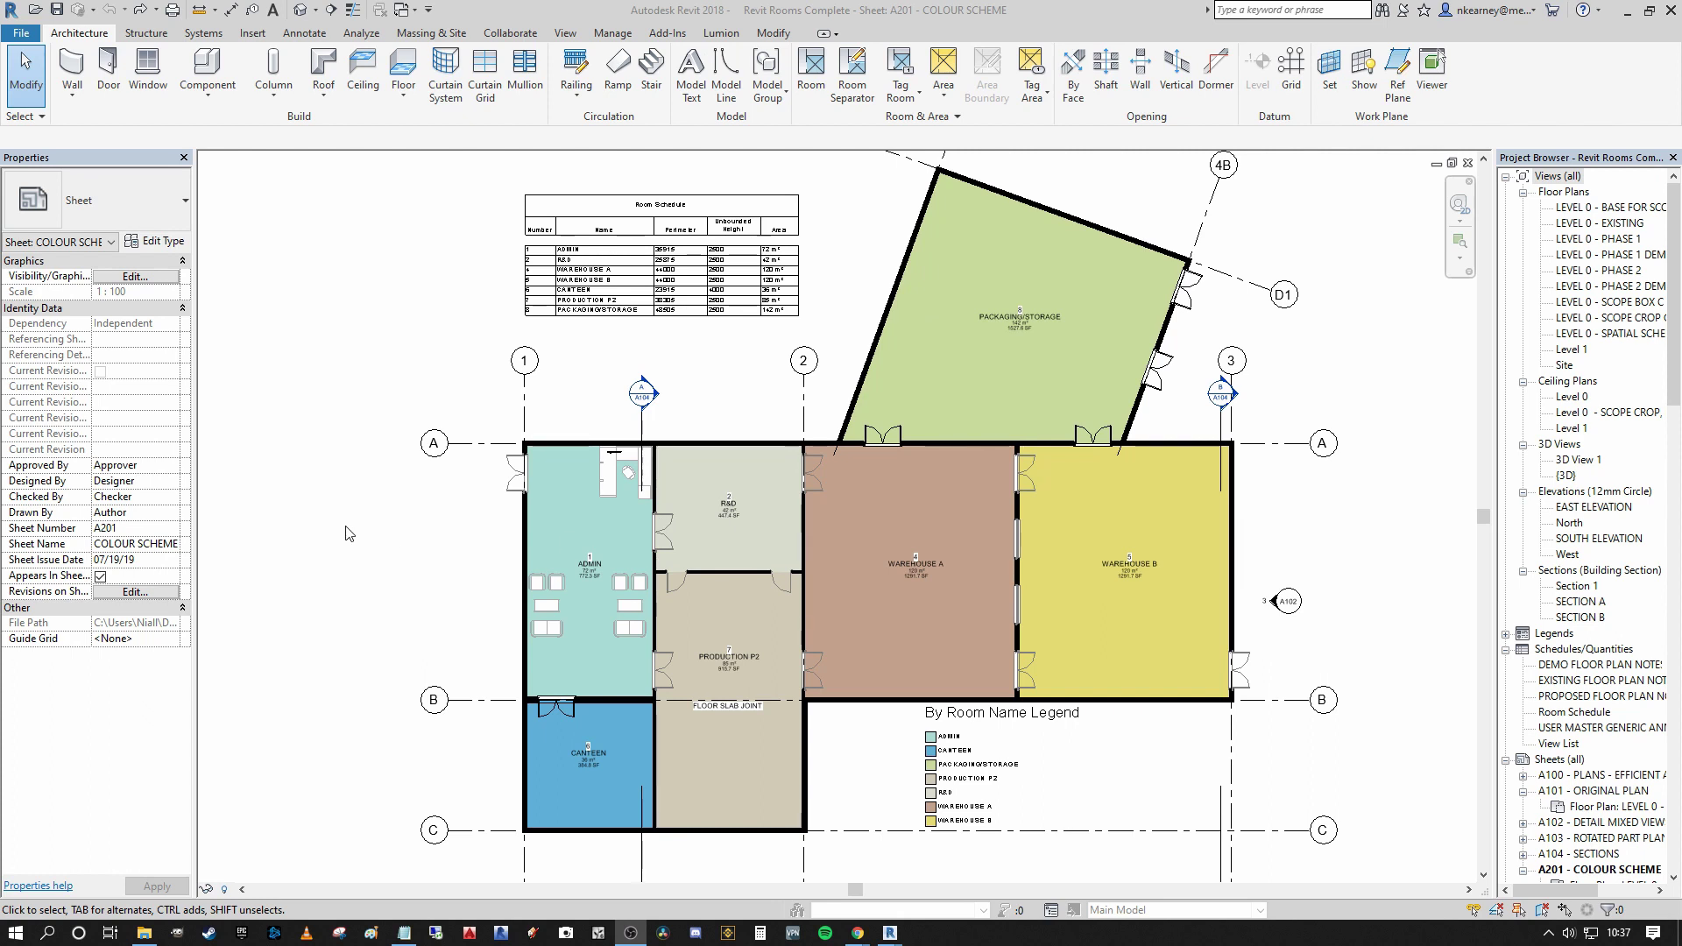
Look over the finished colour scheme sheet and switch to the floor plan in the Revit Rooms Blank project
scroll(431, 276, up, 2)
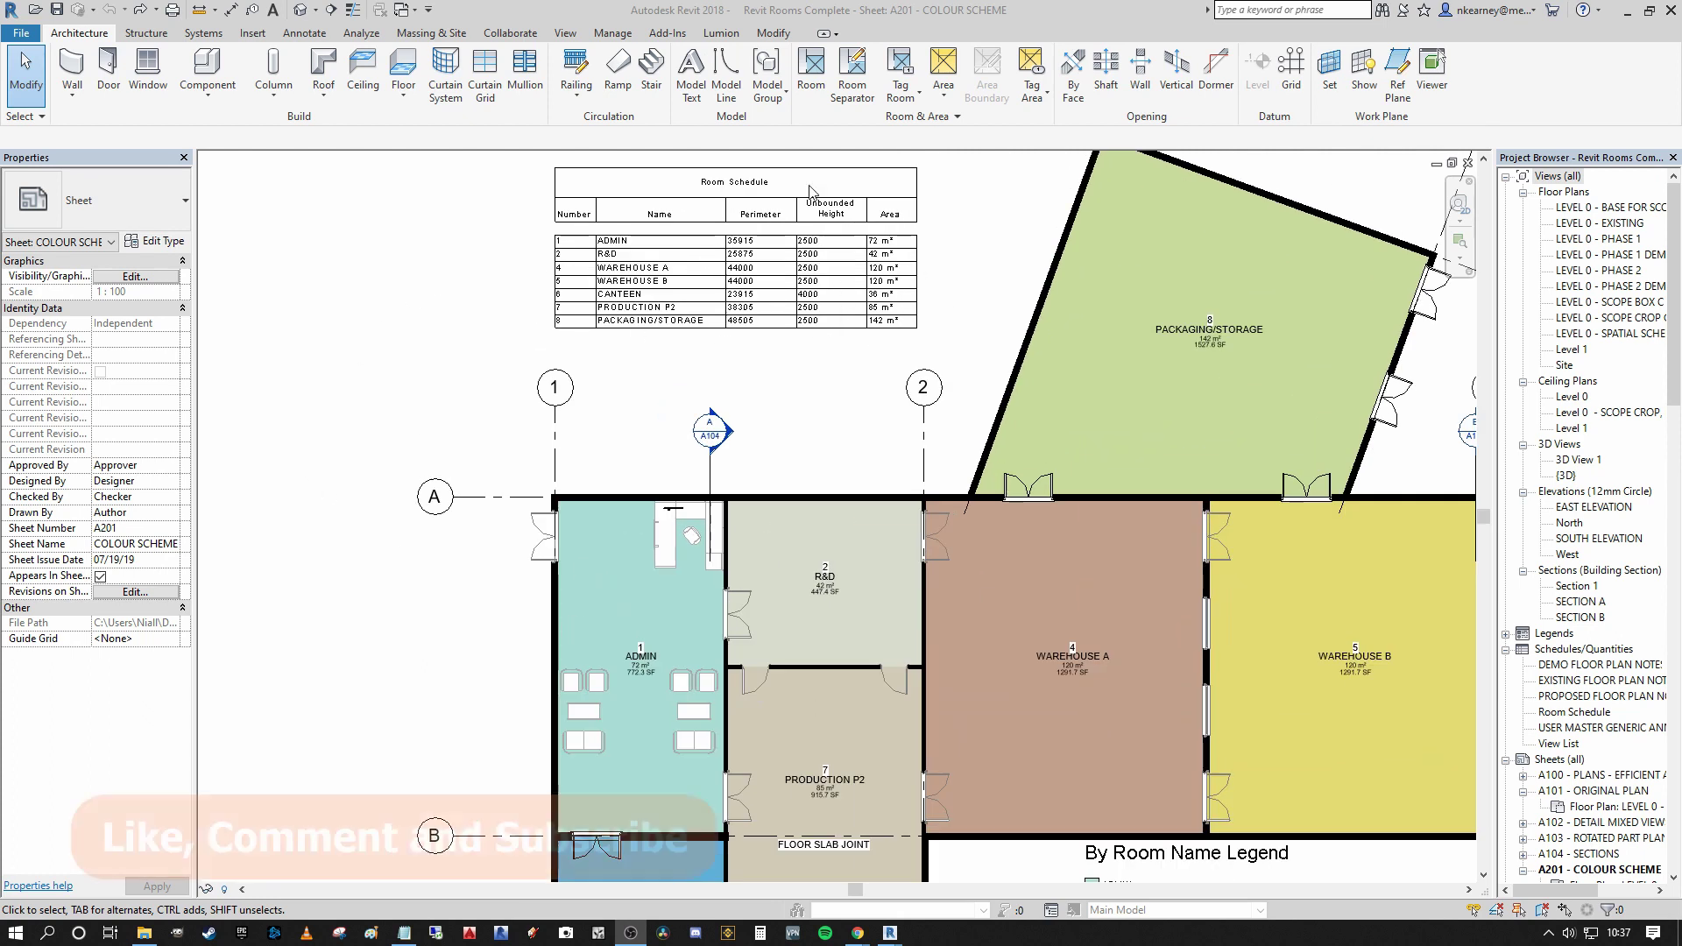
scroll(838, 260, down, 2)
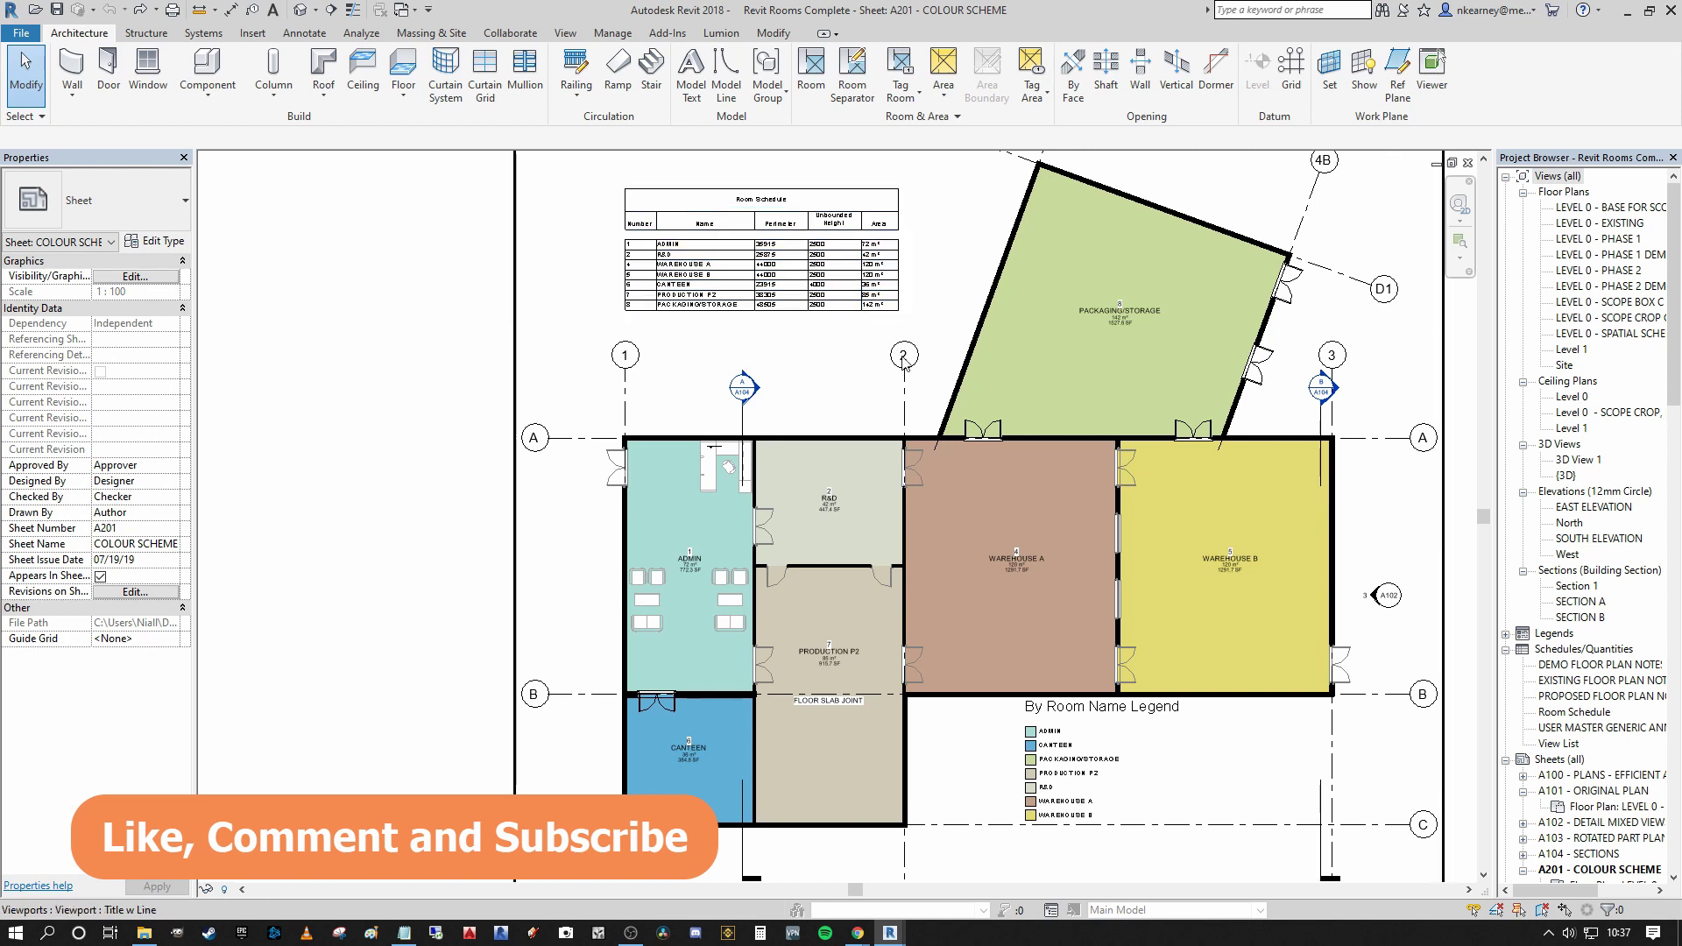
middle_drag(958, 338, 869, 335)
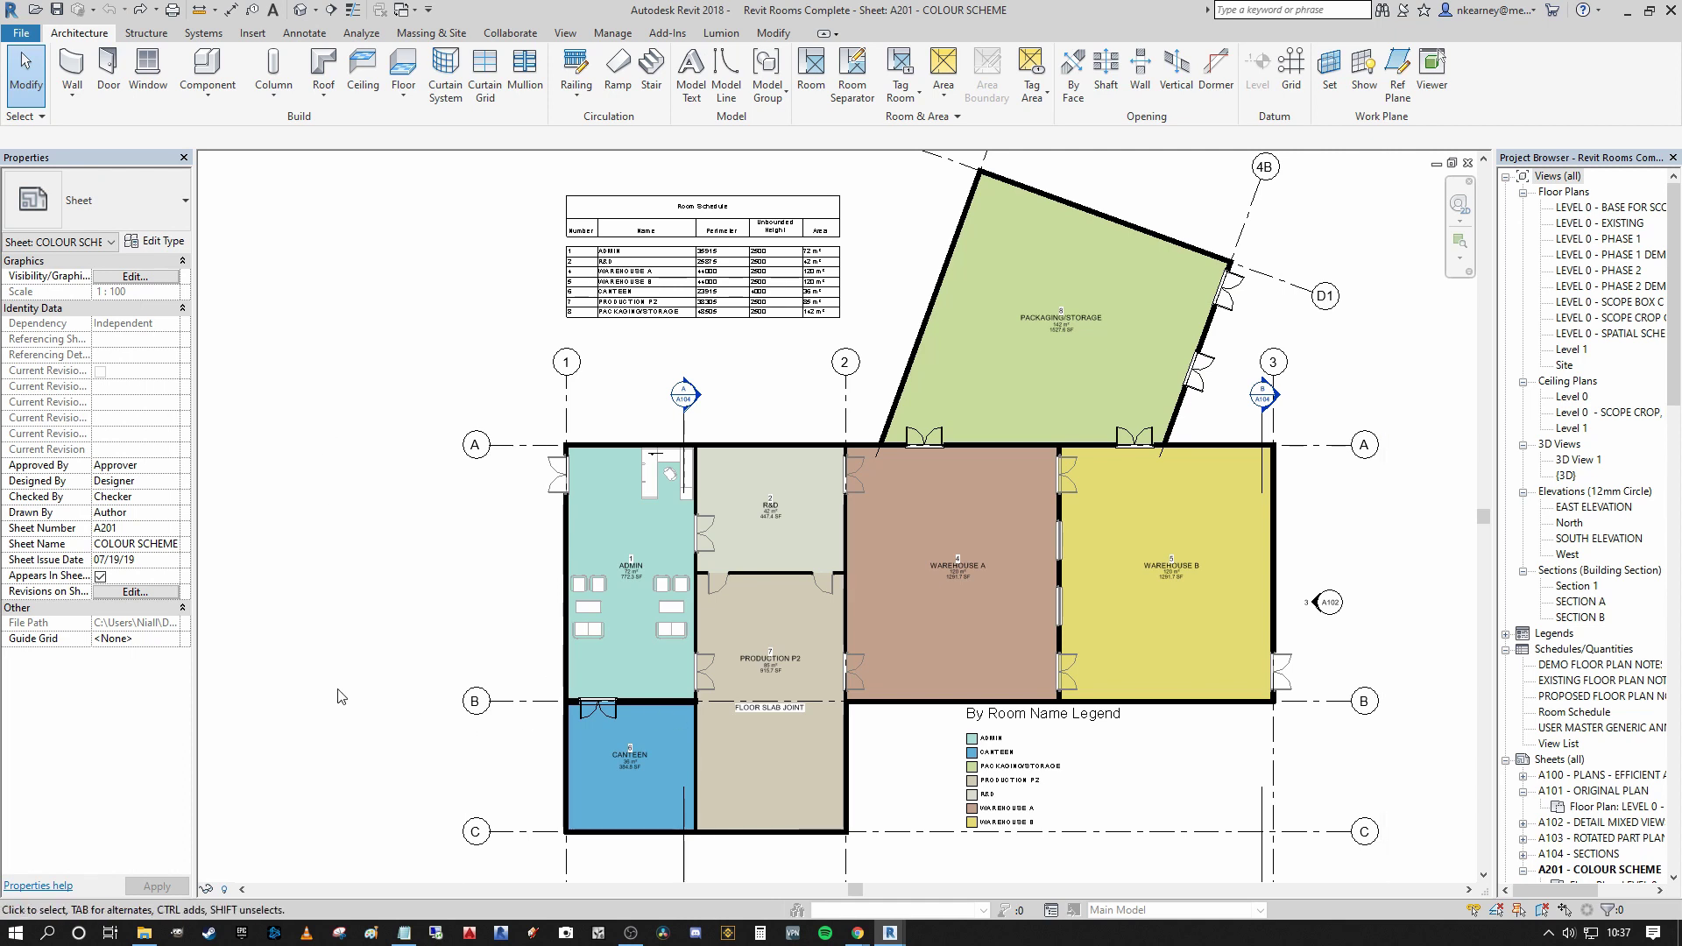
mouse_move(890, 933)
click(815, 872)
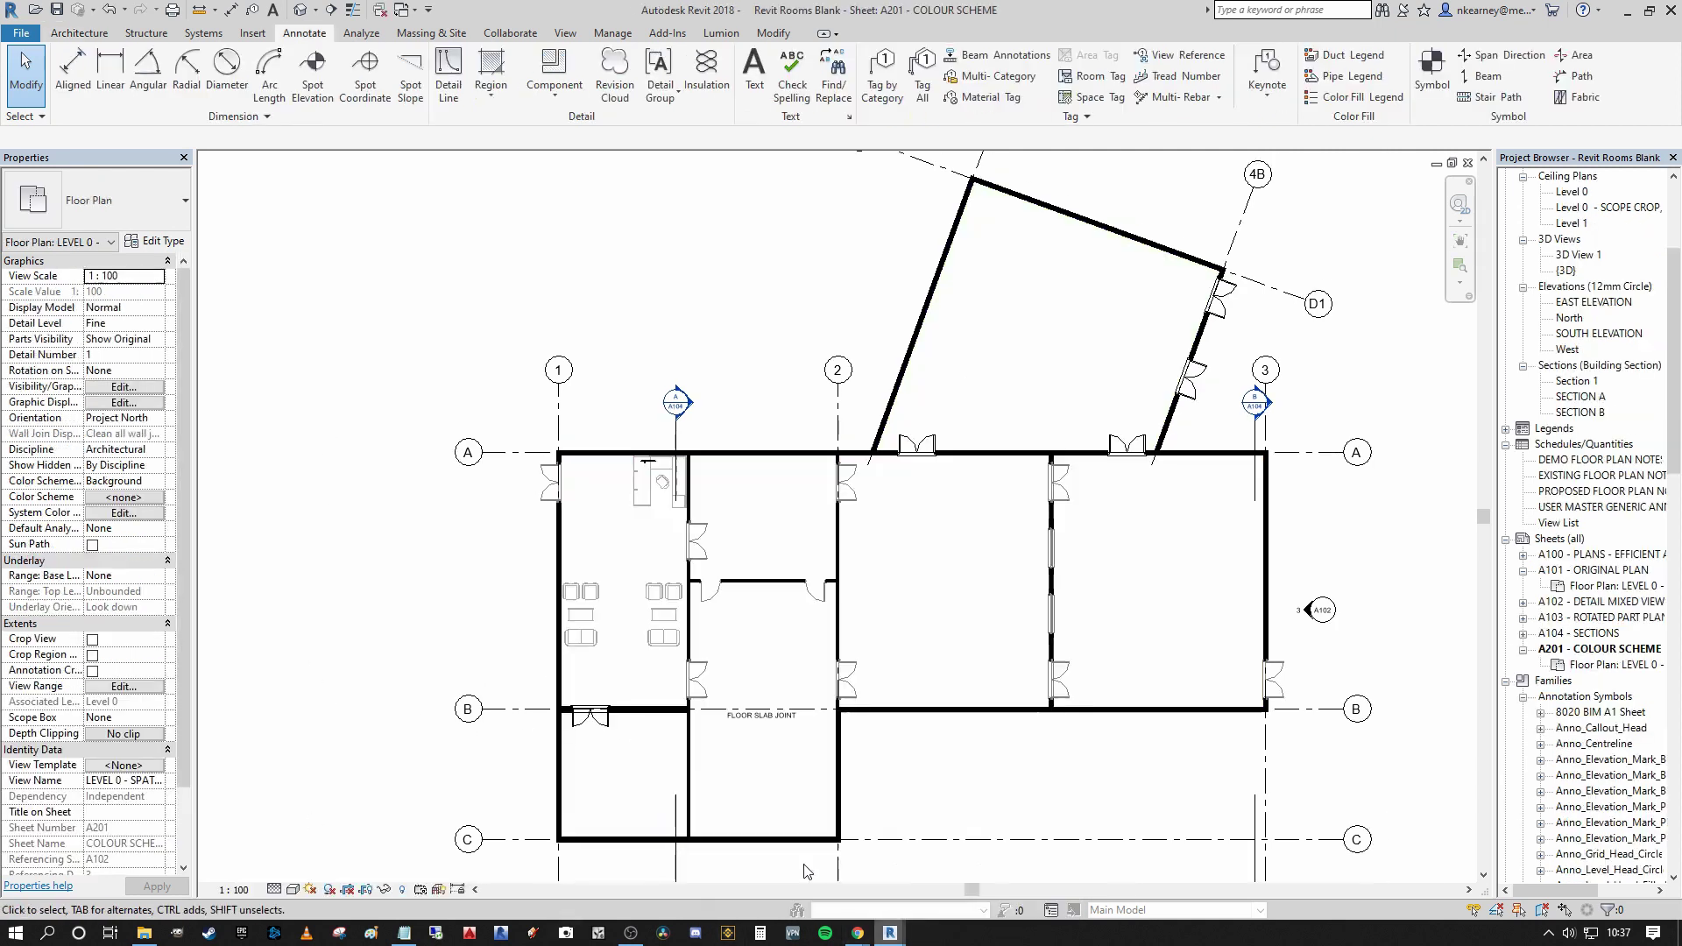
middle_drag(1234, 598, 1139, 604)
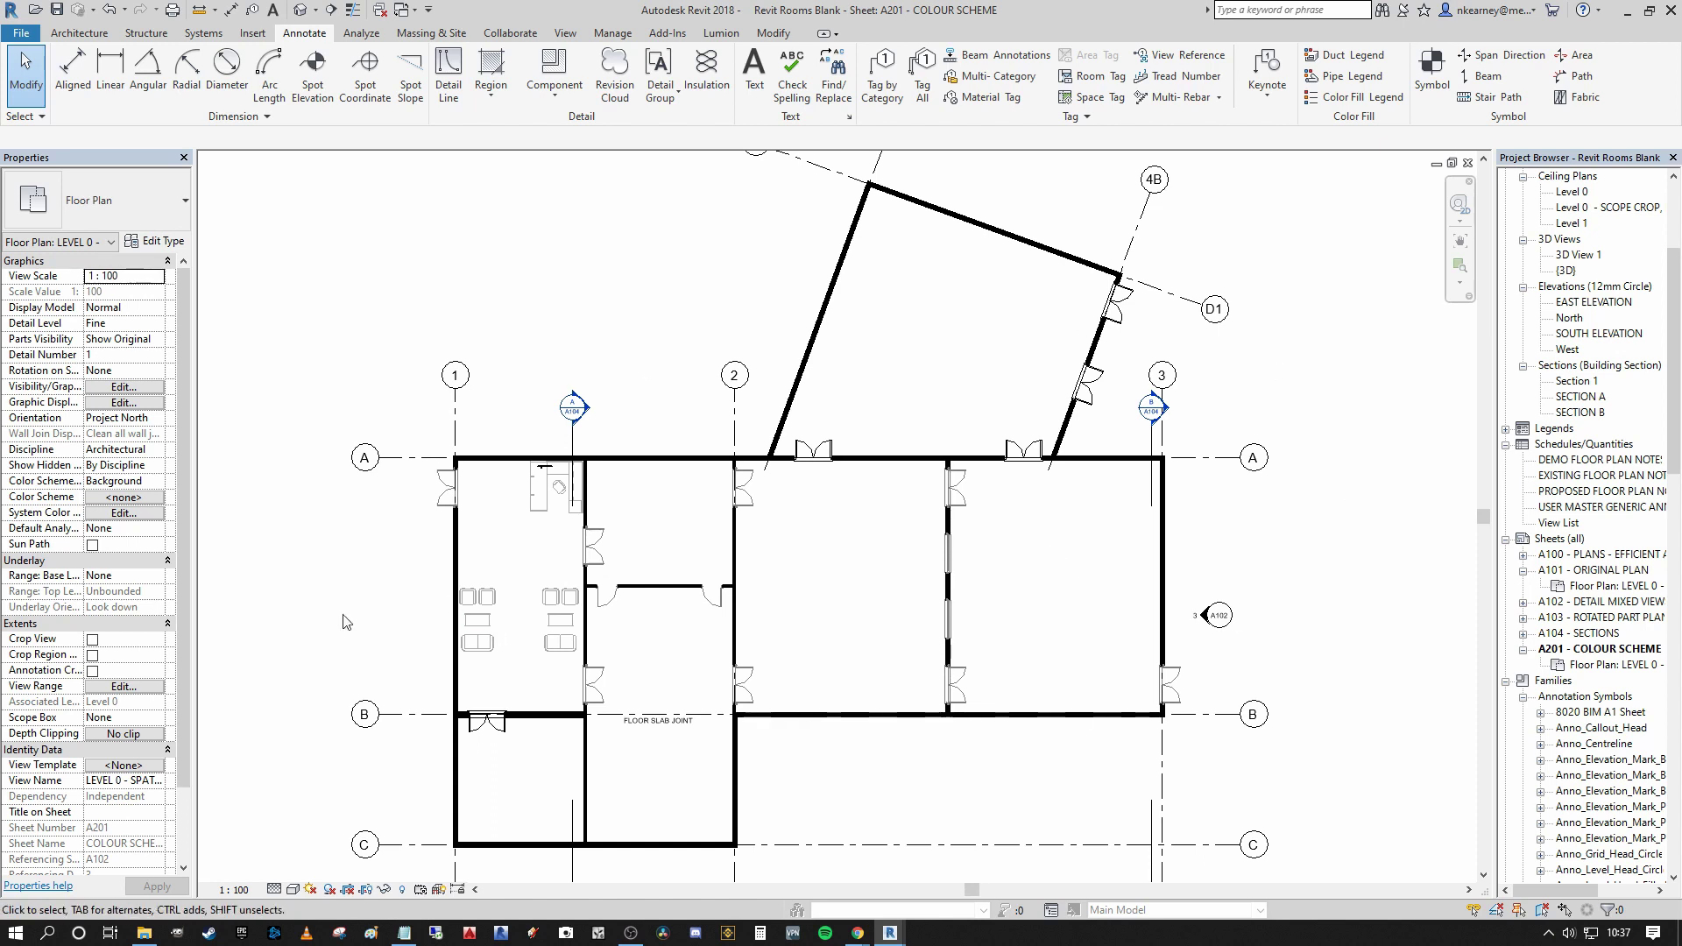
middle_drag(363, 616, 377, 614)
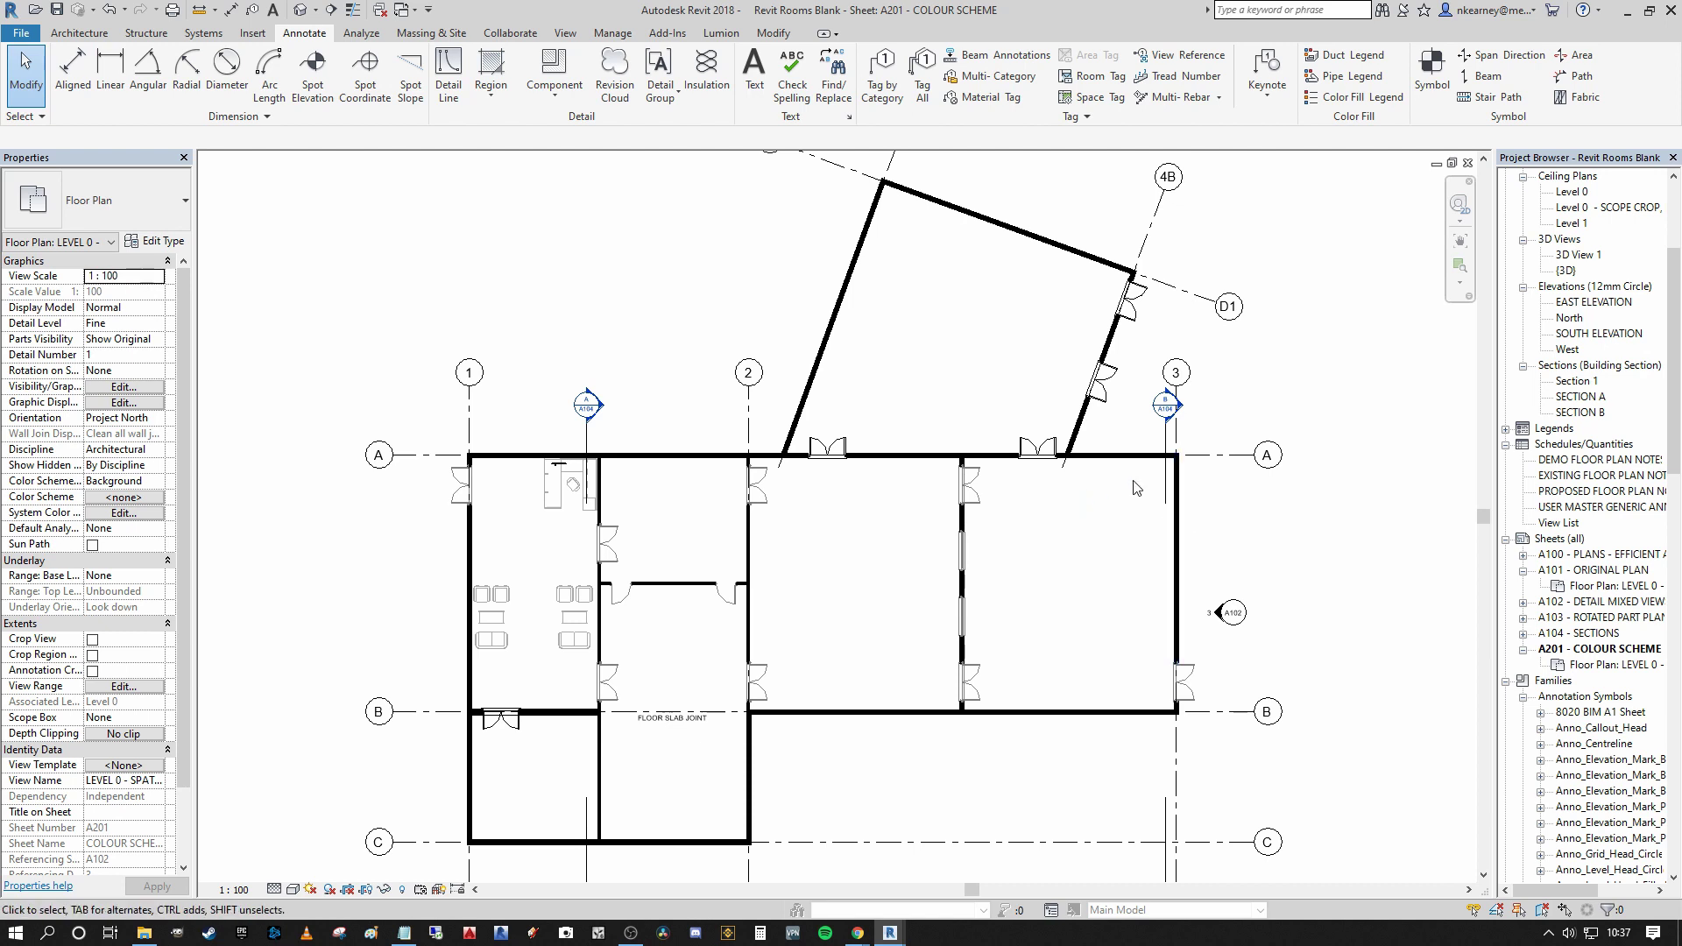
middle_drag(1362, 547, 1389, 541)
mouse_move(1074, 637)
middle_down()
mouse_move(1059, 635)
mouse_move(1099, 630)
middle_up()
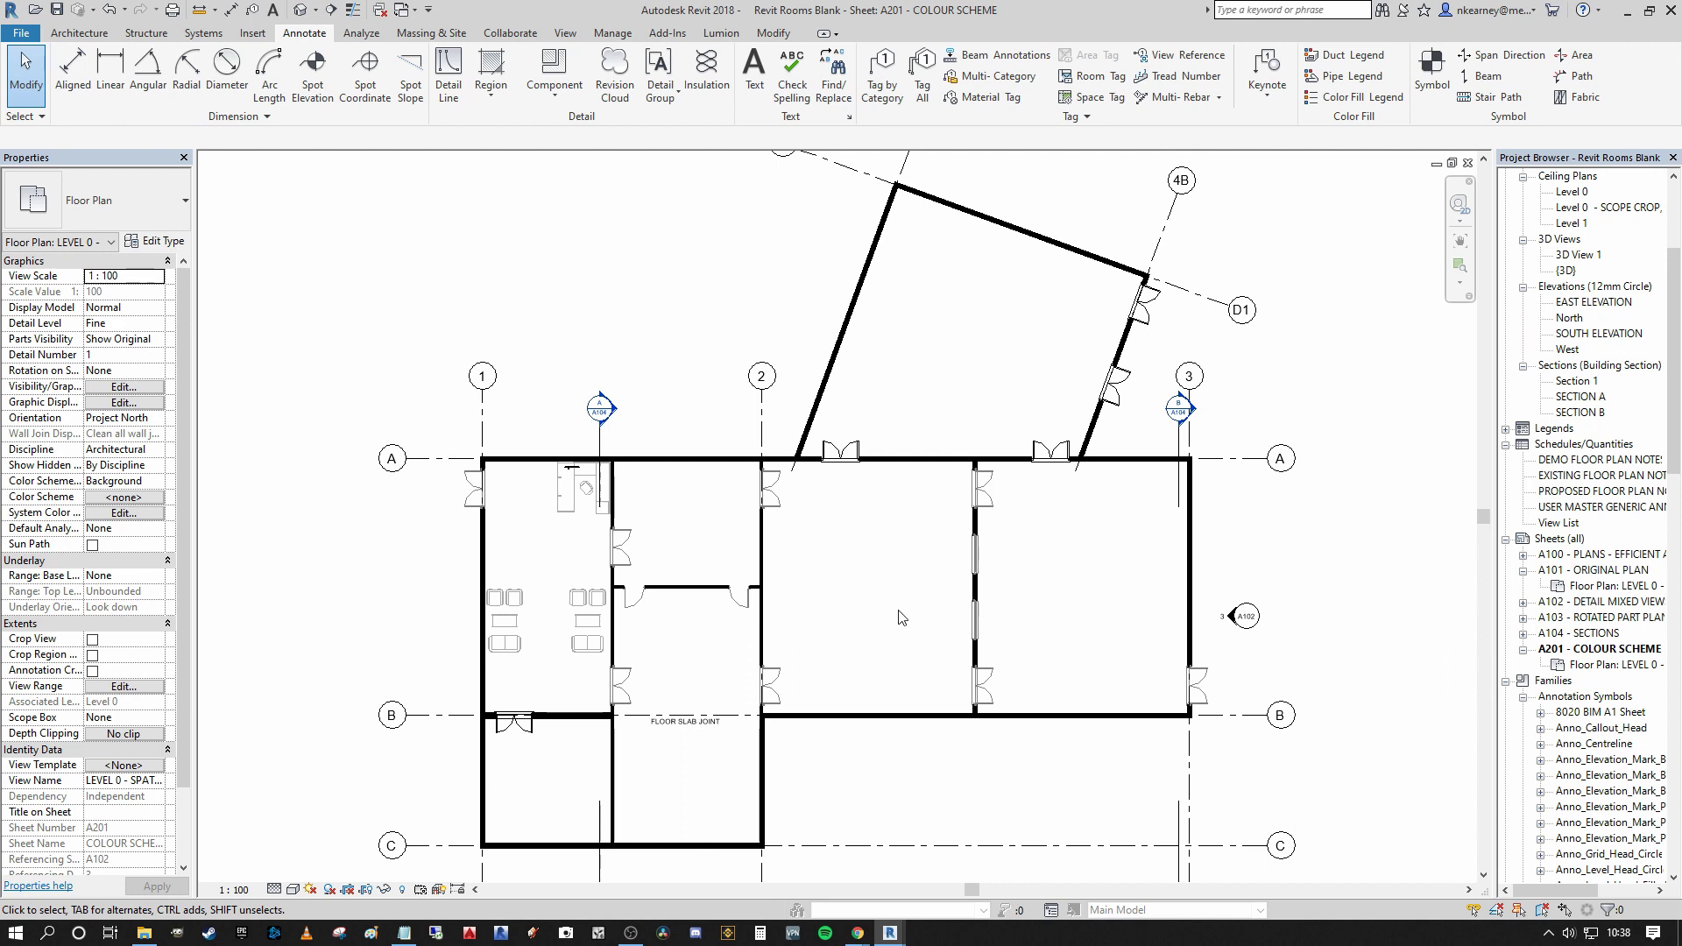
middle_drag(675, 279, 689, 288)
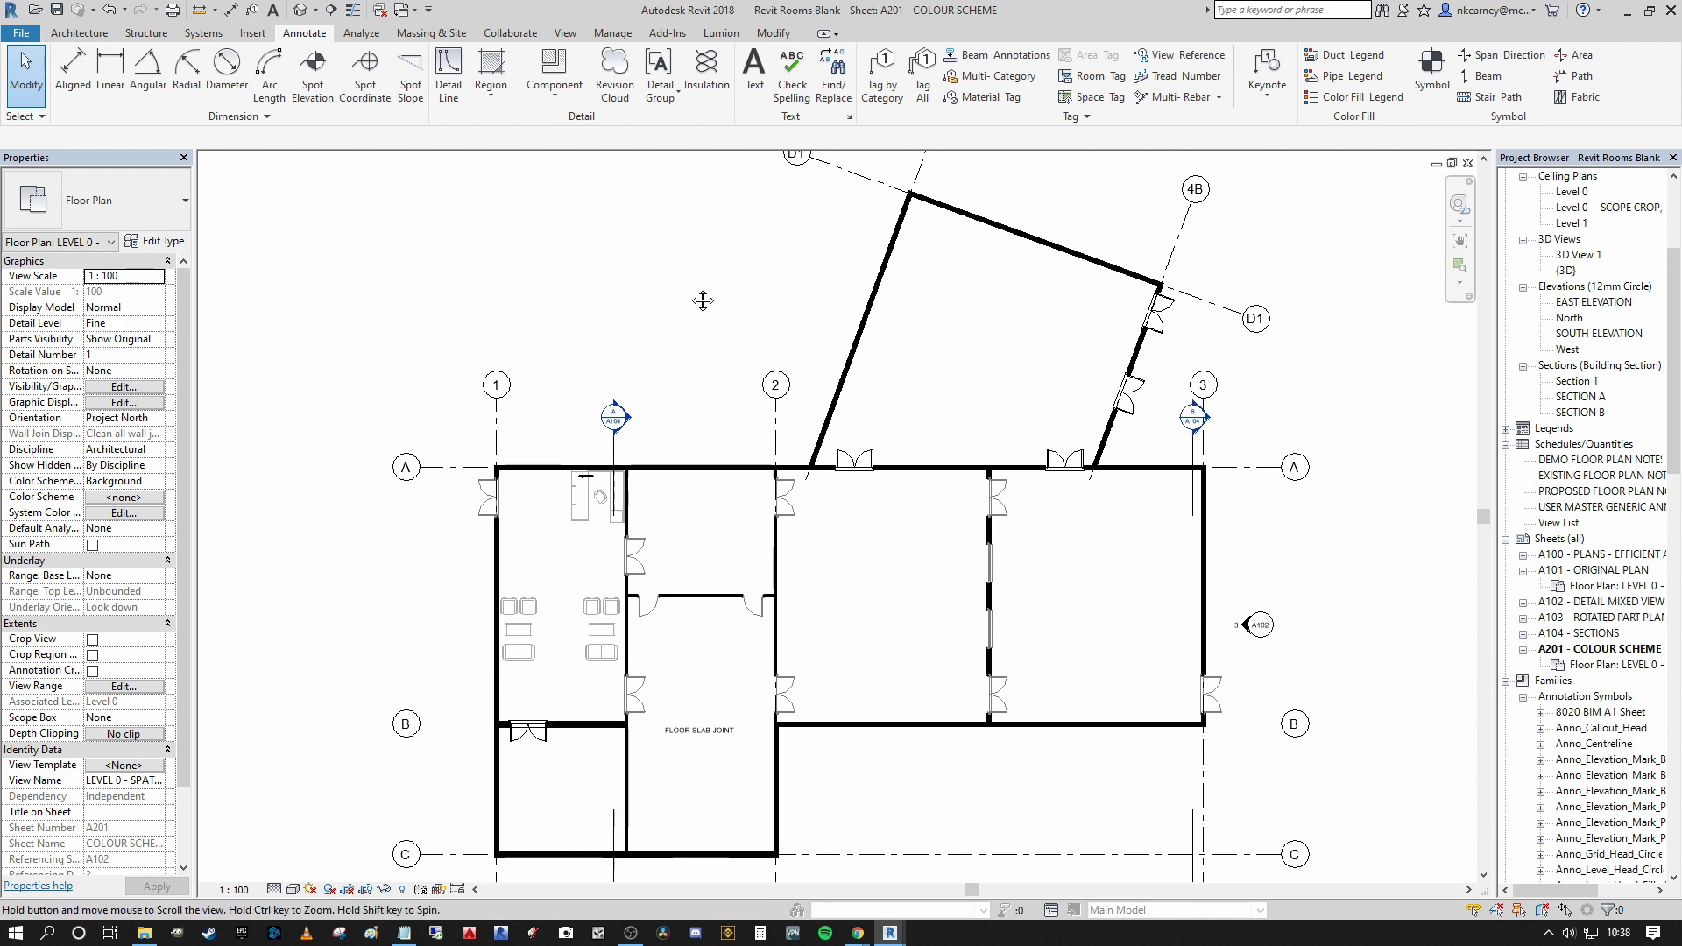
middle_drag(894, 608, 895, 587)
Turn off Room Bounding for the horizontal interior wall with two doors between grids 1 and 2
scroll(788, 631, up, 2)
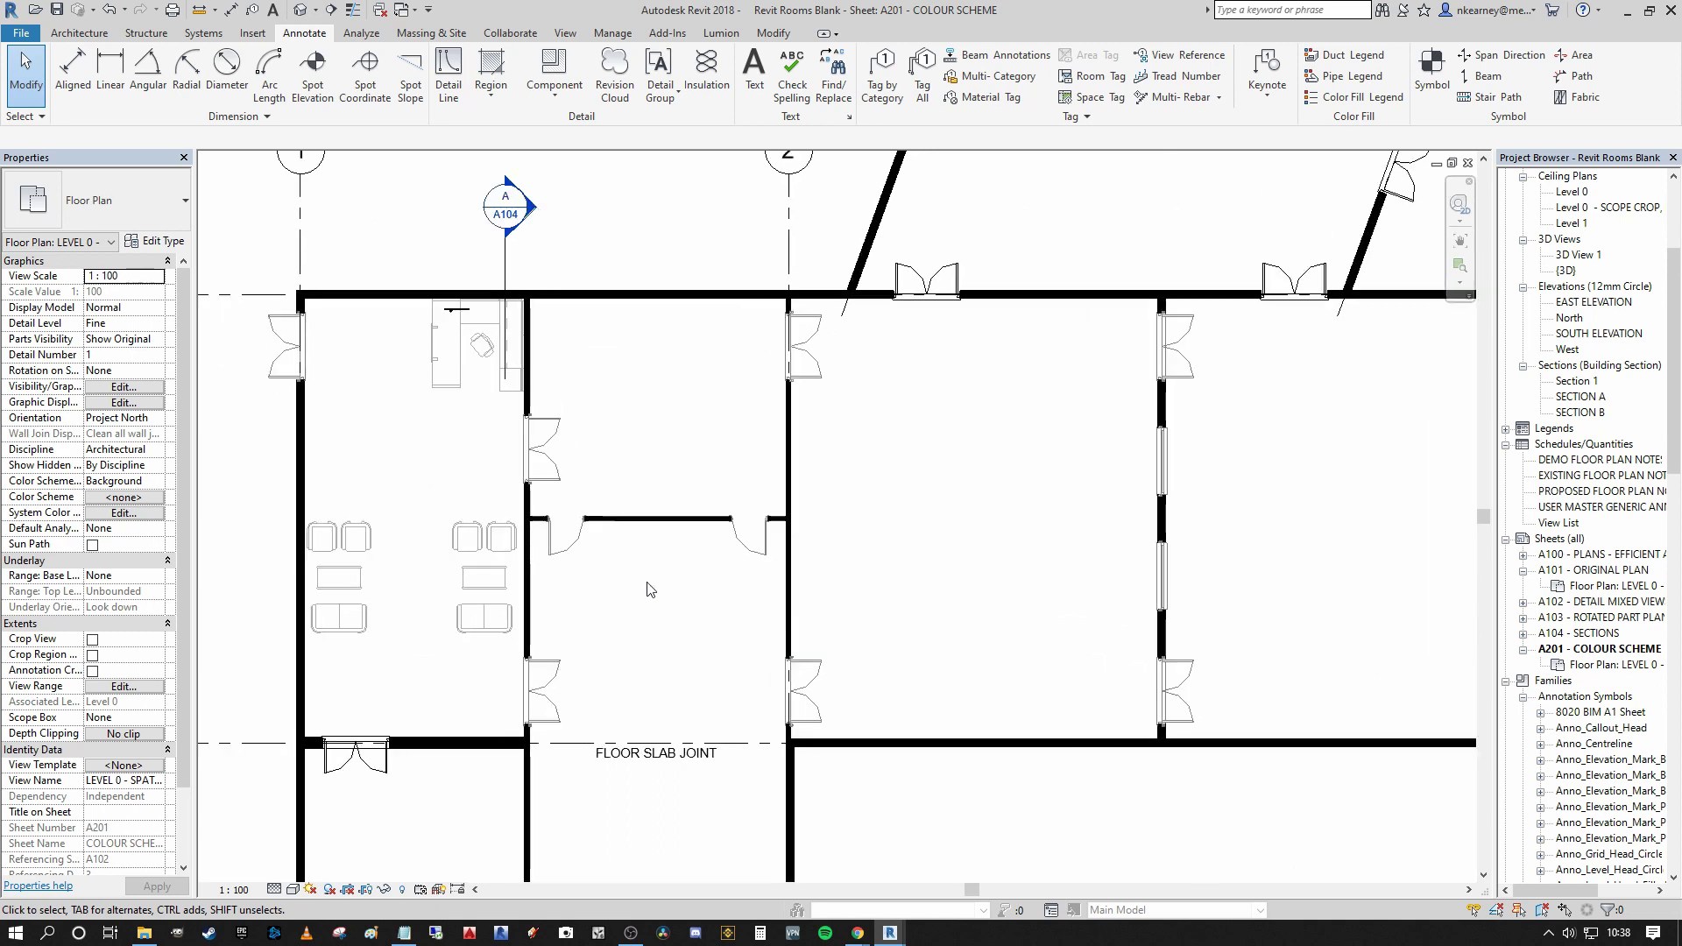
click(700, 576)
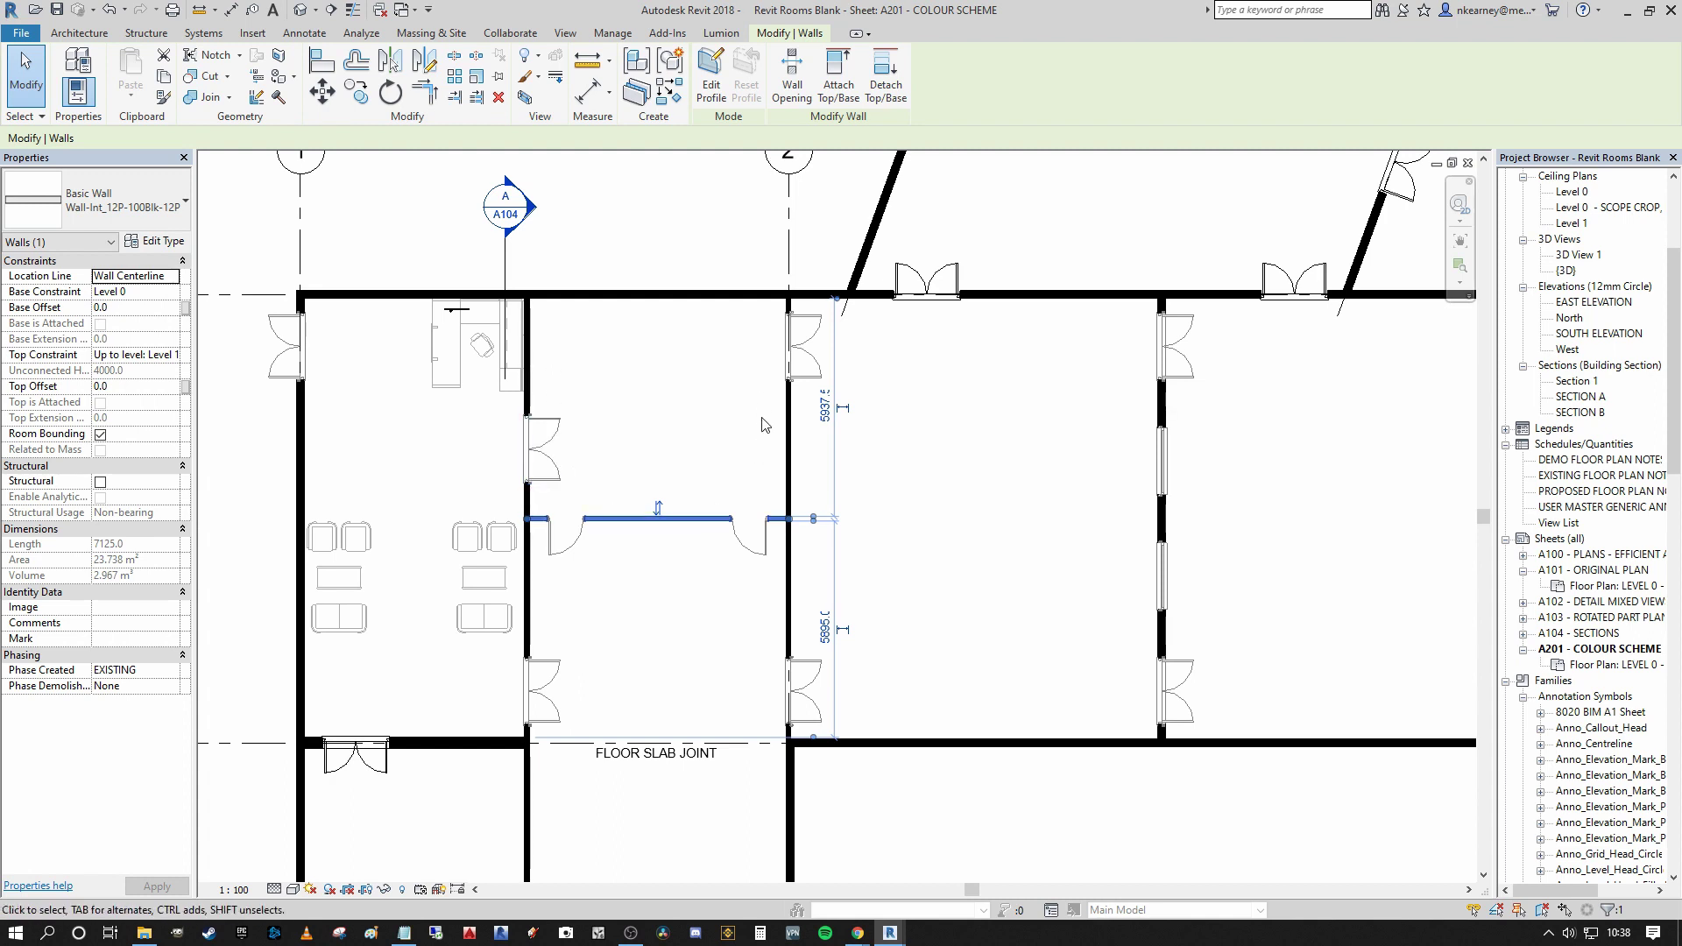
click(714, 399)
click(657, 519)
click(100, 434)
click(659, 399)
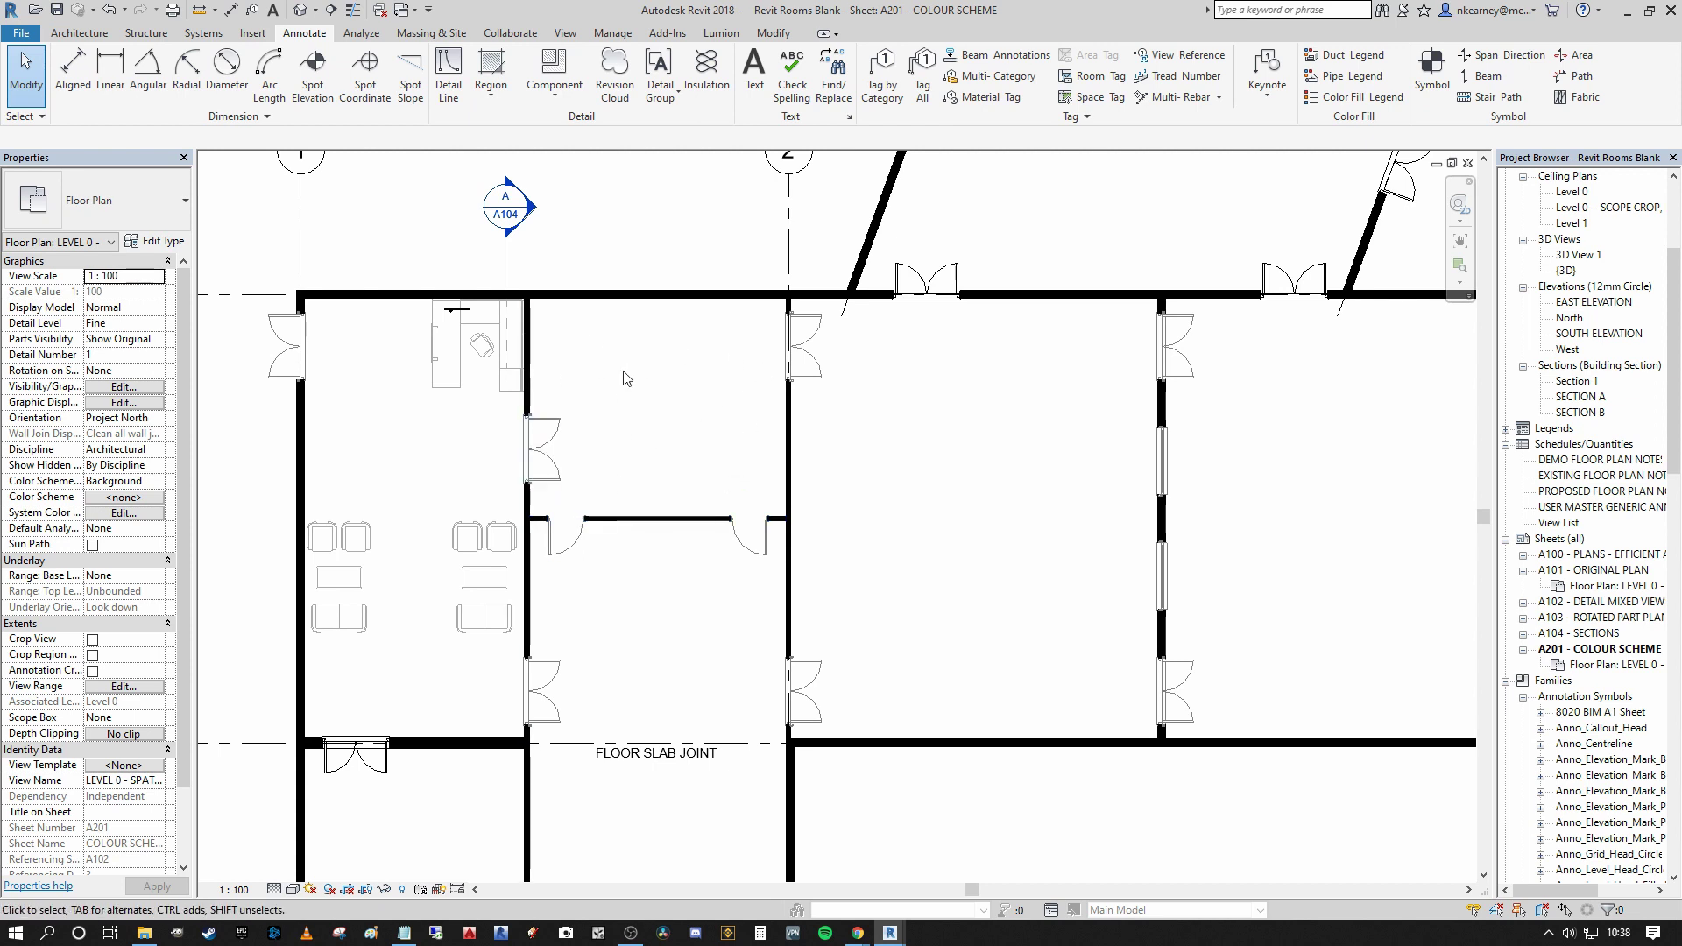
Turn Room Bounding back on for the same interior wall and deselect it
click(659, 520)
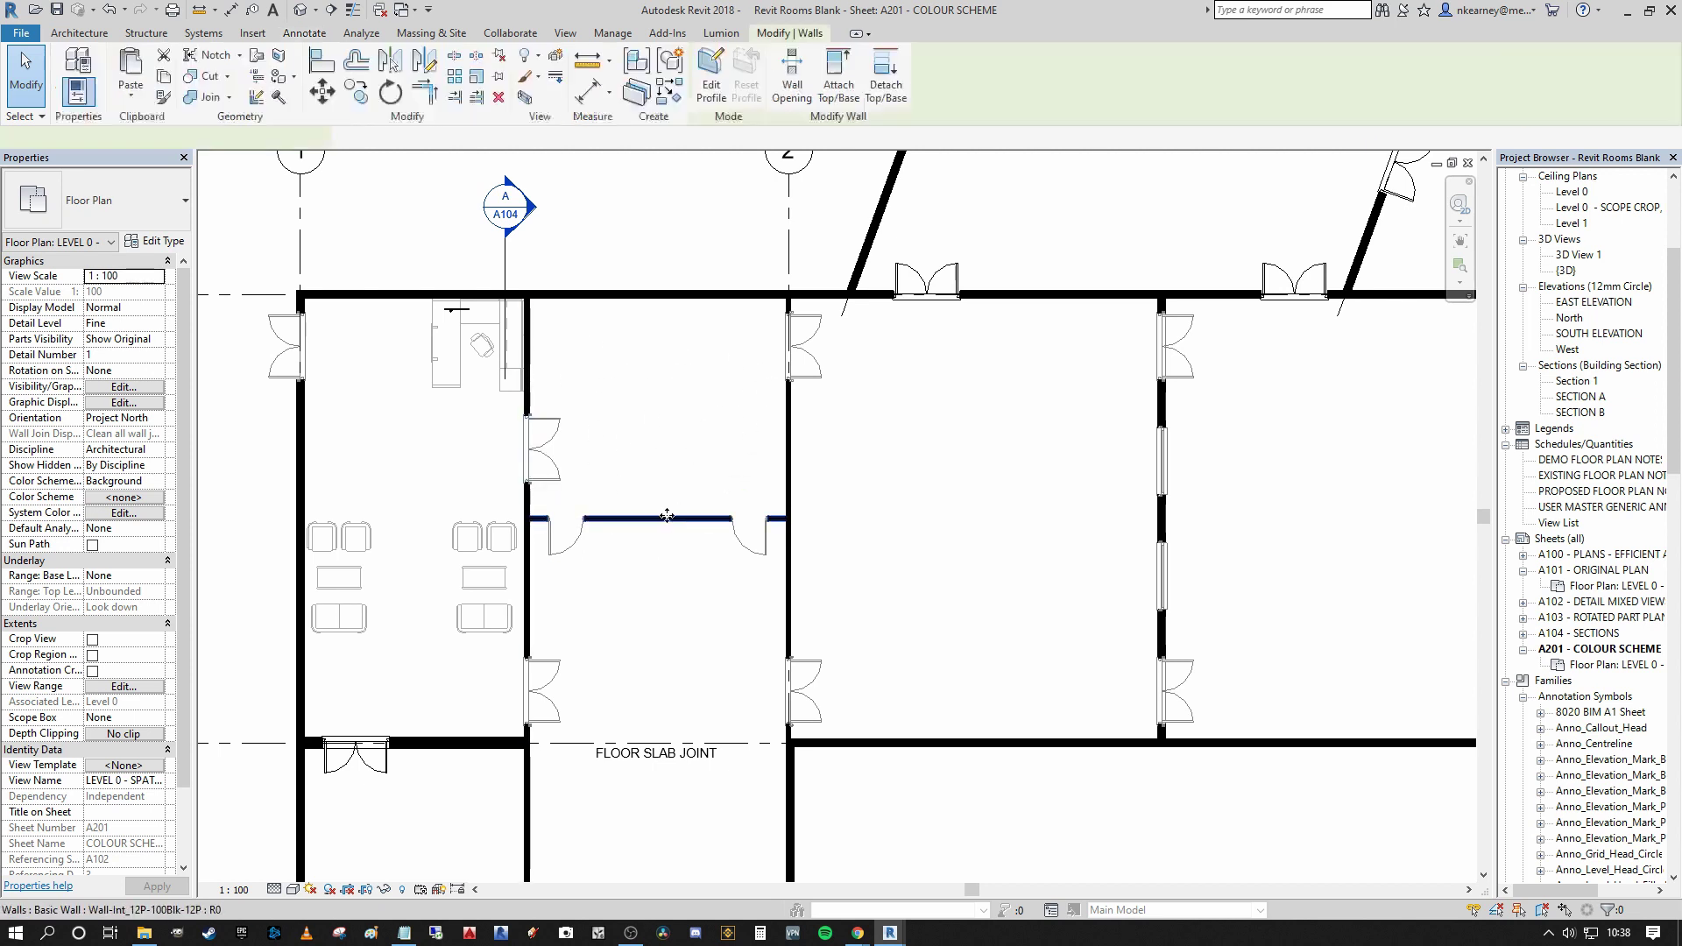
click(101, 436)
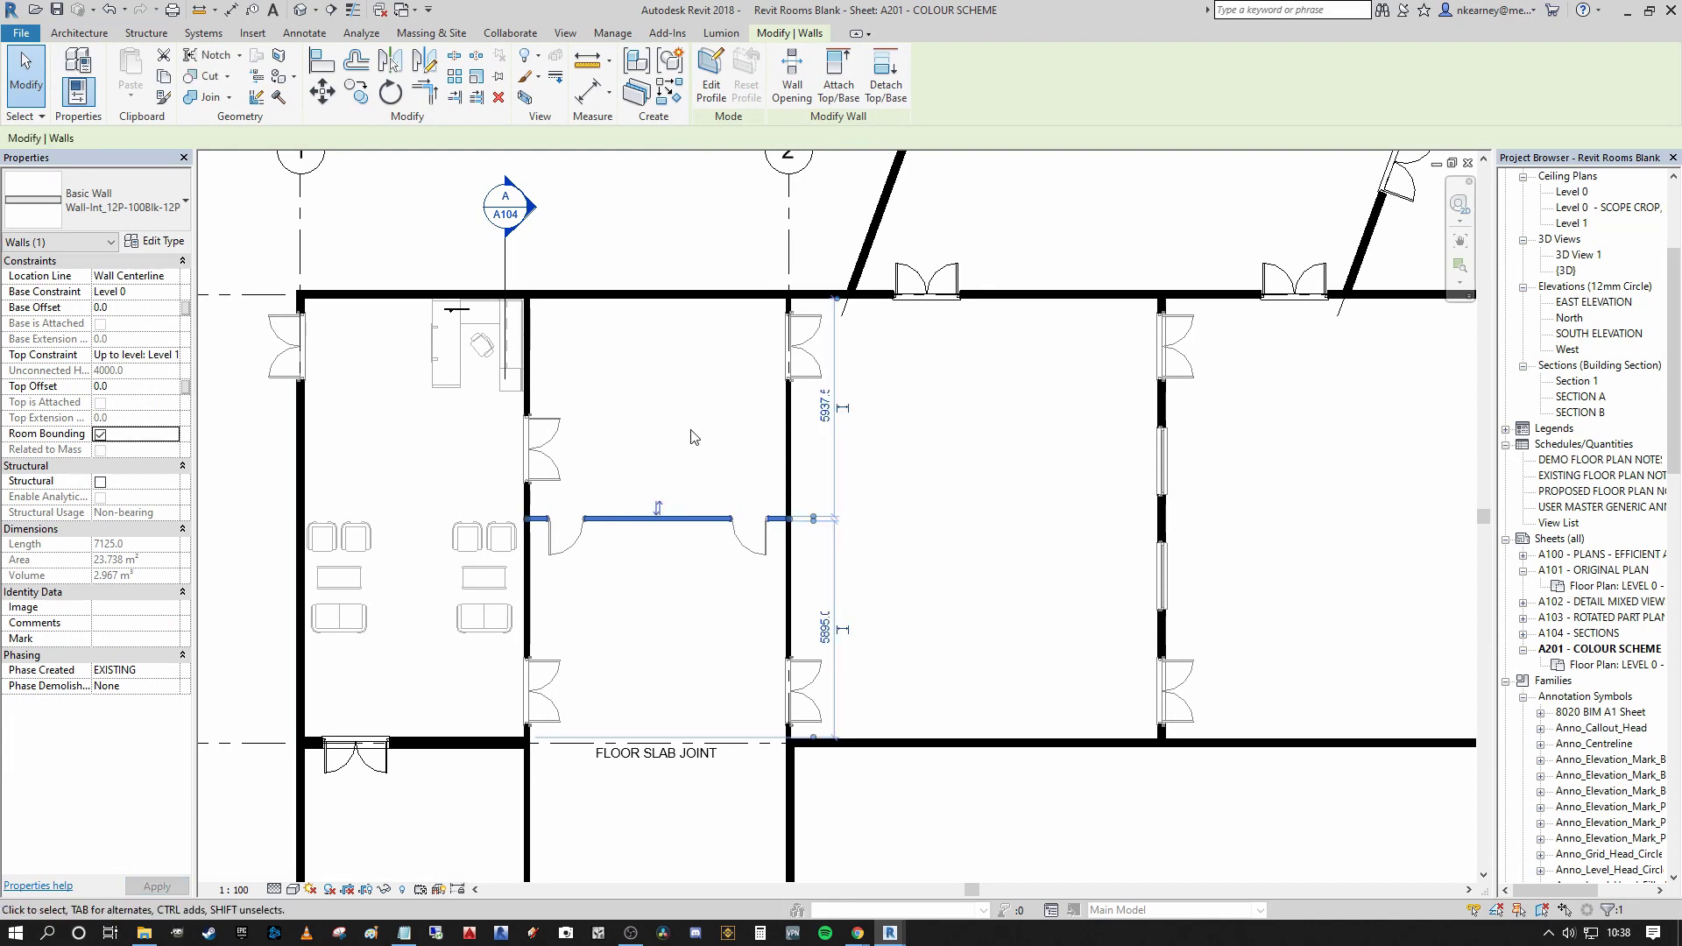
click(964, 433)
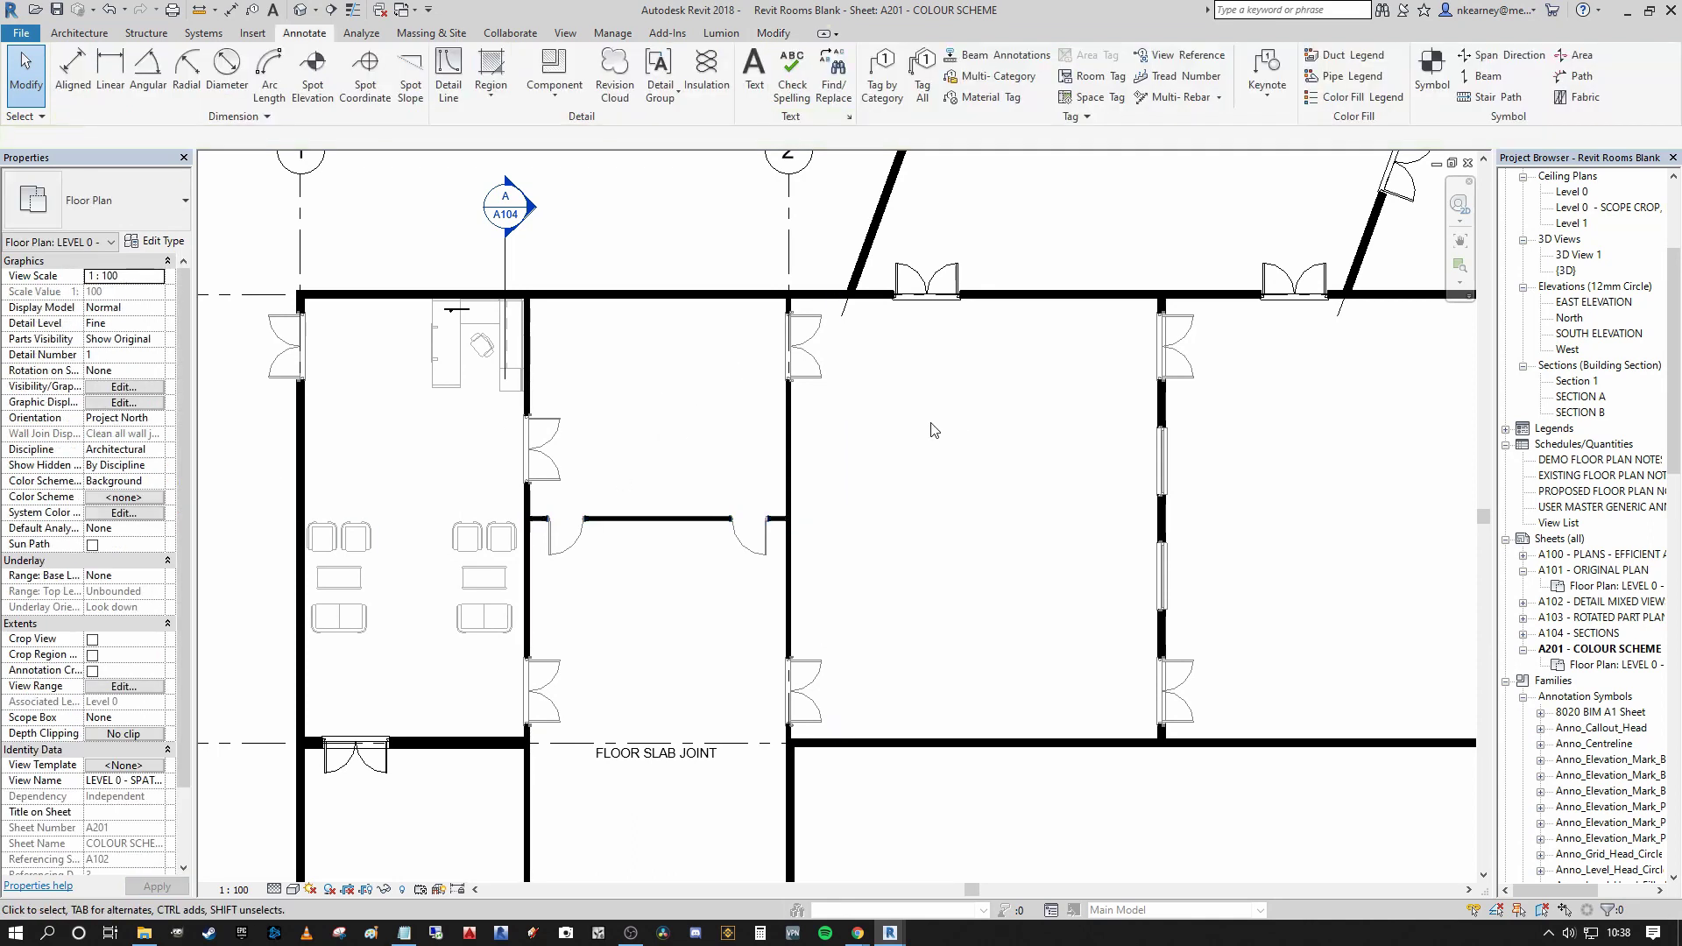
scroll(946, 409, down, 2)
middle_drag(922, 430, 873, 462)
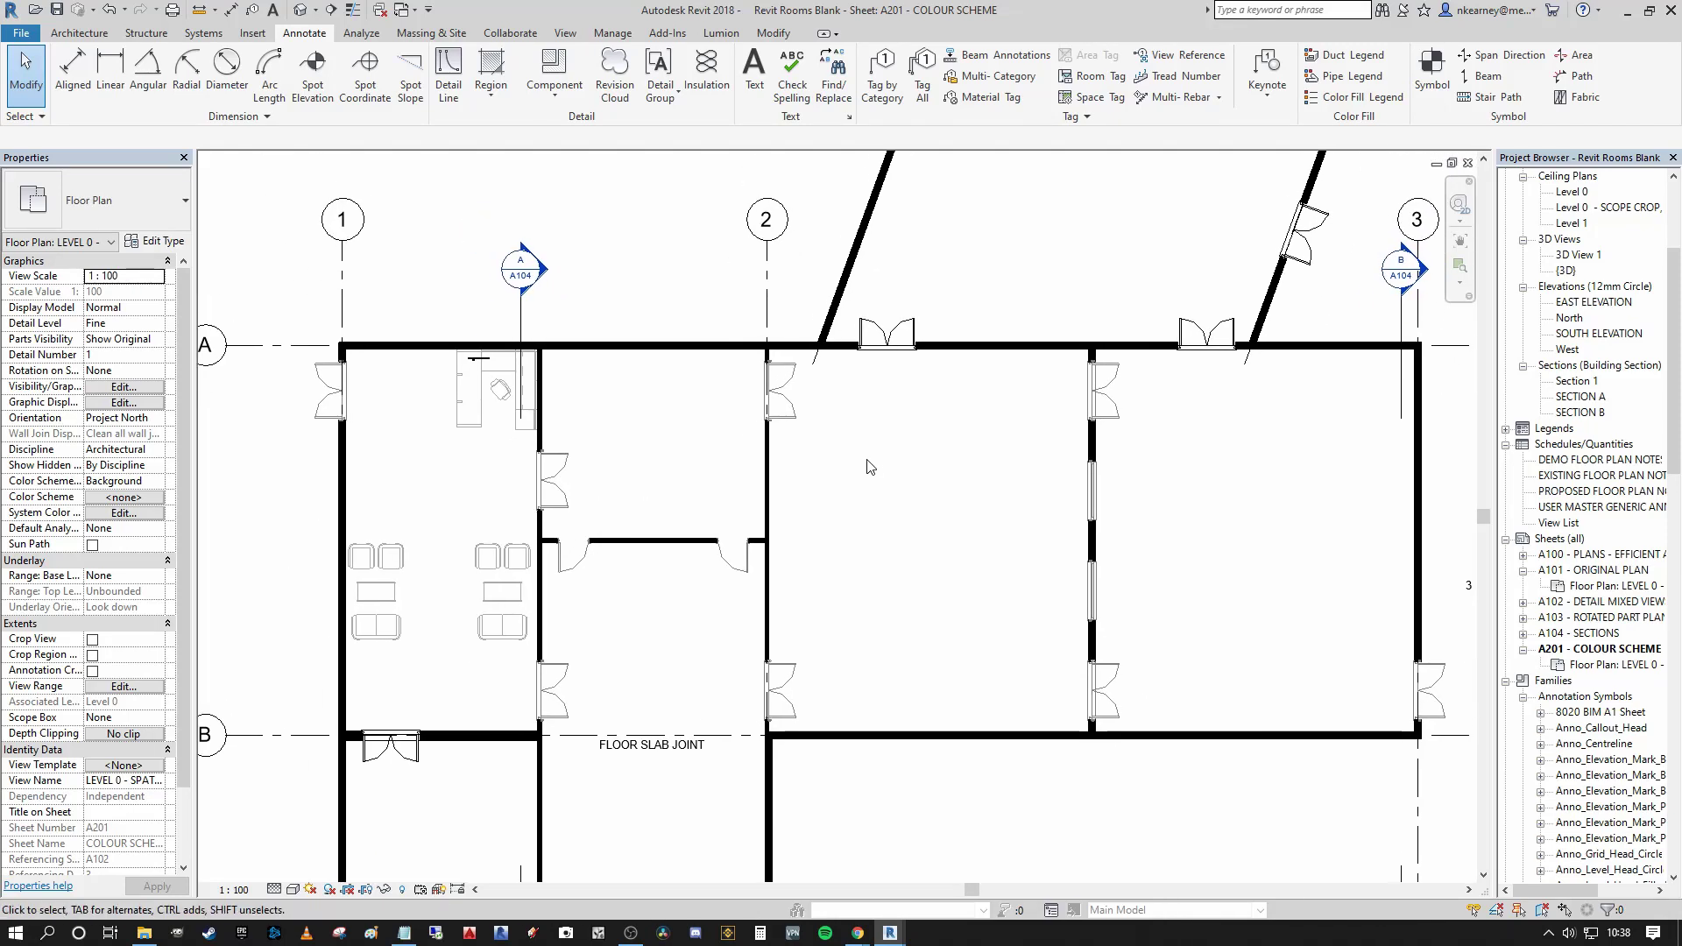
scroll(820, 432, down, 2)
scroll(951, 500, up, 2)
middle_drag(951, 499, 881, 555)
scroll(868, 543, down, 1)
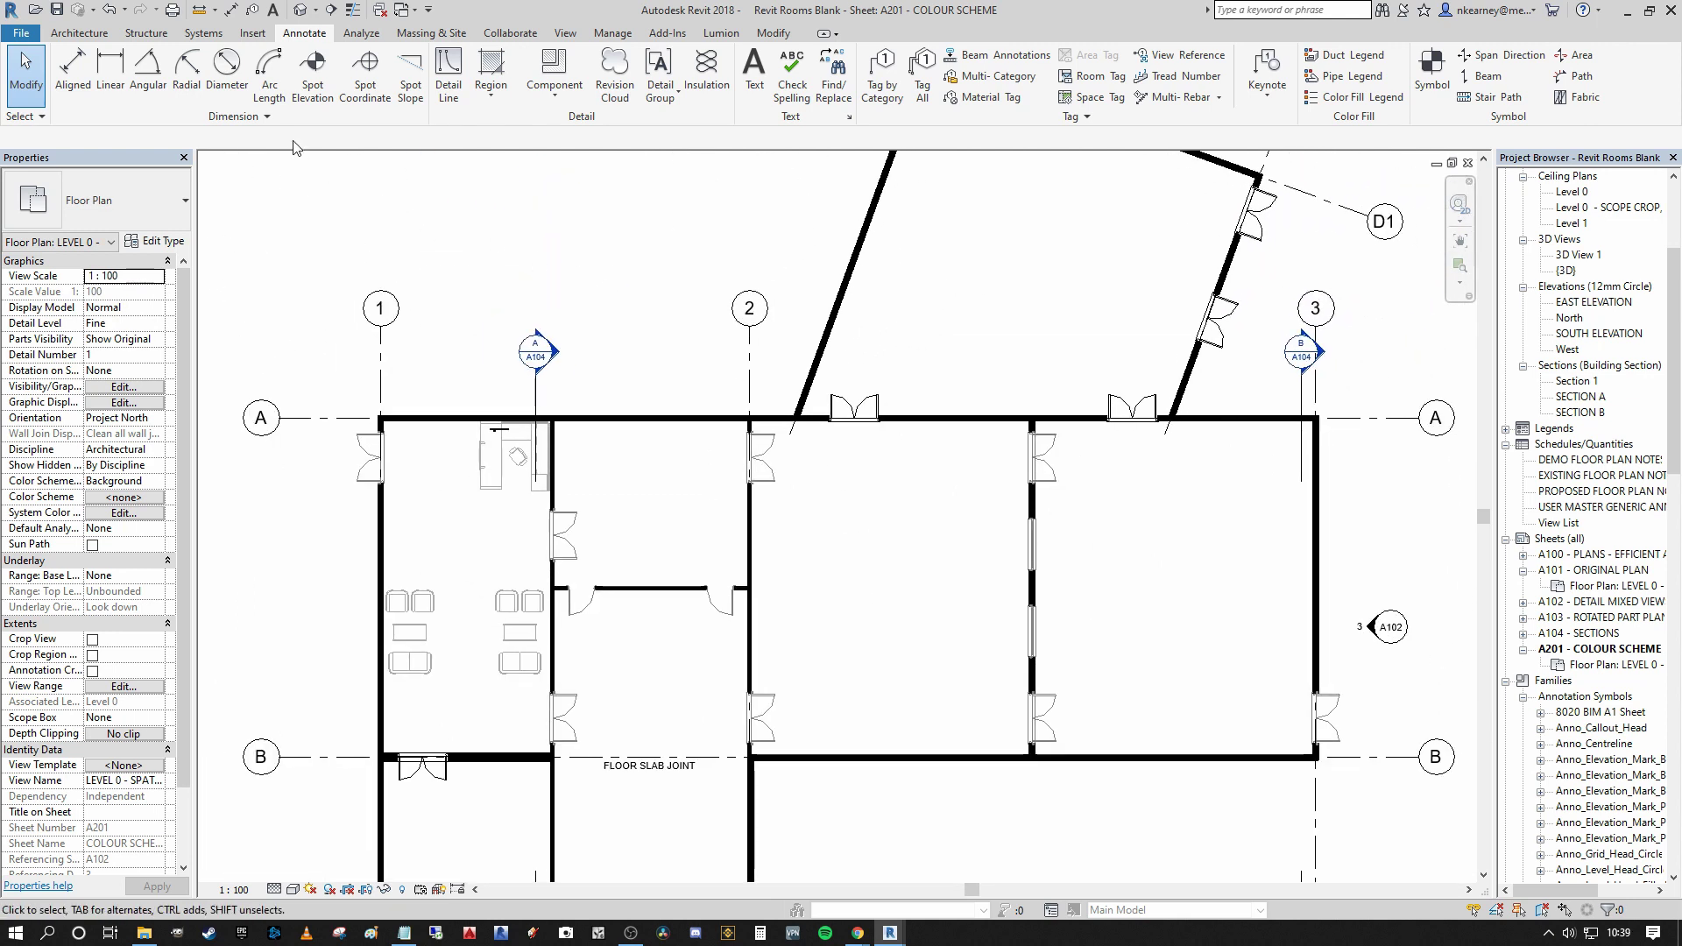
Start the Room command and examine the unplaced room preview in the open area outside the building
click(78, 32)
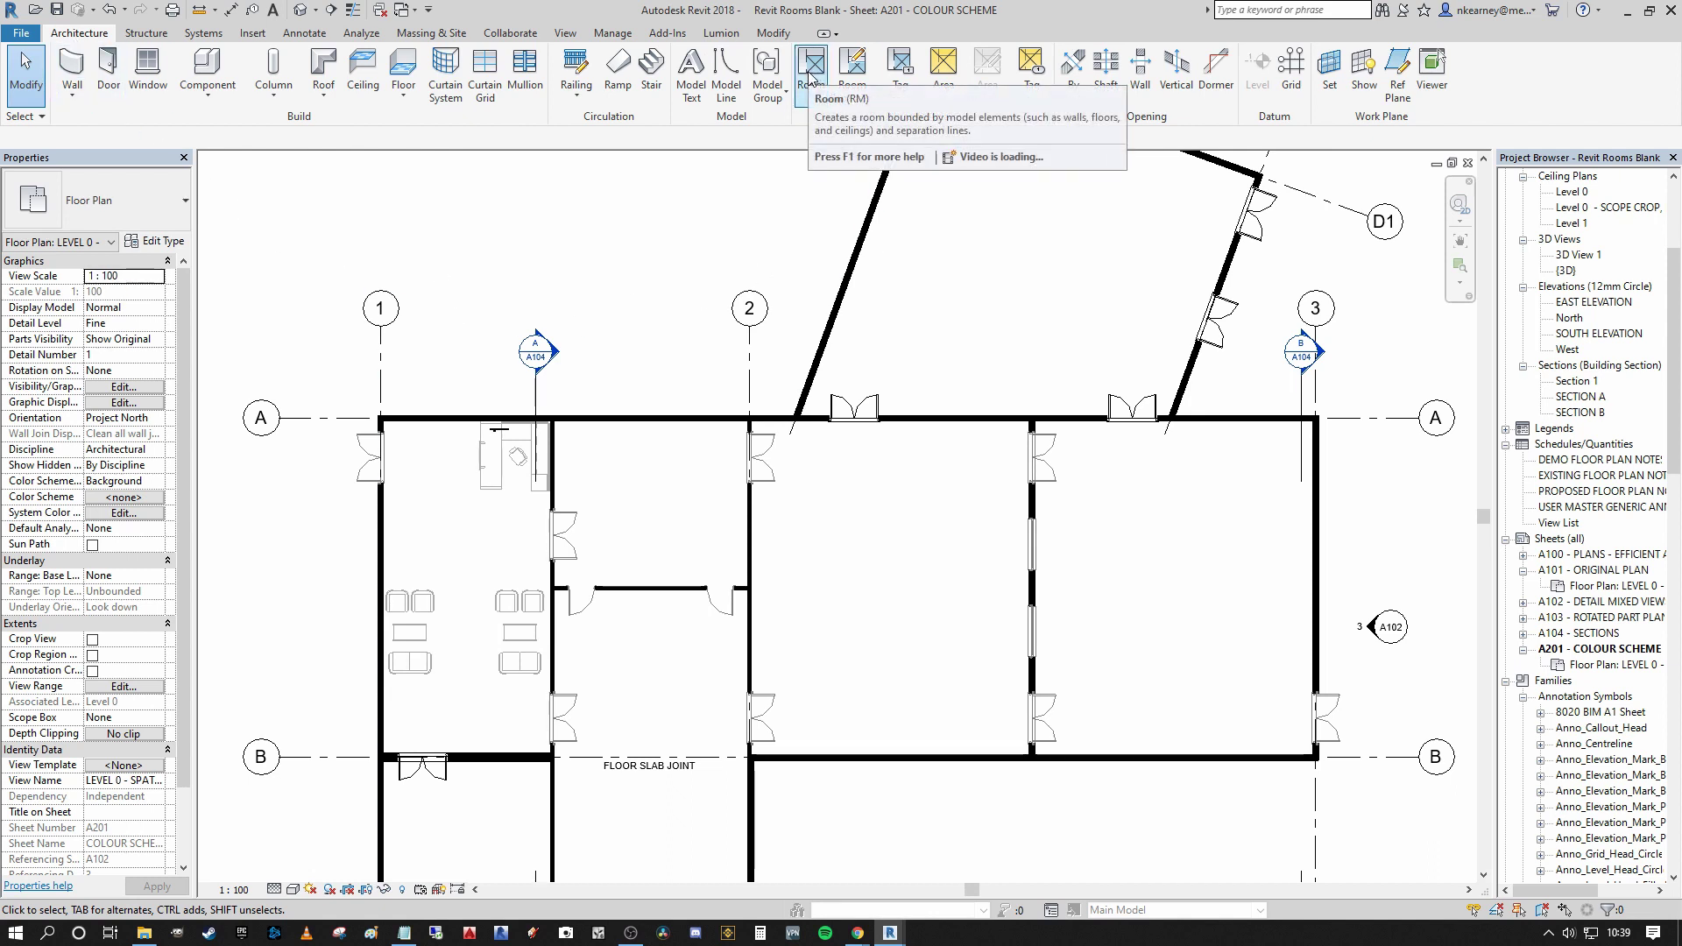
key(r)
key(m)
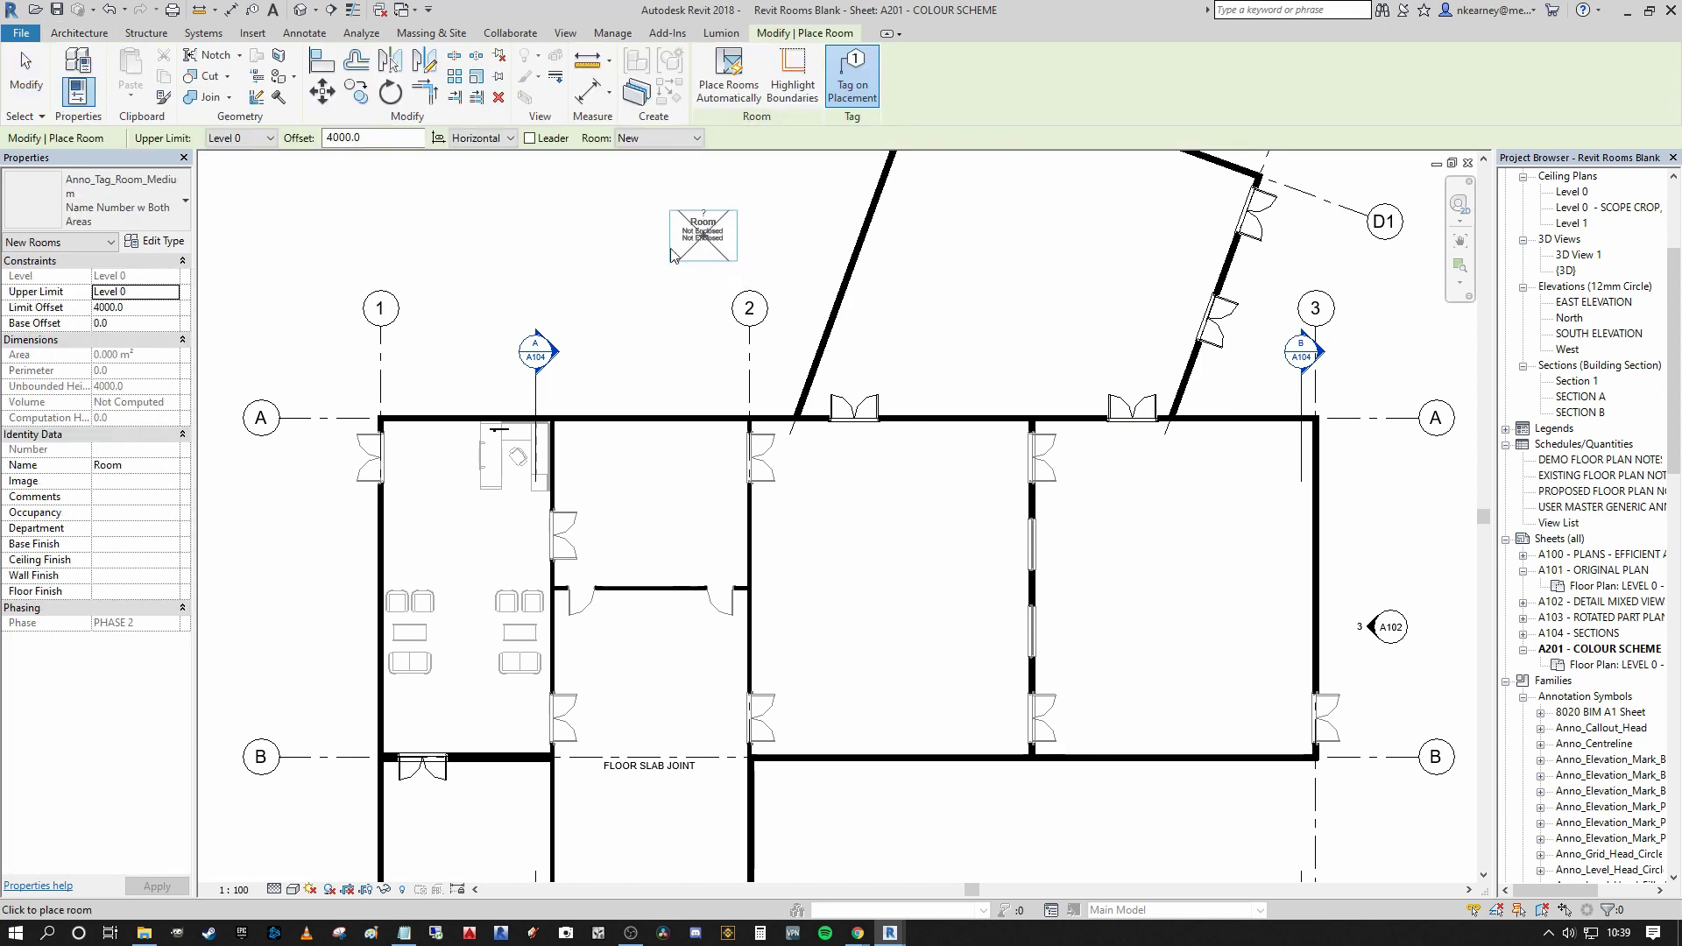
scroll(701, 250, up, 3)
scroll(736, 375, up, 2)
scroll(697, 302, down, 1)
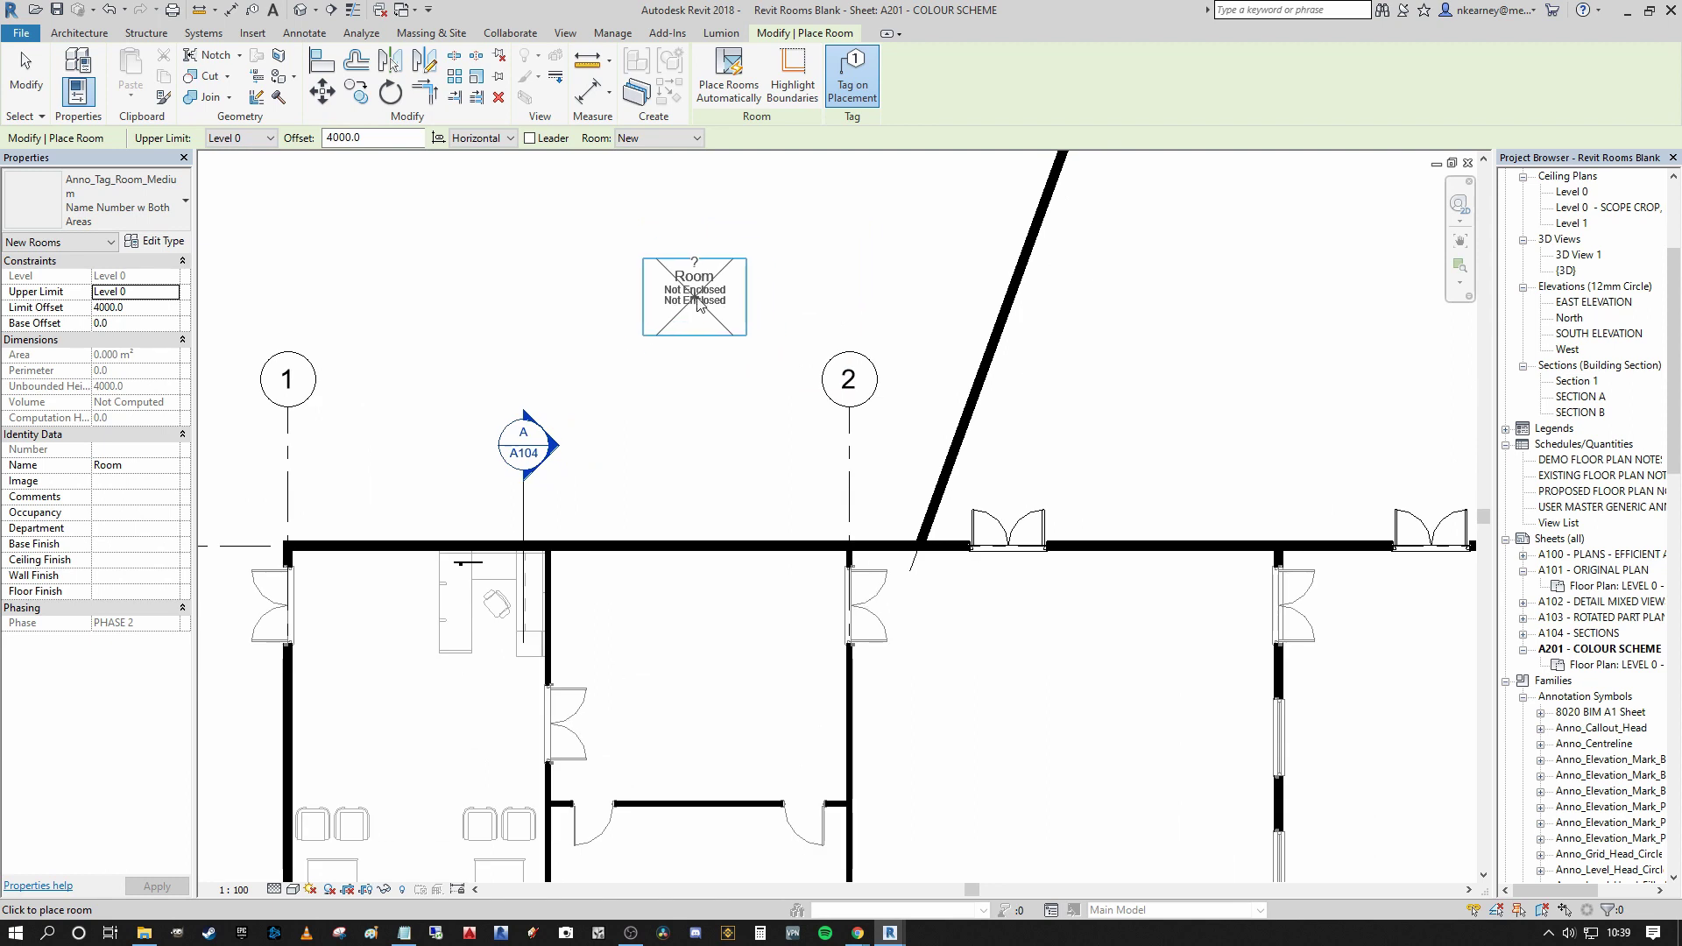
scroll(697, 303, up, 1)
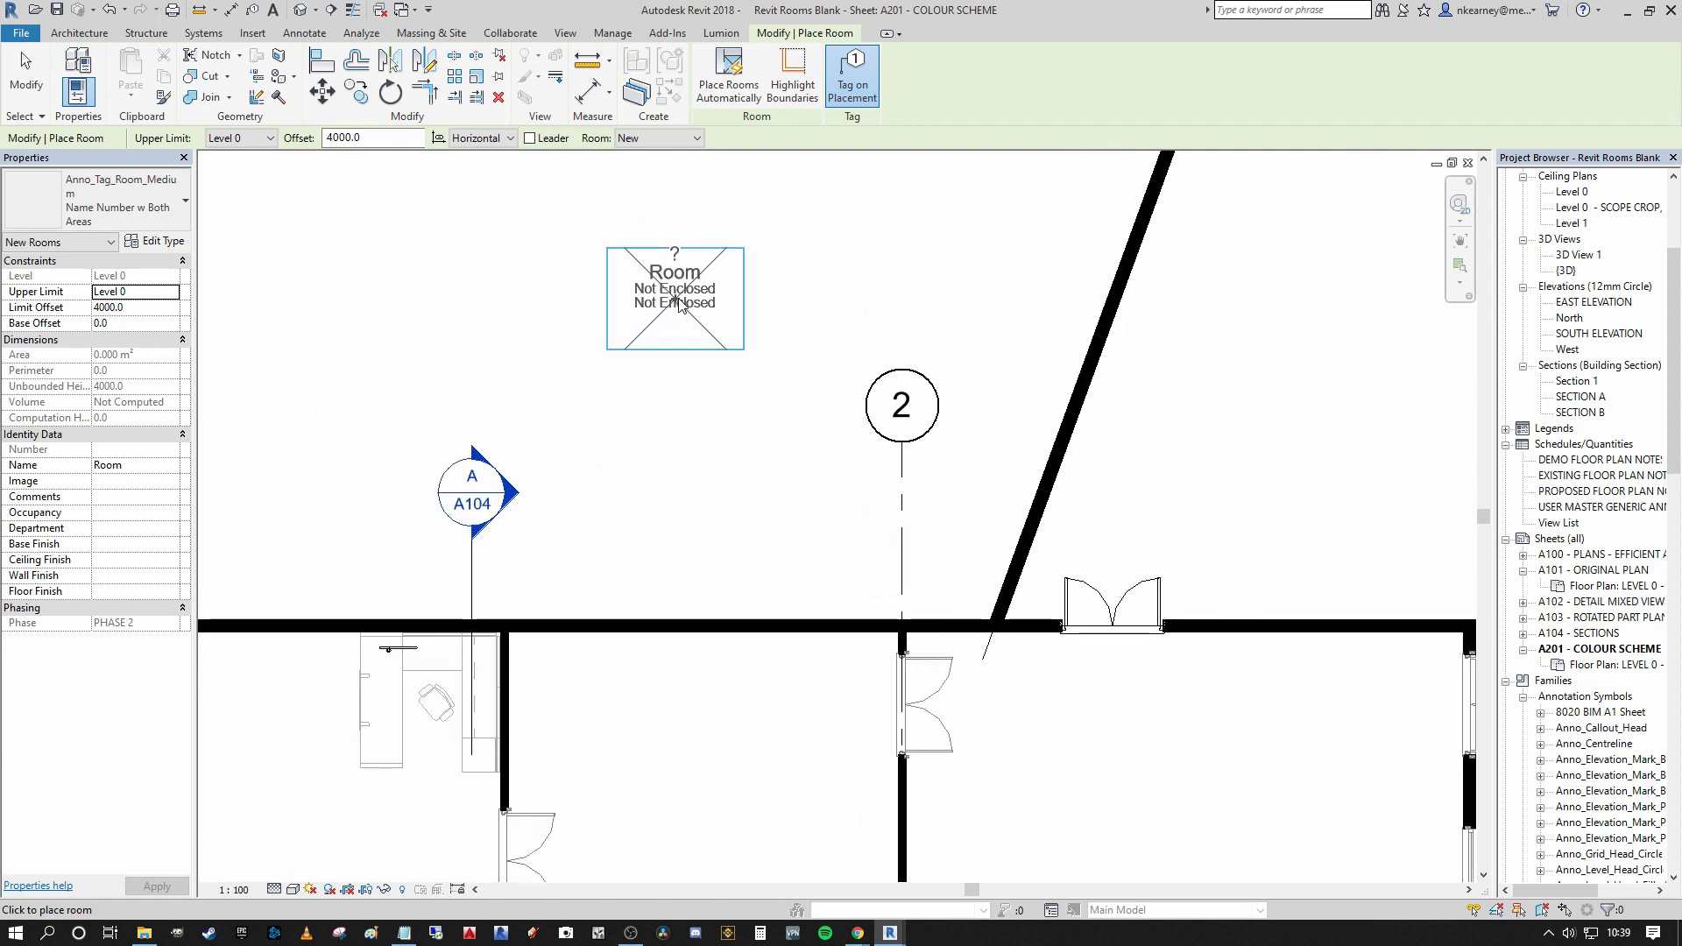
scroll(680, 302, down, 1)
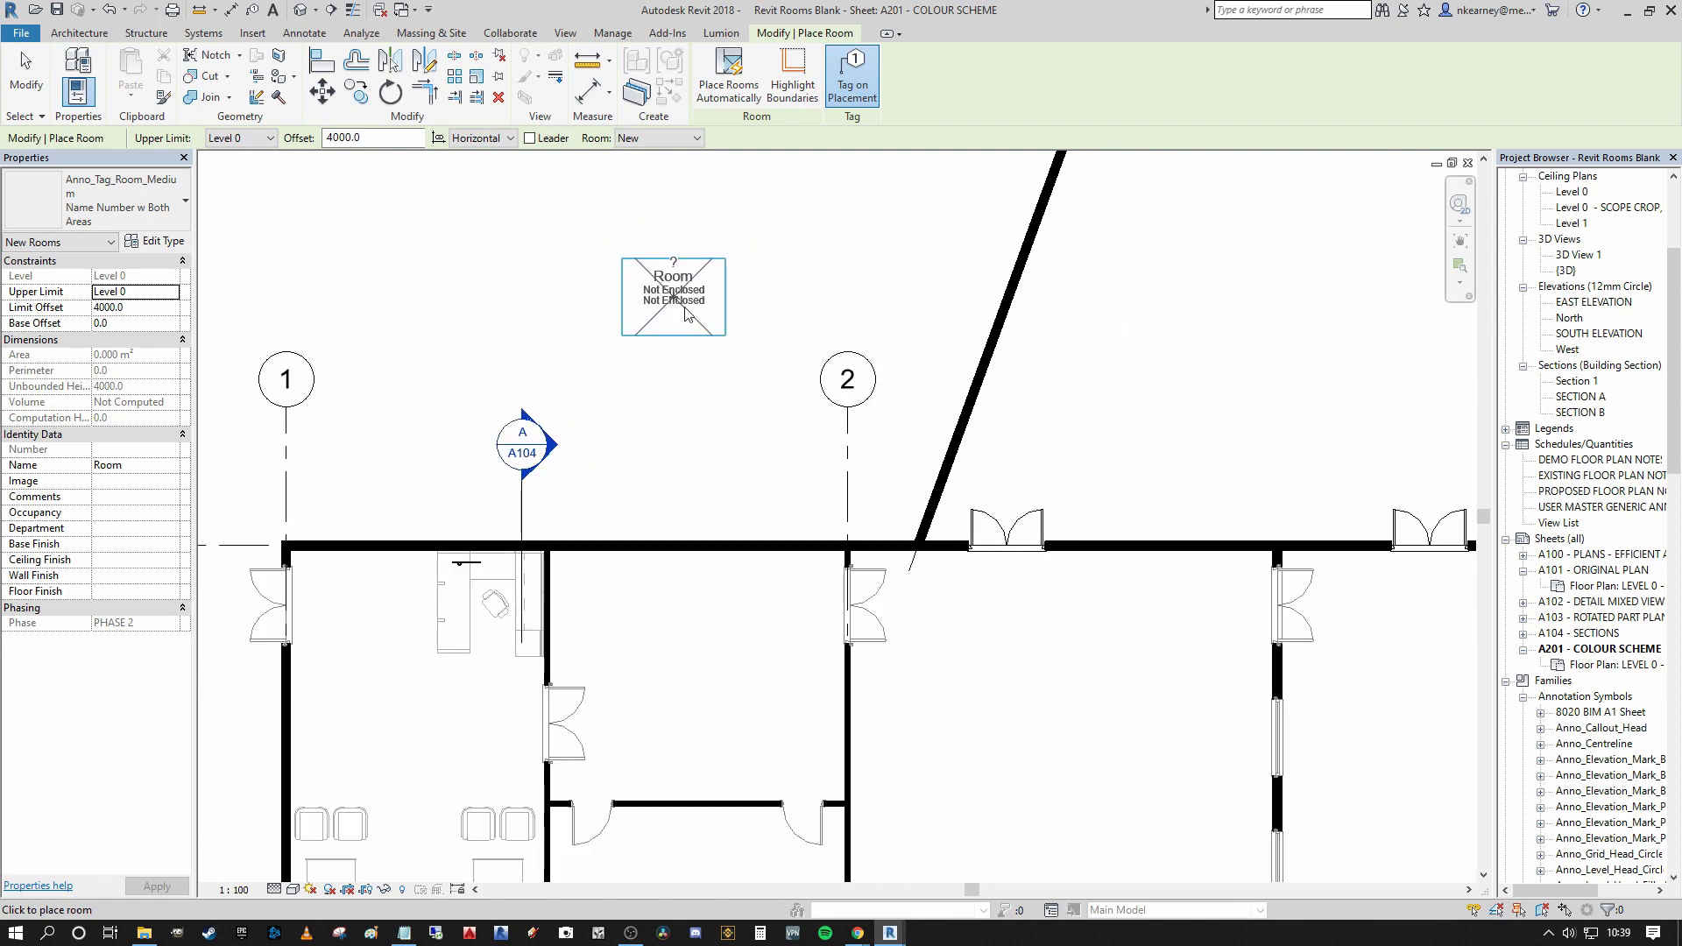
scroll(696, 303, down, 1)
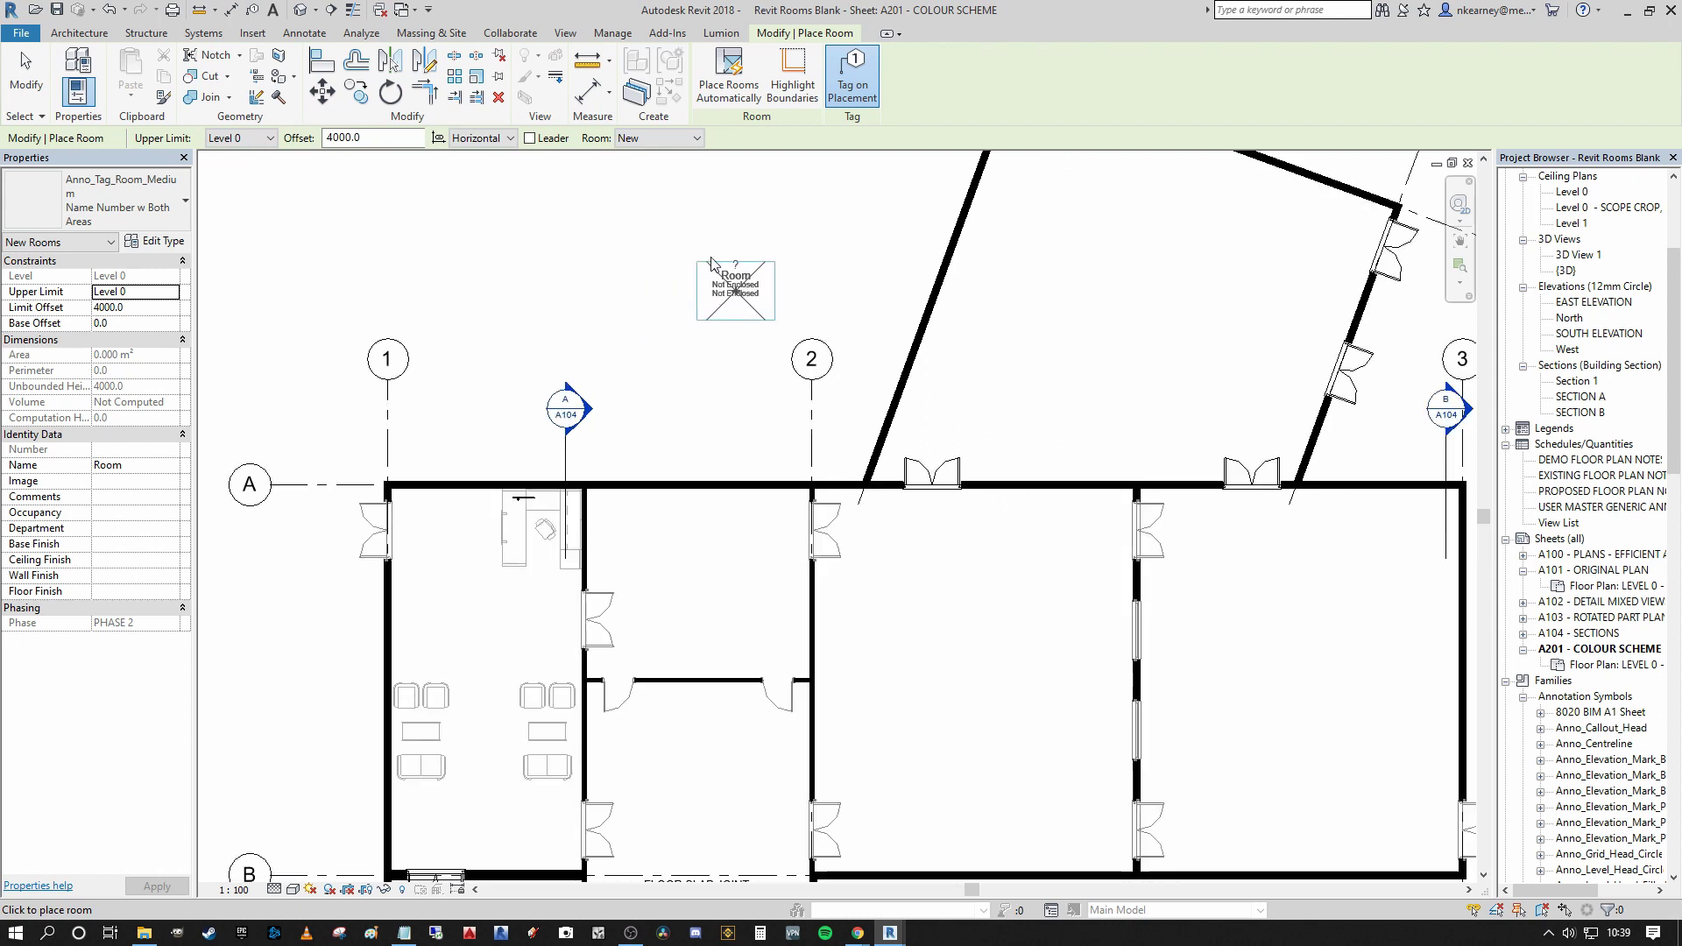
middle_drag(711, 325, 722, 393)
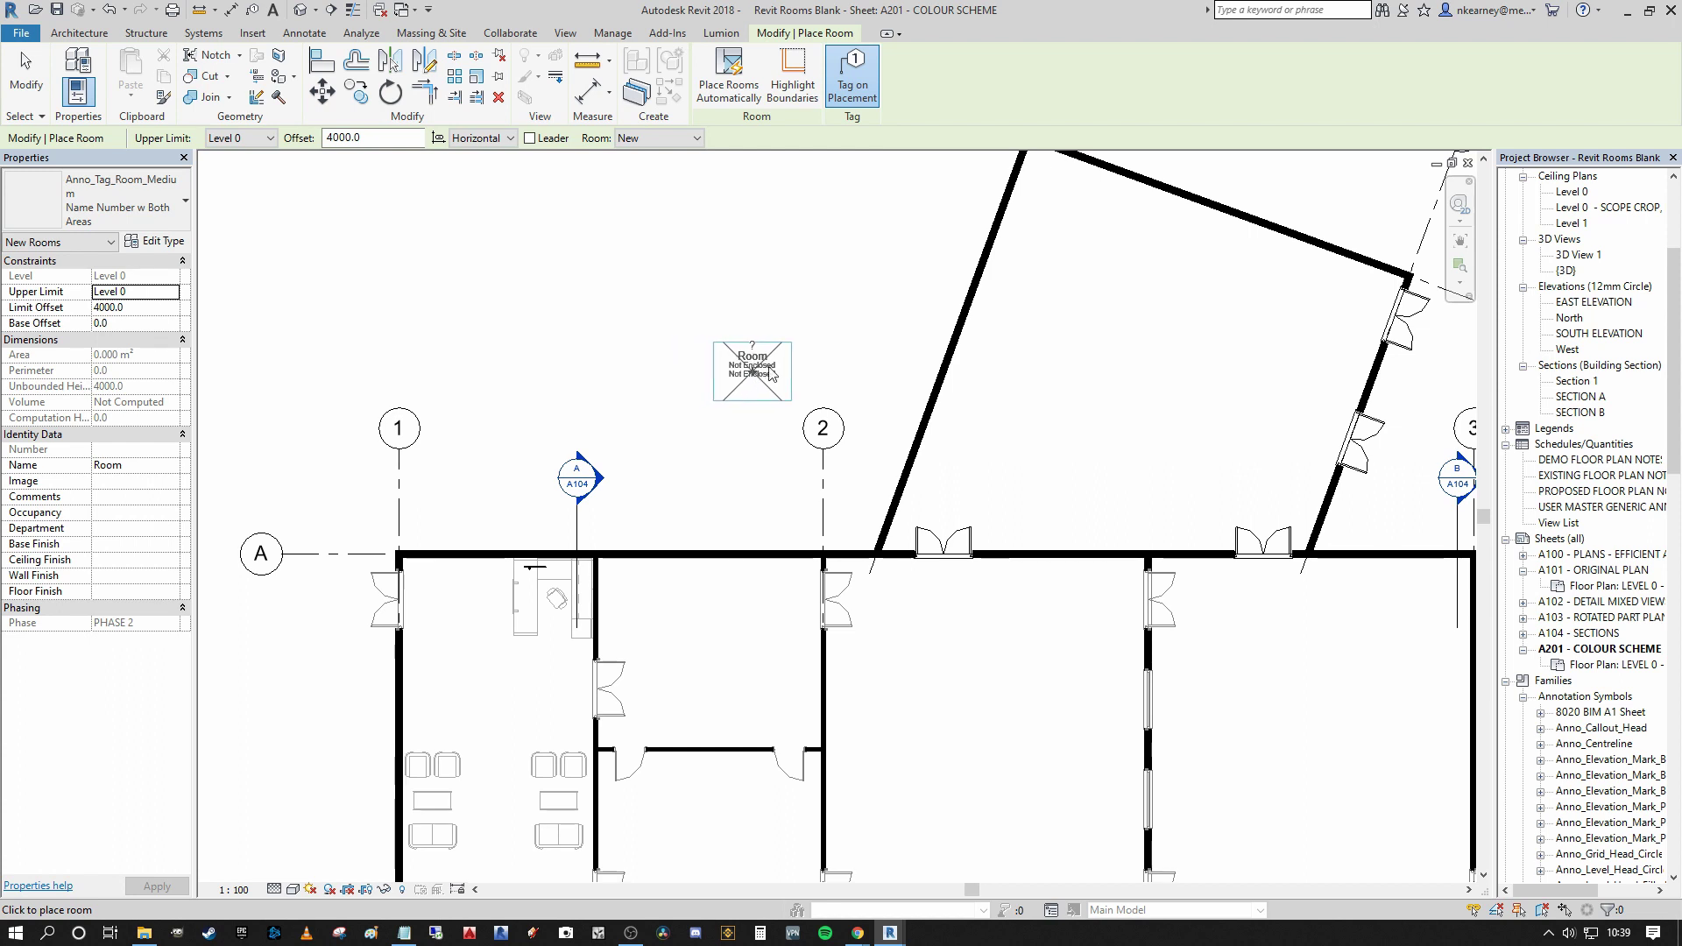
Highlight the room boundaries, inspect the bounding walls across the floor plan, and dismiss the highlighting
click(797, 91)
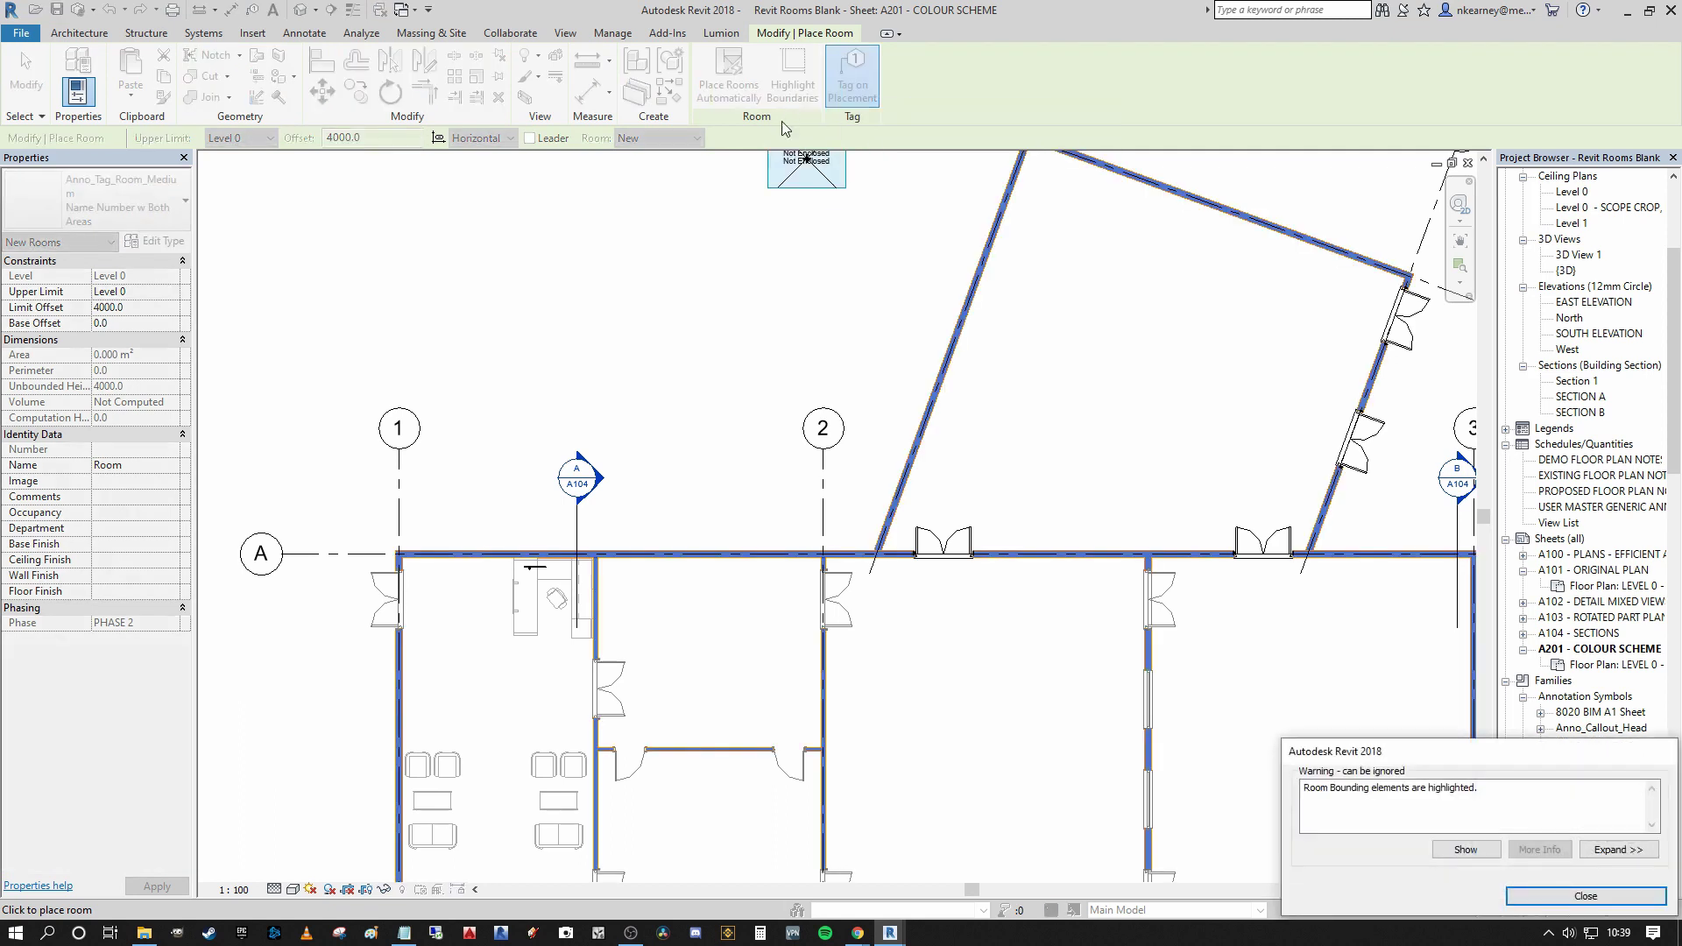
middle_drag(762, 360, 687, 406)
middle_drag(1021, 730, 861, 521)
scroll(919, 437, down, 2)
middle_drag(659, 350, 783, 411)
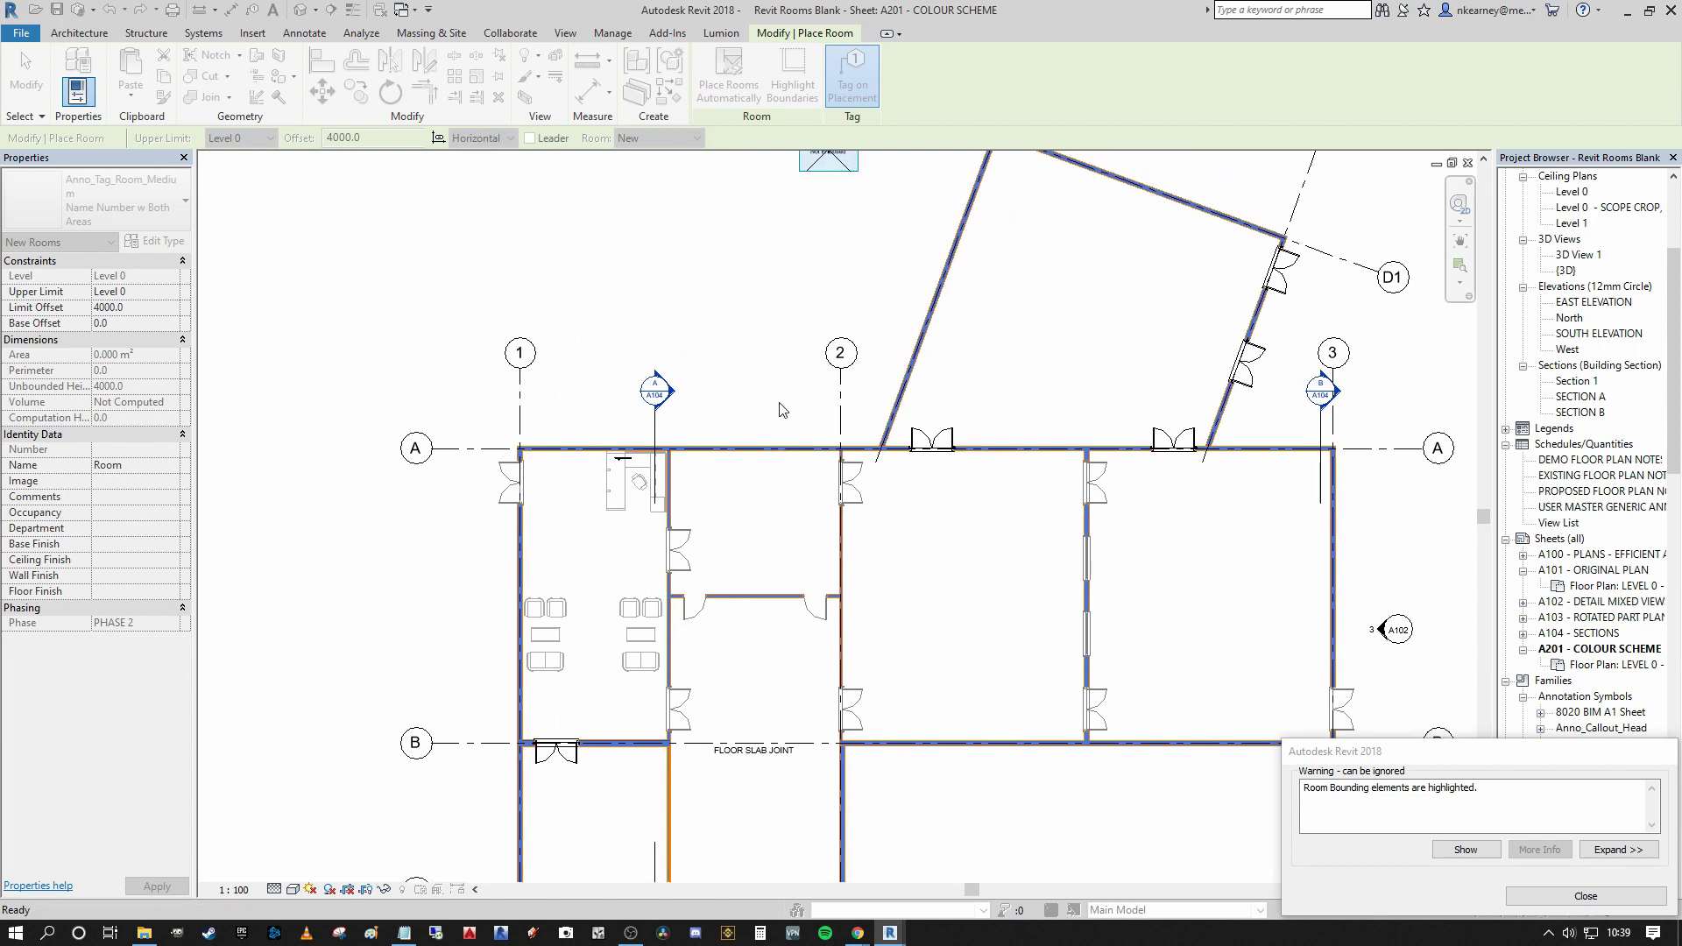
middle_drag(1086, 458, 1015, 424)
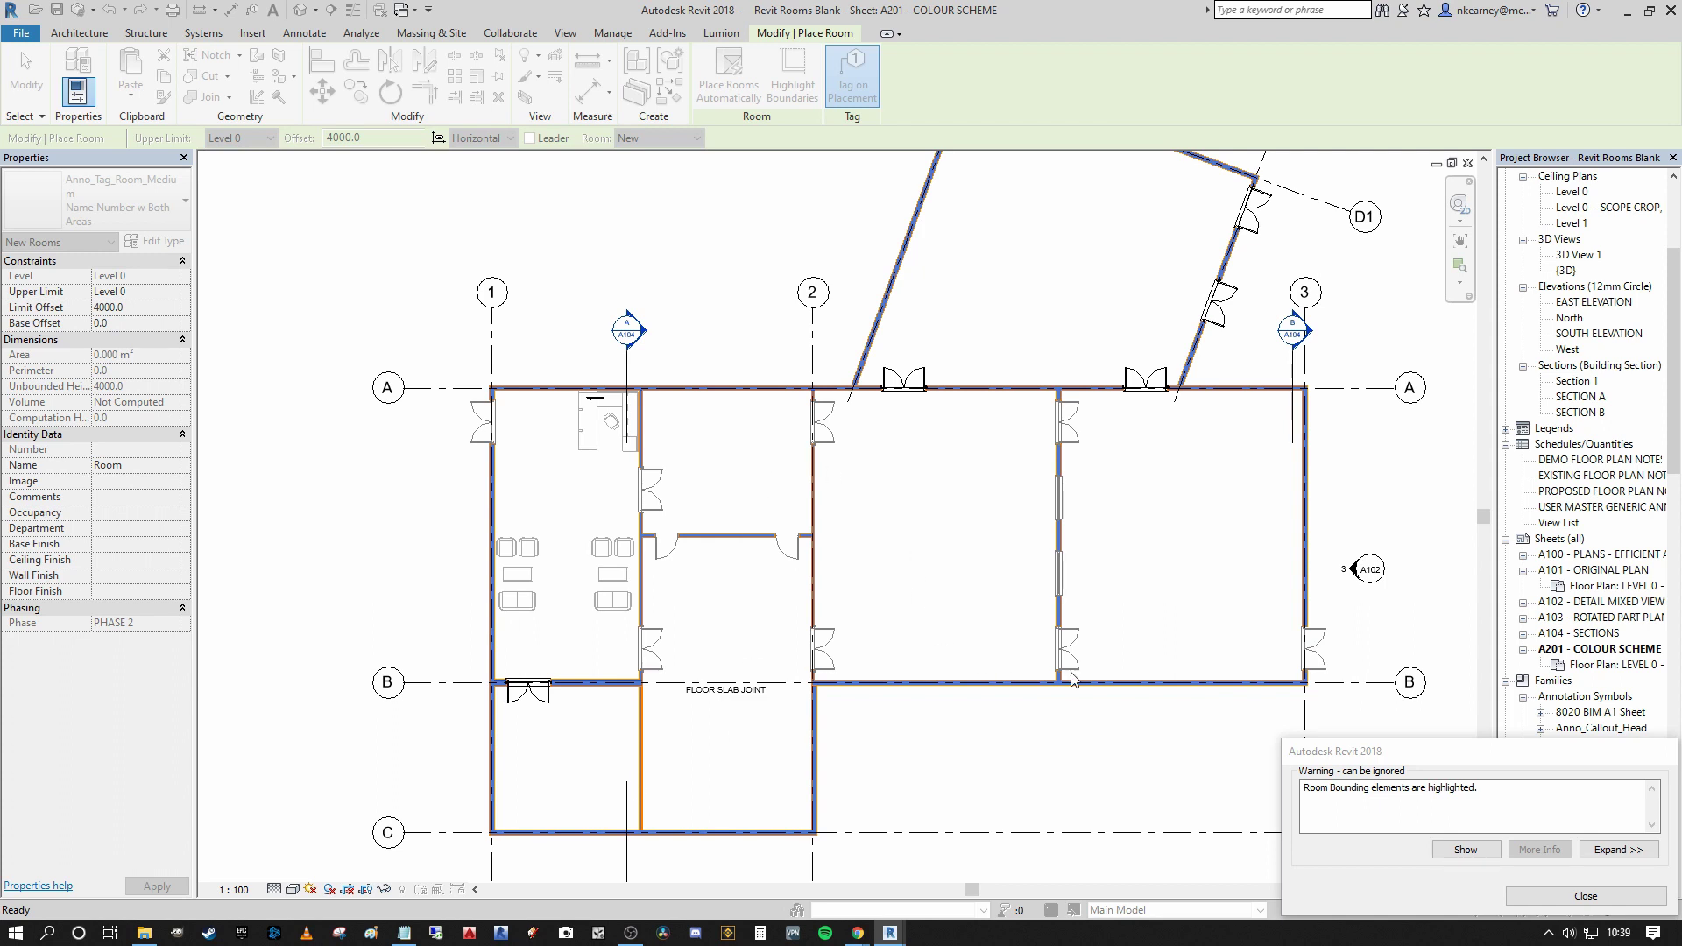
middle_drag(1211, 532, 1156, 657)
middle_drag(663, 590, 555, 576)
middle_drag(750, 698, 734, 723)
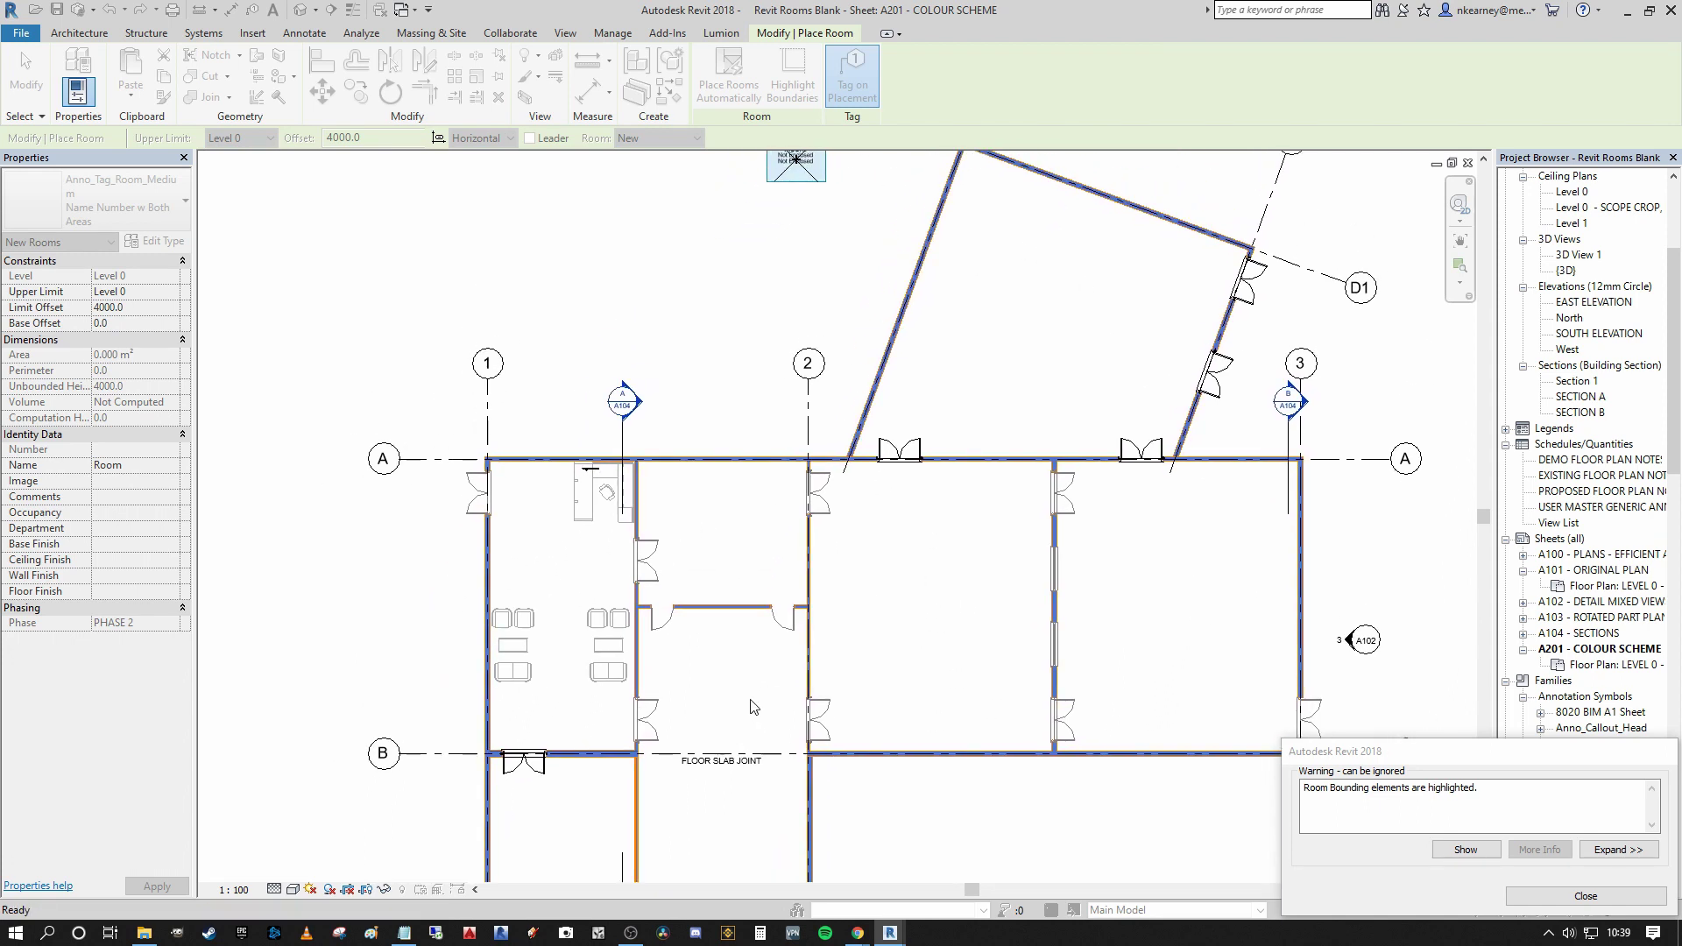
middle_drag(799, 652, 764, 663)
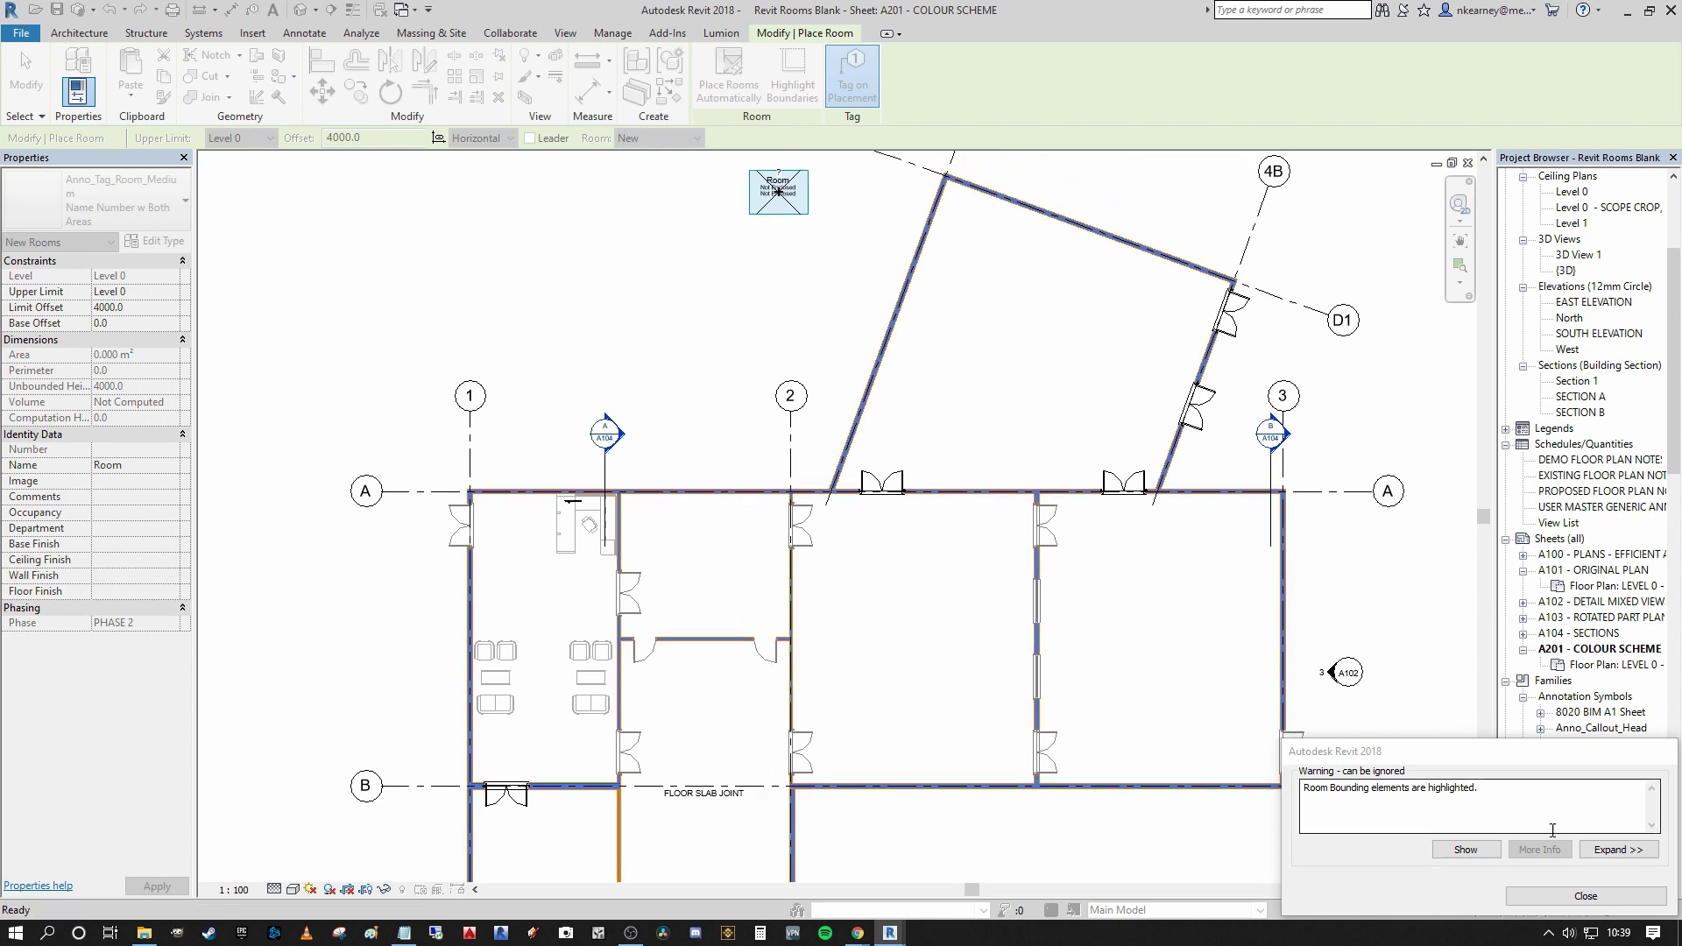
click(1586, 897)
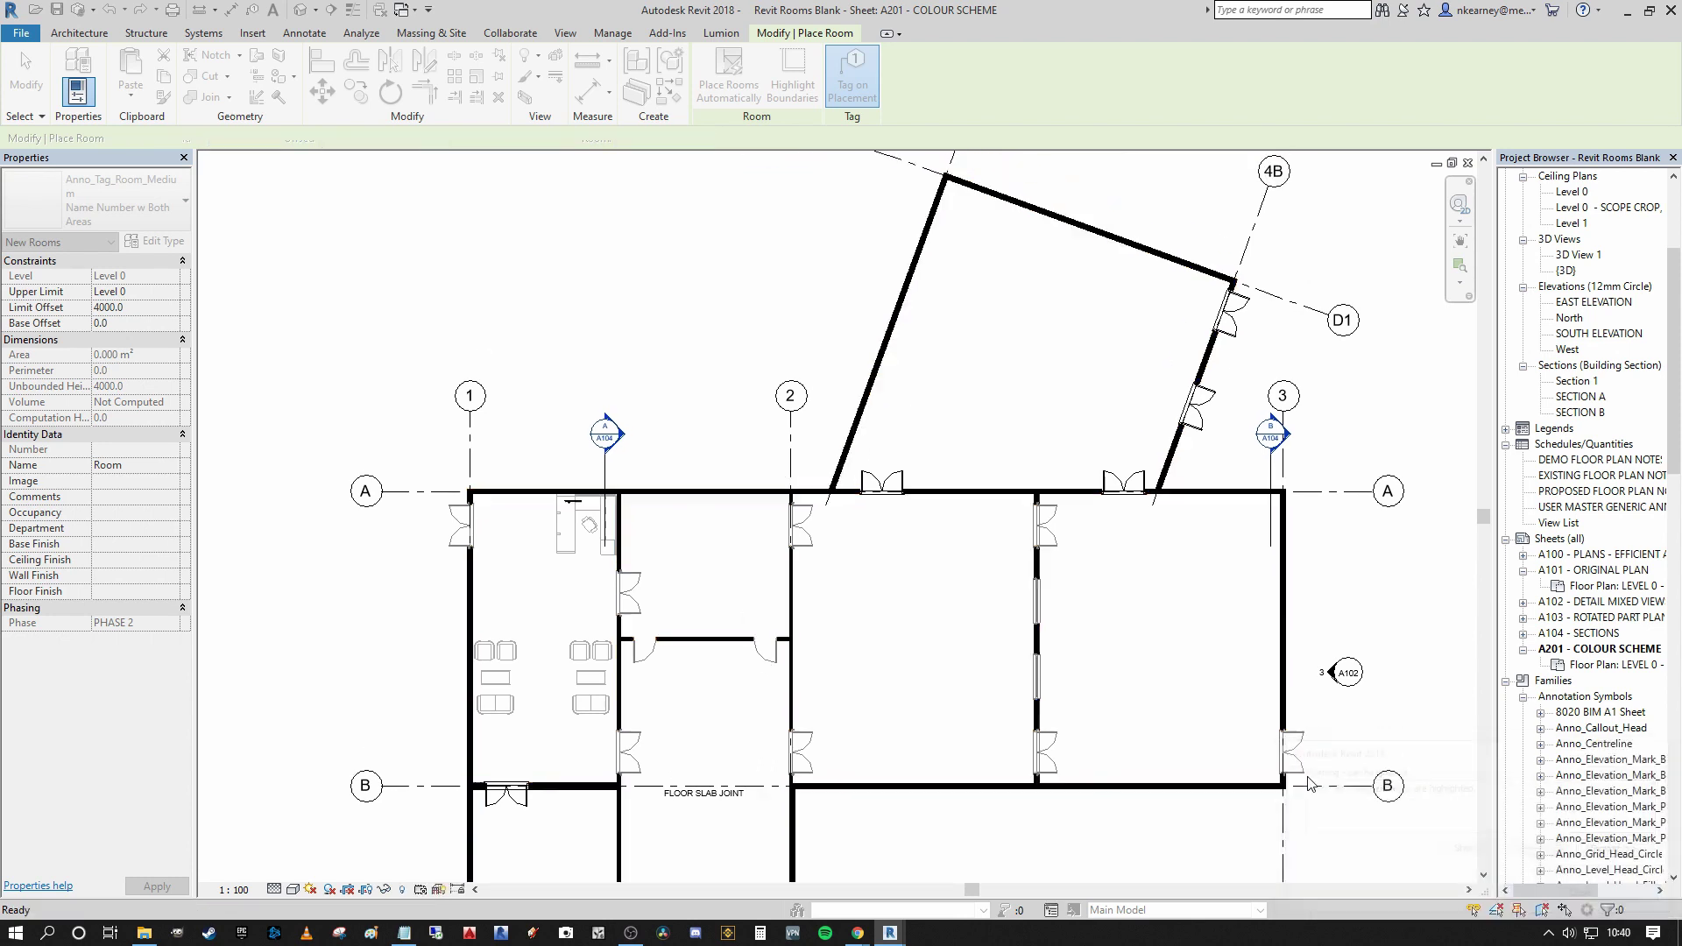
Preview room placement inside the enclosed spaces and turn off Tag on Placement for new rooms
middle_drag(1026, 468, 1056, 517)
scroll(1067, 491, up, 3)
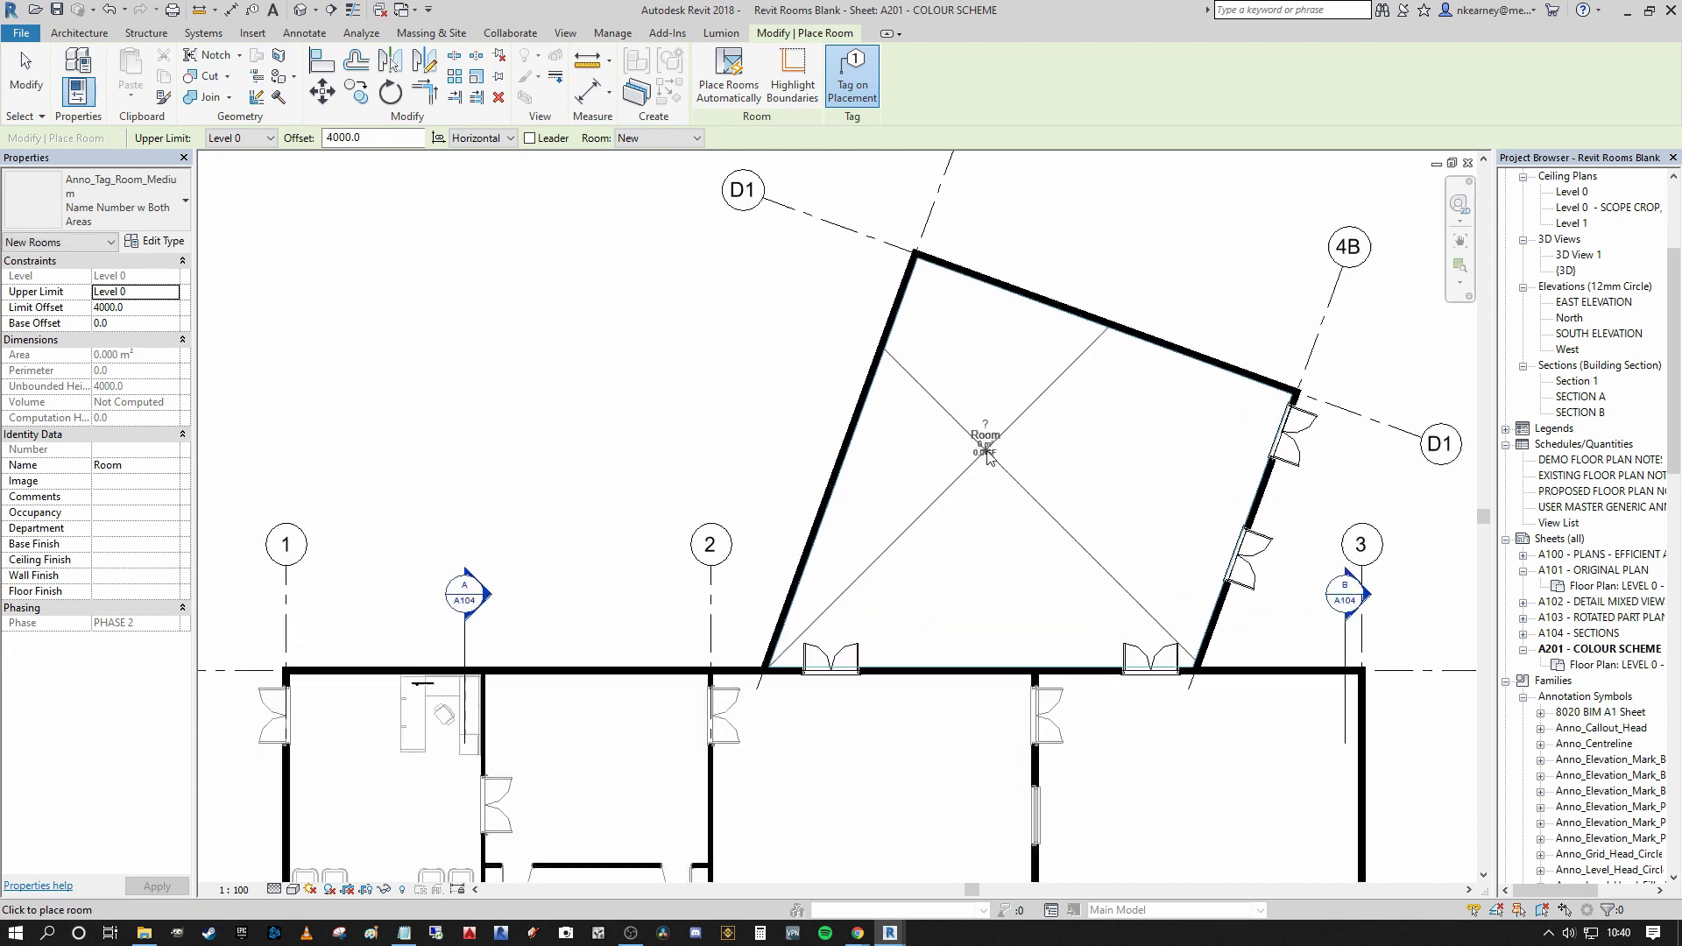
scroll(1067, 490, up, 1)
scroll(1019, 467, down, 4)
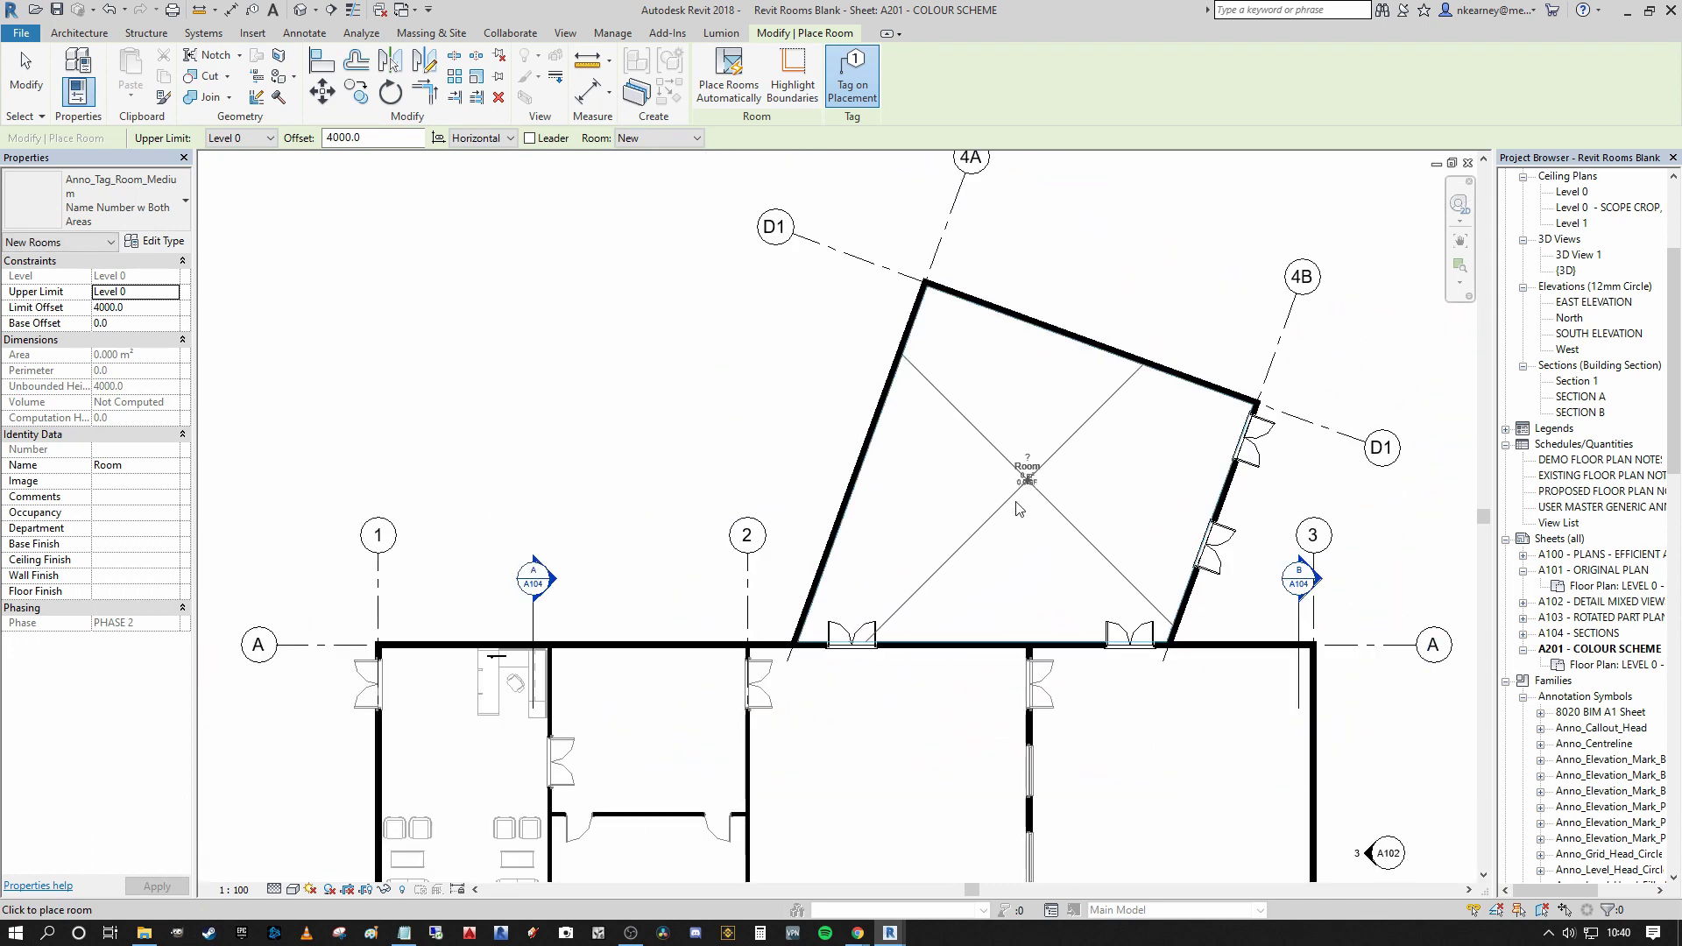
scroll(916, 489, up, 2)
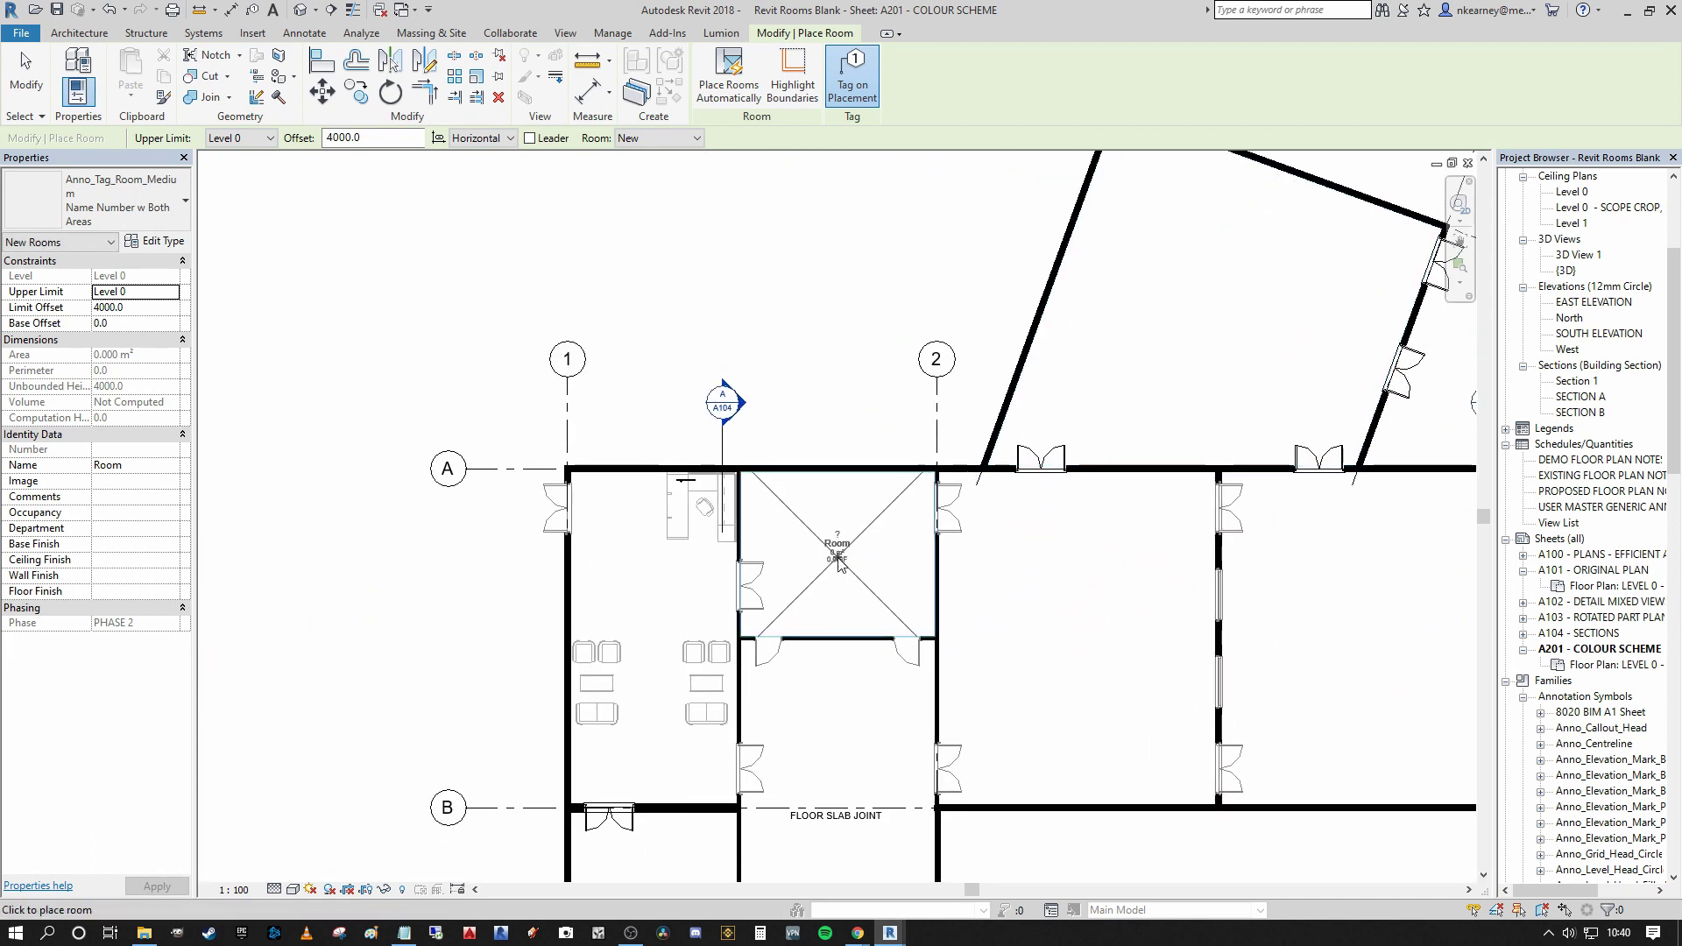
scroll(828, 567, up, 2)
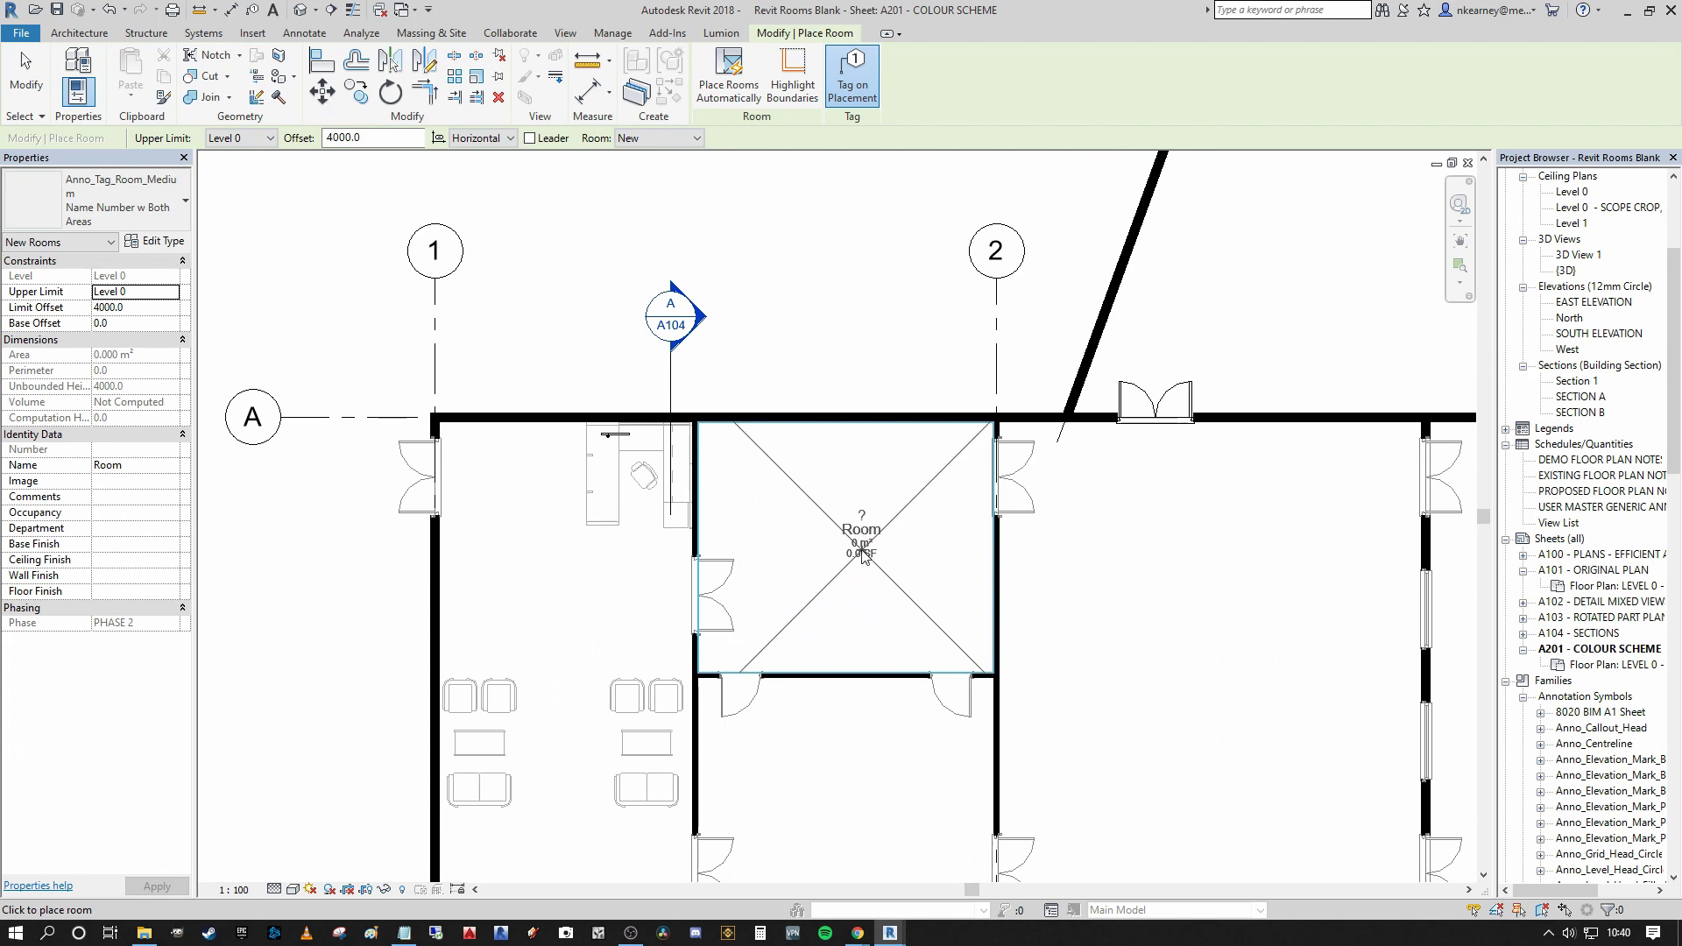
scroll(861, 549, up, 1)
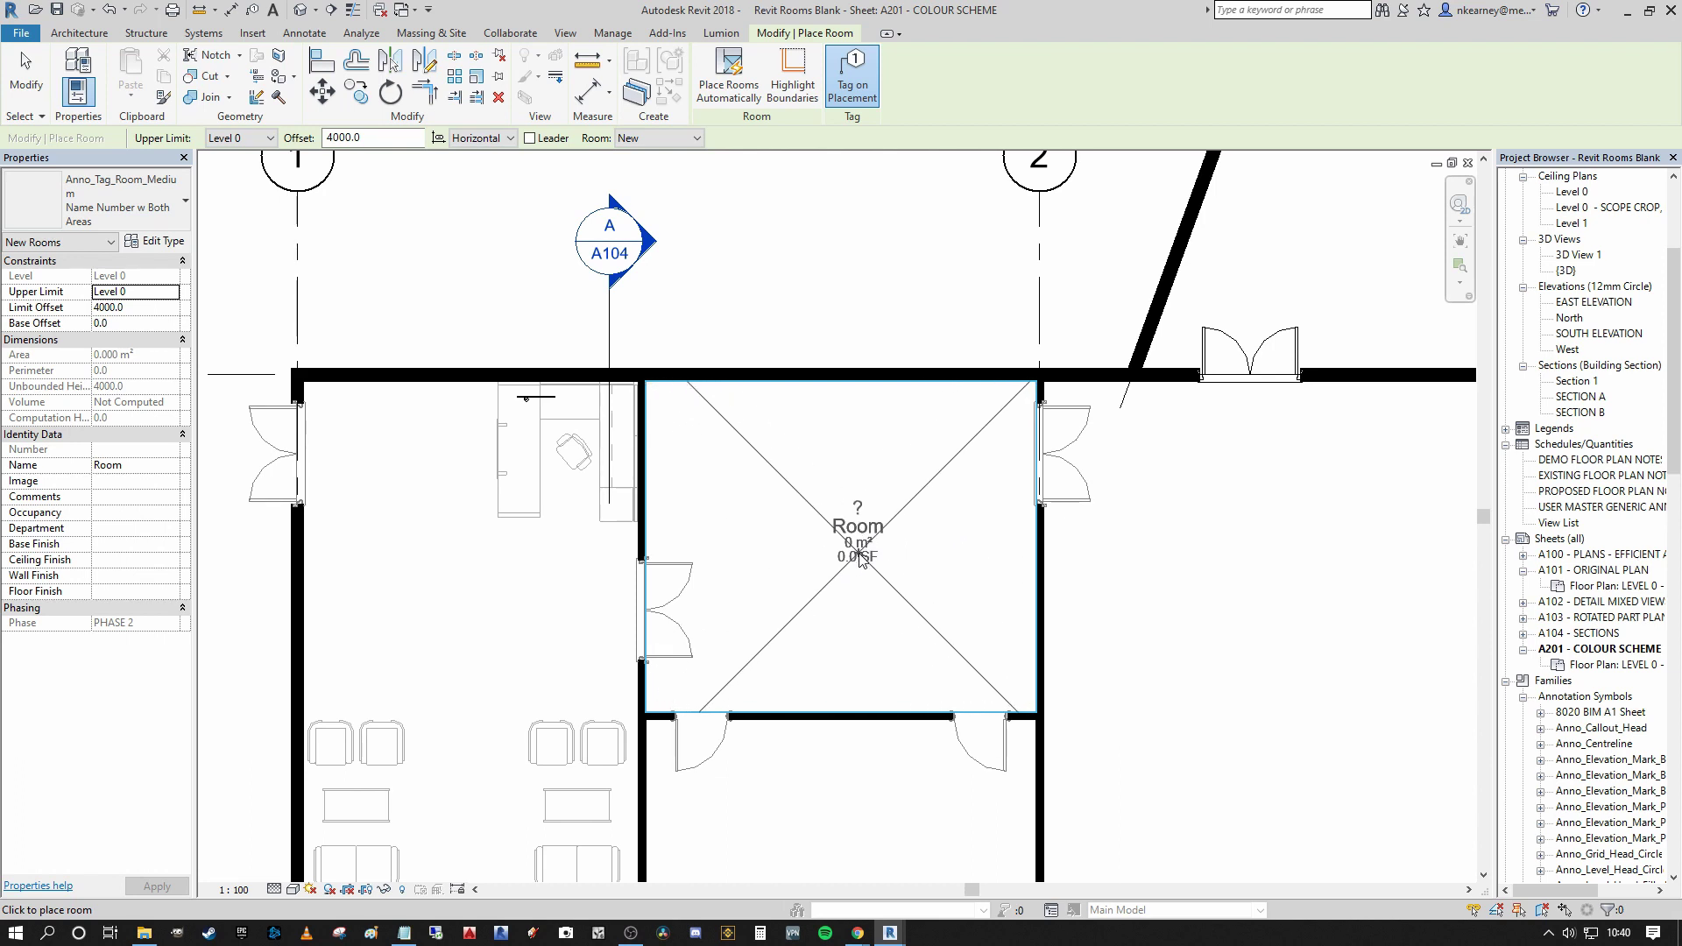
click(862, 77)
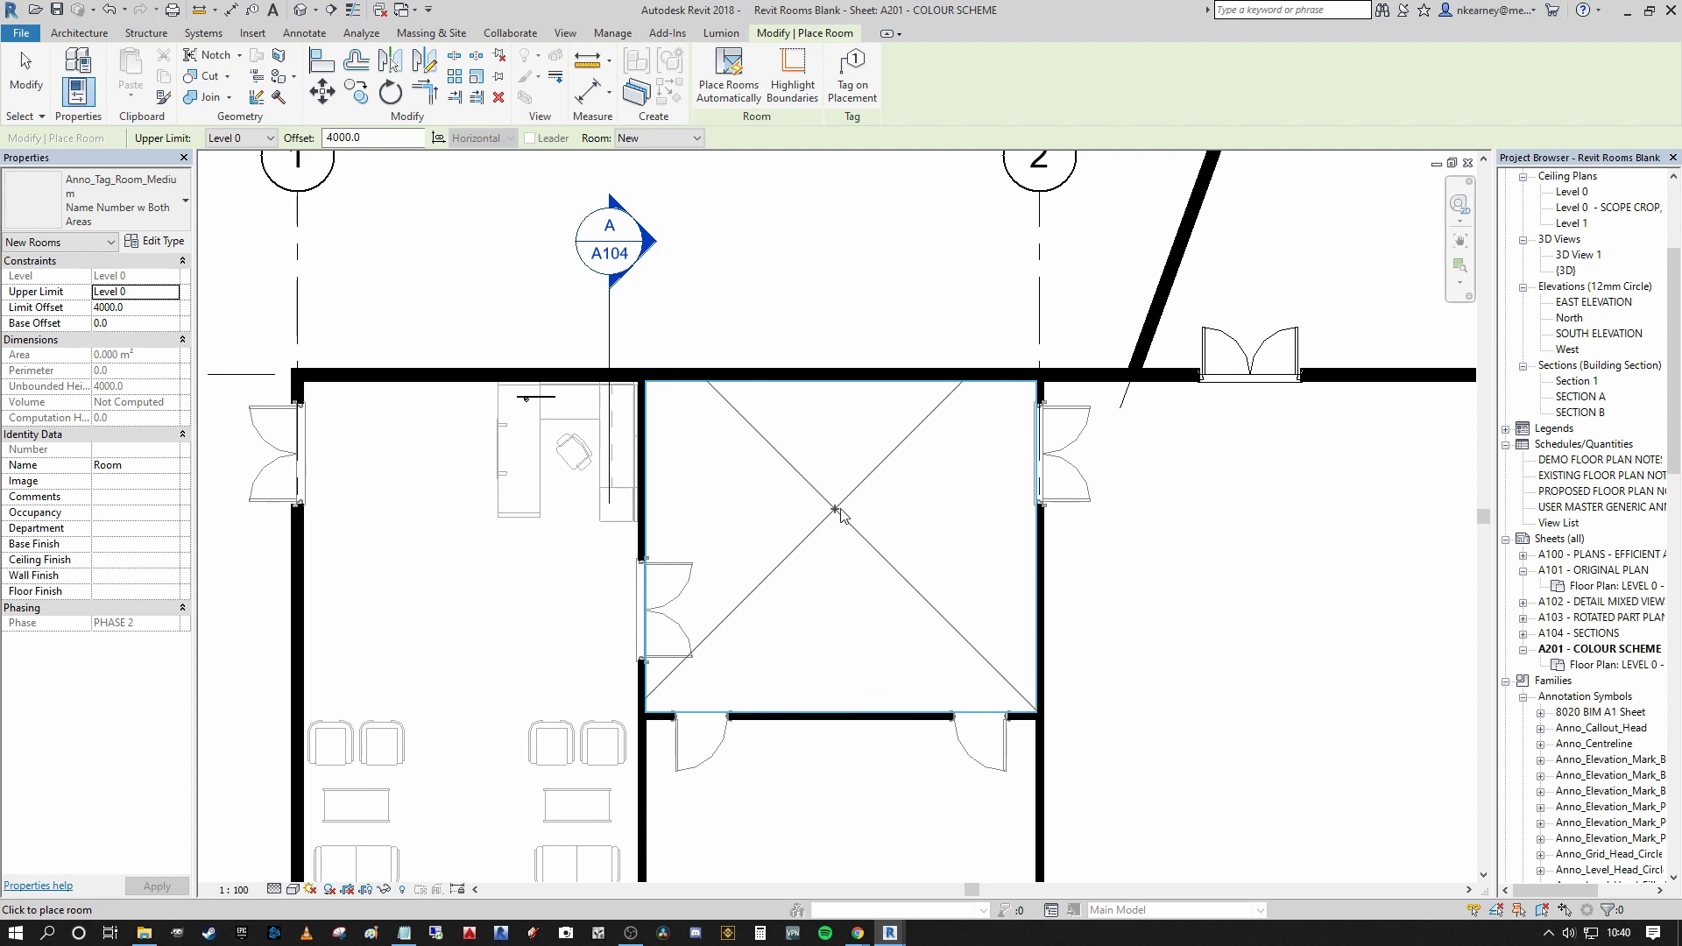
Turn on Tag on Placement for new rooms and set their upper limit offset to 2500
scroll(850, 512, down, 5)
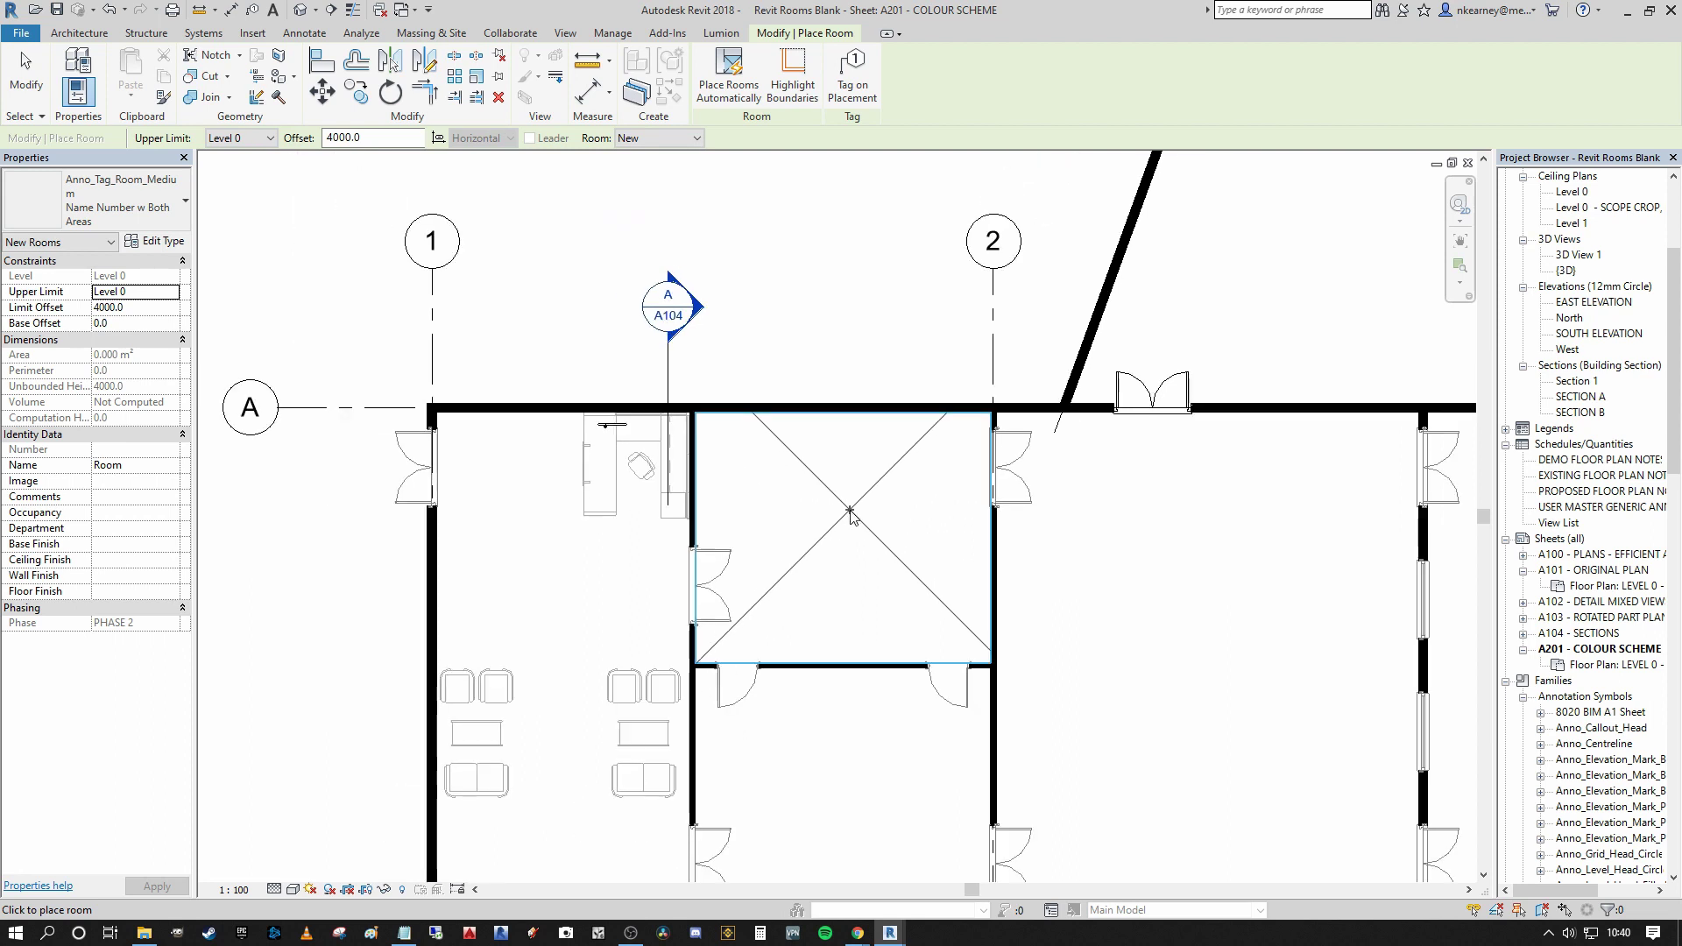
click(853, 77)
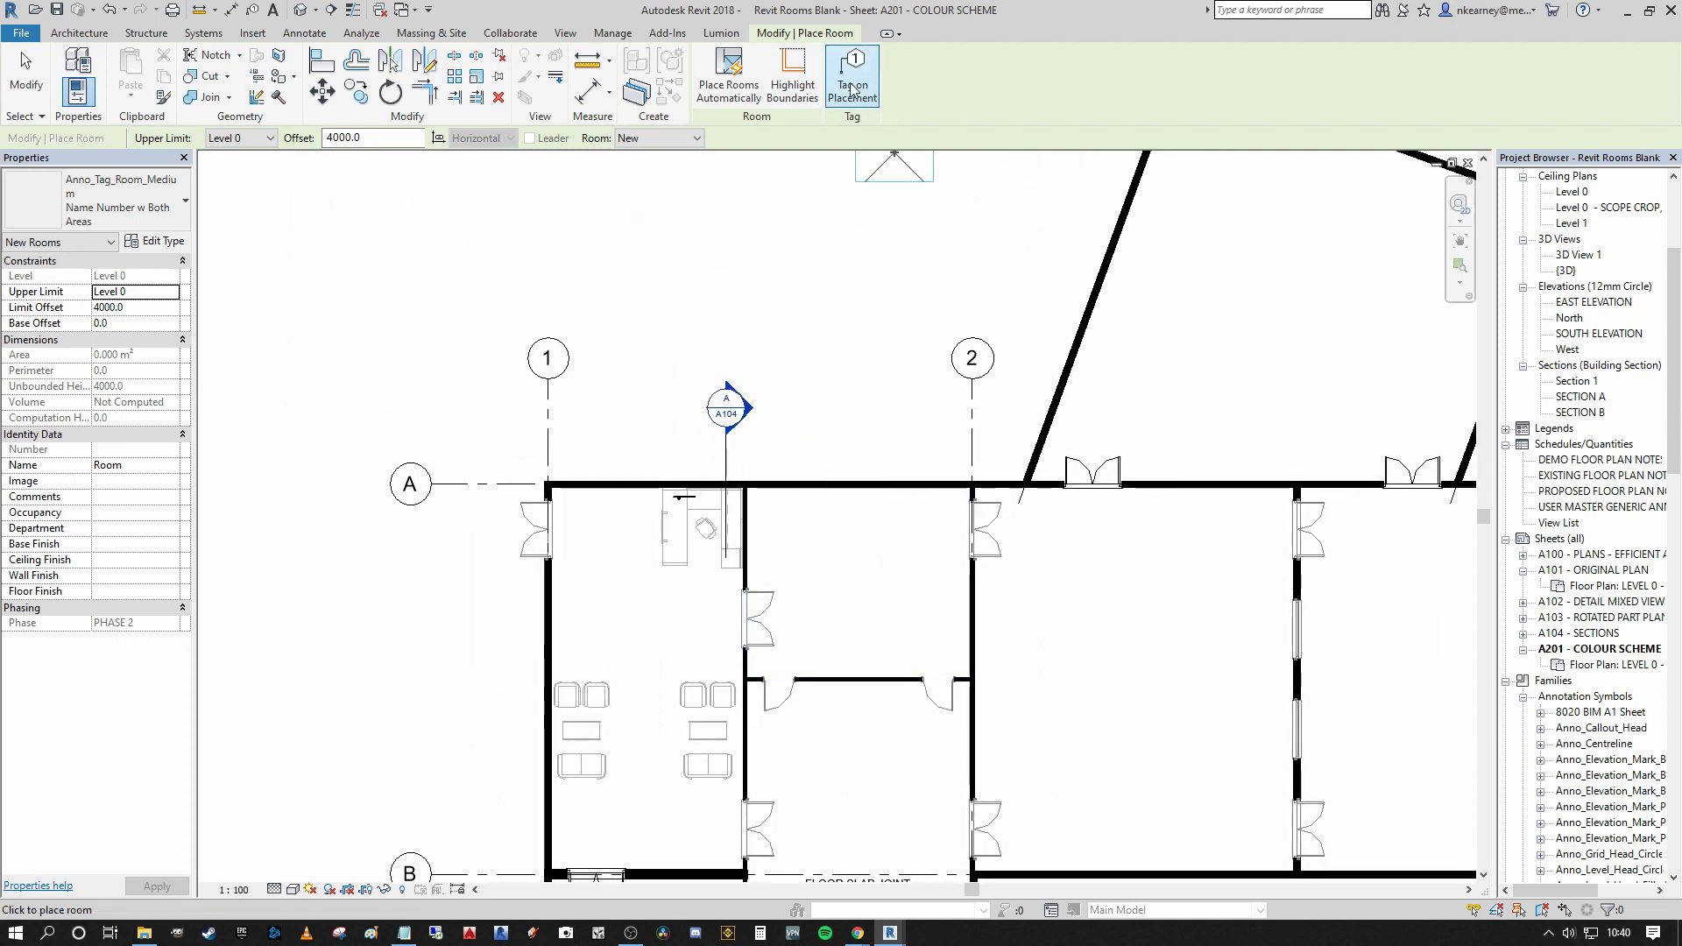
scroll(894, 309, down, 3)
scroll(775, 675, up, 4)
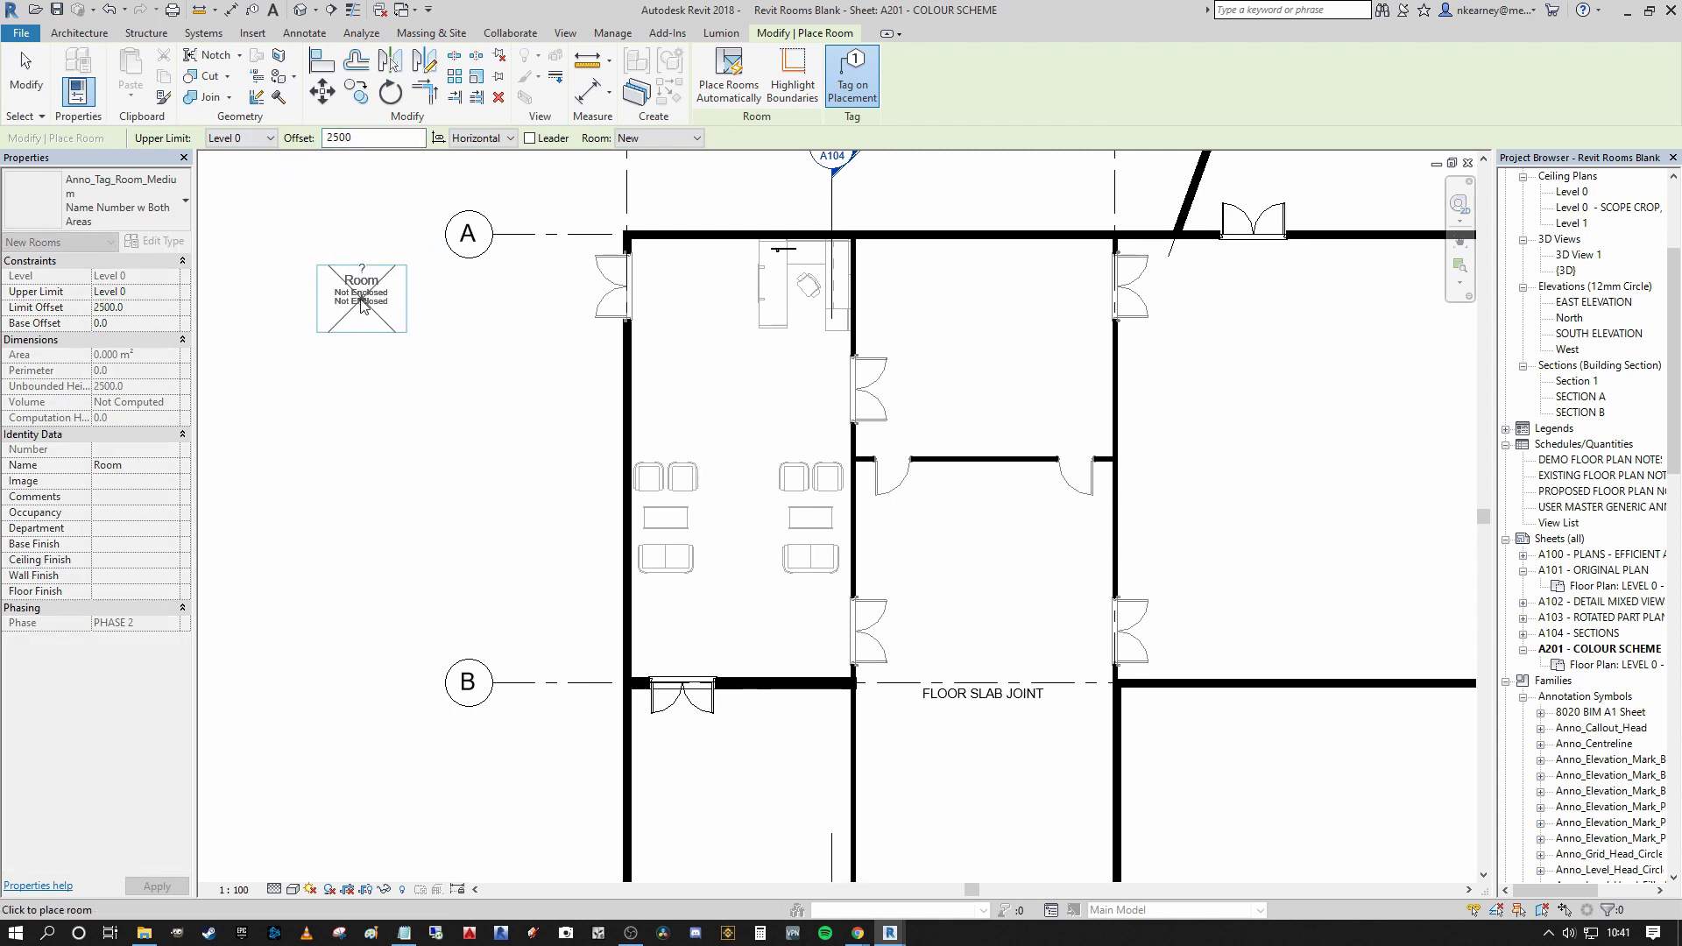
scroll(340, 296, down, 1)
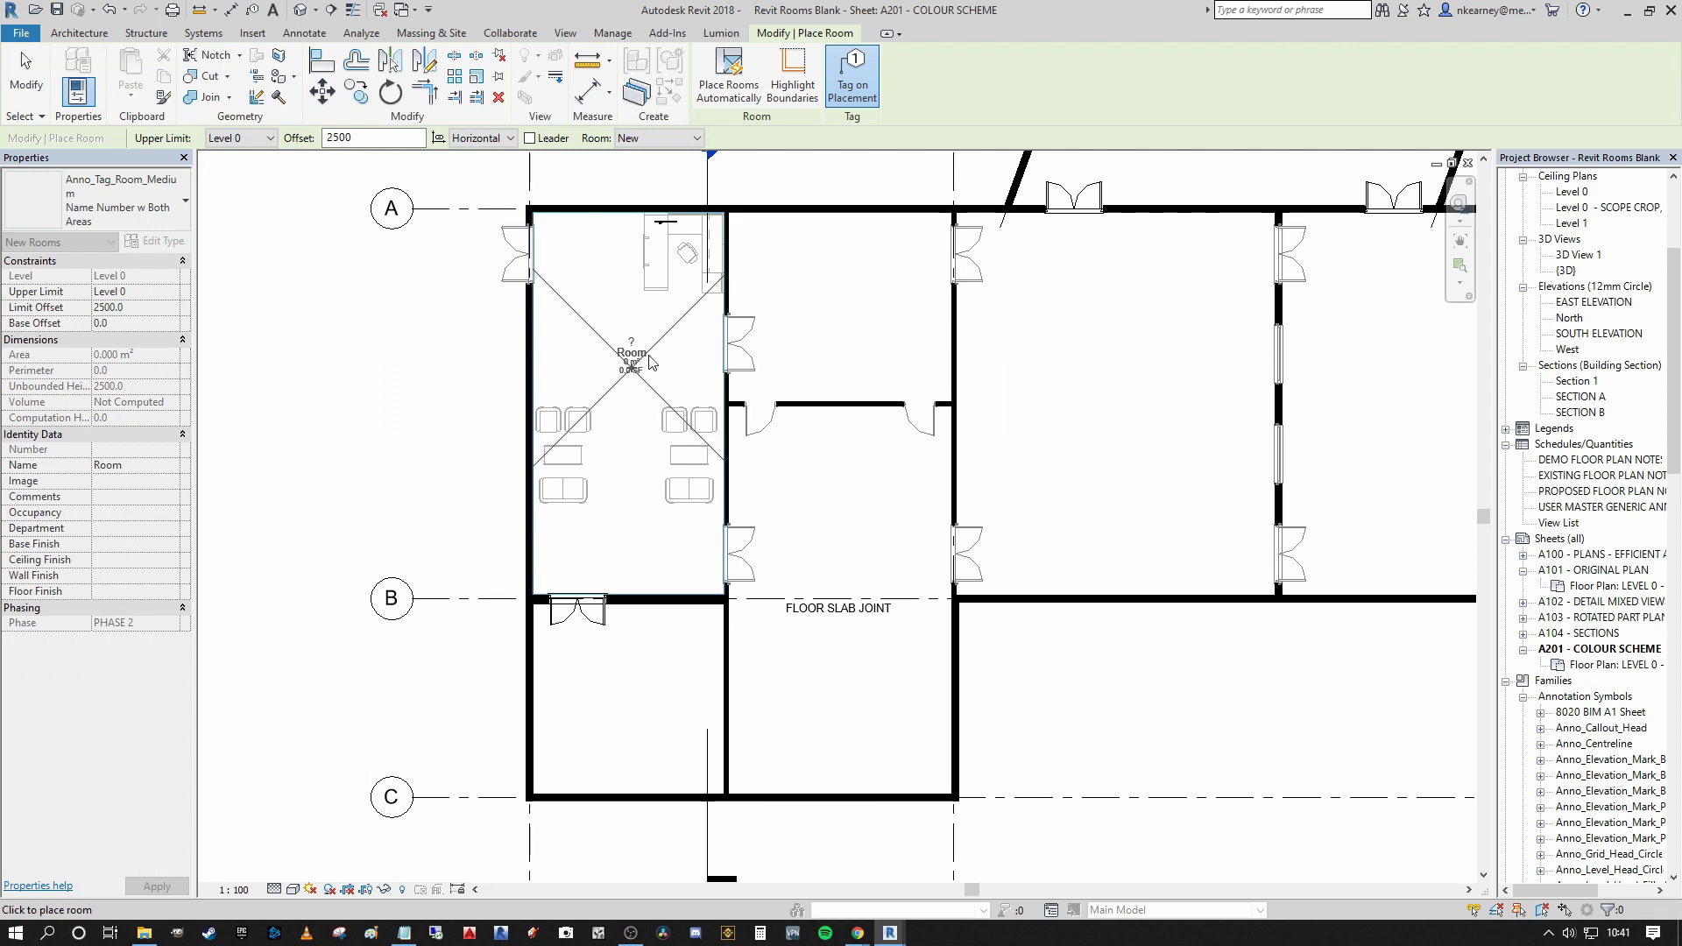
Place a tagged room in the furnished space, then one with a 3000 offset in the adjoining space between grids B and C
click(632, 369)
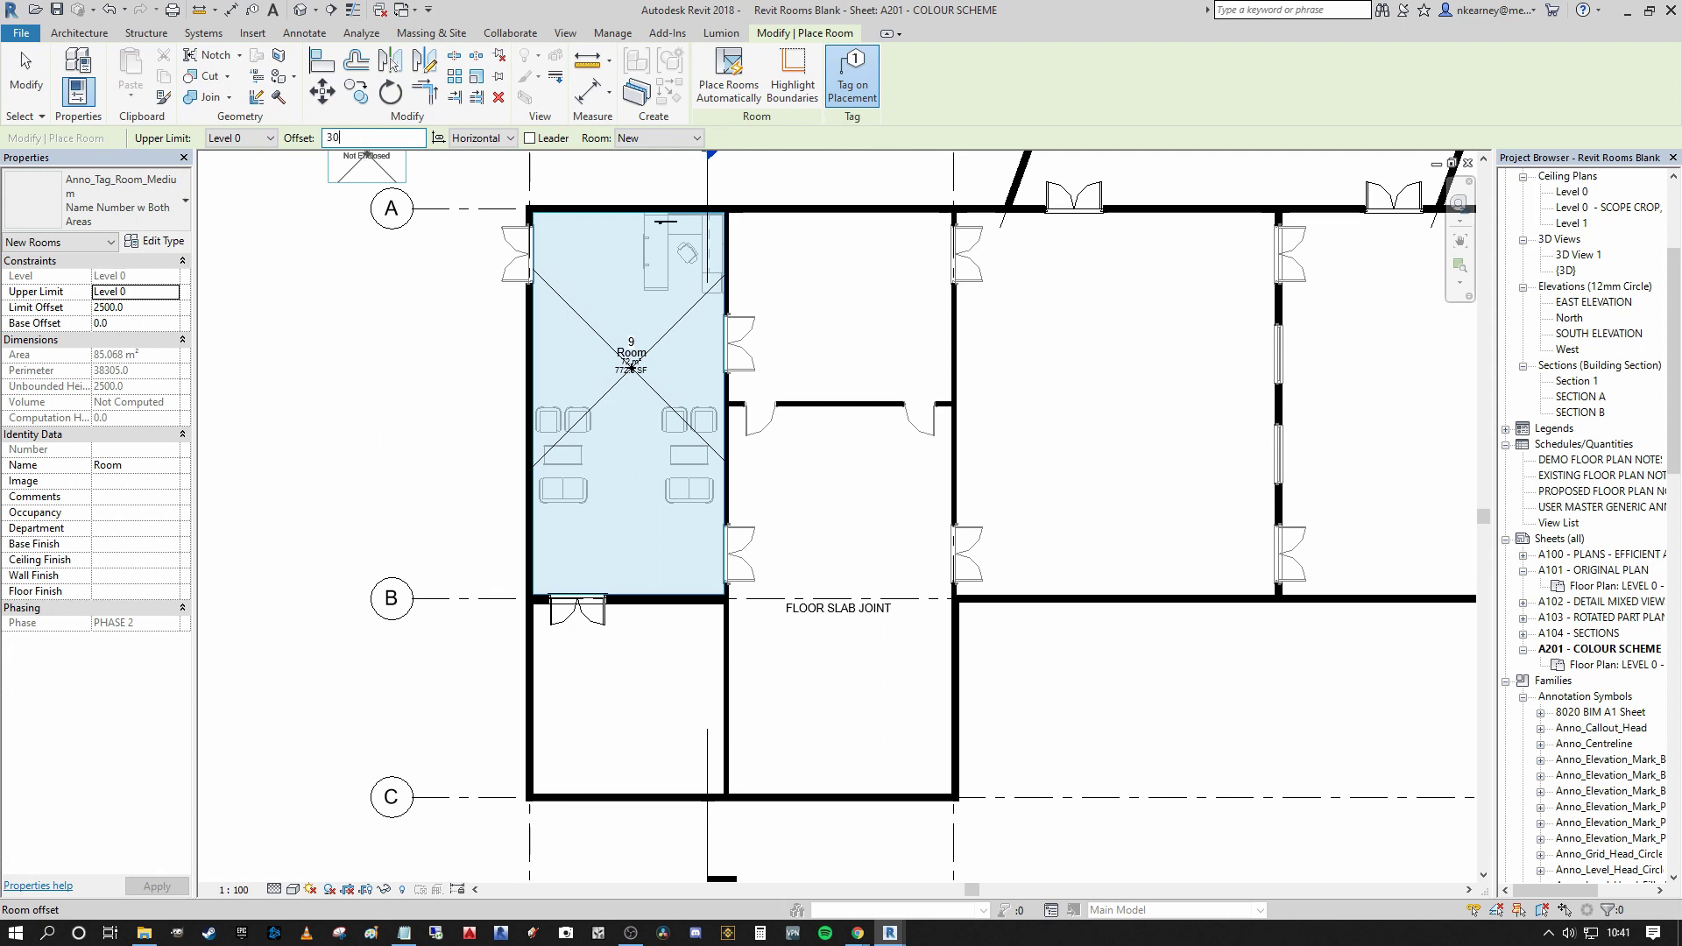
key(Return)
click(632, 692)
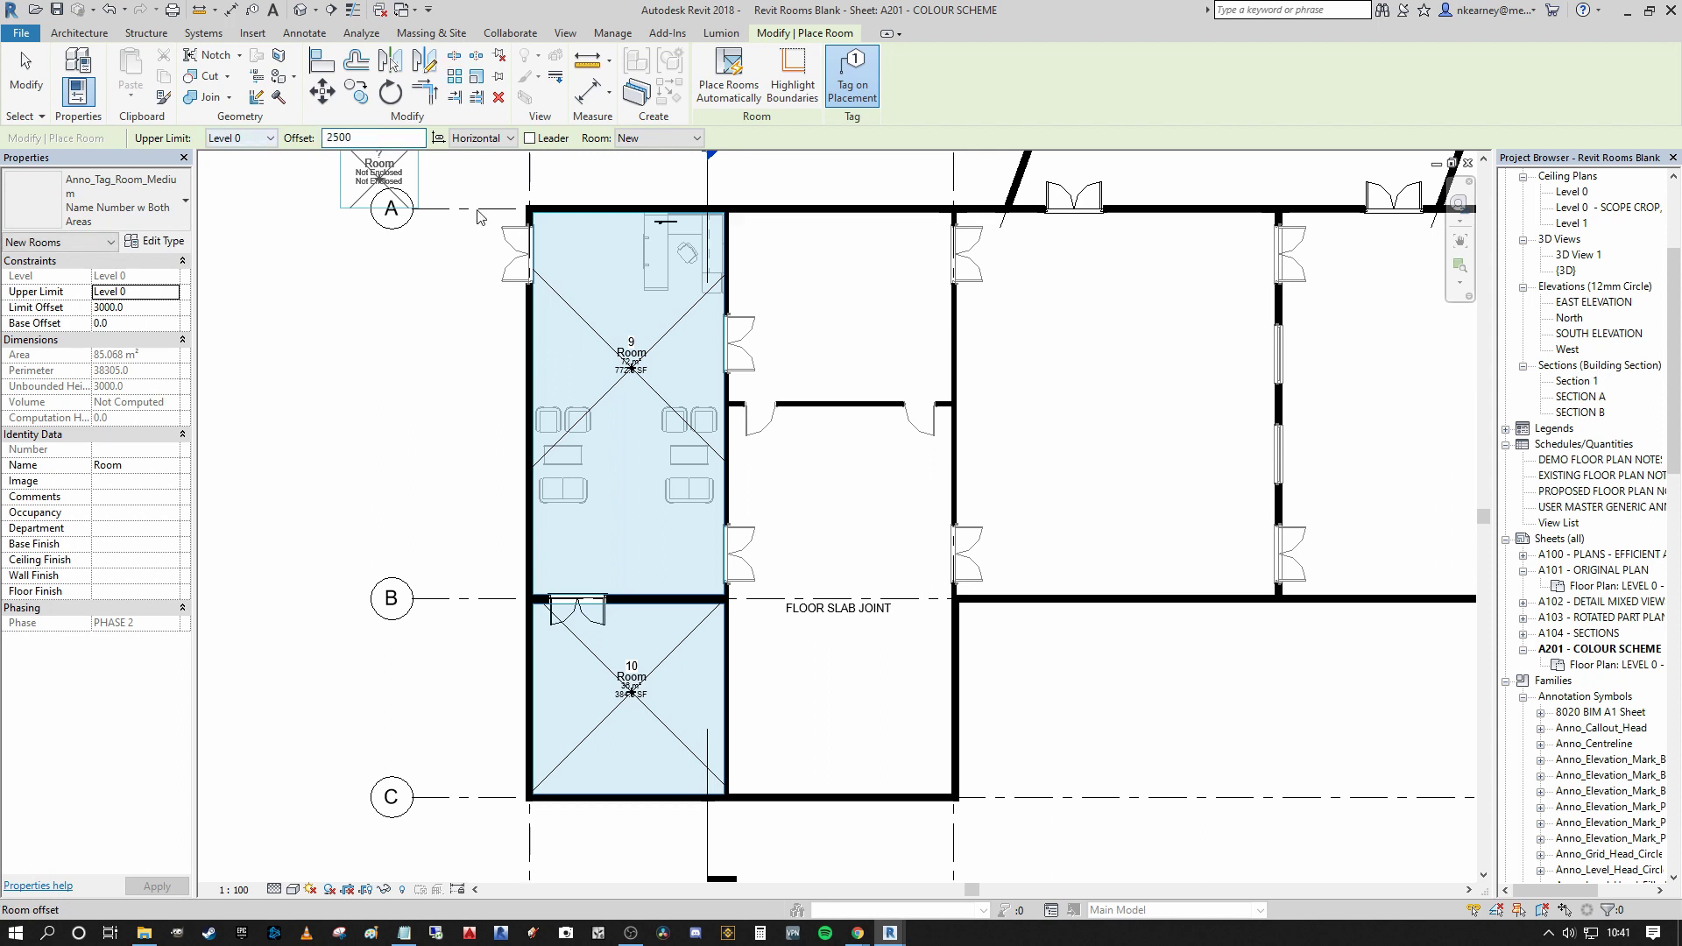
Set the room offset to 2500 and place a tagged room in the central space containing the floor slab joint
mouse_move(838, 540)
middle_down()
mouse_move(815, 509)
mouse_move(826, 540)
middle_up()
key(Return)
click(831, 544)
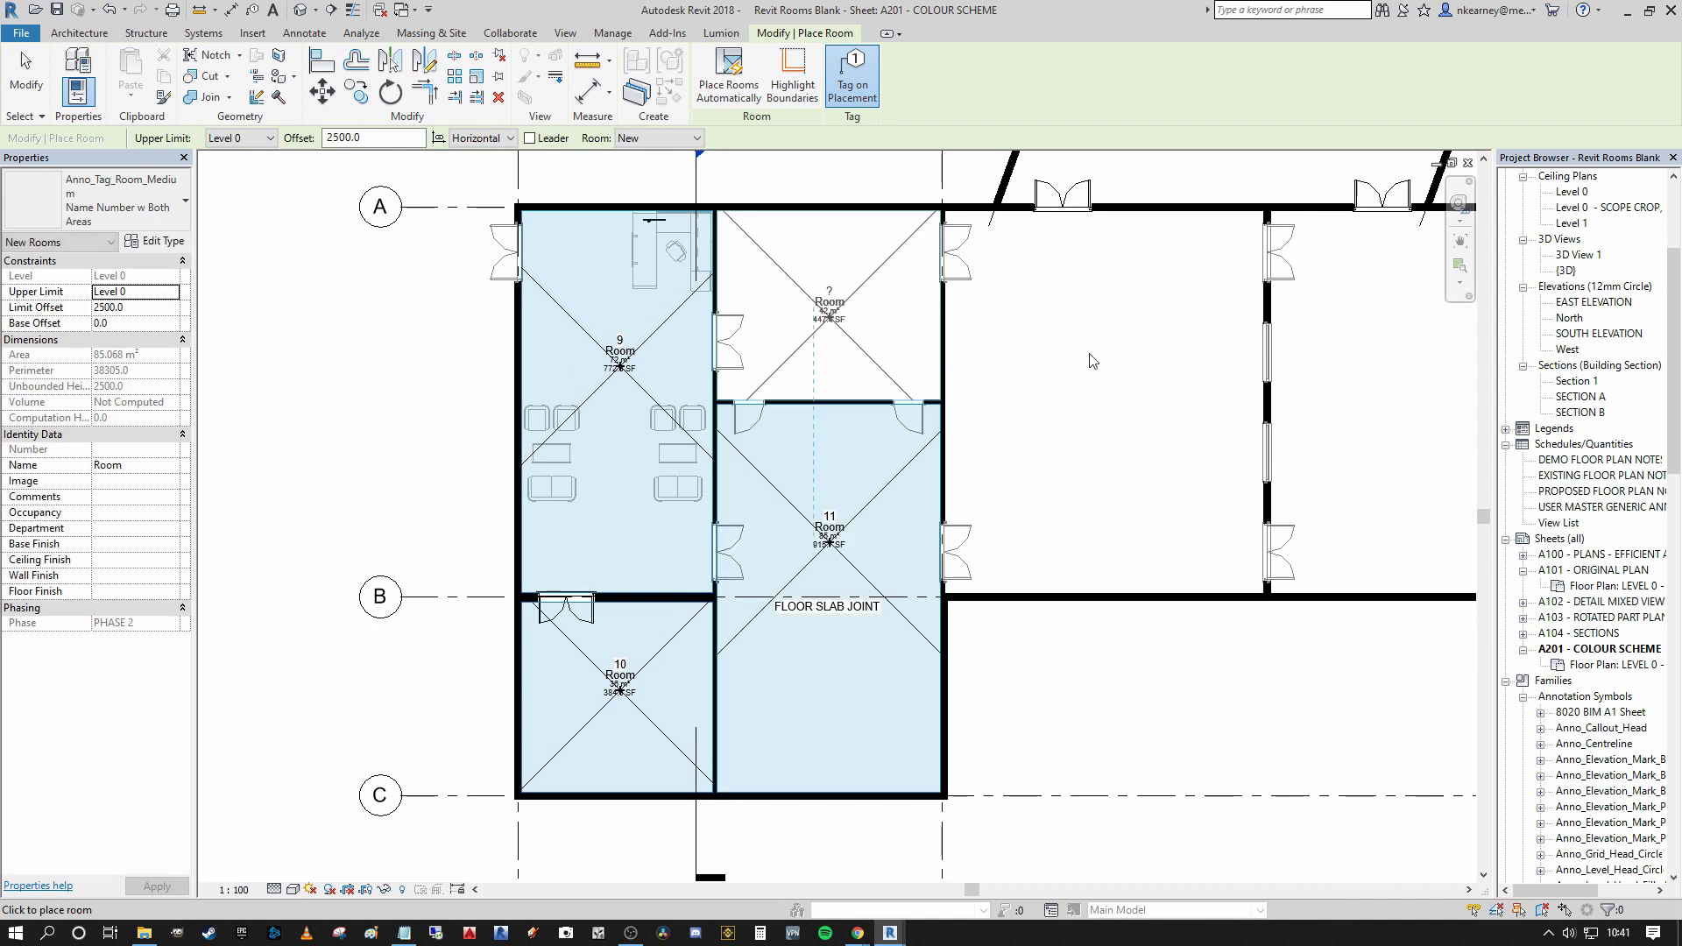
Place tagged rooms in the remaining spaces between grids A and B and in the angled wing, then end room placement
middle_drag(1131, 348, 872, 421)
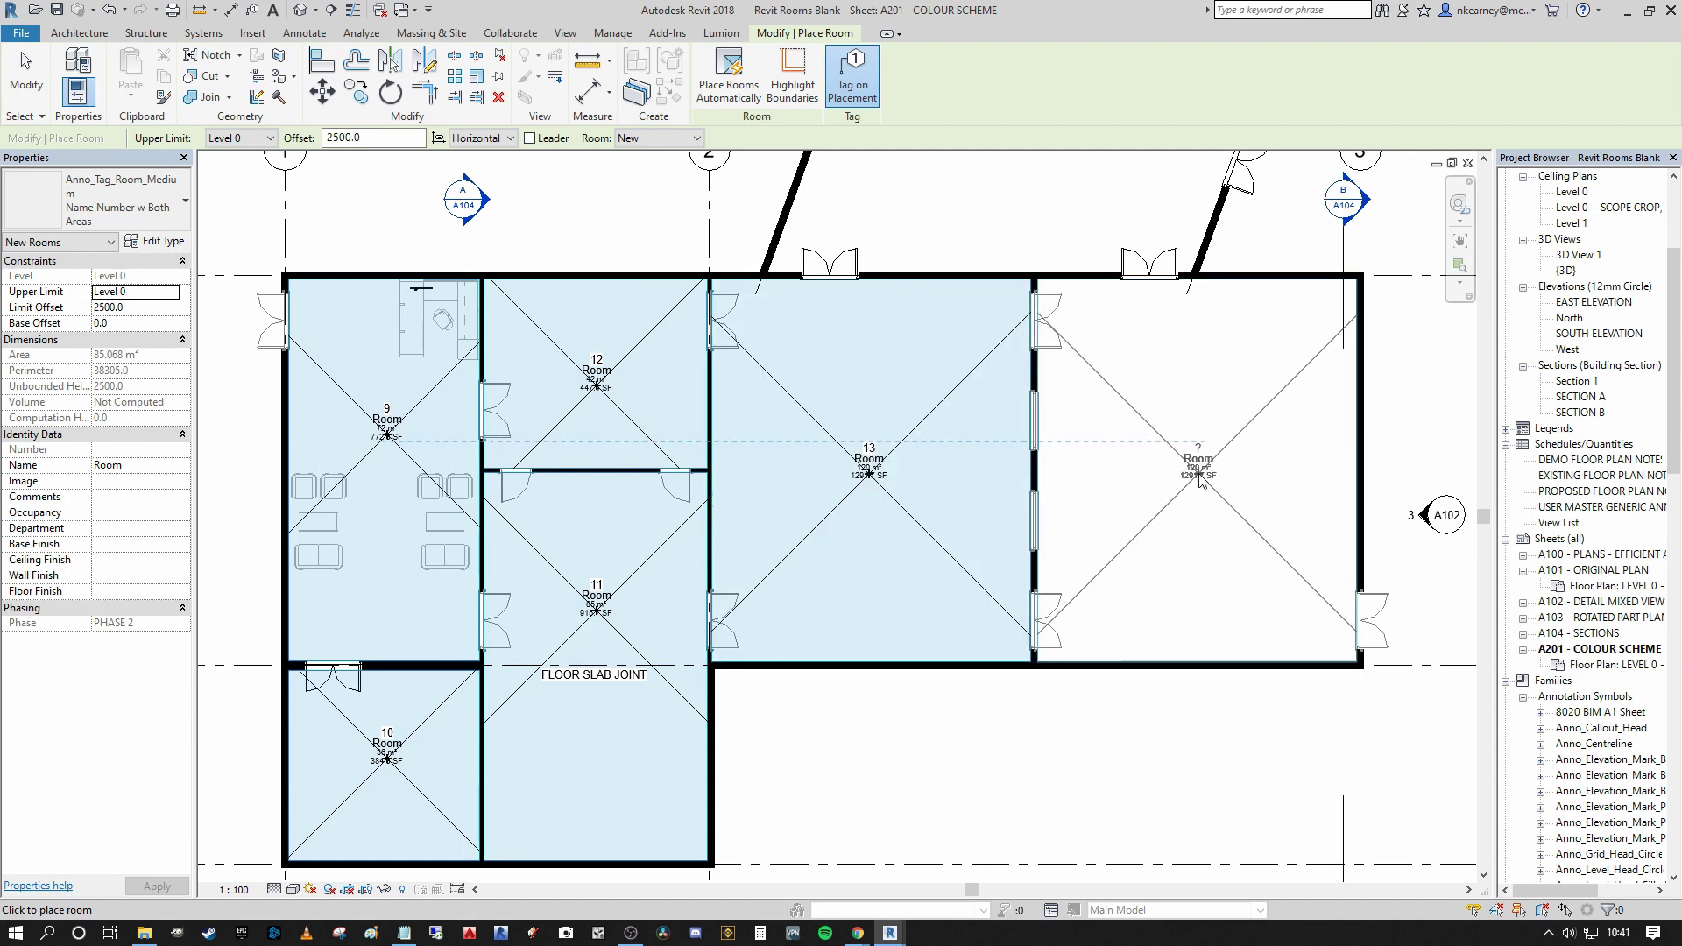
click(1199, 467)
middle_drag(1051, 274, 956, 508)
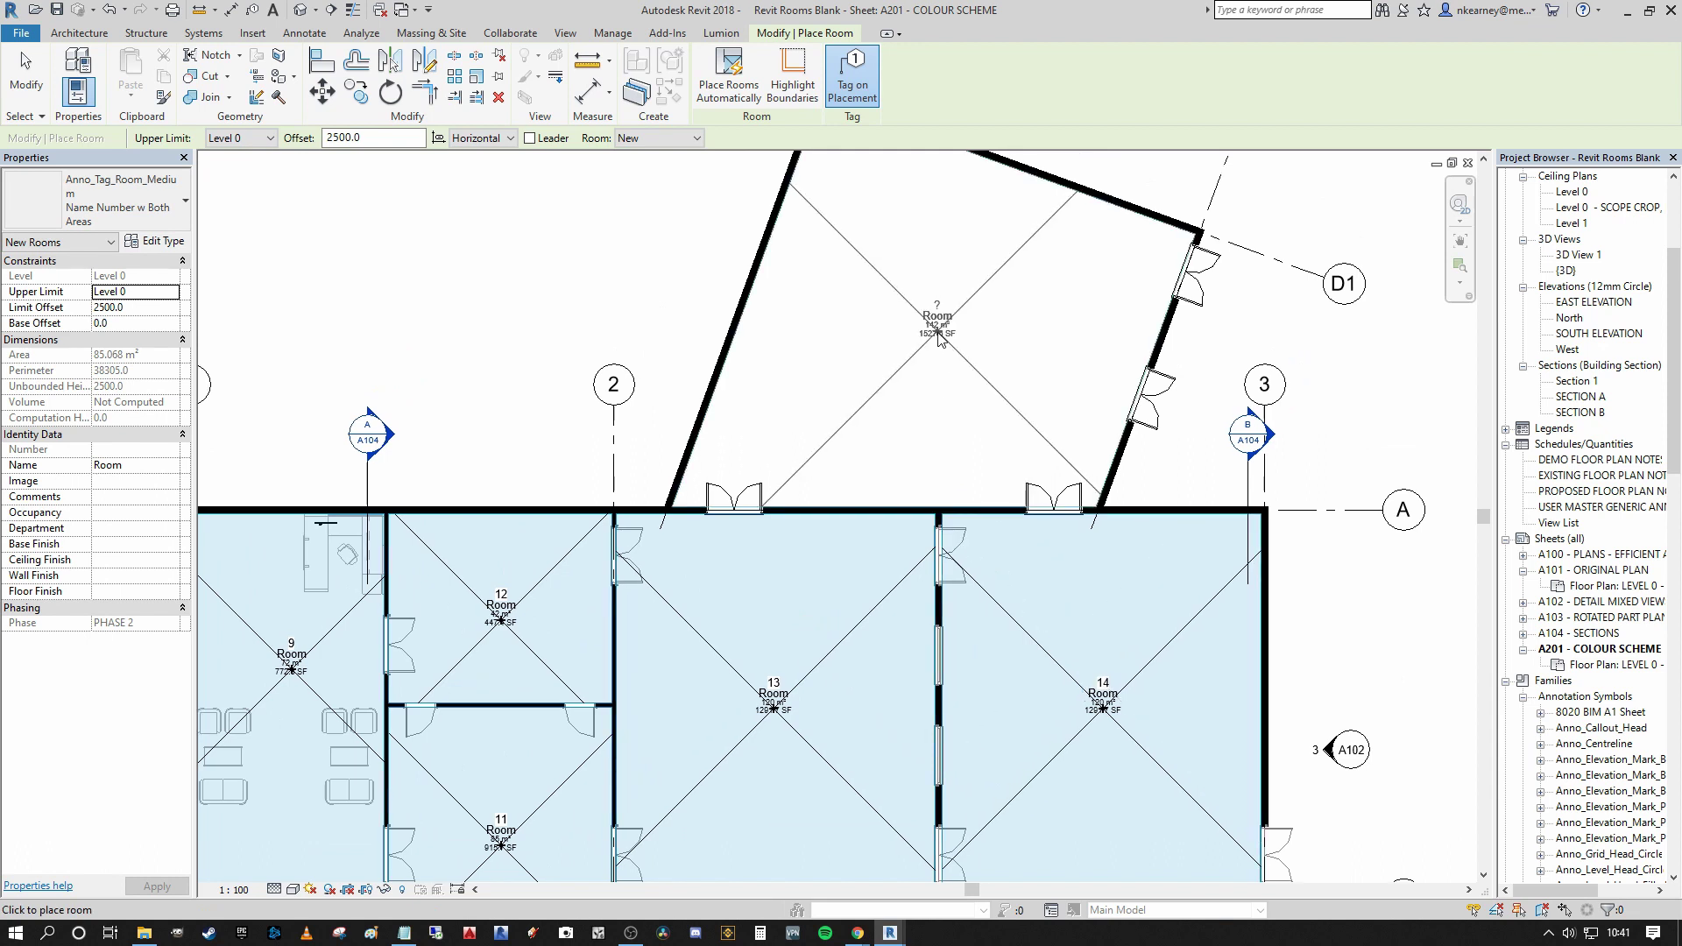
click(939, 338)
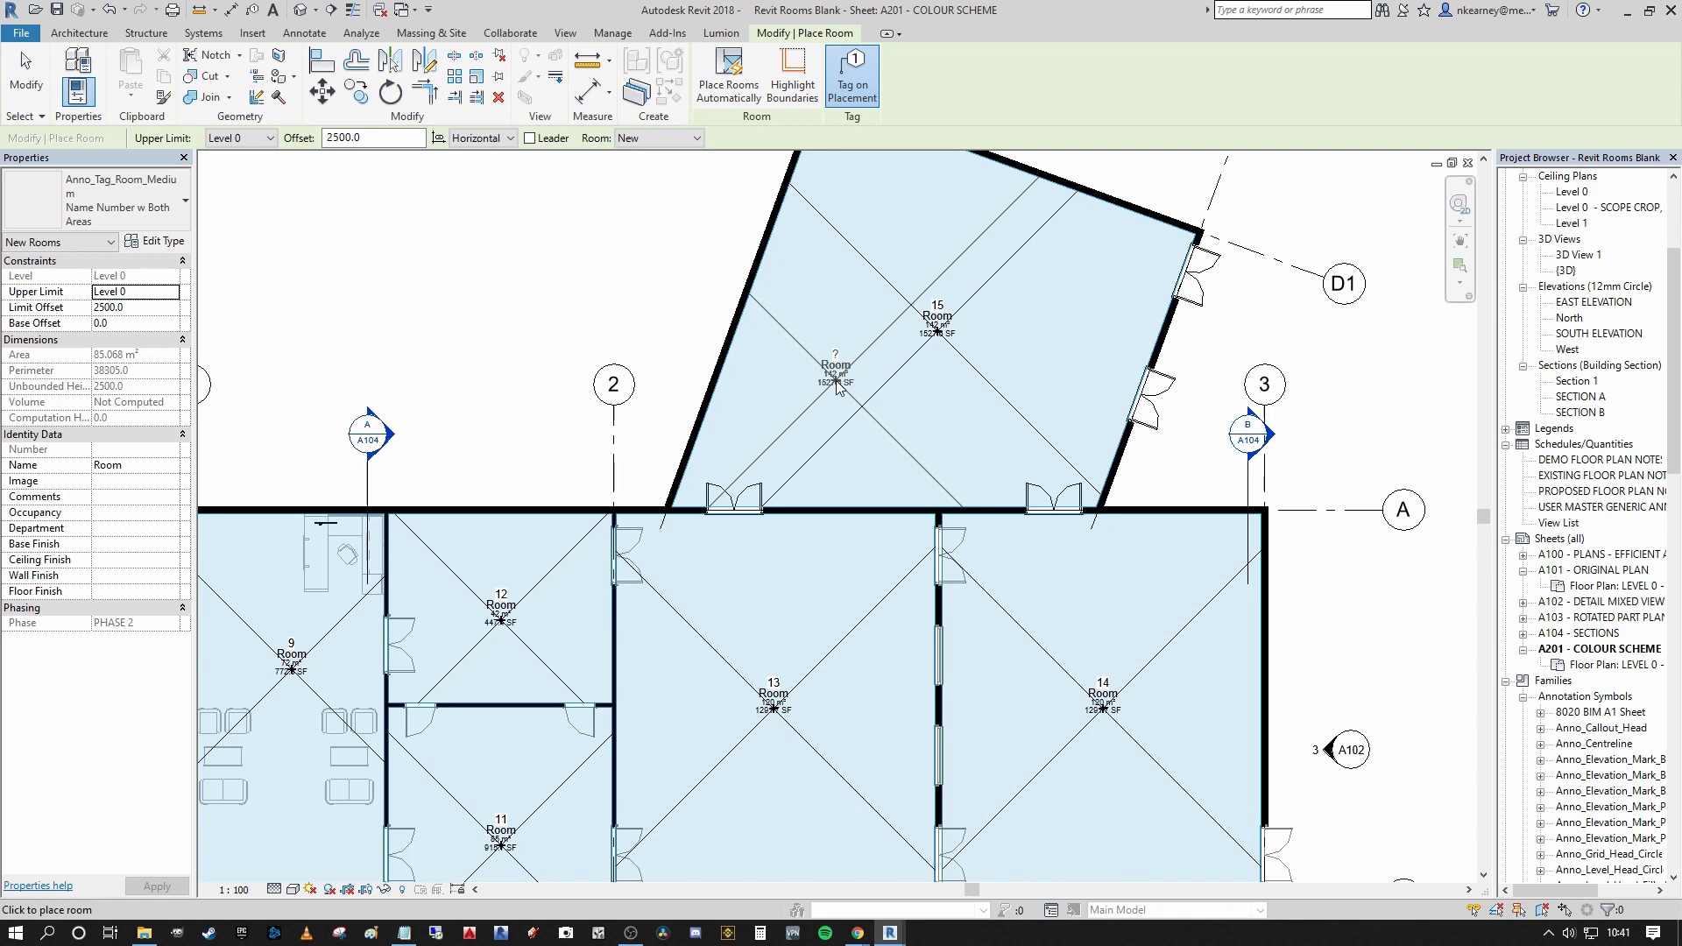
scroll(876, 386, down, 3)
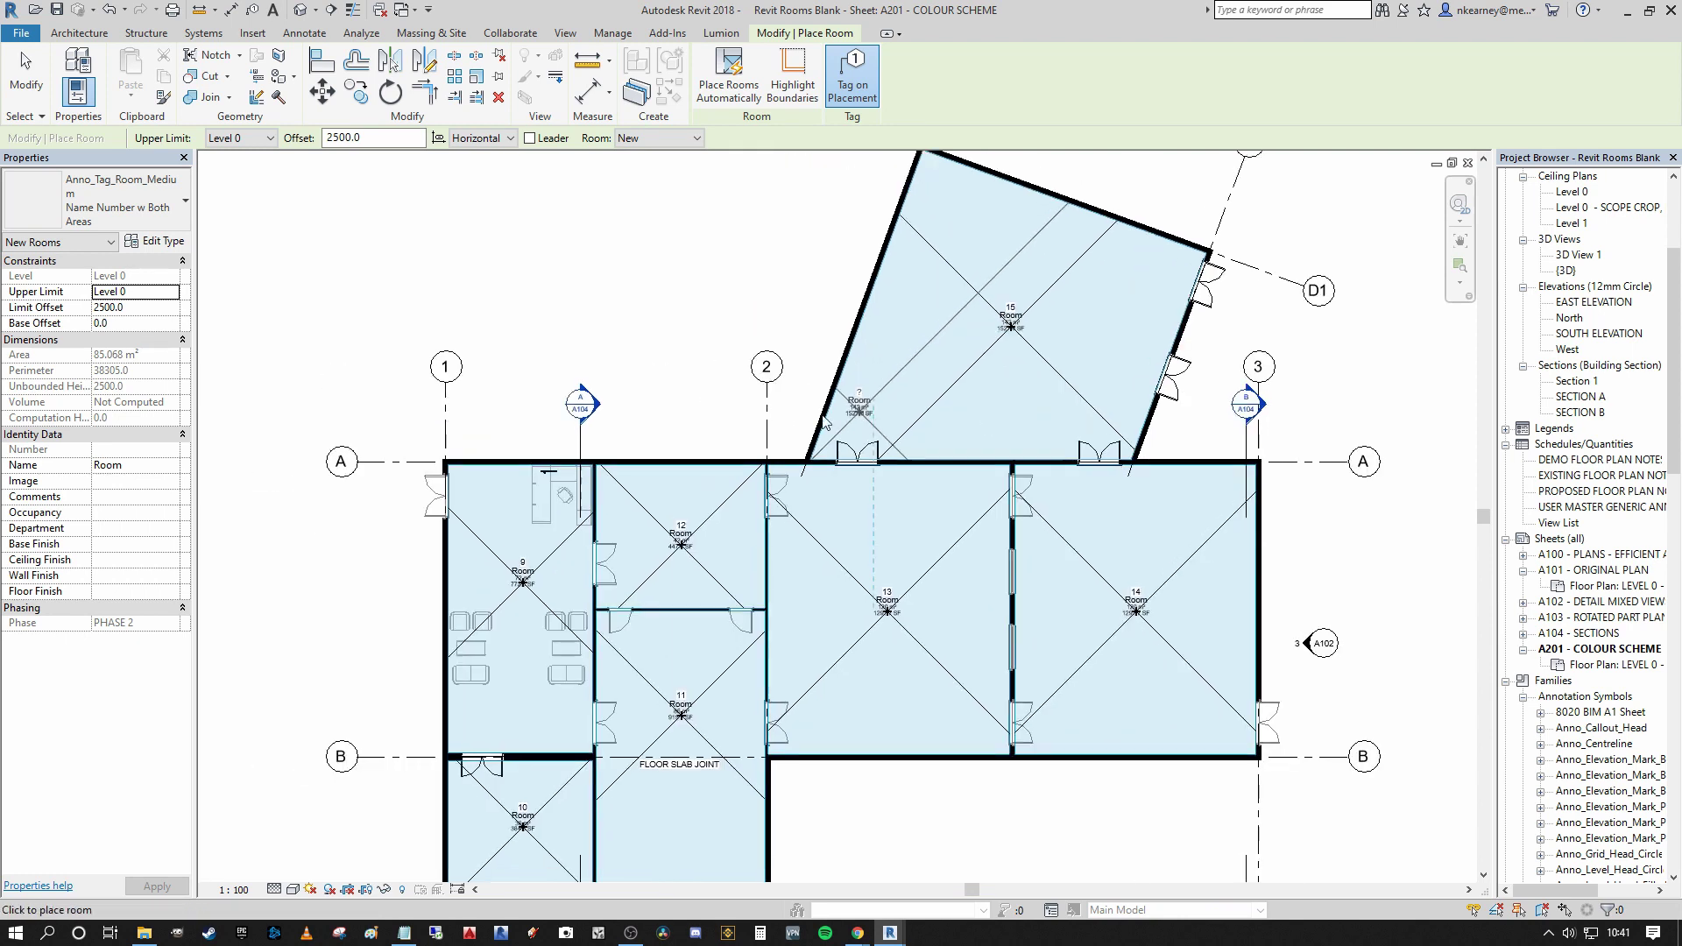
middle_drag(751, 435, 756, 399)
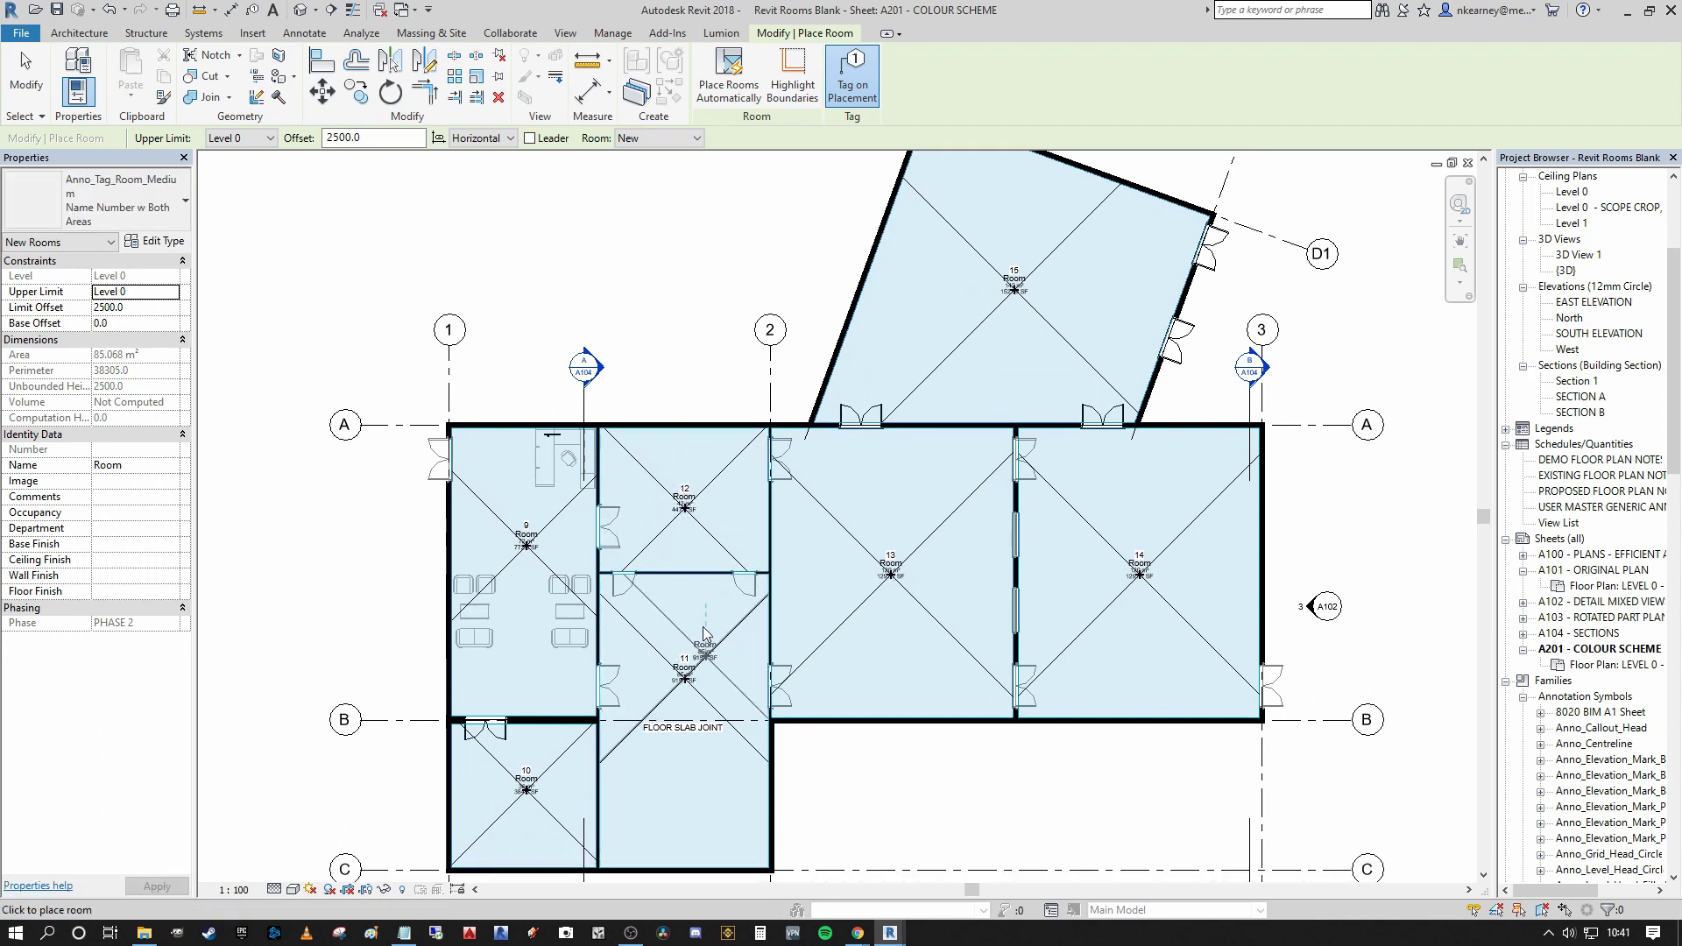
key(Escape)
Examine the furnished room's boundary through its tag and check the properties of the interior wall bounding it
scroll(526, 666, up, 2)
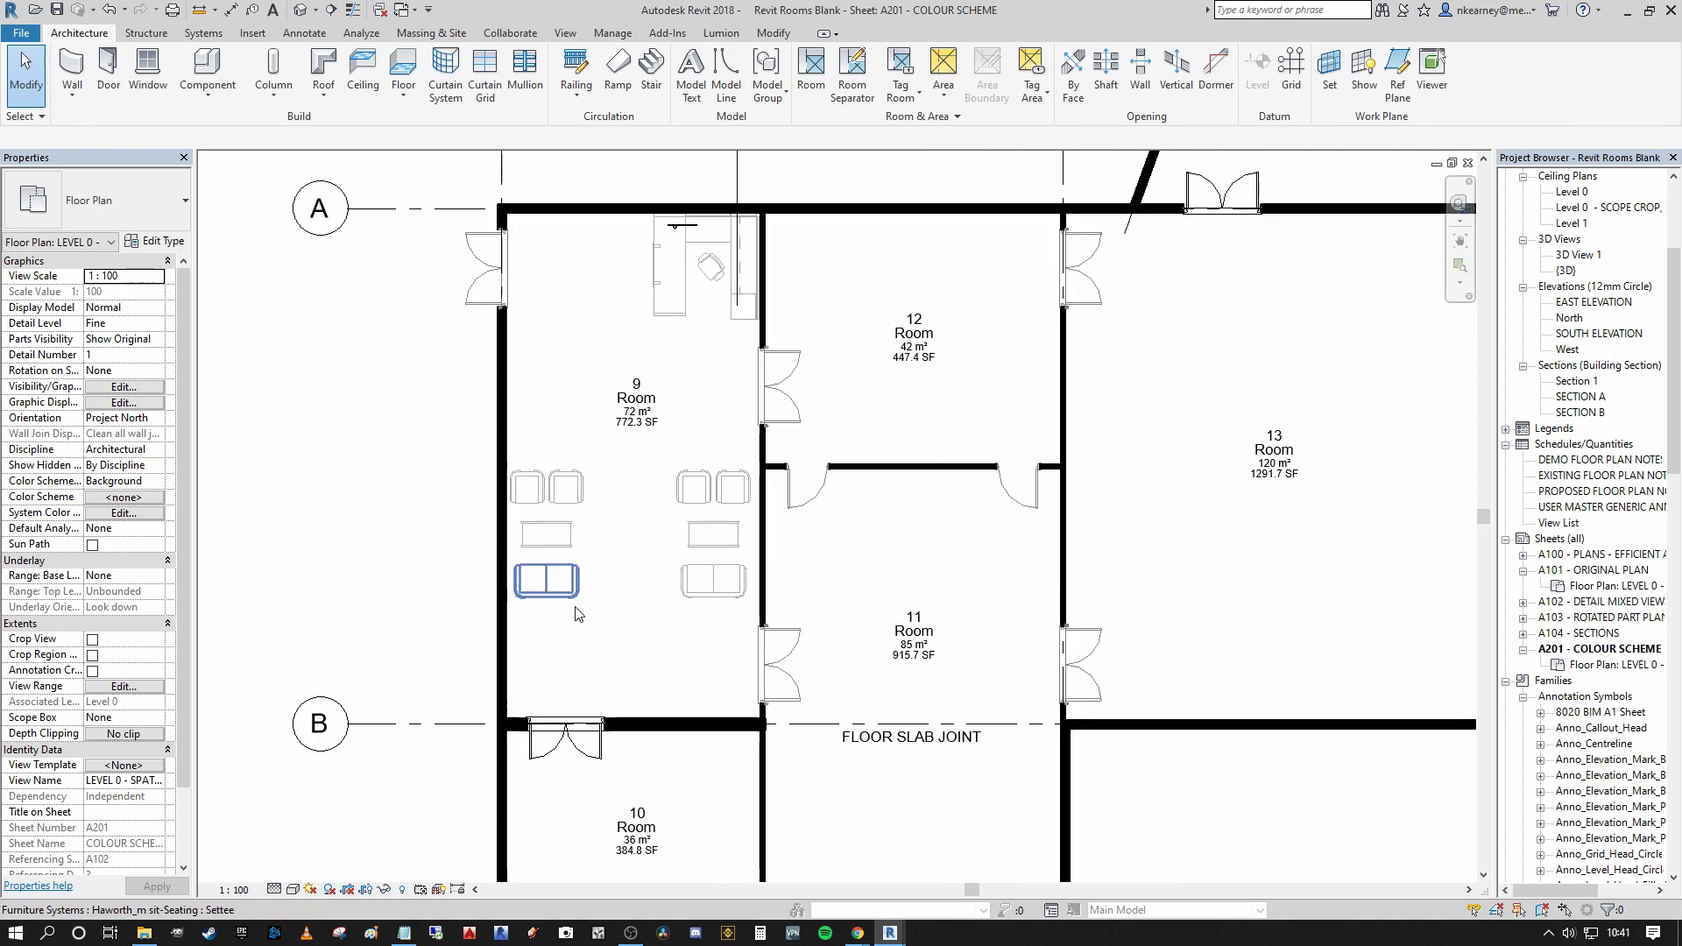
click(637, 401)
scroll(603, 558, down, 2)
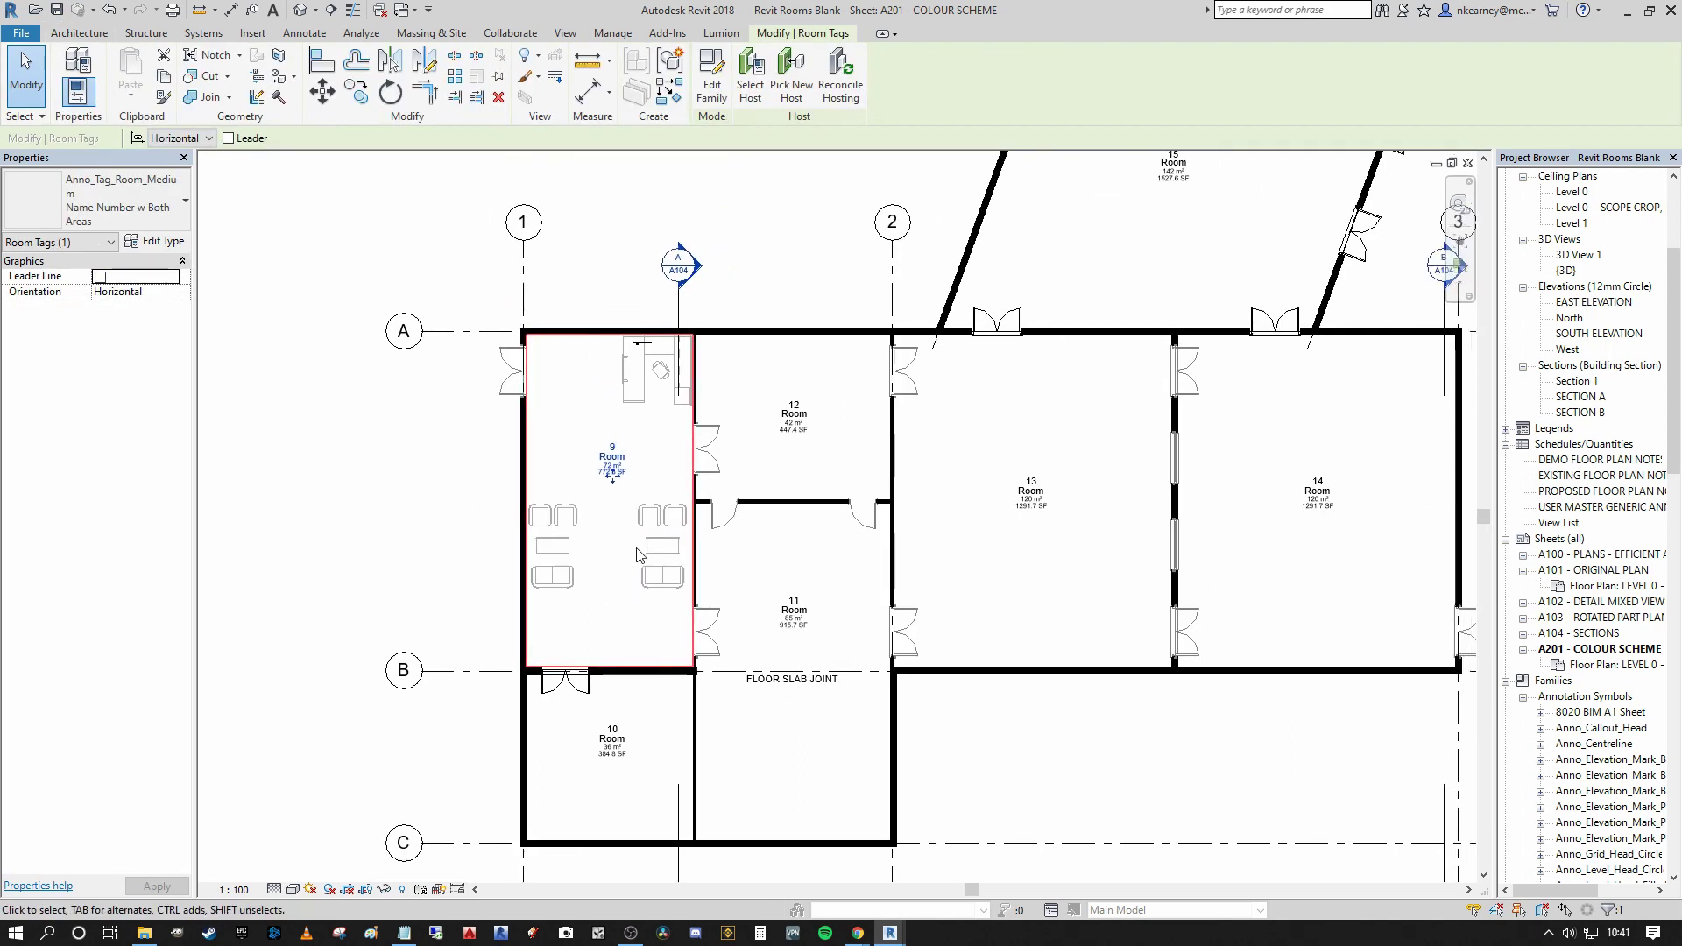
scroll(678, 415, up, 2)
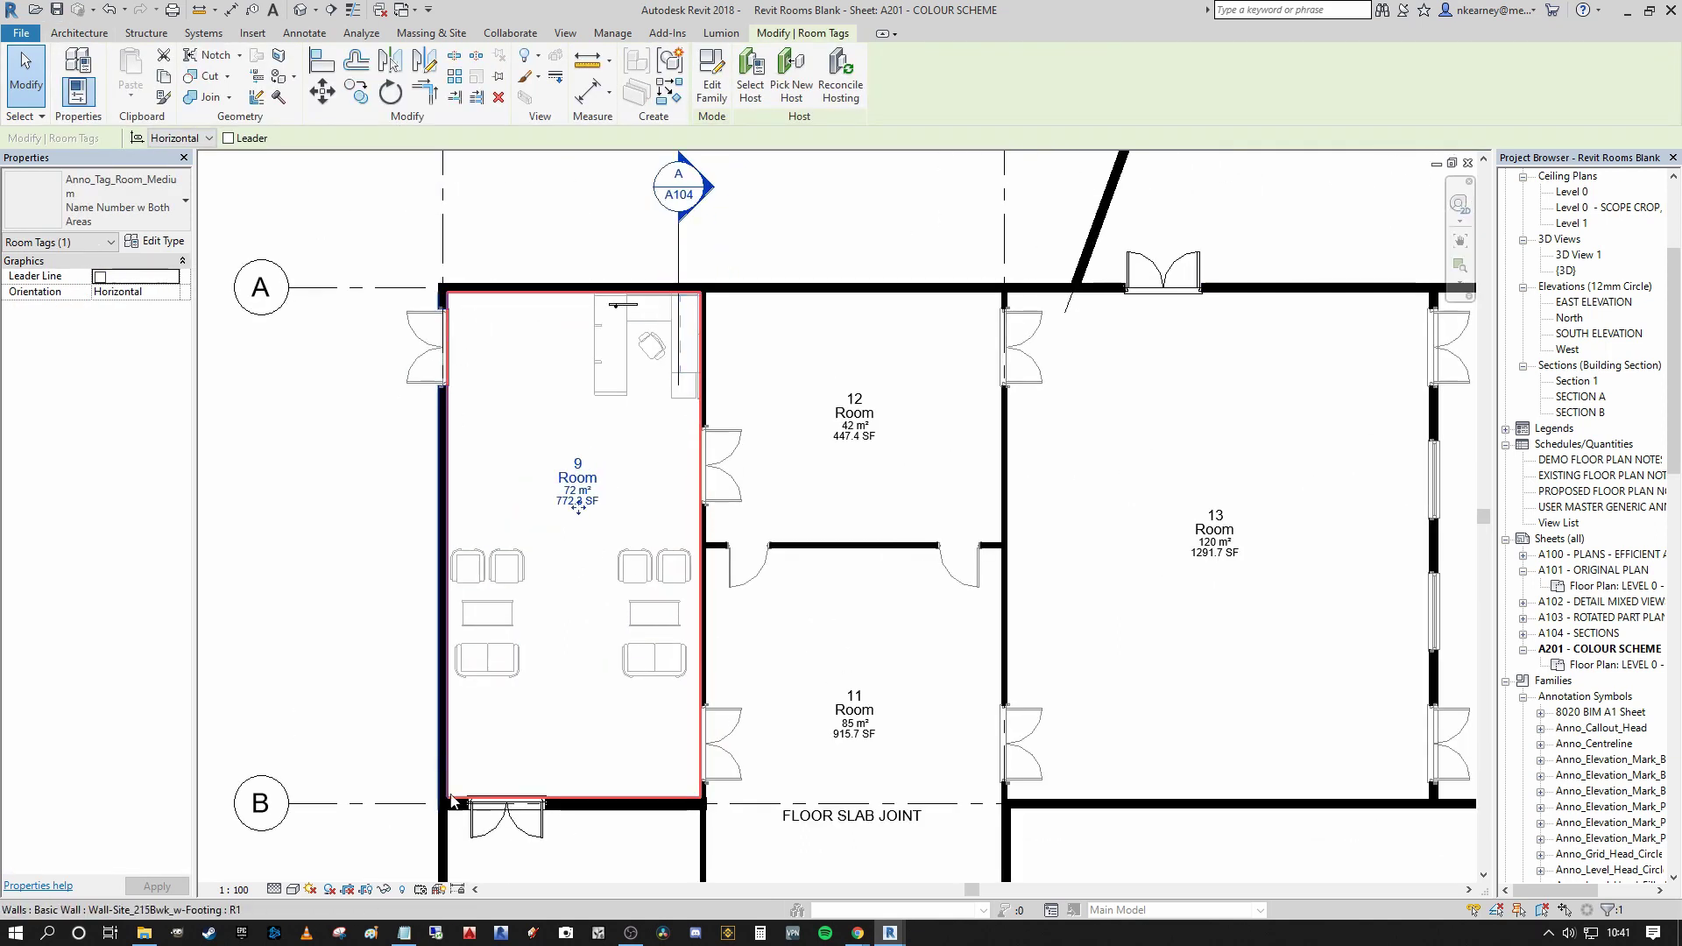
middle_drag(440, 767, 445, 720)
click(708, 604)
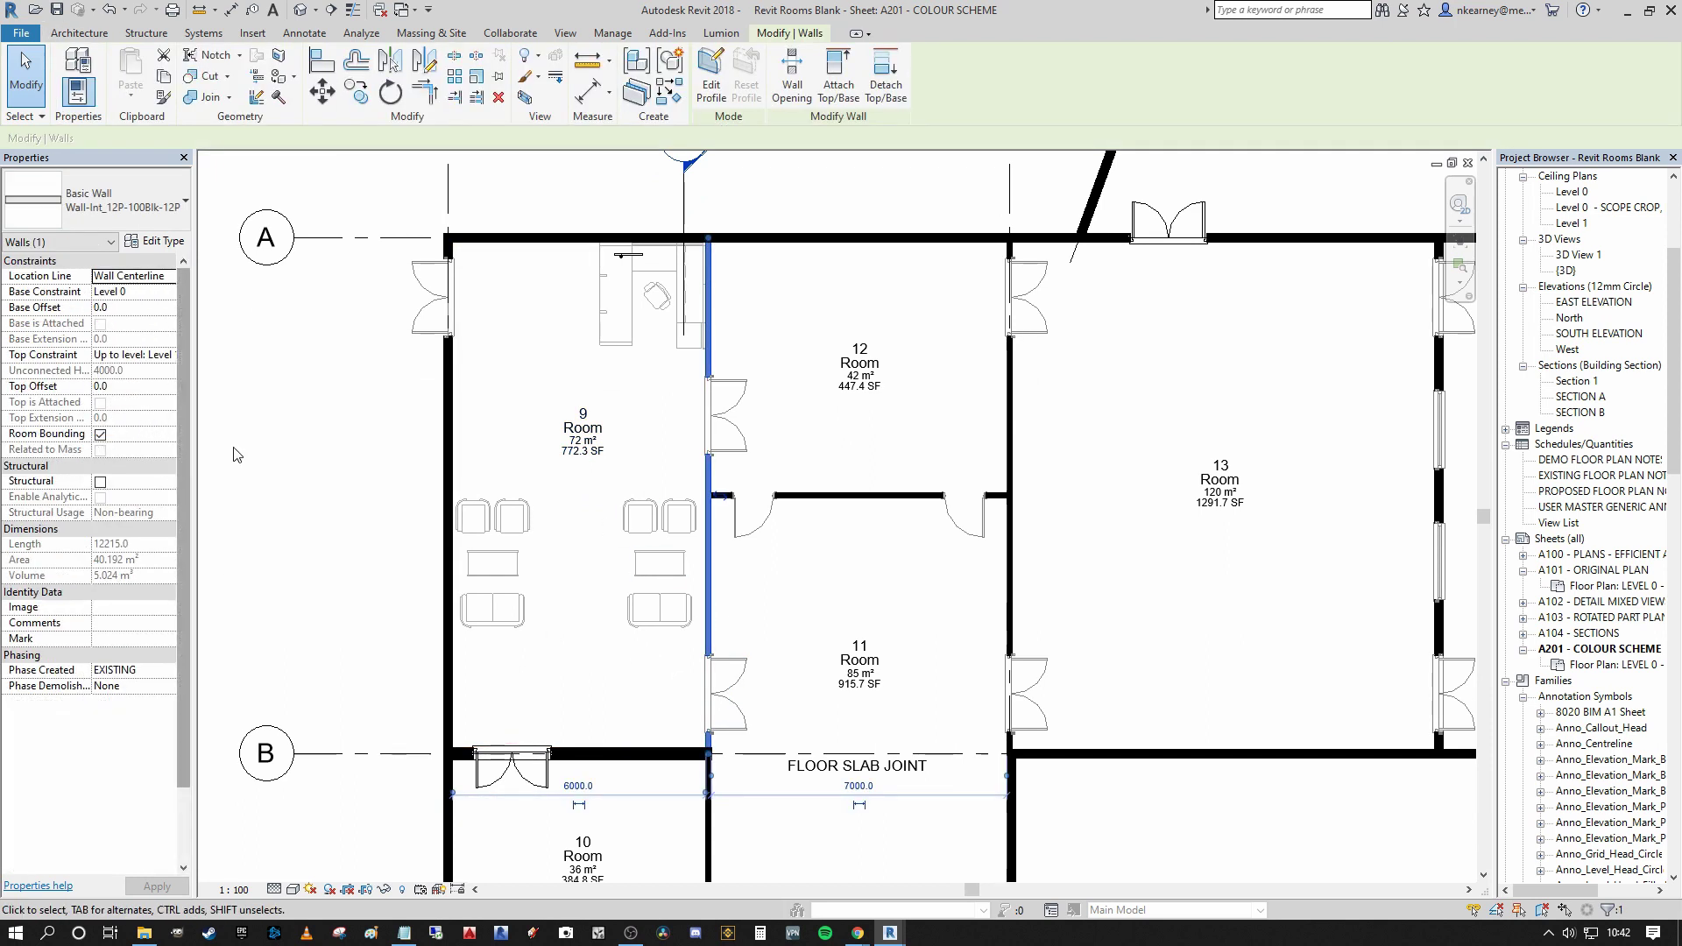
click(289, 470)
Review the tagged rooms across the plan and examine the central room's boundary through its tag
scroll(383, 469, down, 1)
middle_drag(426, 471, 447, 526)
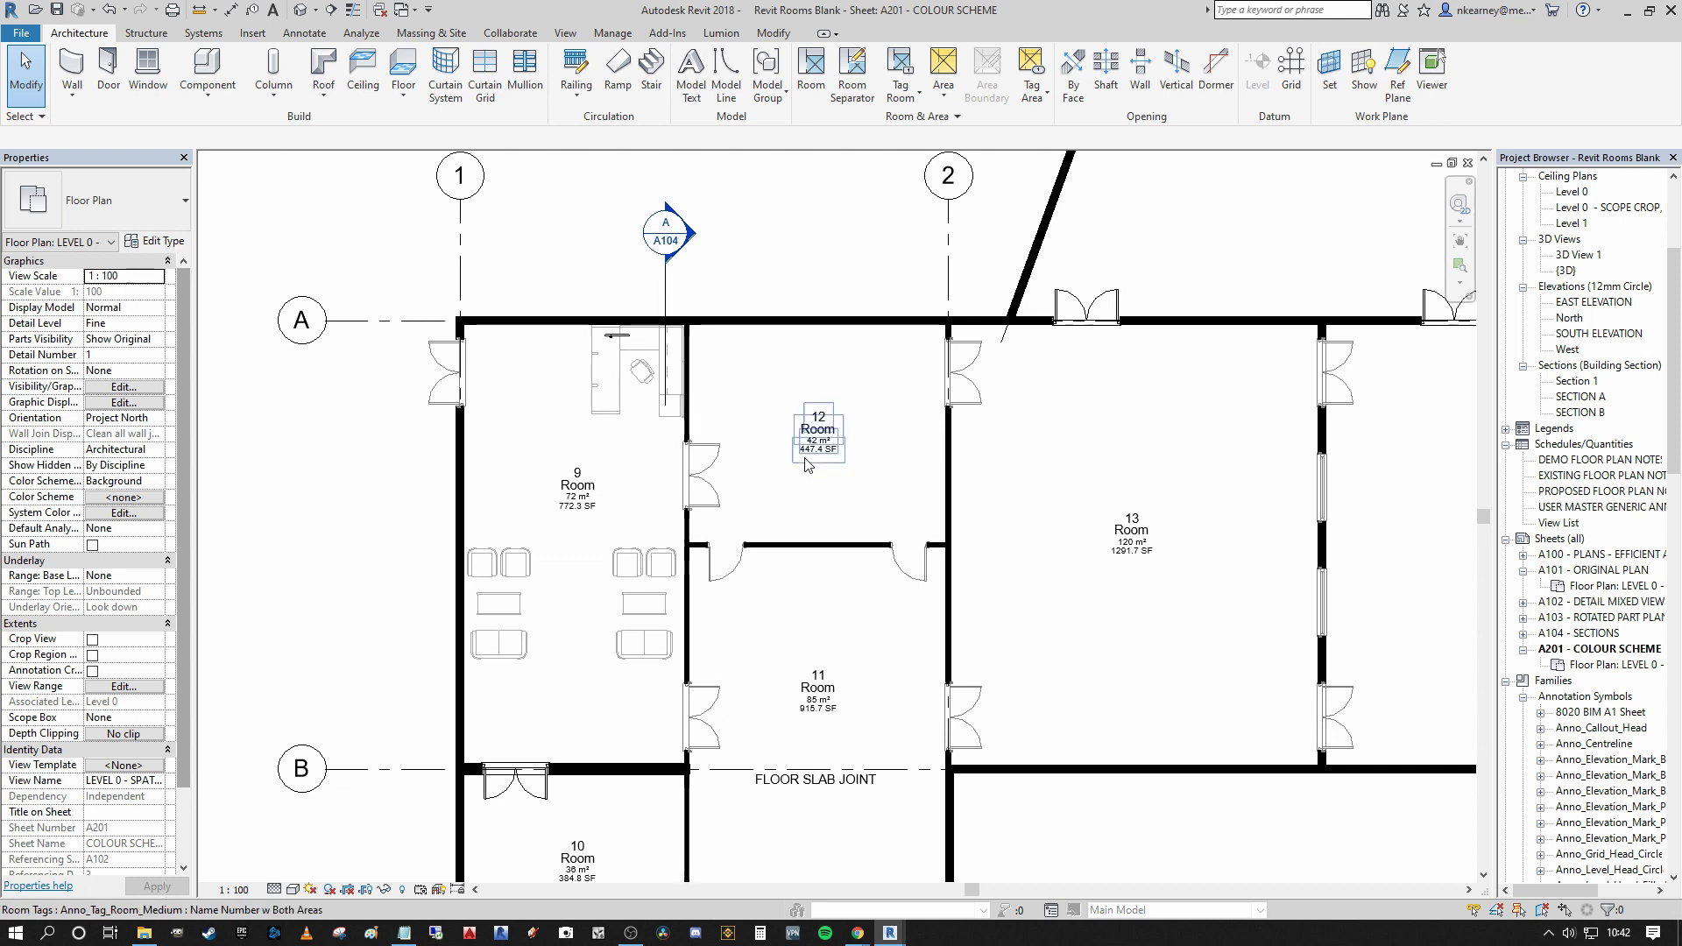
middle_drag(1016, 517, 993, 502)
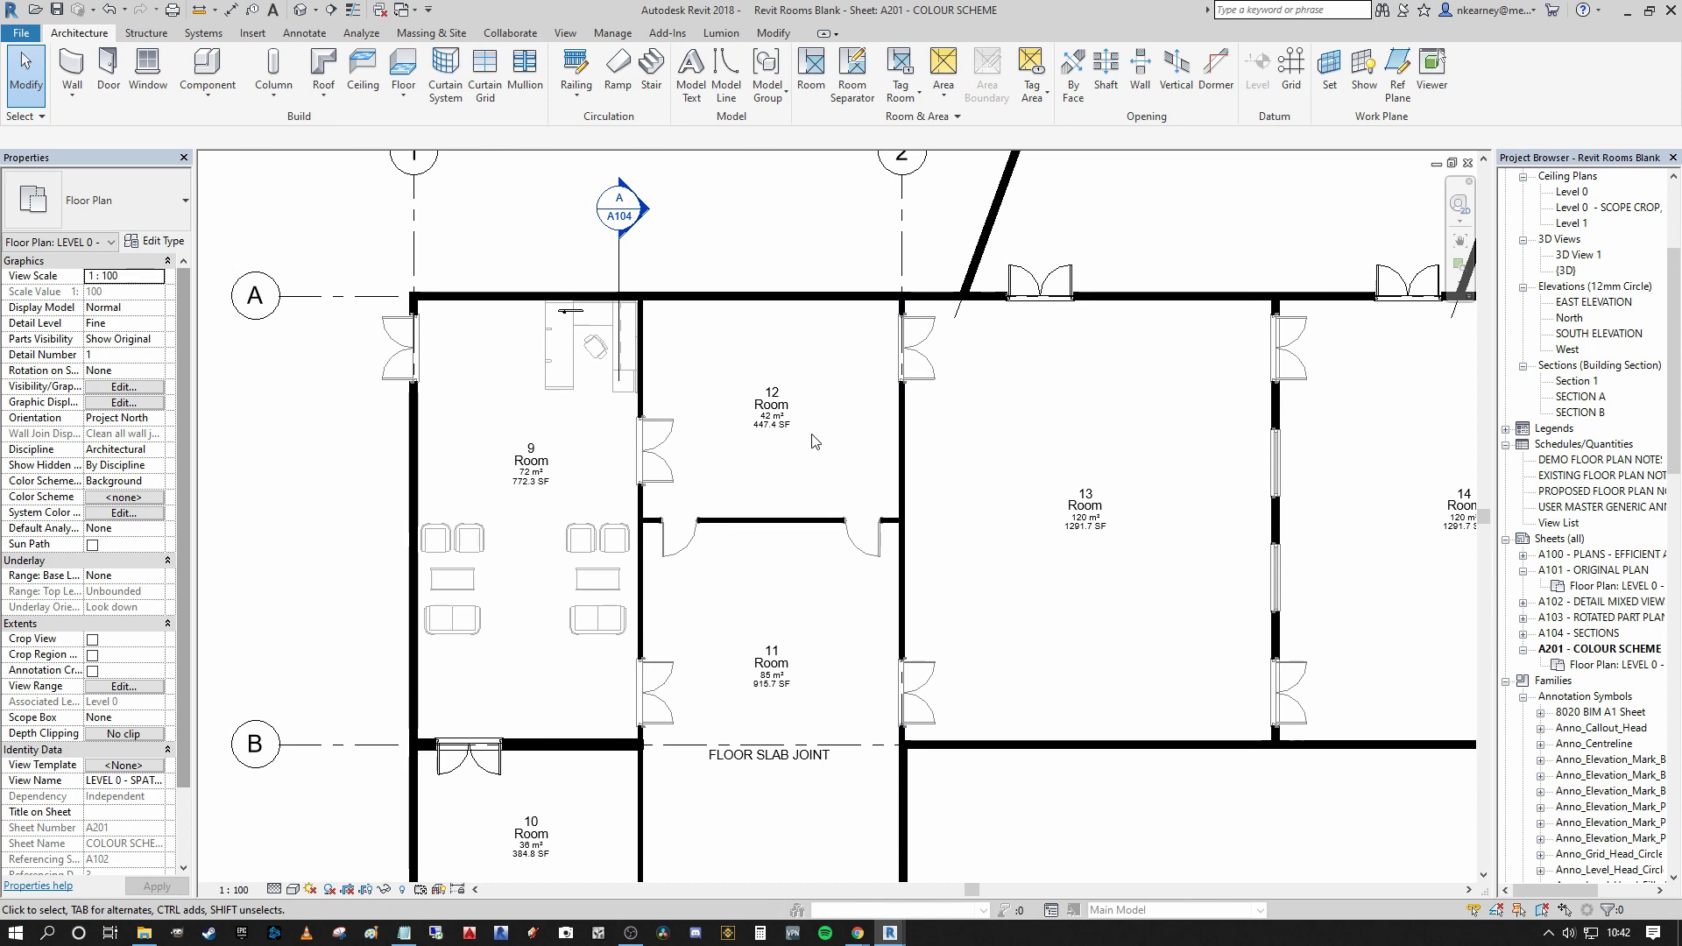
middle_drag(820, 457, 815, 365)
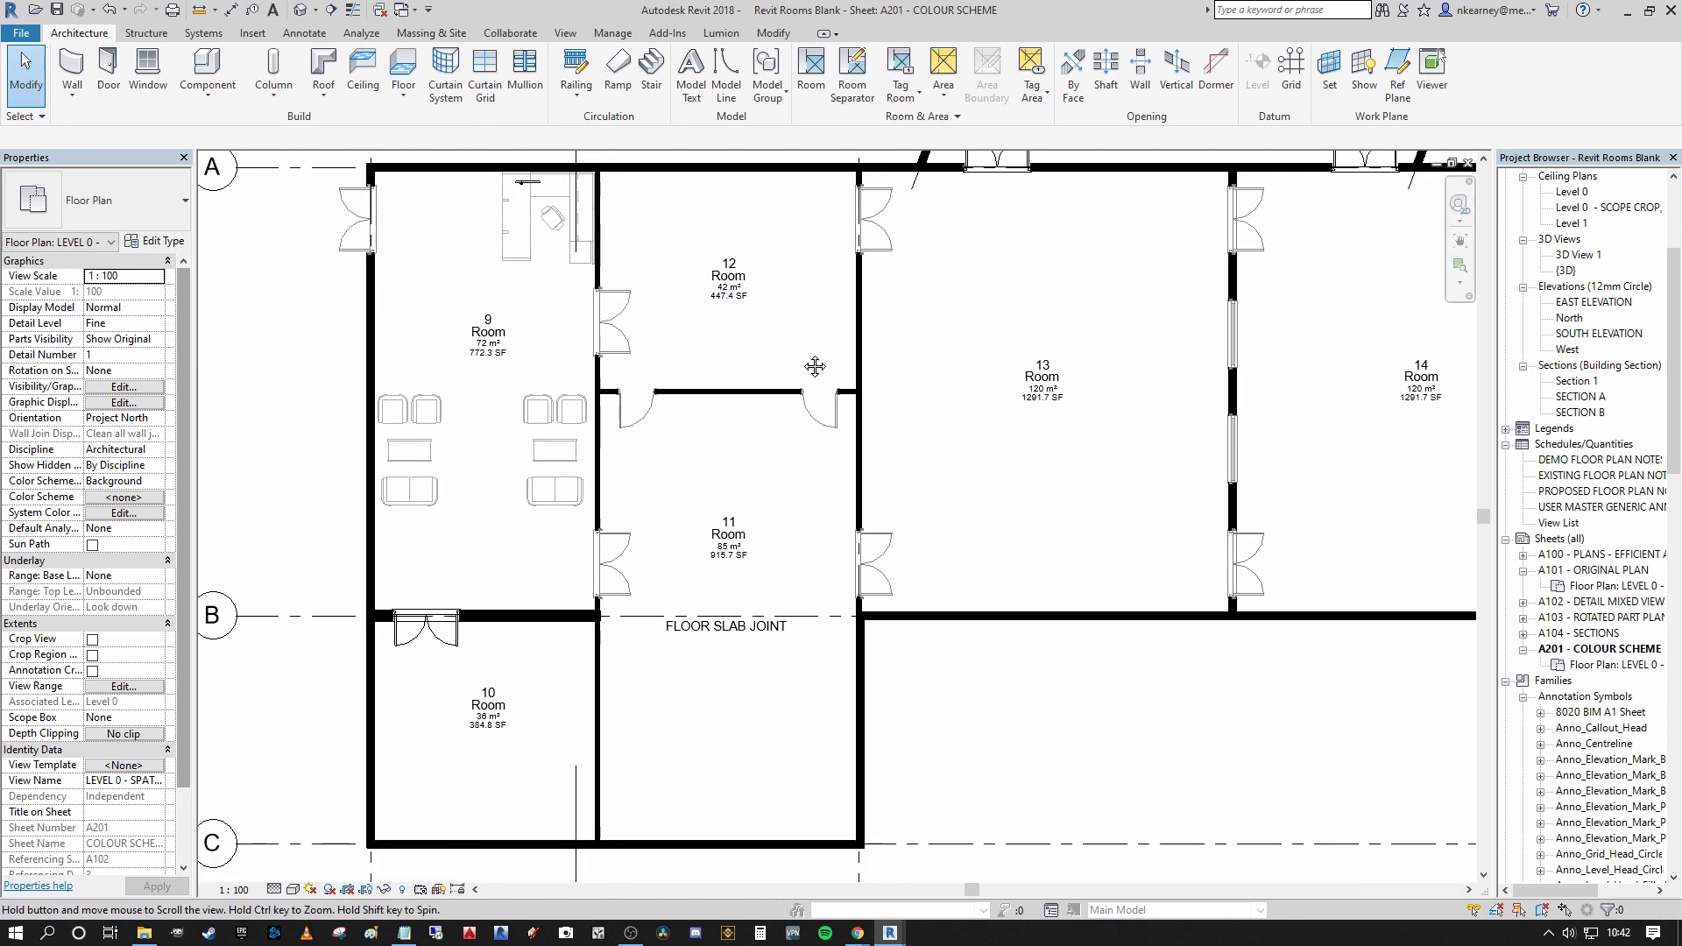
middle_drag(808, 508, 891, 533)
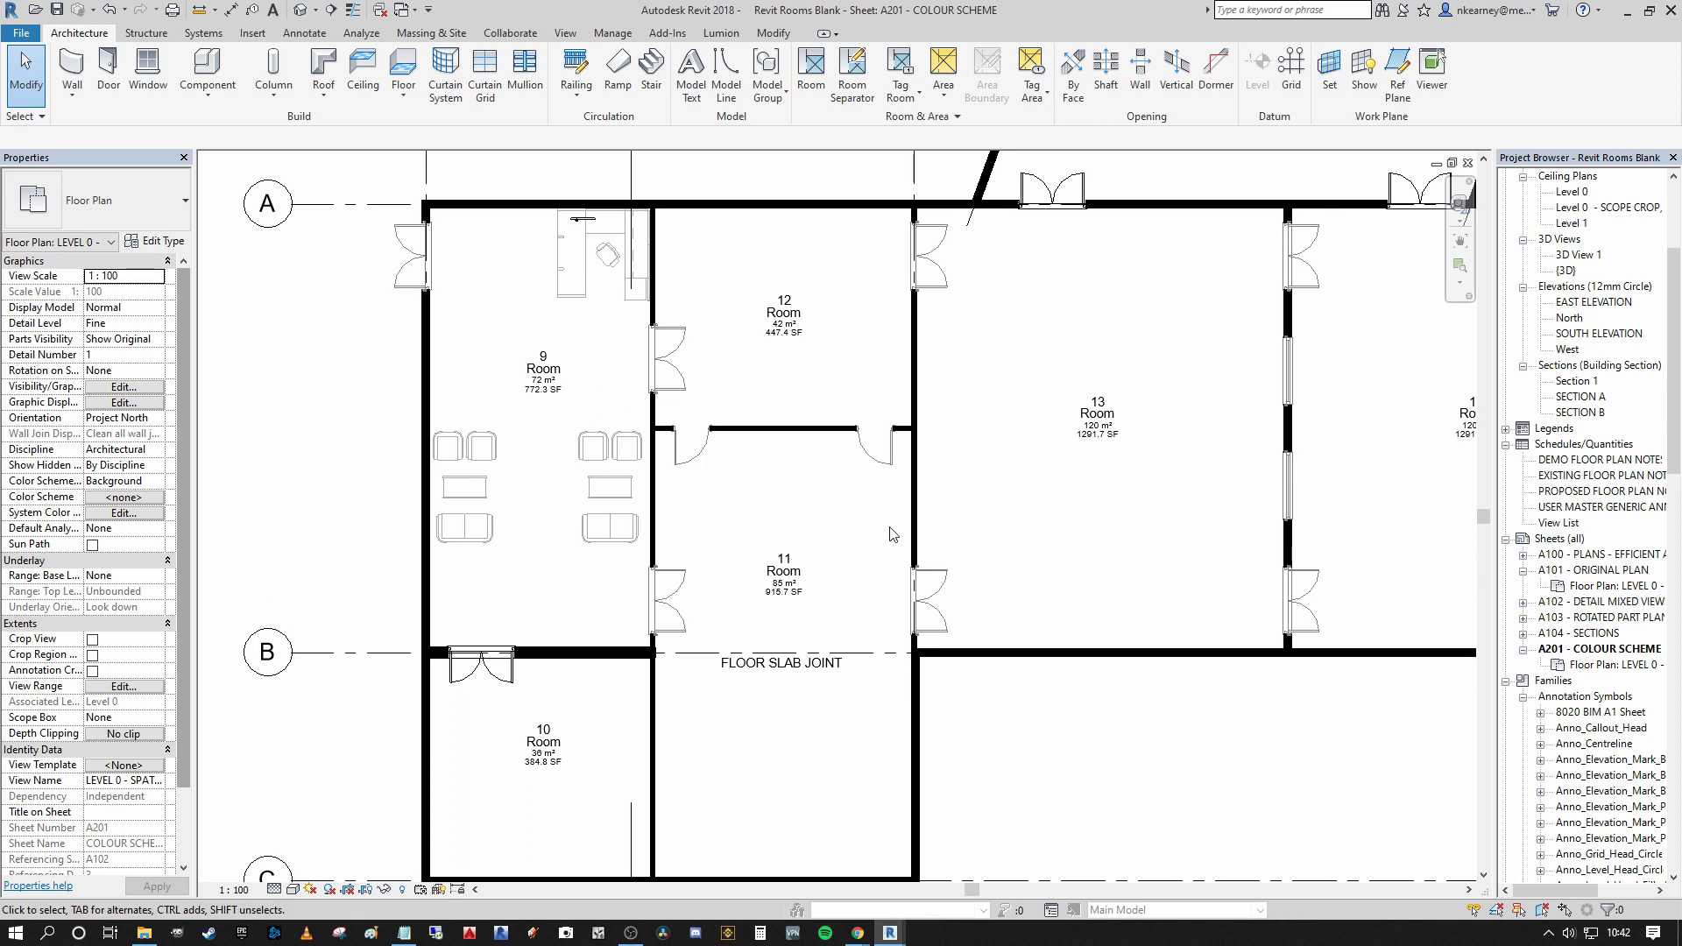
middle_drag(848, 595, 880, 545)
click(816, 519)
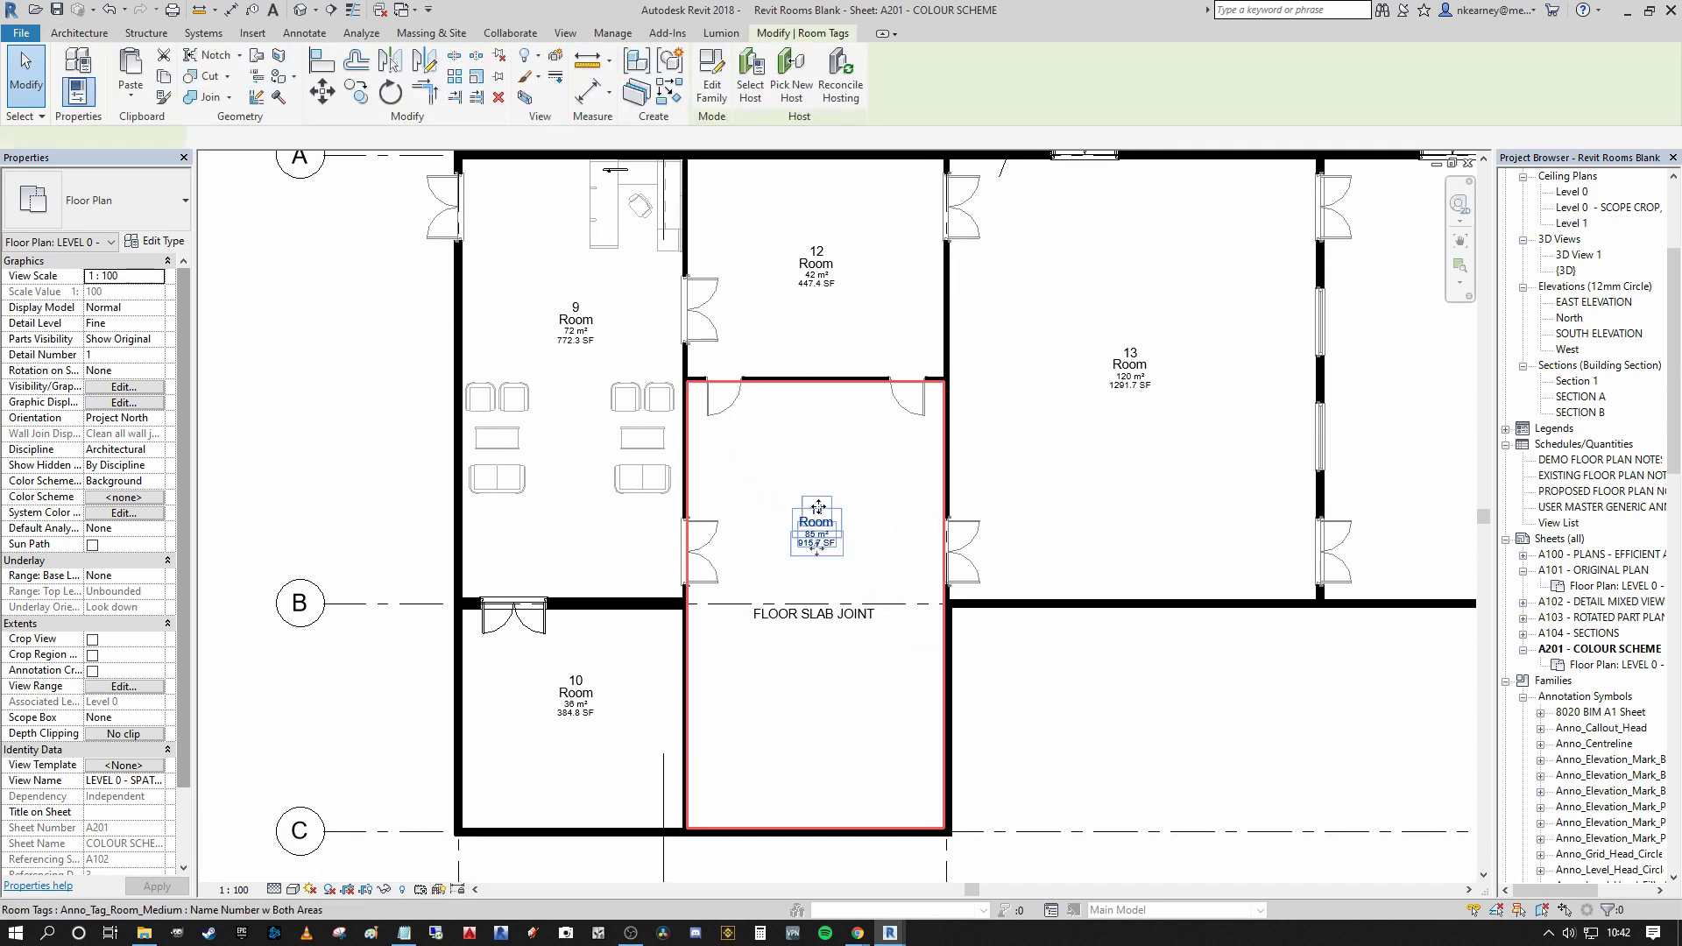
scroll(889, 590, up, 2)
scroll(871, 513, down, 3)
scroll(871, 465, up, 3)
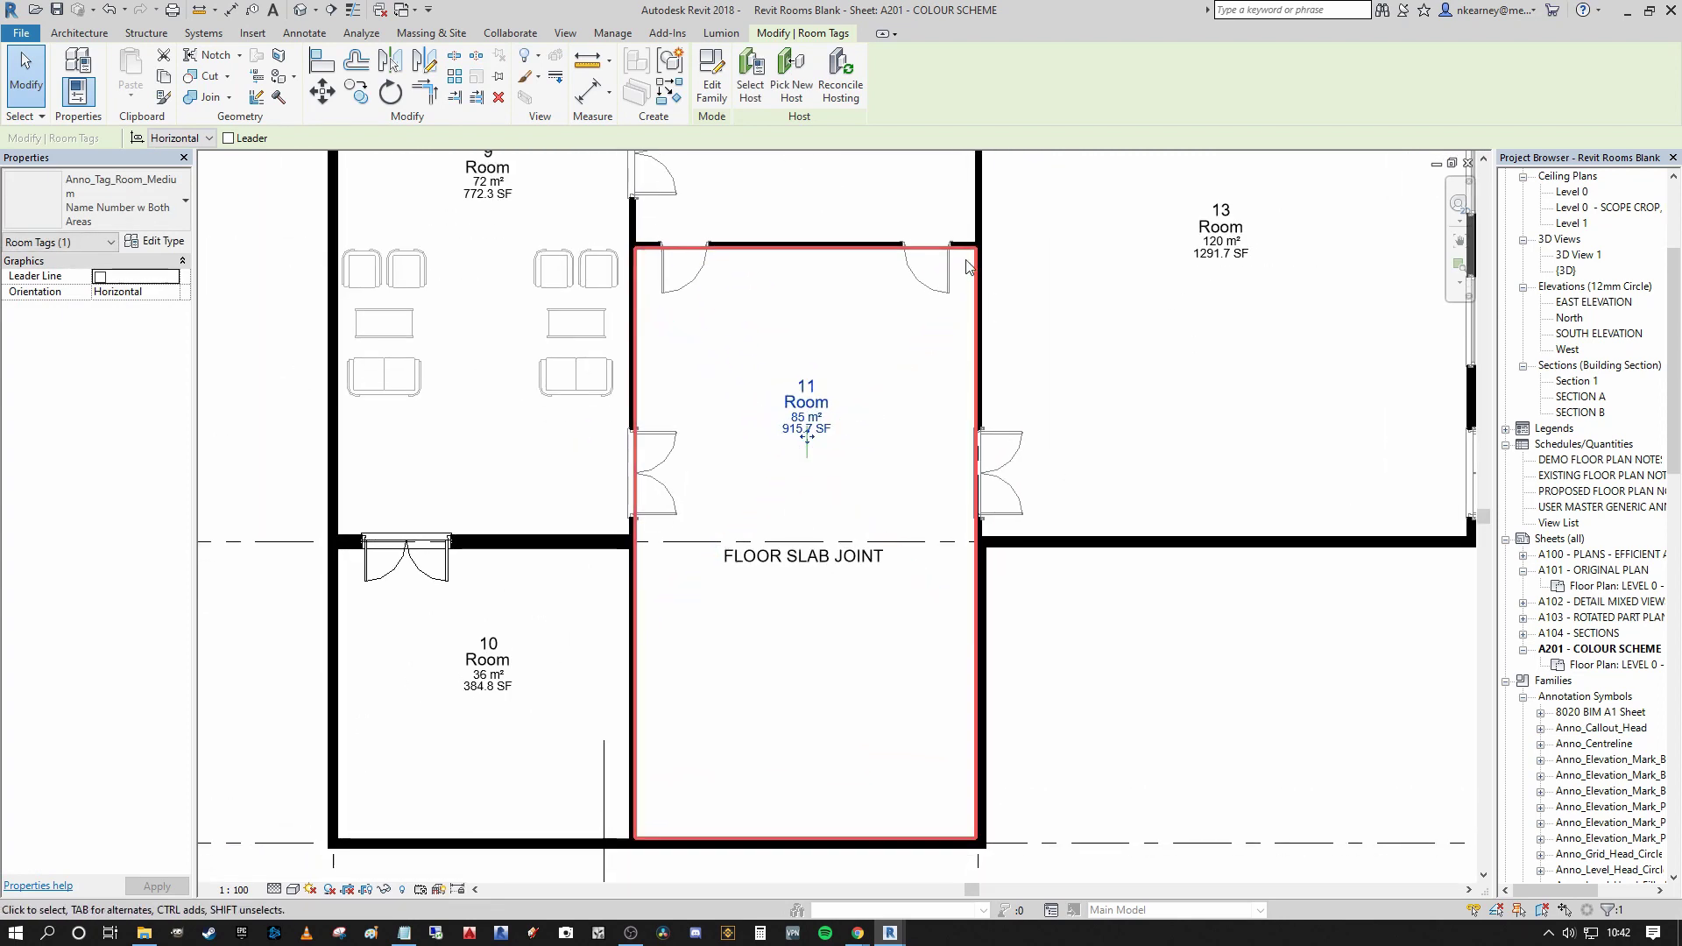
key(Escape)
Draw a horizontal room separation line wall to wall across the central room, between the floor slab joint and grid C
scroll(1060, 605, down, 2)
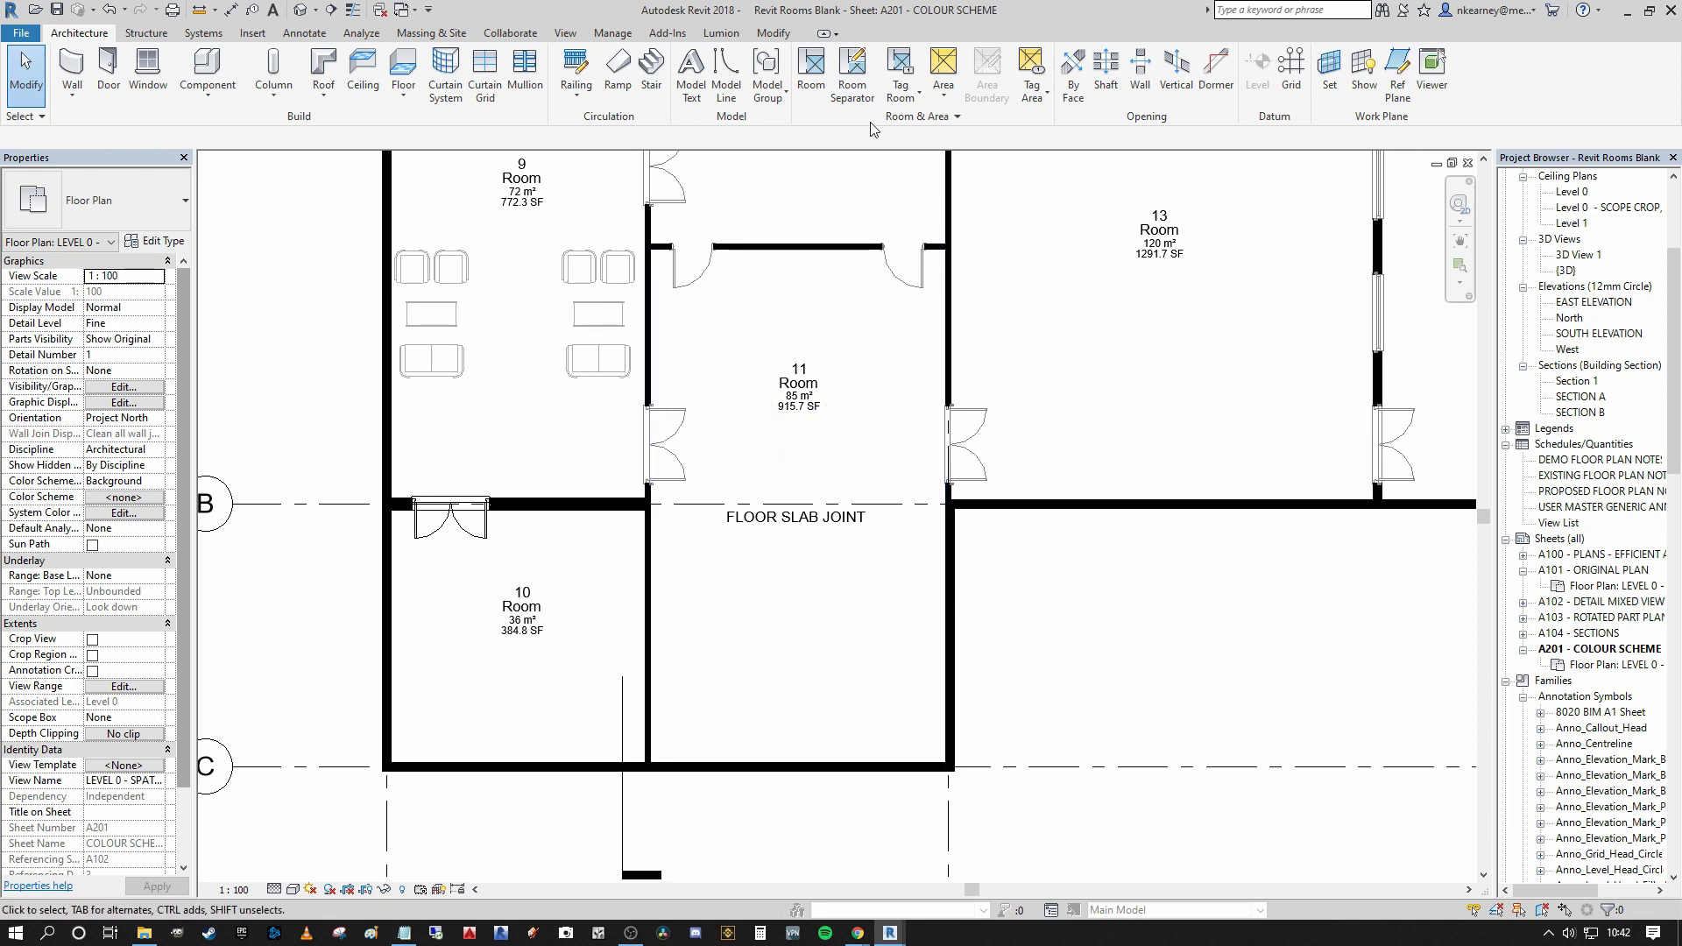
click(853, 80)
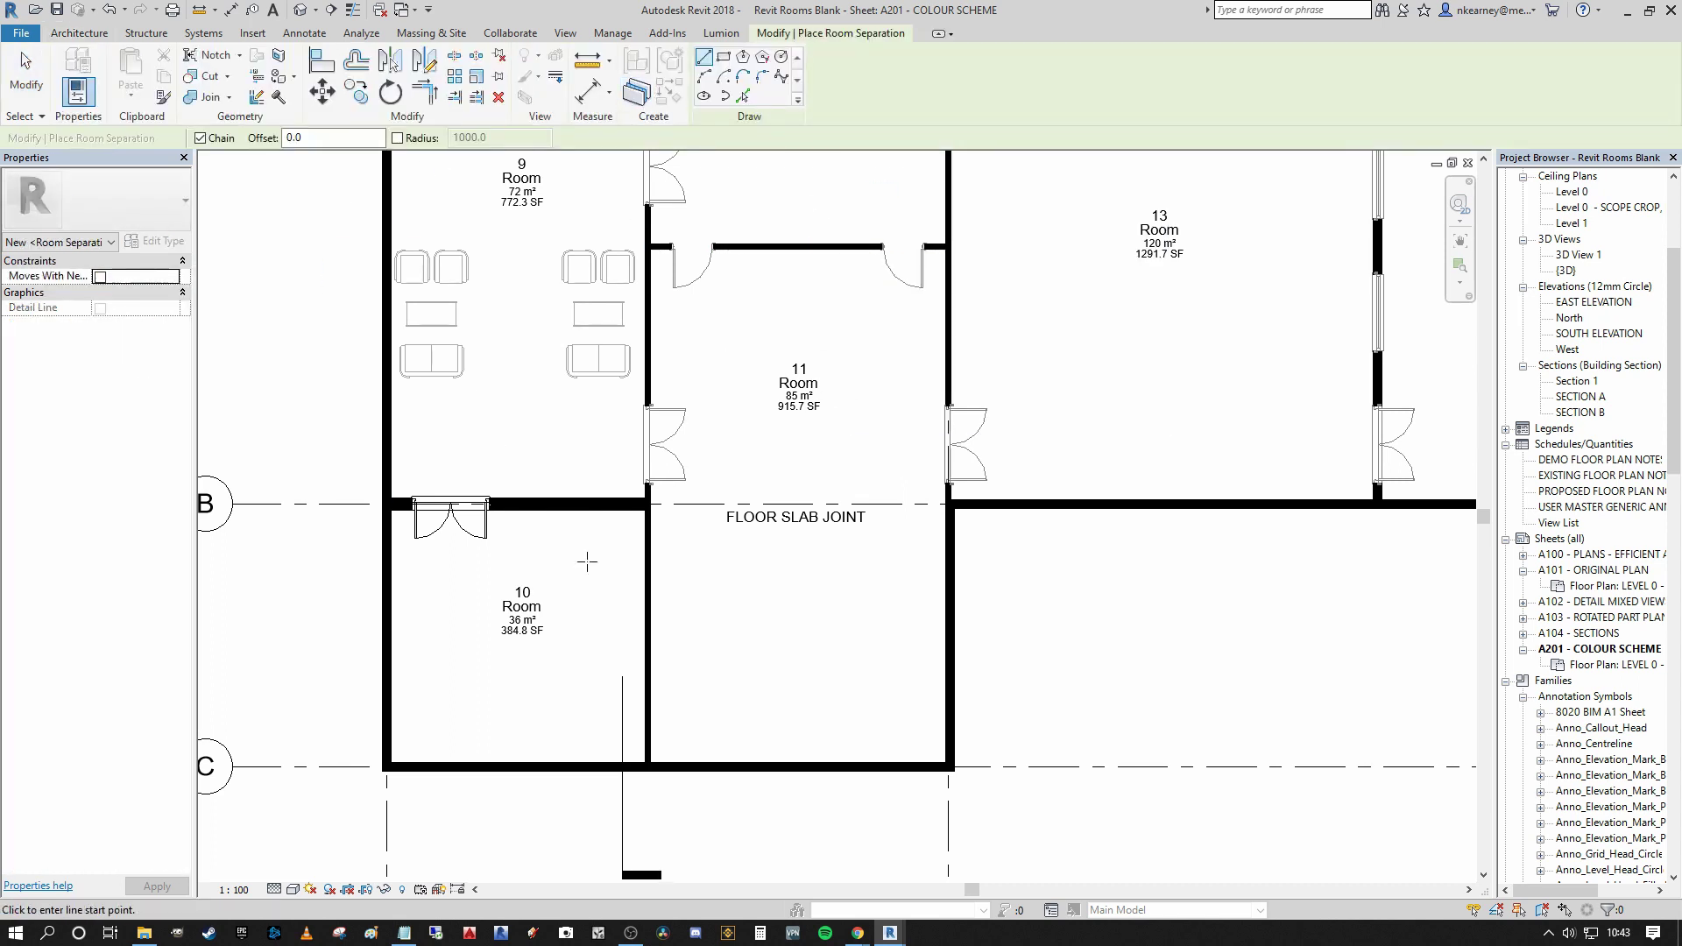
click(648, 636)
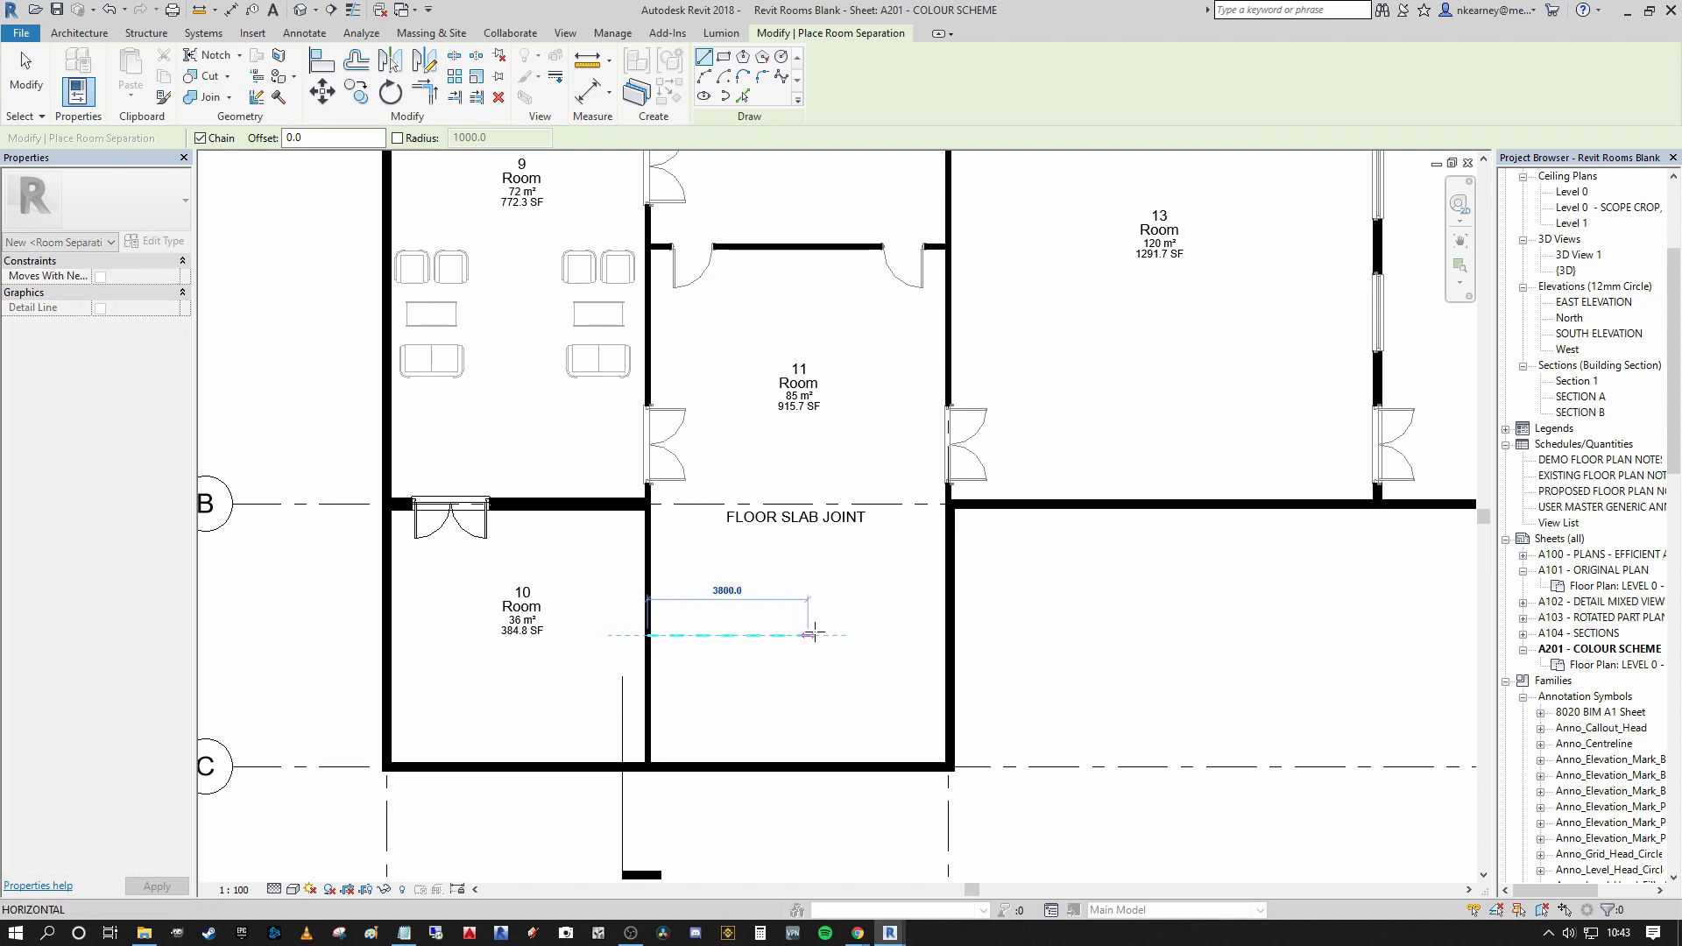
click(946, 636)
key(Escape)
key(Escape)
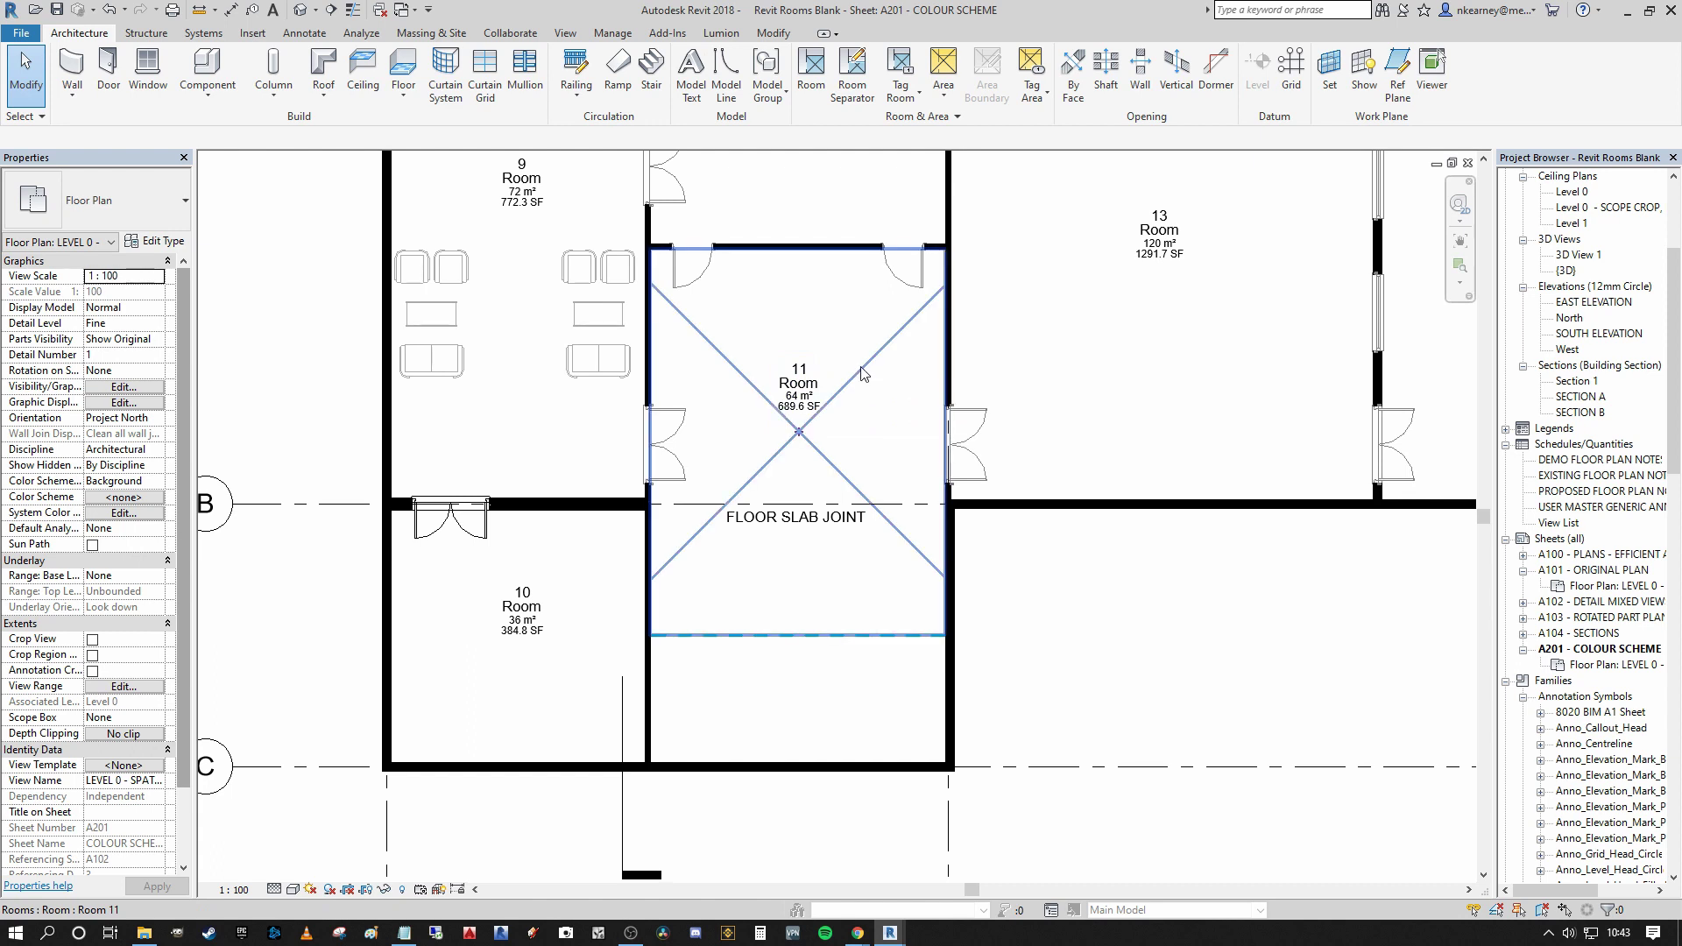
Place a tagged room in the space between the separation line and grid C, then end the Room command
key(r)
key(m)
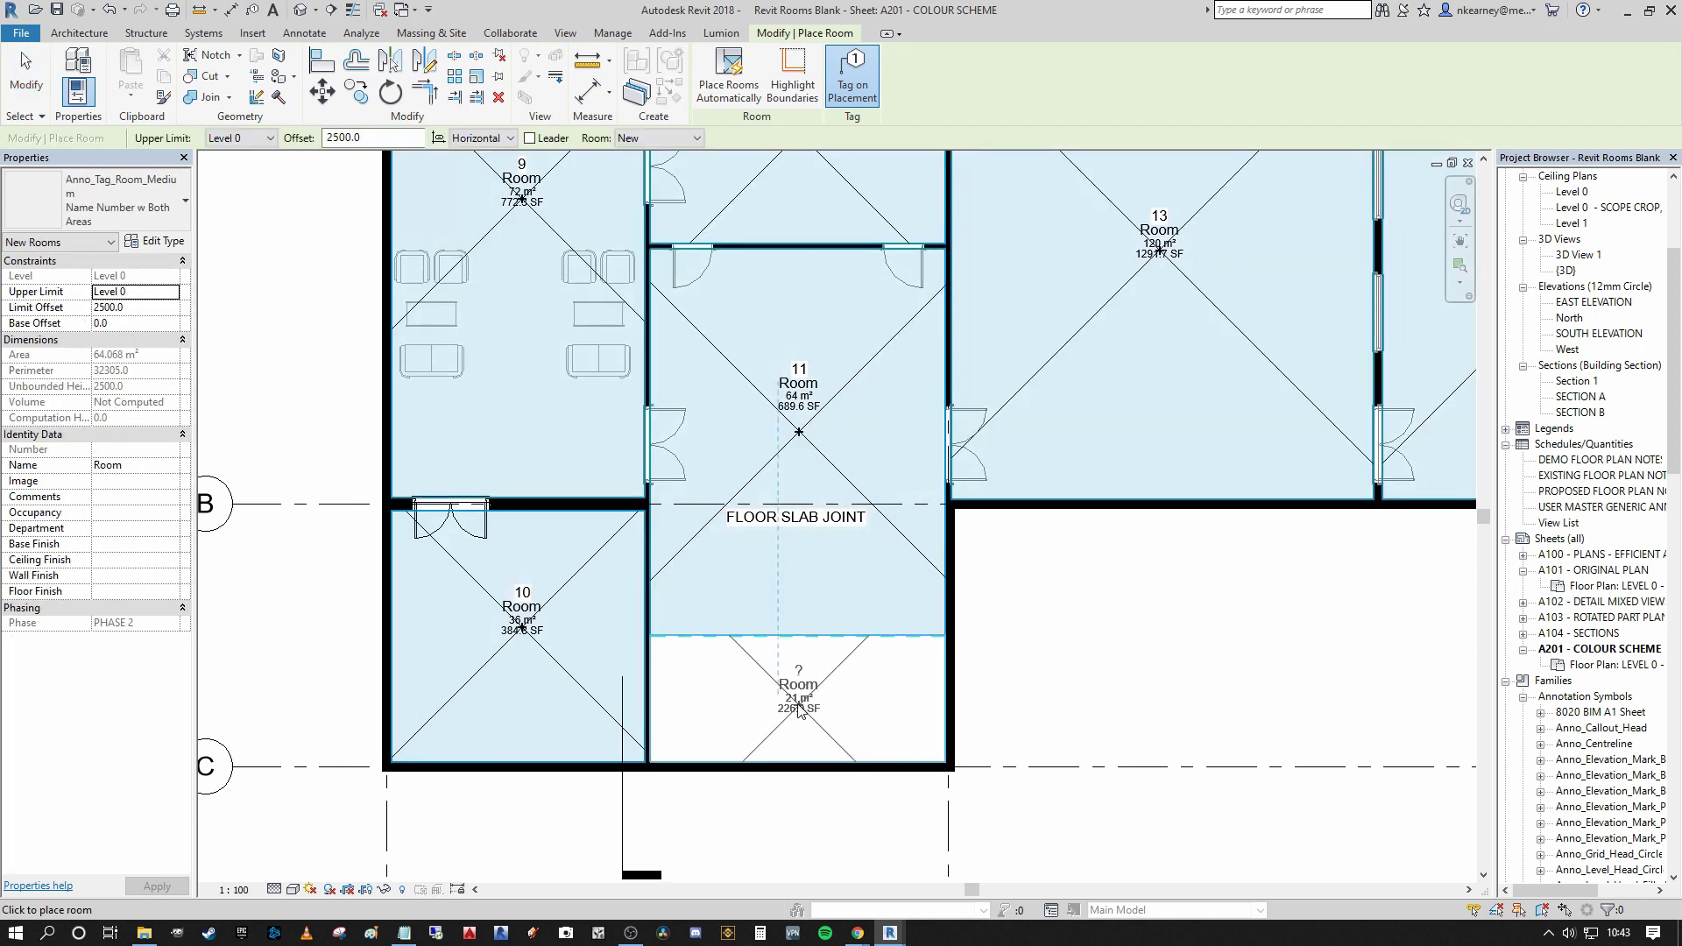
click(936, 668)
key(Escape)
key(Escape)
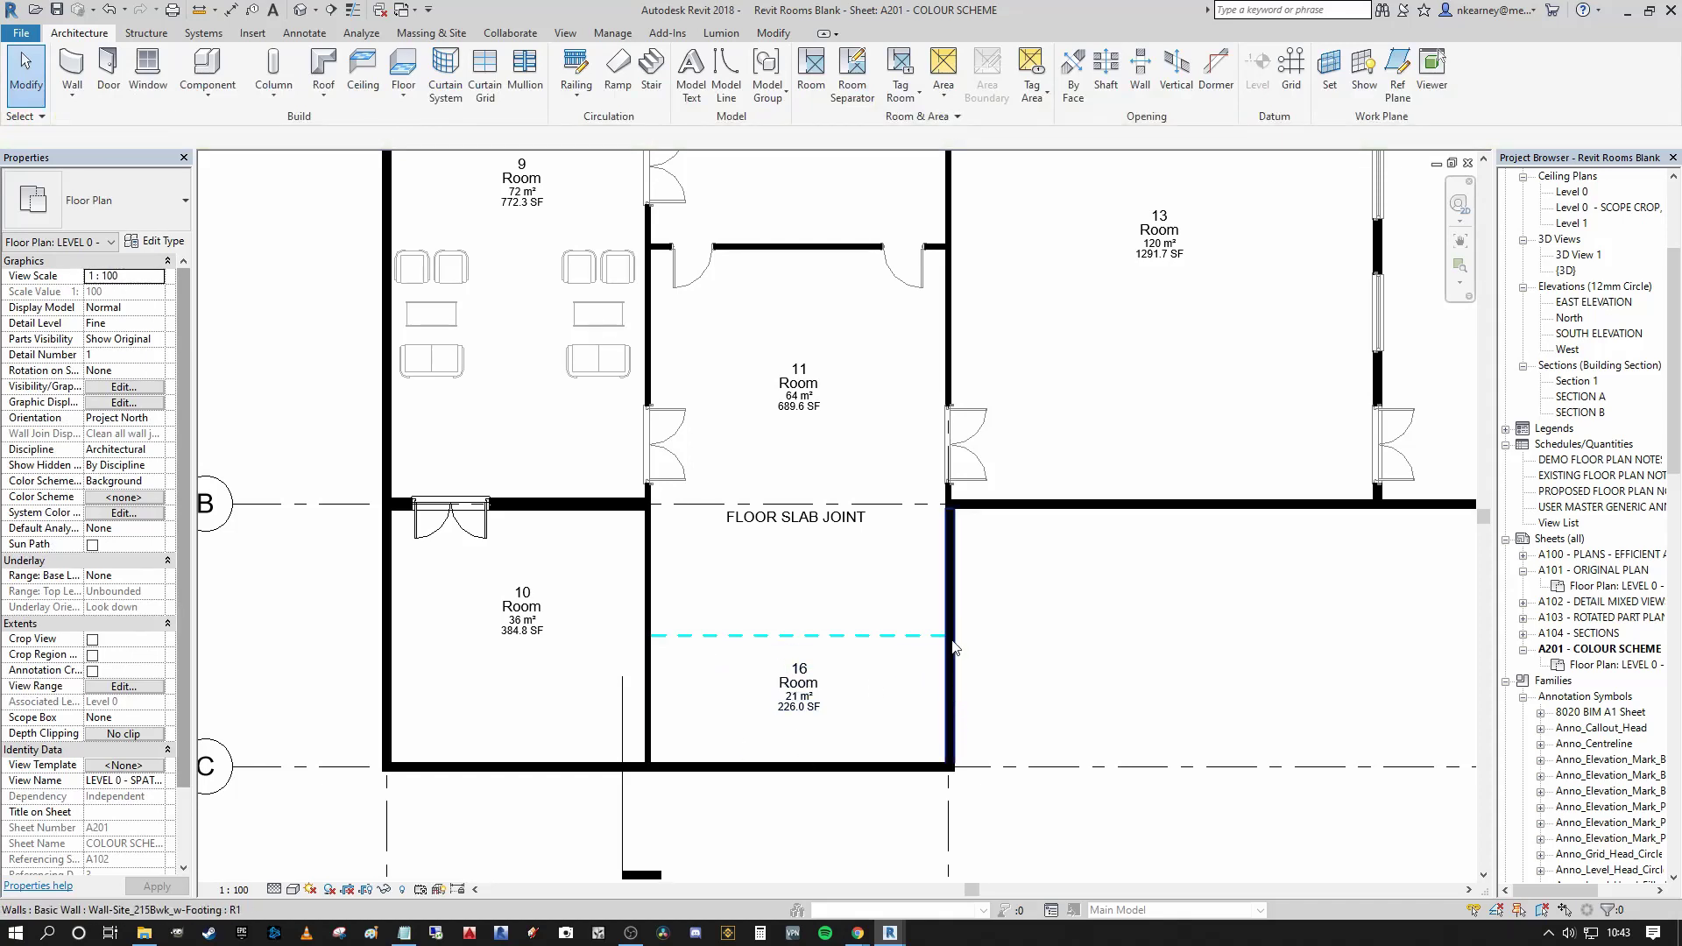
click(744, 745)
key(Escape)
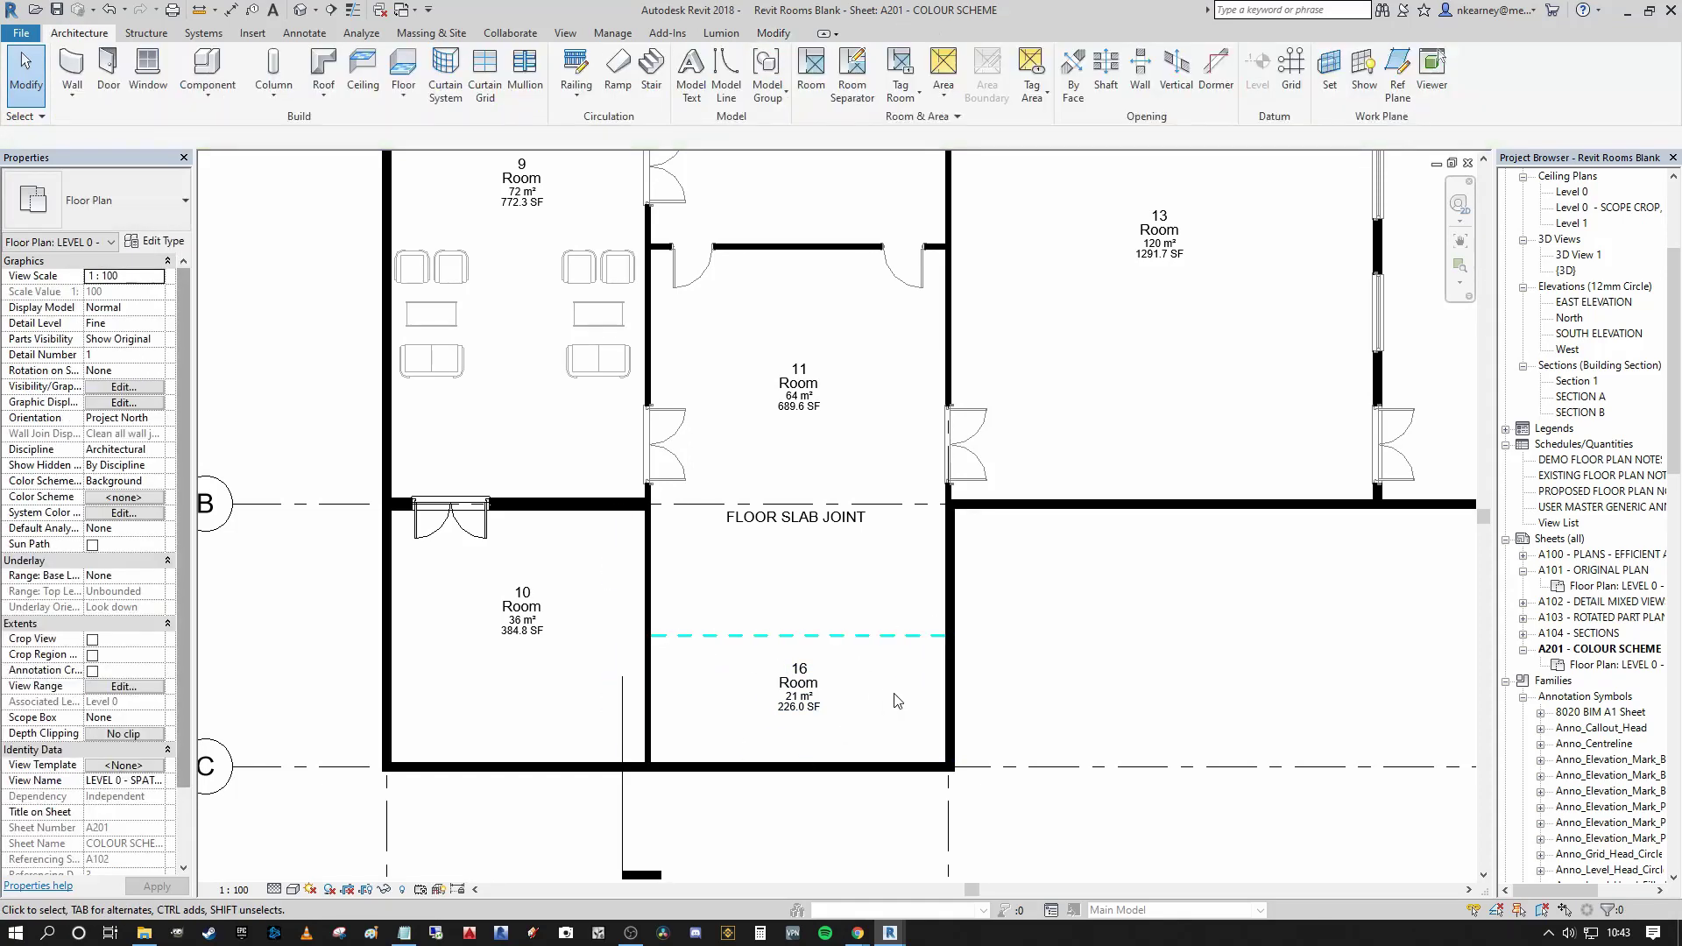
Delete the room tags of rooms 9, 10 and 12 together, keeping the rooms themselves
scroll(876, 693, down, 1)
scroll(880, 688, down, 2)
middle_drag(831, 569, 772, 616)
scroll(929, 543, down, 3)
scroll(715, 691, up, 2)
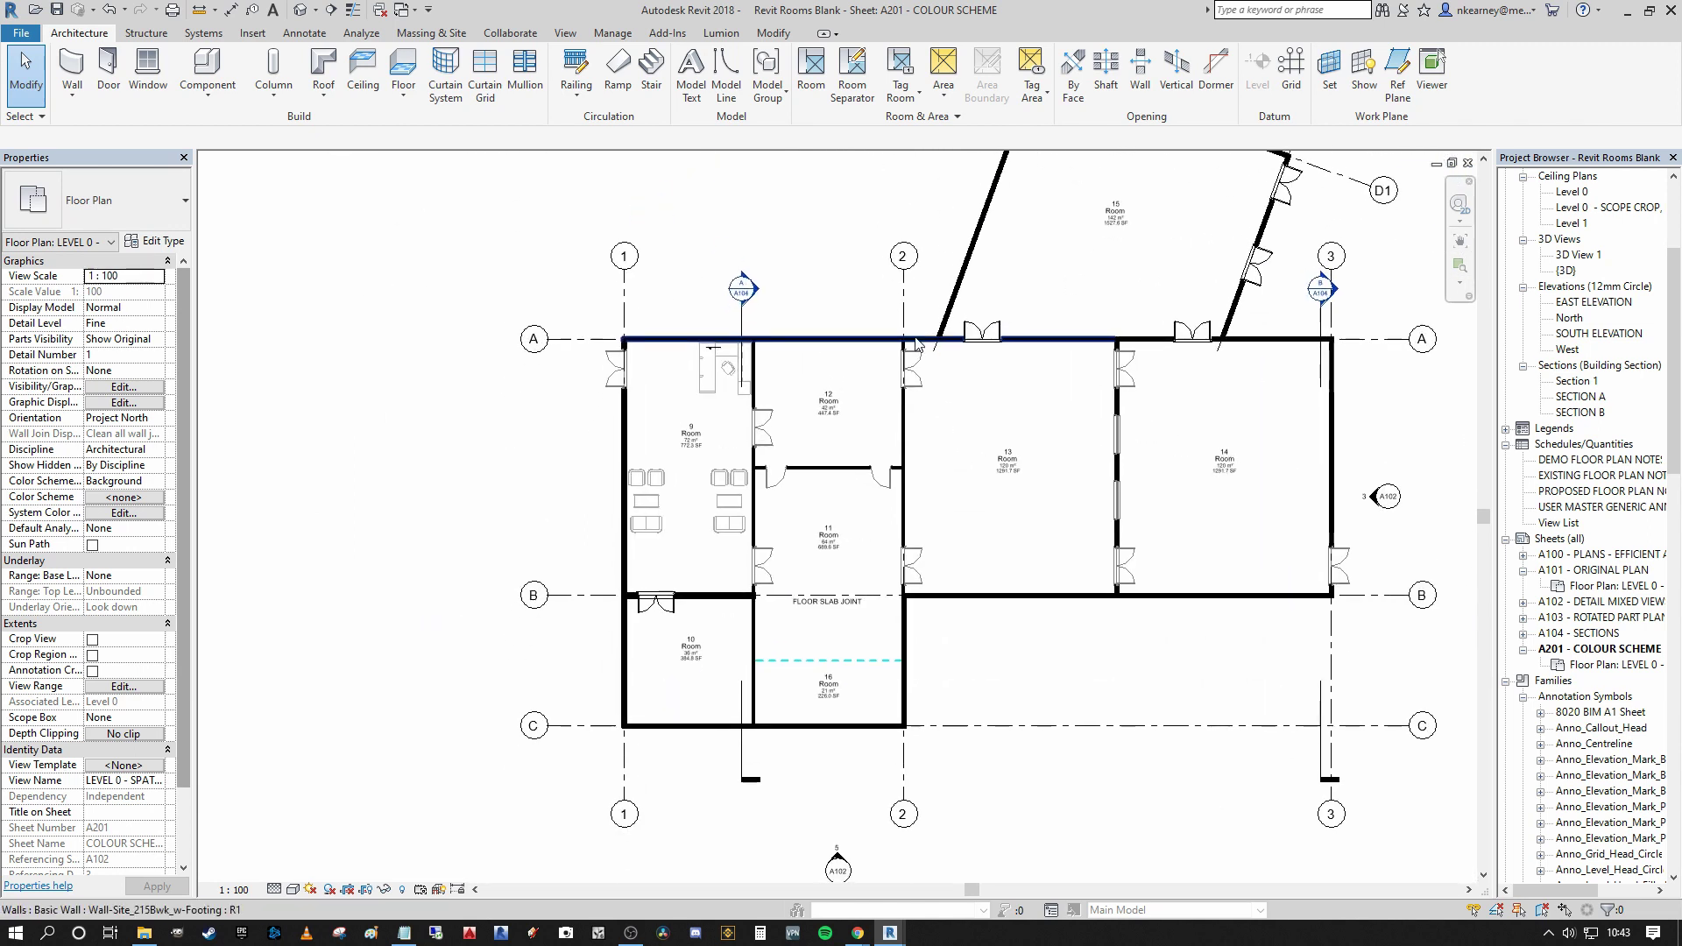
click(661, 425)
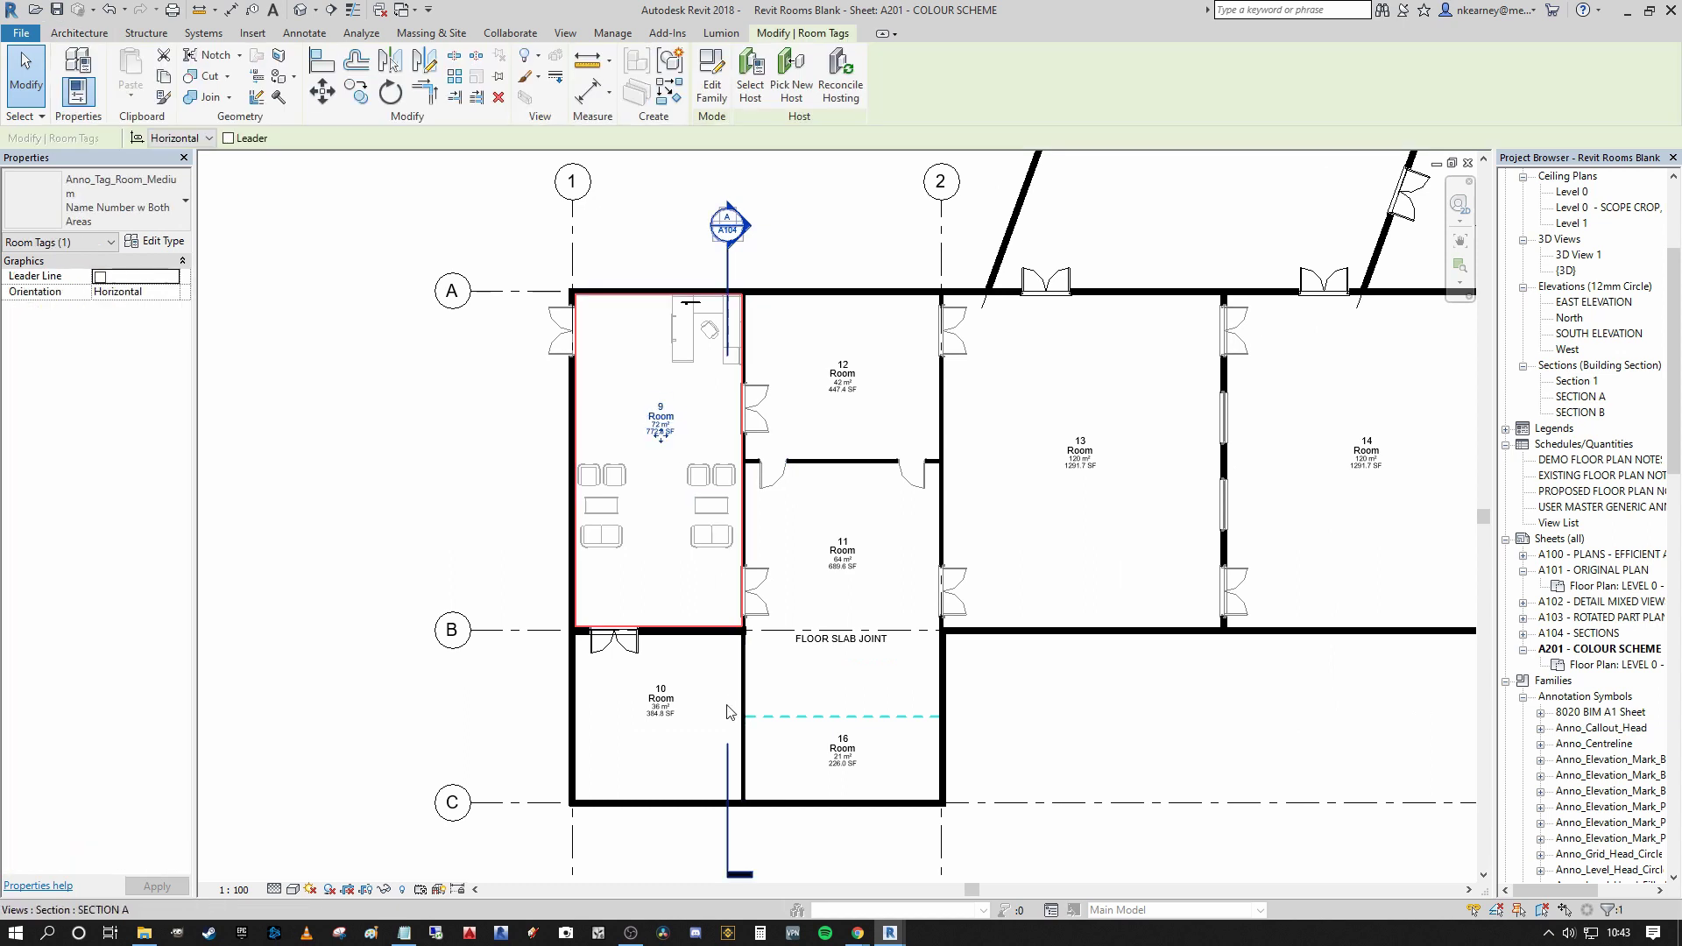
ctrl+click(661, 700)
ctrl+click(842, 374)
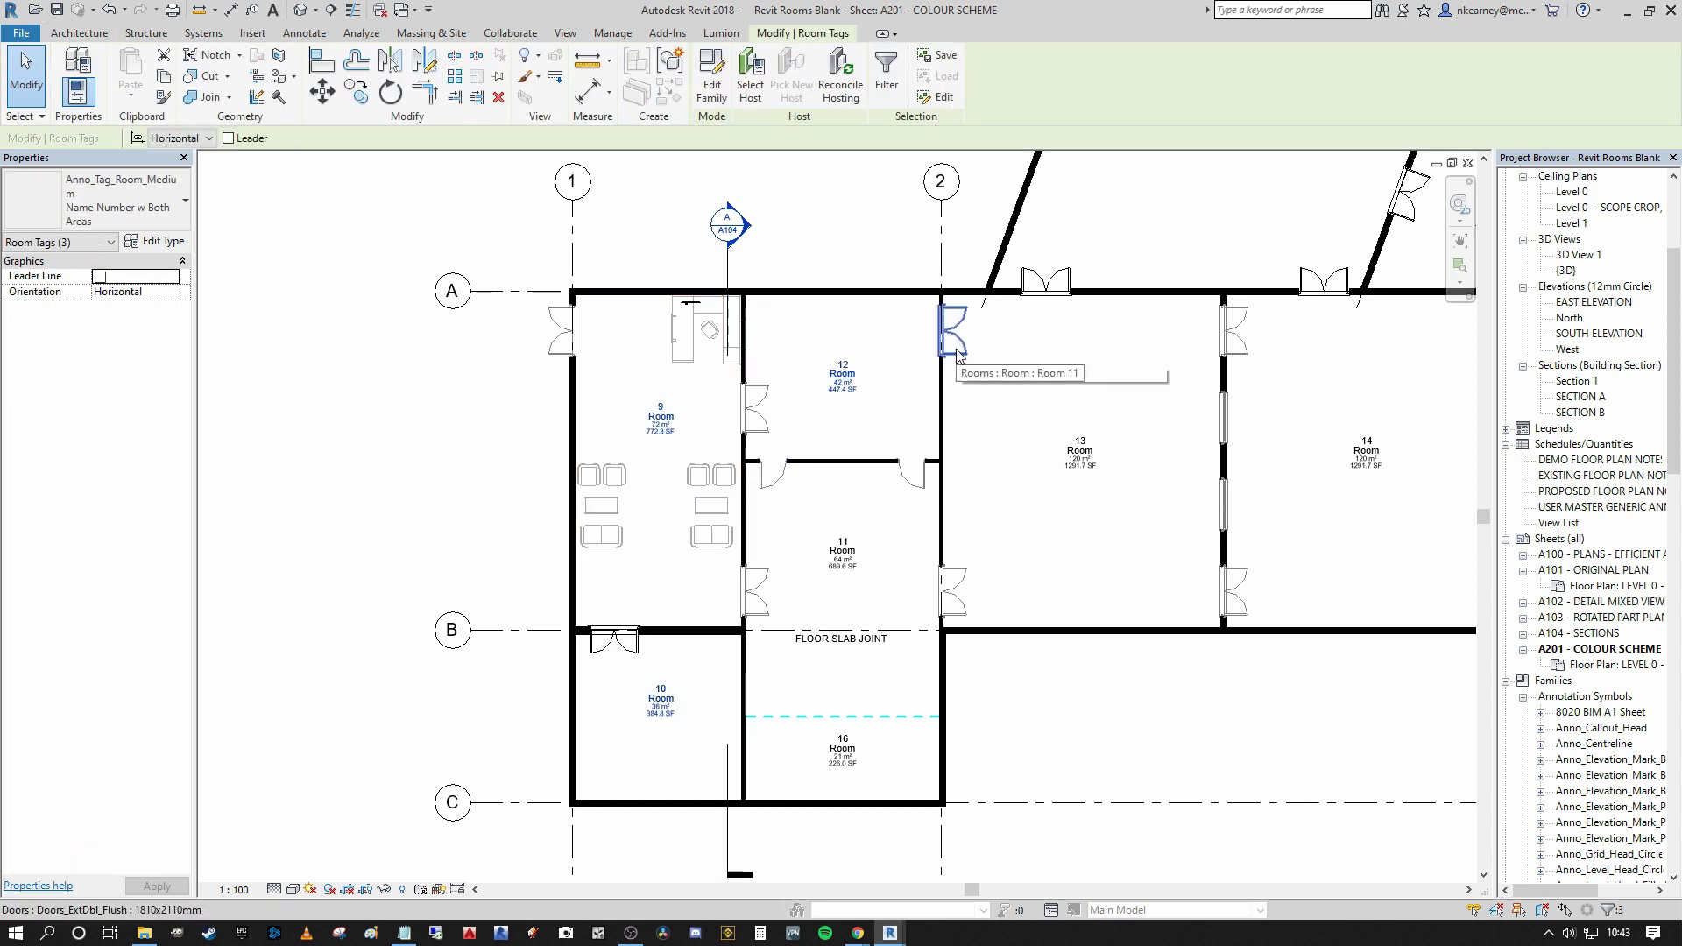
key(Delete)
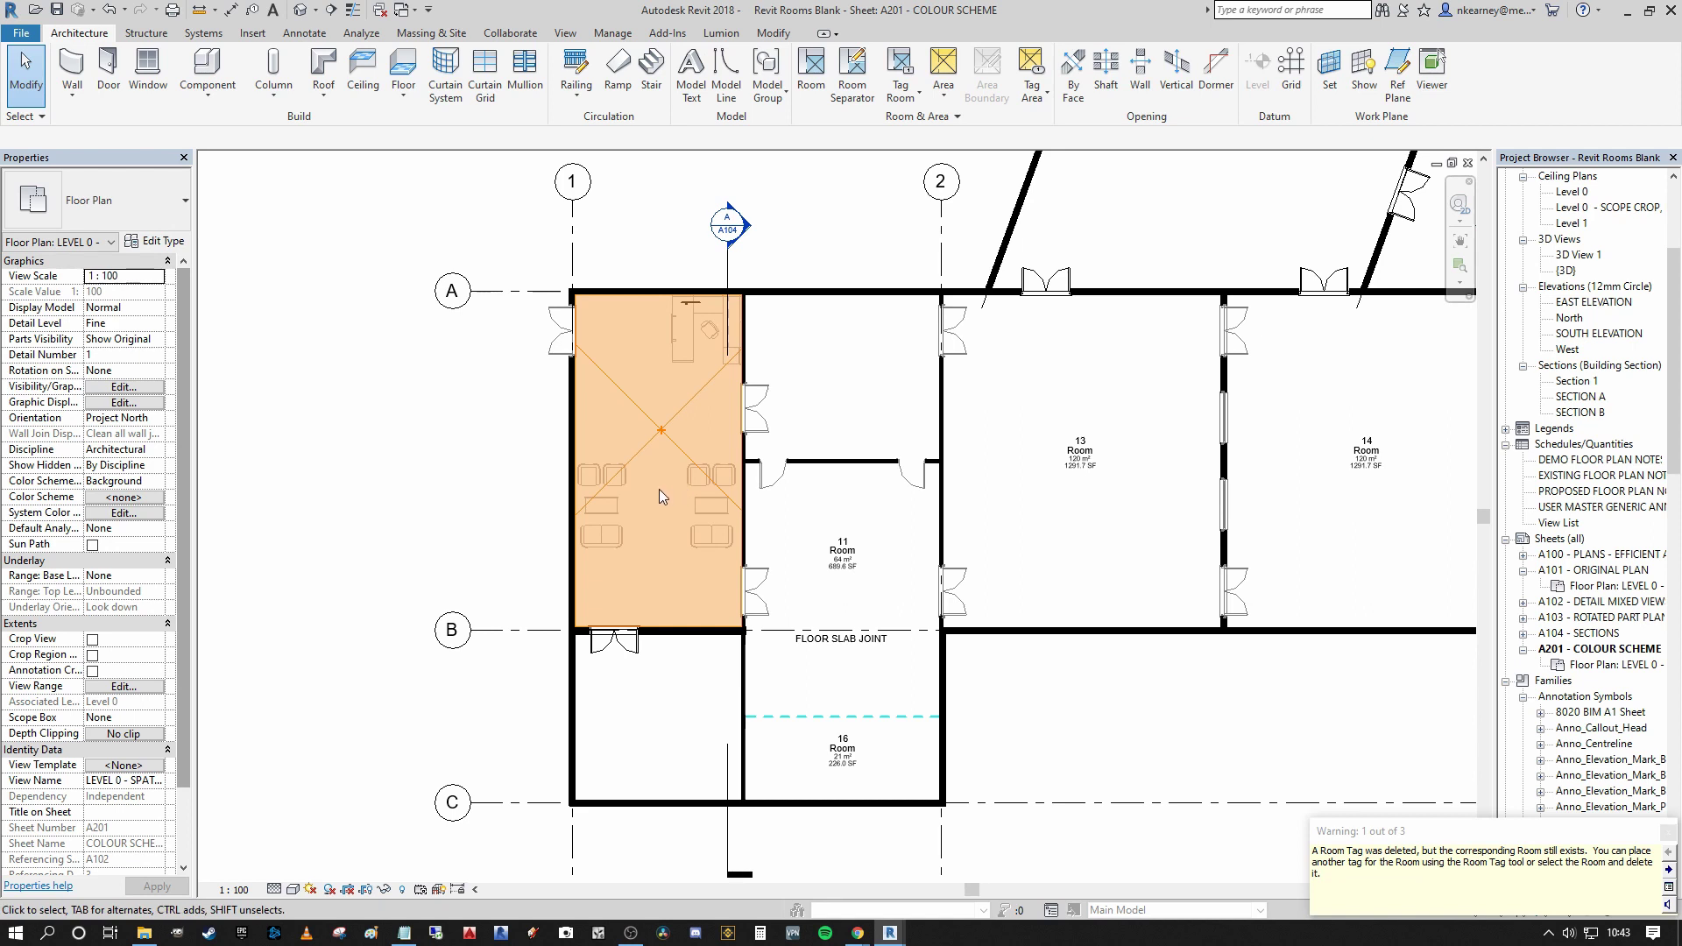
Read and dismiss the deleted tag warning, then select the untagged furnished room to inspect its properties
drag(1451, 844, 1098, 717)
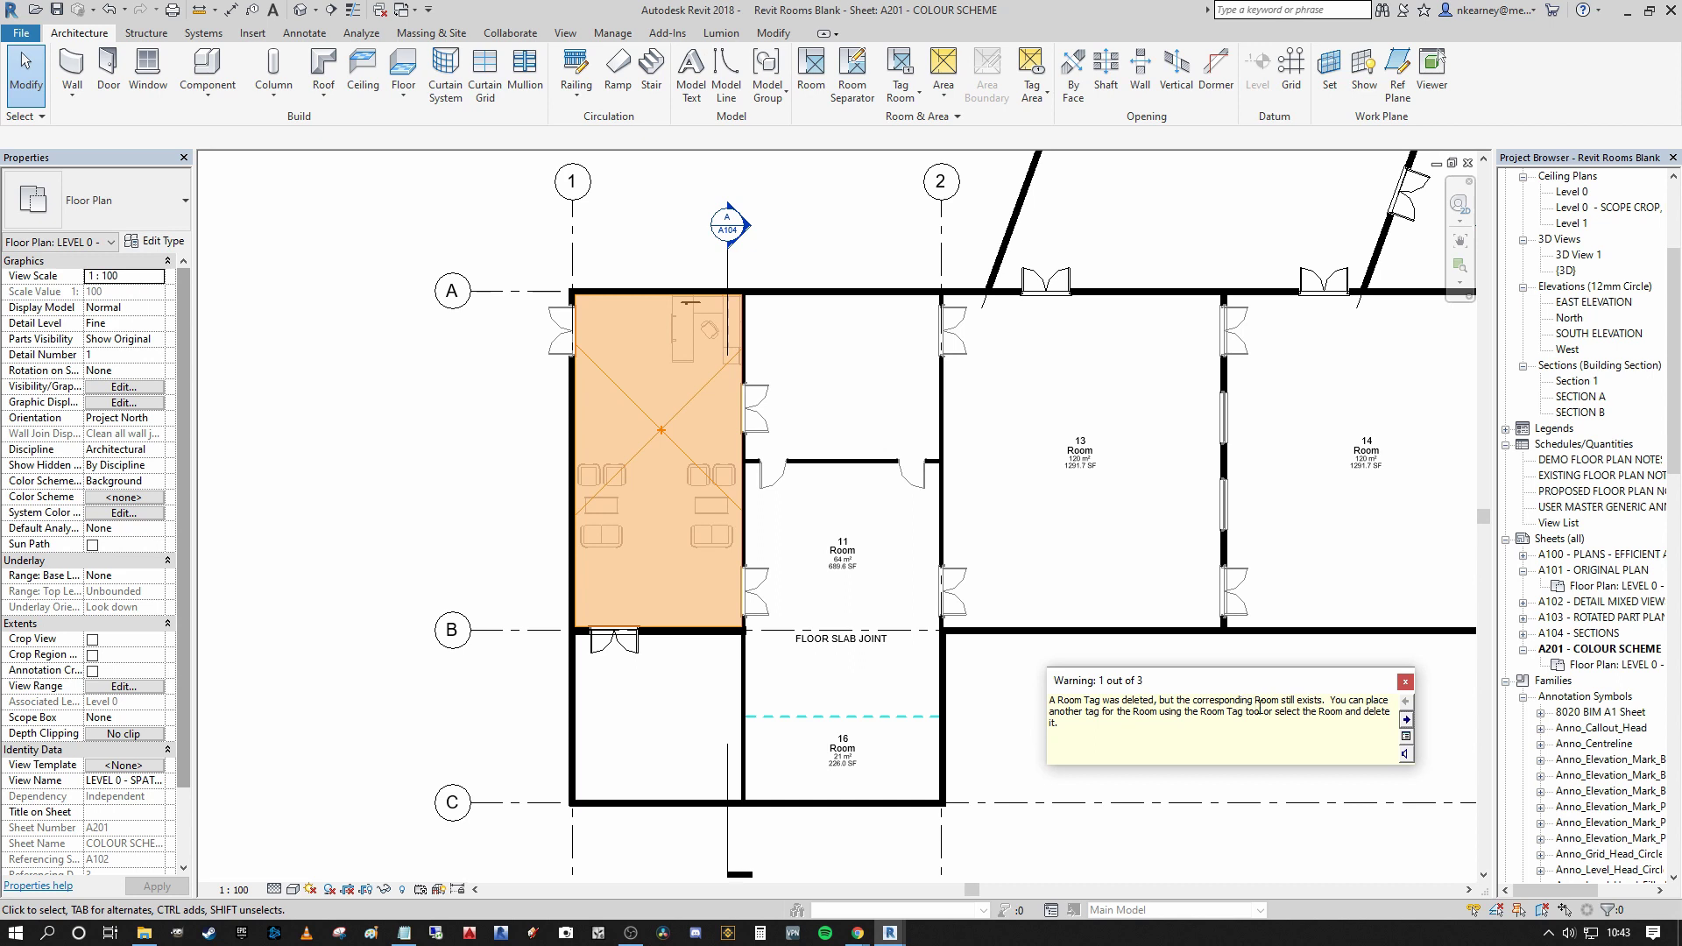
click(1442, 694)
scroll(693, 447, up, 2)
click(684, 446)
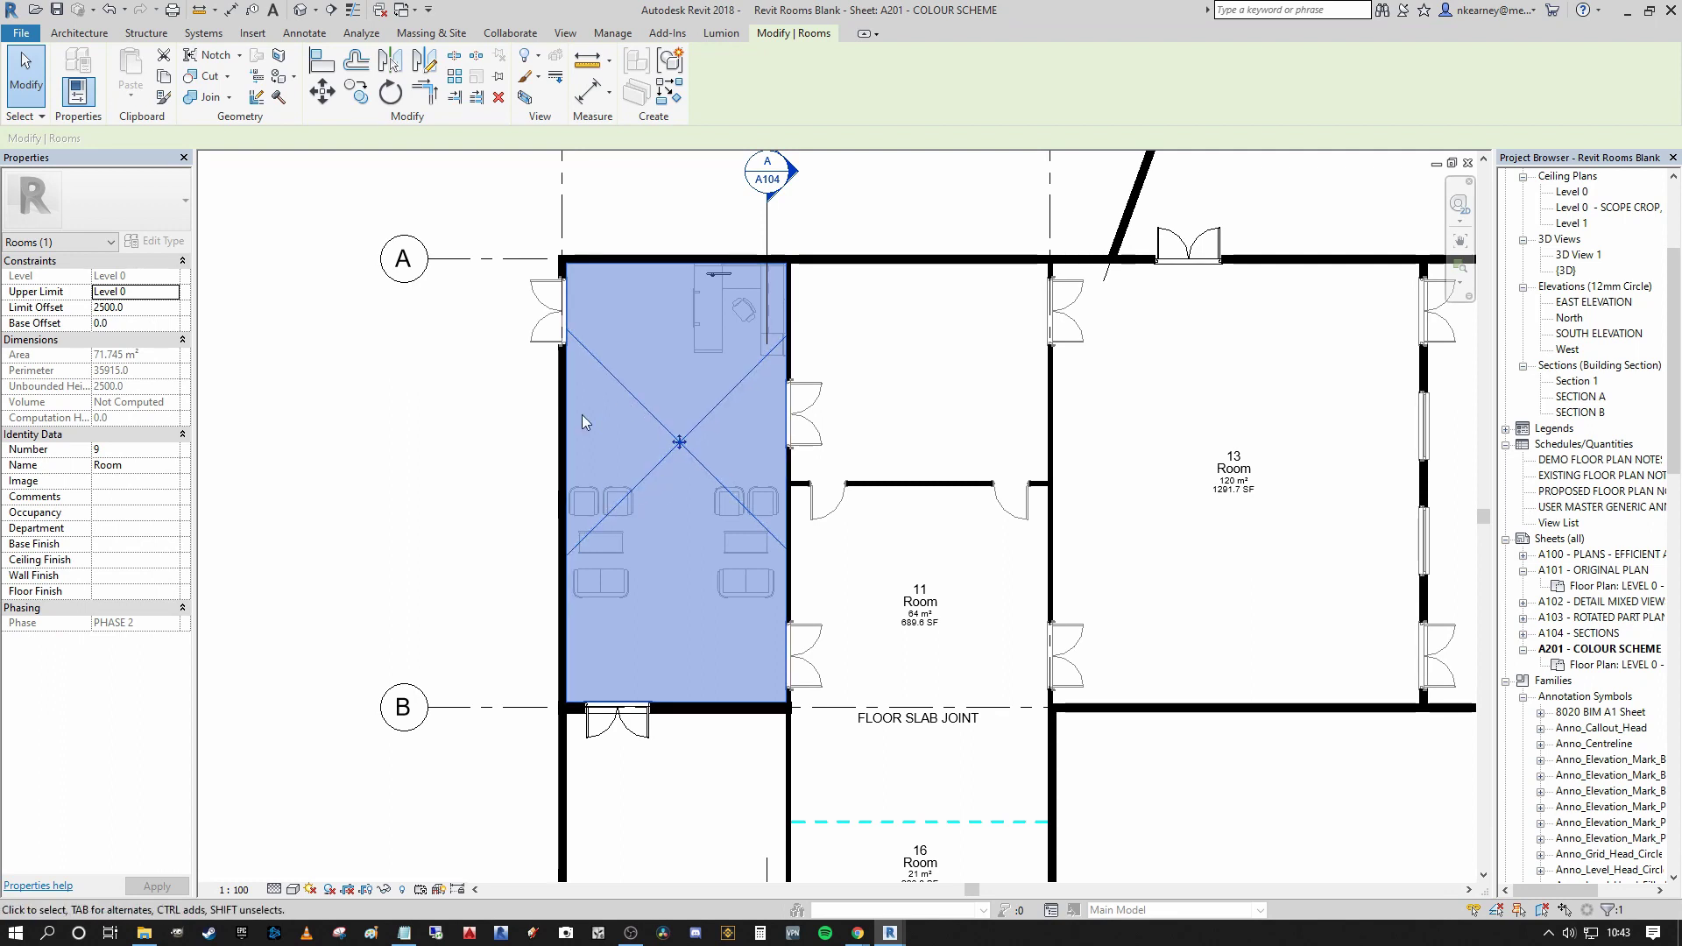
Tag the untagged rooms 9, 10 and 12 with the Tag Room command, then end the command
click(471, 499)
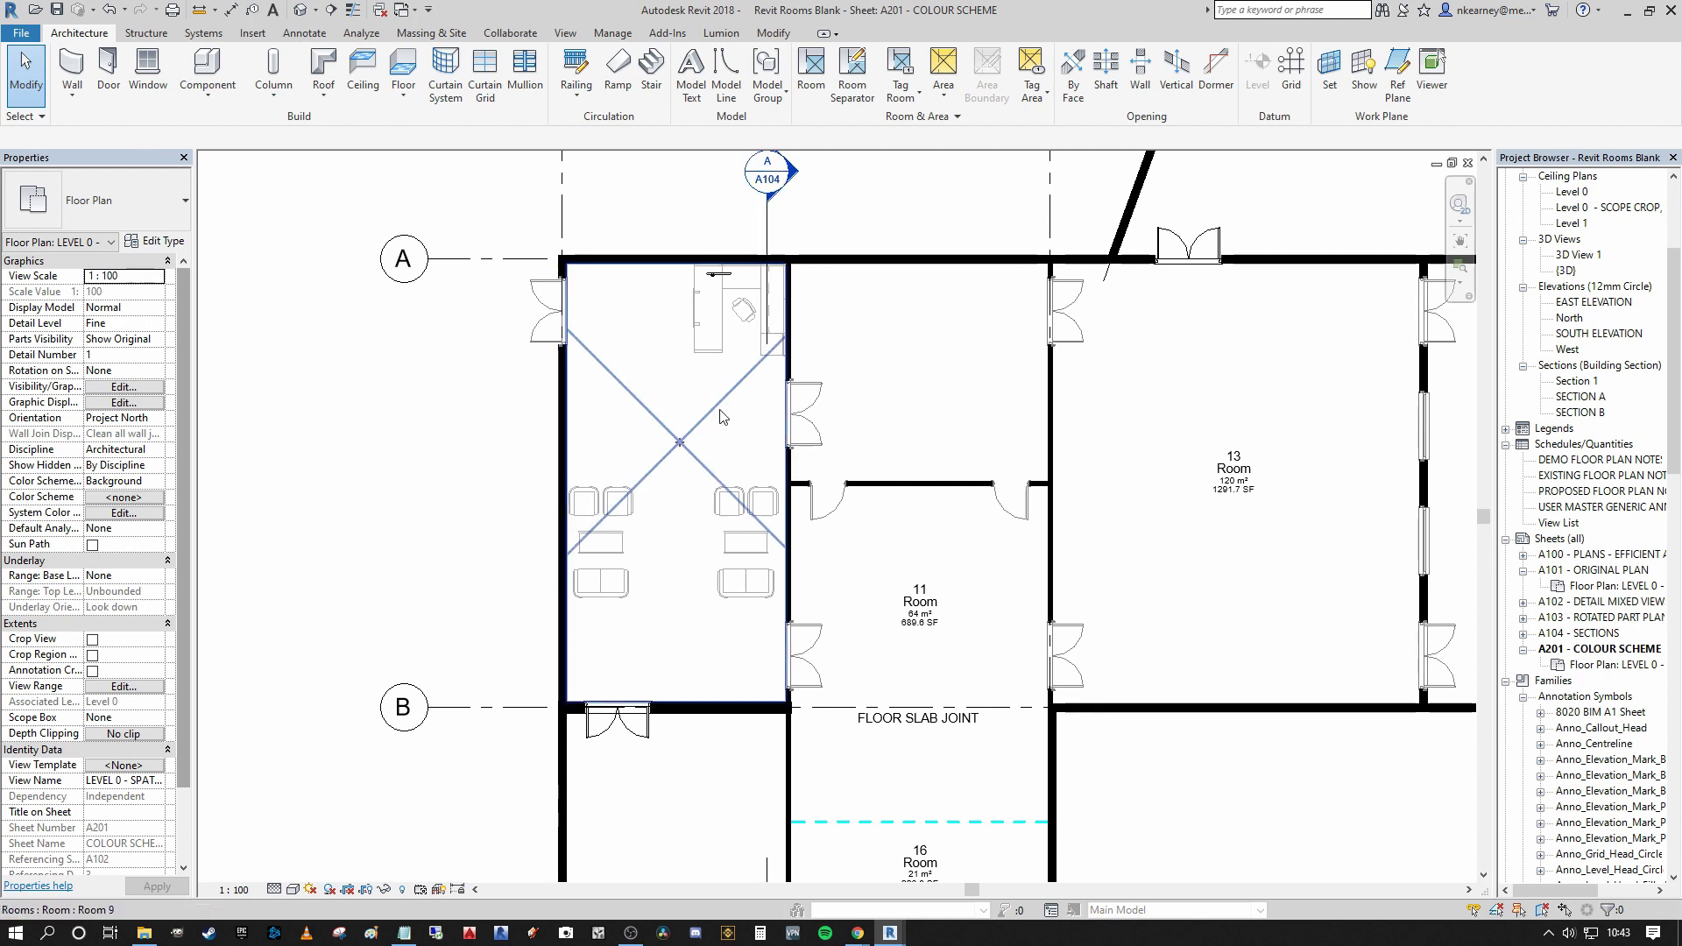
middle_drag(701, 419, 707, 415)
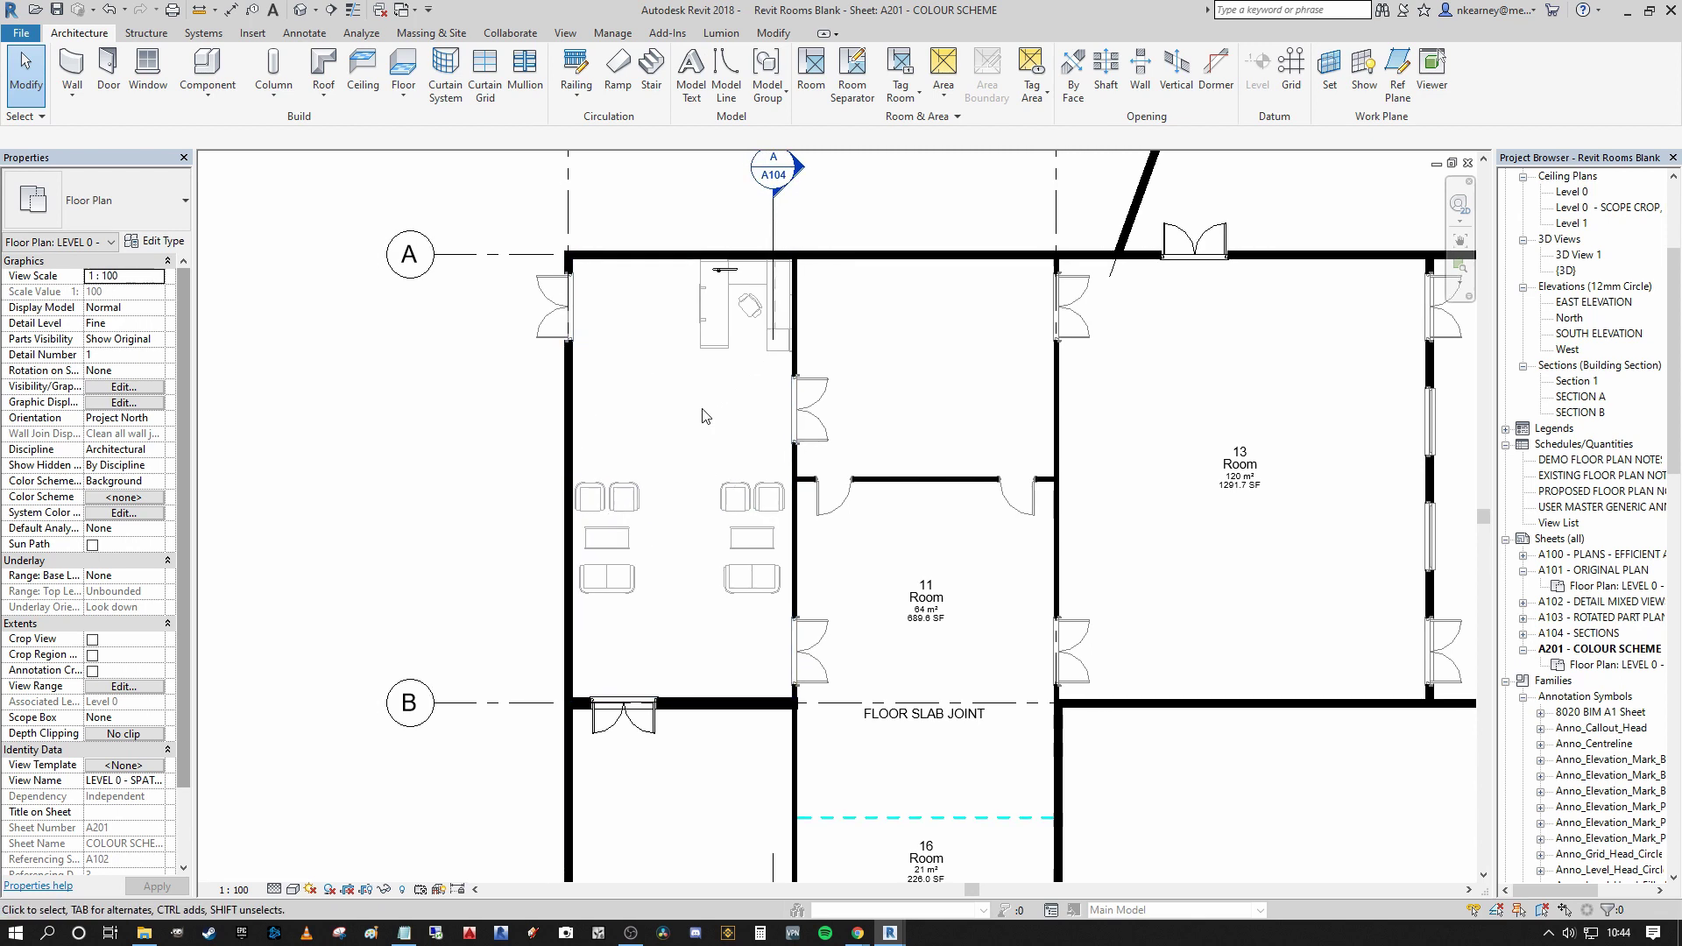
scroll(701, 412, down, 1)
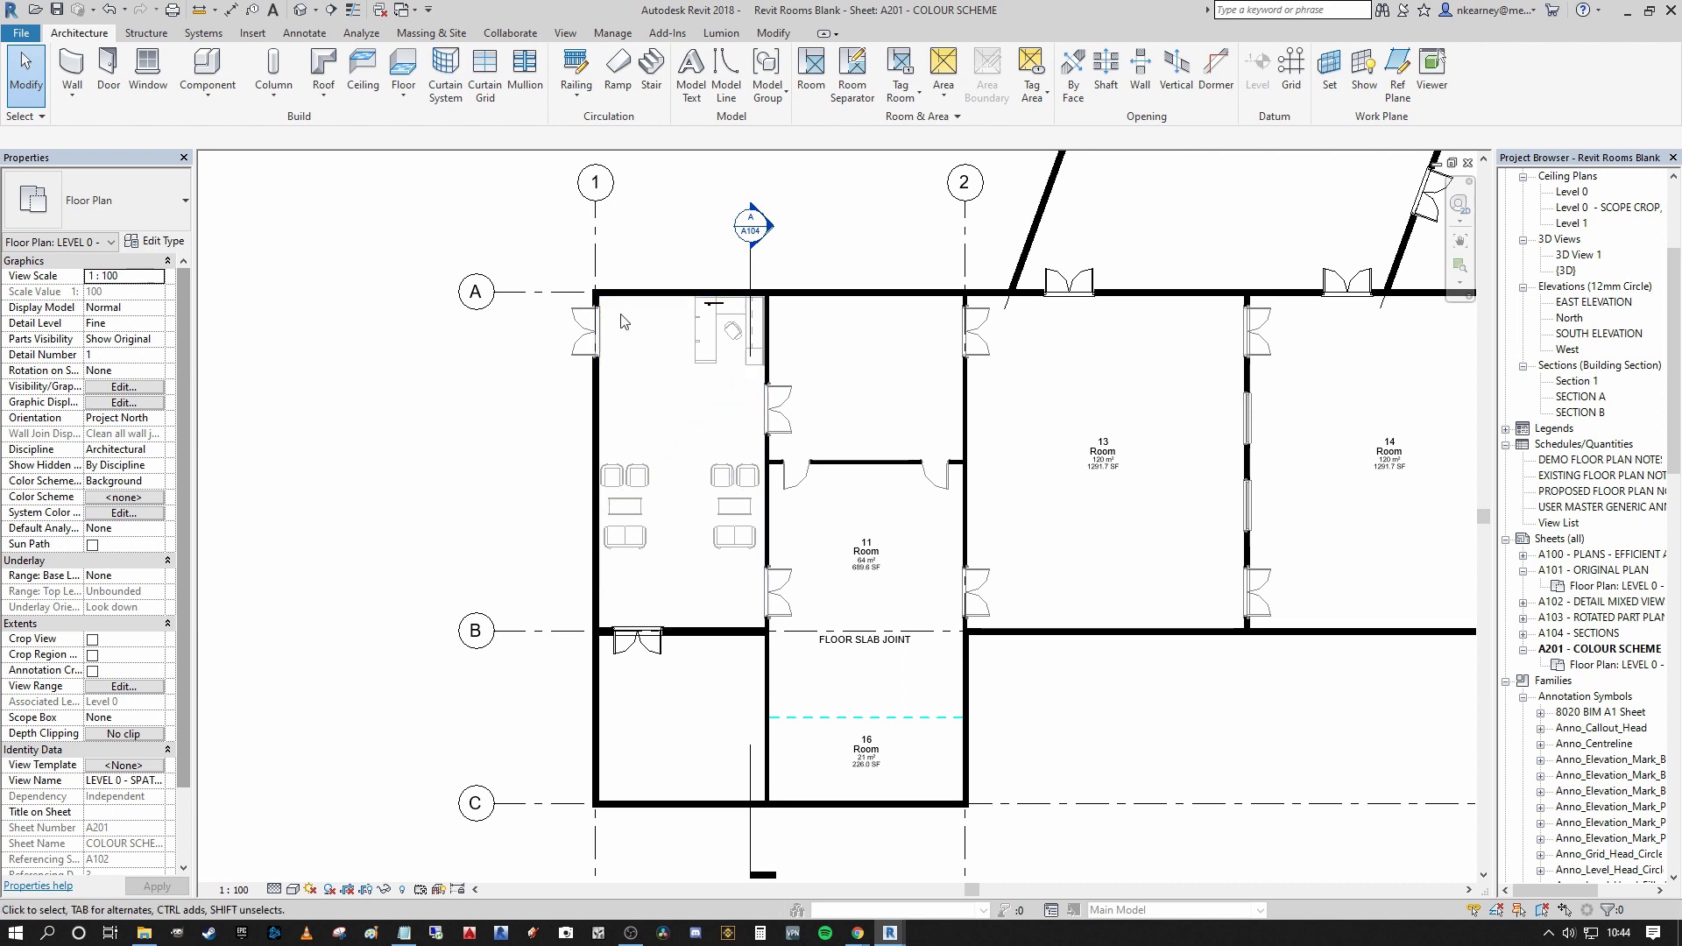
scroll(498, 513, up, 1)
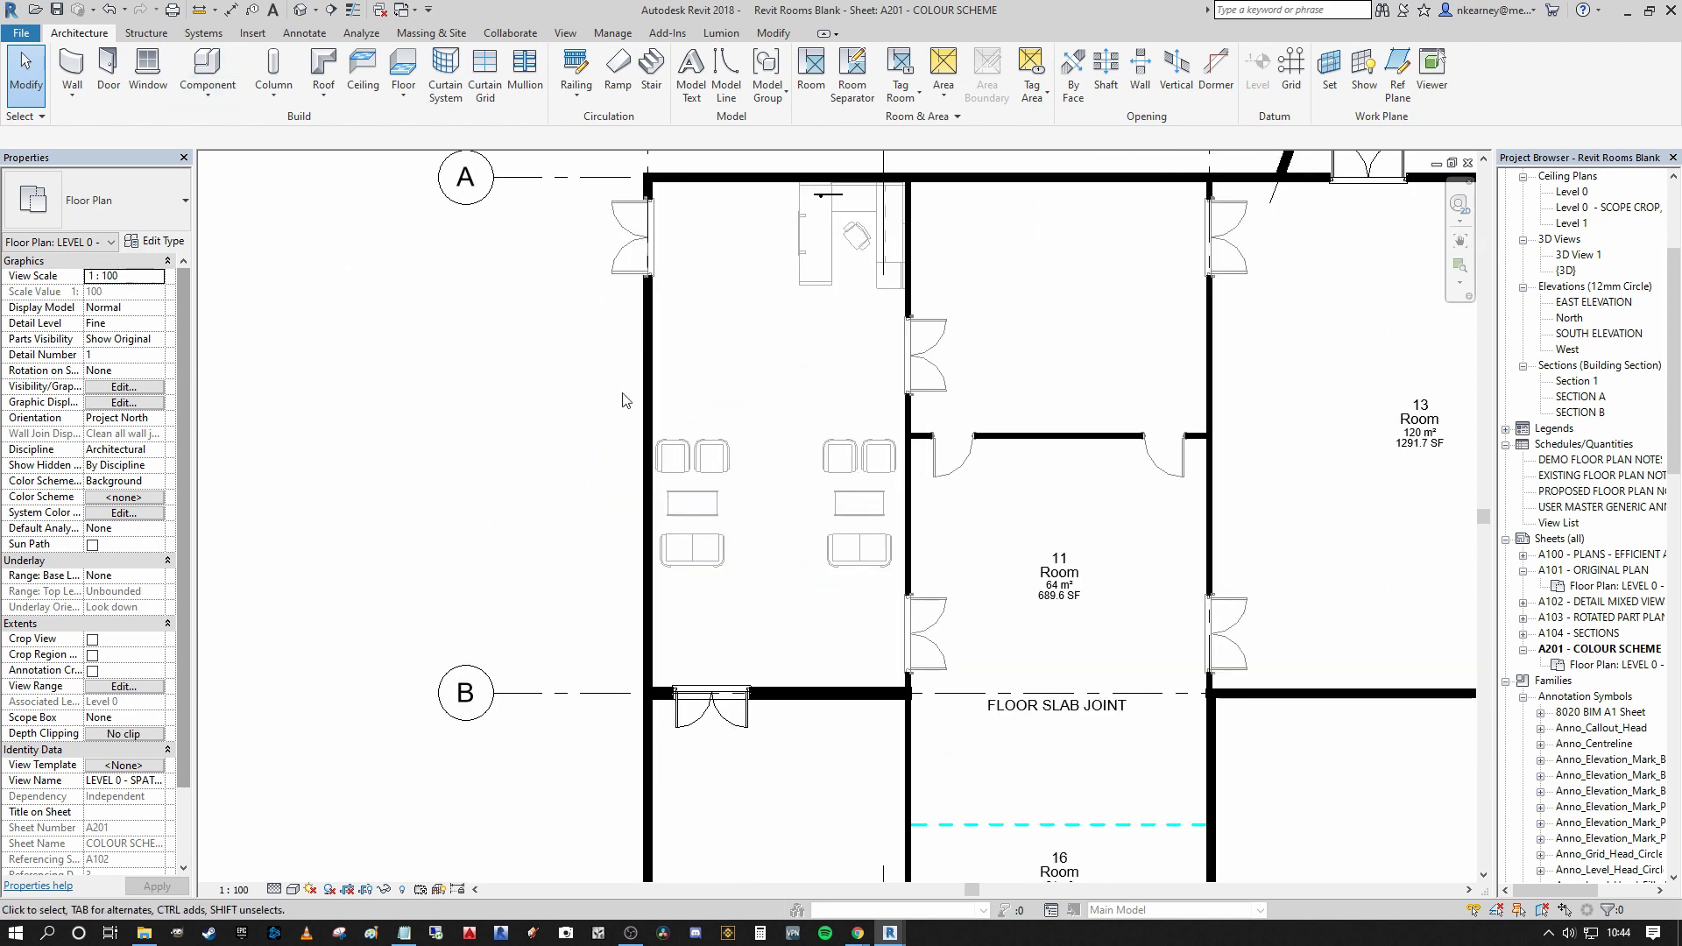
middle_drag(506, 375, 439, 376)
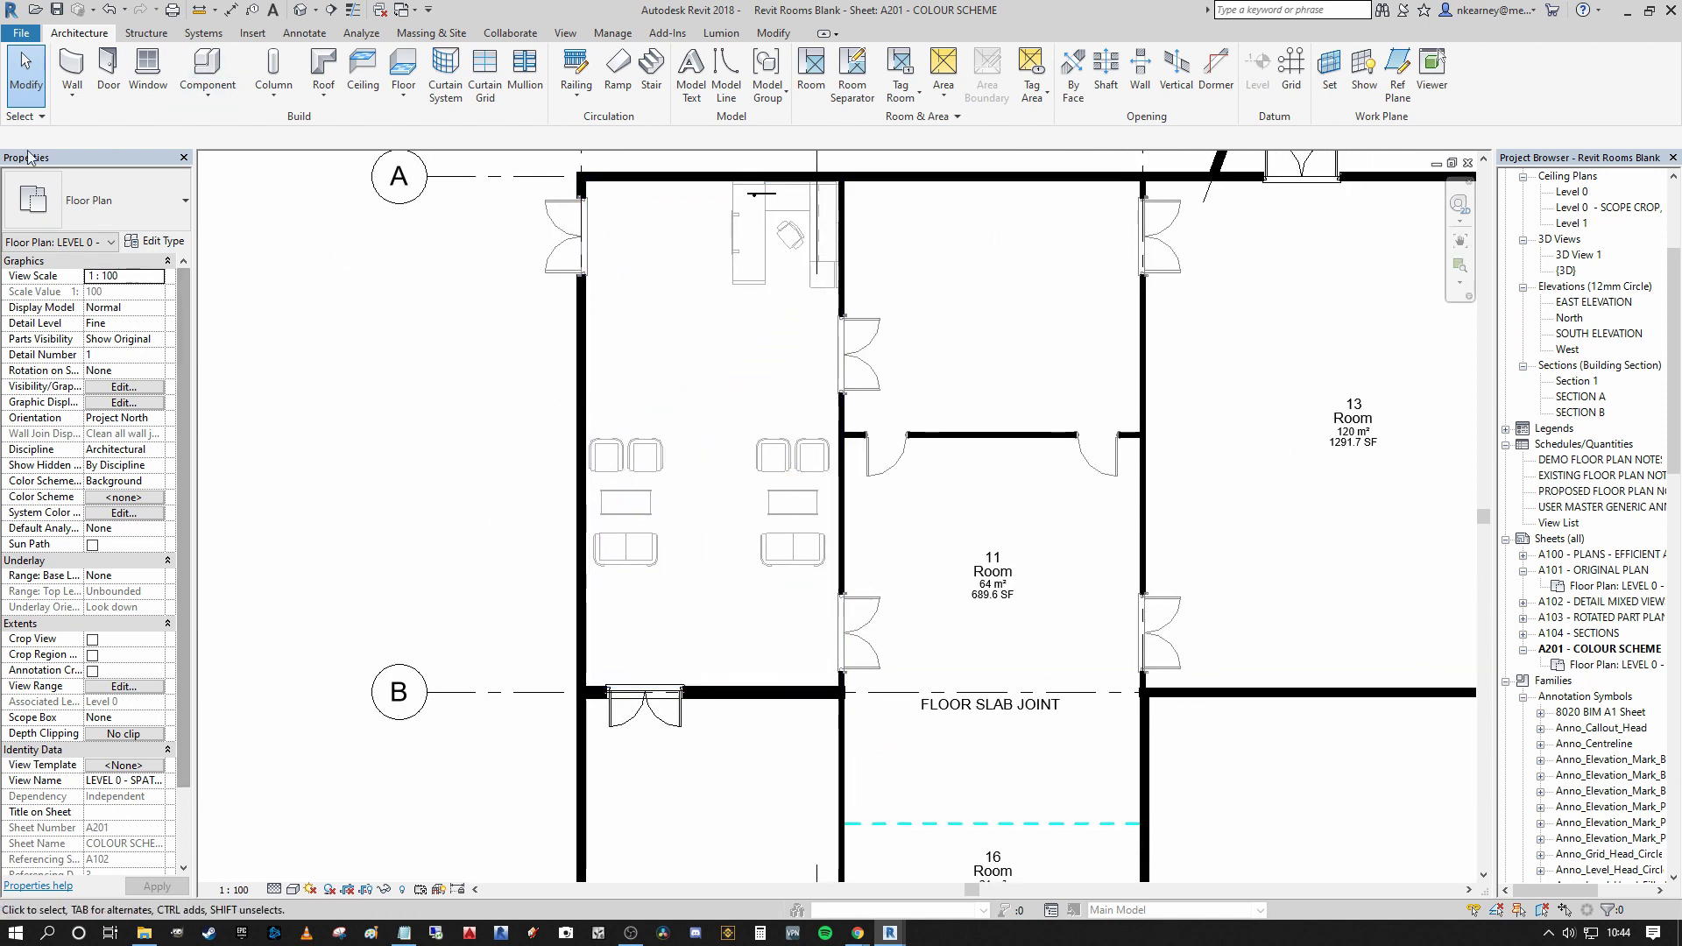
click(903, 68)
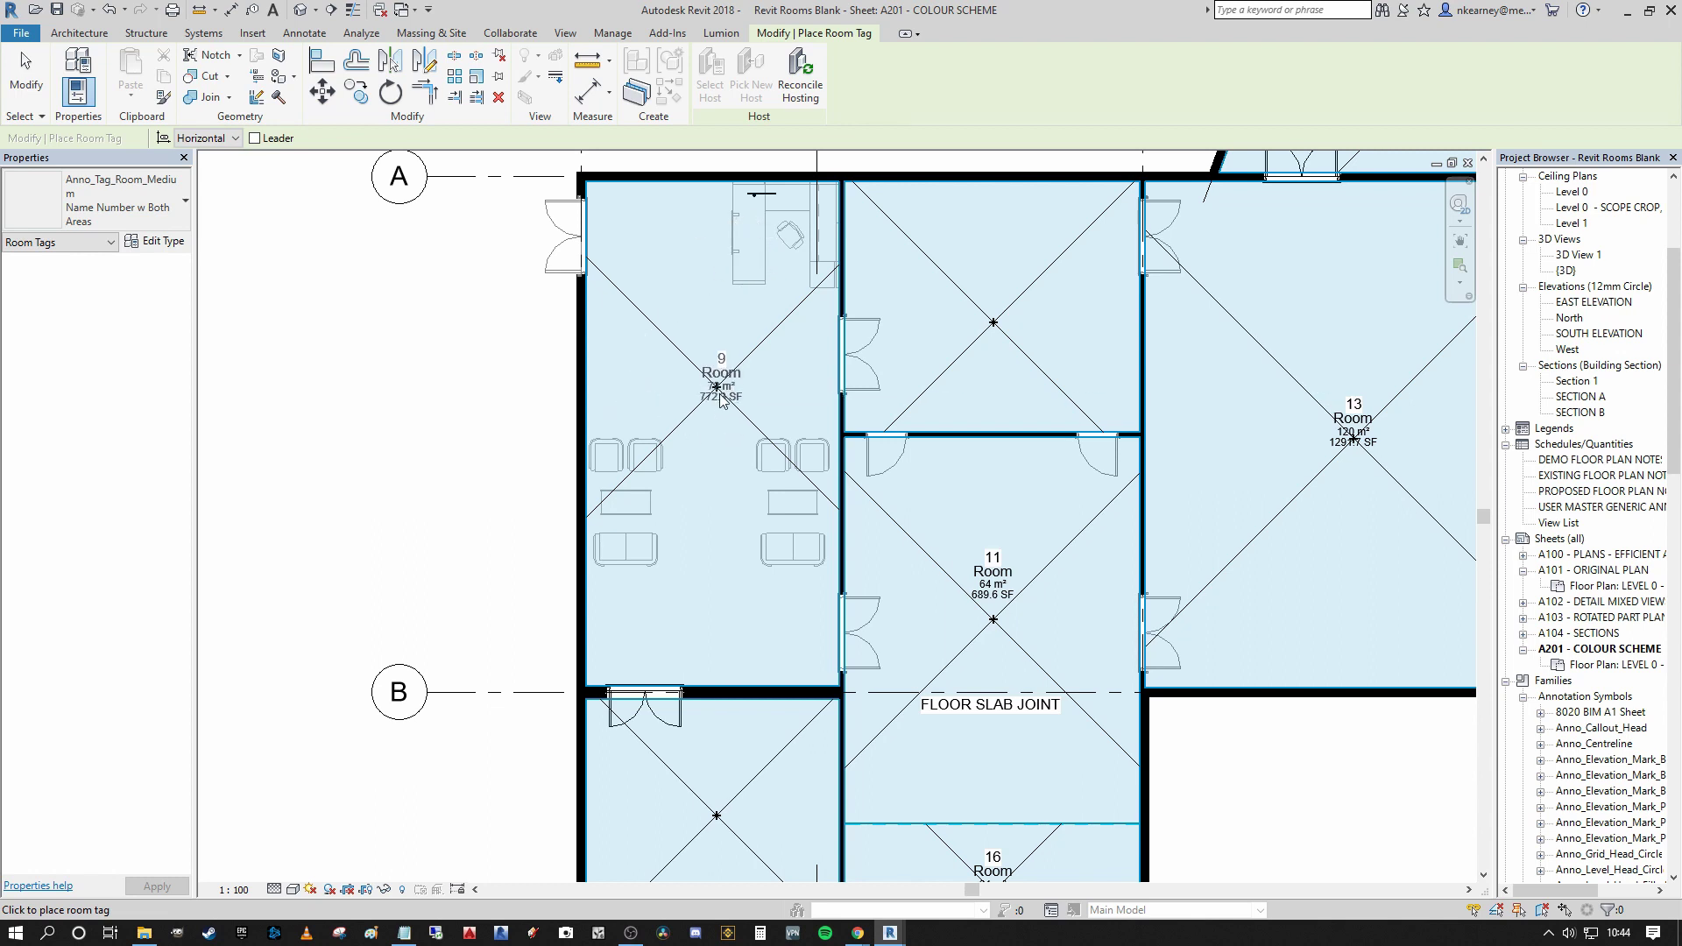
click(717, 388)
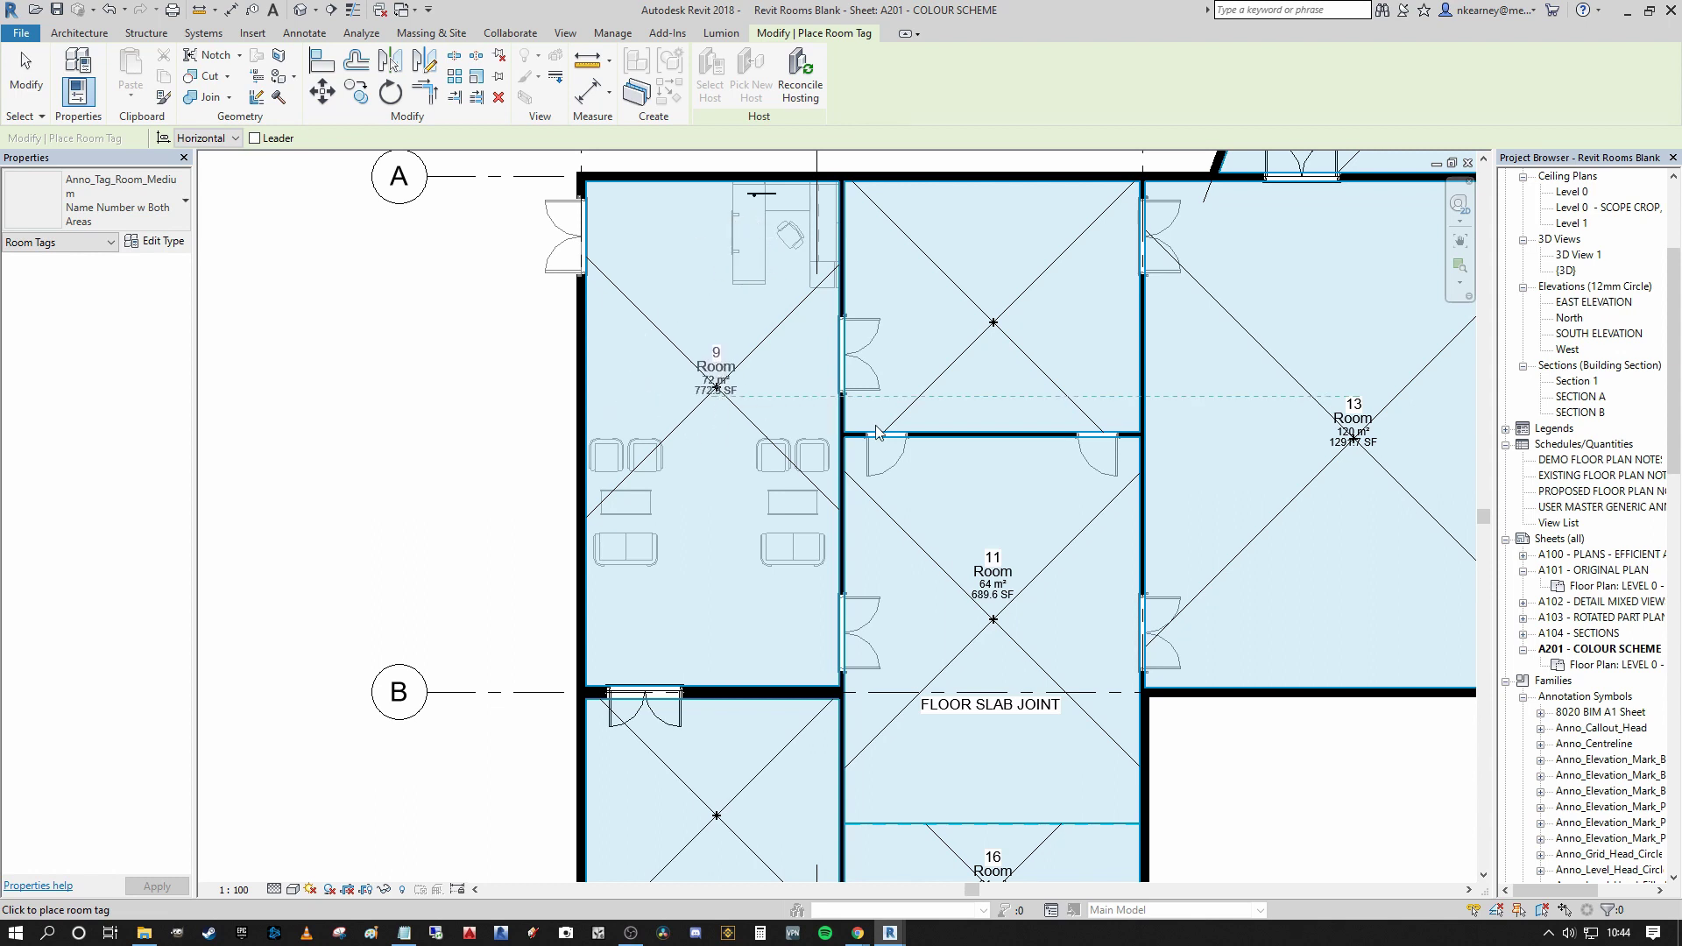
click(999, 328)
middle_drag(800, 717, 734, 701)
key(Escape)
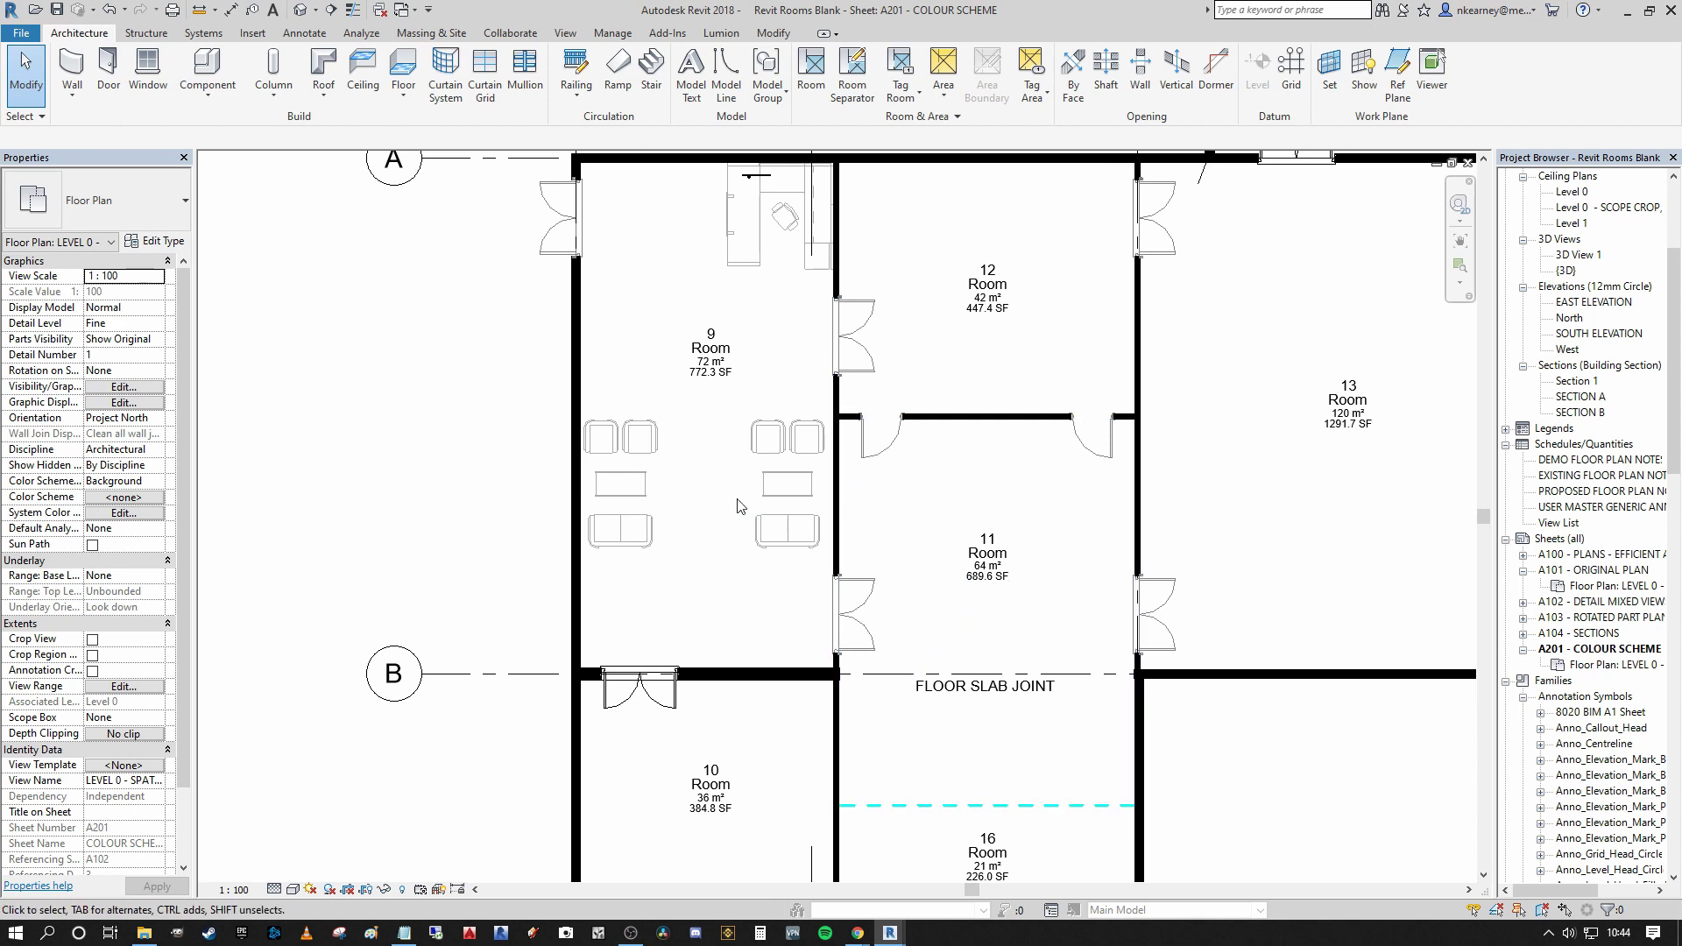
Renumber the furnished room between grids A and B as 1 and name it Entrance
scroll(732, 506, down, 4)
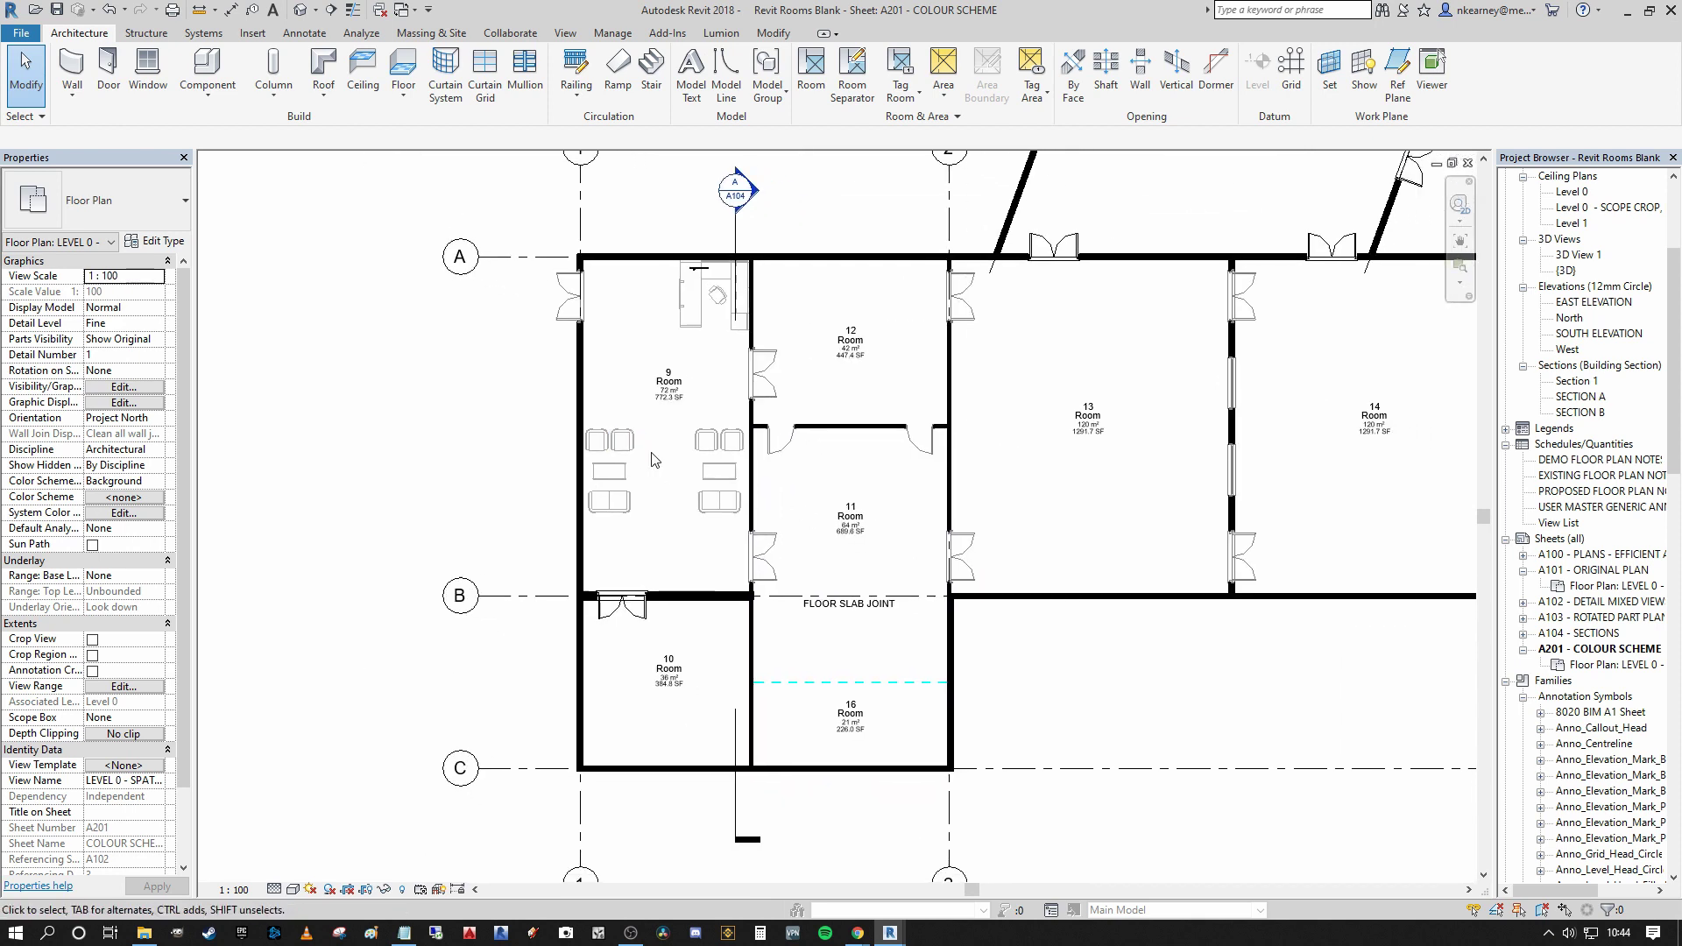
middle_drag(625, 498, 677, 502)
scroll(631, 504, up, 4)
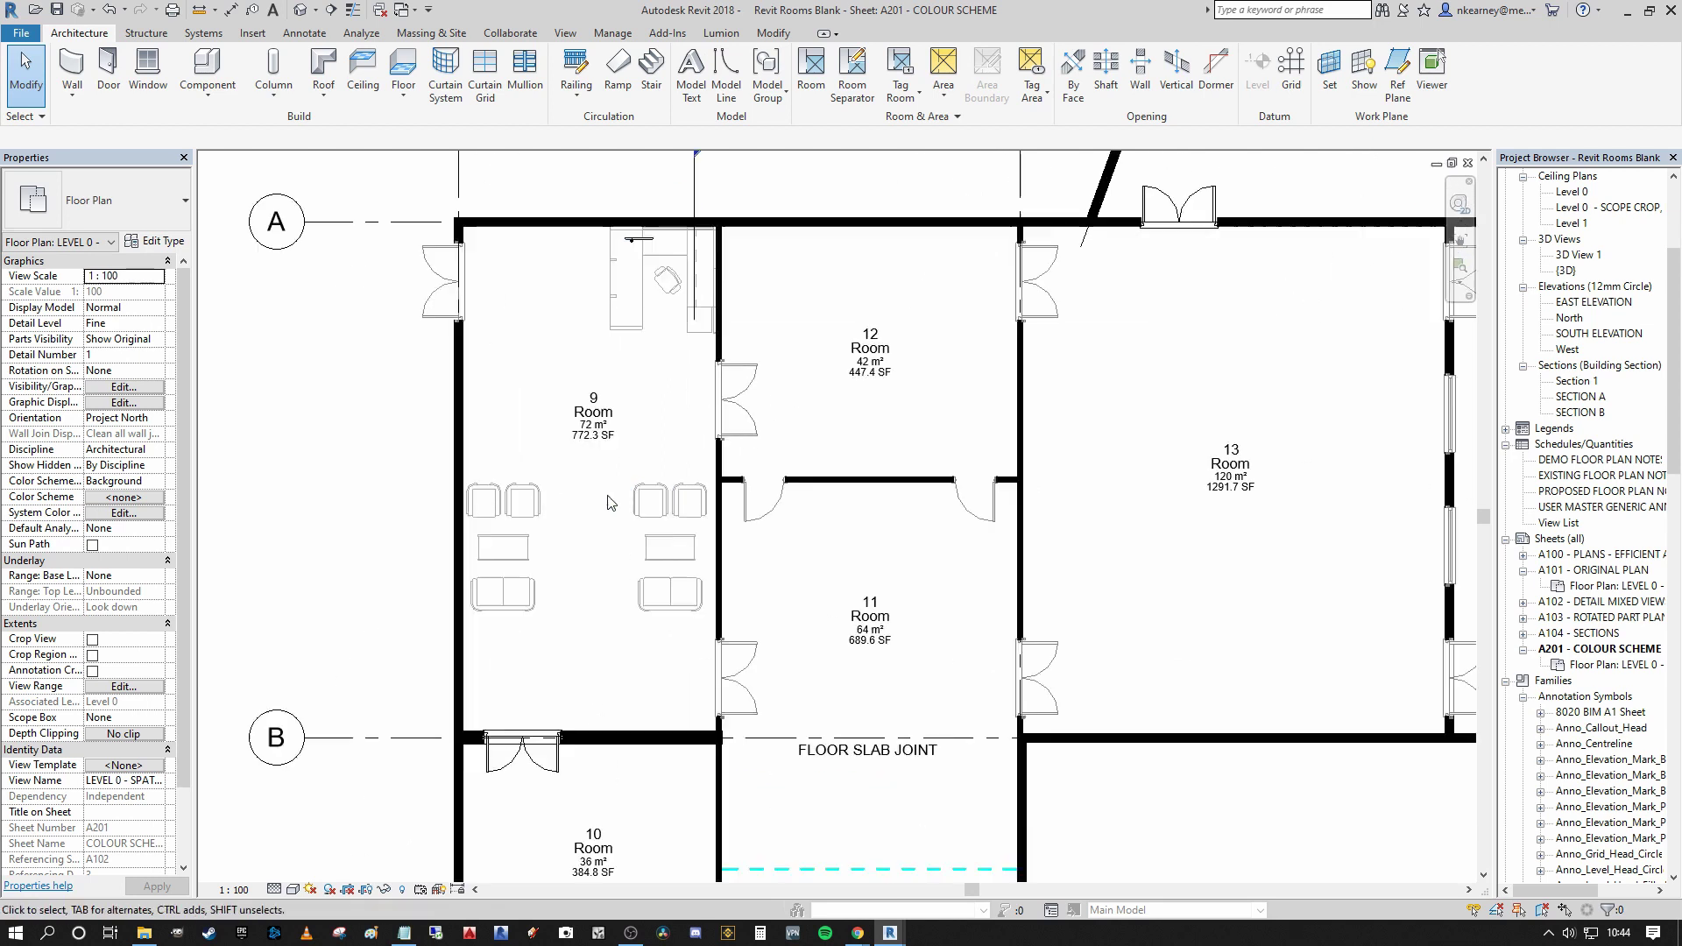
click(593, 386)
scroll(592, 386, down, 3)
scroll(593, 381, up, 3)
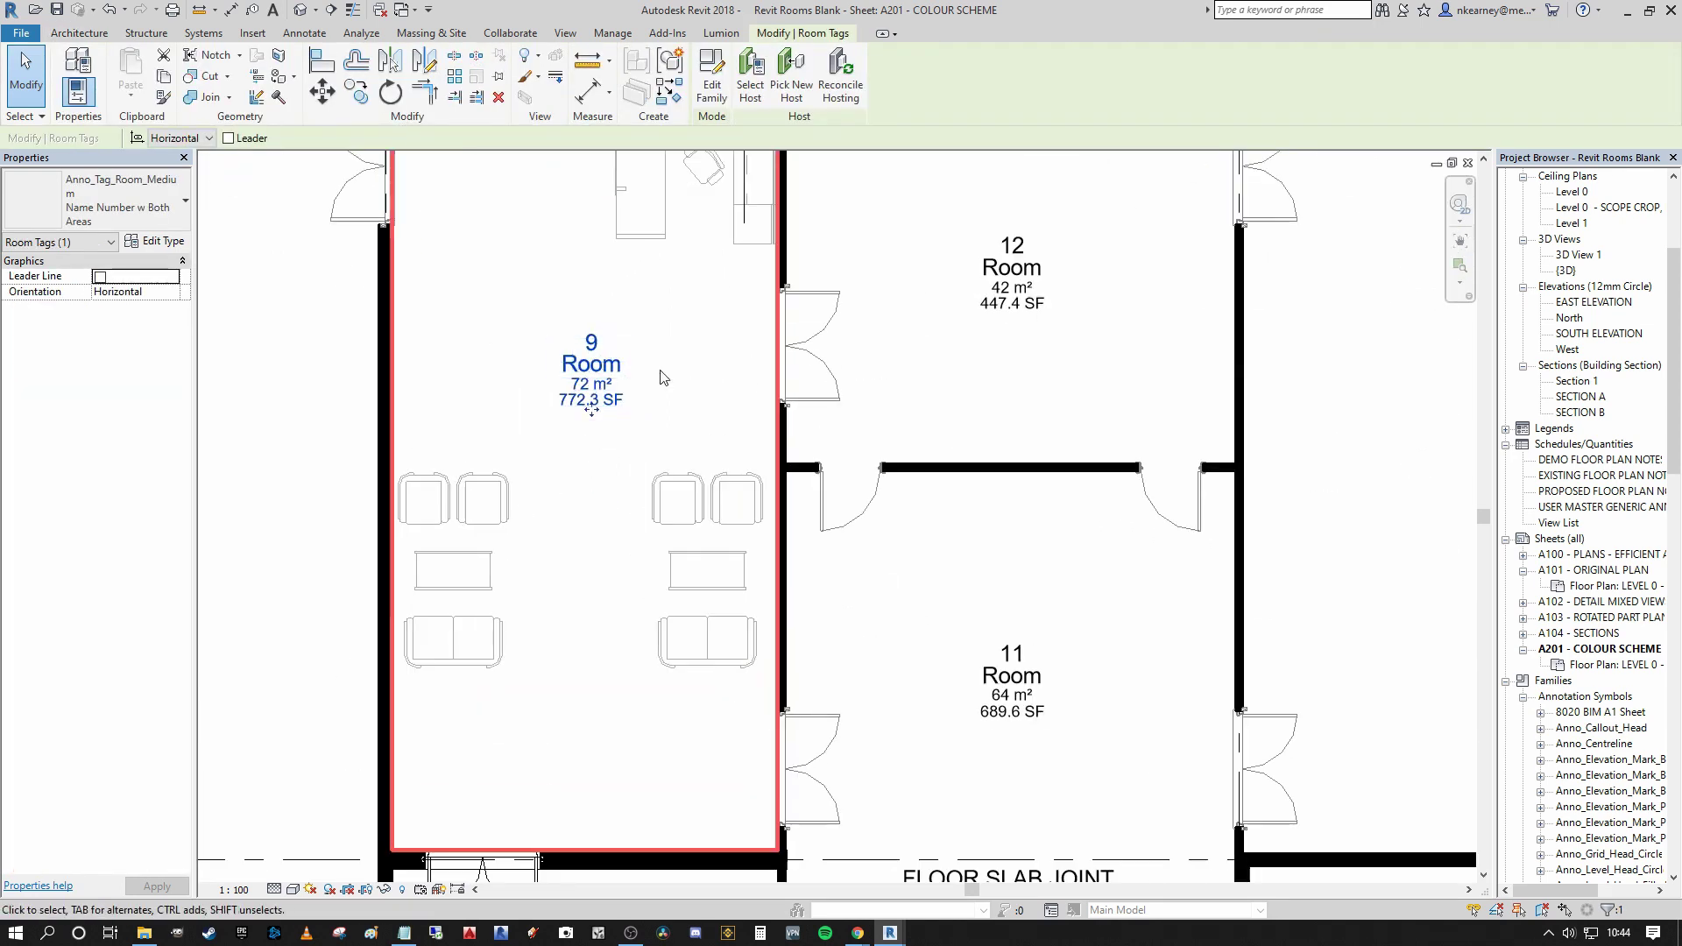
click(597, 344)
text(1)
key(Return)
click(613, 359)
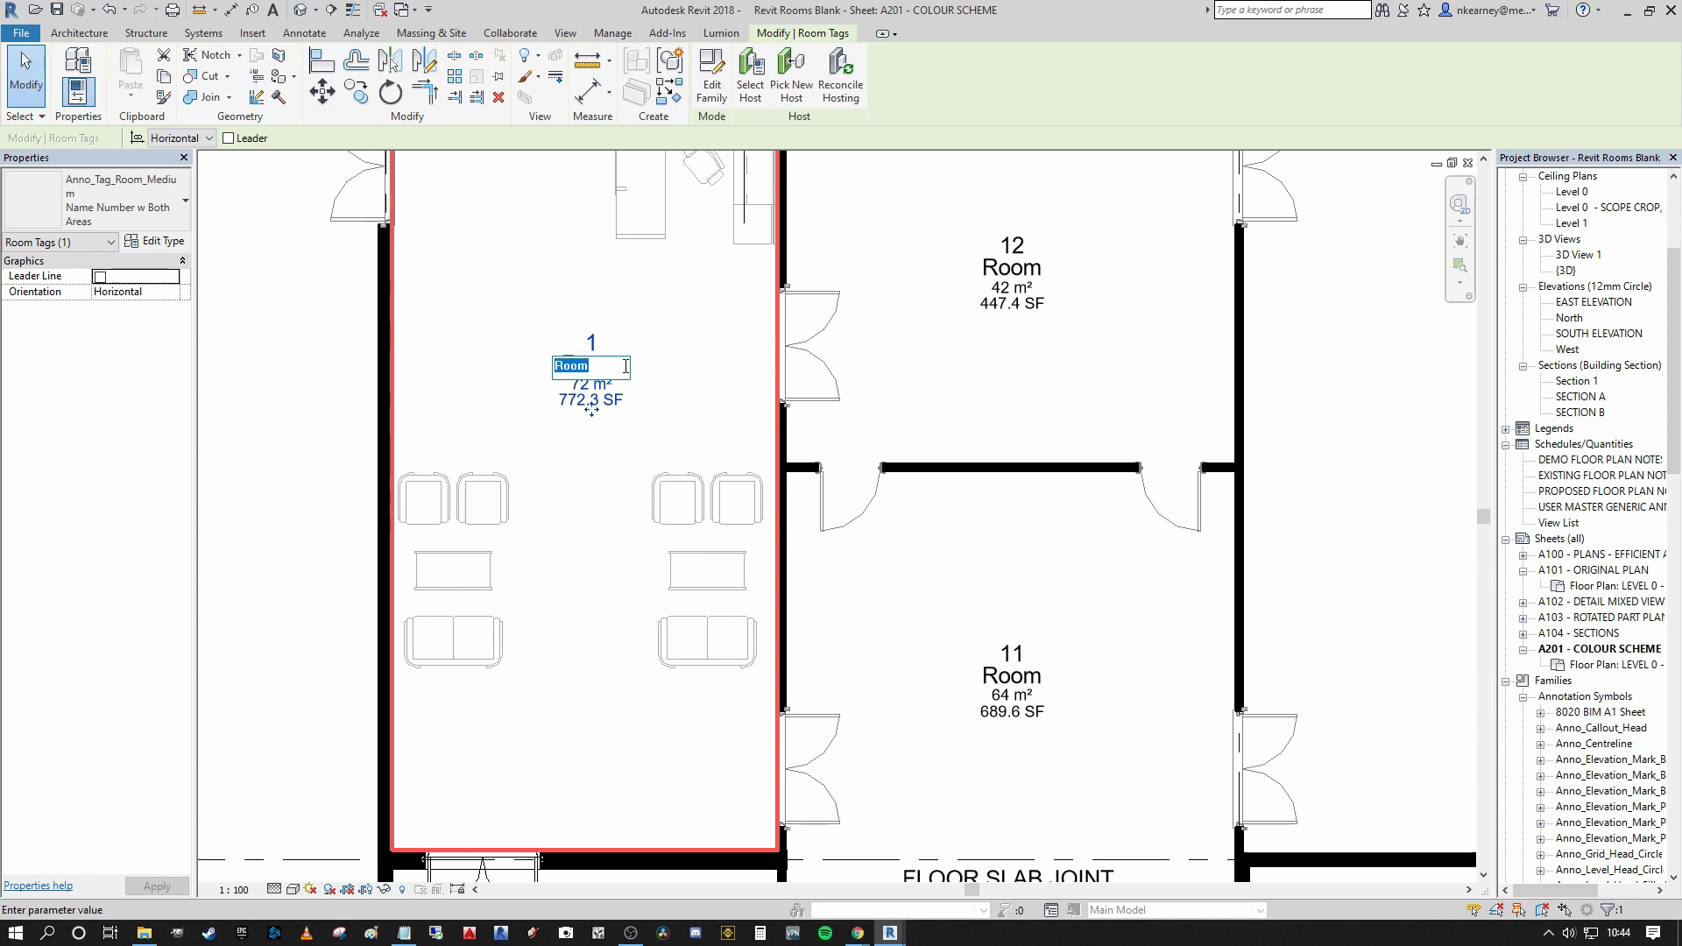
text(Entranced)
key(Return)
Renumber the room below the entrance as 2 and name it Canteen
scroll(614, 293, down, 3)
scroll(619, 559, up, 4)
click(619, 559)
text(2)
key(Return)
click(655, 586)
text(CAnte)
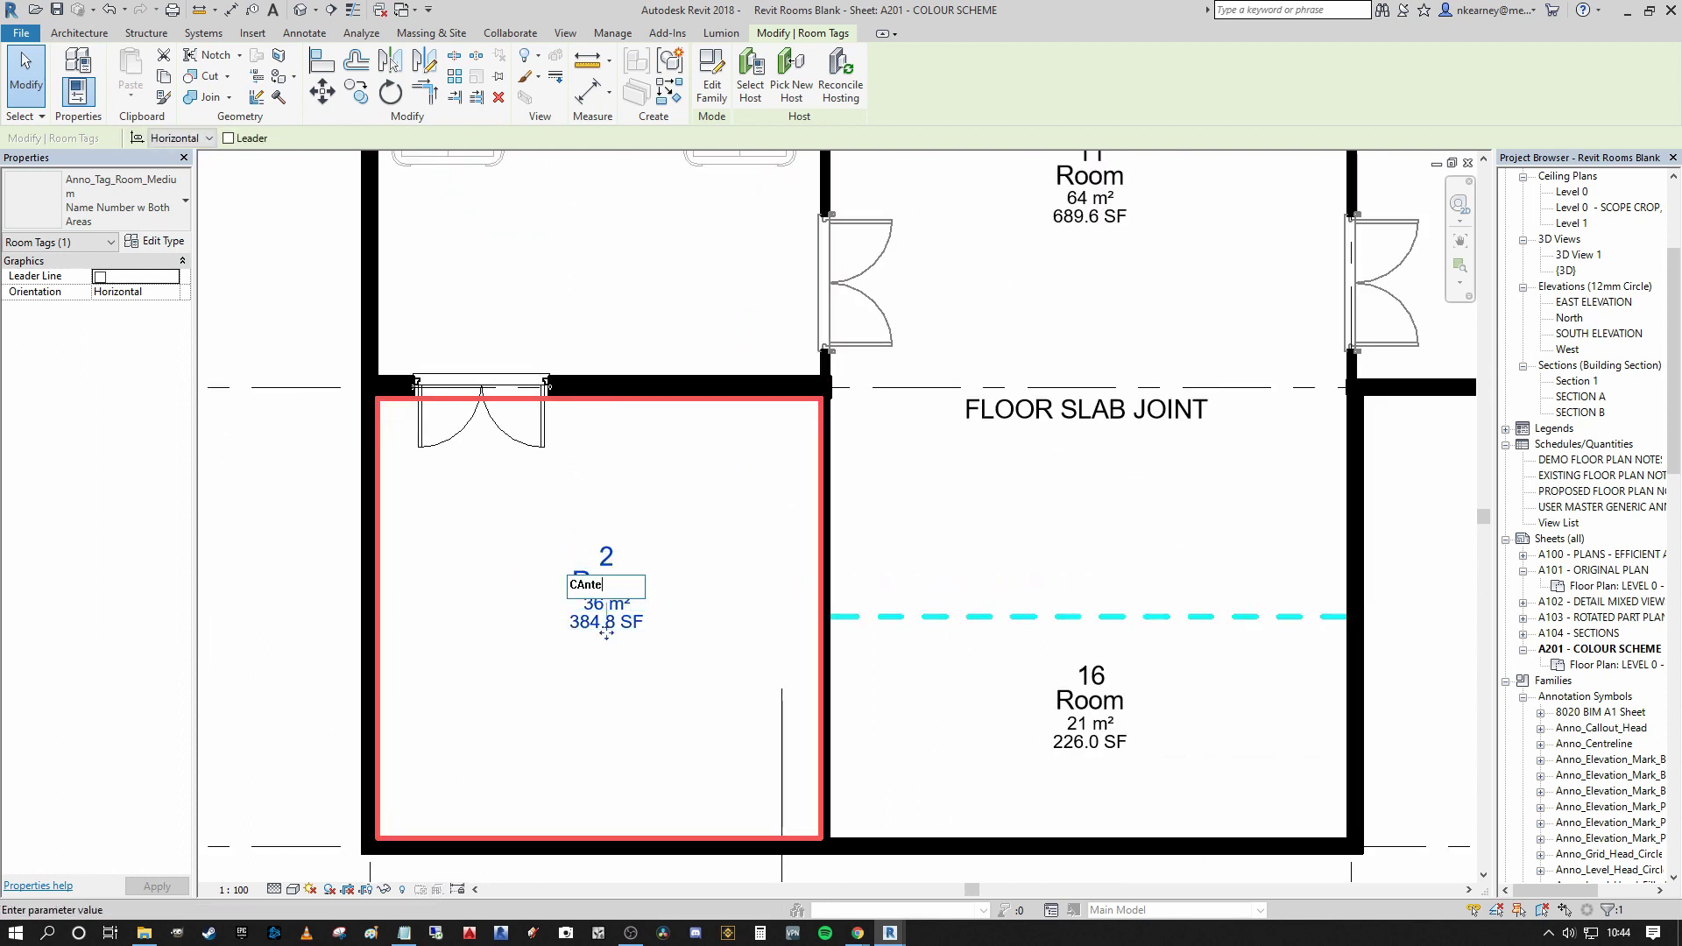
text(en)
key(Return)
Renumber the room between the separation line and grid C as 3 and name it Prep Area
scroll(644, 565, down, 3)
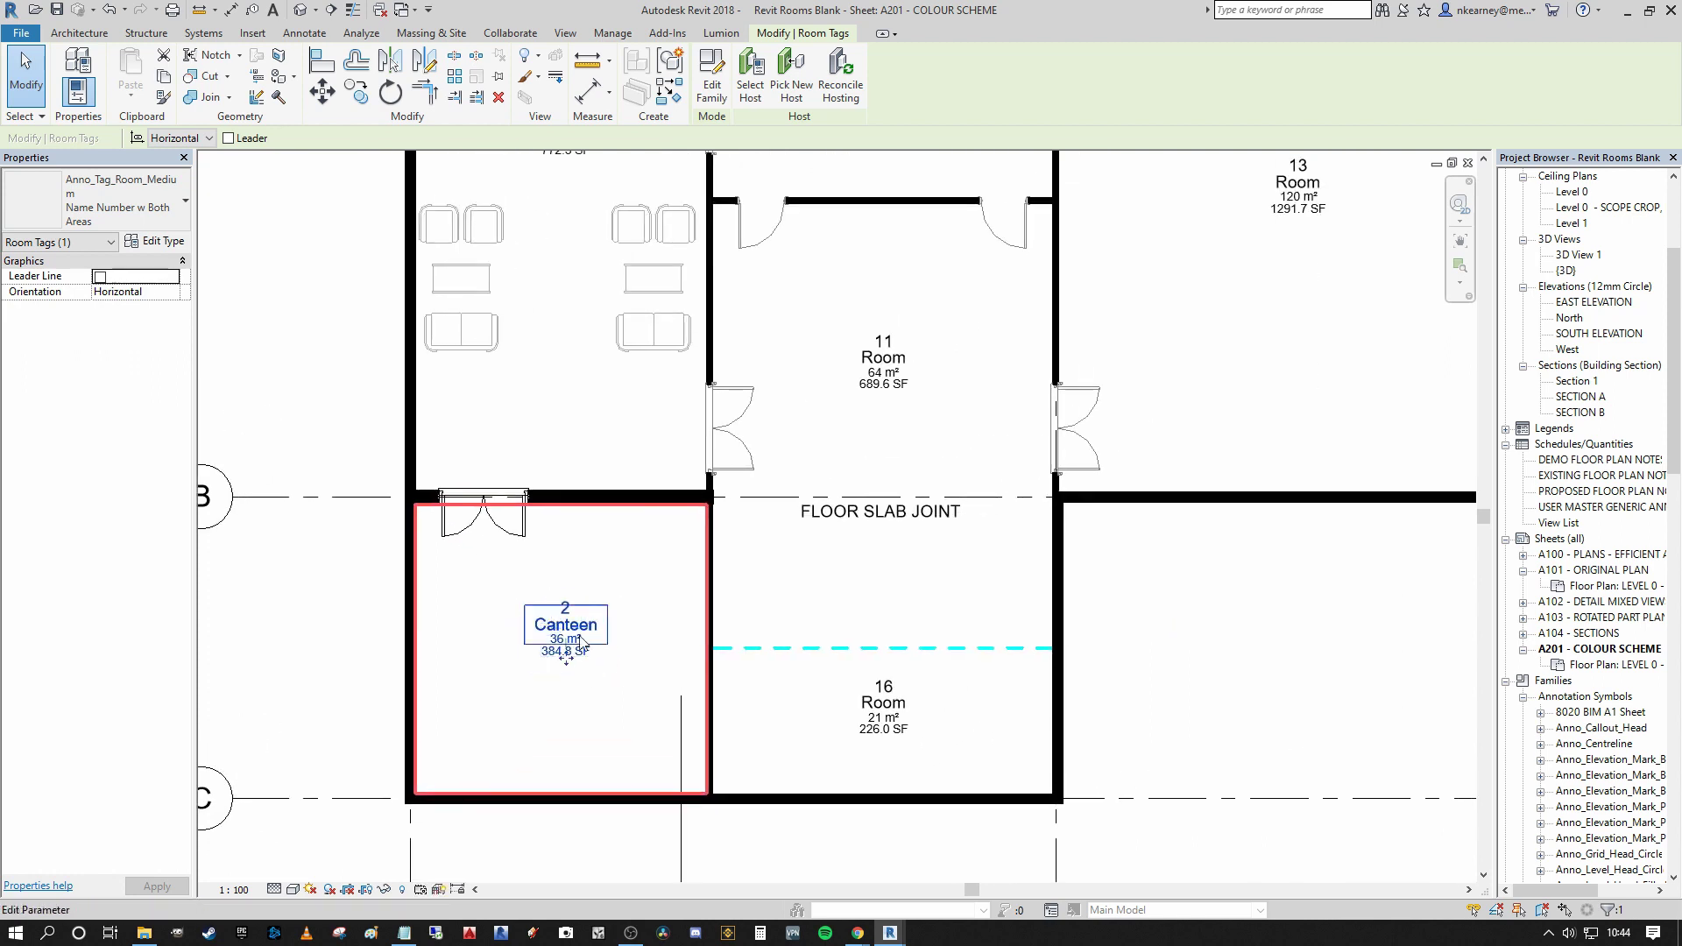
scroll(885, 692, up, 4)
click(896, 690)
click(895, 689)
text(3)
key(Return)
click(885, 706)
text(P)
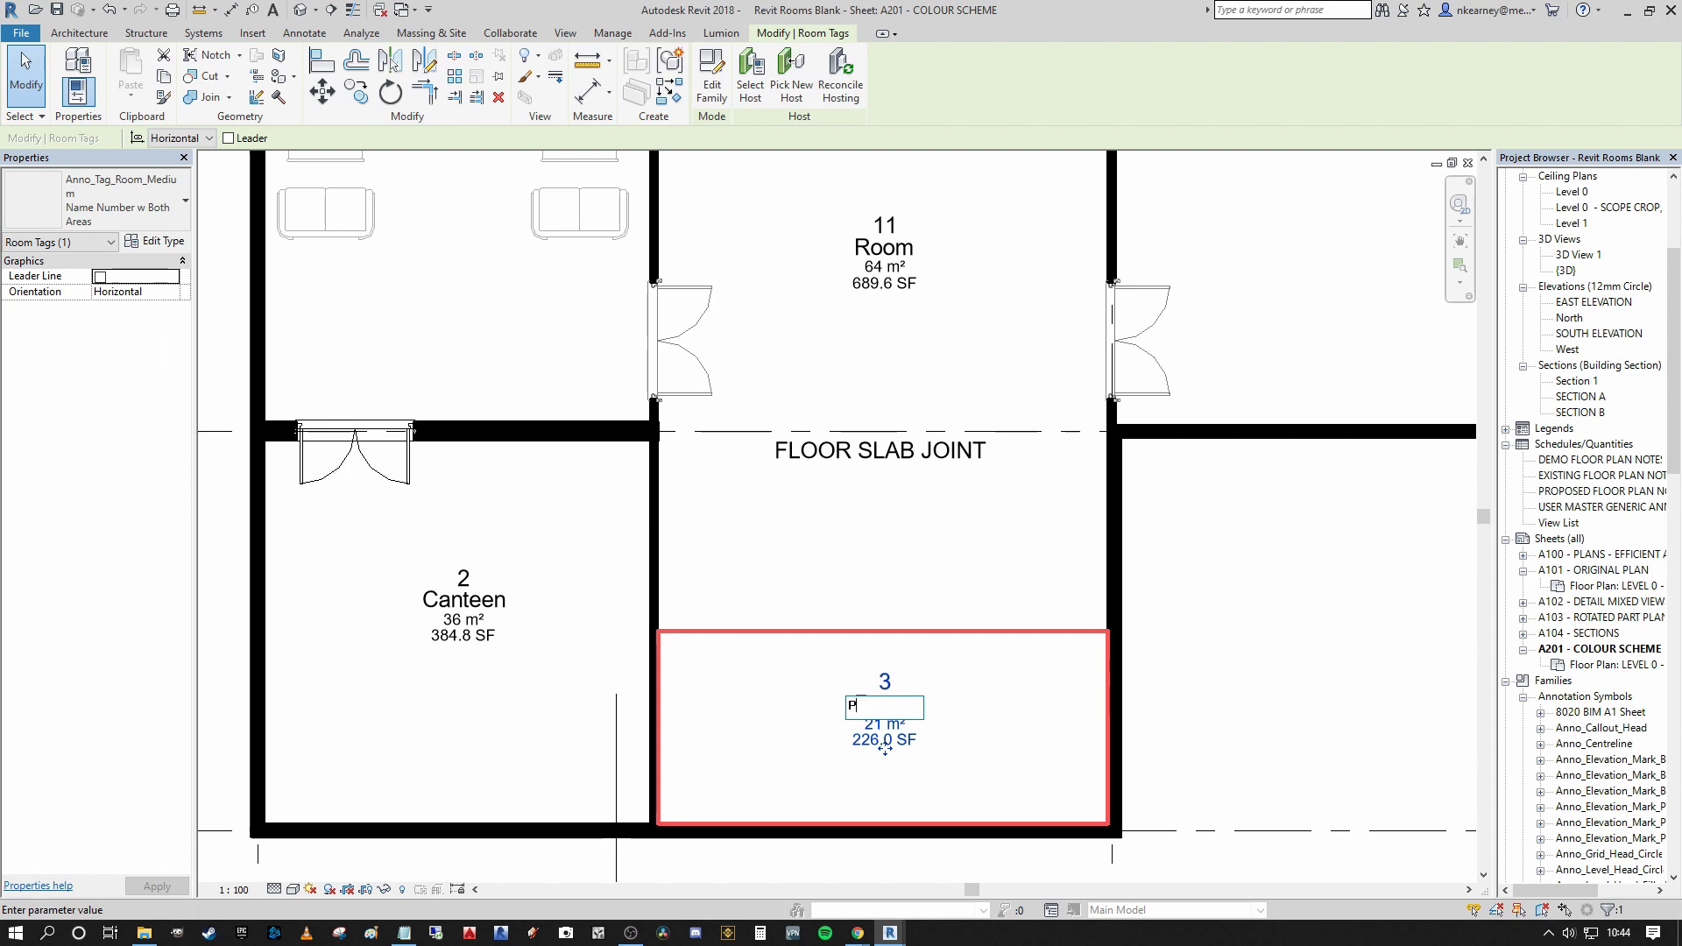
text(rep Area)
key(Return)
Renumber the room containing the floor slab joint as 4 and name it Prod Room
middle_drag(1032, 637, 964, 823)
click(818, 419)
click(819, 416)
text(4)
key(Return)
click(842, 433)
text(proc)
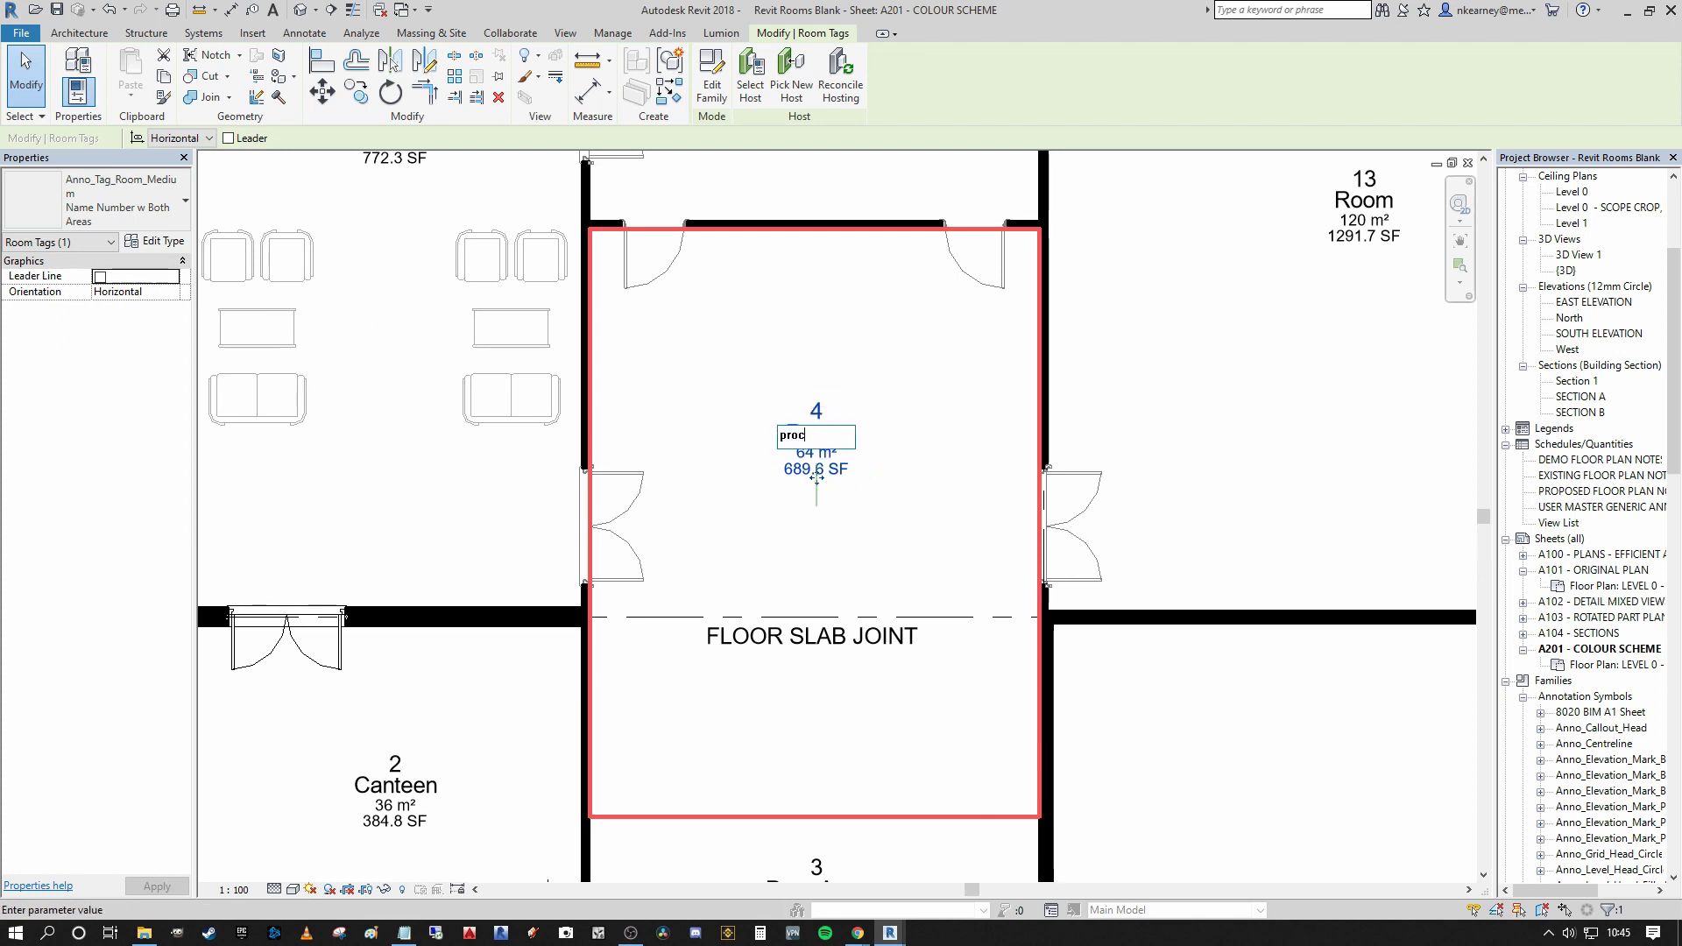
text(Prd)
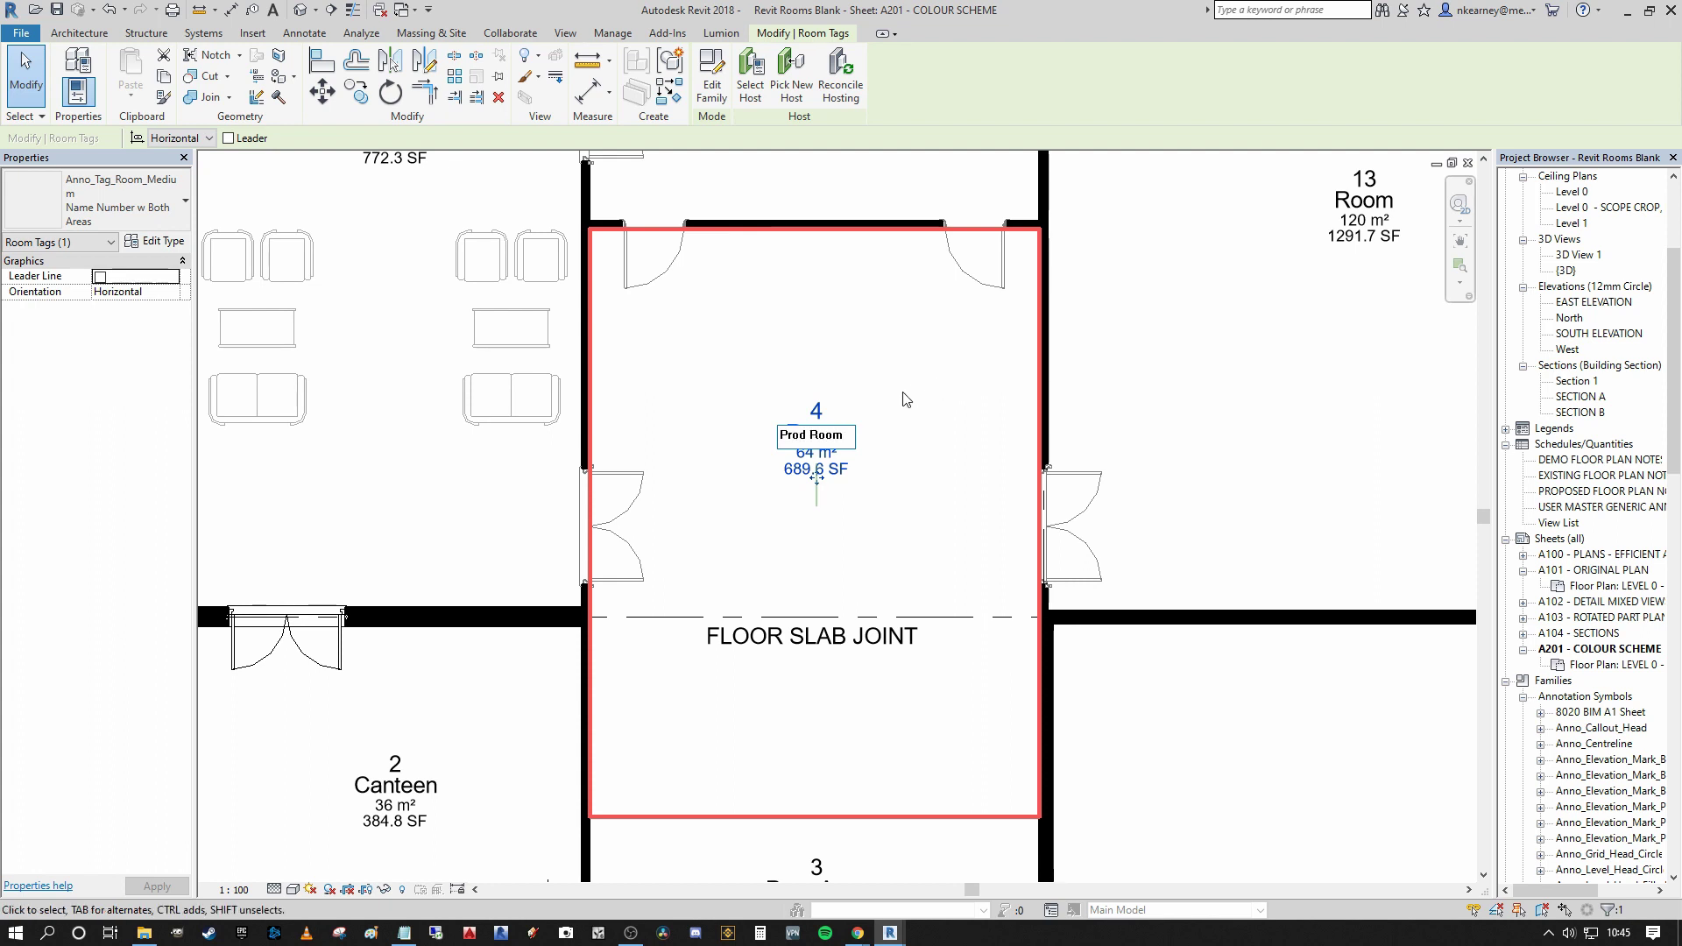
key(Return)
Enter Lab as the room number in the tag of the room above Prod Room
scroll(906, 406, down, 2)
scroll(877, 219, up, 3)
click(732, 280)
click(733, 280)
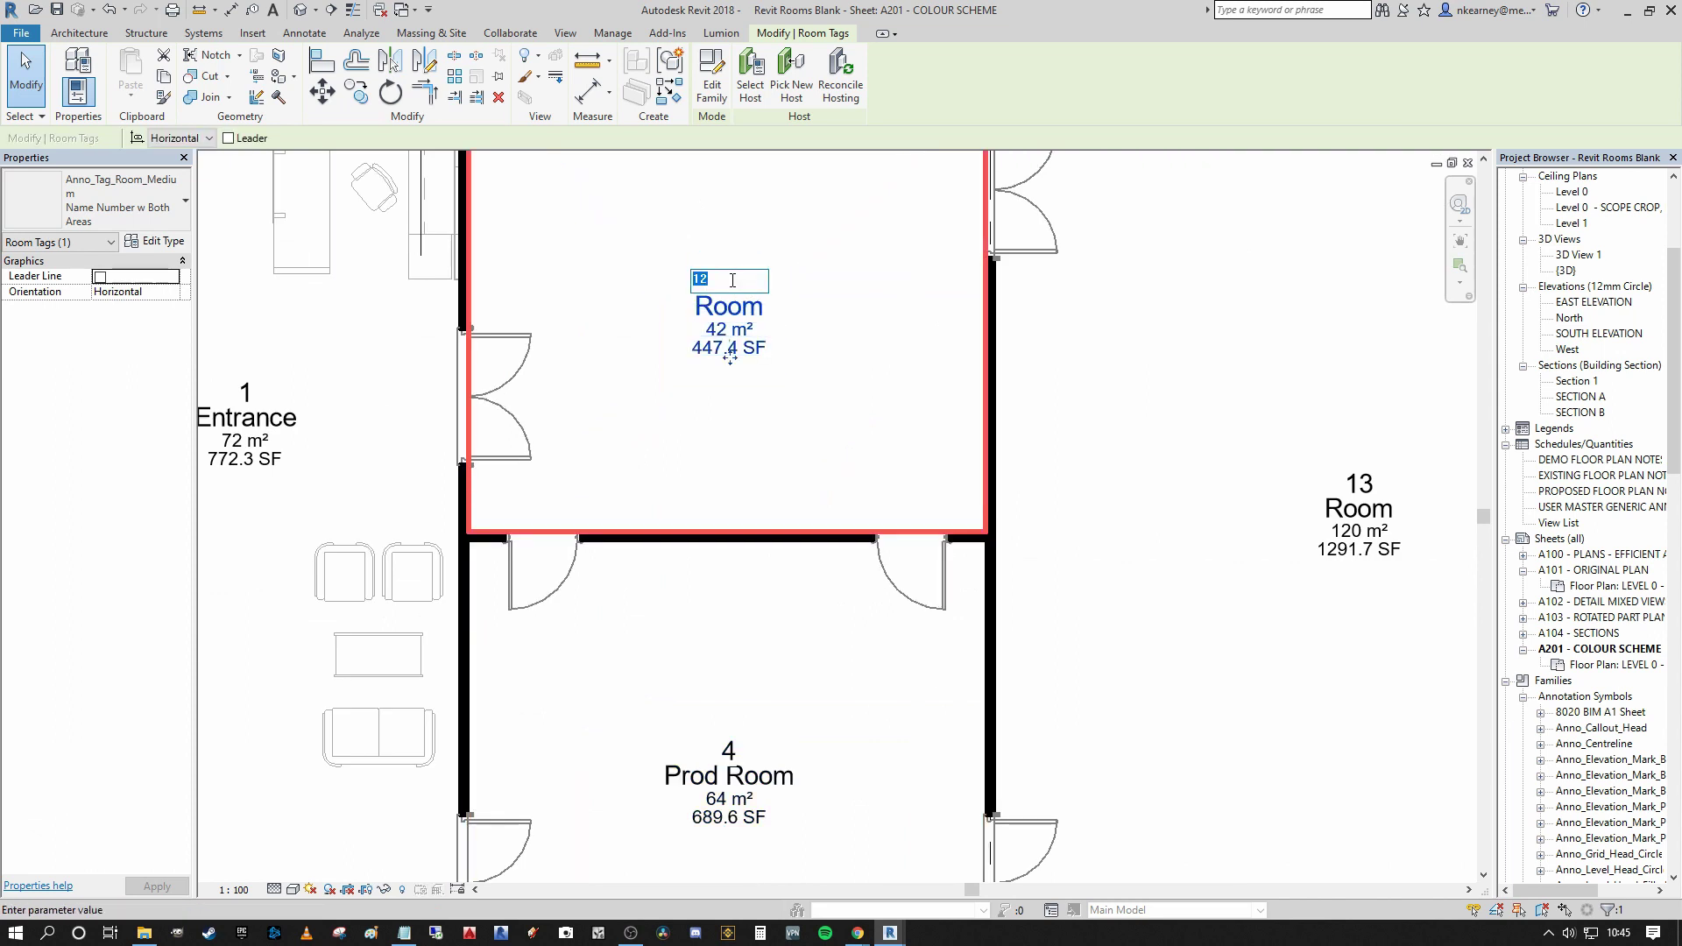
key(Return)
scroll(1096, 473, up, 1)
click(1083, 509)
click(1097, 469)
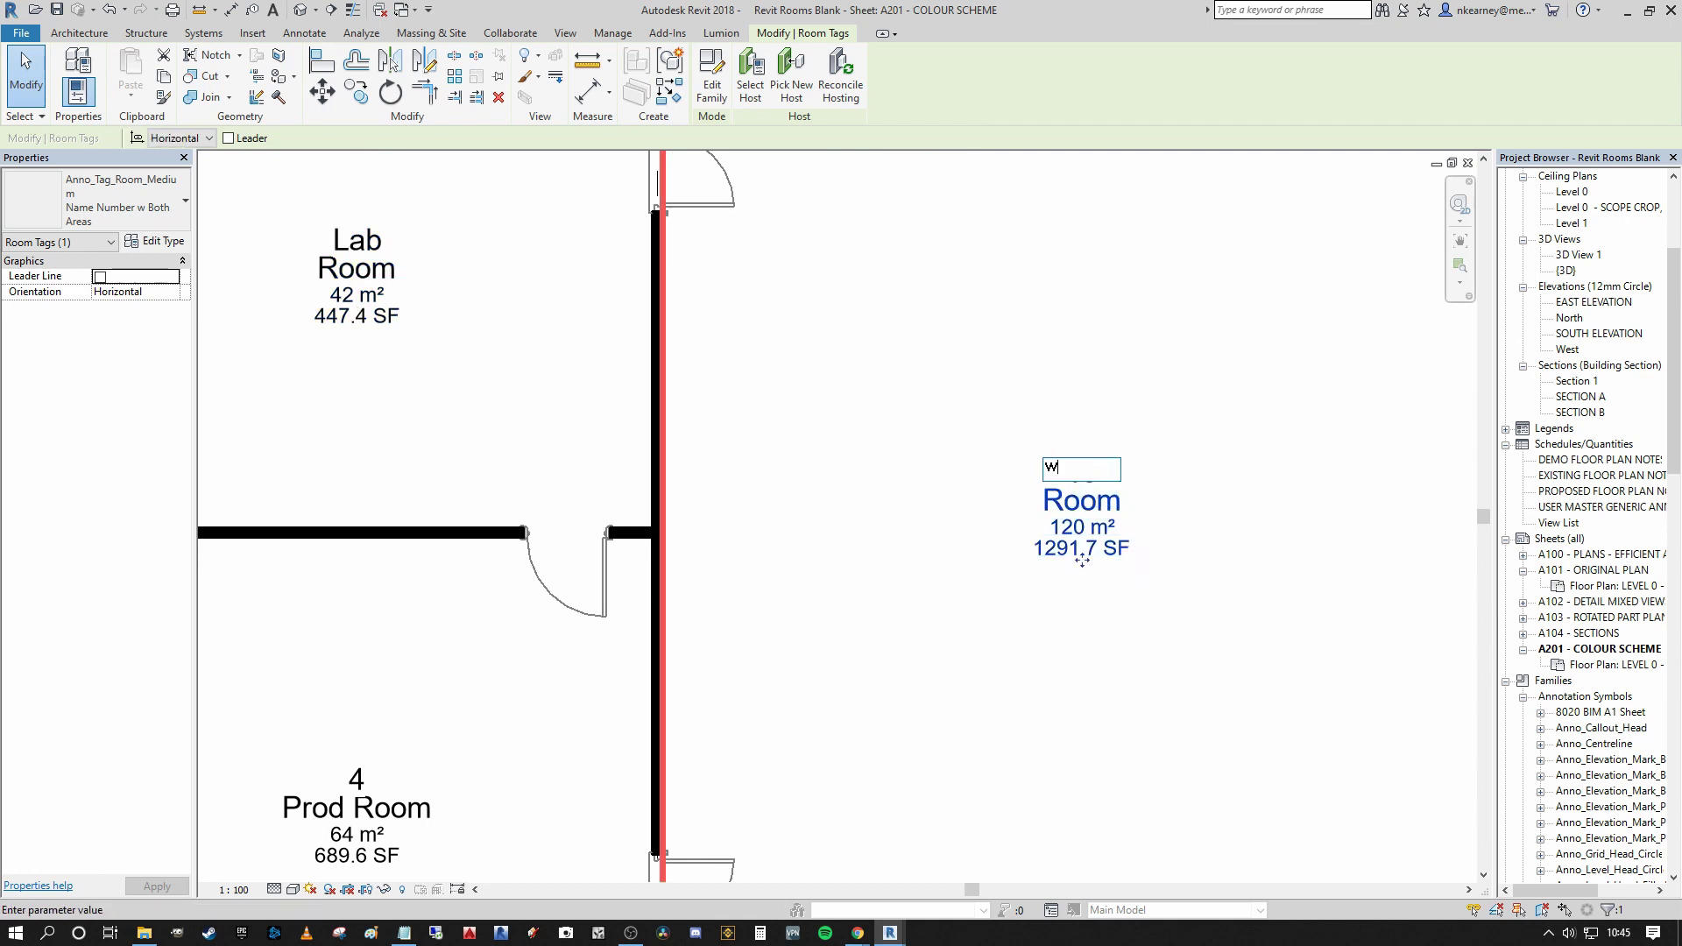
text(Warehouse 1)
key(BackSpace)
key(BackSpace)
key(BackSpace)
key(BackSpace)
key(BackSpace)
key(BackSpace)
key(BackSpace)
key(BackSpace)
key(BackSpace)
key(BackSpace)
key(BackSpace)
key(Return)
Name the large room directly east of the lab Warehouse 1
scroll(1235, 429, down, 2)
scroll(1135, 480, up, 2)
click(1135, 480)
text(WAre)
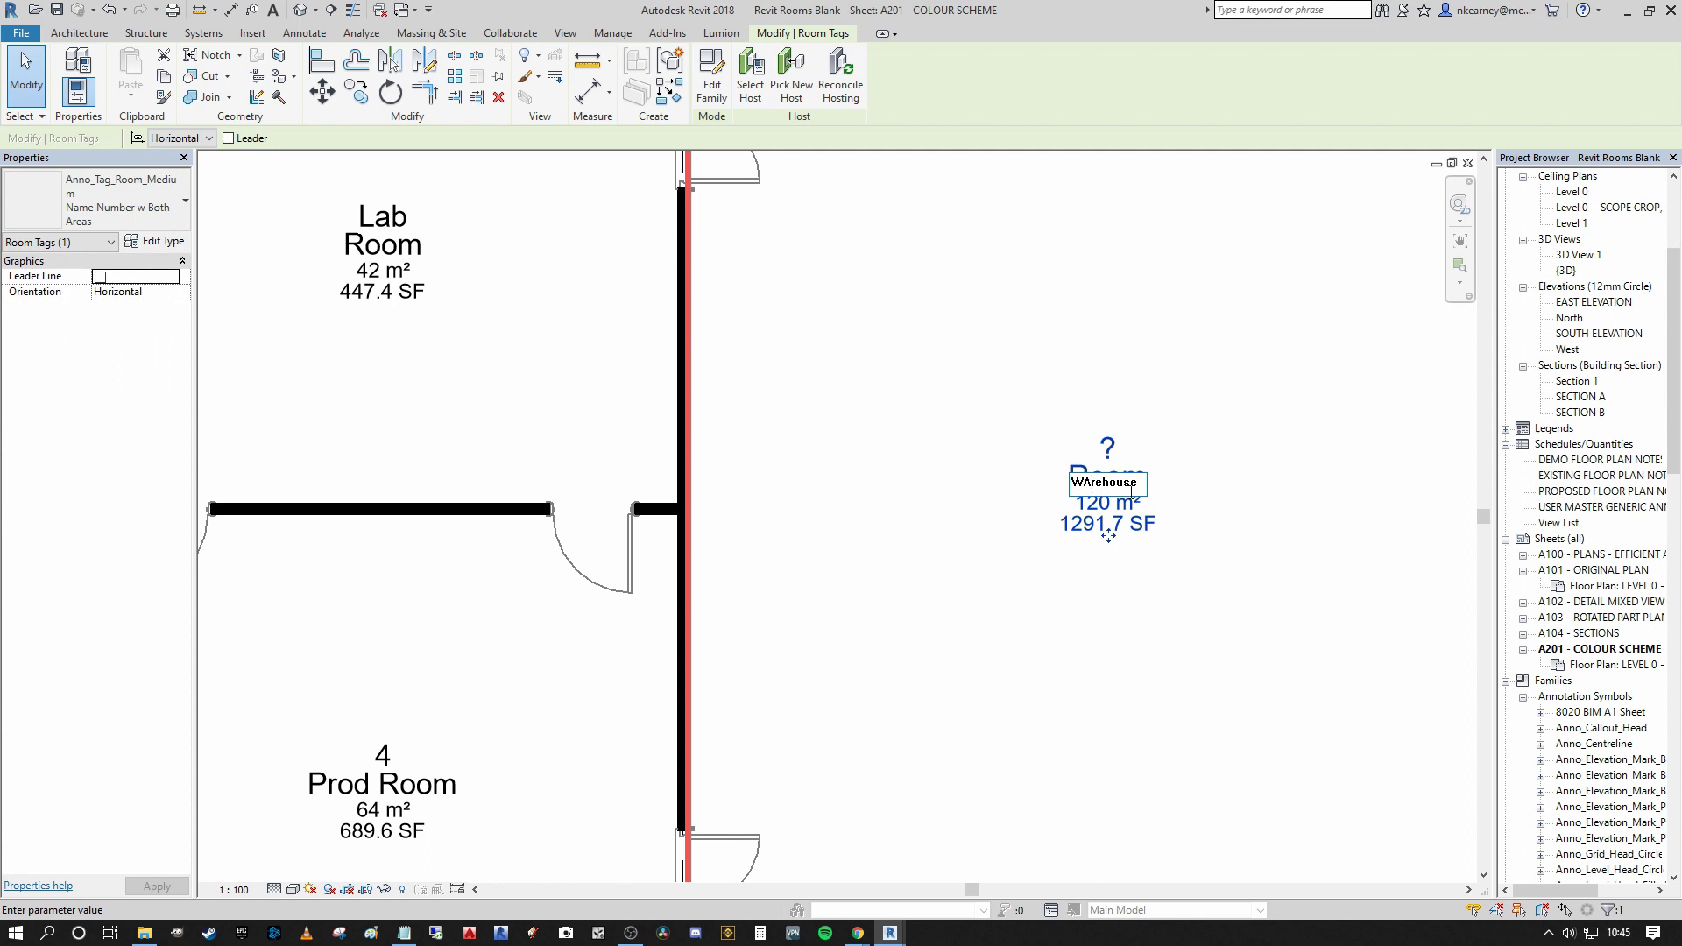
text( 1)
key(Return)
Set the room number above Prod Room to 5 and its room name to Lab
scroll(1130, 482, down, 2)
scroll(622, 298, up, 4)
click(618, 294)
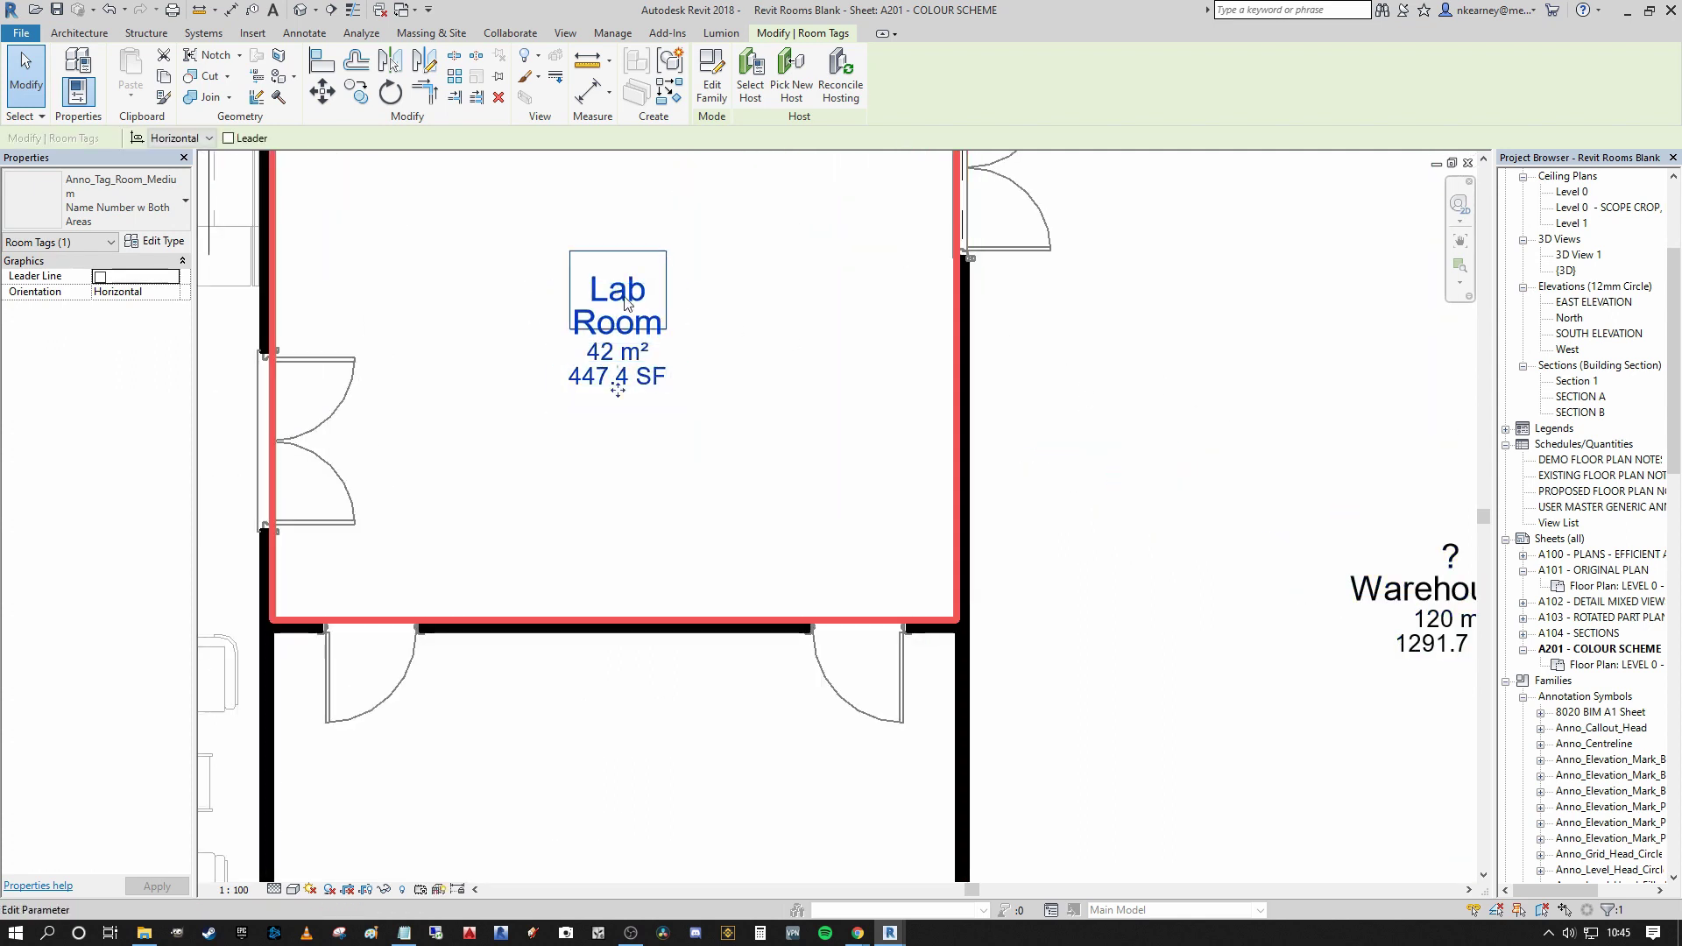
scroll(622, 303, down, 3)
scroll(653, 417, up, 3)
click(646, 439)
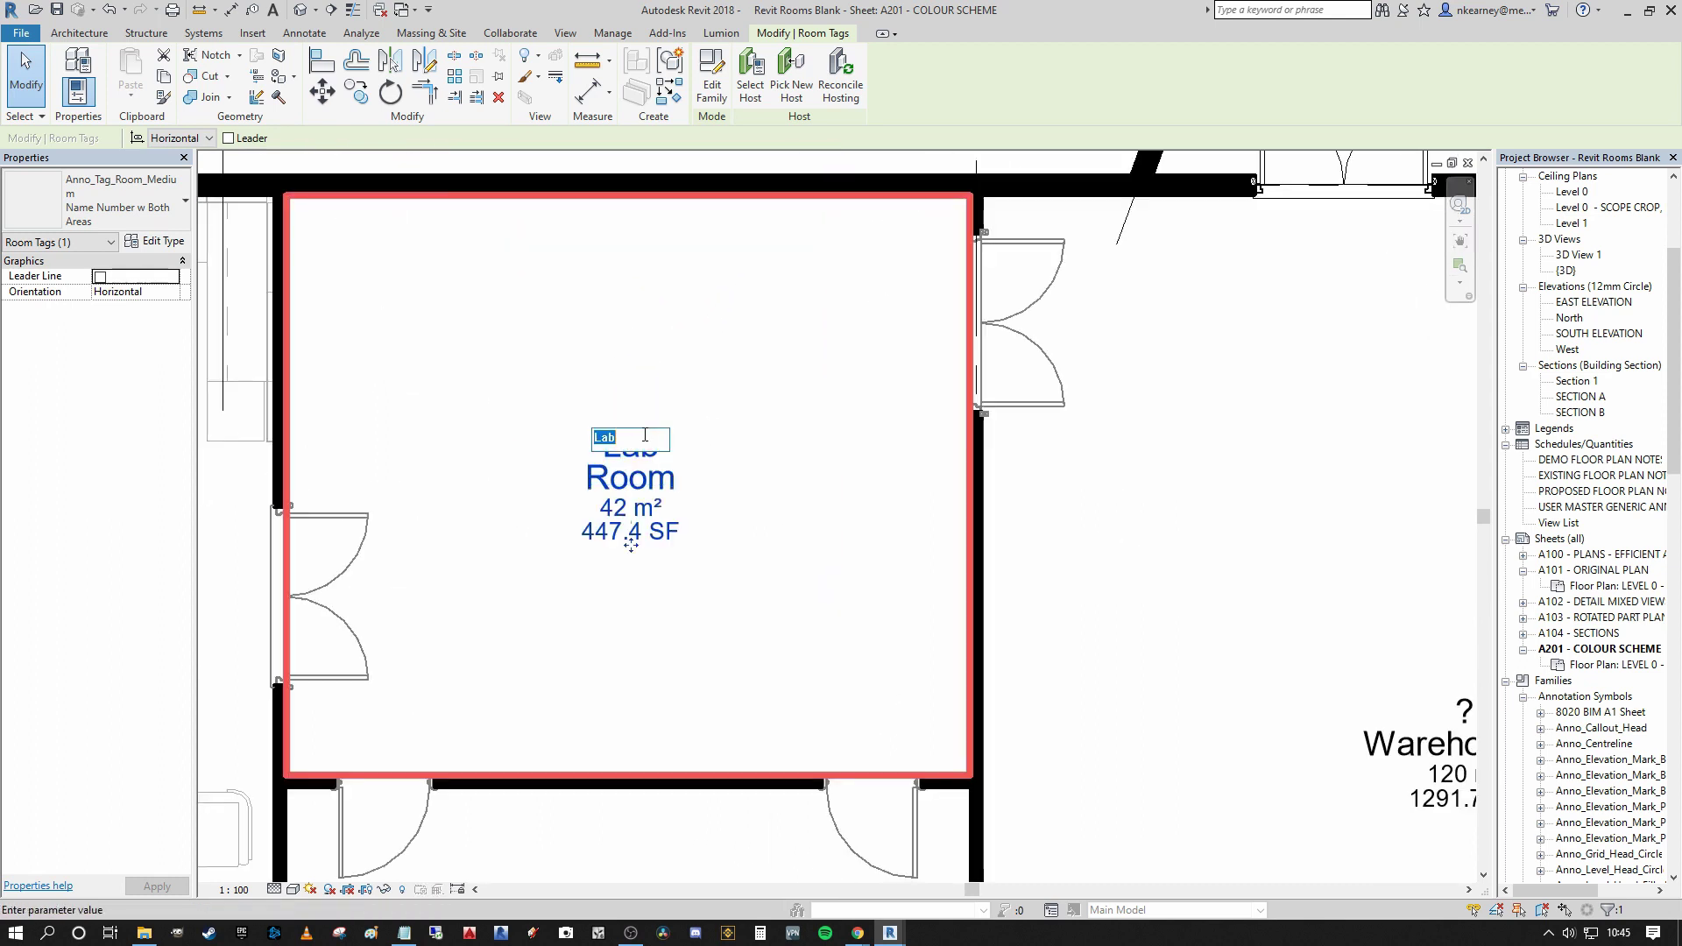
text(5)
key(Return)
click(670, 482)
text(La)
key(Return)
Set the room number of Warehouse 1 to 6
scroll(748, 324, down, 2)
middle_drag(1221, 578, 837, 467)
click(834, 466)
text(6)
key(Return)
Renumber the large room beside Warehouse 1 as 7 and name it Warehouse 2
scroll(954, 447, down, 1)
middle_drag(1333, 500, 971, 478)
click(1064, 451)
click(1067, 446)
text(7)
click(1094, 465)
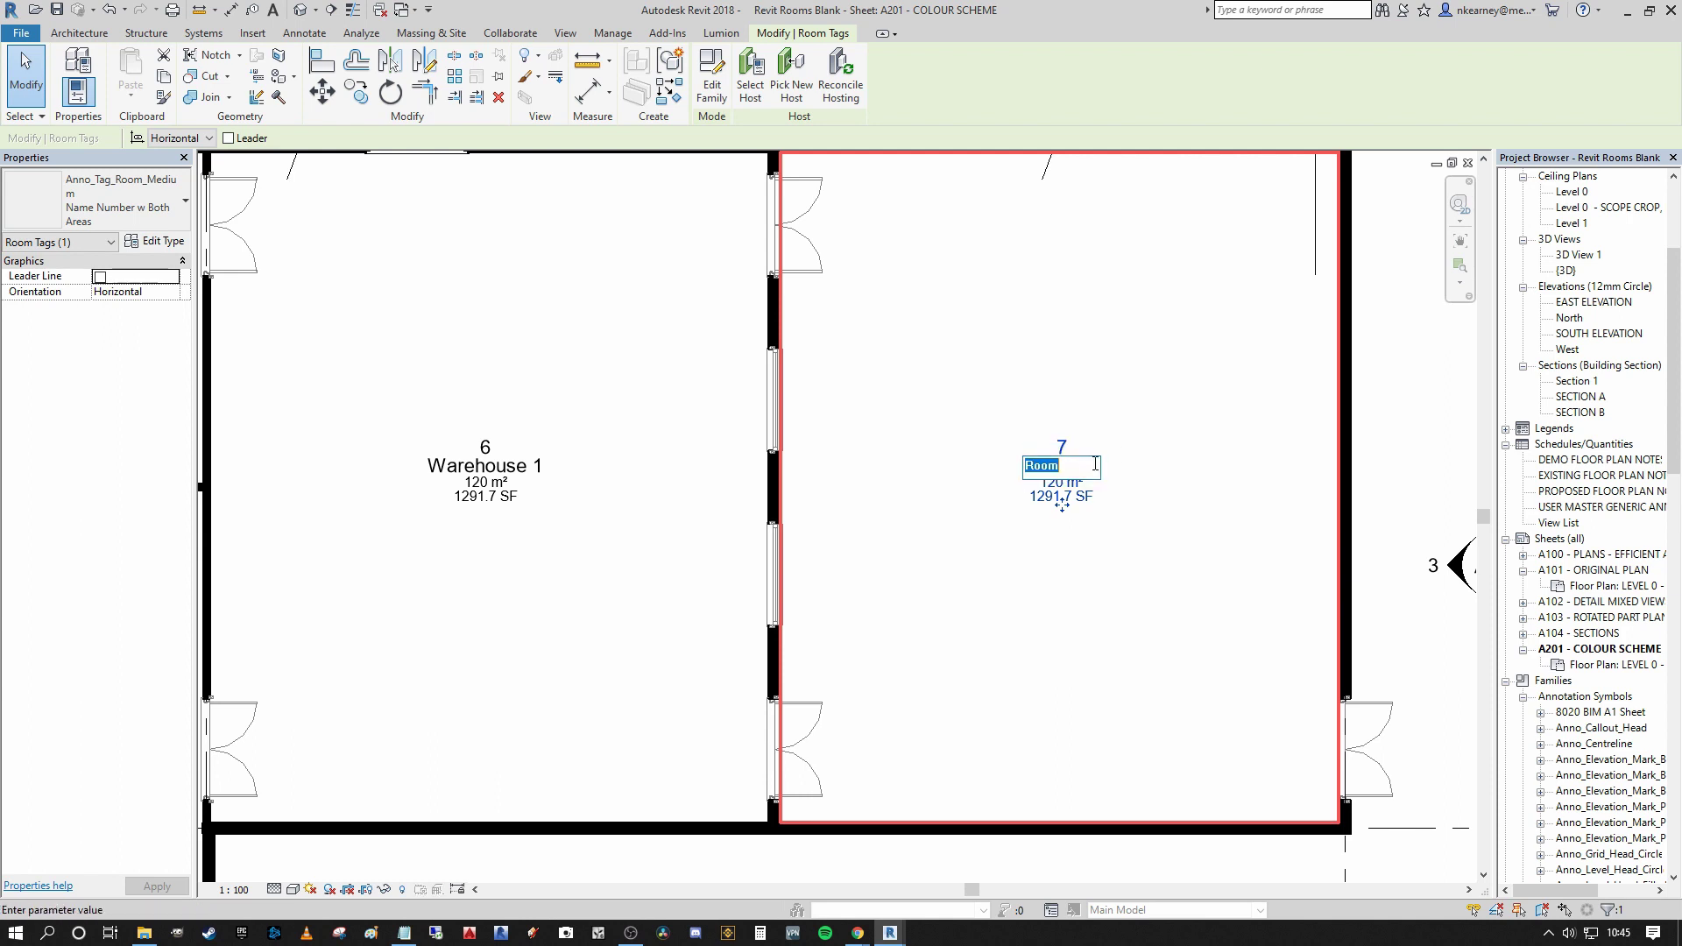
text(WArehouse 2)
click(1090, 342)
Renumber the angled room above the warehouses as 8 and name it Distribution
scroll(1007, 298, down, 3)
scroll(911, 263, up, 3)
click(895, 245)
click(897, 238)
text(8)
click(888, 264)
click(887, 260)
text(Distribu)
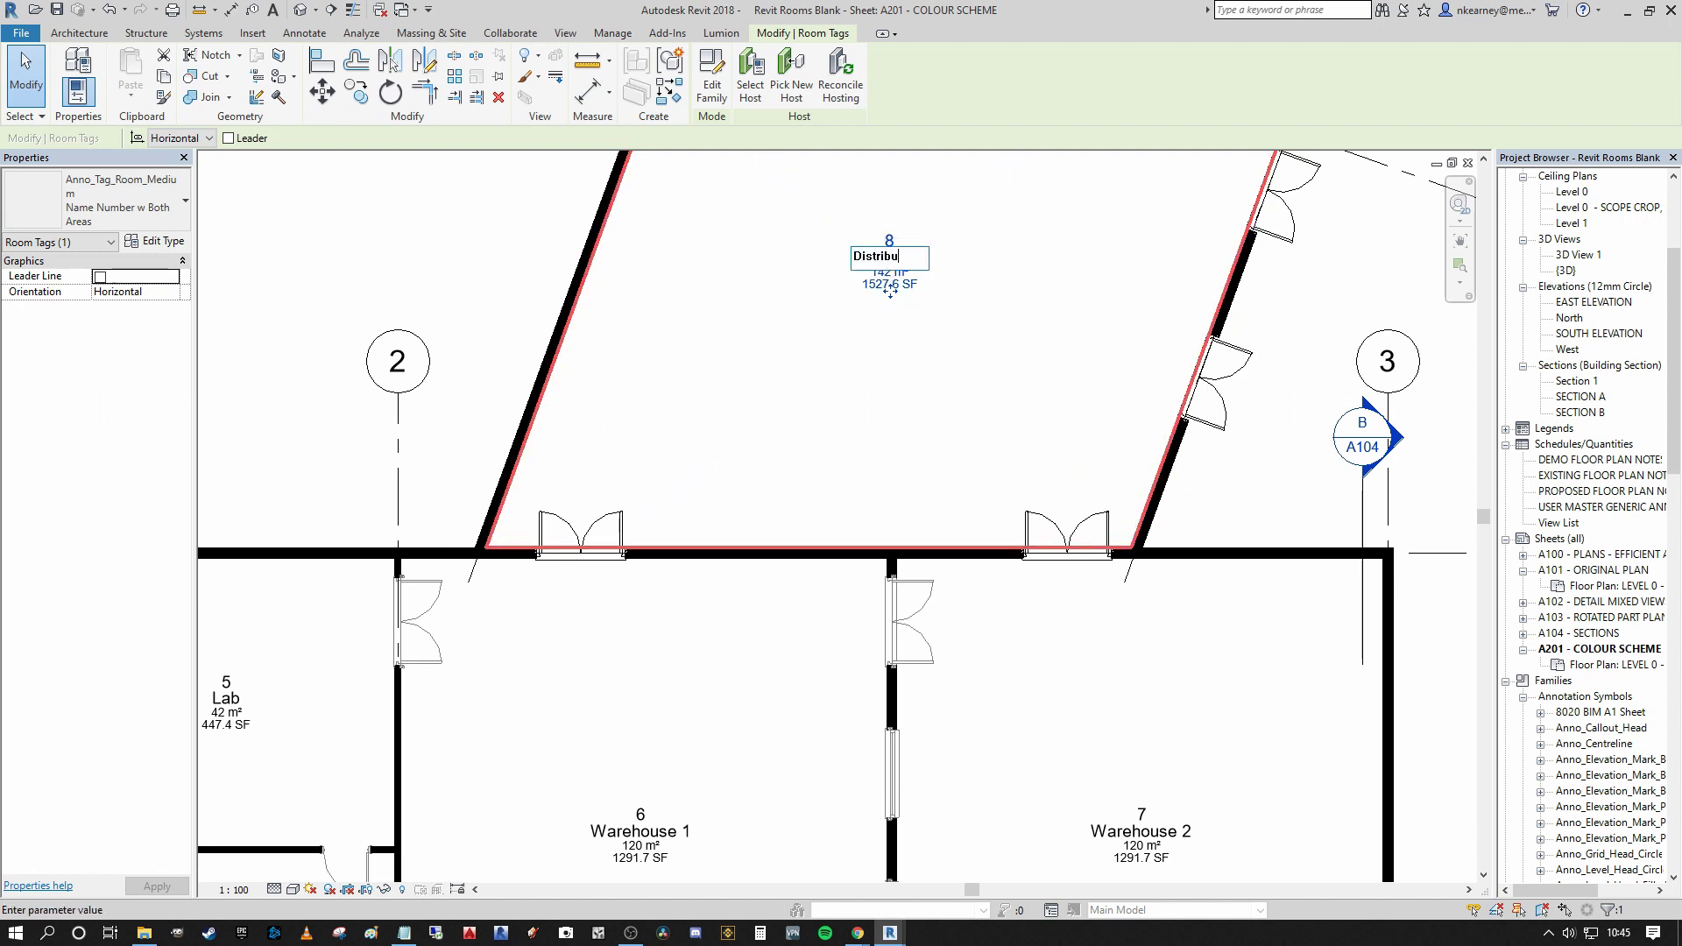
click(891, 289)
Examine the renumbered and renamed room tags across the plan, checking the Entrance room and both warehouses
scroll(964, 298, down, 4)
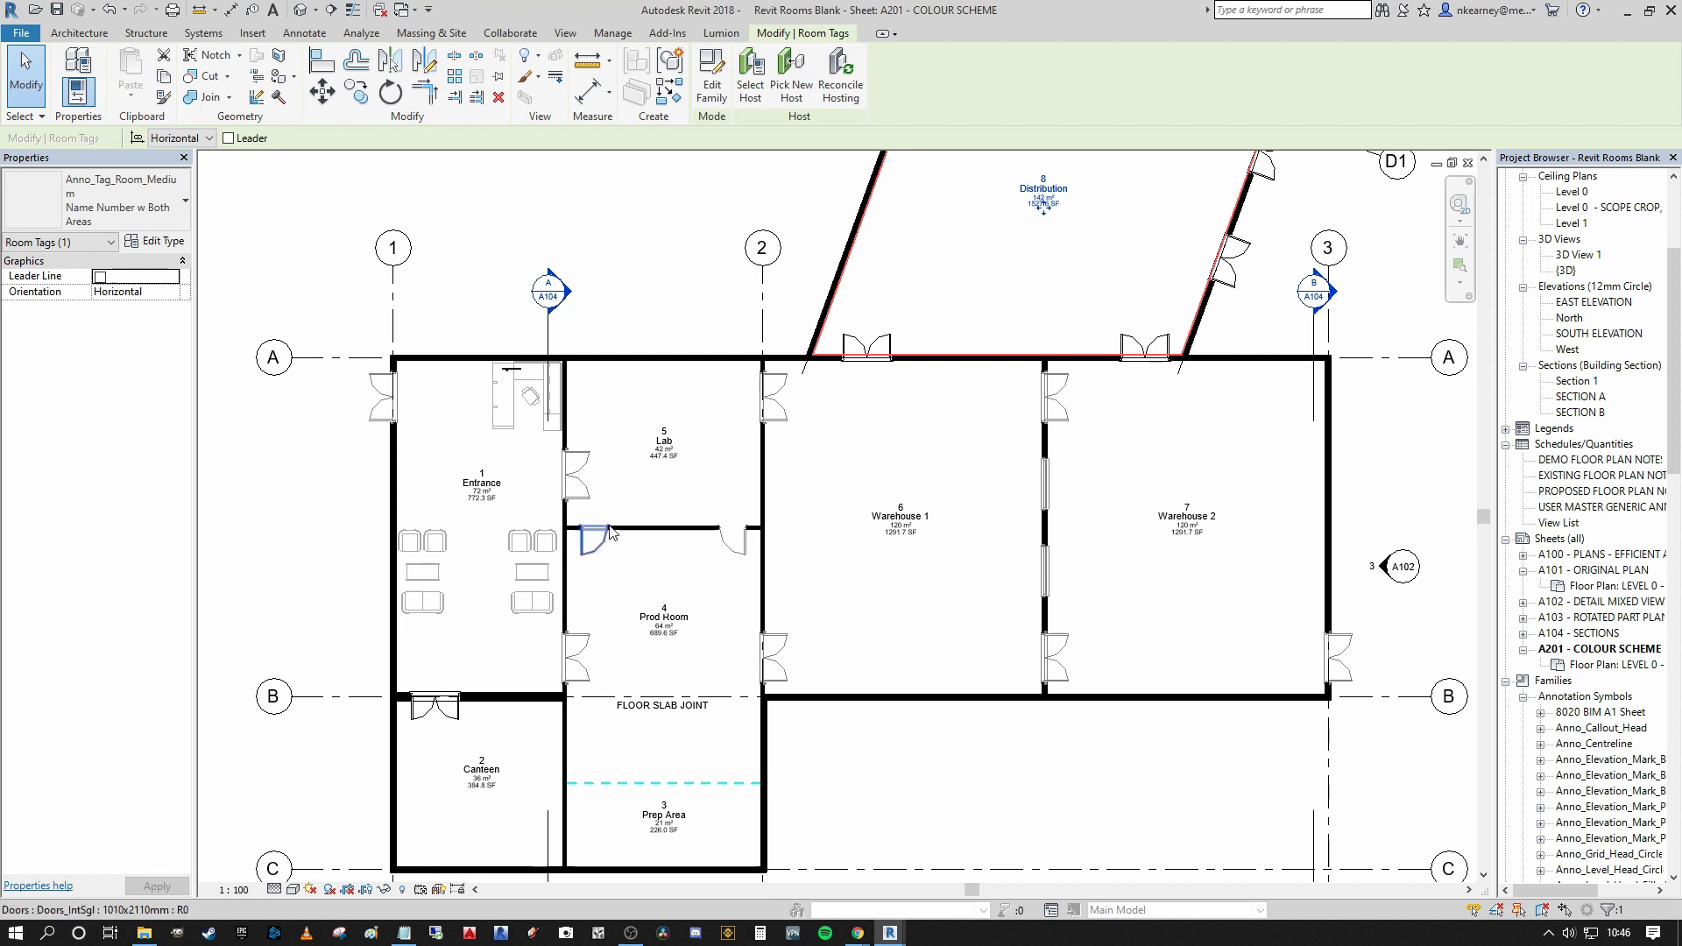
scroll(621, 509, up, 3)
scroll(428, 491, down, 3)
scroll(460, 434, up, 2)
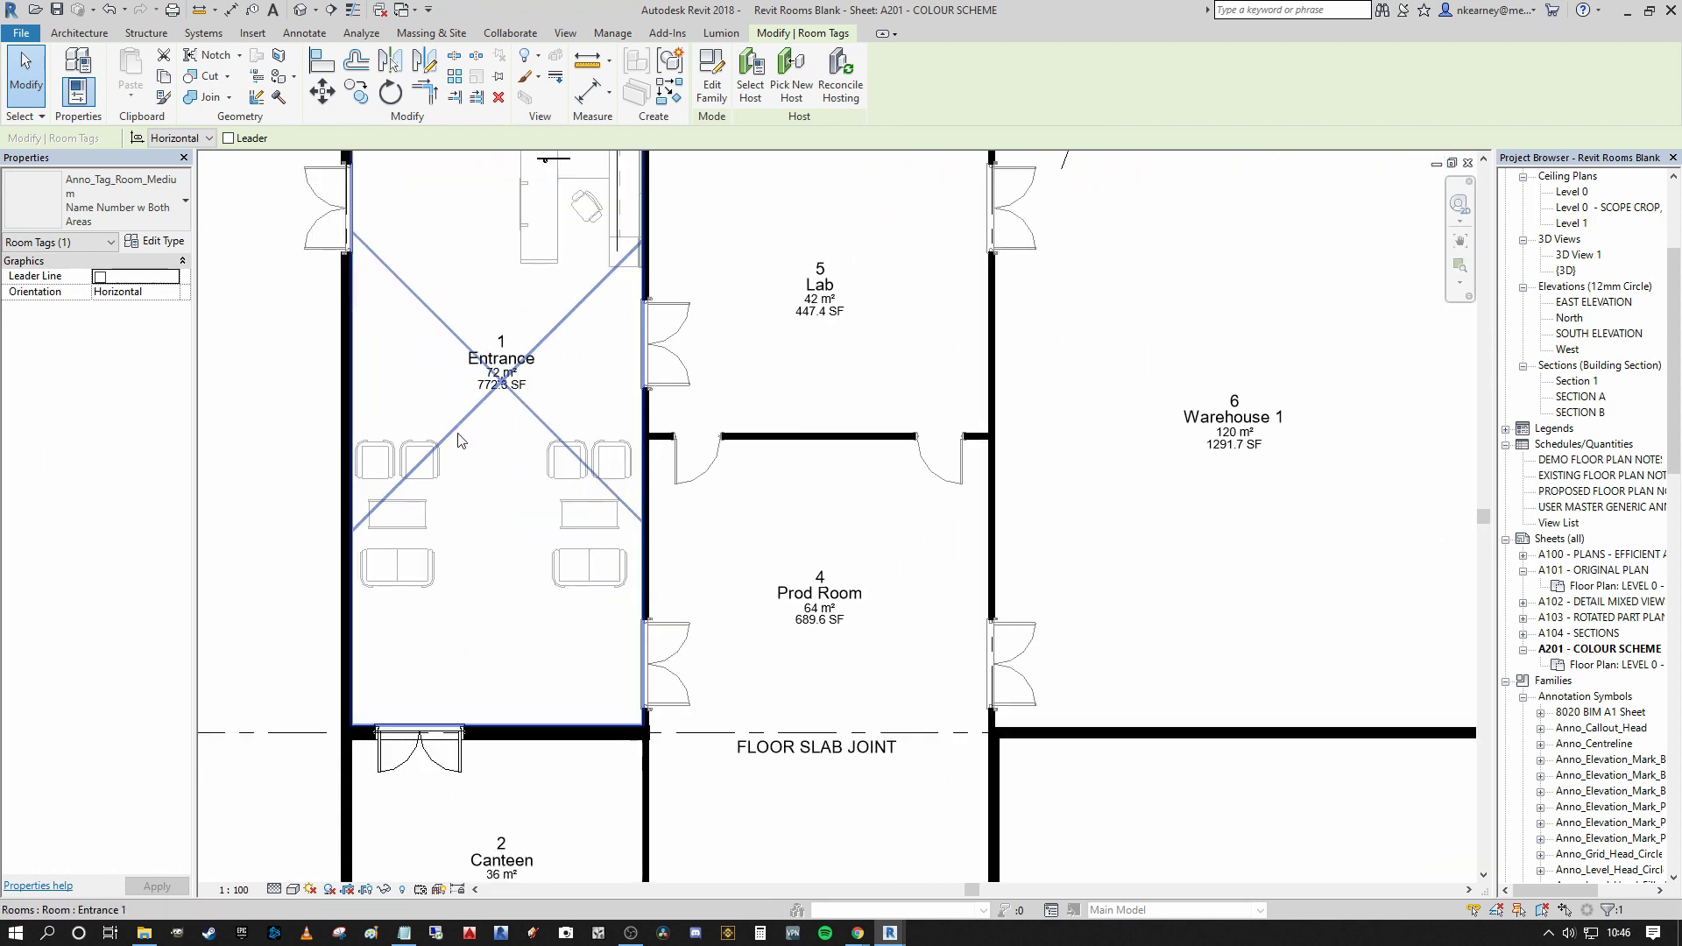
click(460, 436)
click(295, 395)
scroll(532, 434, down, 2)
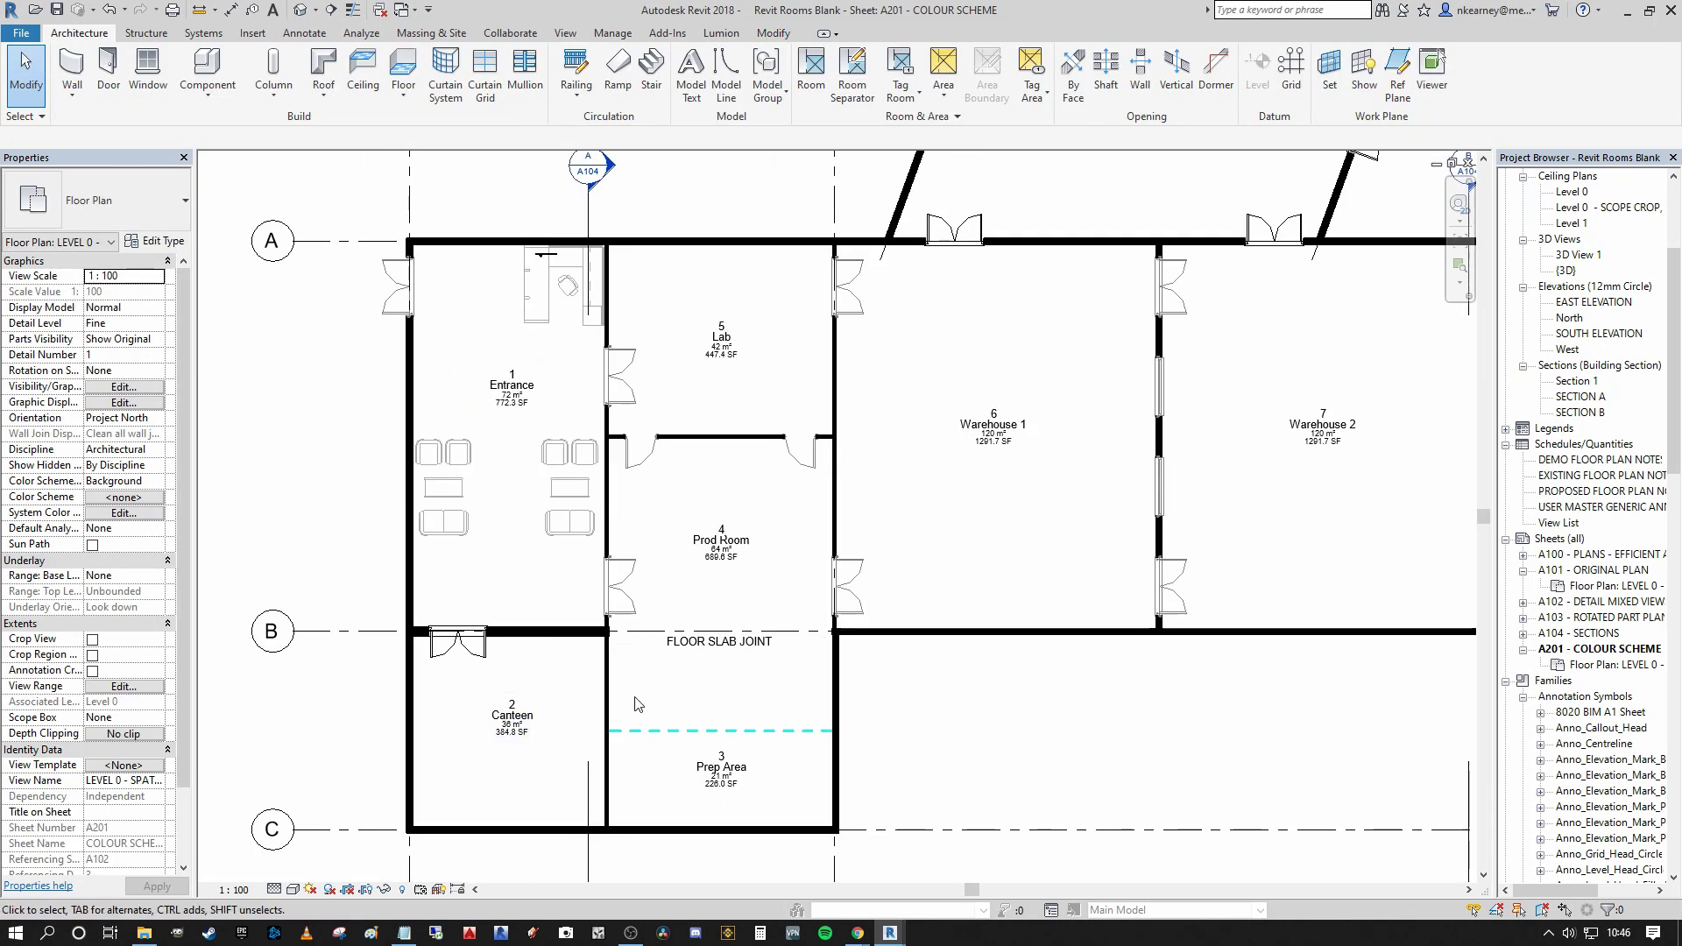
scroll(863, 672, down, 1)
middle_drag(917, 625, 828, 701)
scroll(879, 744, down, 2)
scroll(701, 776, up, 3)
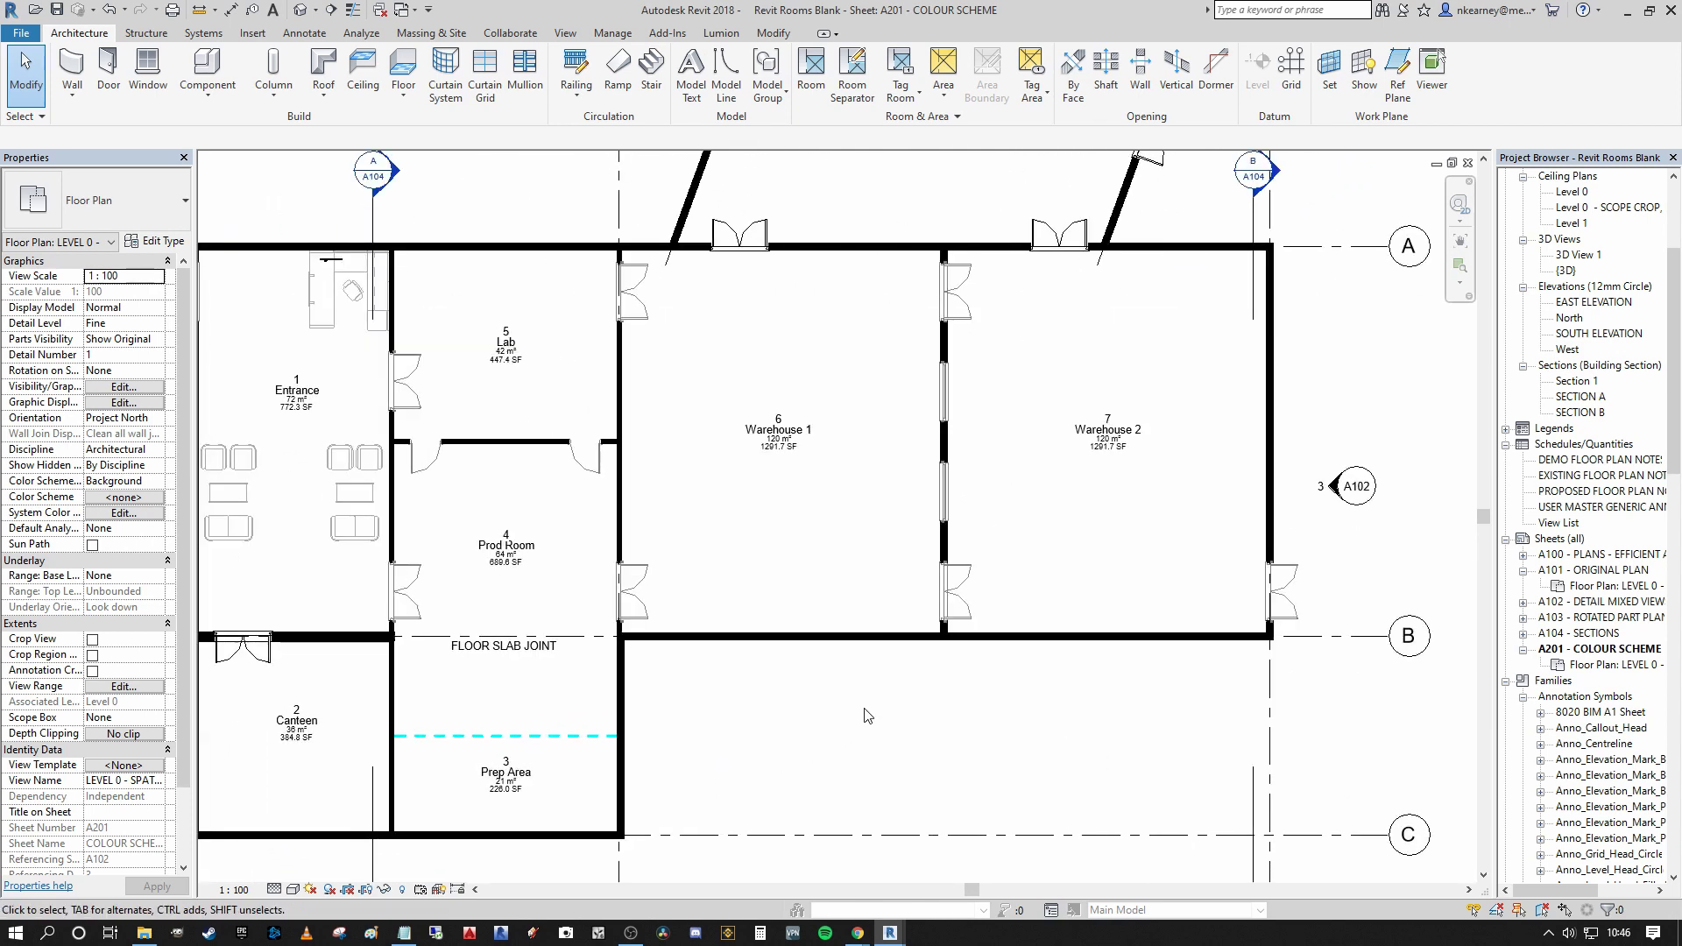
scroll(865, 716, down, 2)
scroll(824, 601, up, 2)
scroll(839, 509, up, 2)
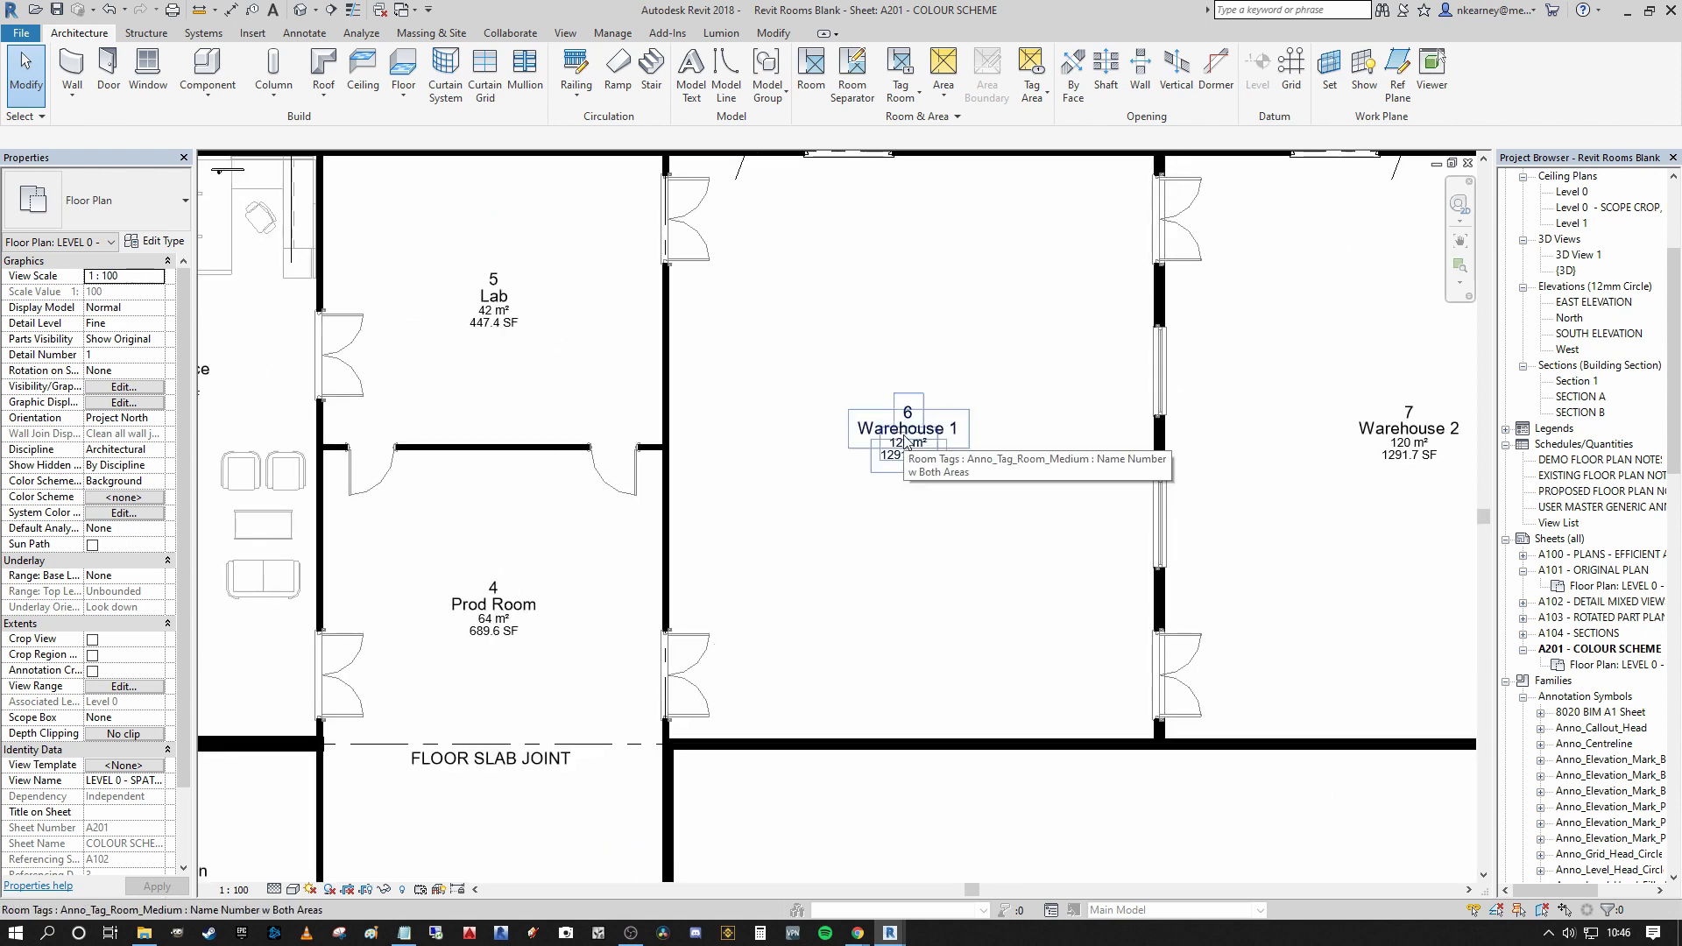
Inspect the Warehouse 1 room tag, open its tag family for editing and select the room number label
scroll(905, 440, up, 3)
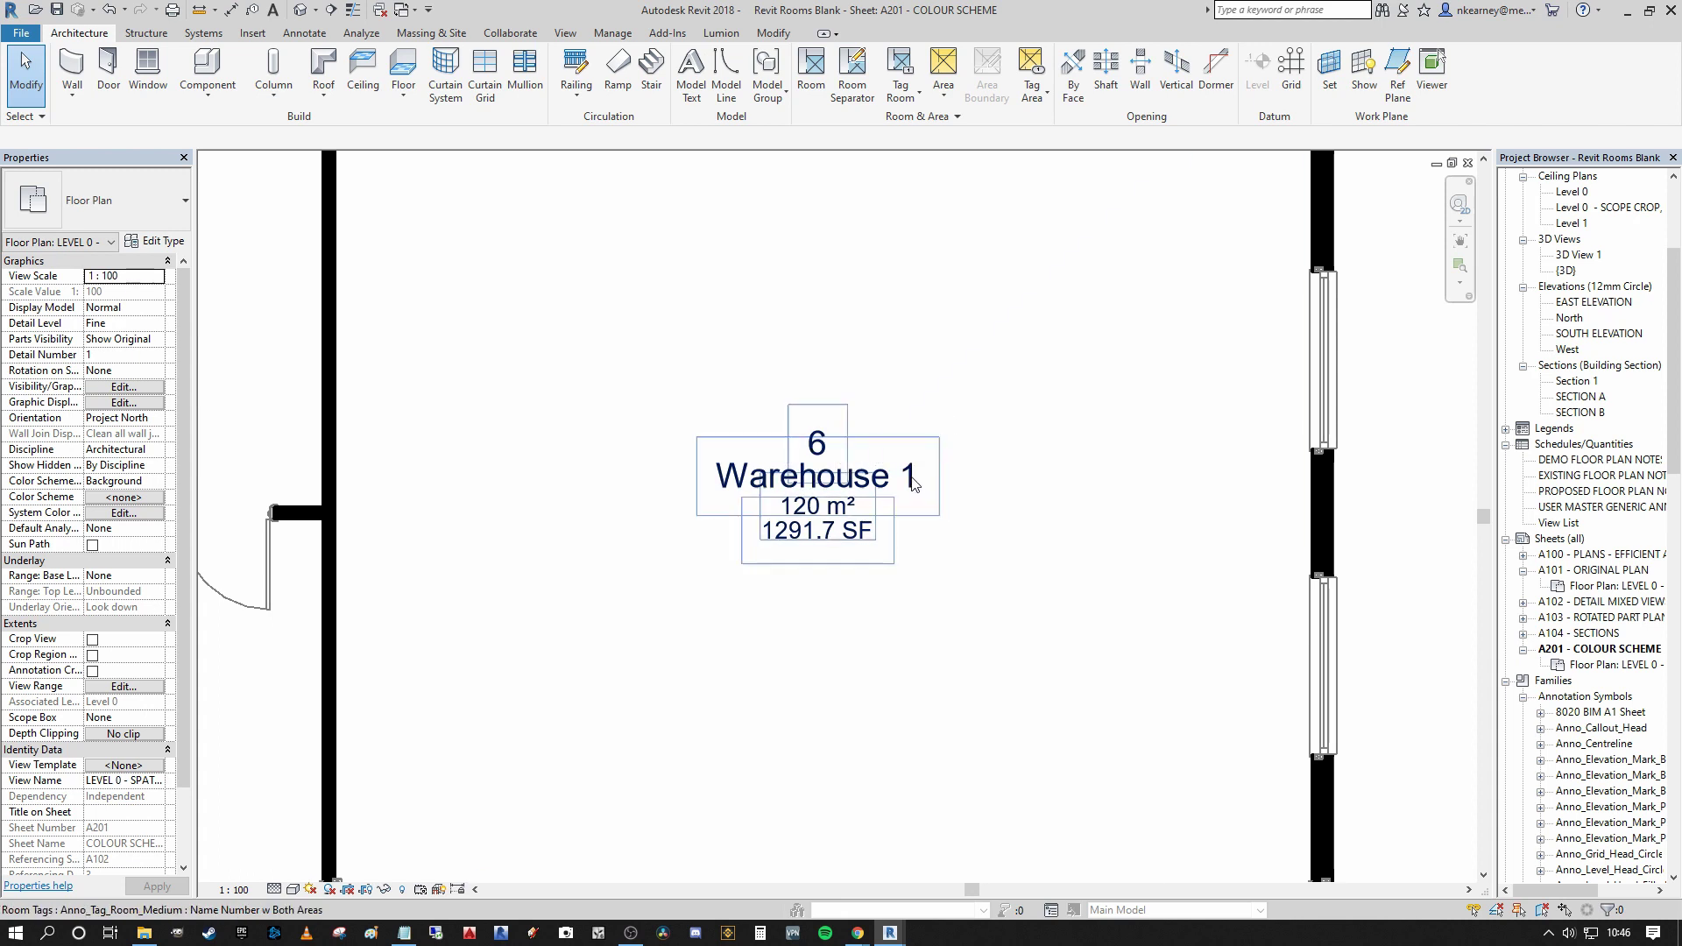
scroll(856, 538, up, 1)
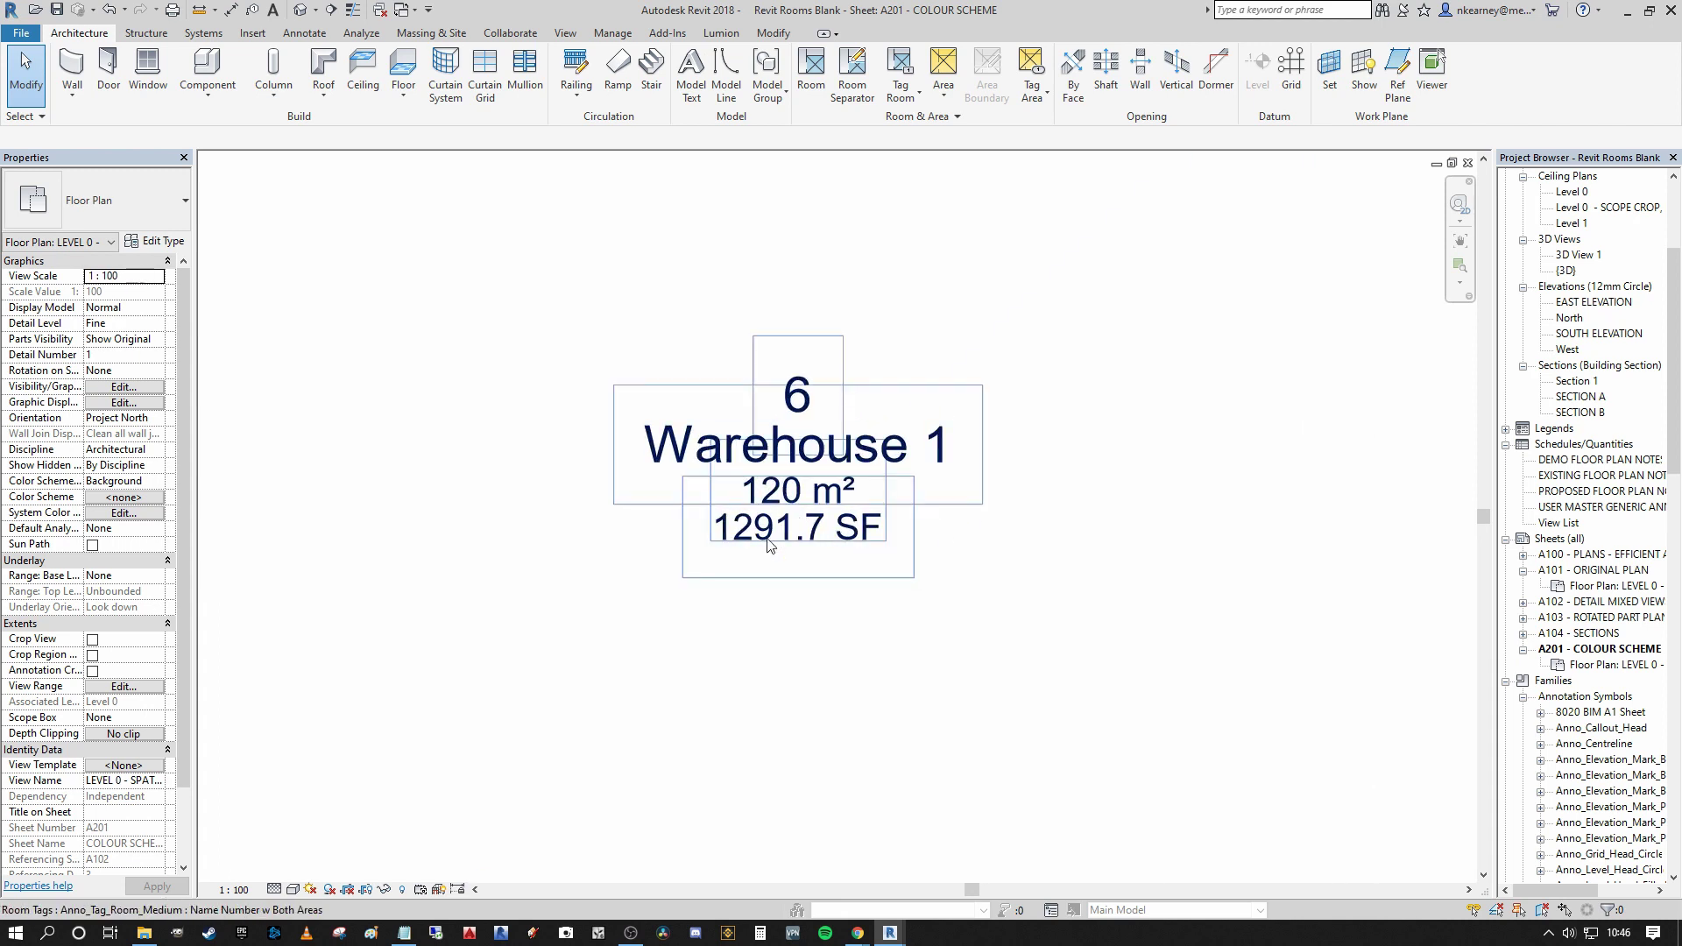
scroll(860, 556, down, 2)
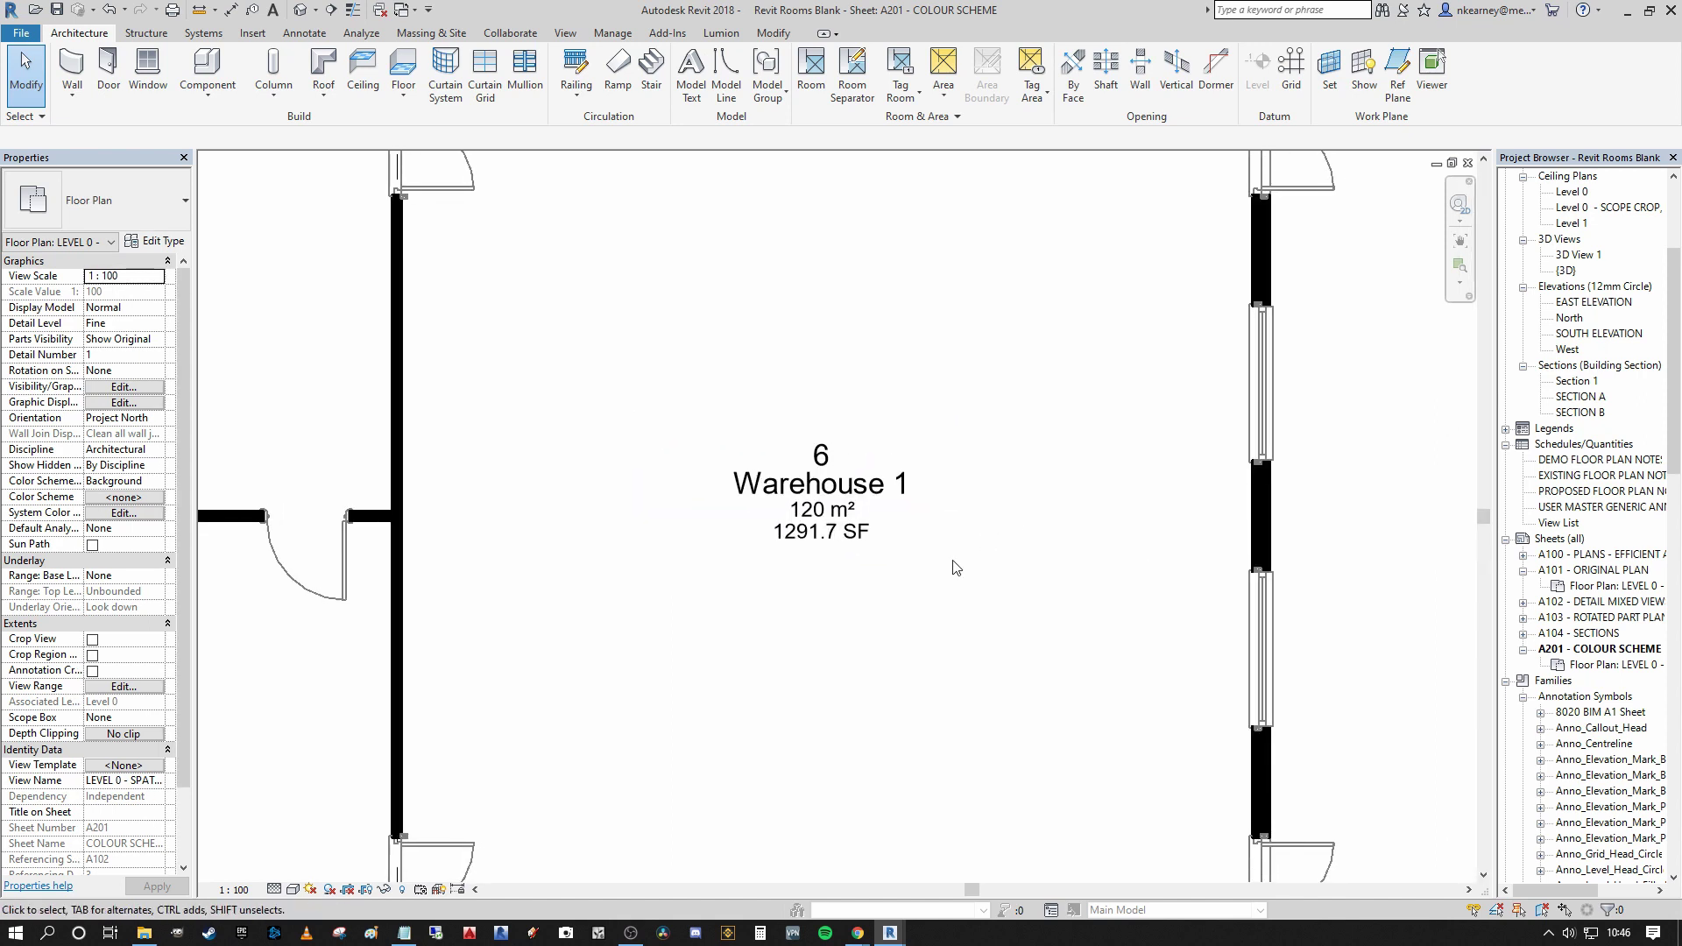
click(784, 473)
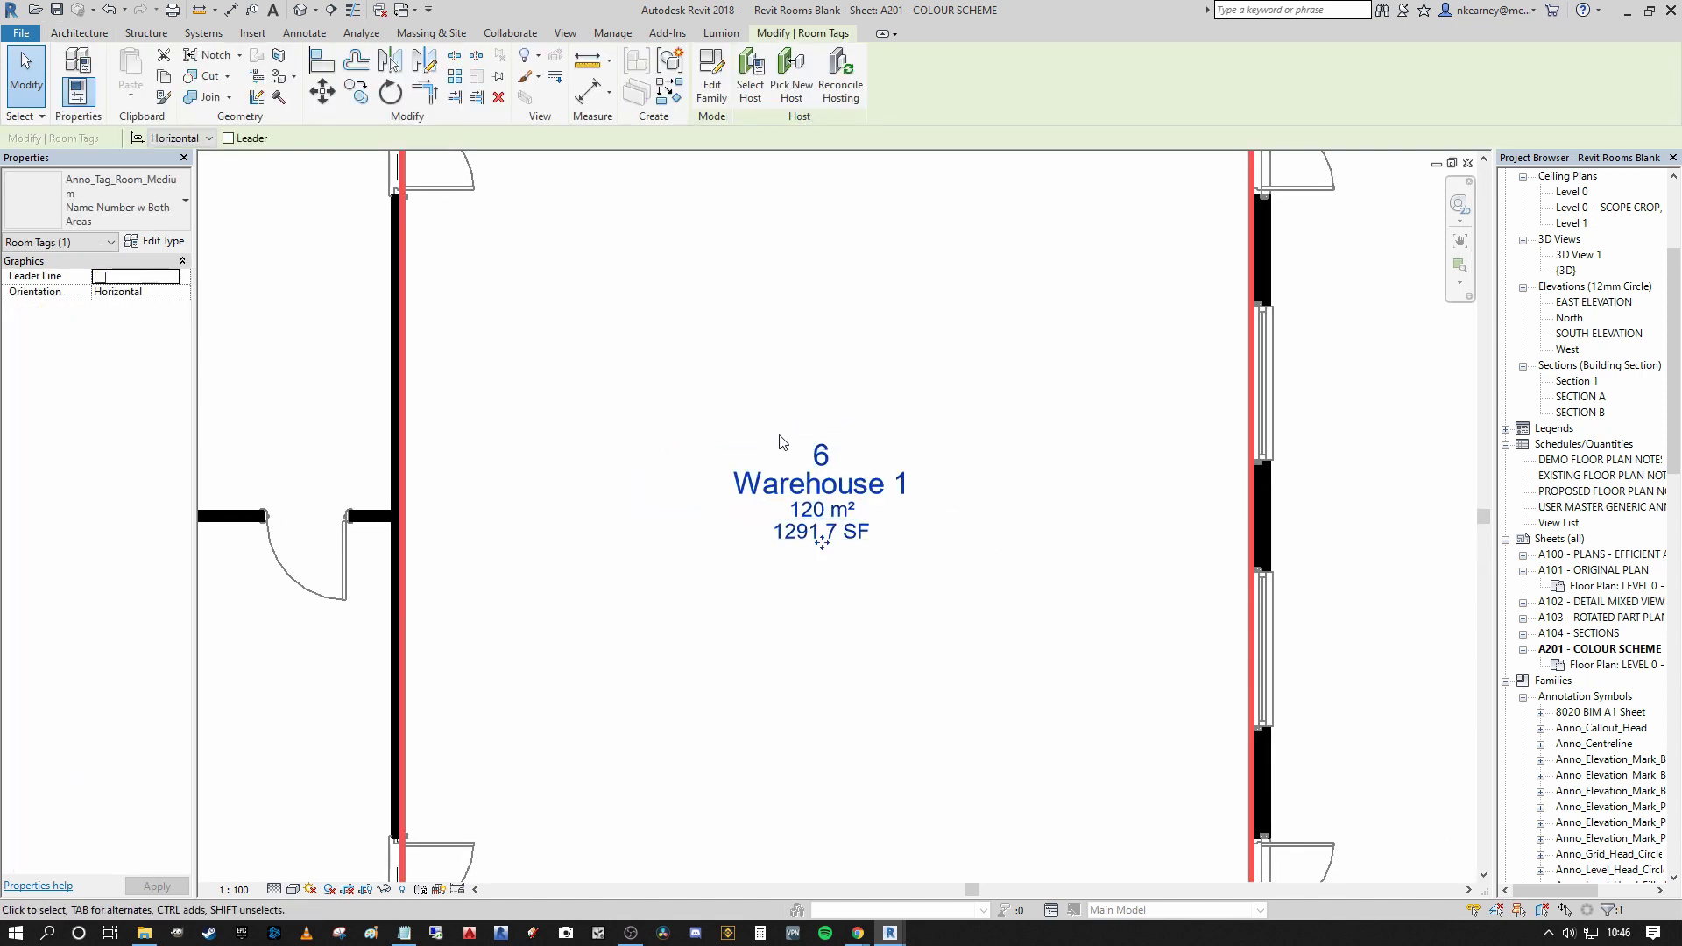
click(714, 76)
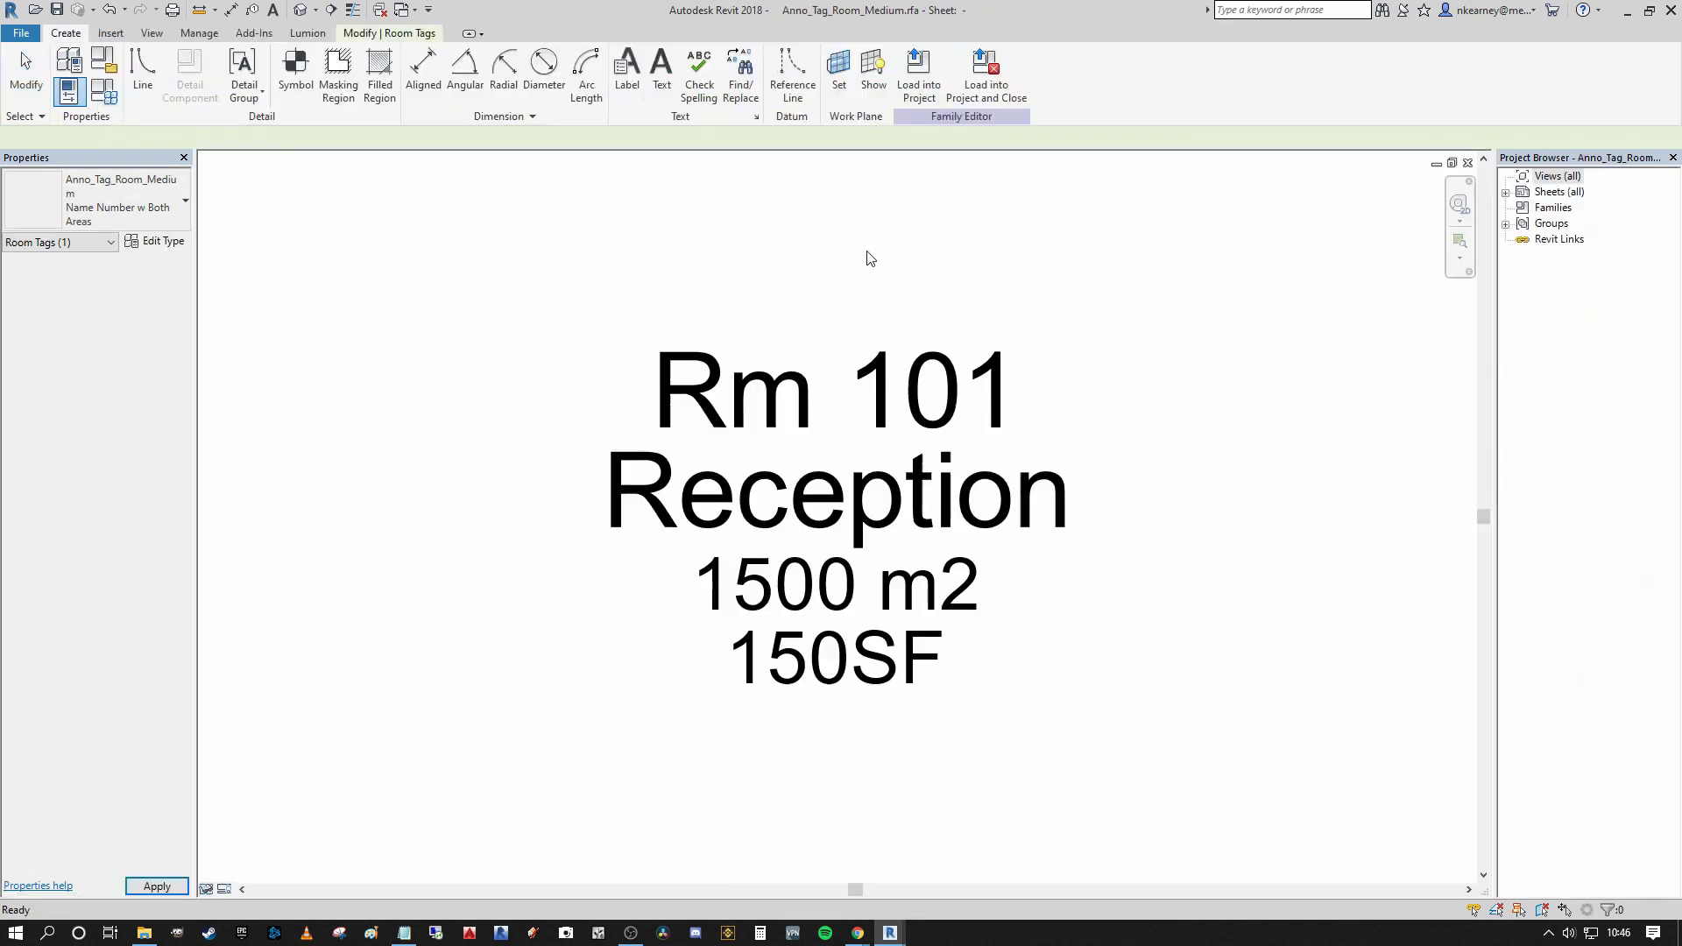
click(703, 368)
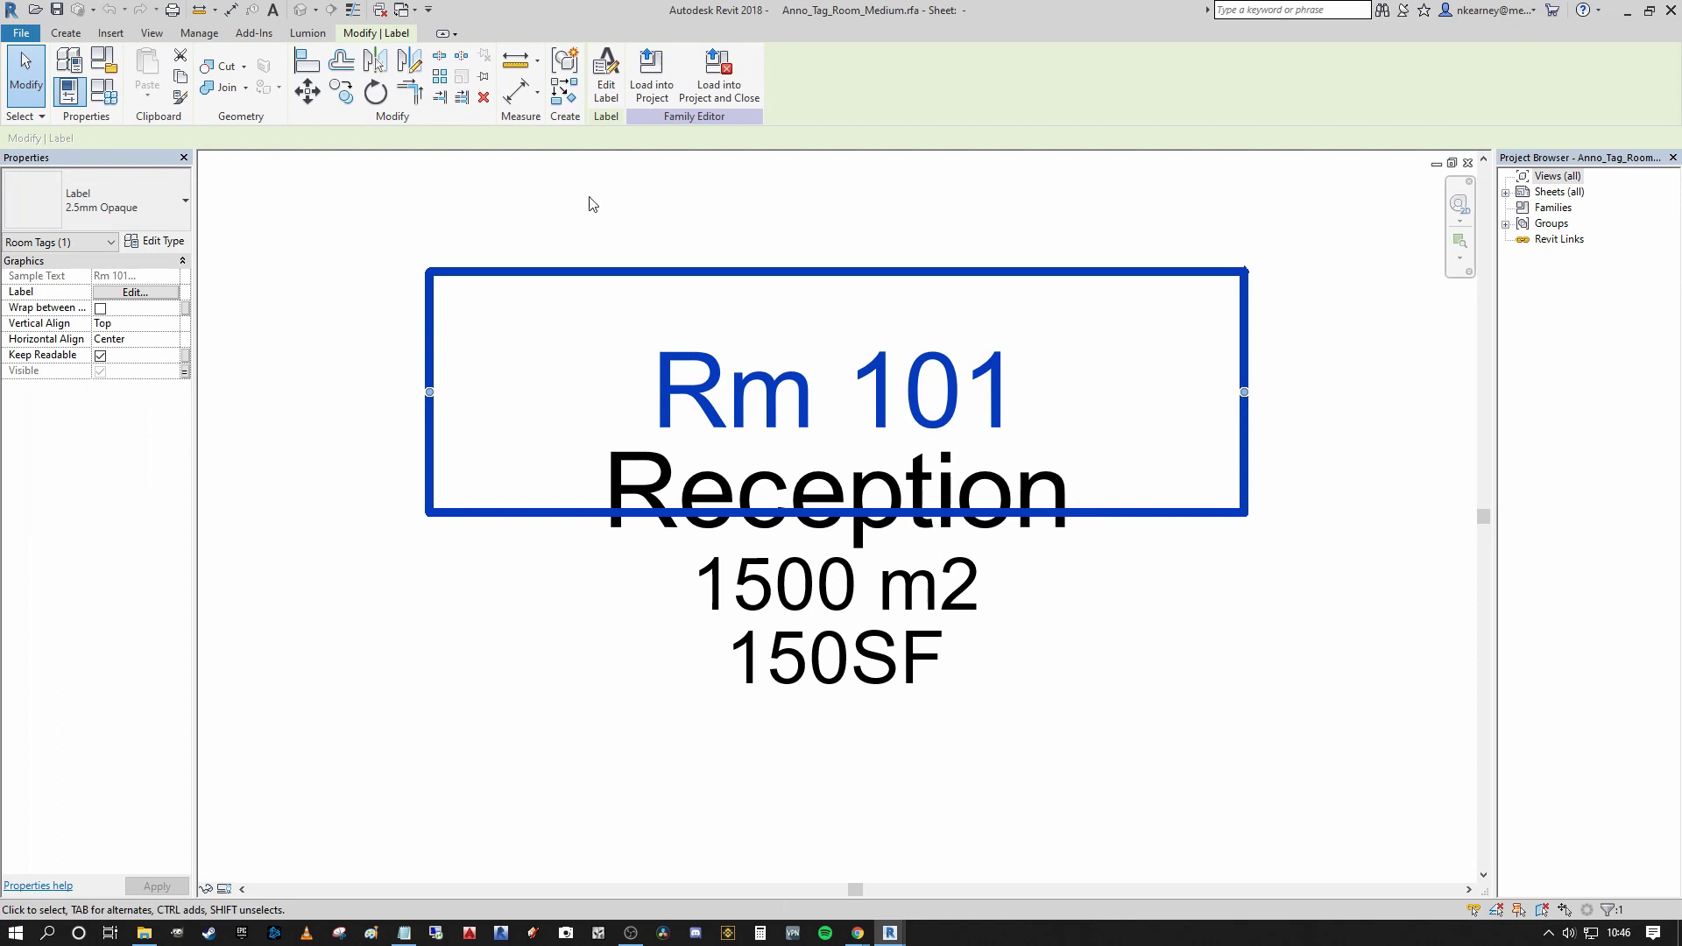
Inspect the label parameters of the room number and room name in the tag family, leaving both labels as they are
click(607, 98)
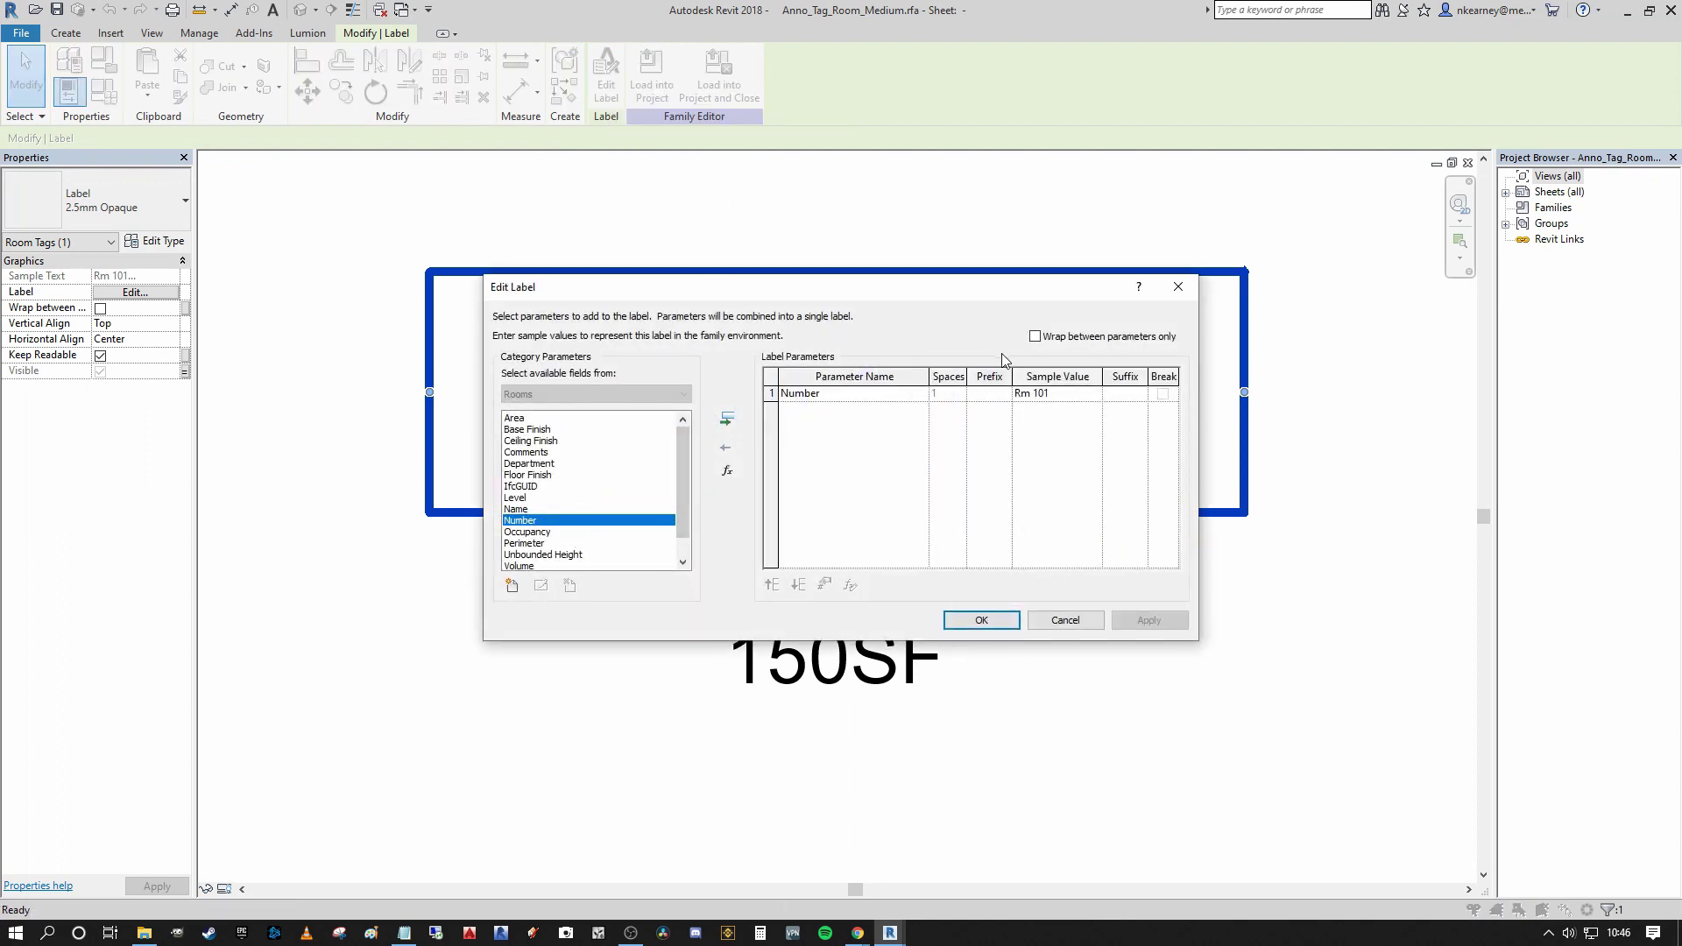
click(1178, 287)
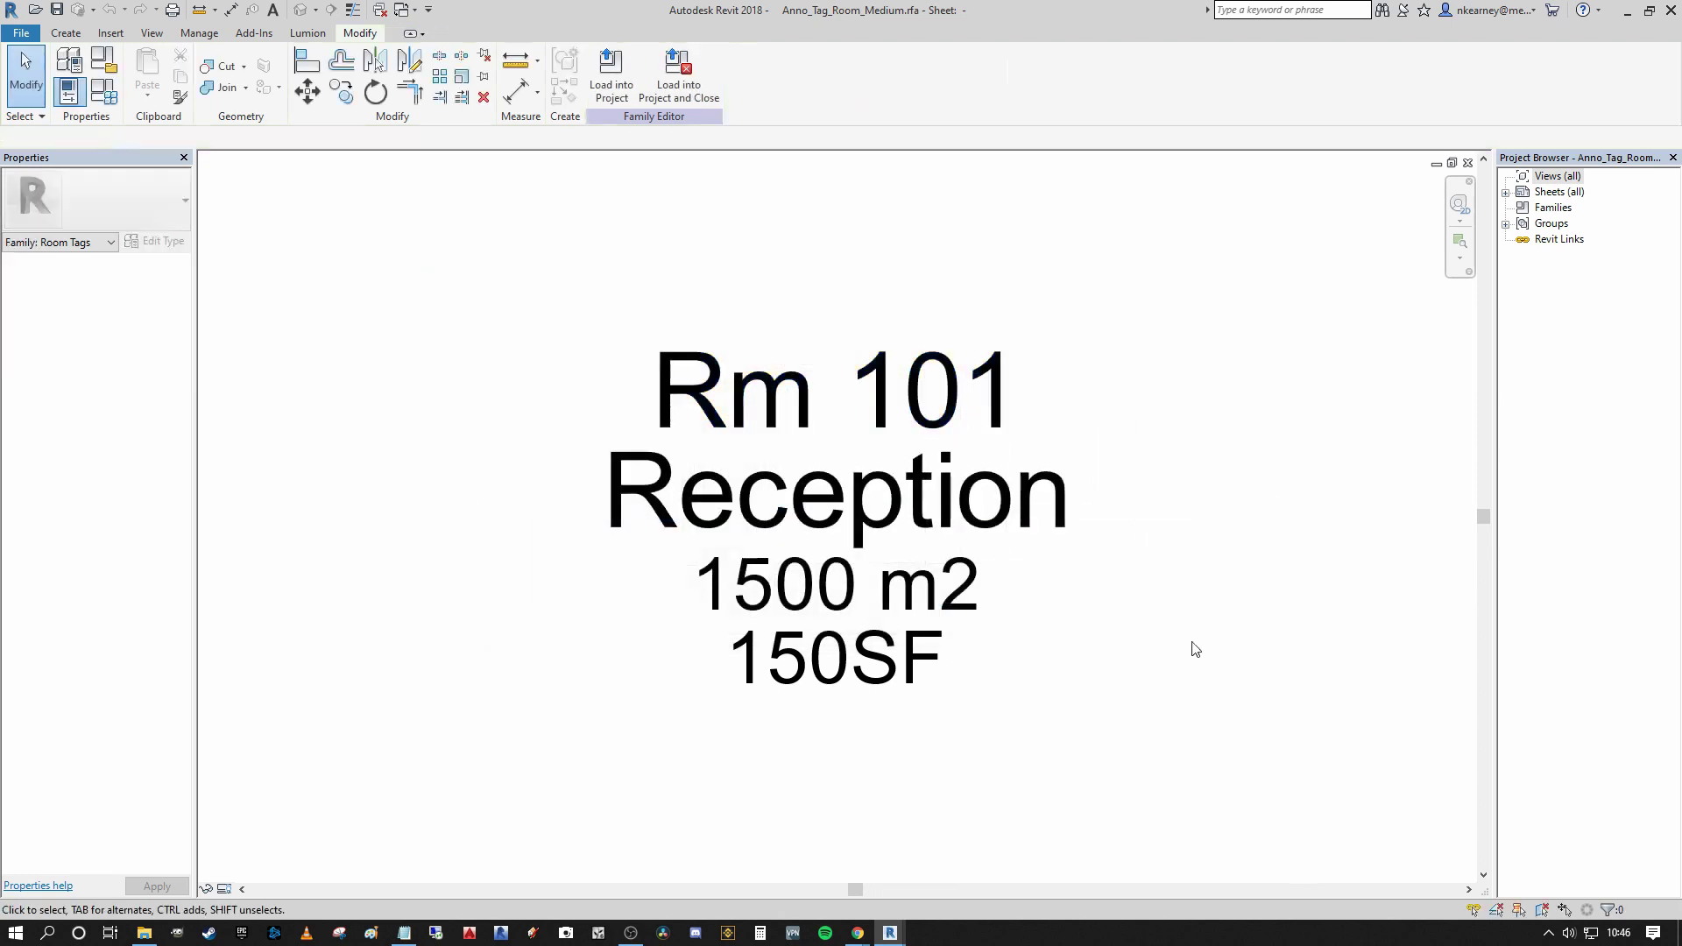
click(1030, 532)
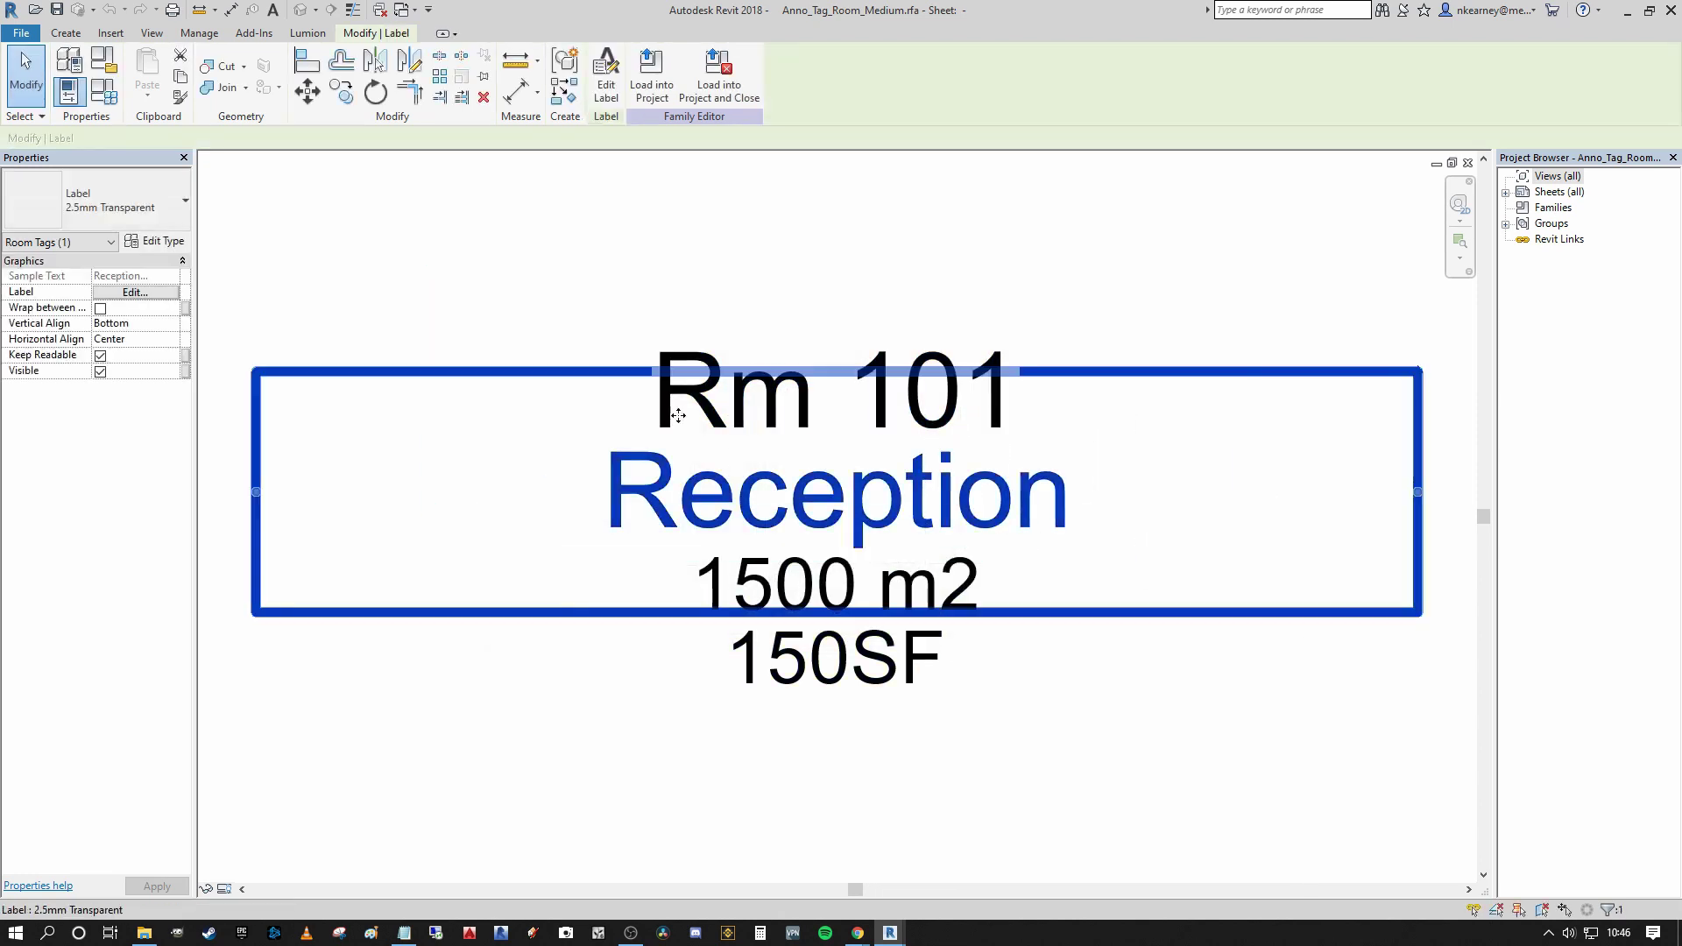
click(606, 75)
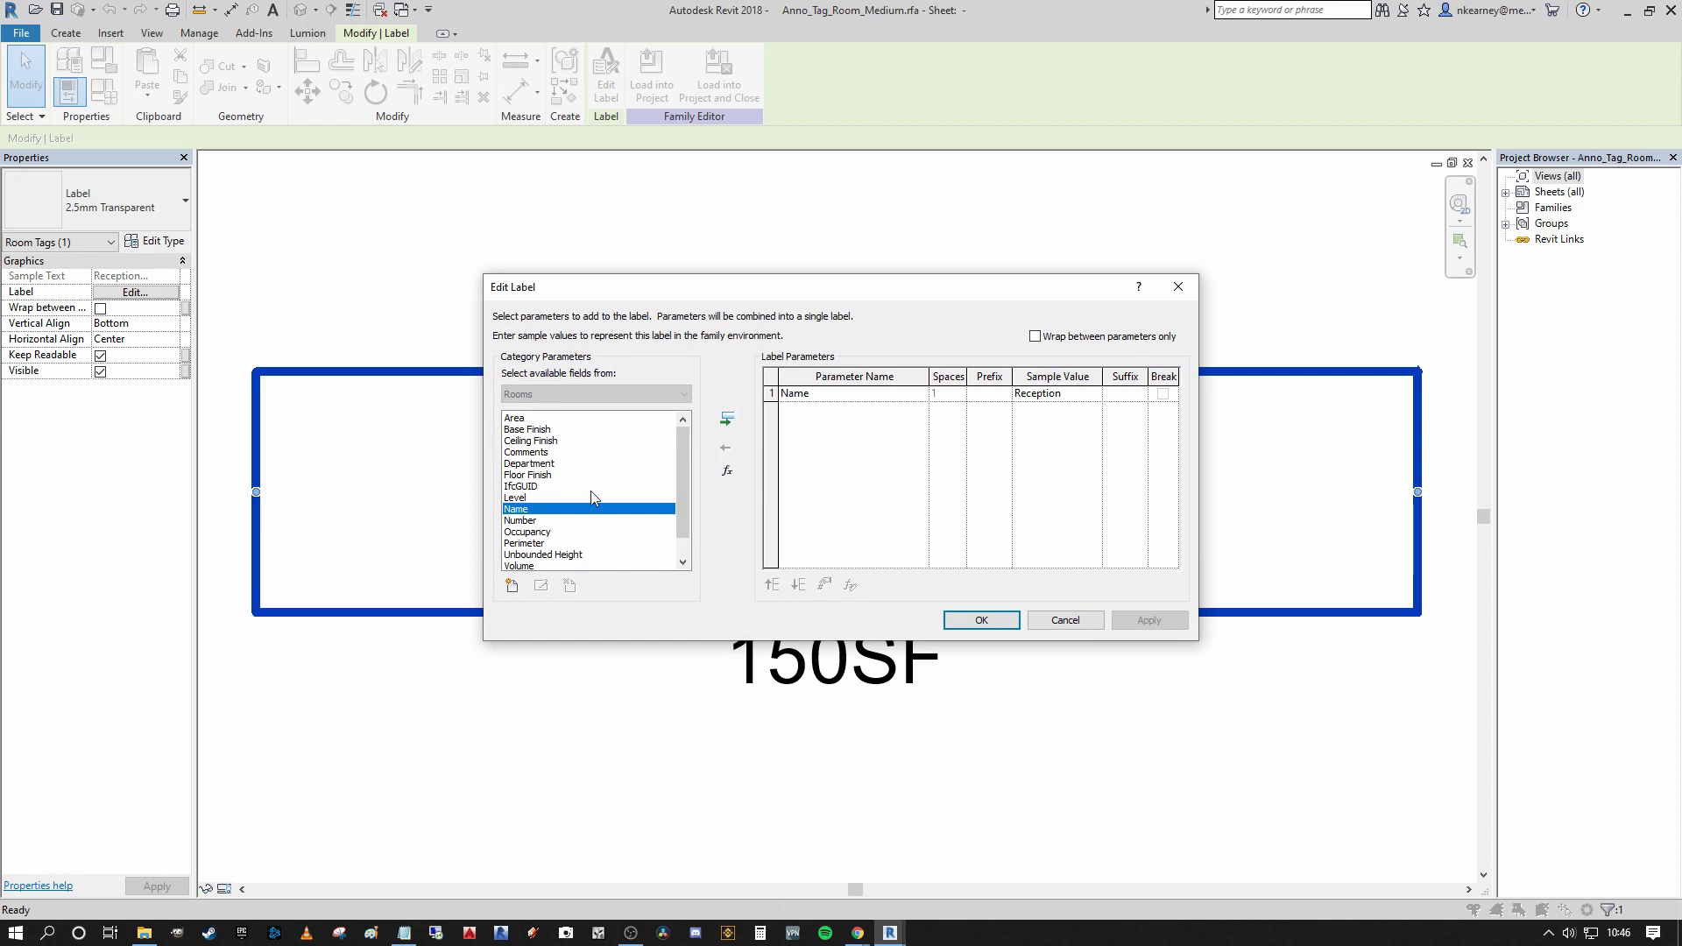
click(1178, 286)
Inspect the label parameters of the square-metre and square-foot area labels in the room tag family
click(837, 605)
click(606, 75)
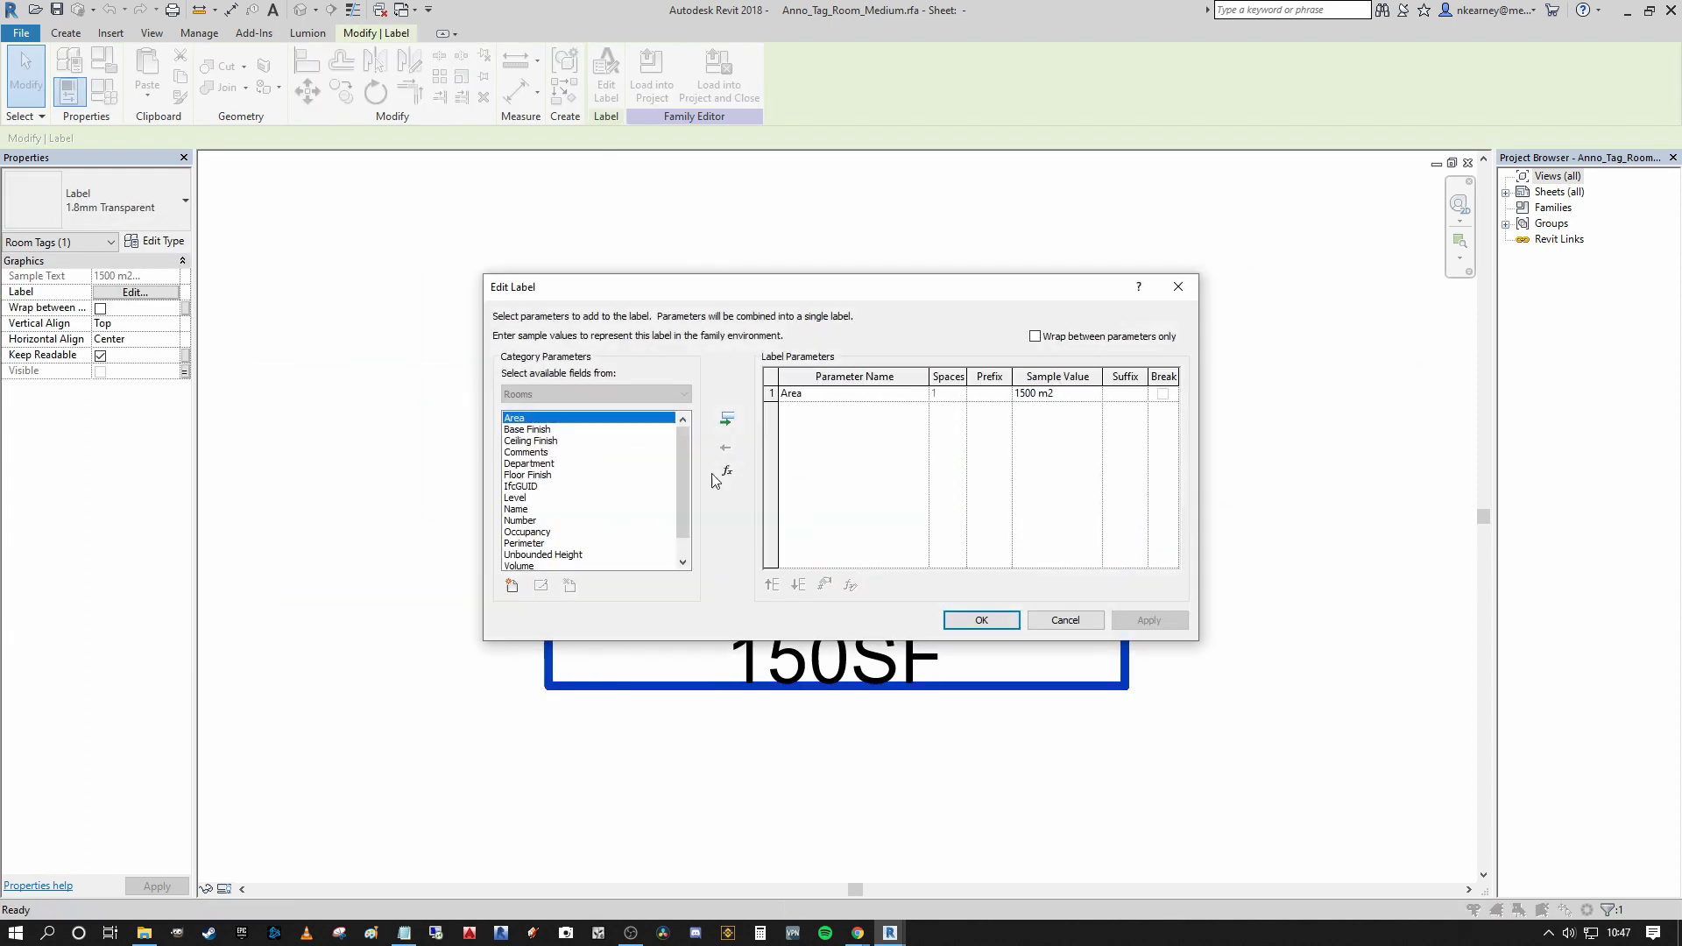
click(1095, 622)
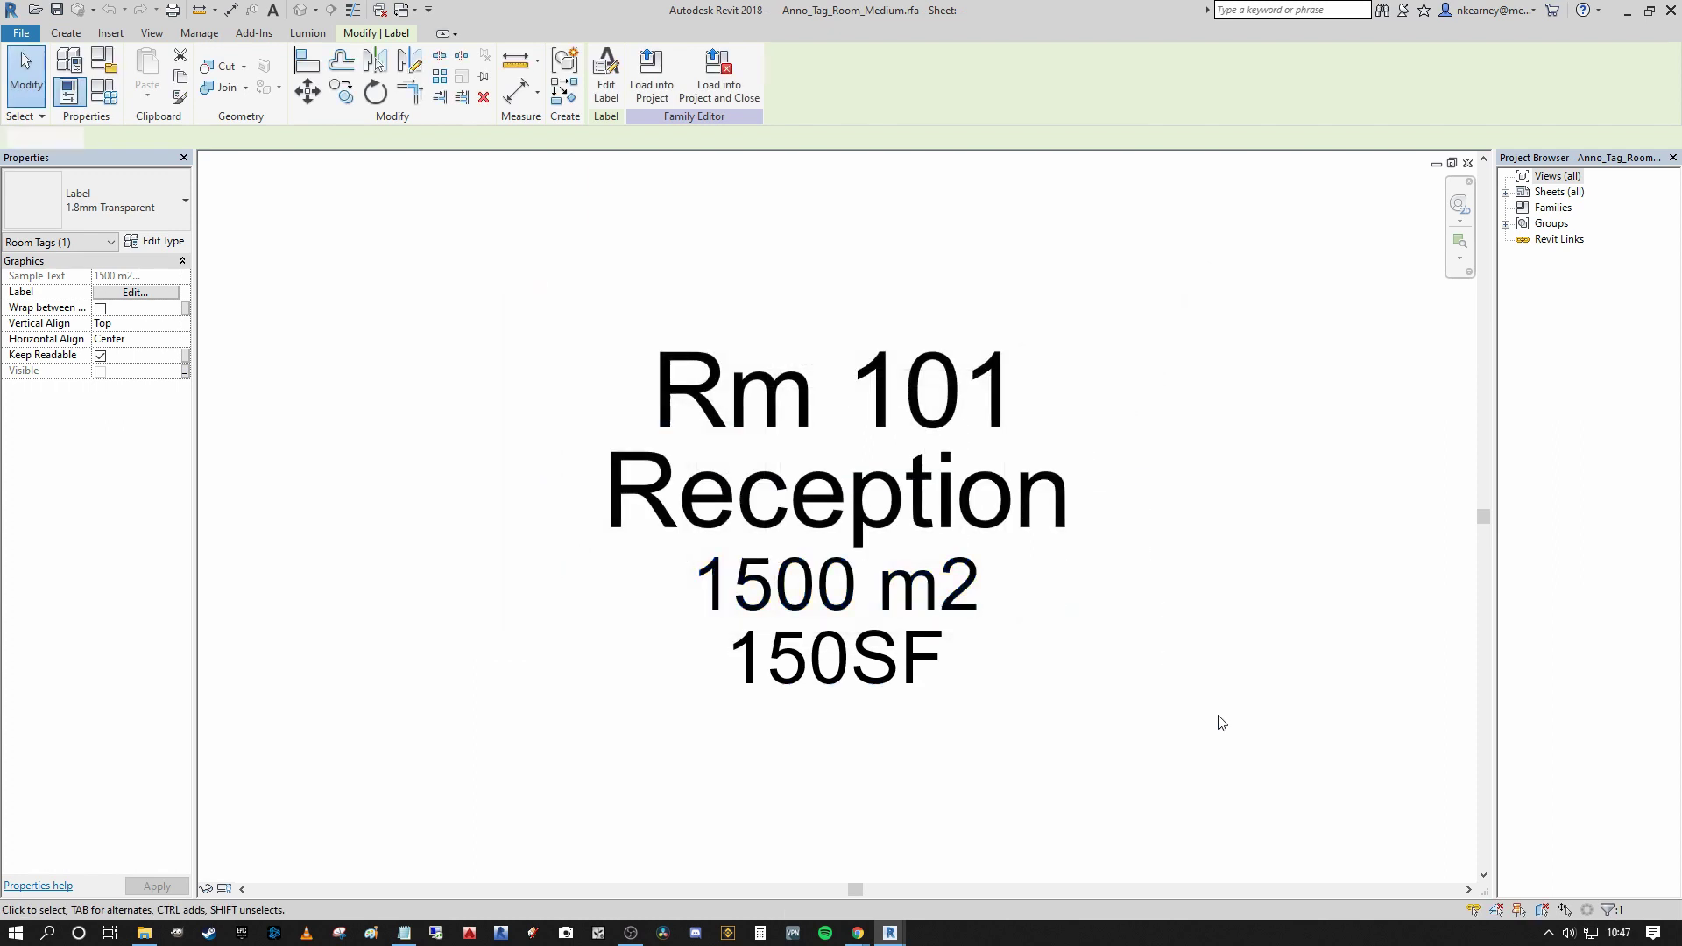
click(1217, 718)
click(907, 713)
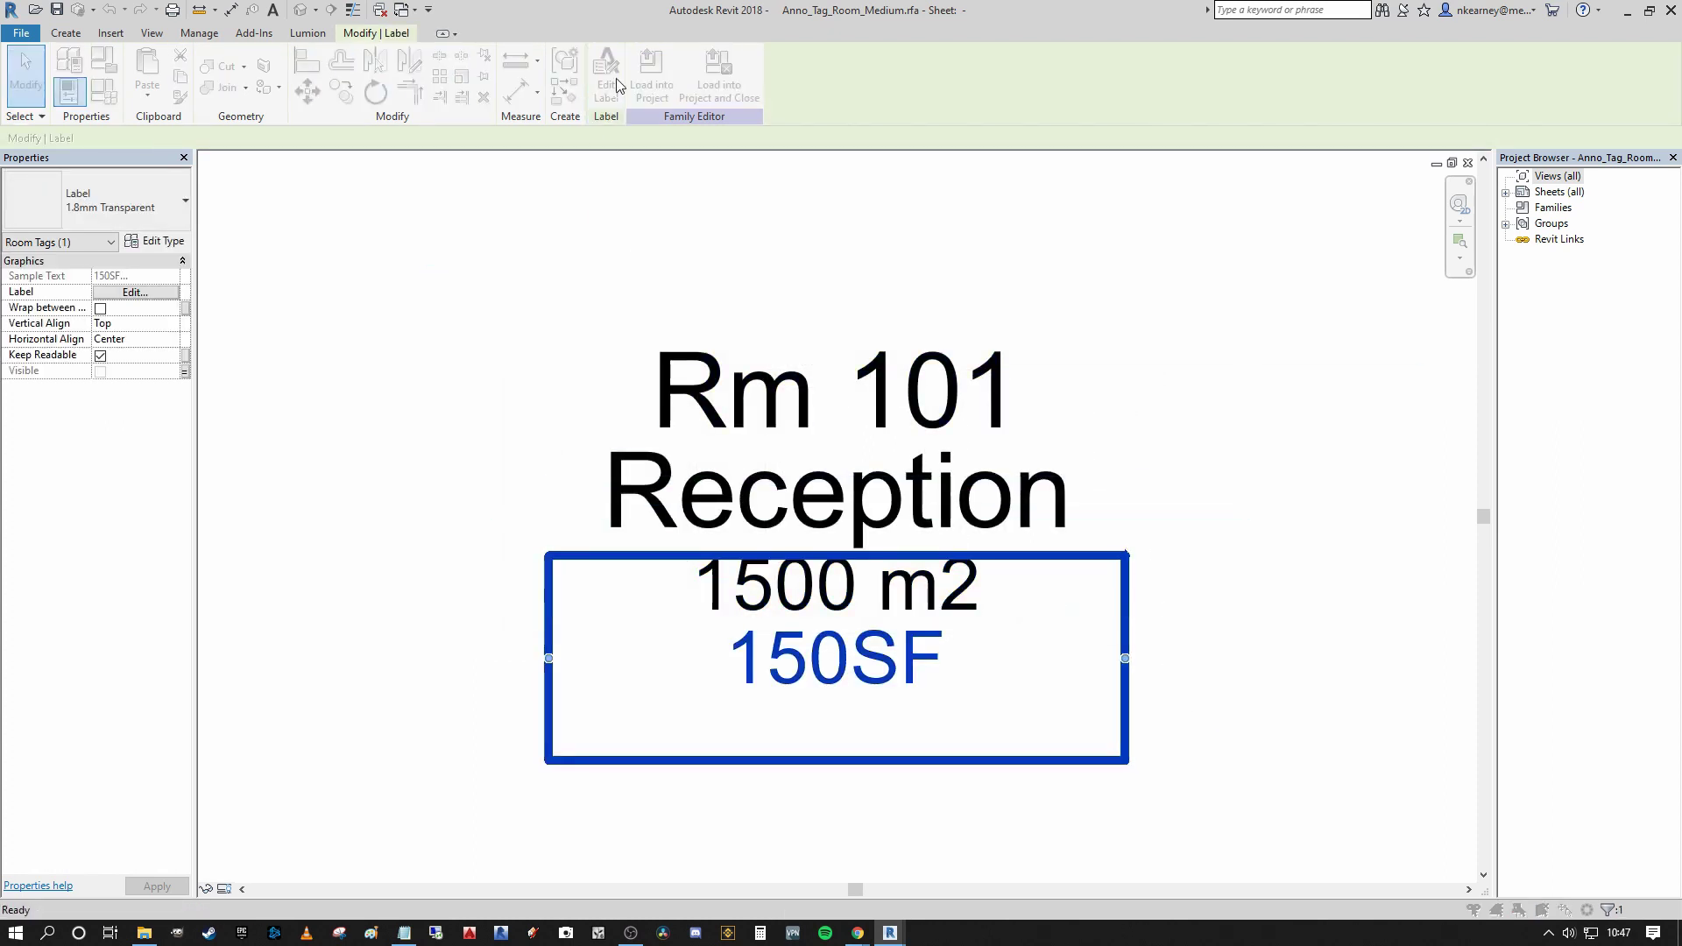
click(606, 74)
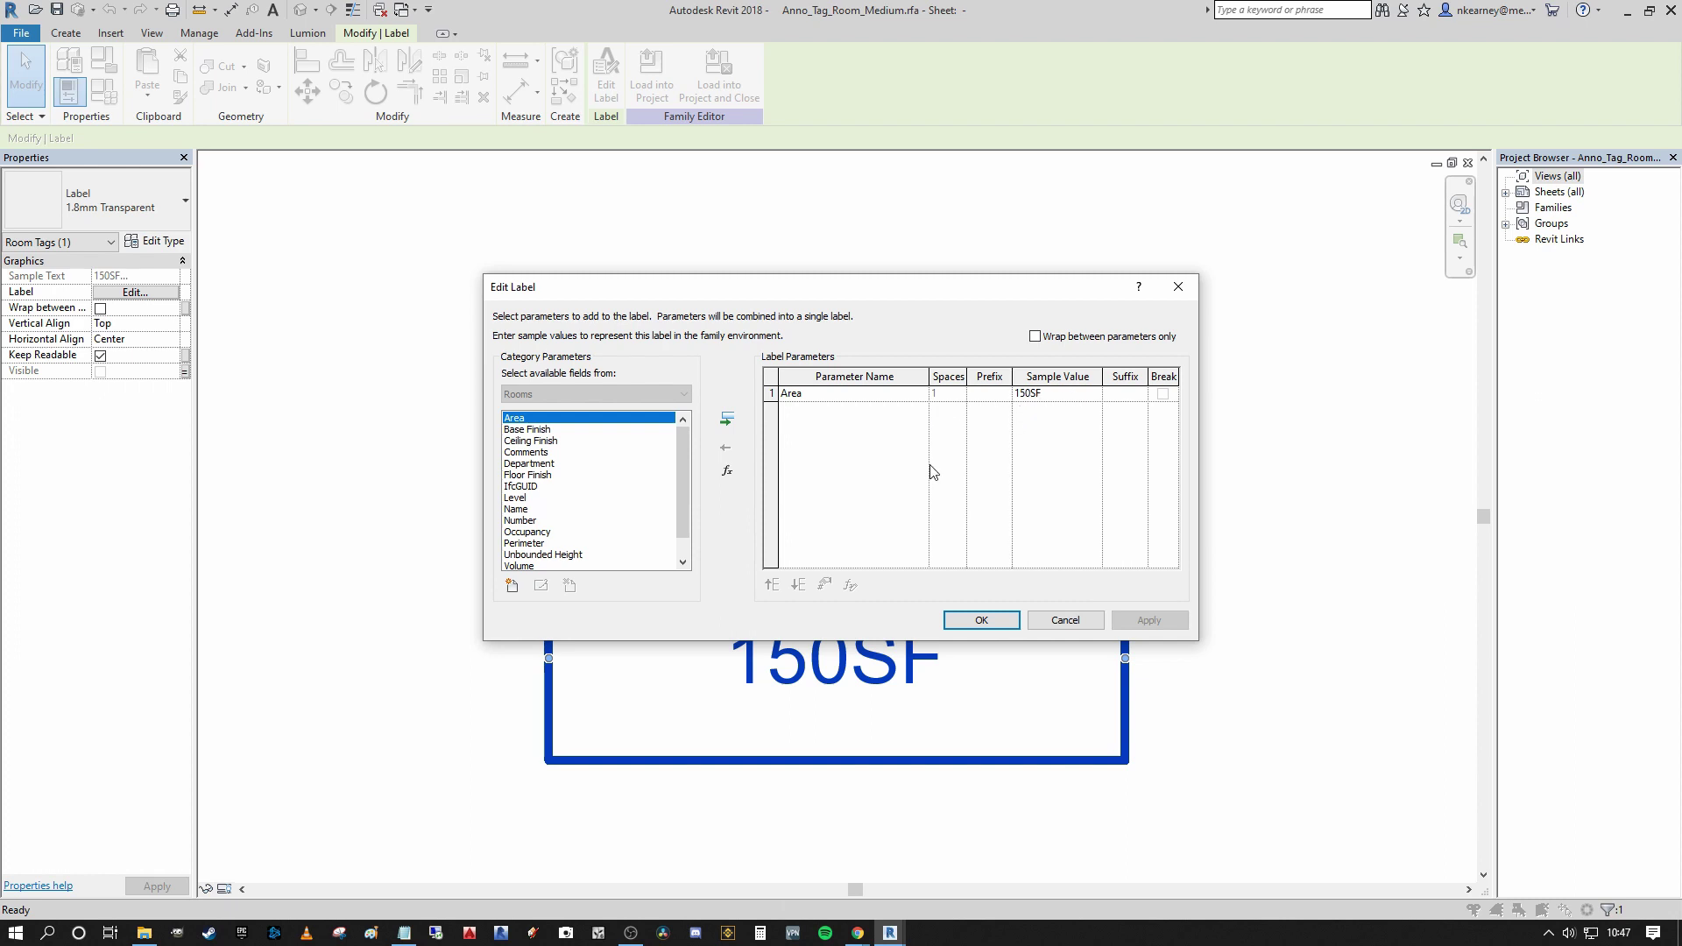
mouse_move(683, 441)
mouse_down()
mouse_move(687, 503)
mouse_move(682, 441)
mouse_up()
click(1007, 622)
click(1224, 604)
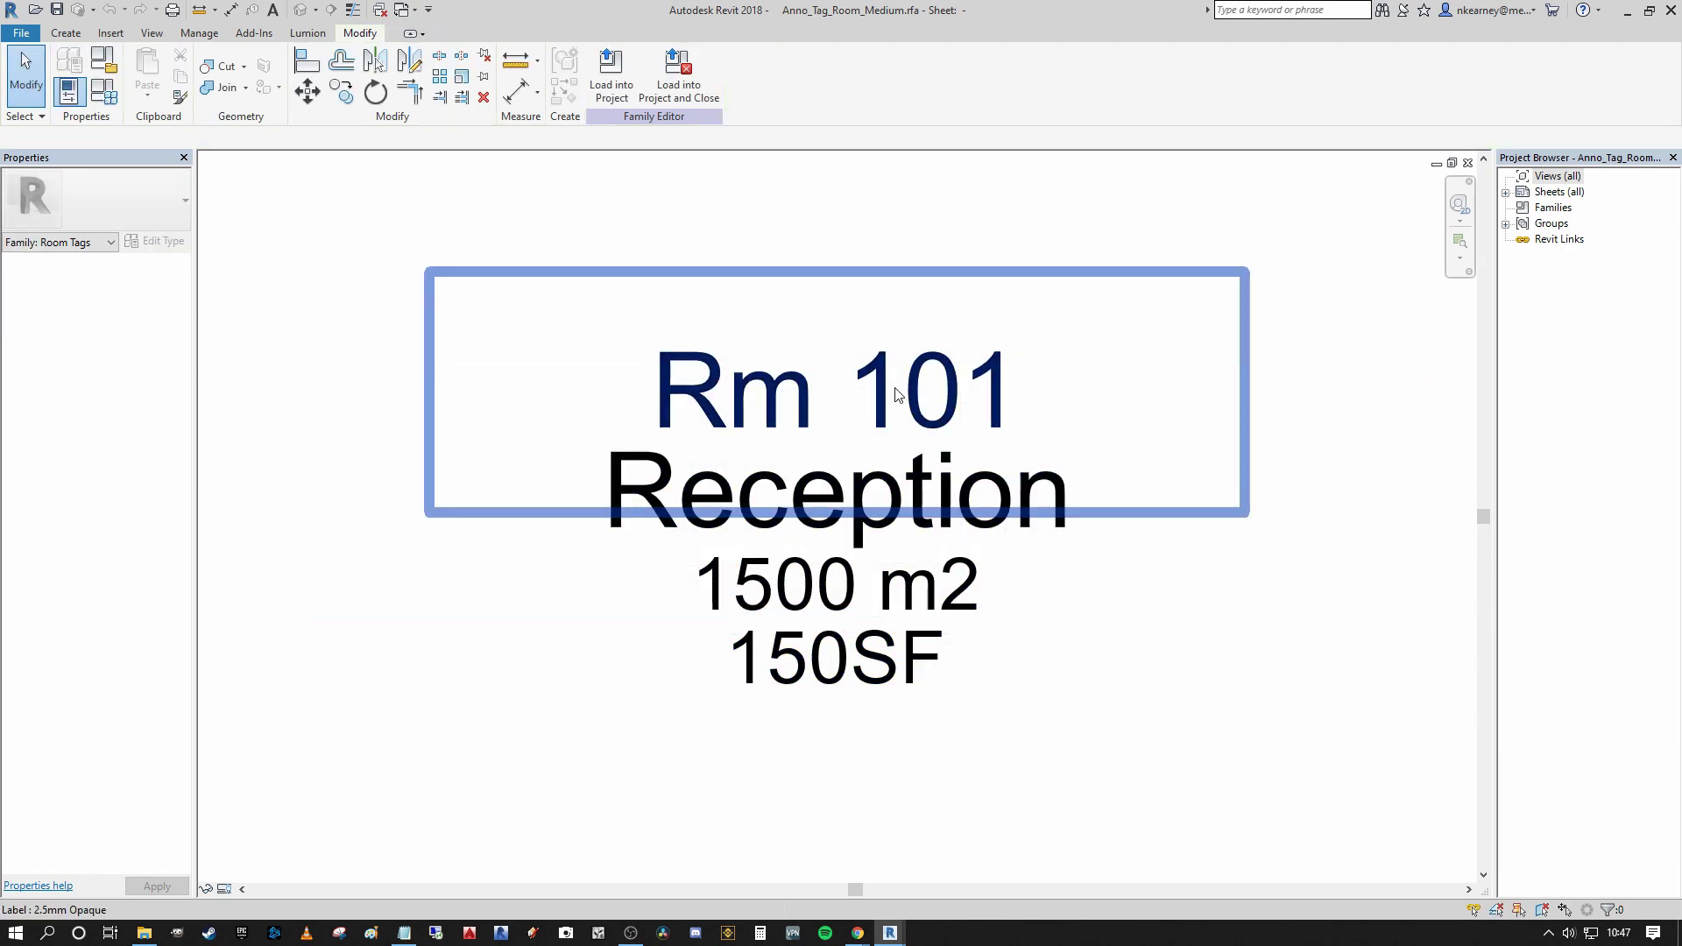
Review the complete room tag layout and close the tag family without saving changes
scroll(1281, 404, down, 1)
middle_drag(1281, 404, 1202, 413)
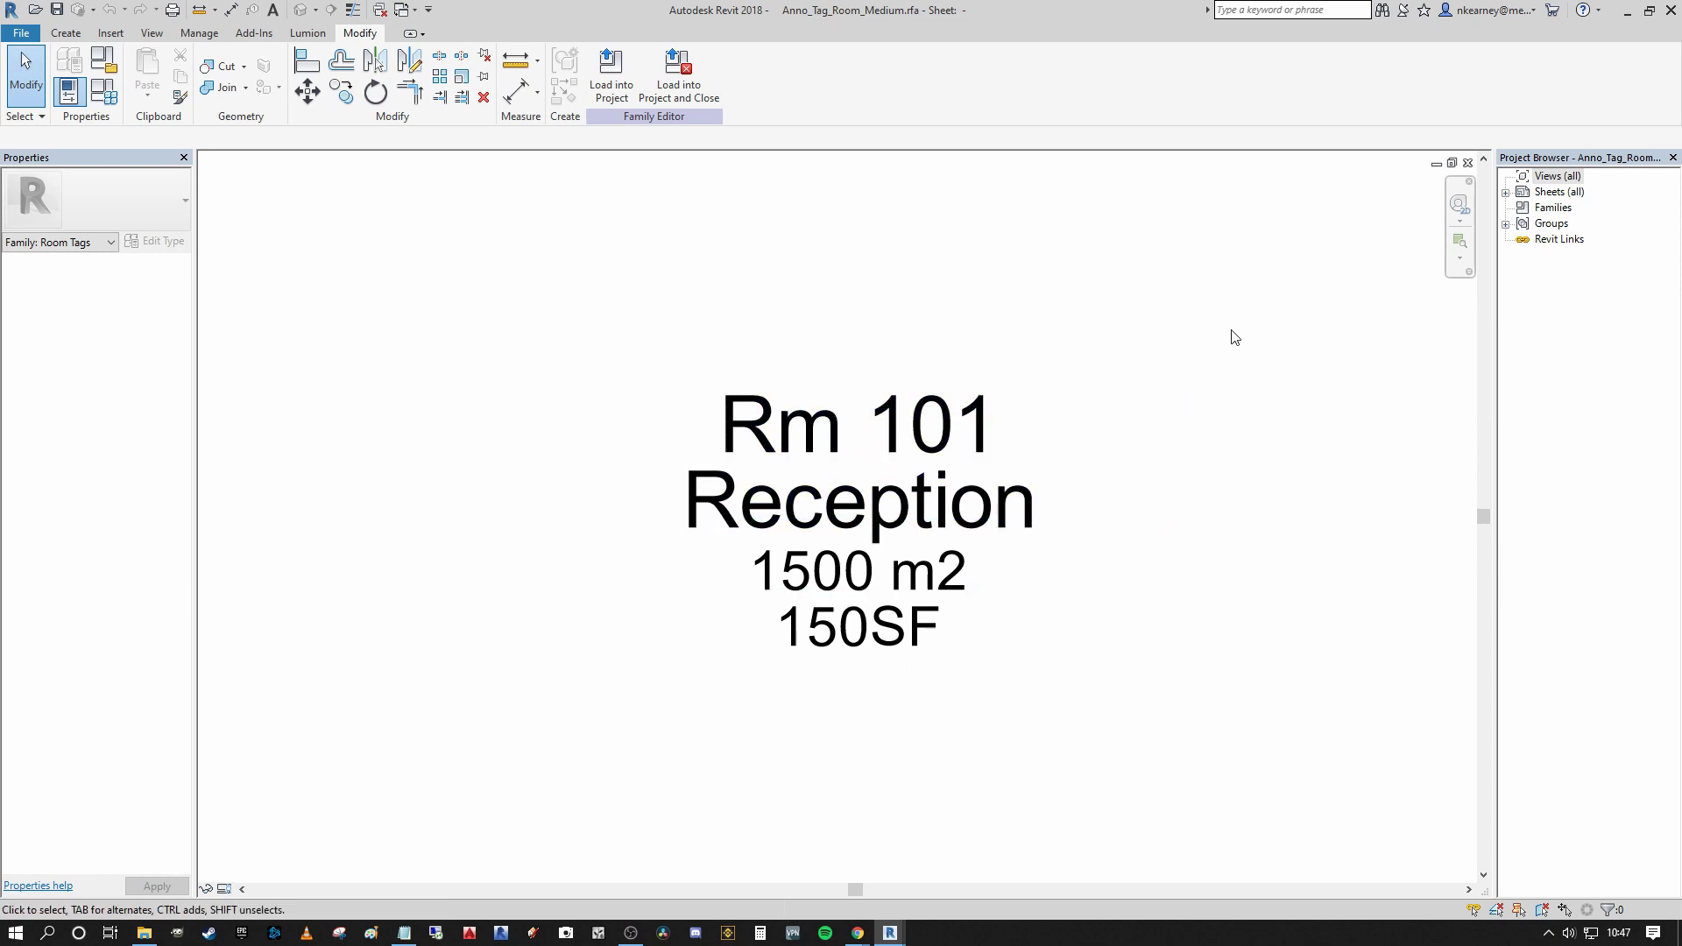
middle_drag(1239, 353, 1243, 281)
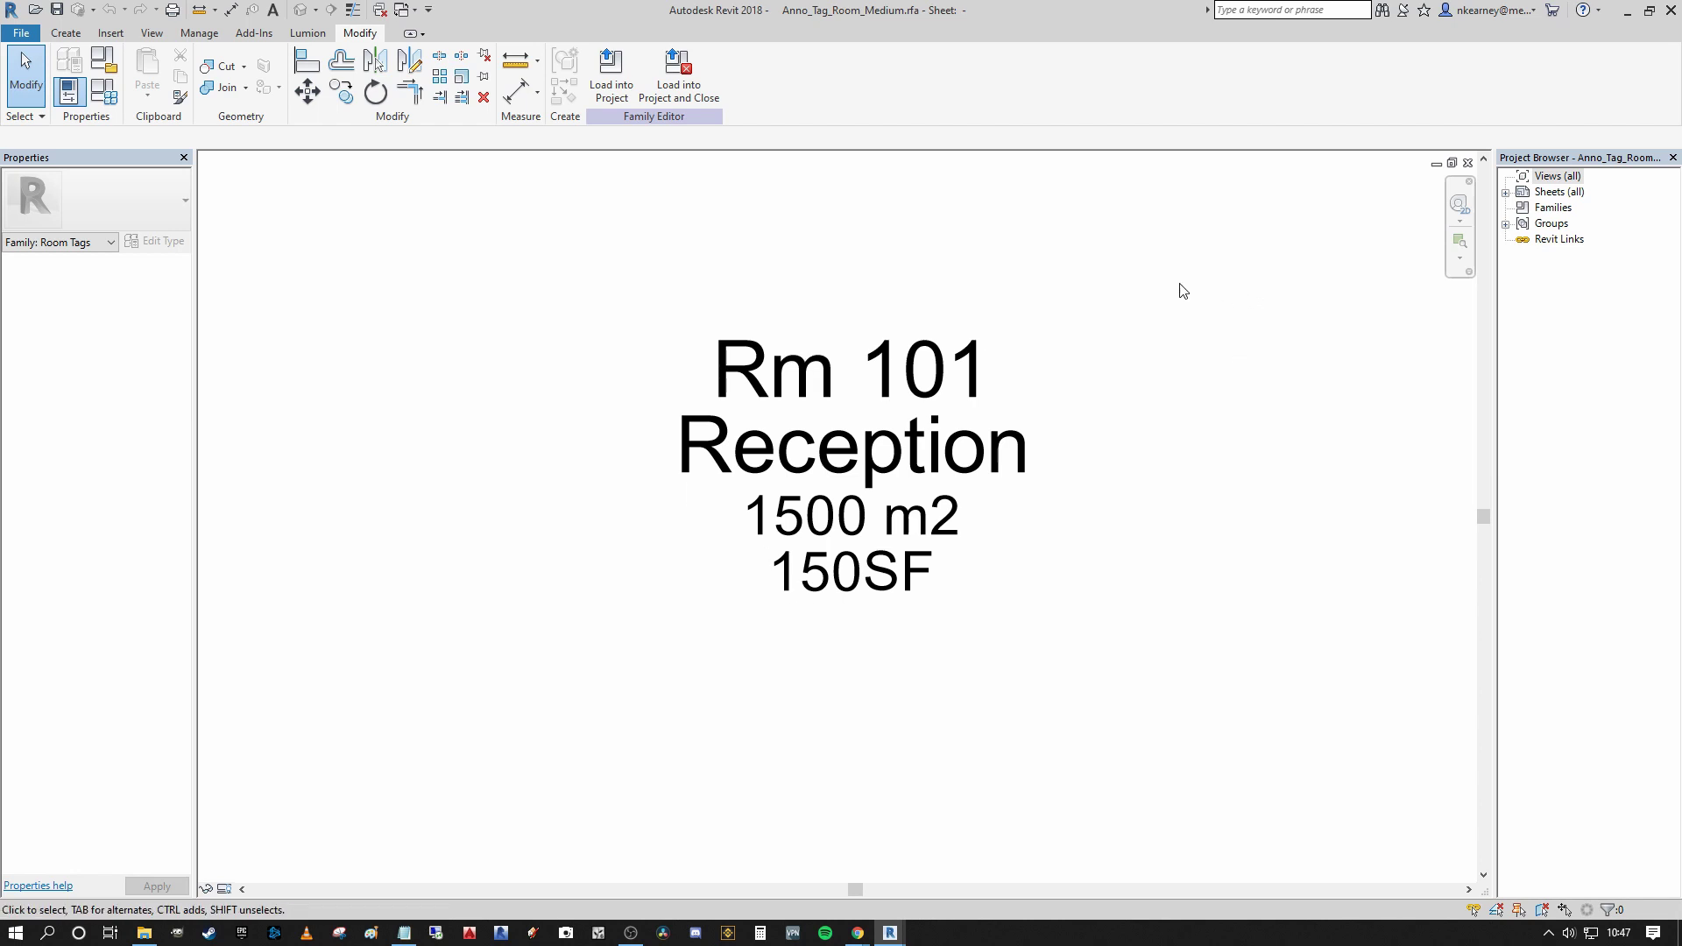
middle_drag(1129, 300, 1120, 271)
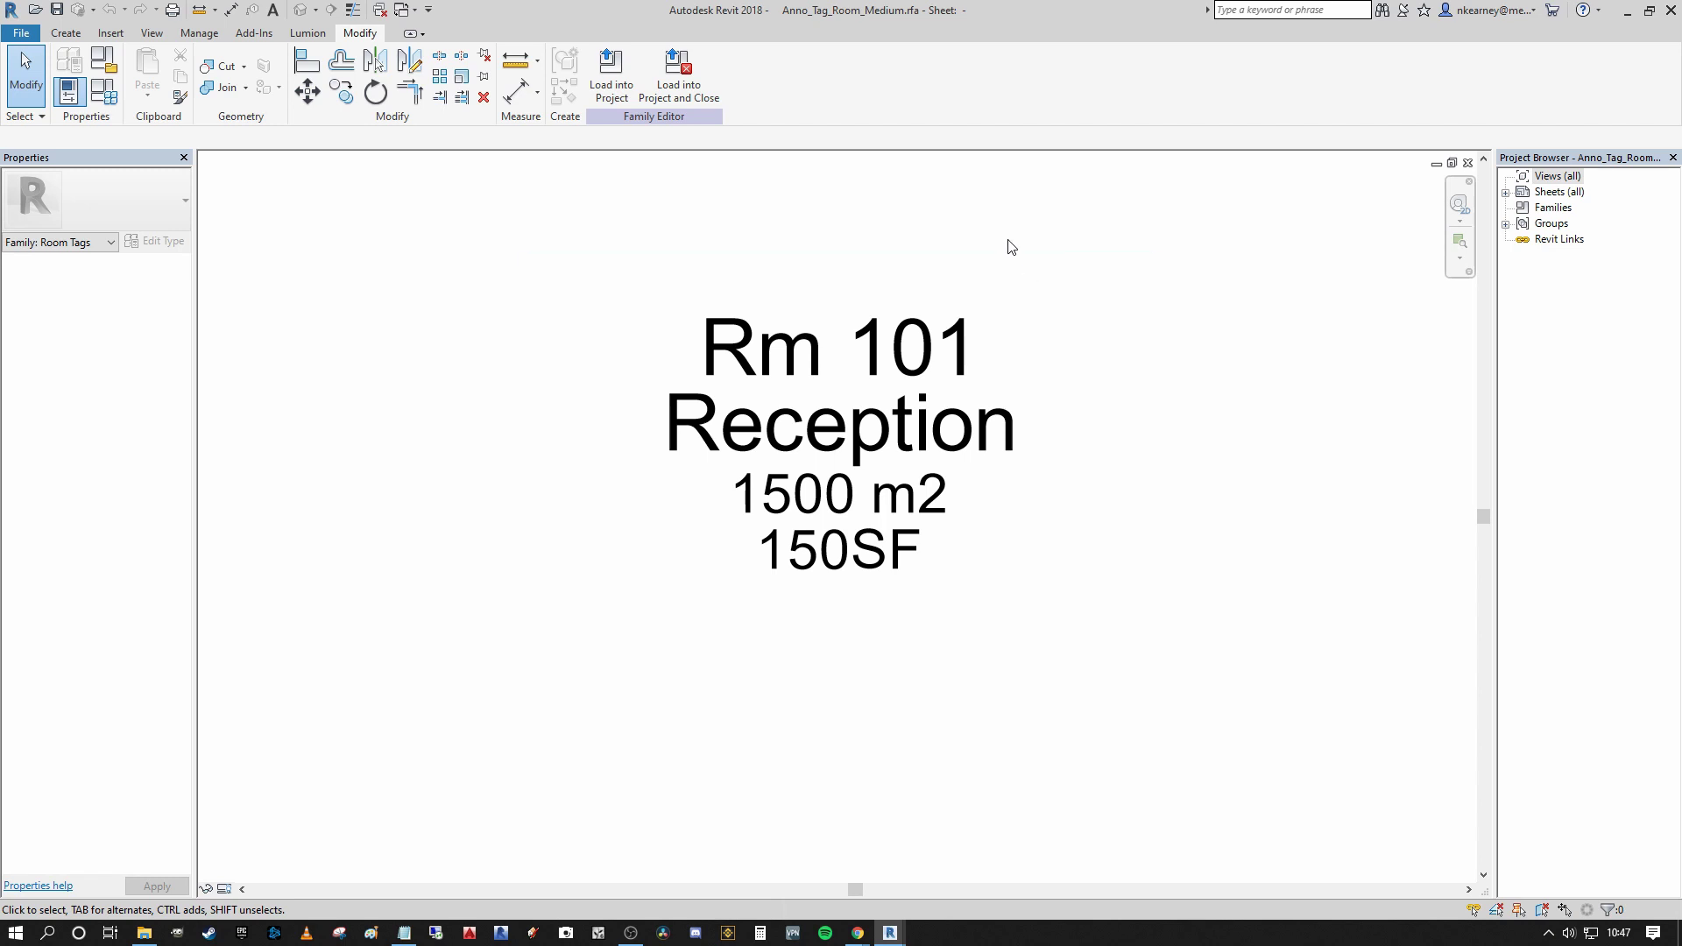
scroll(665, 330, up, 2)
scroll(593, 347, down, 1)
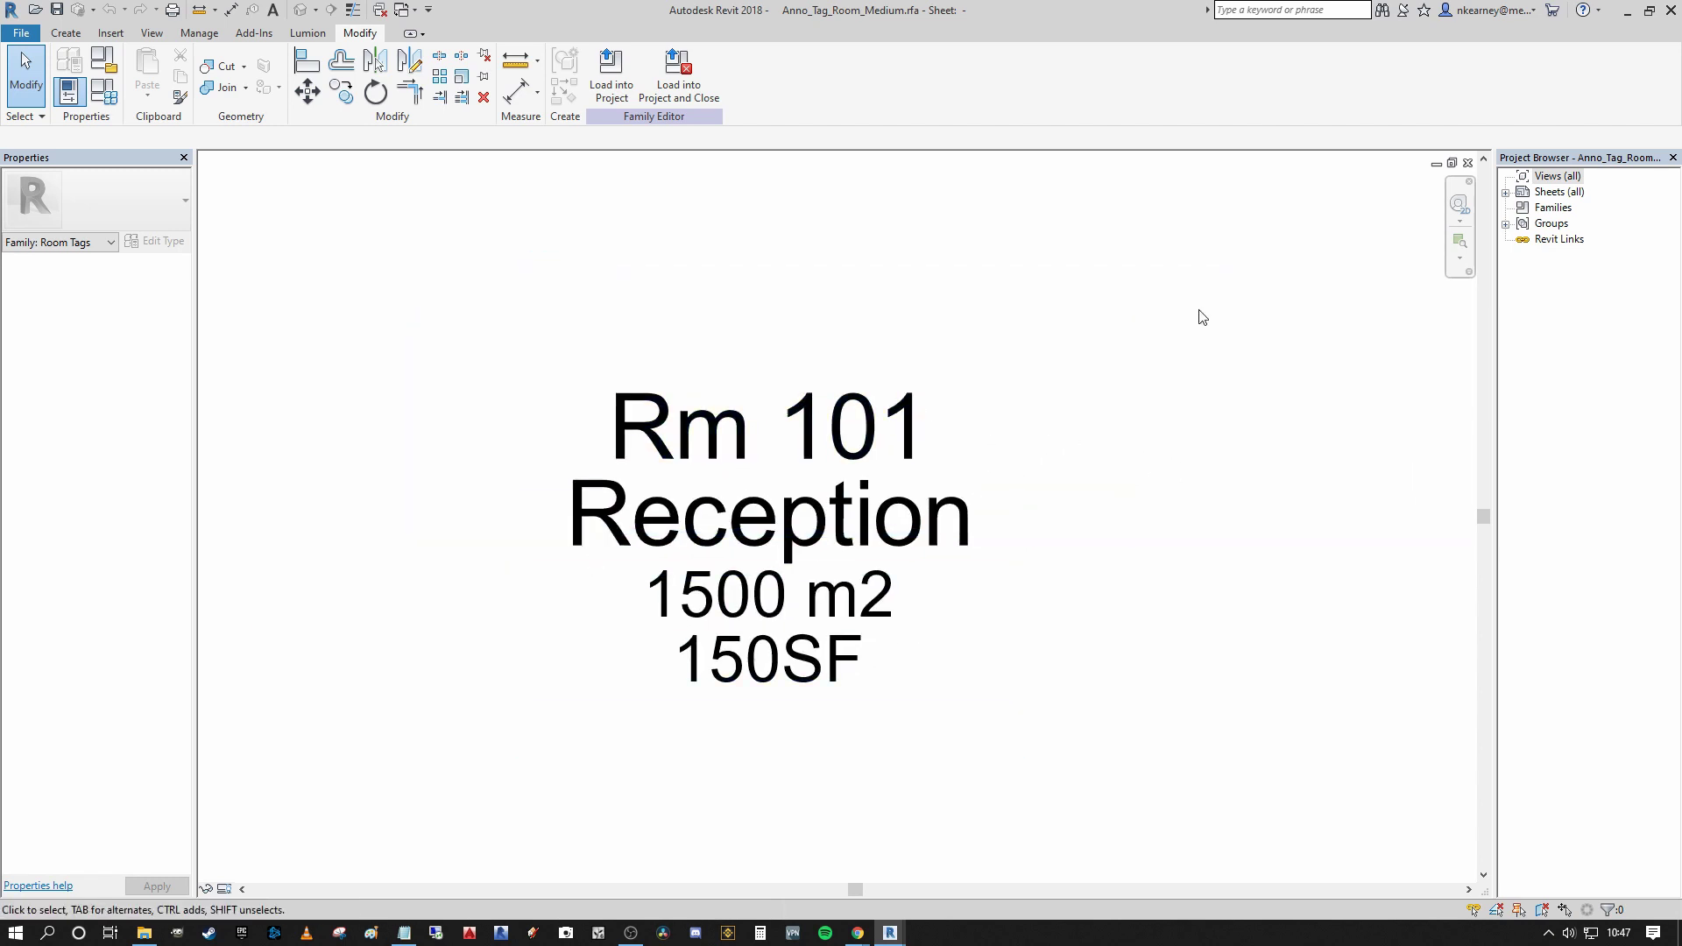
click(1468, 163)
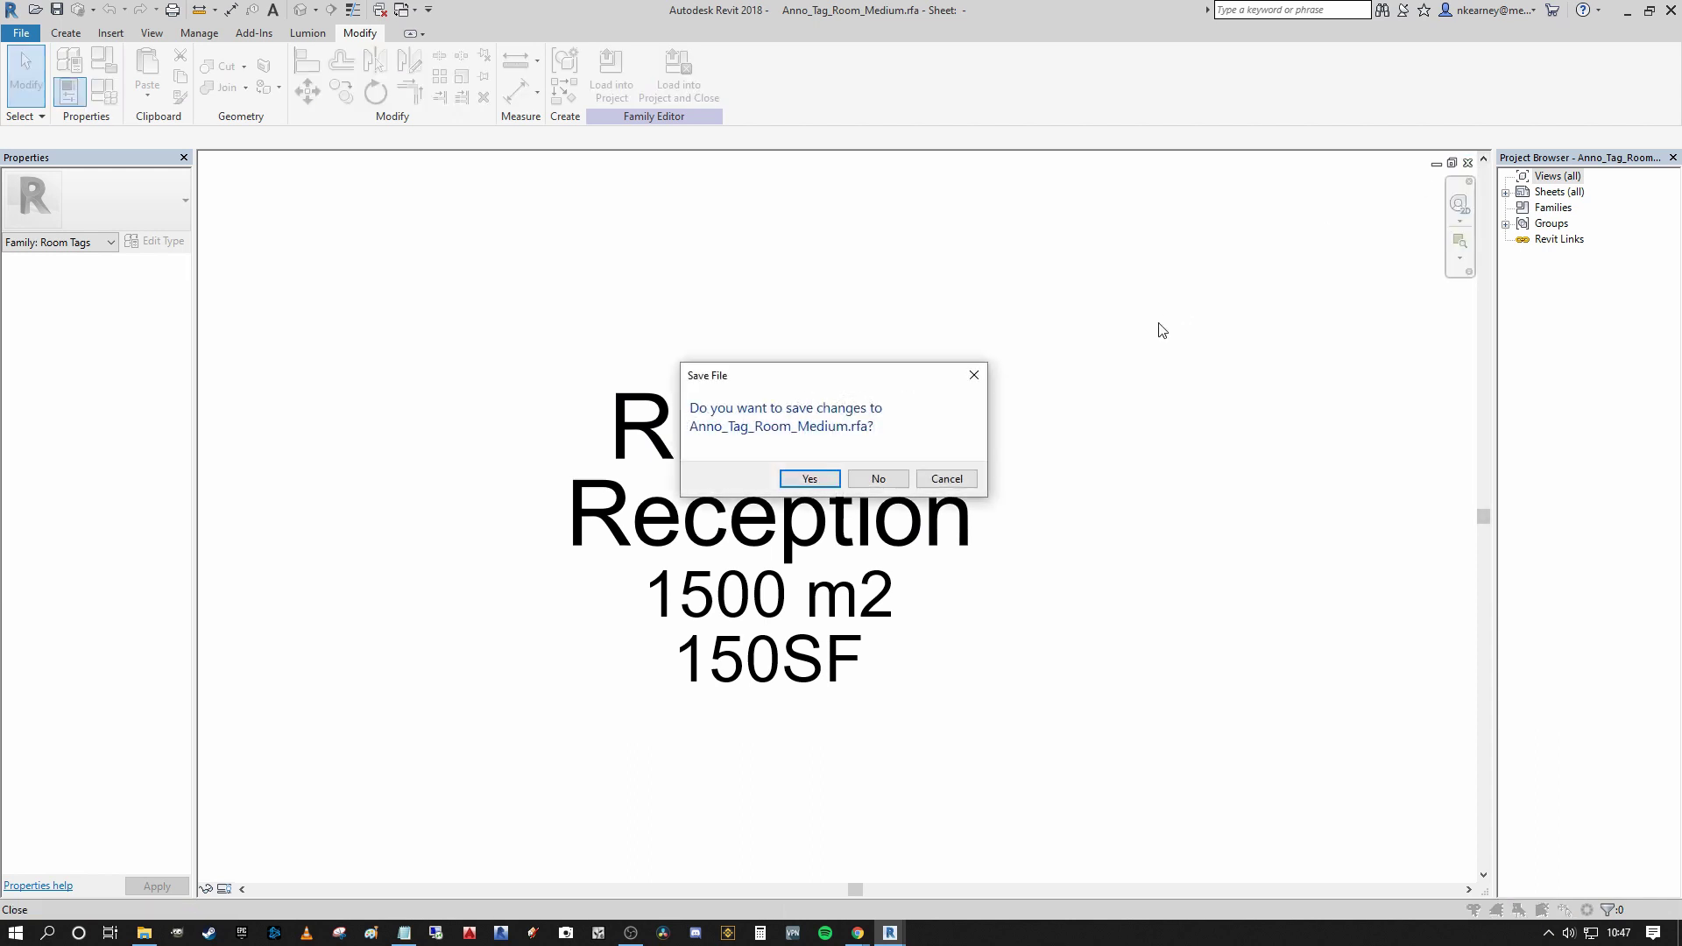
click(888, 485)
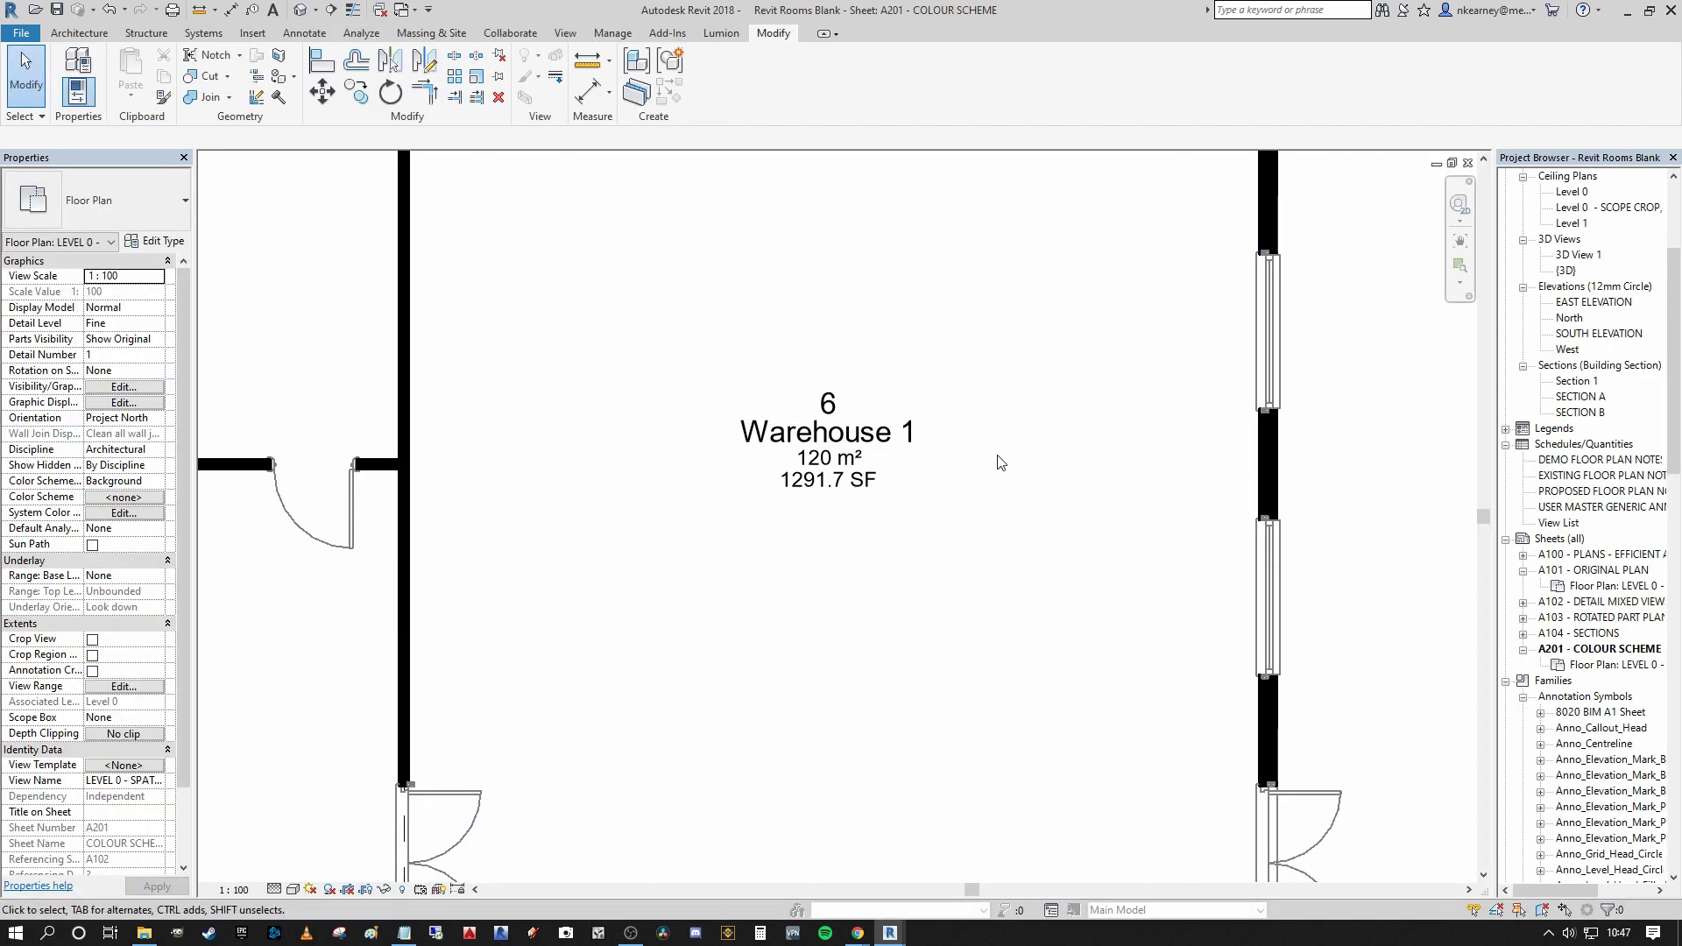
Examine the Warehouse 1 tag and the numbered, named room tags across the whole floor plan
scroll(1066, 437, down, 2)
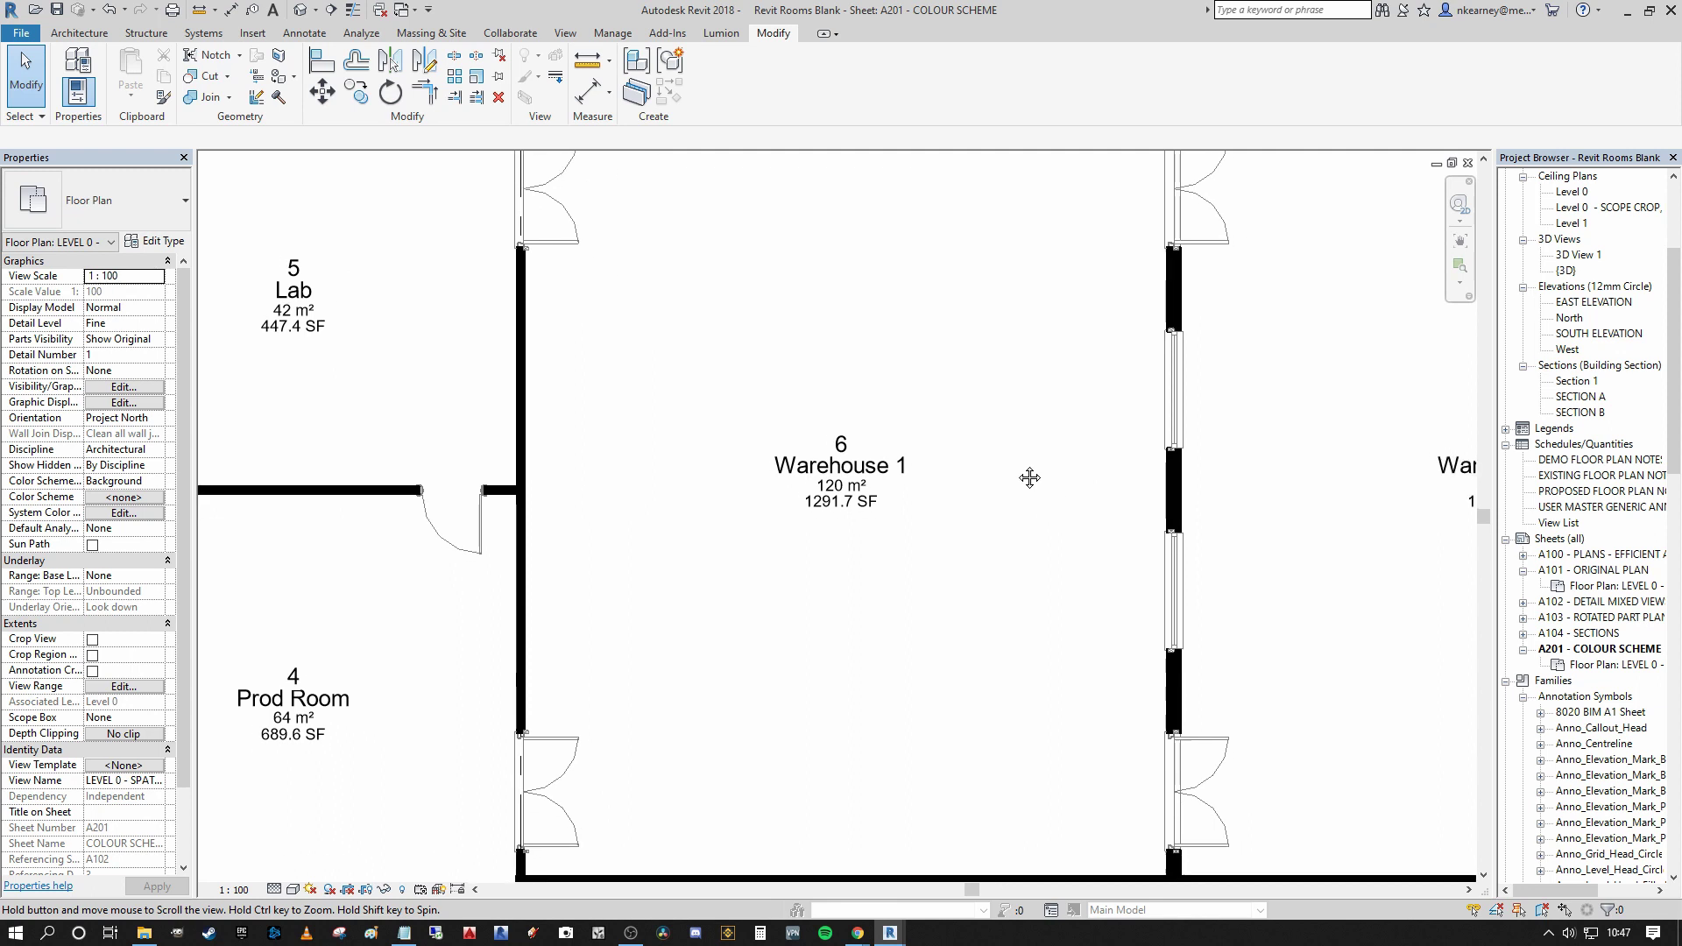
scroll(839, 506, up, 2)
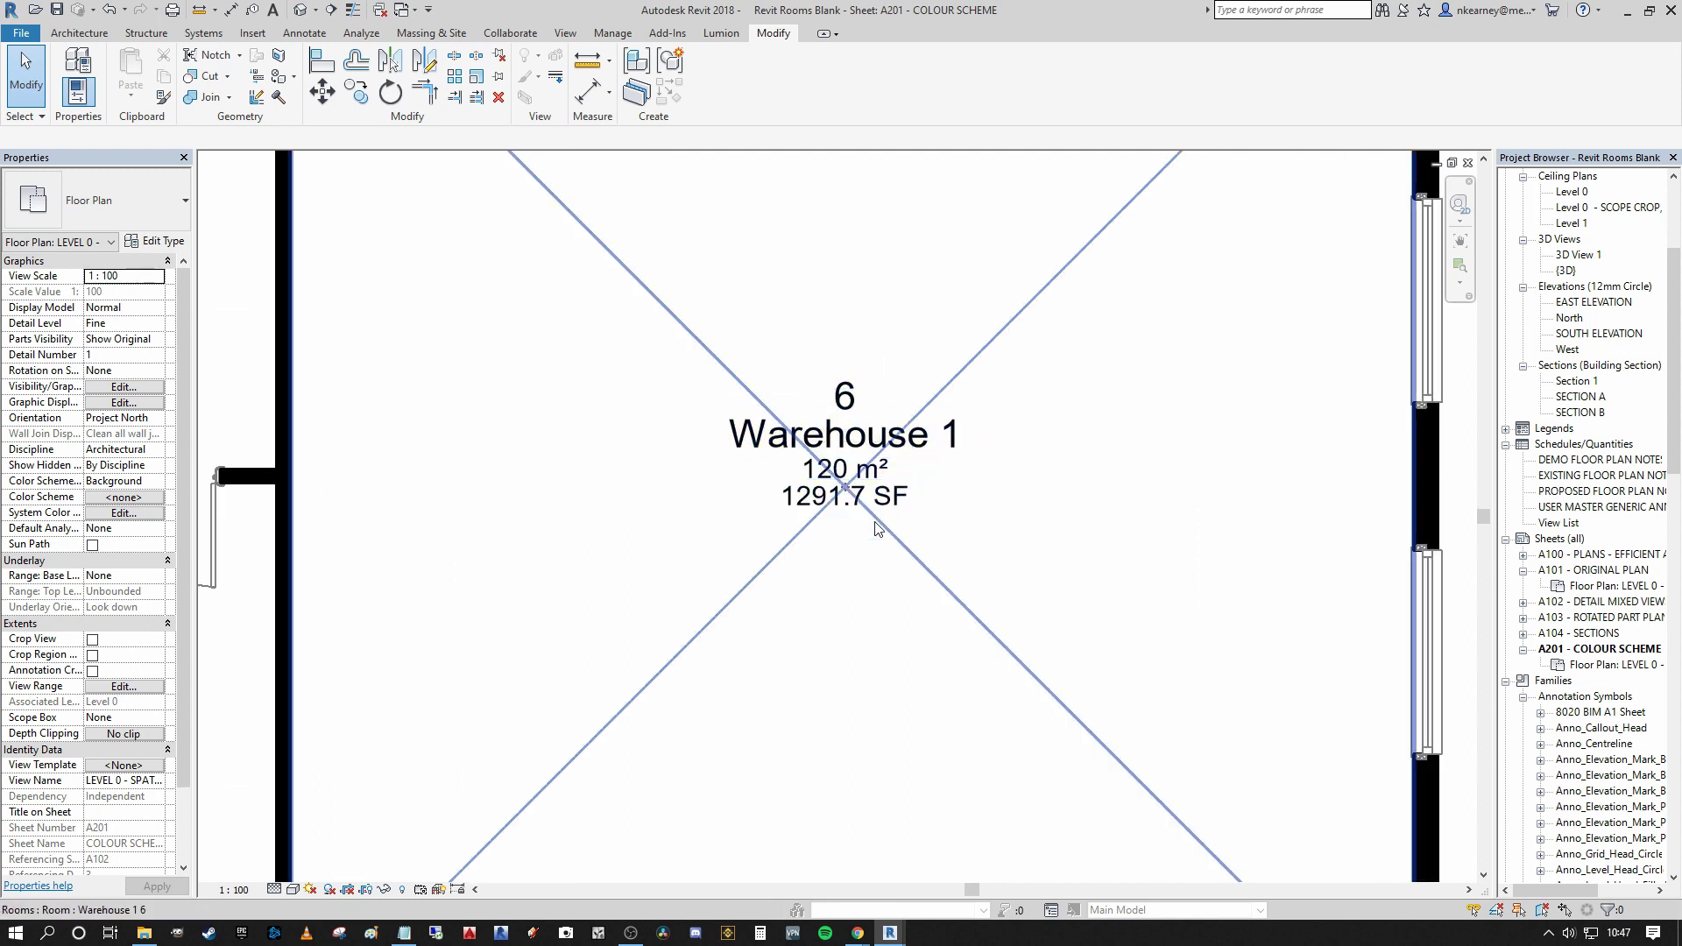
scroll(961, 464, down, 3)
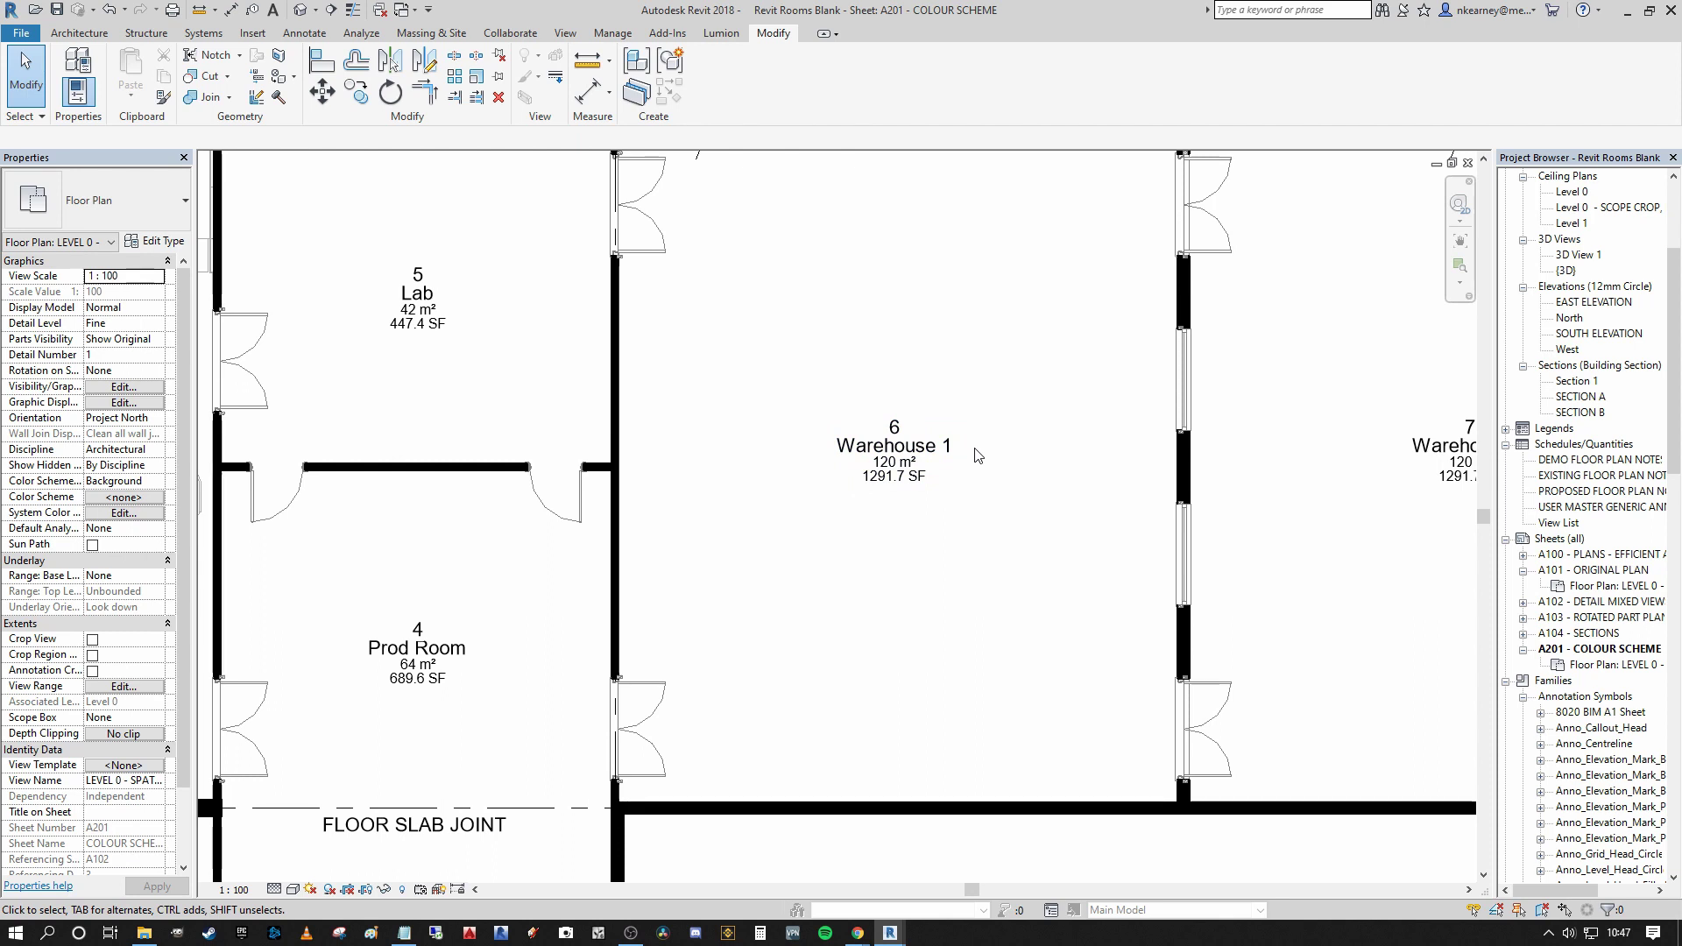
scroll(980, 454, down, 5)
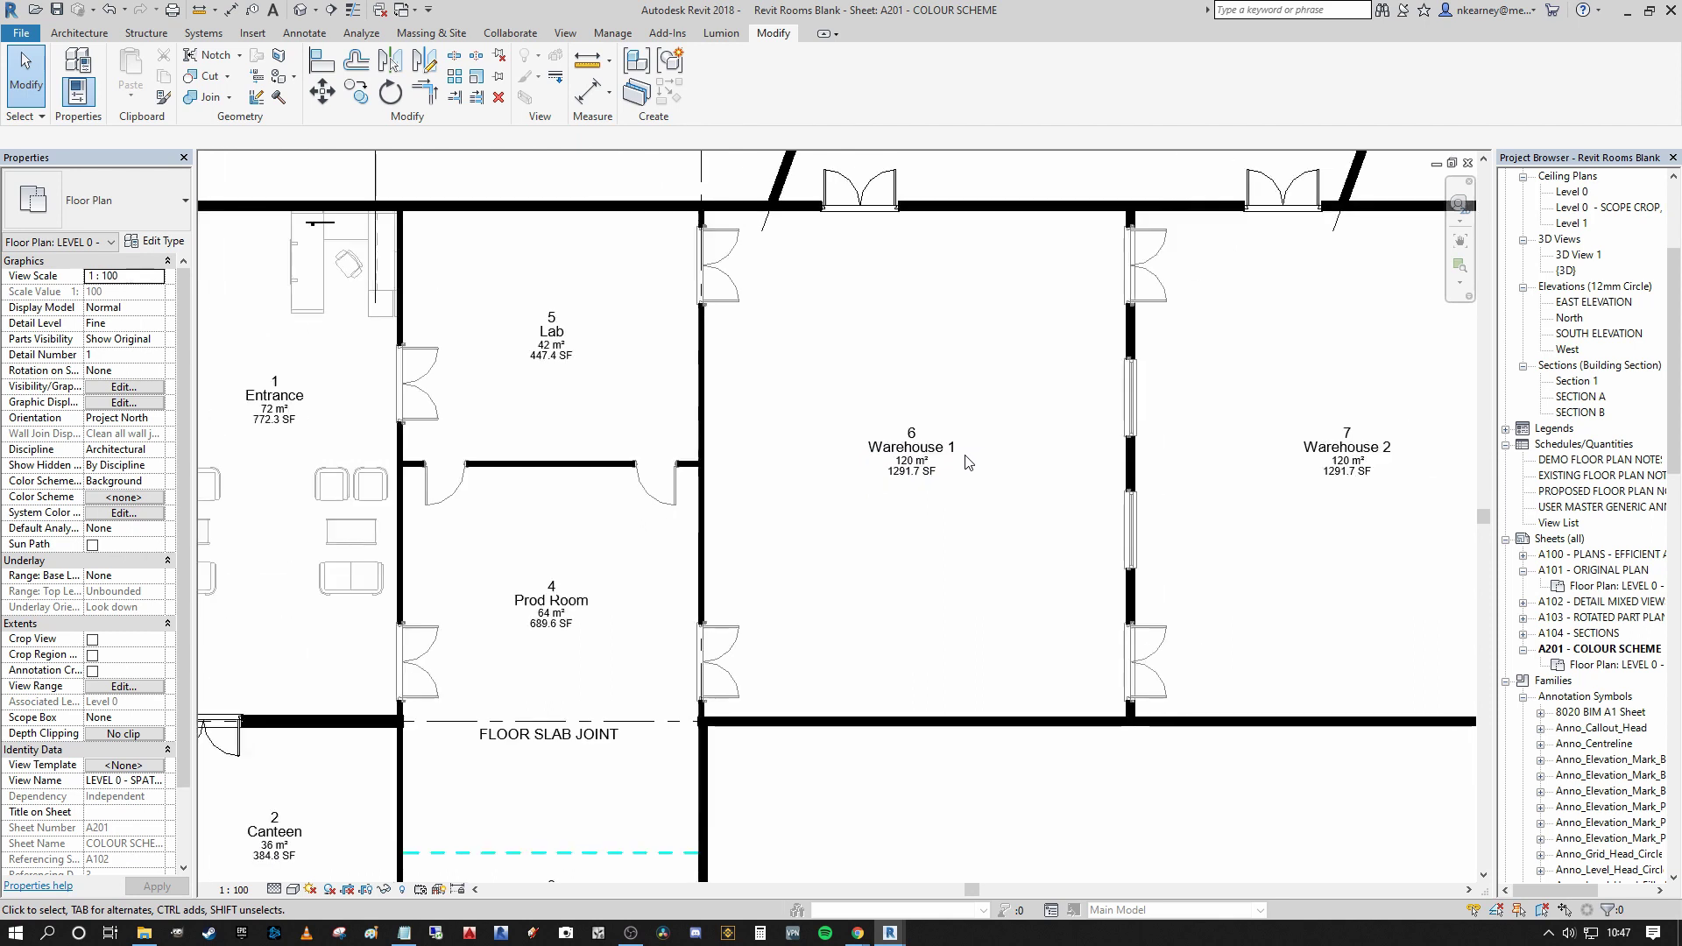
scroll(1077, 532, up, 1)
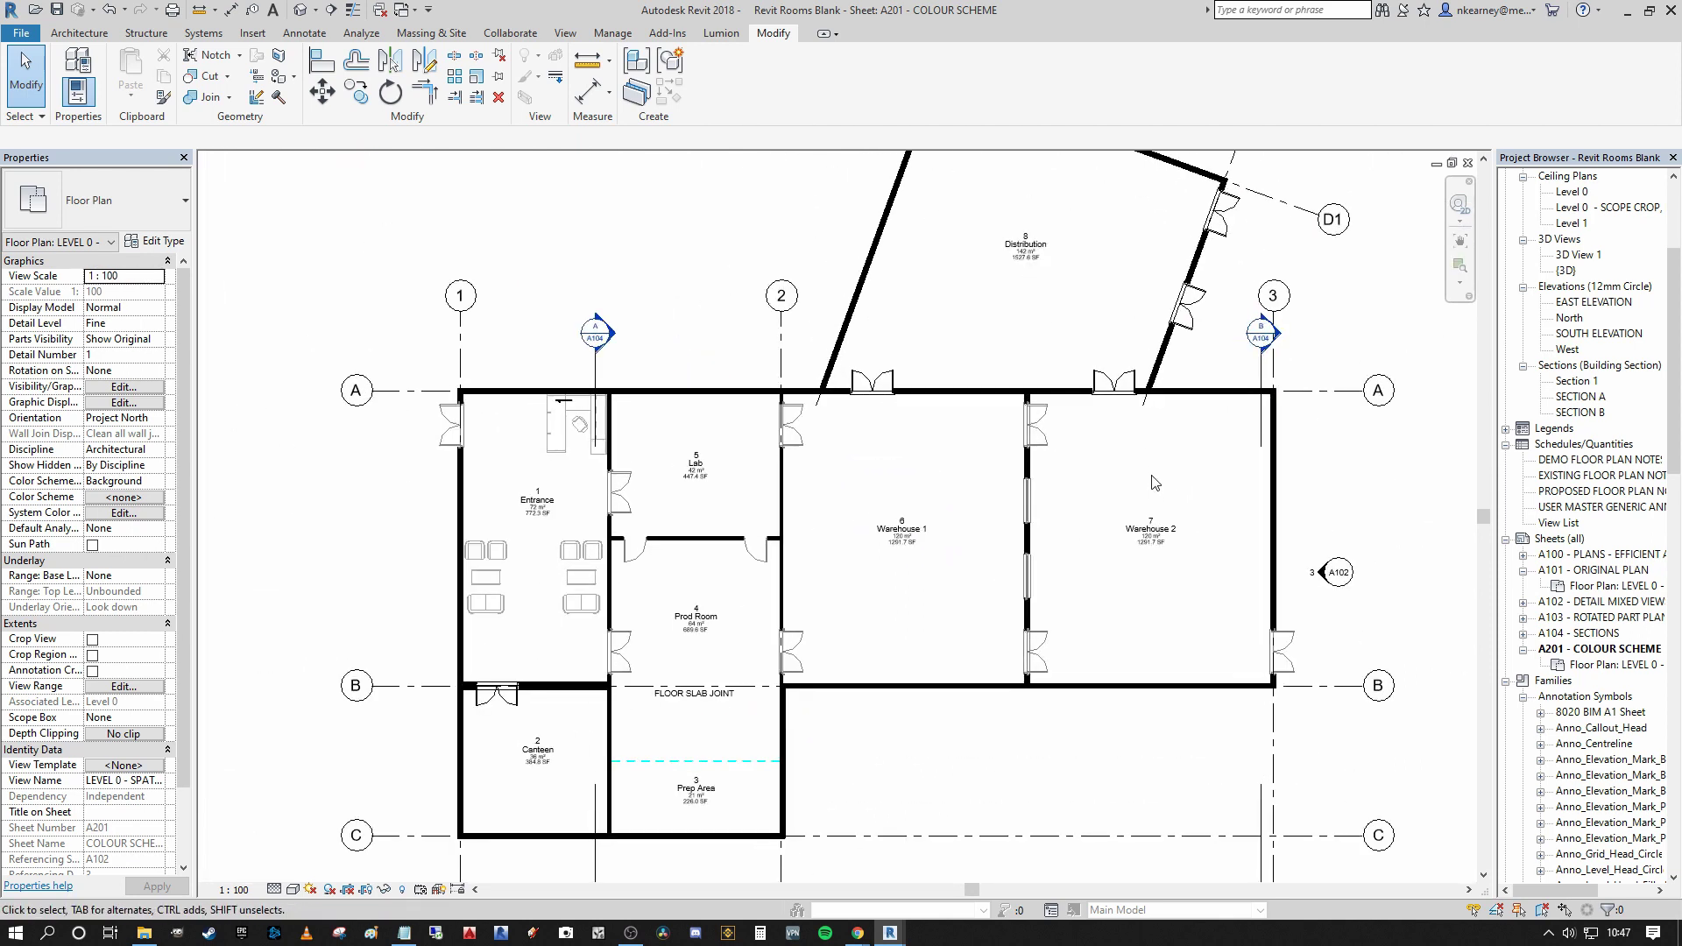
middle_drag(1078, 561, 1138, 531)
mouse_move(1006, 537)
middle_down()
mouse_move(957, 548)
mouse_move(1004, 560)
middle_up()
scroll(955, 539, down, 1)
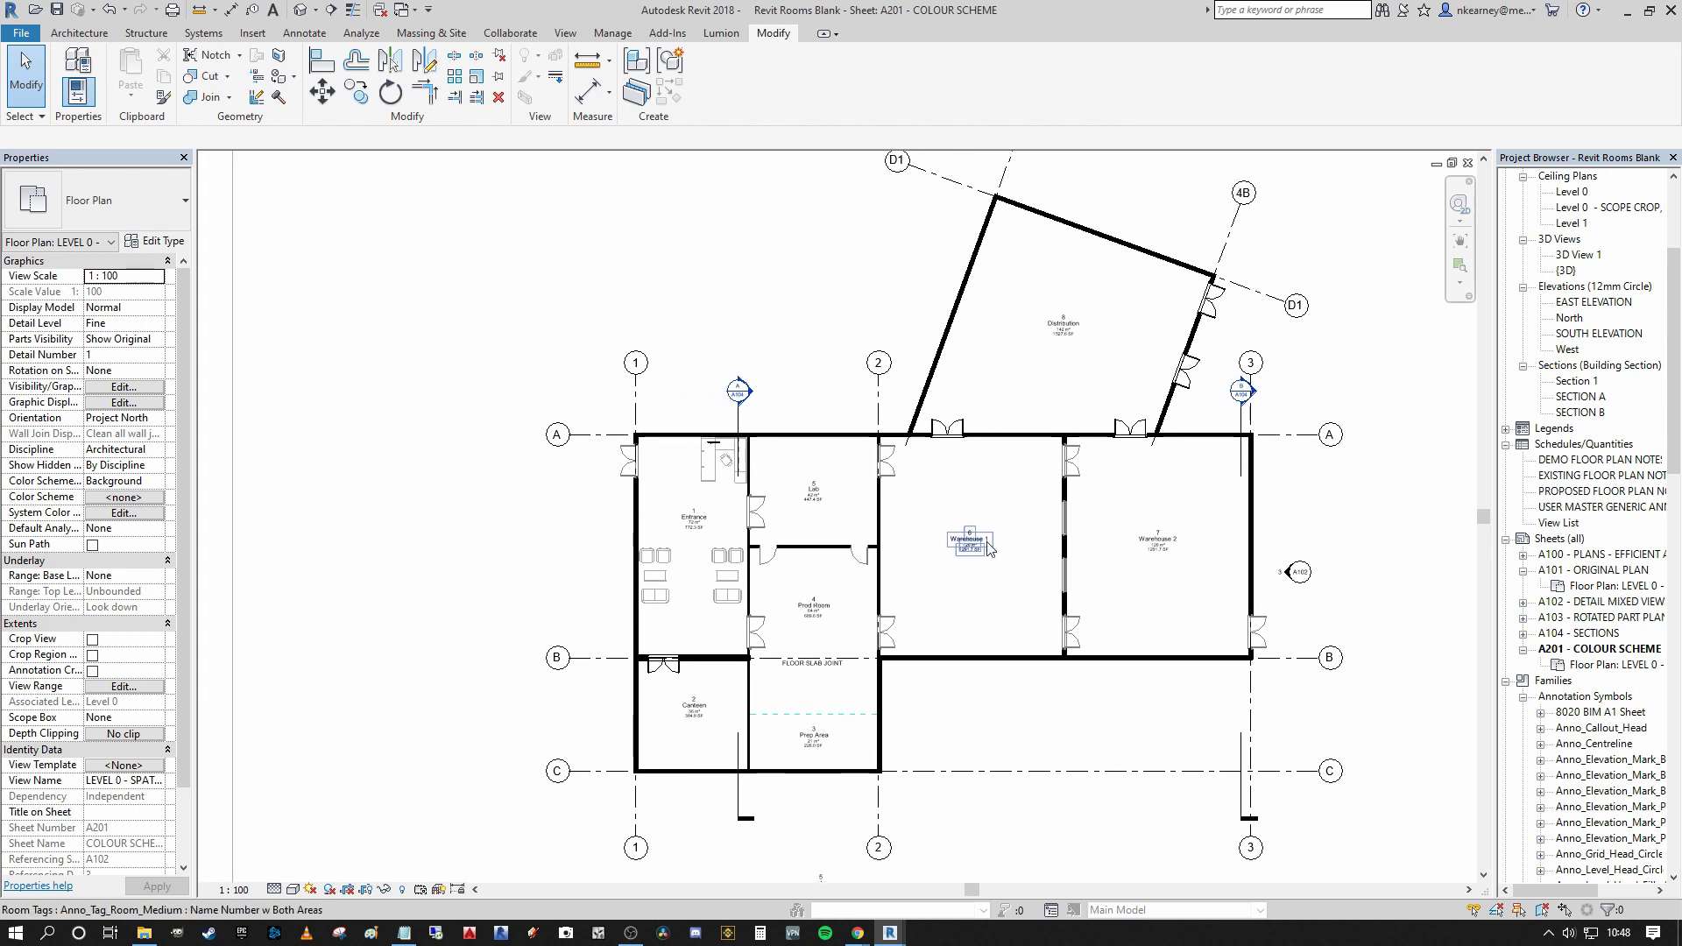
scroll(962, 535, up, 1)
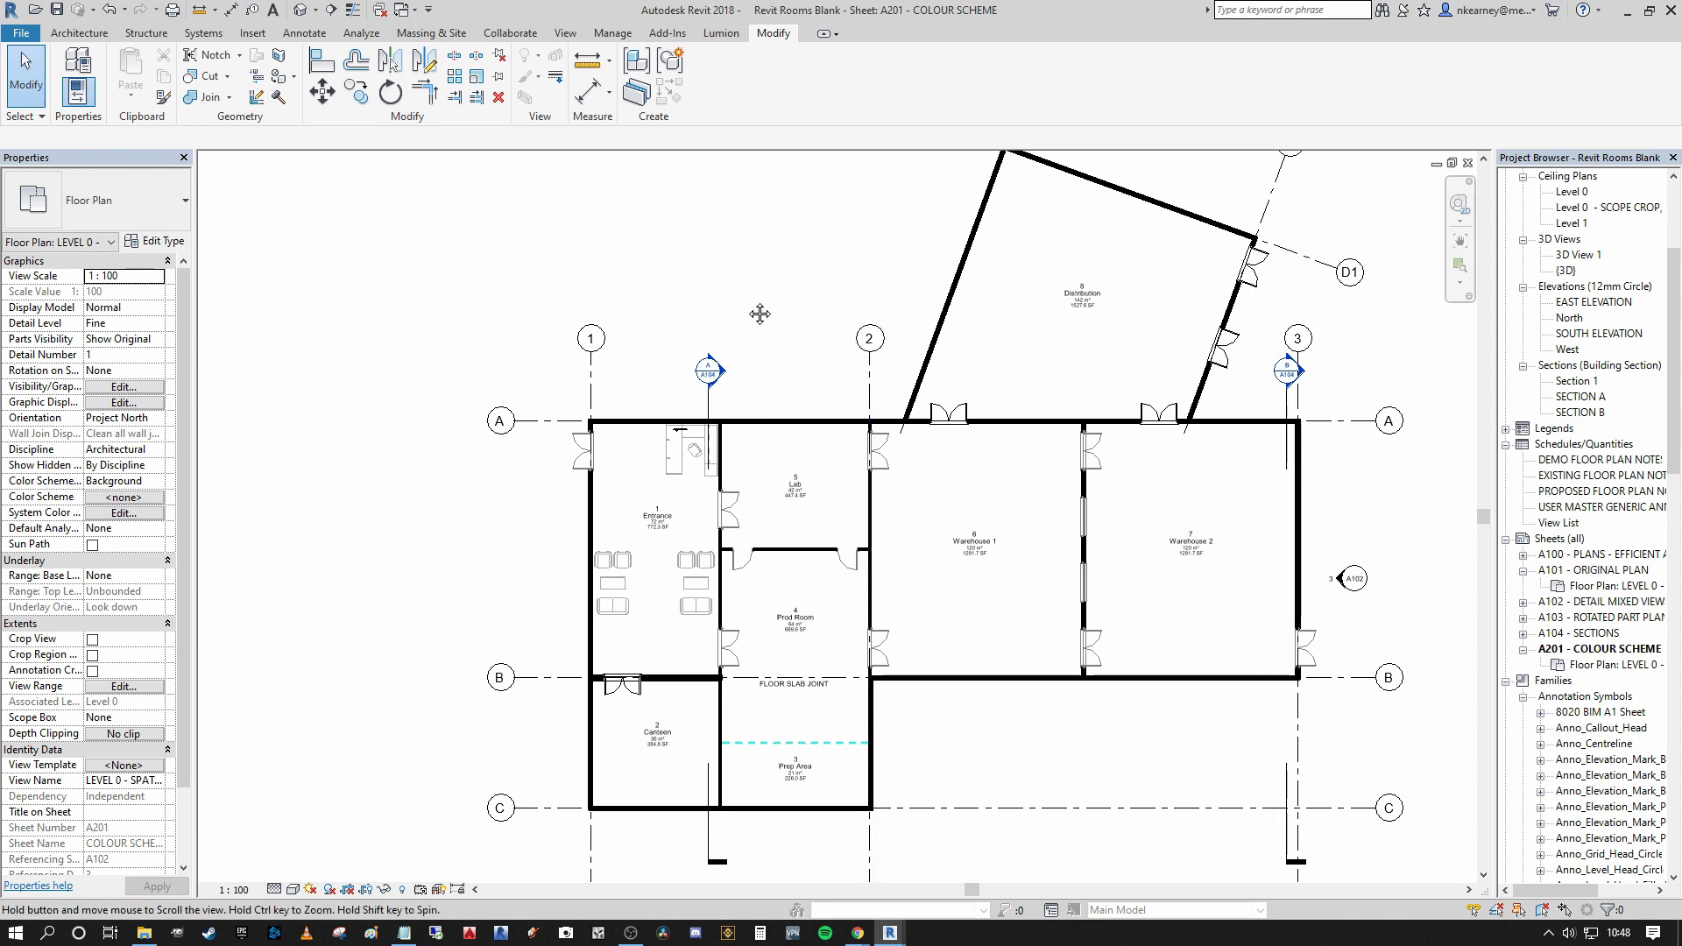
middle_drag(739, 315, 744, 325)
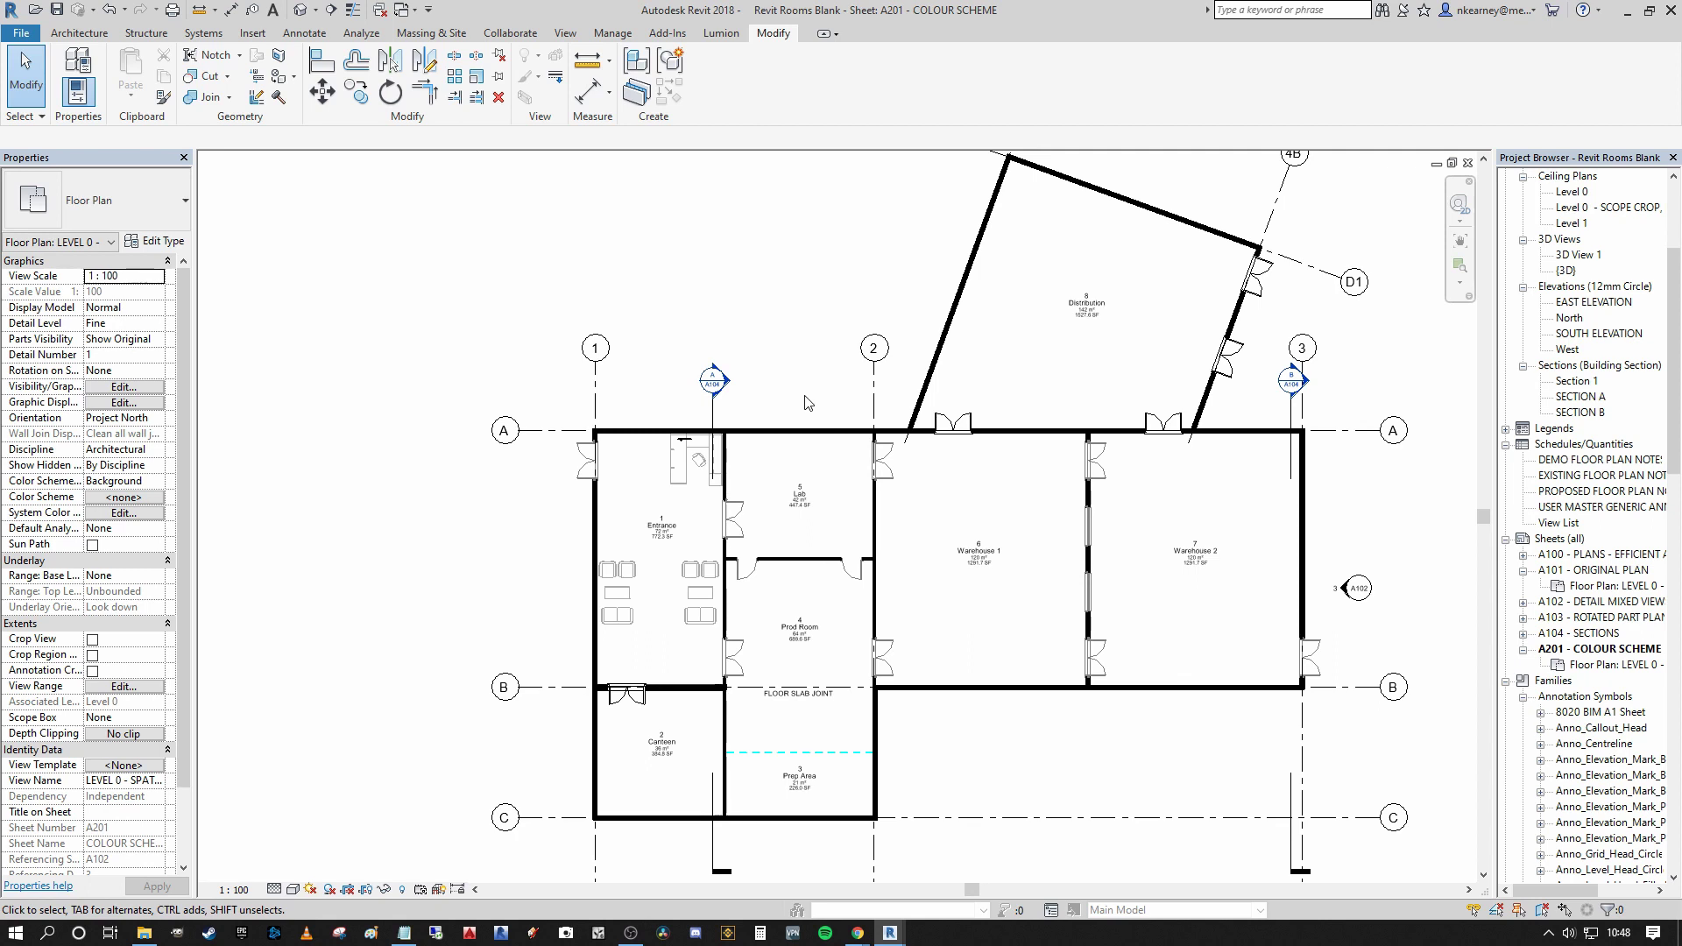
middle_drag(787, 333, 674, 281)
scroll(713, 327, up, 1)
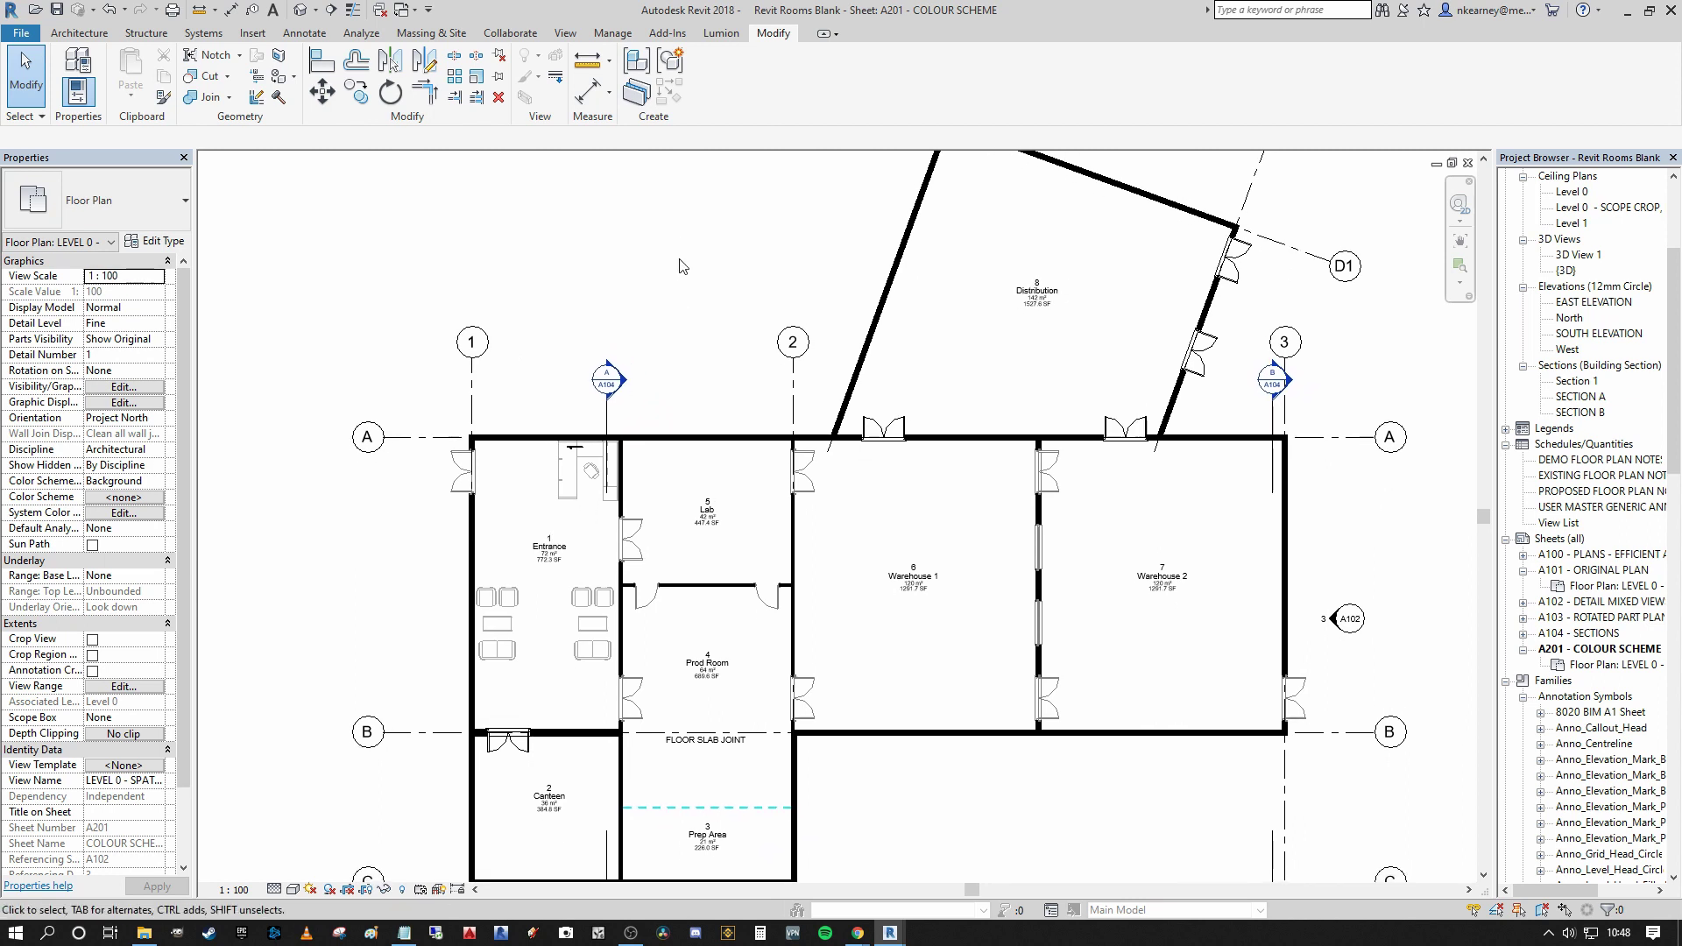
middle_drag(697, 288, 689, 323)
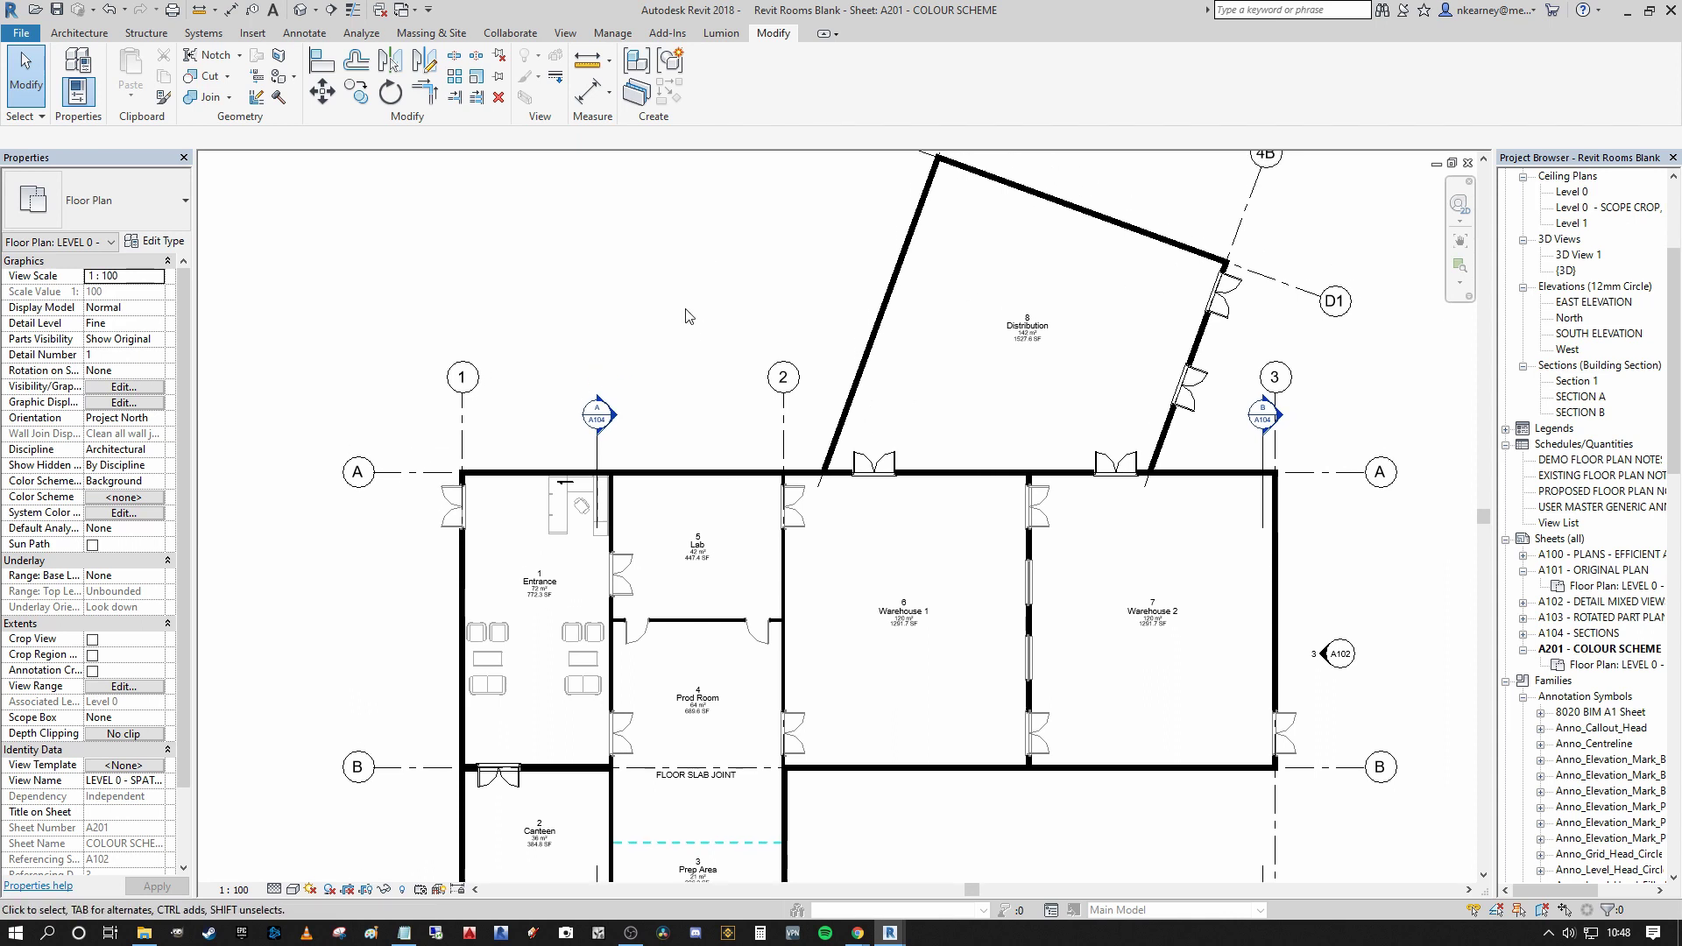
scroll(688, 324, down, 2)
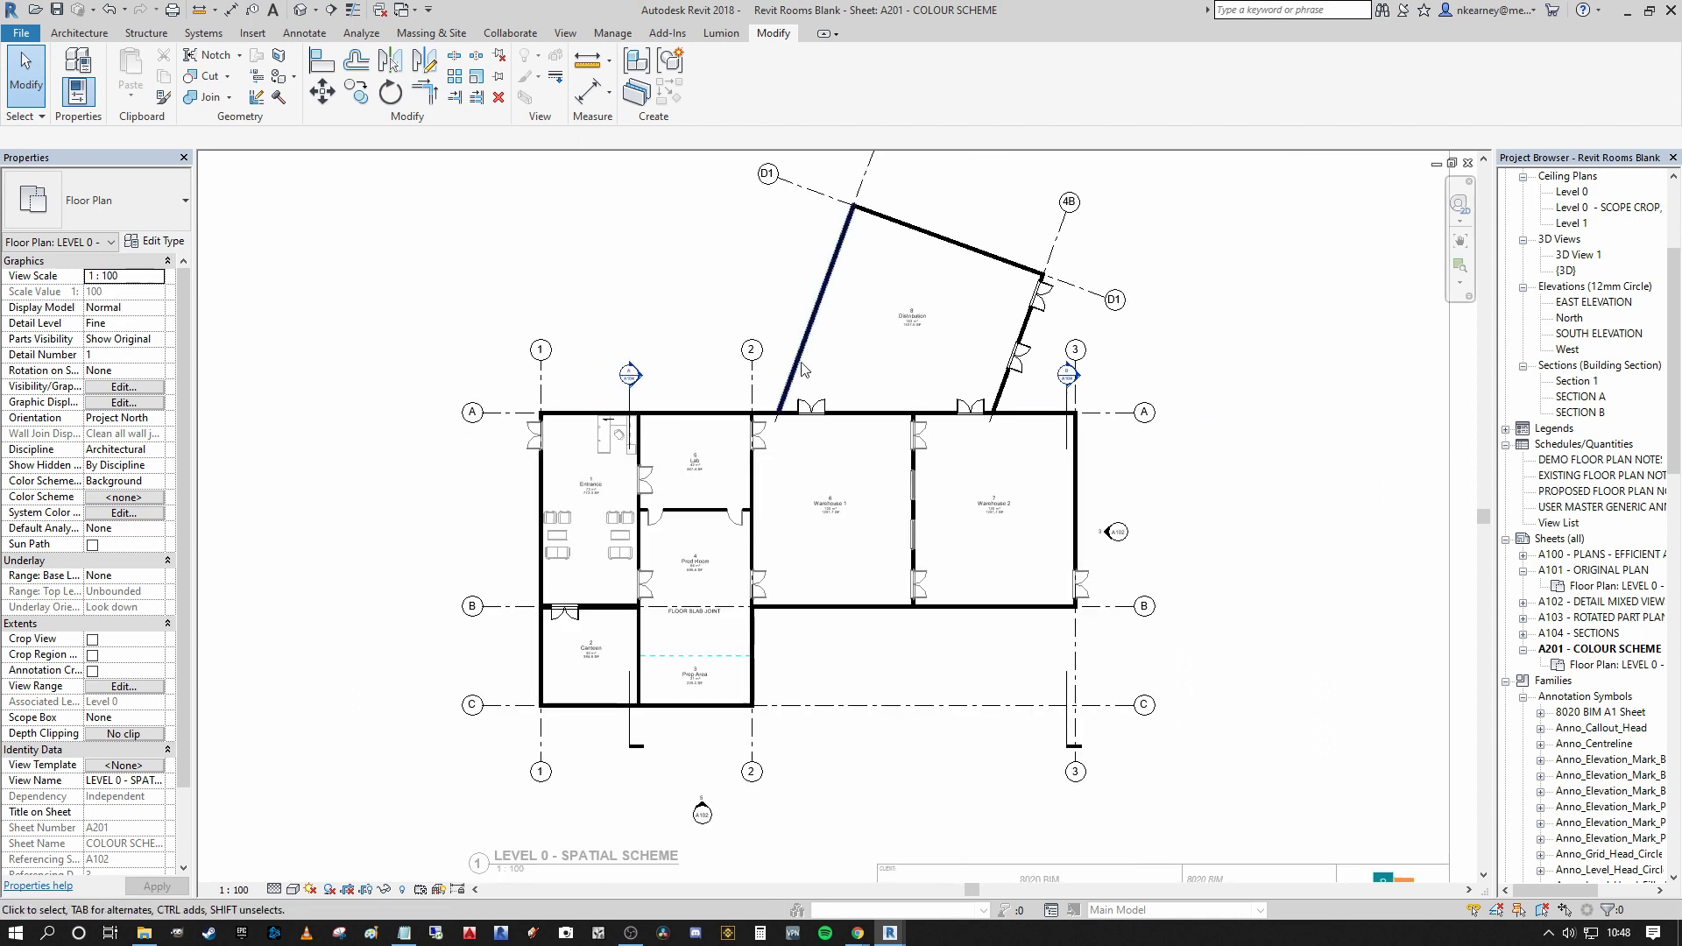
middle_drag(828, 356, 815, 319)
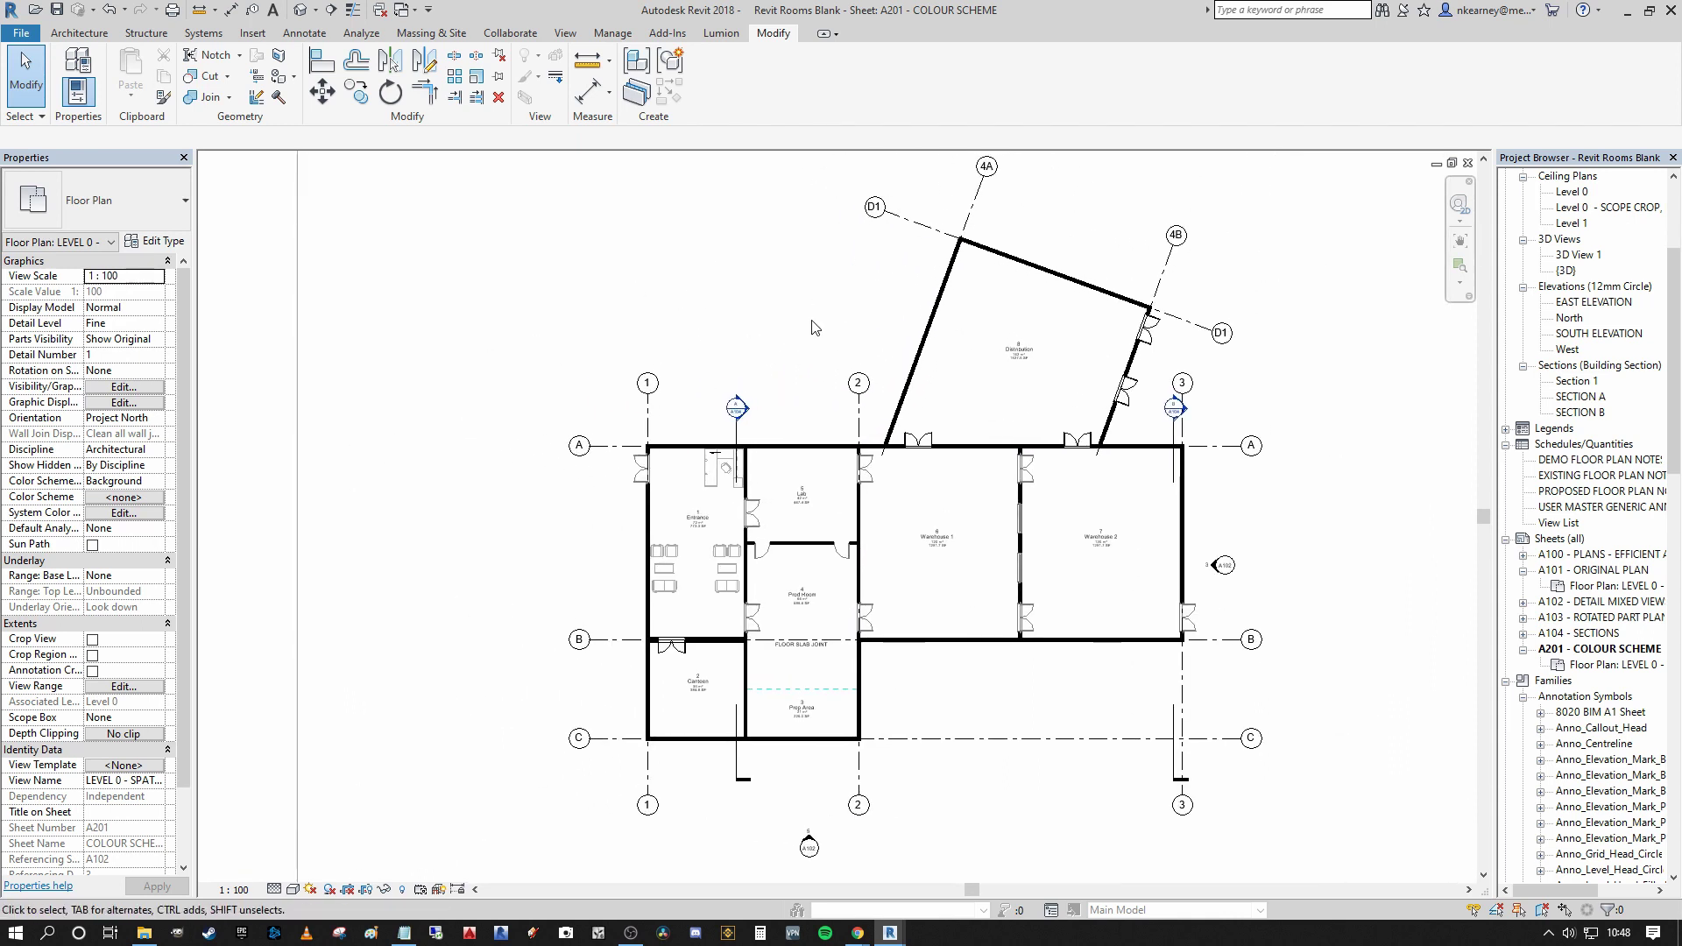
Apply the Rooms colour scheme By Room Number to the Level 0 spatial scheme floor plan
scroll(854, 296, up, 1)
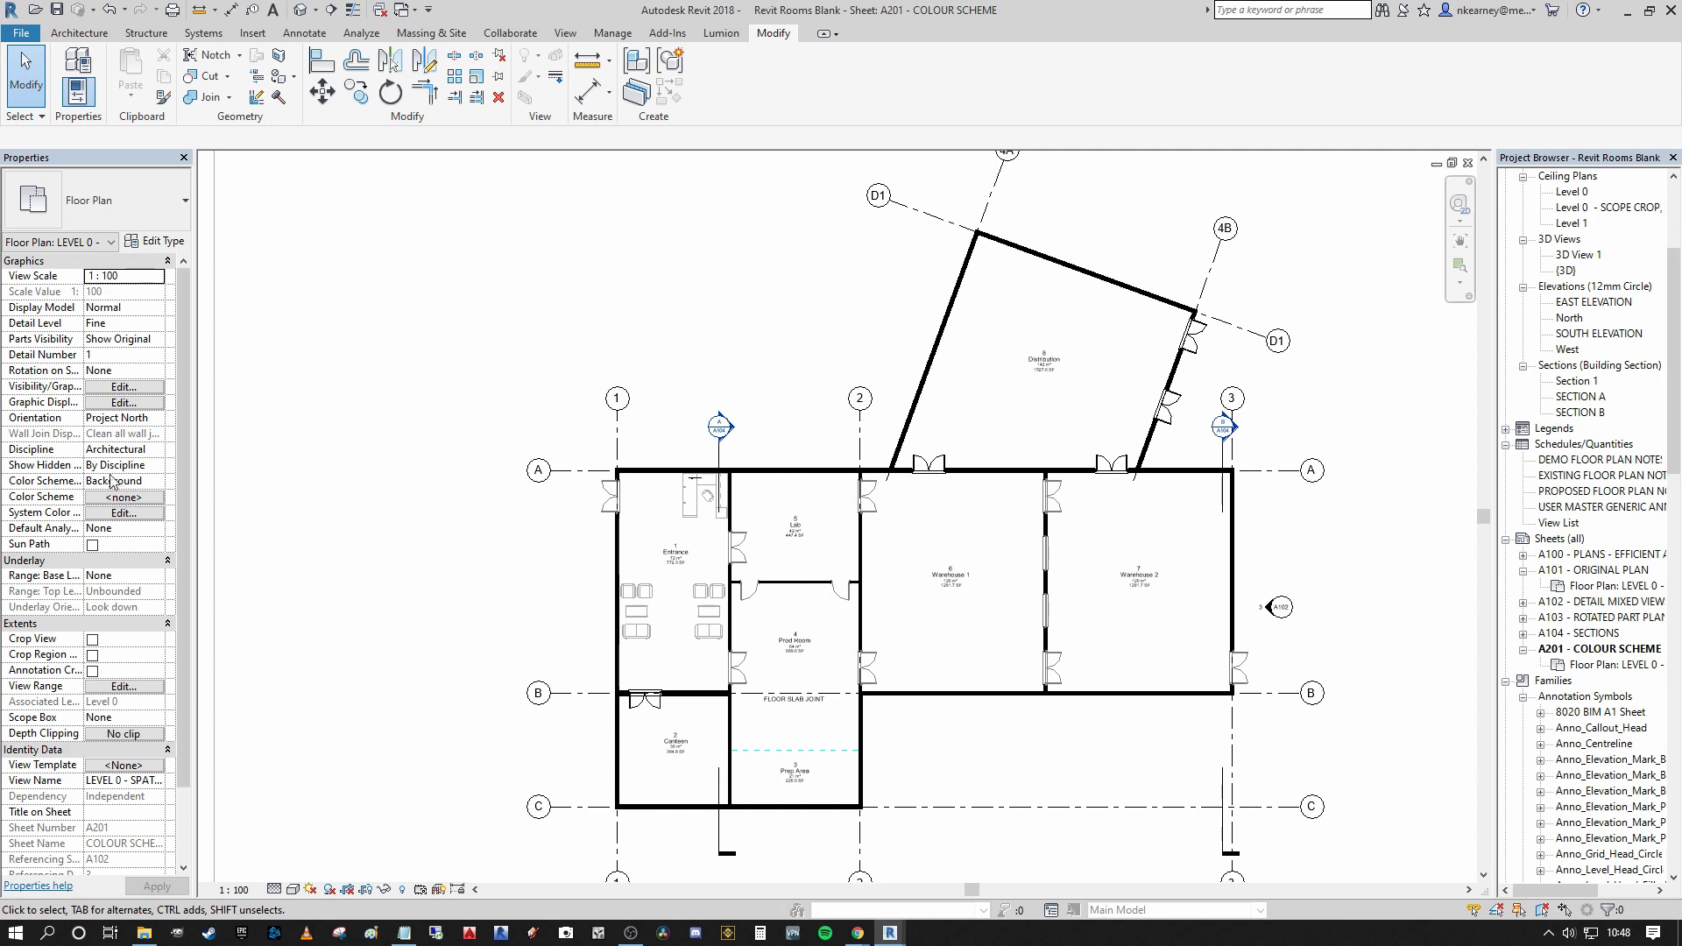
click(128, 503)
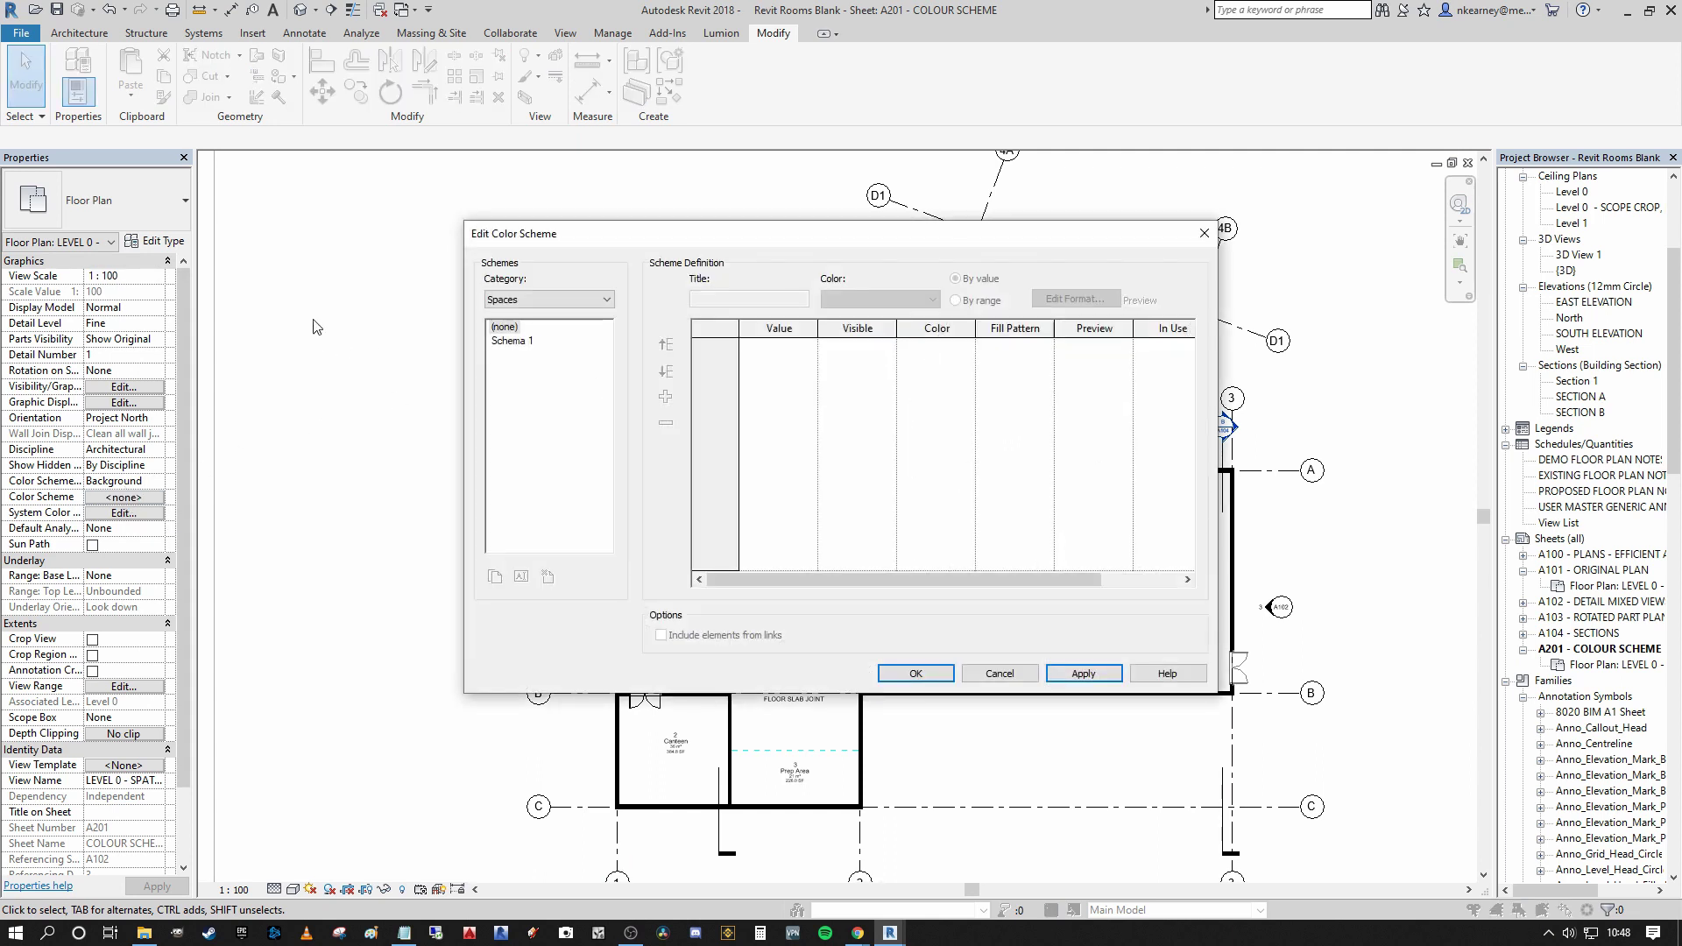
drag(657, 226, 718, 192)
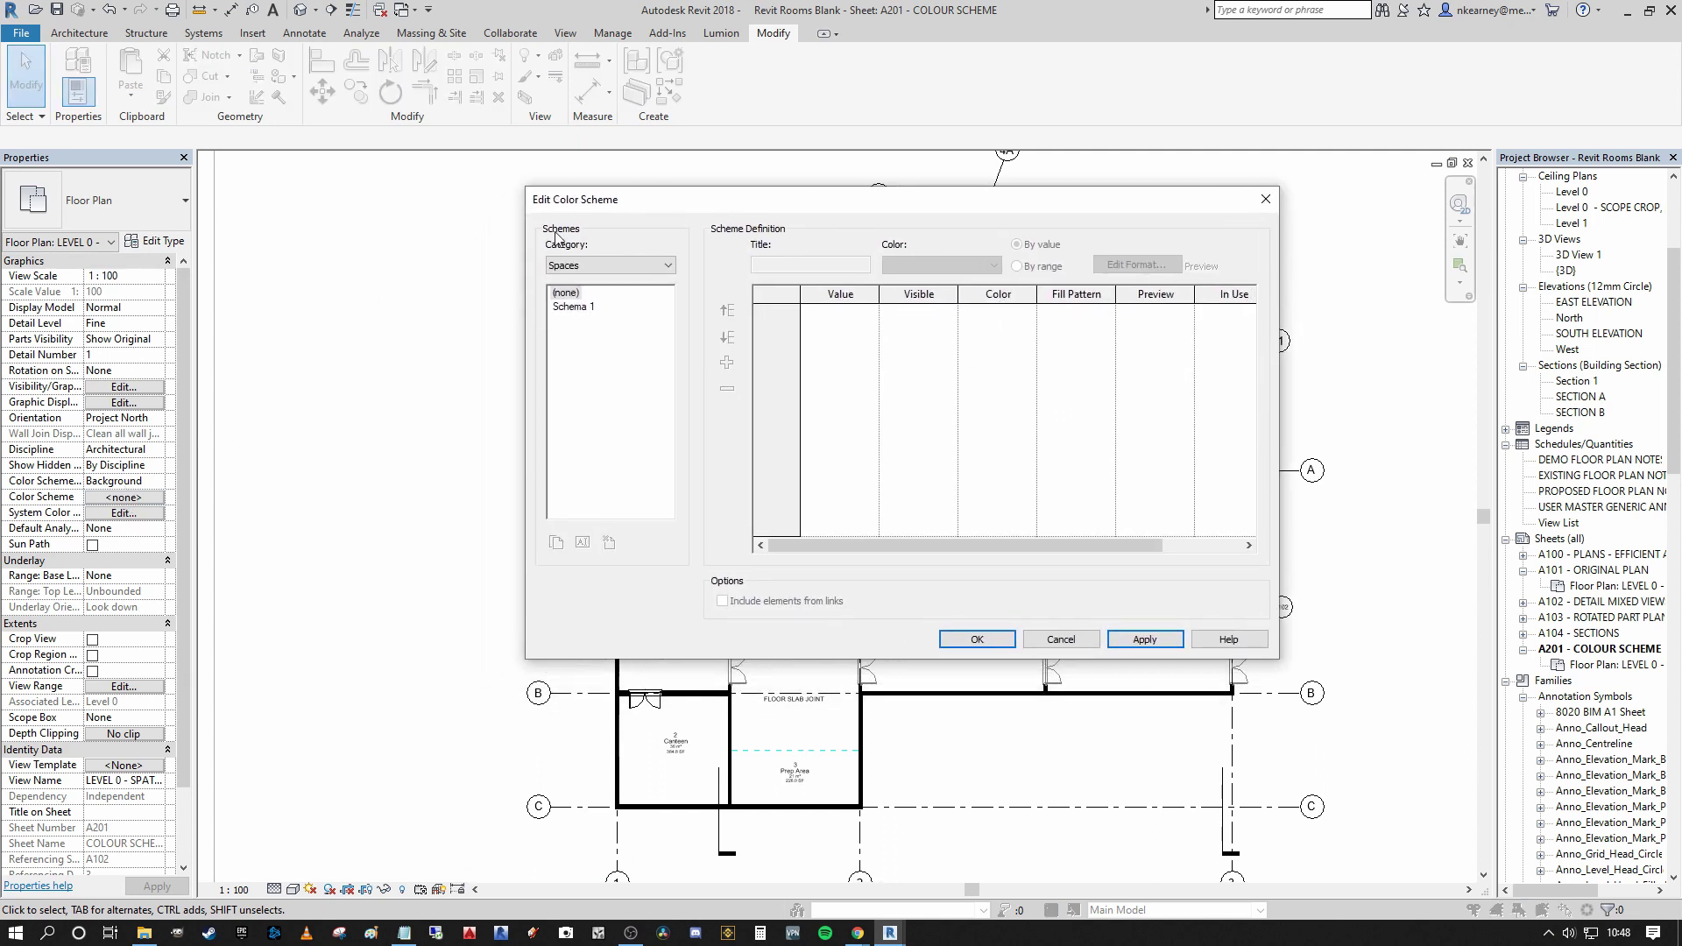
click(644, 265)
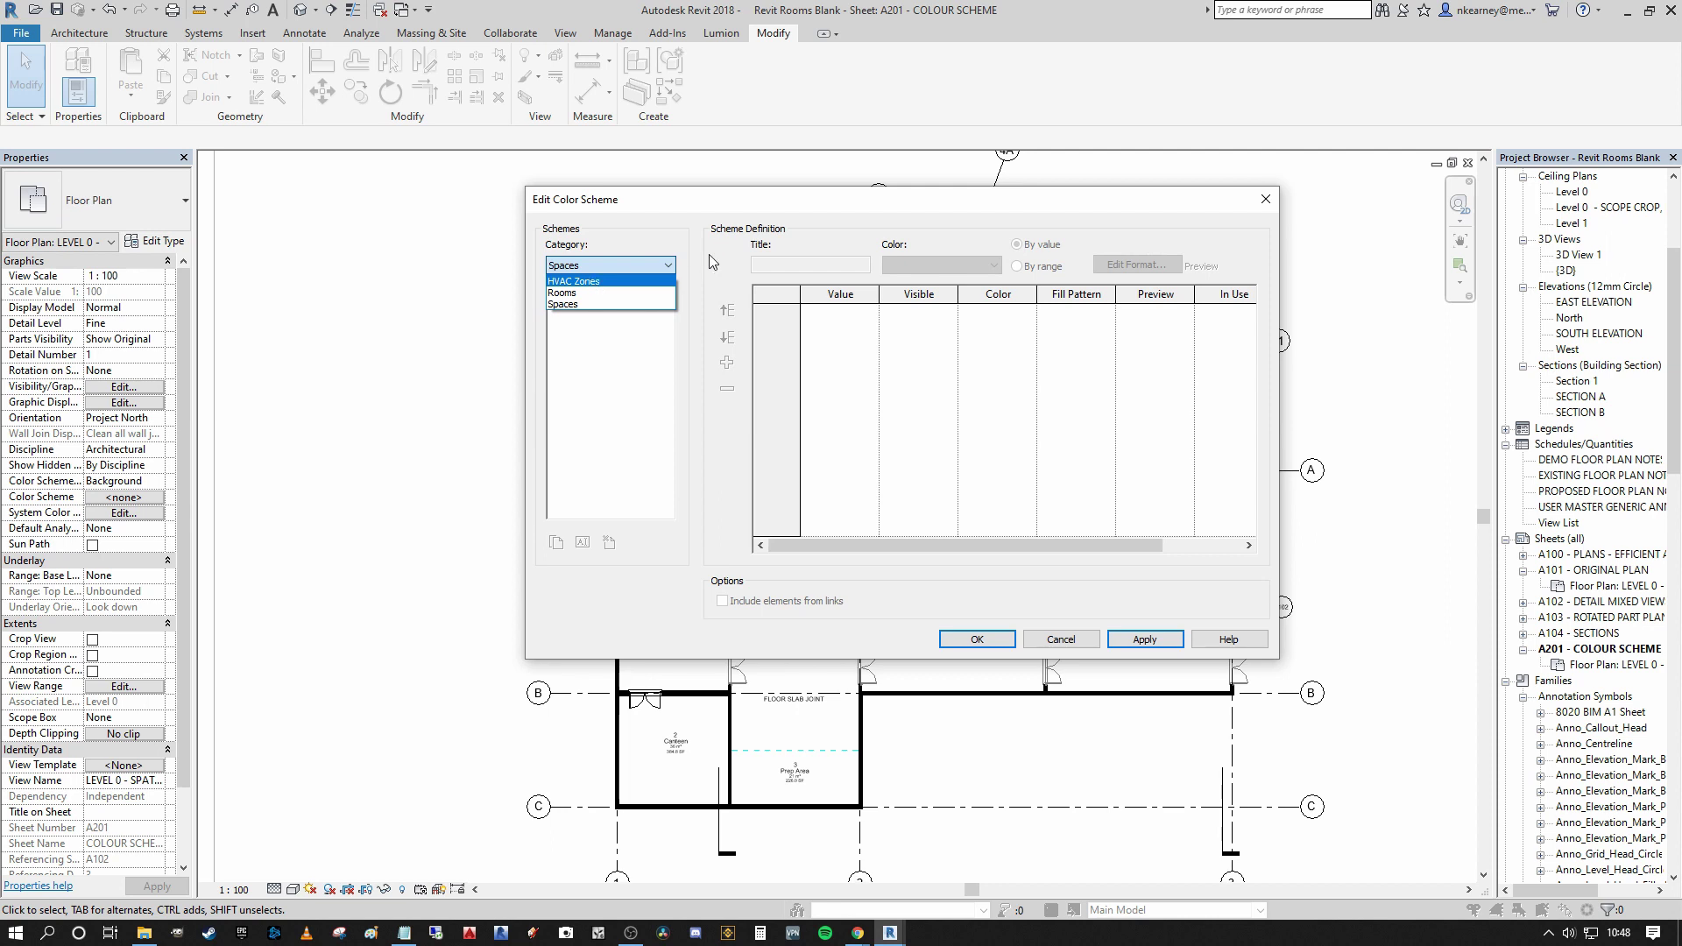
click(616, 294)
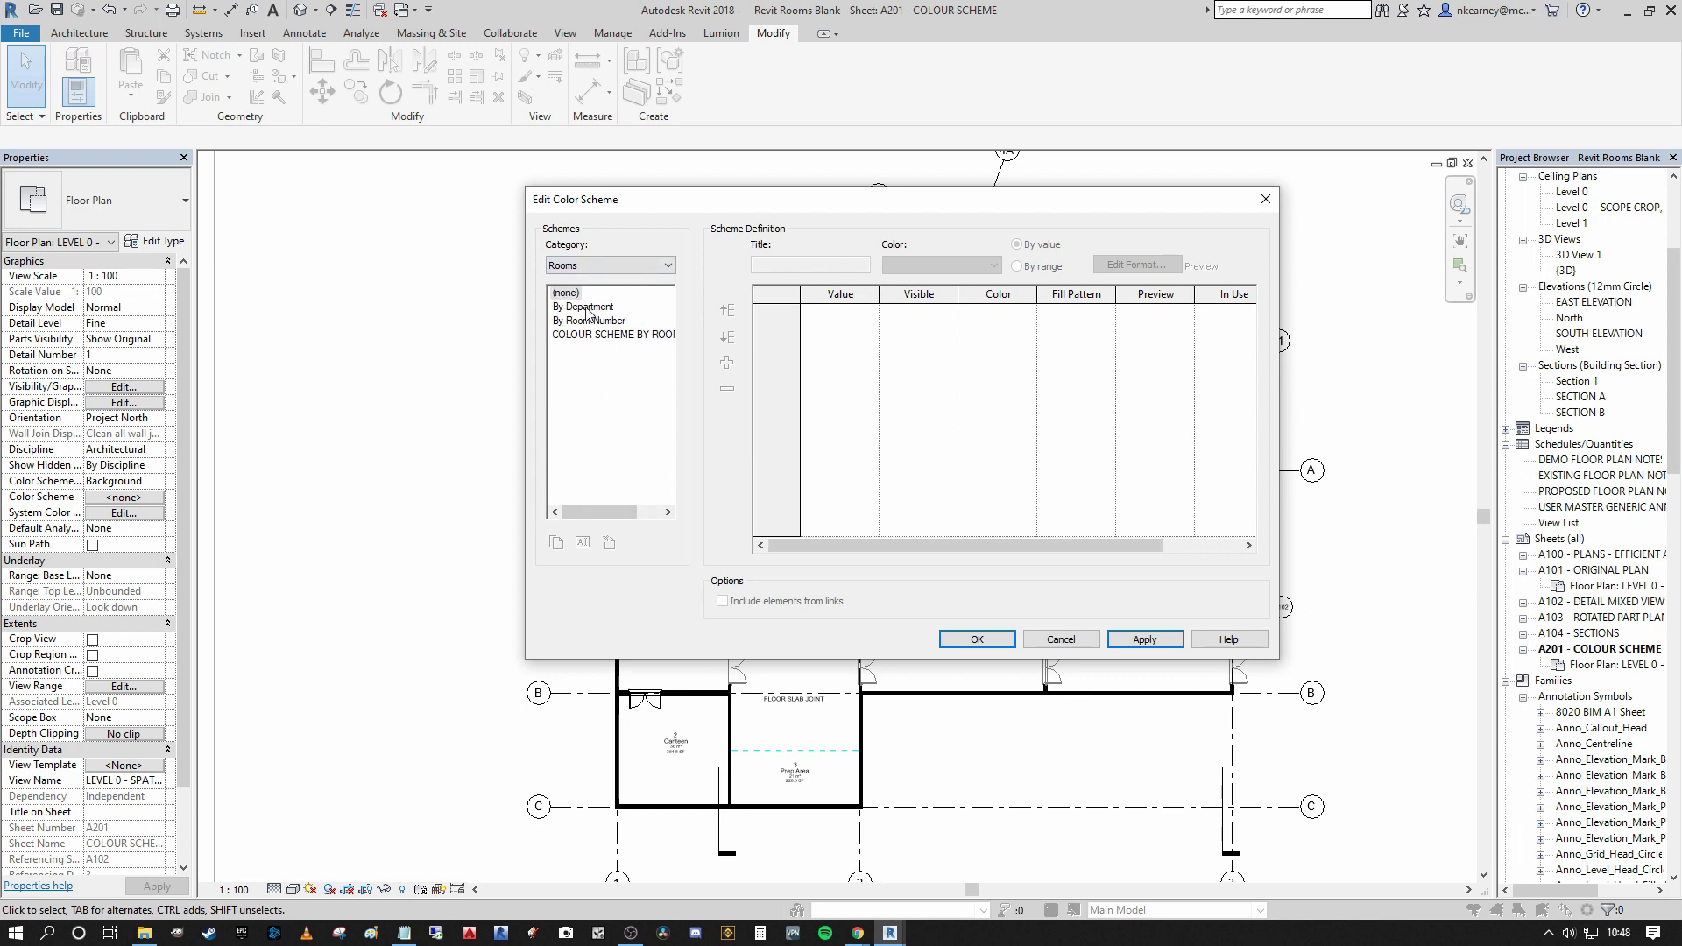
mouse_move(589, 518)
mouse_down()
mouse_move(664, 518)
mouse_move(563, 518)
mouse_up()
click(615, 322)
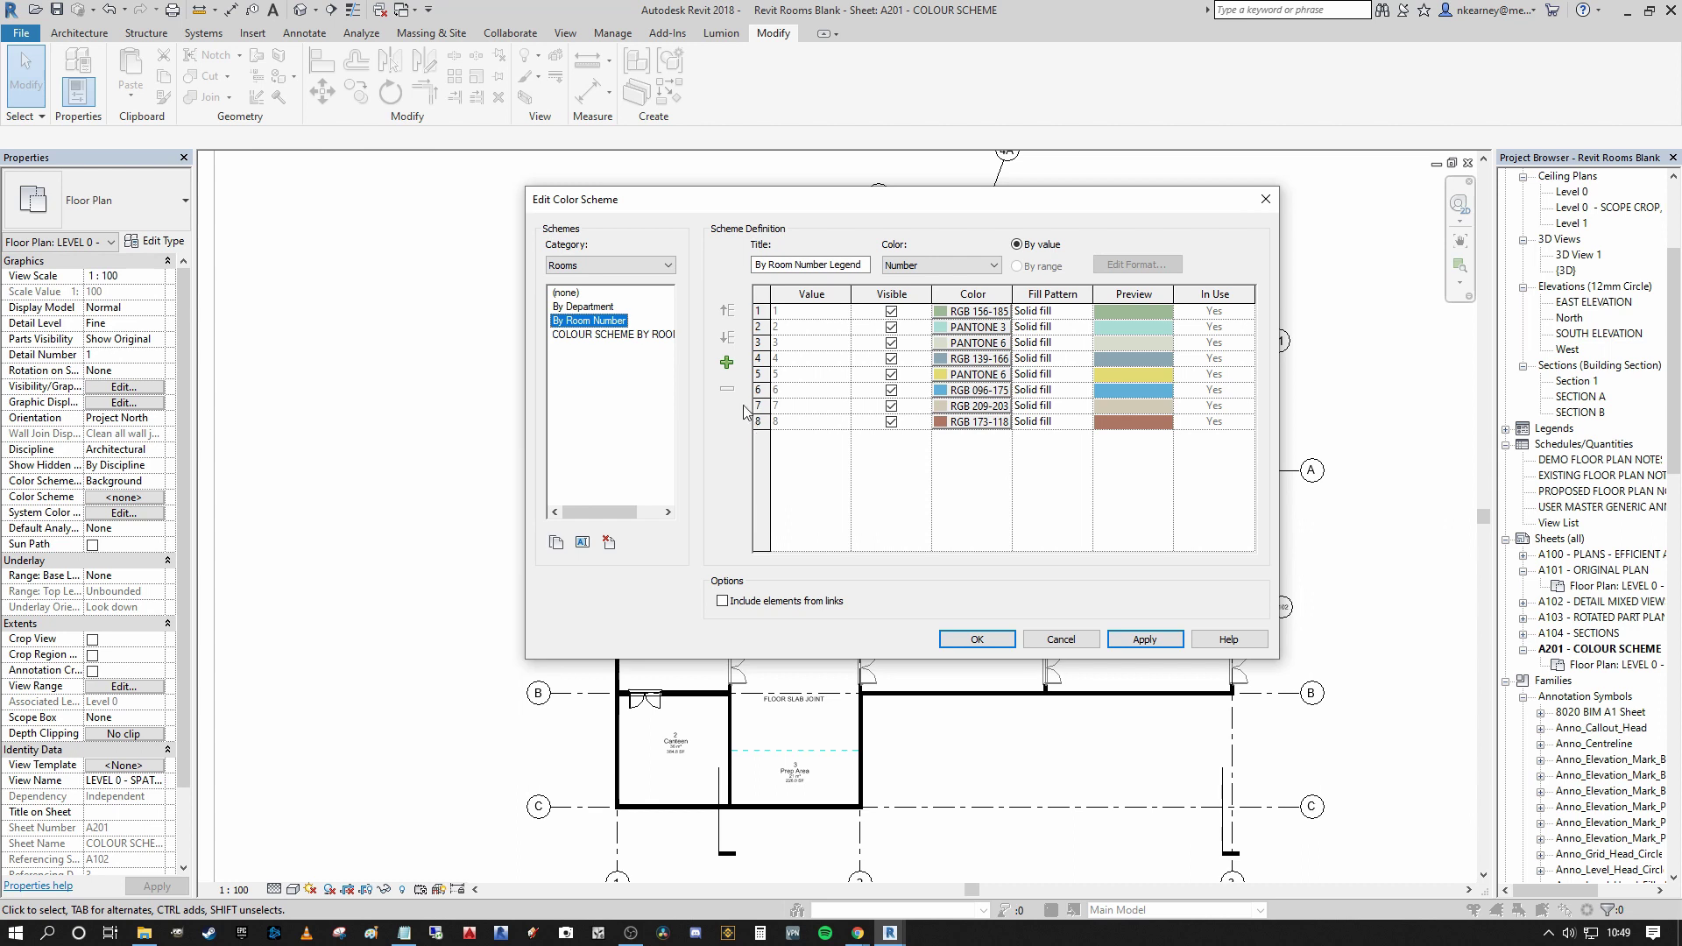
click(985, 645)
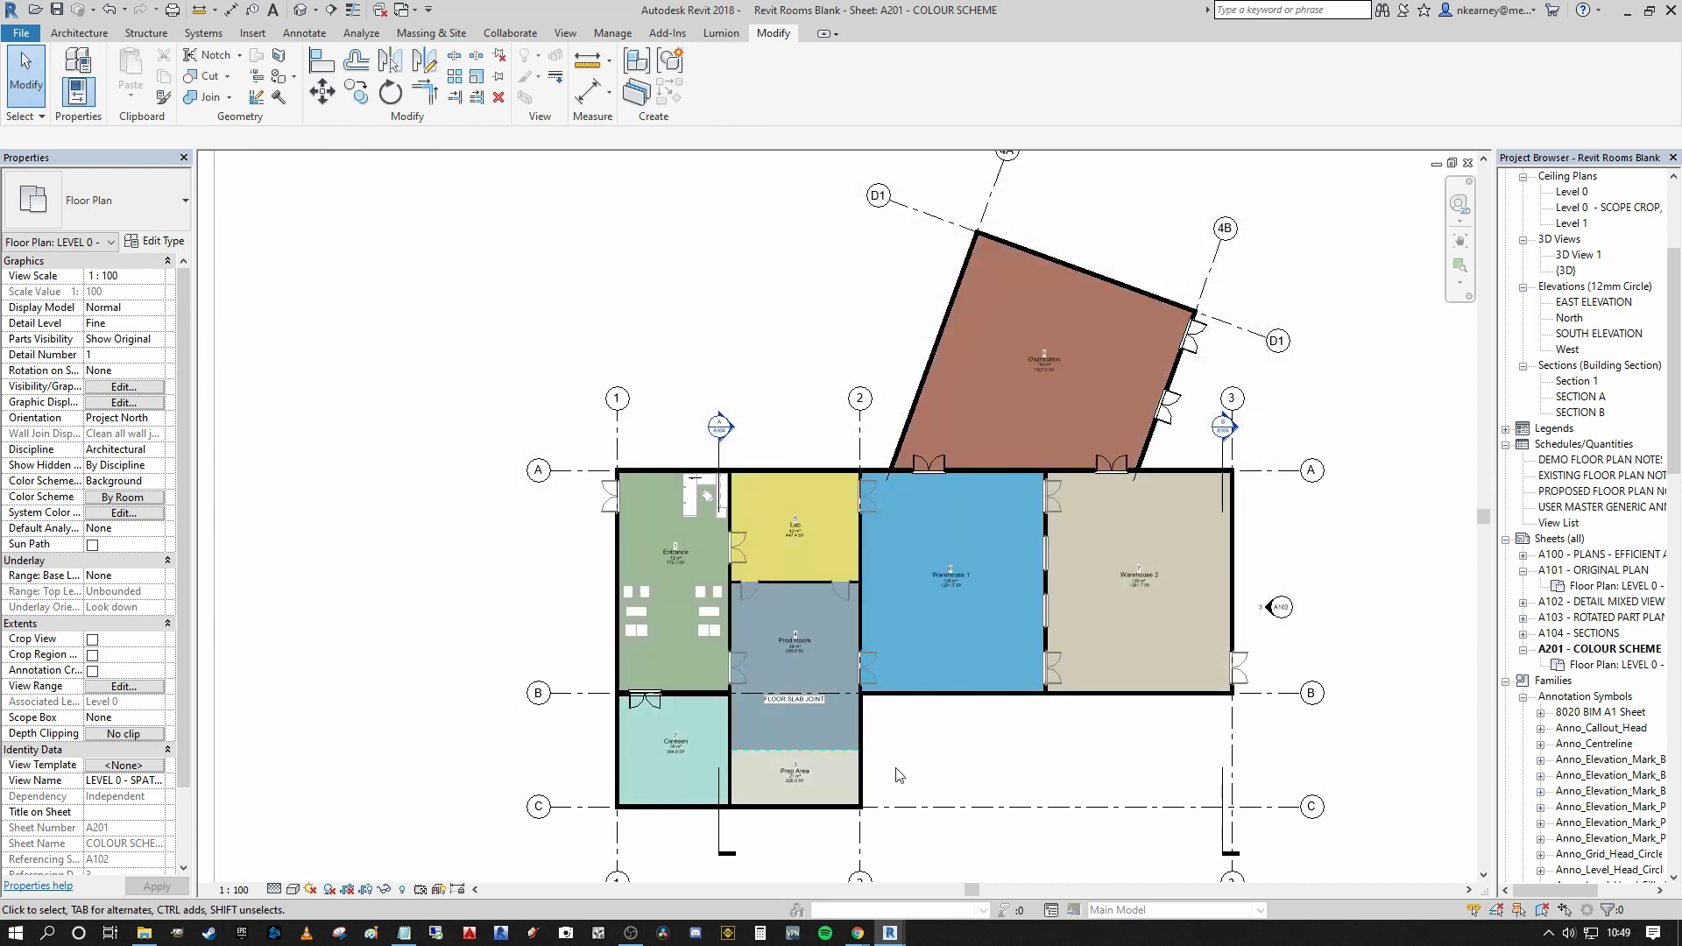
scroll(887, 782, up, 1)
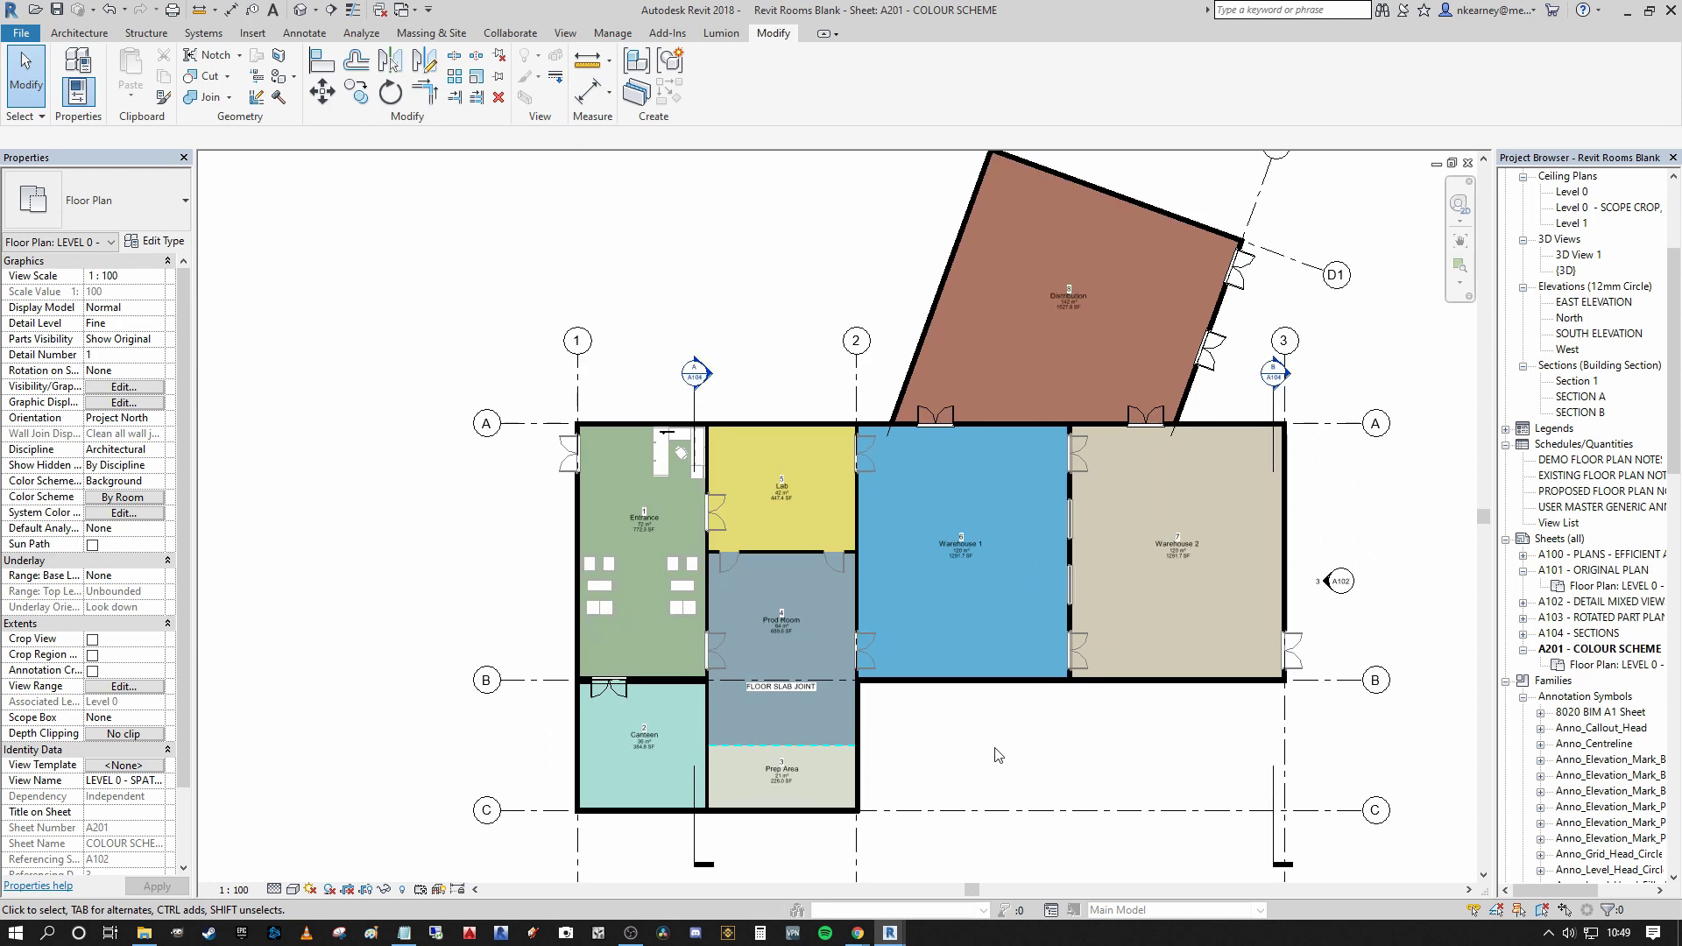
Examine the By Room Number colours and room tags across the Level 0 floor plan on the sheet
scroll(833, 788, up, 2)
scroll(973, 807, down, 1)
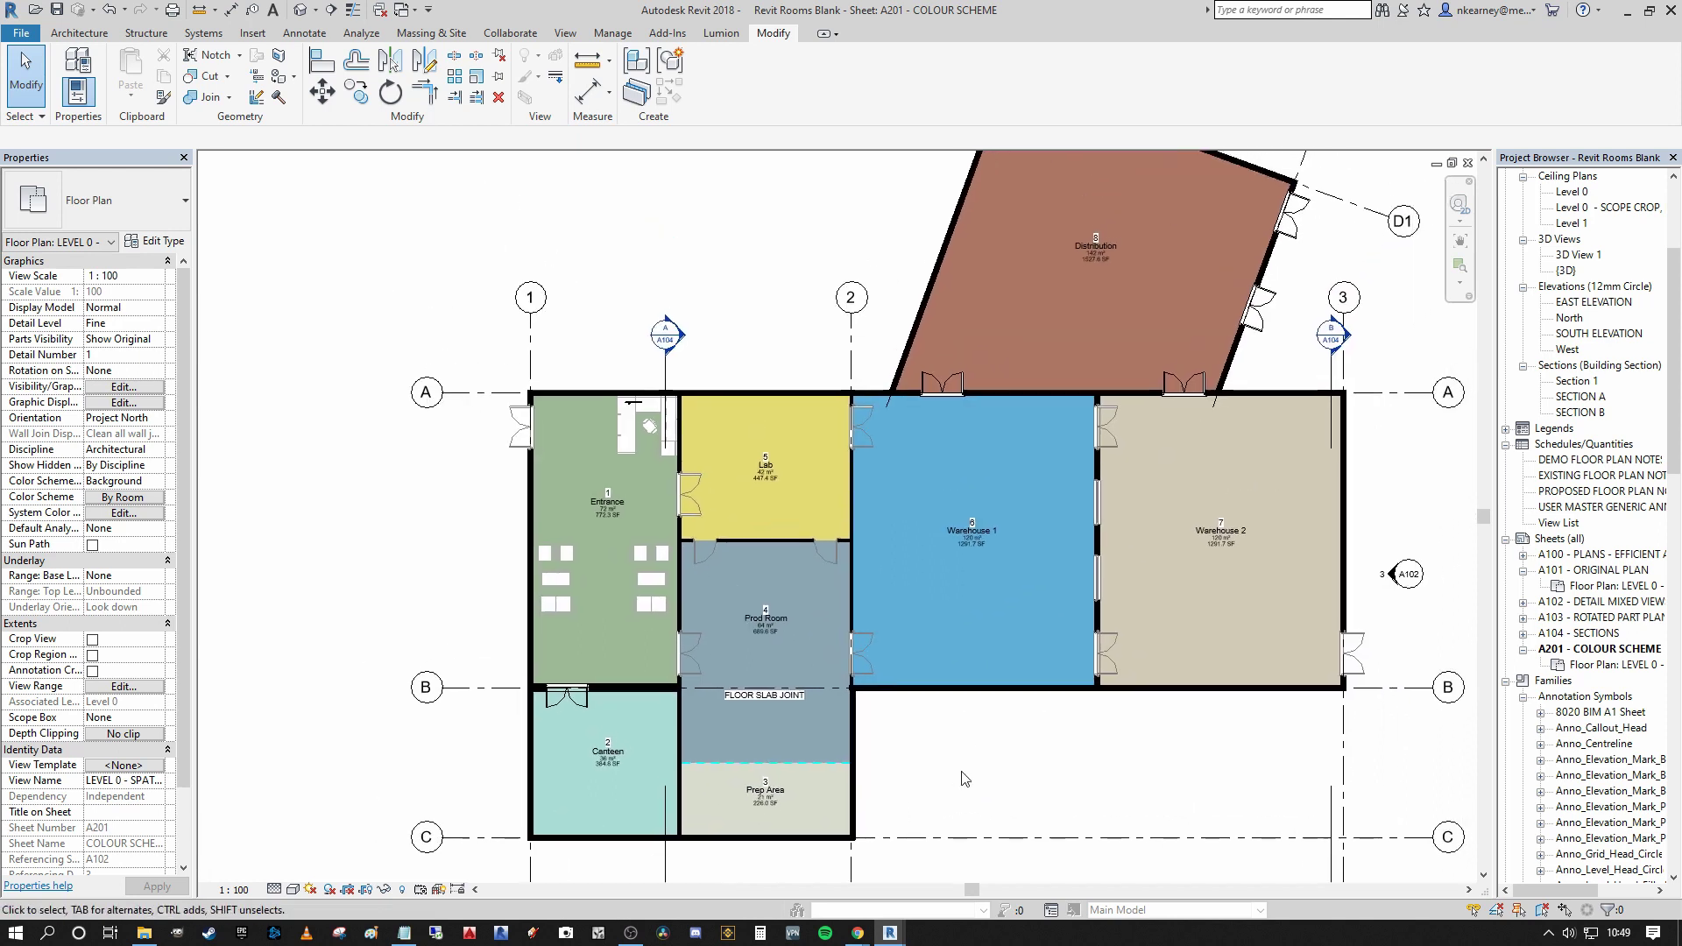
middle_drag(947, 734, 928, 774)
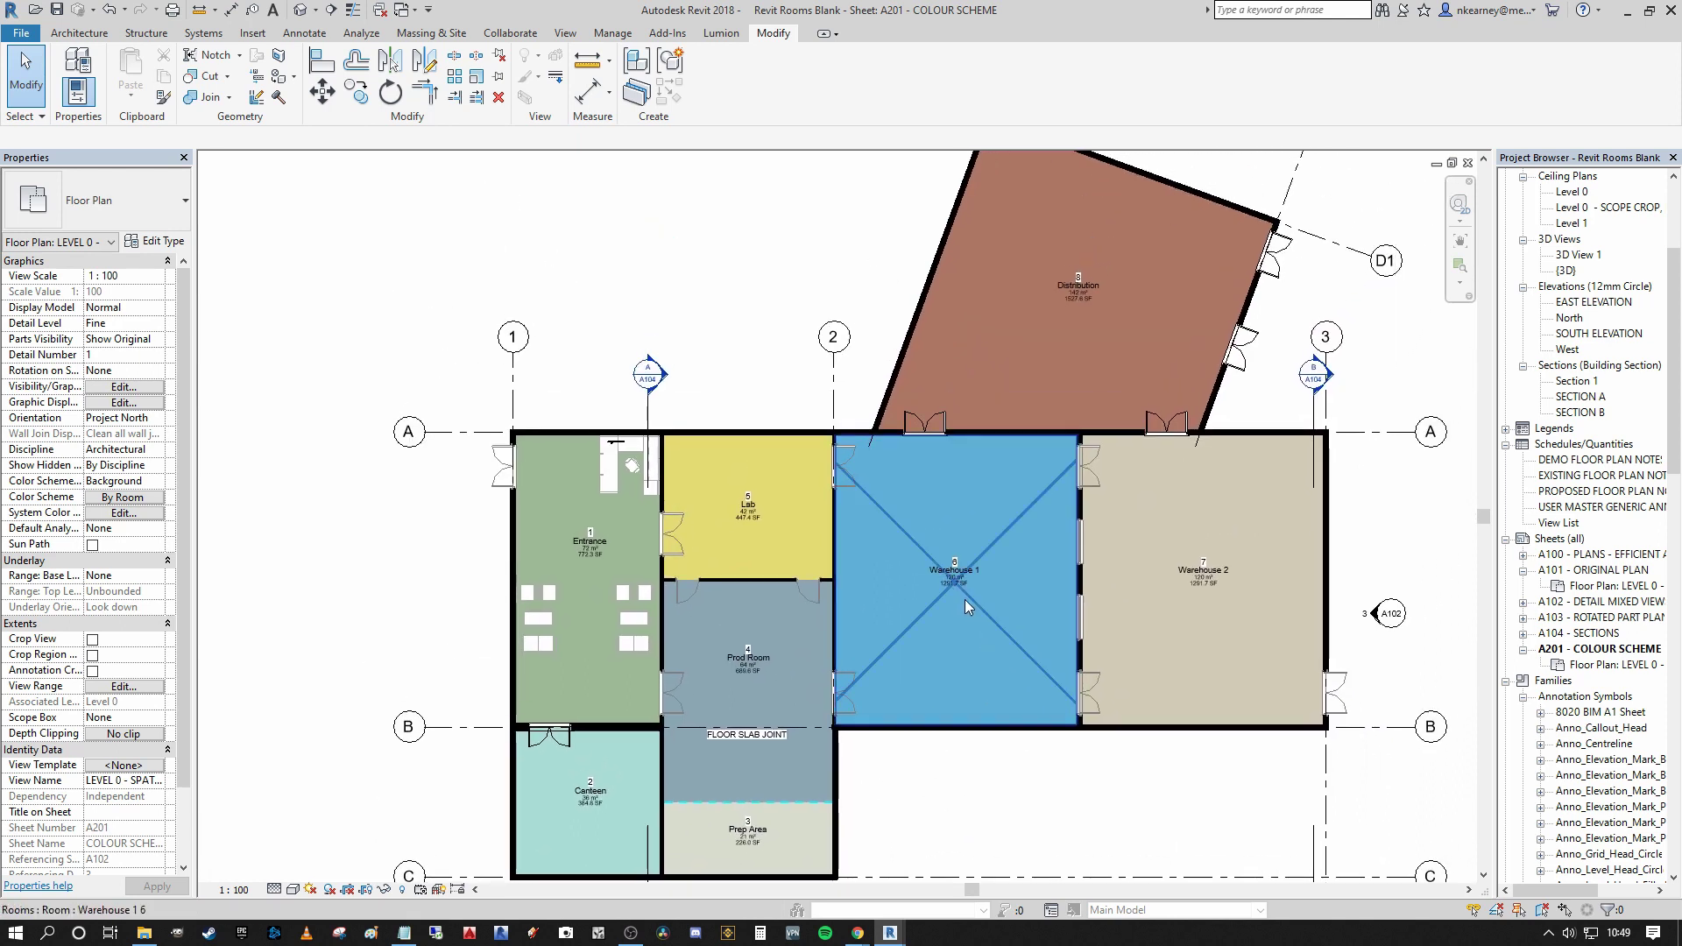
middle_drag(991, 481, 1001, 512)
scroll(1037, 452, down, 2)
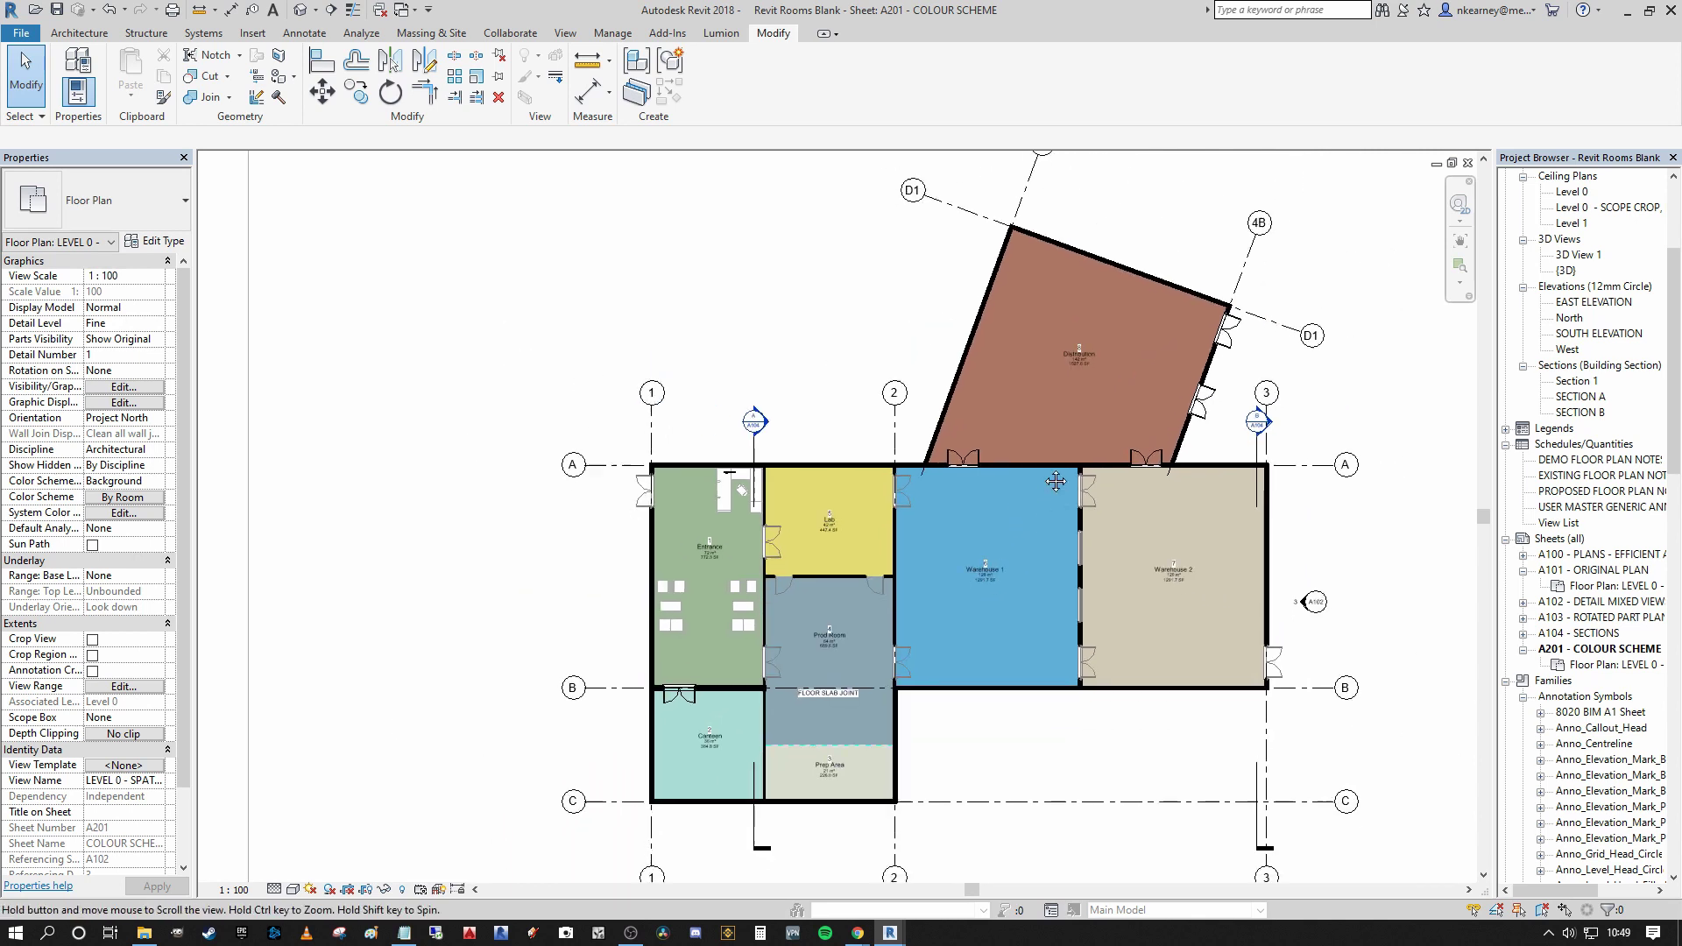
scroll(1037, 453, up, 1)
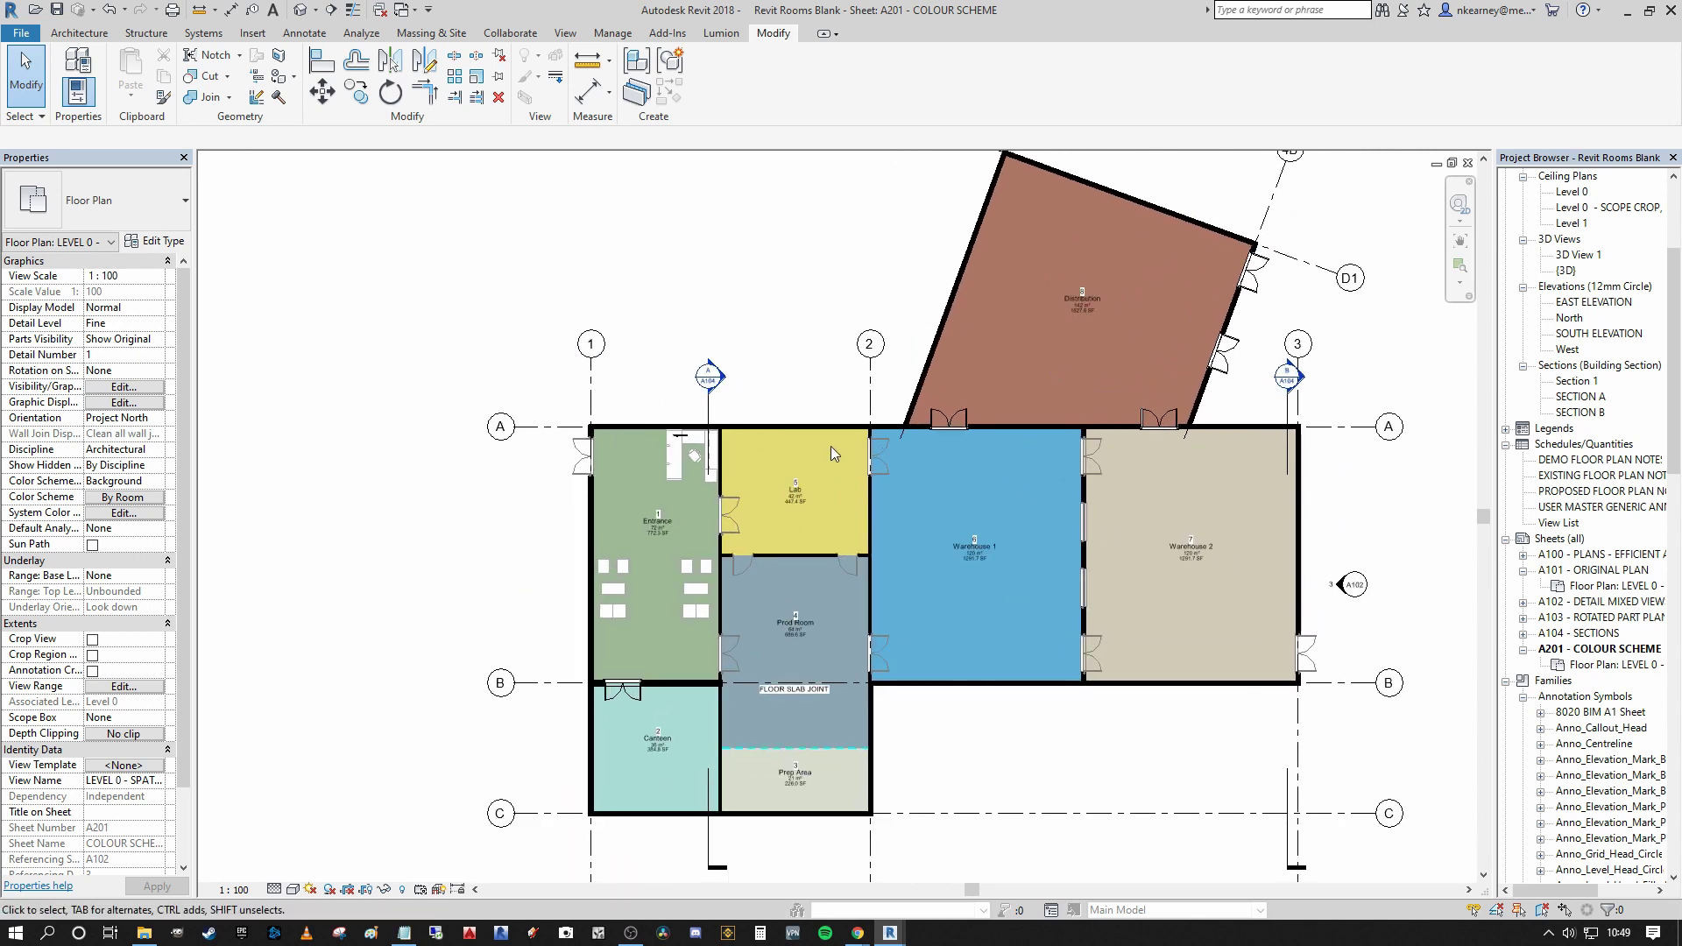
scroll(830, 447, up, 1)
middle_drag(819, 457, 810, 488)
scroll(1039, 302, down, 1)
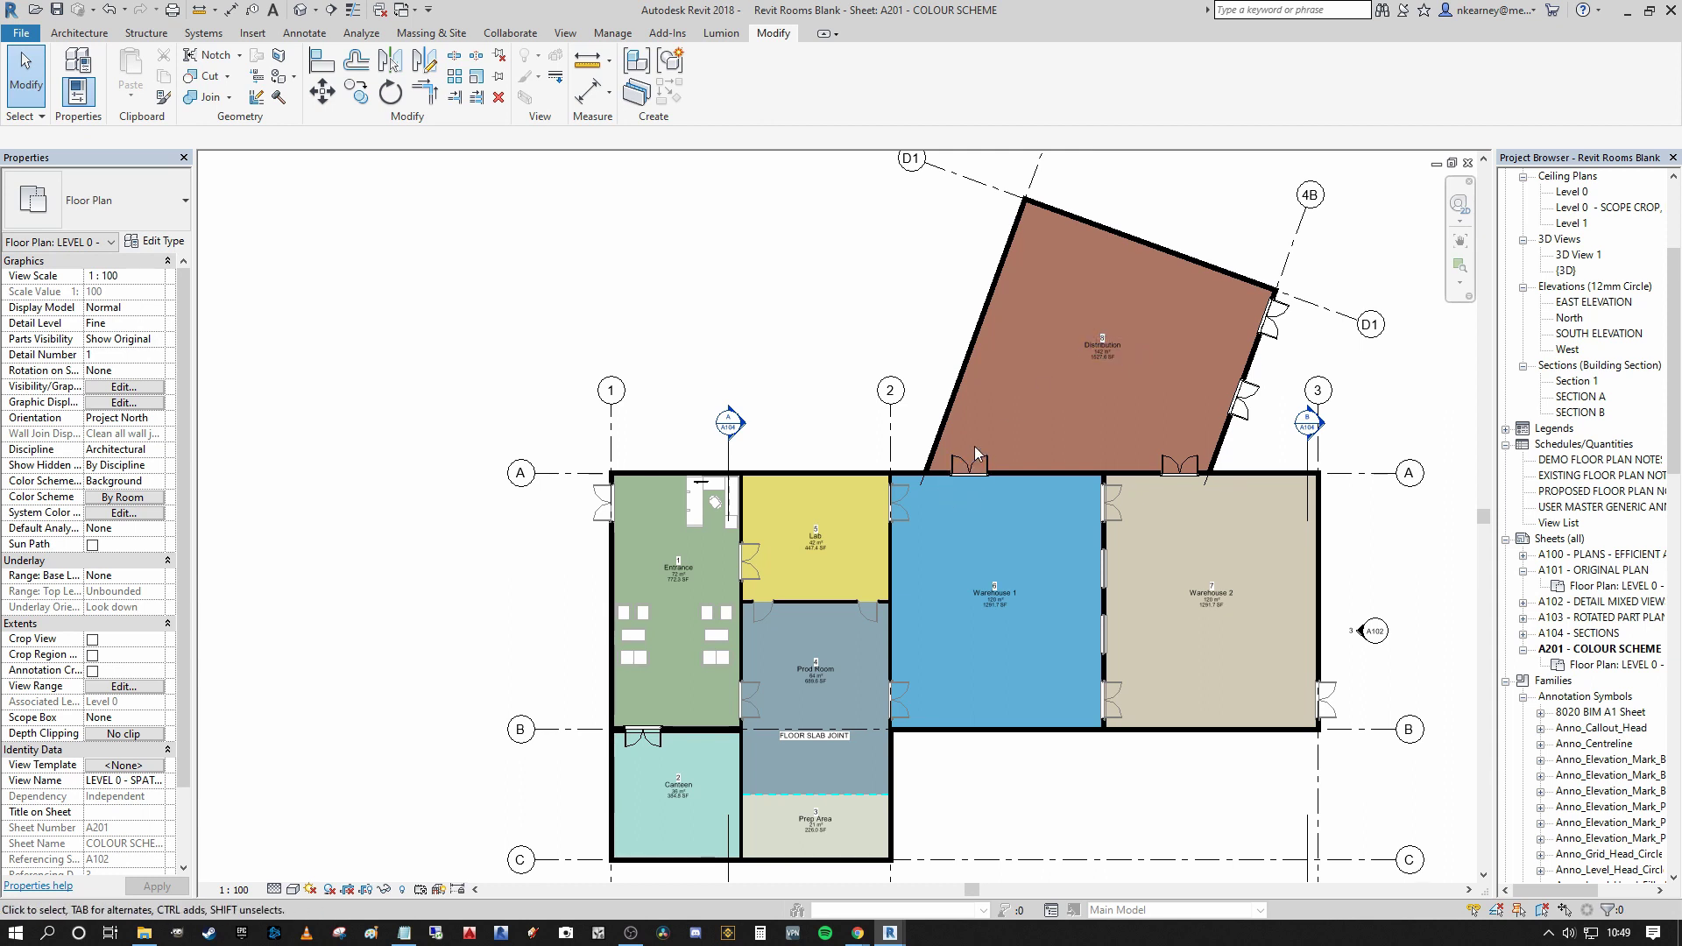
scroll(920, 425, up, 1)
scroll(903, 394, down, 1)
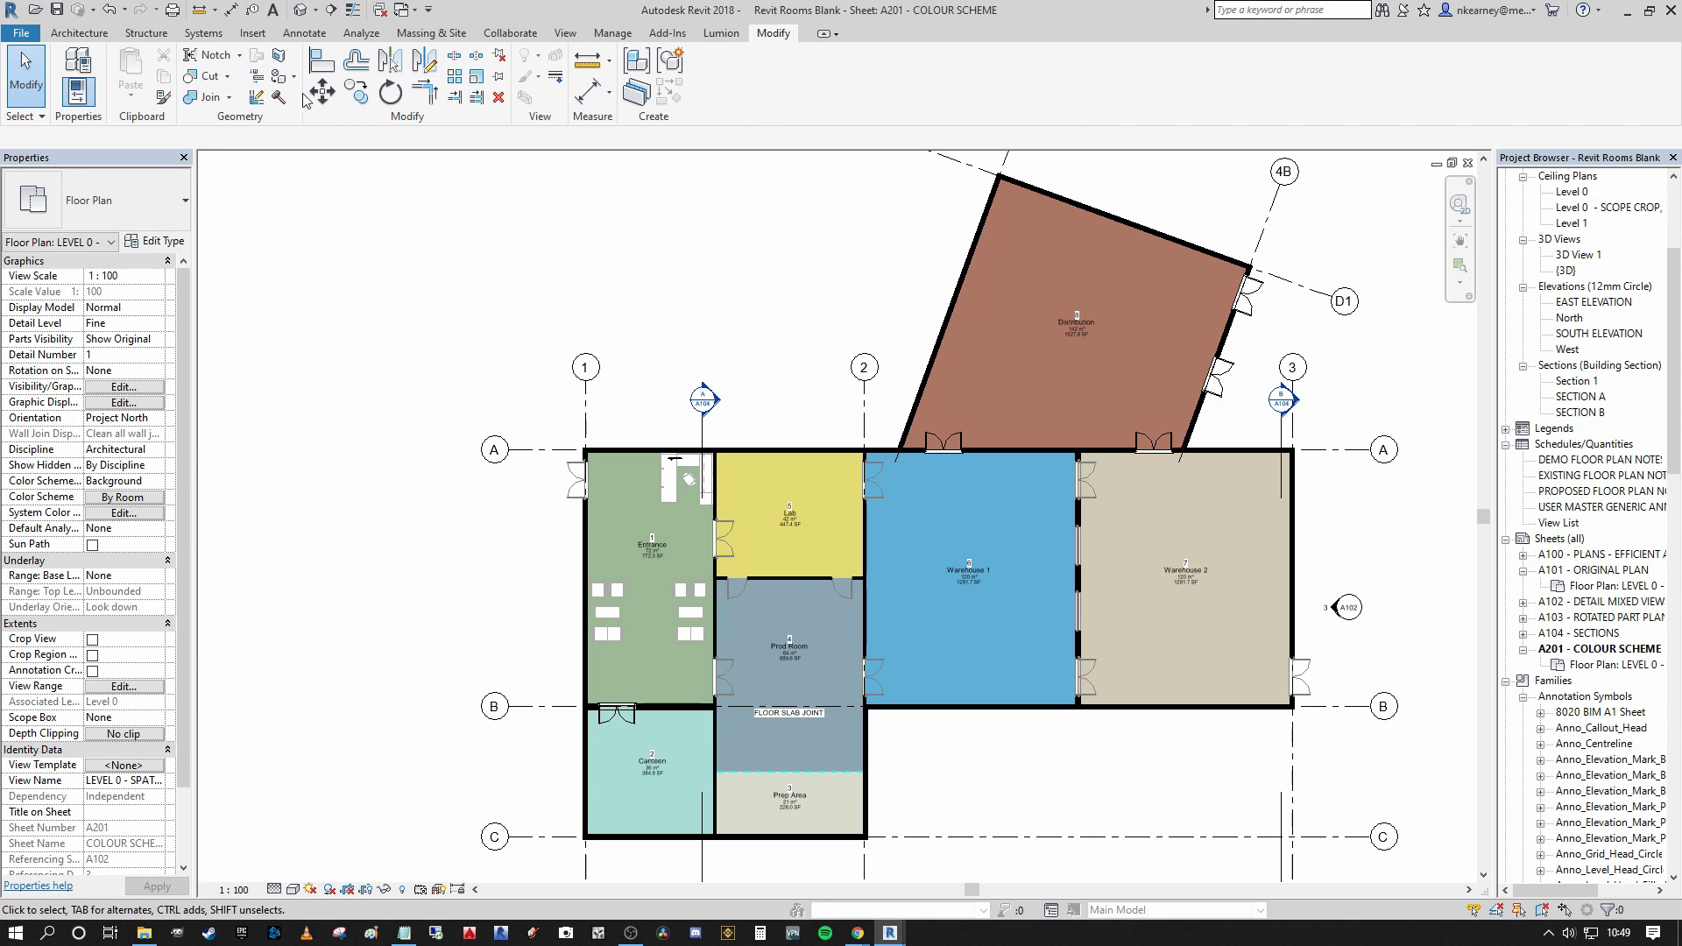
Place a By Room Number colour fill legend in the empty area above the Entrance and Lab
click(304, 32)
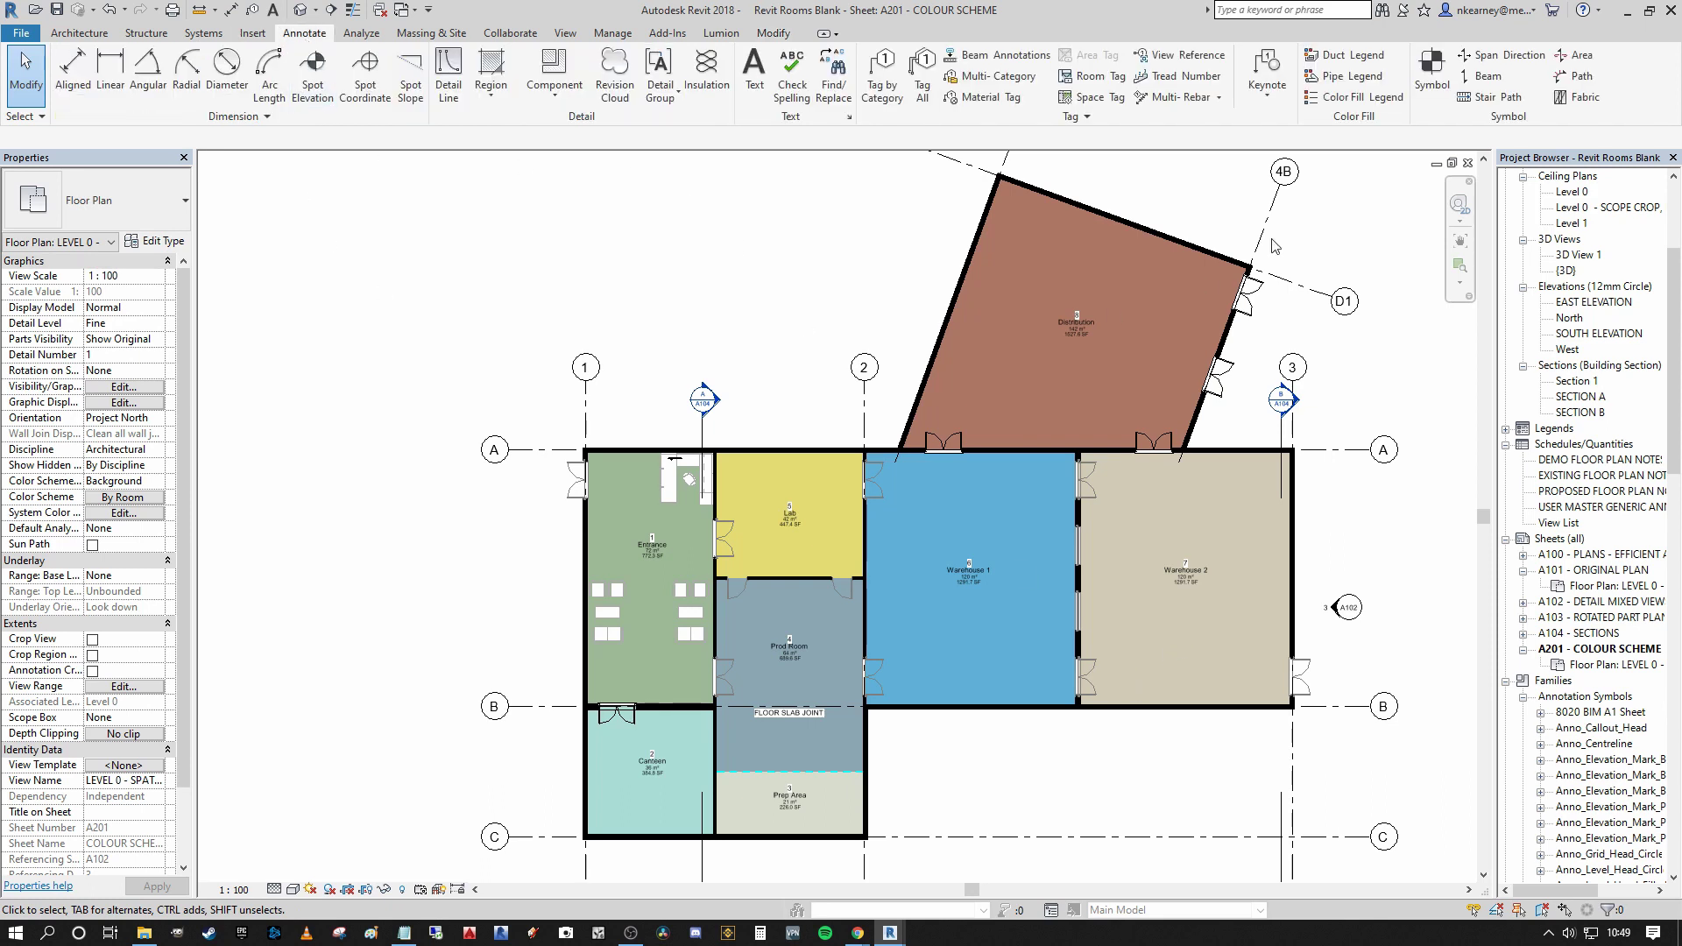
click(1359, 97)
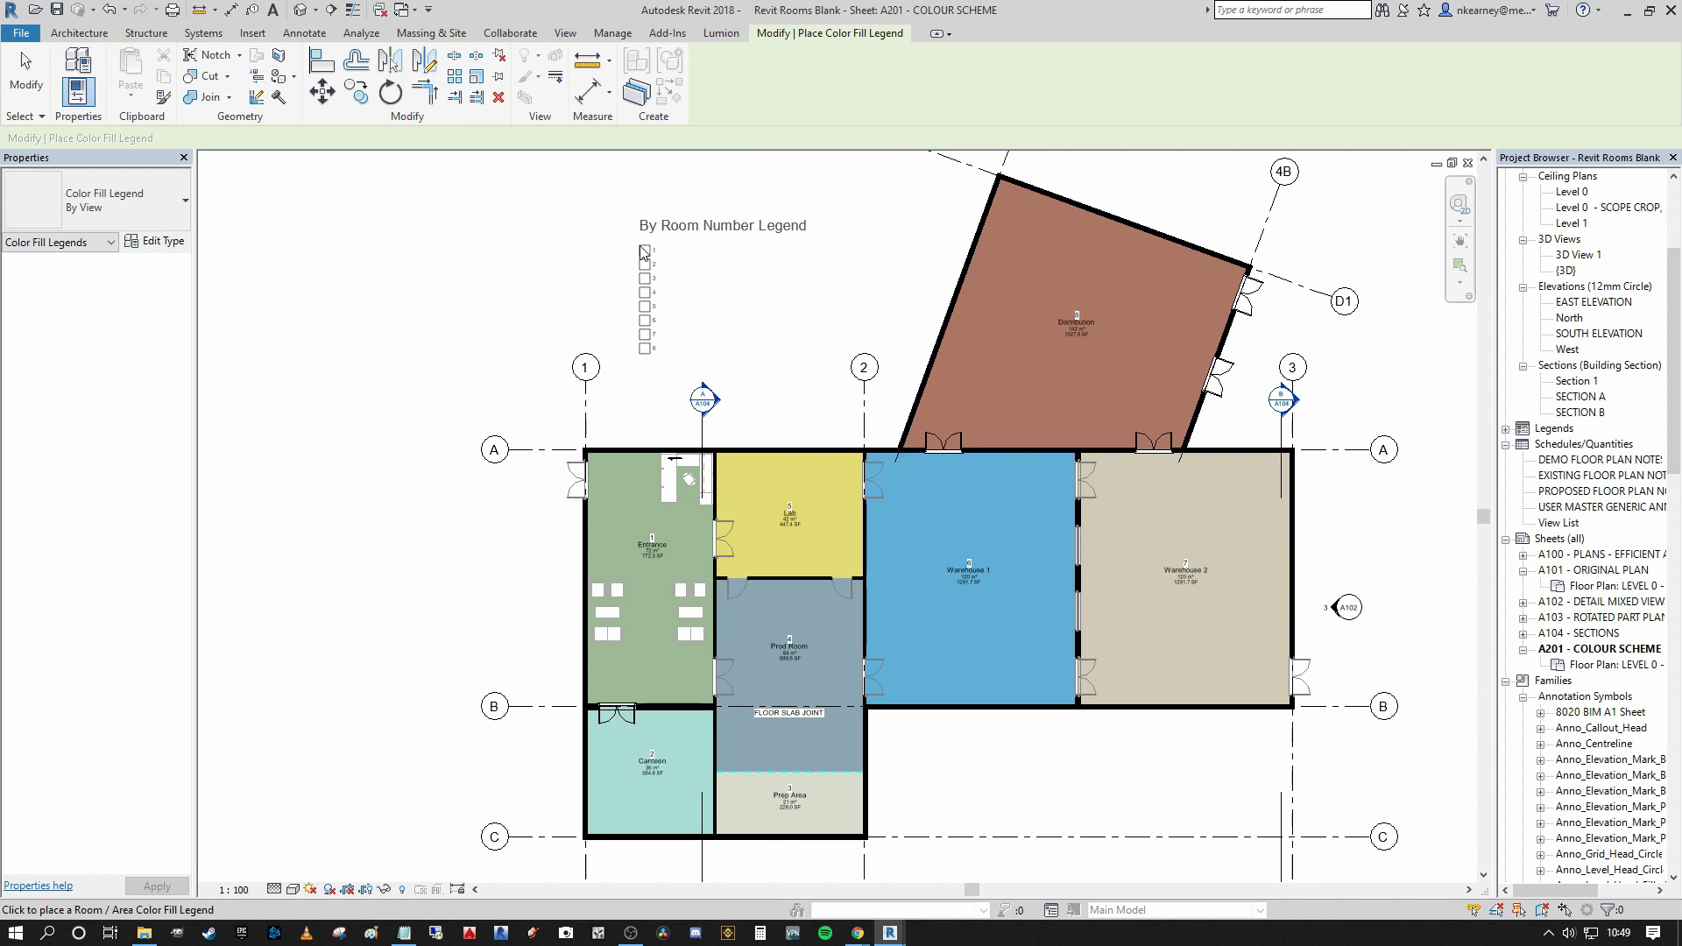
click(641, 252)
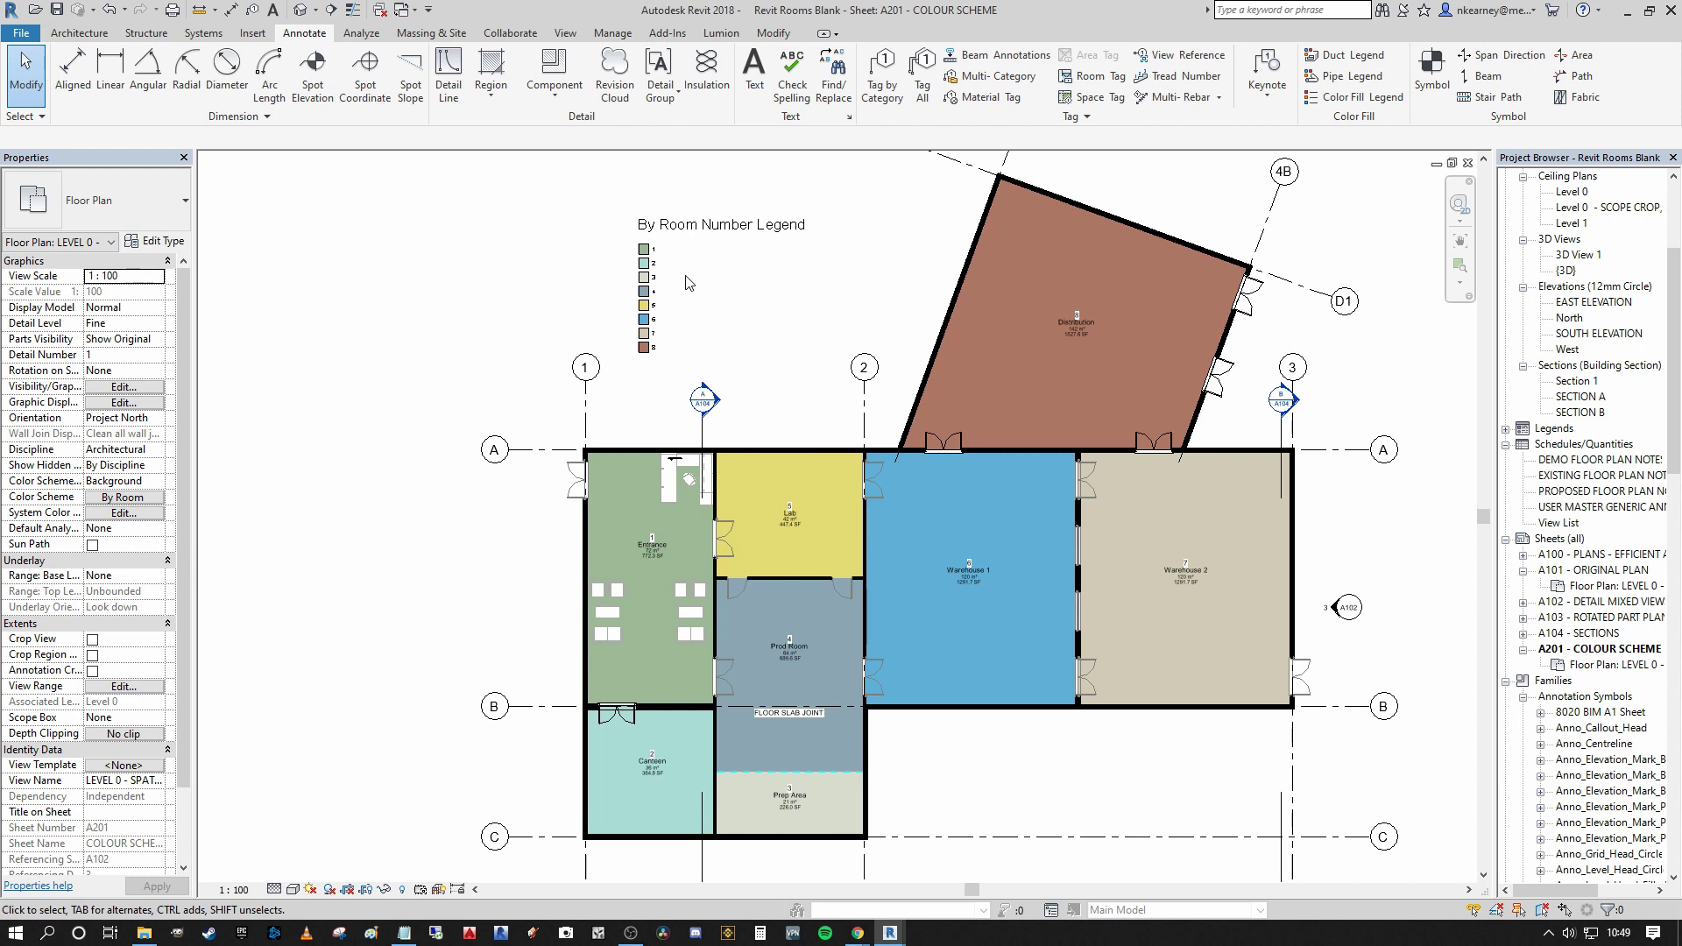
scroll(684, 267, up, 1)
scroll(666, 324, up, 2)
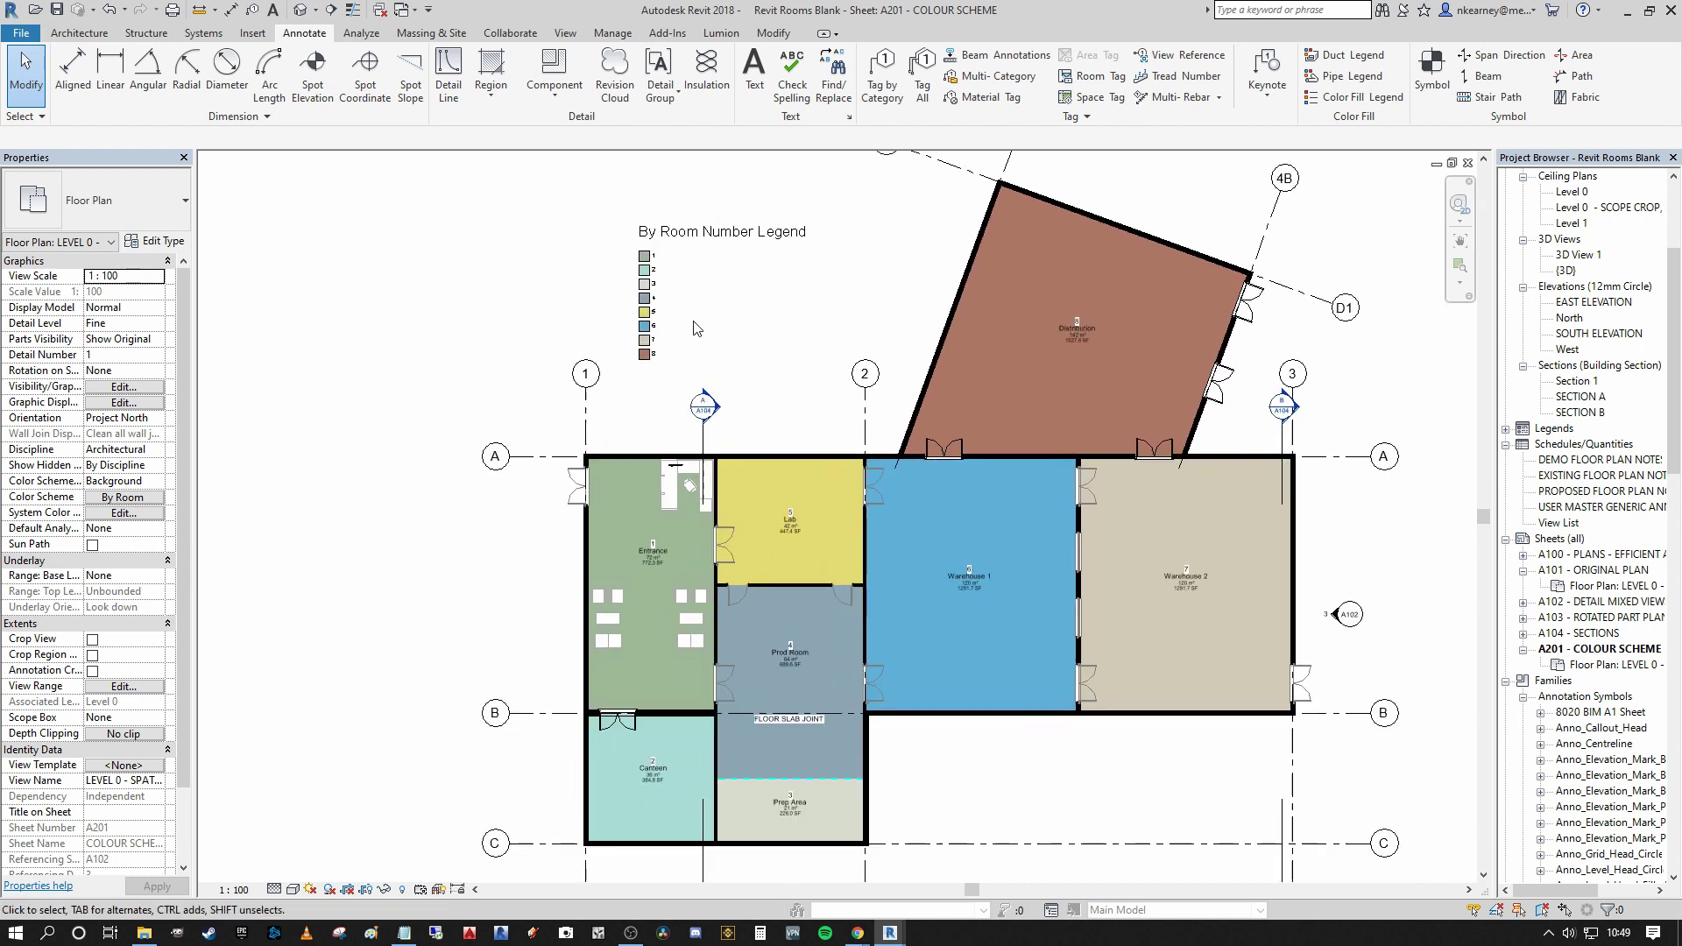
scroll(642, 277, down, 2)
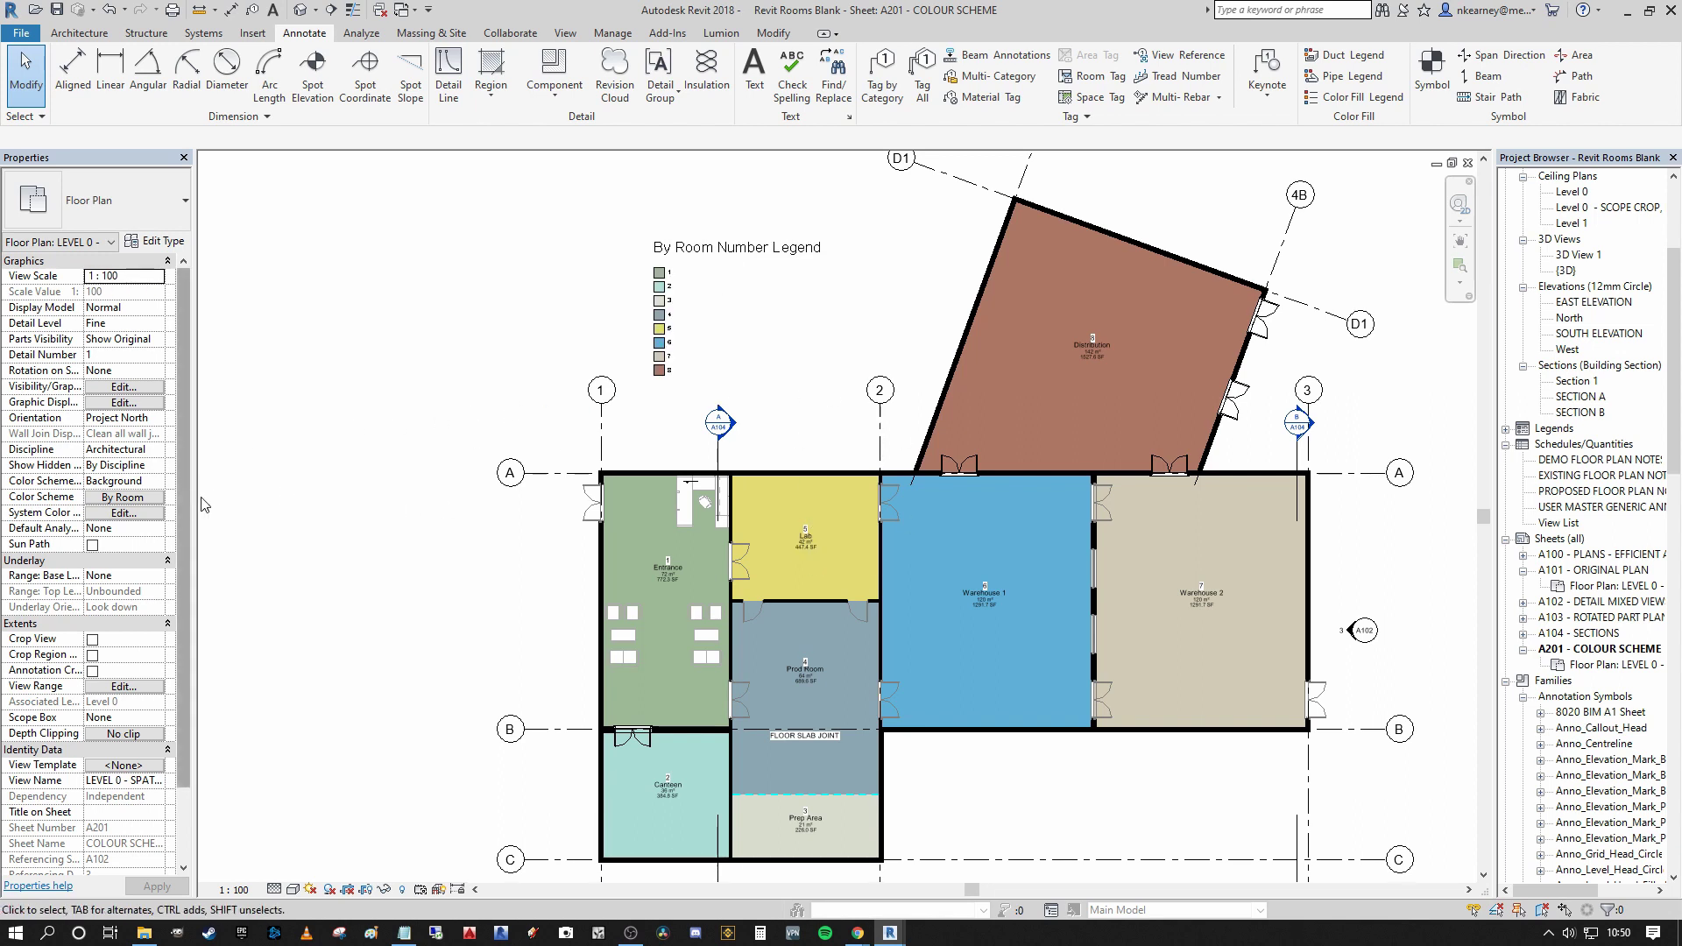
Open the floor plan's colour scheme settings and select the Rooms scheme titled By Room Name Legend
click(125, 498)
drag(791, 209, 292, 178)
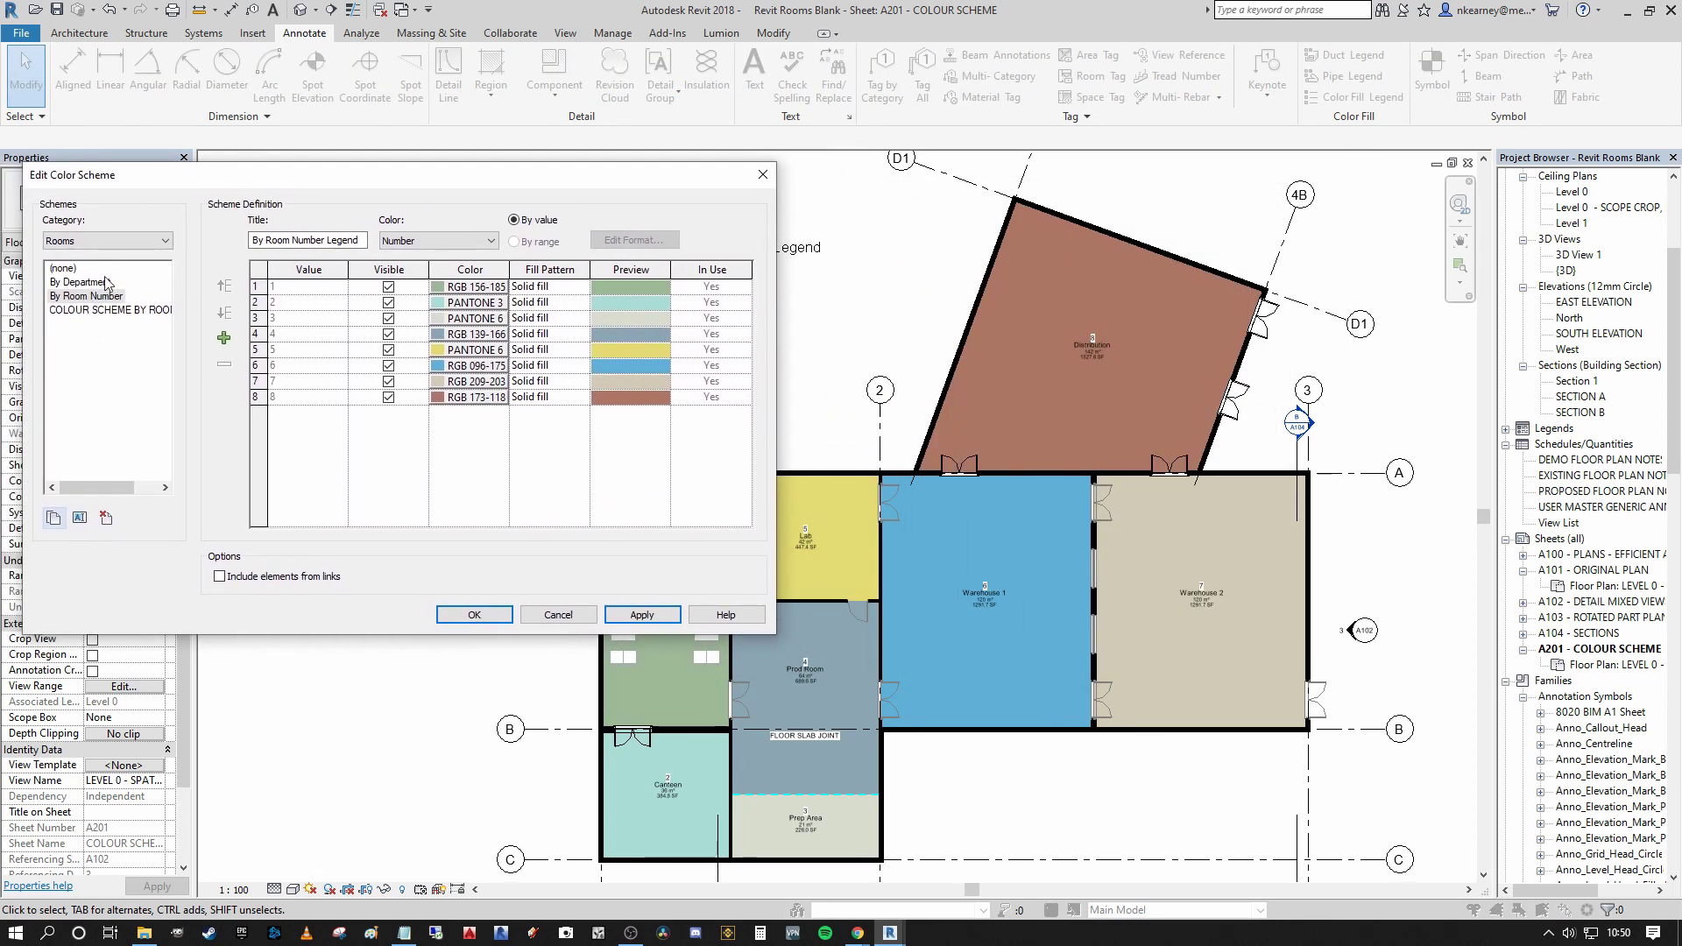
click(95, 311)
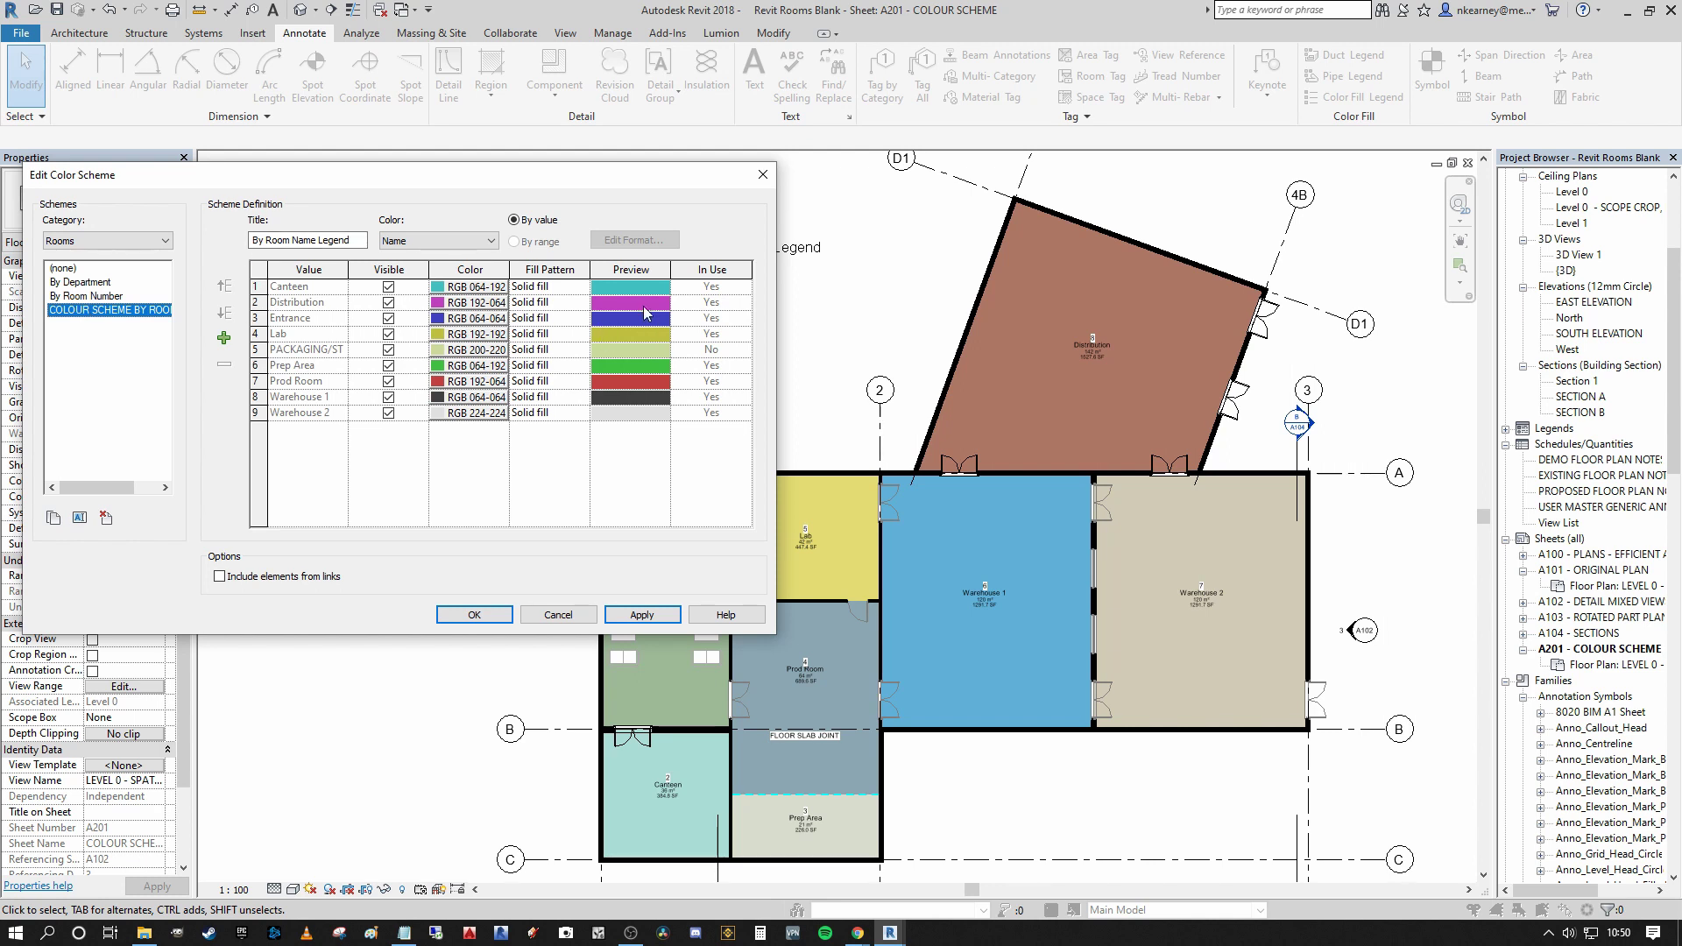
Lighten the Distribution colour to pale pink and the Entrance colour to pale lavender in the room name scheme
drag(601, 353, 601, 300)
click(471, 556)
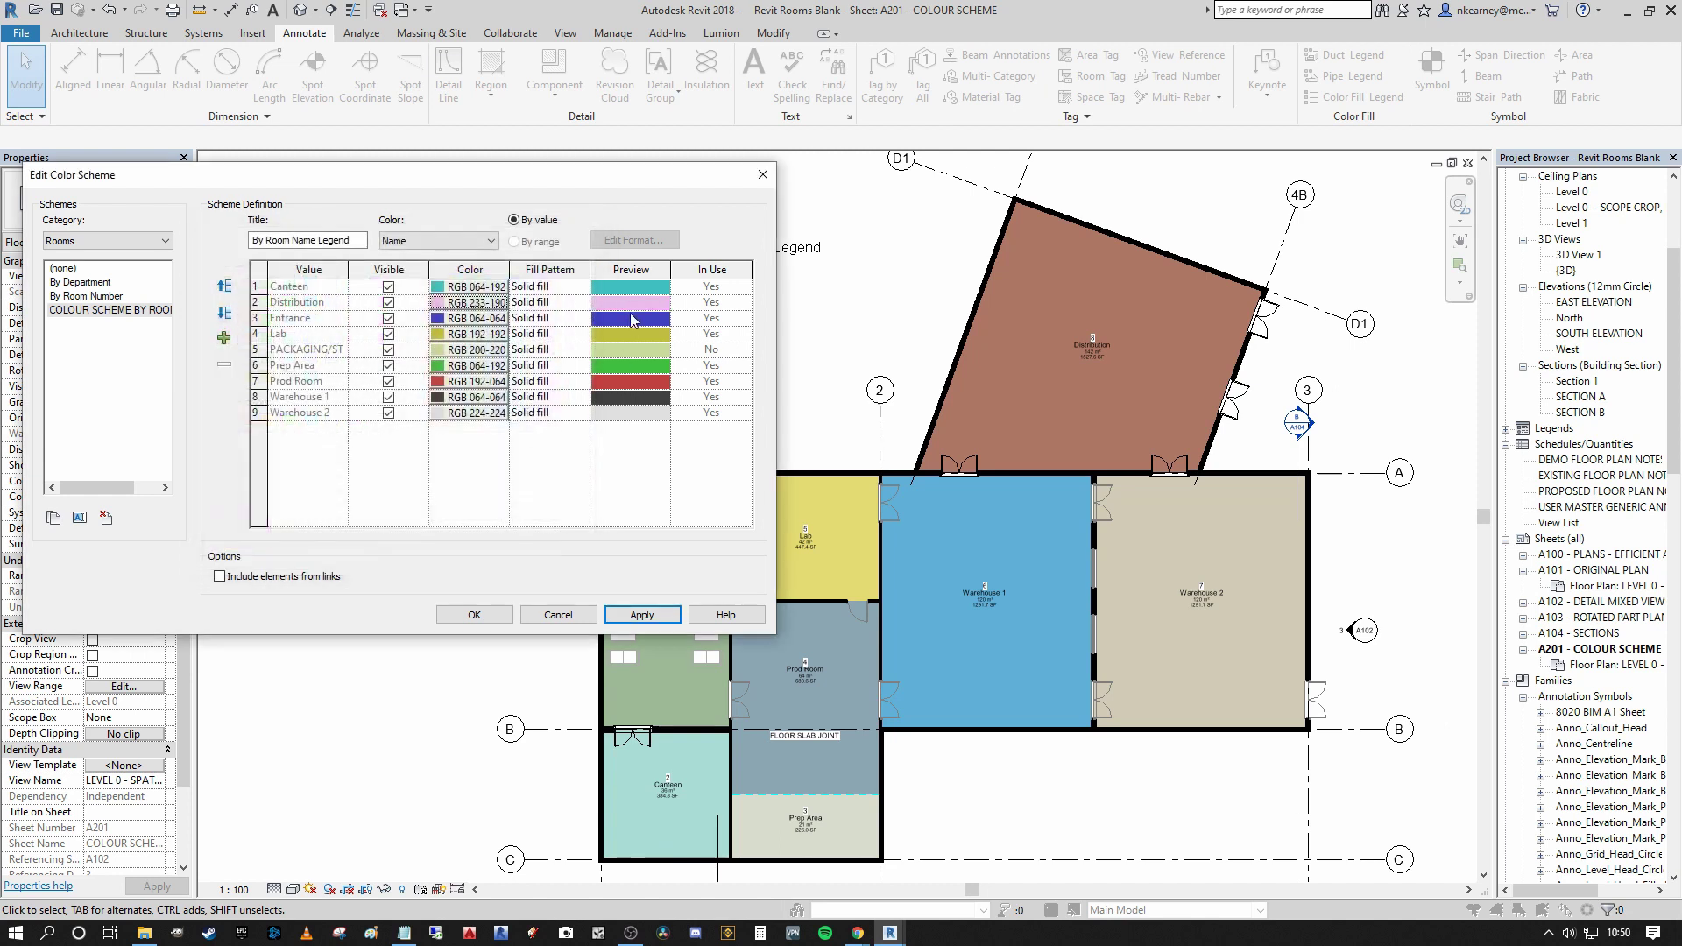
click(455, 321)
drag(601, 354, 599, 305)
click(493, 561)
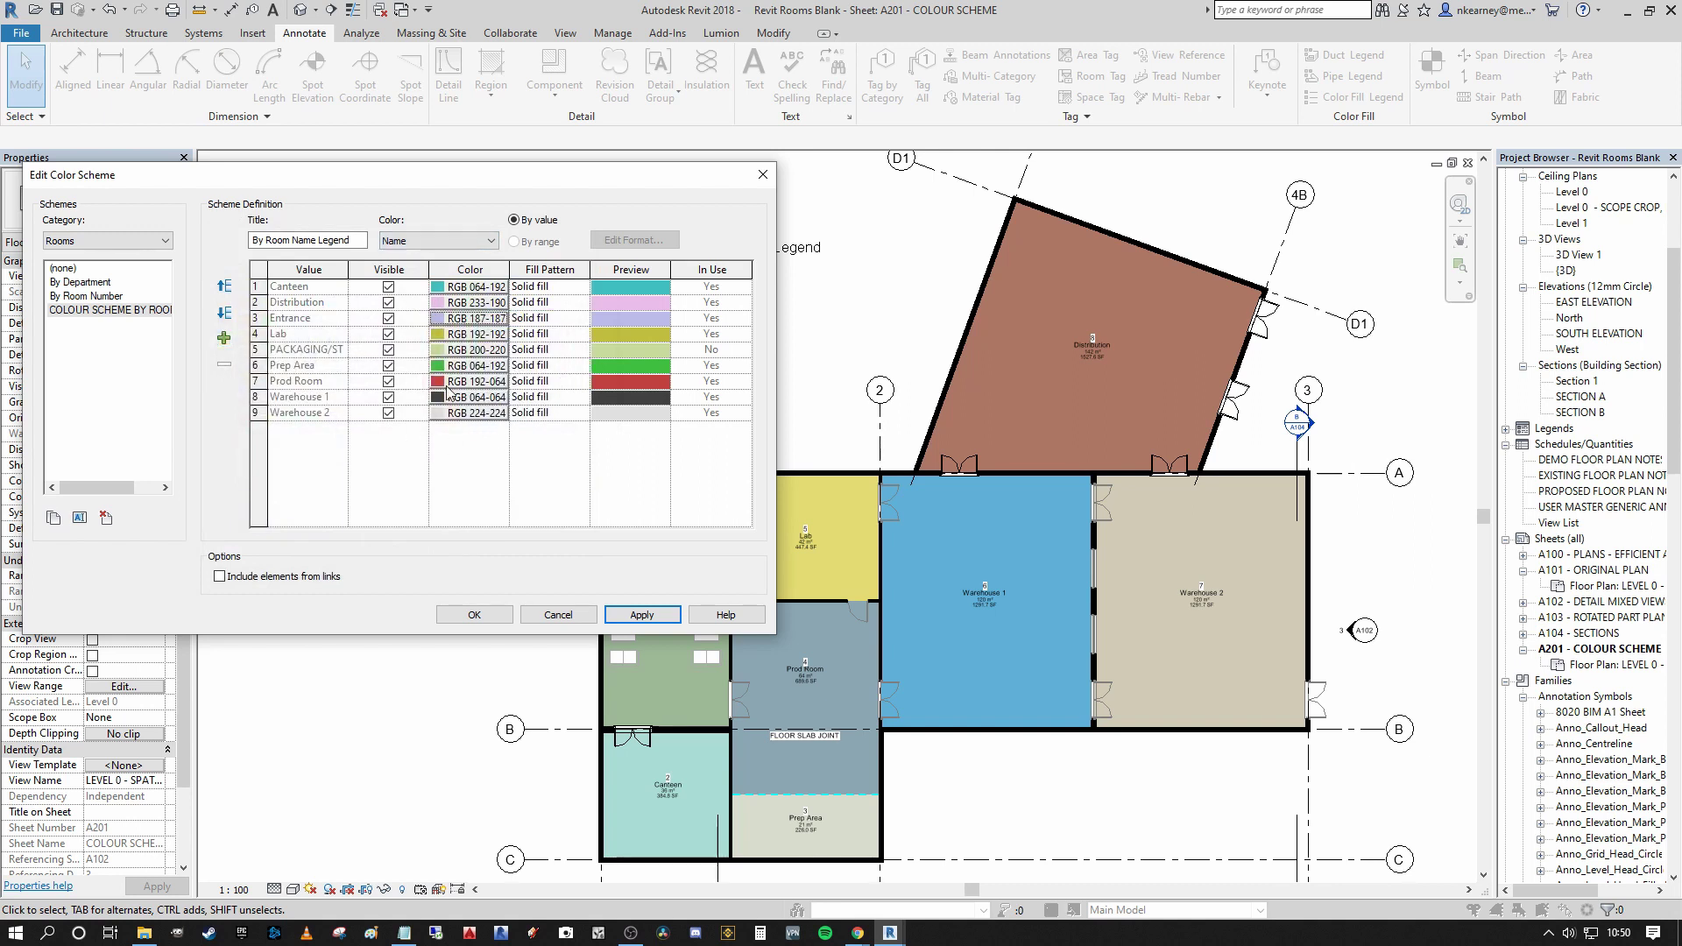
Lighten the Prod Room colour to pale red and the Prep Area colour to pale green
click(472, 382)
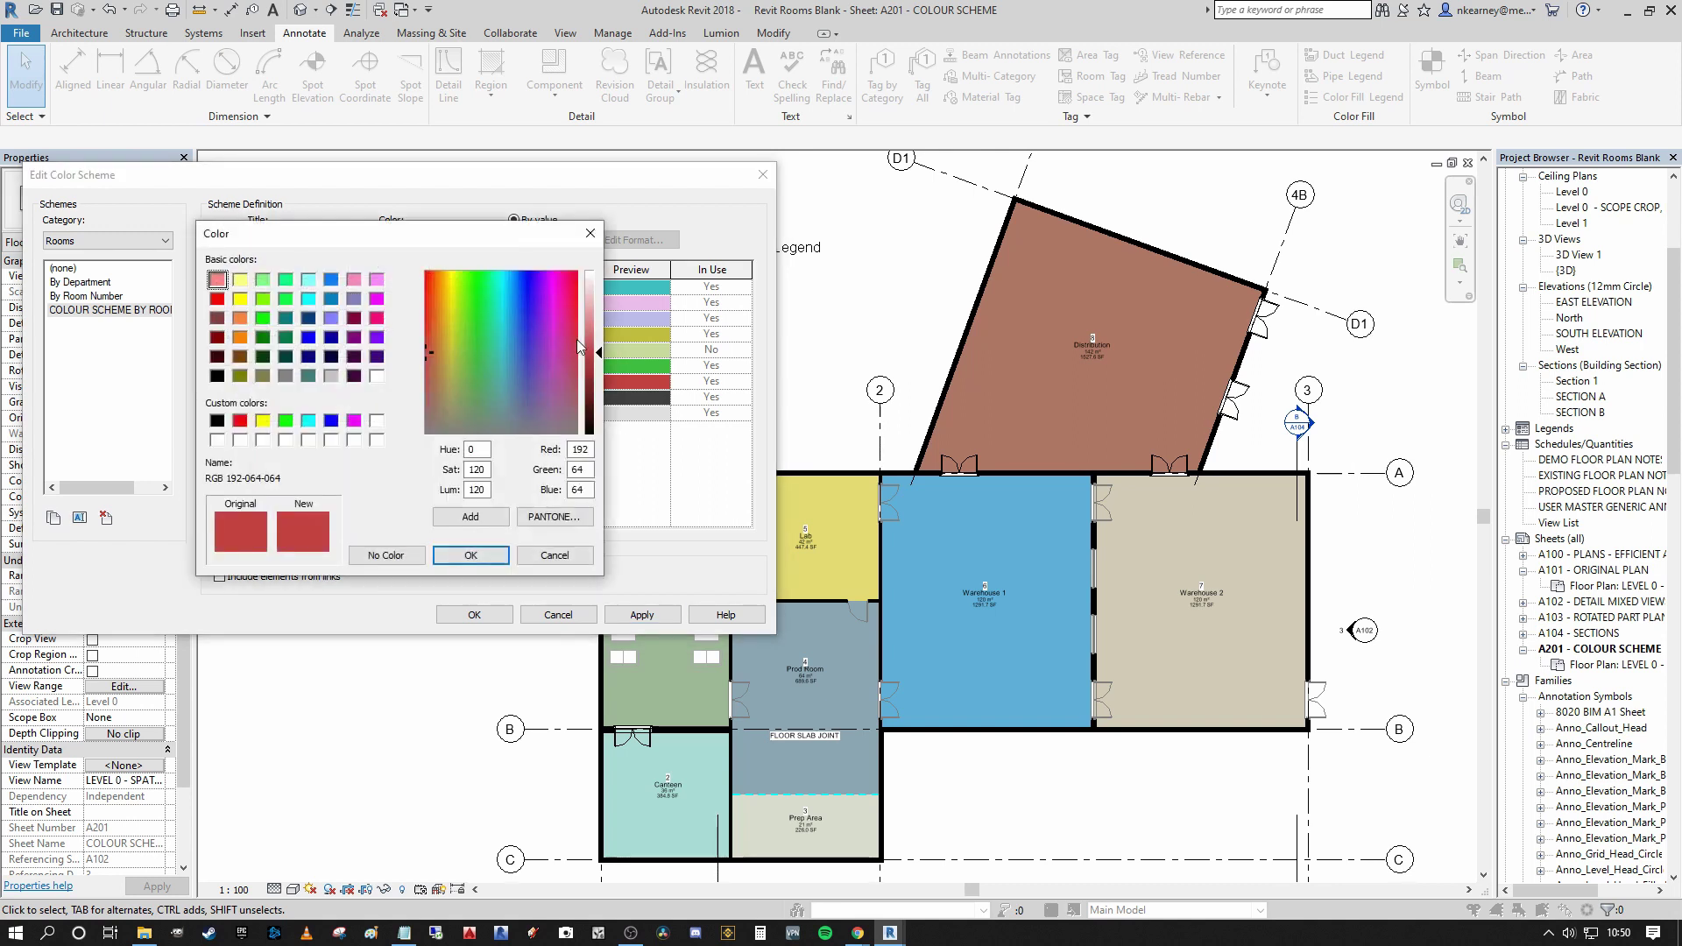
drag(601, 354, 601, 308)
click(470, 554)
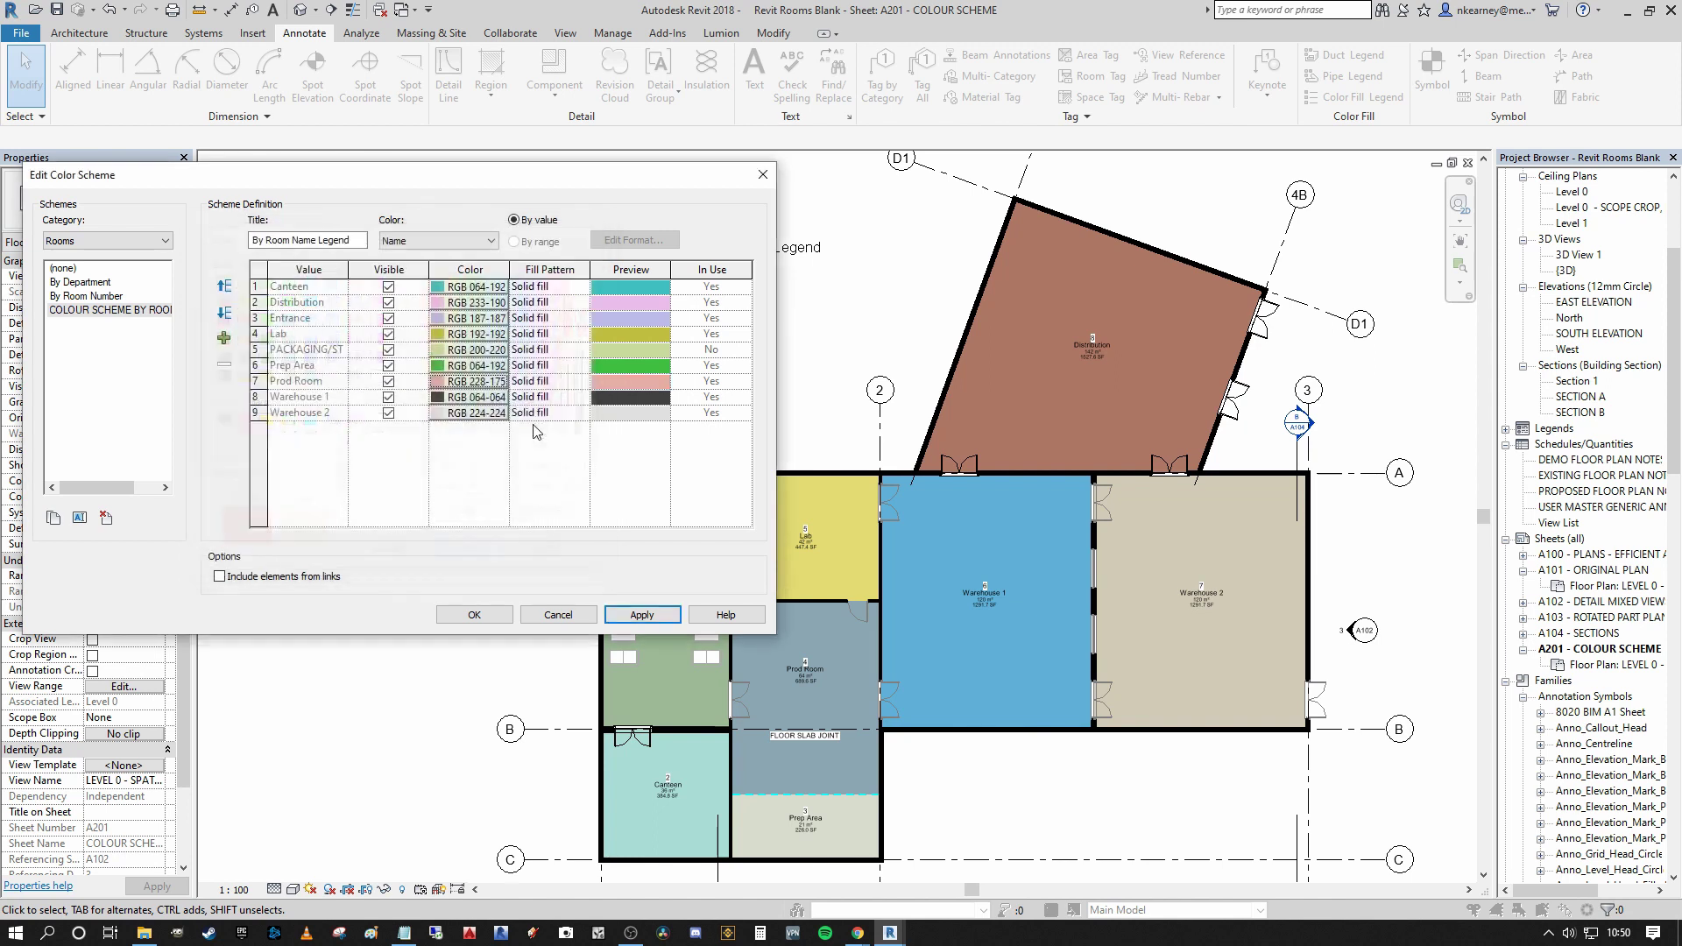
click(463, 366)
drag(586, 363, 597, 311)
click(471, 558)
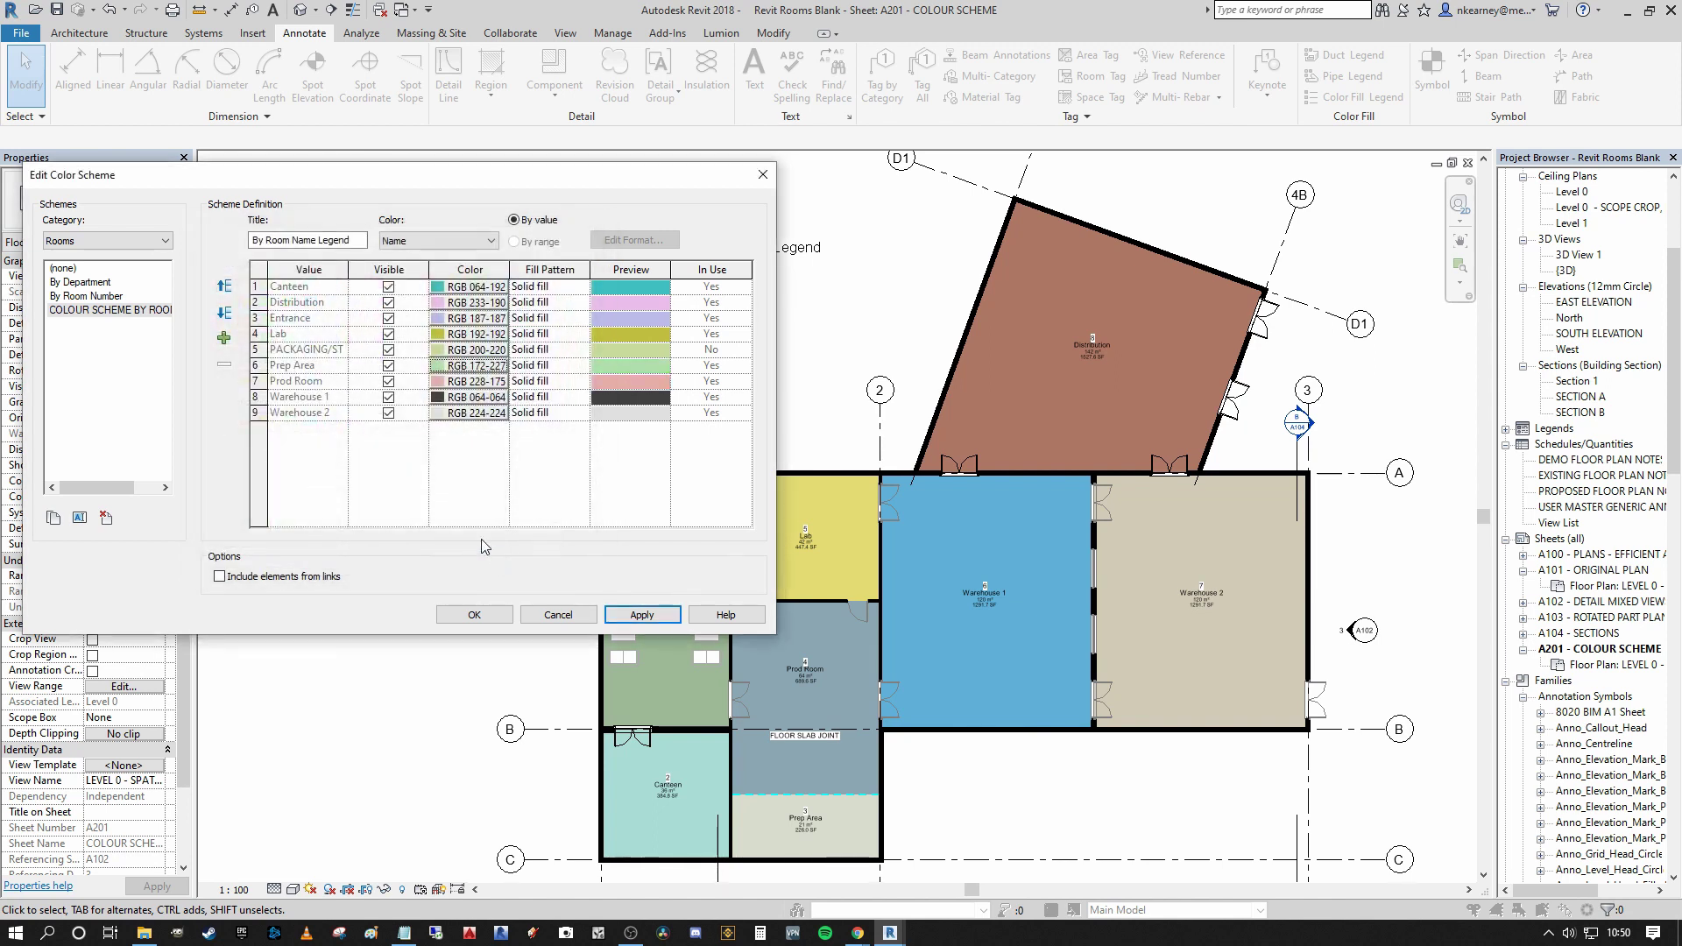
Lighten the Warehouse 1 colour to a light grey
click(487, 401)
drag(603, 403, 596, 321)
click(471, 555)
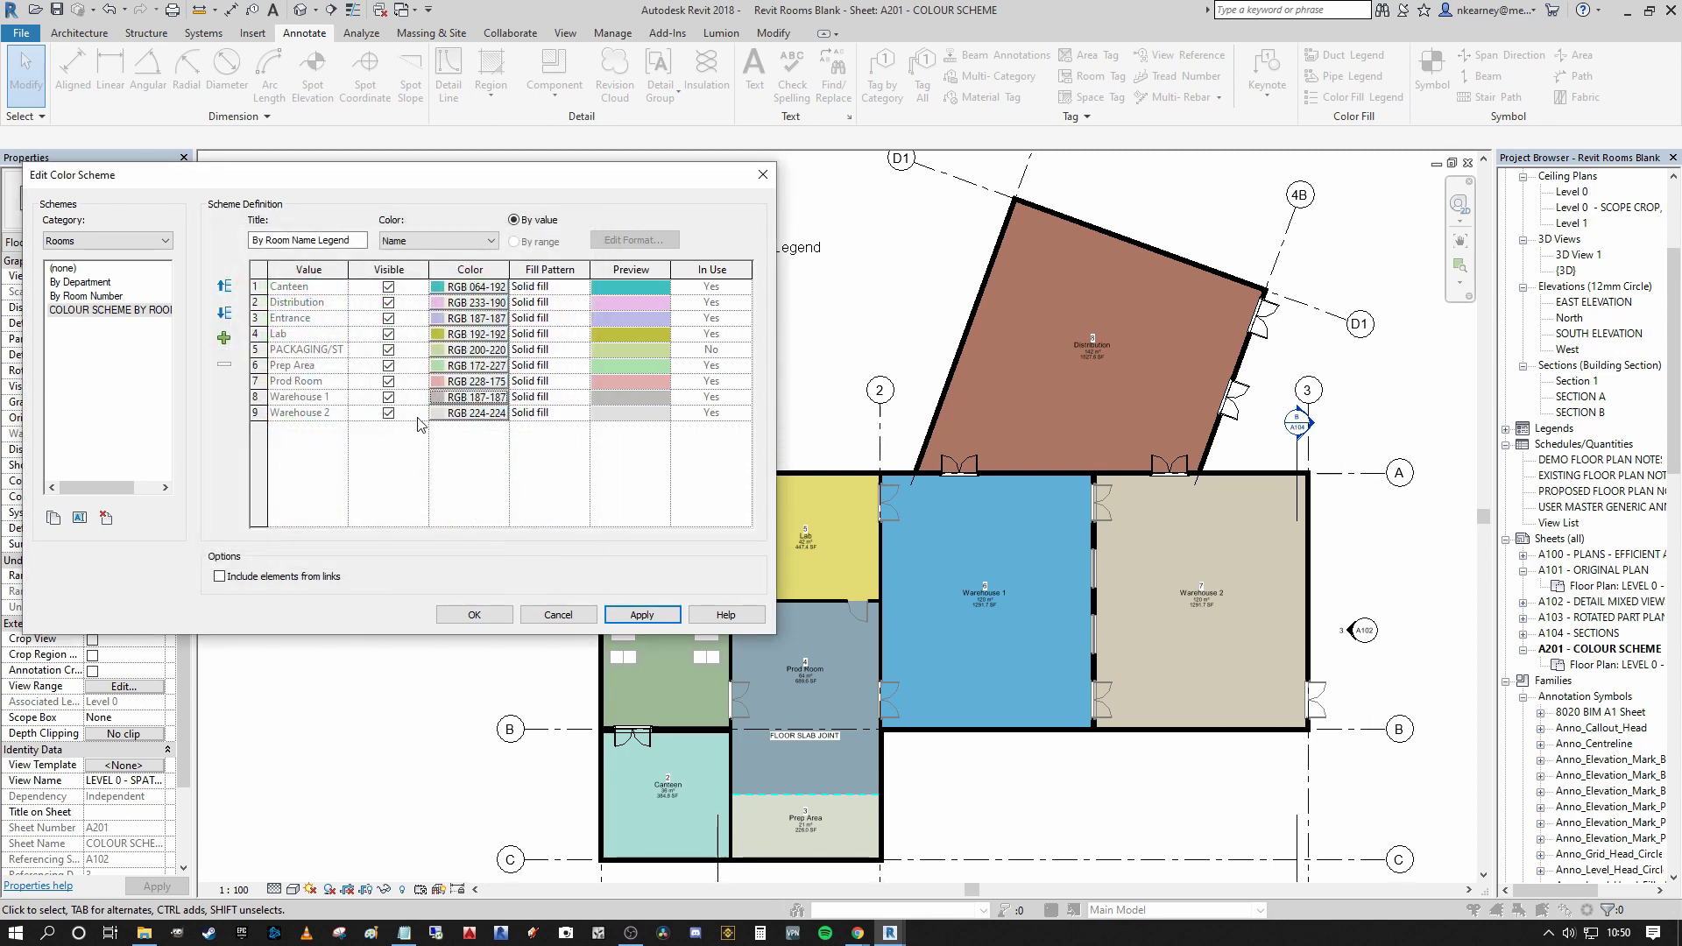
Give Warehouse 2 a Vertical 3mm fill pattern in dark grey RGB 078-078-078 and apply the scheme to the plan
click(582, 414)
click(580, 412)
scroll(675, 494, down, 2)
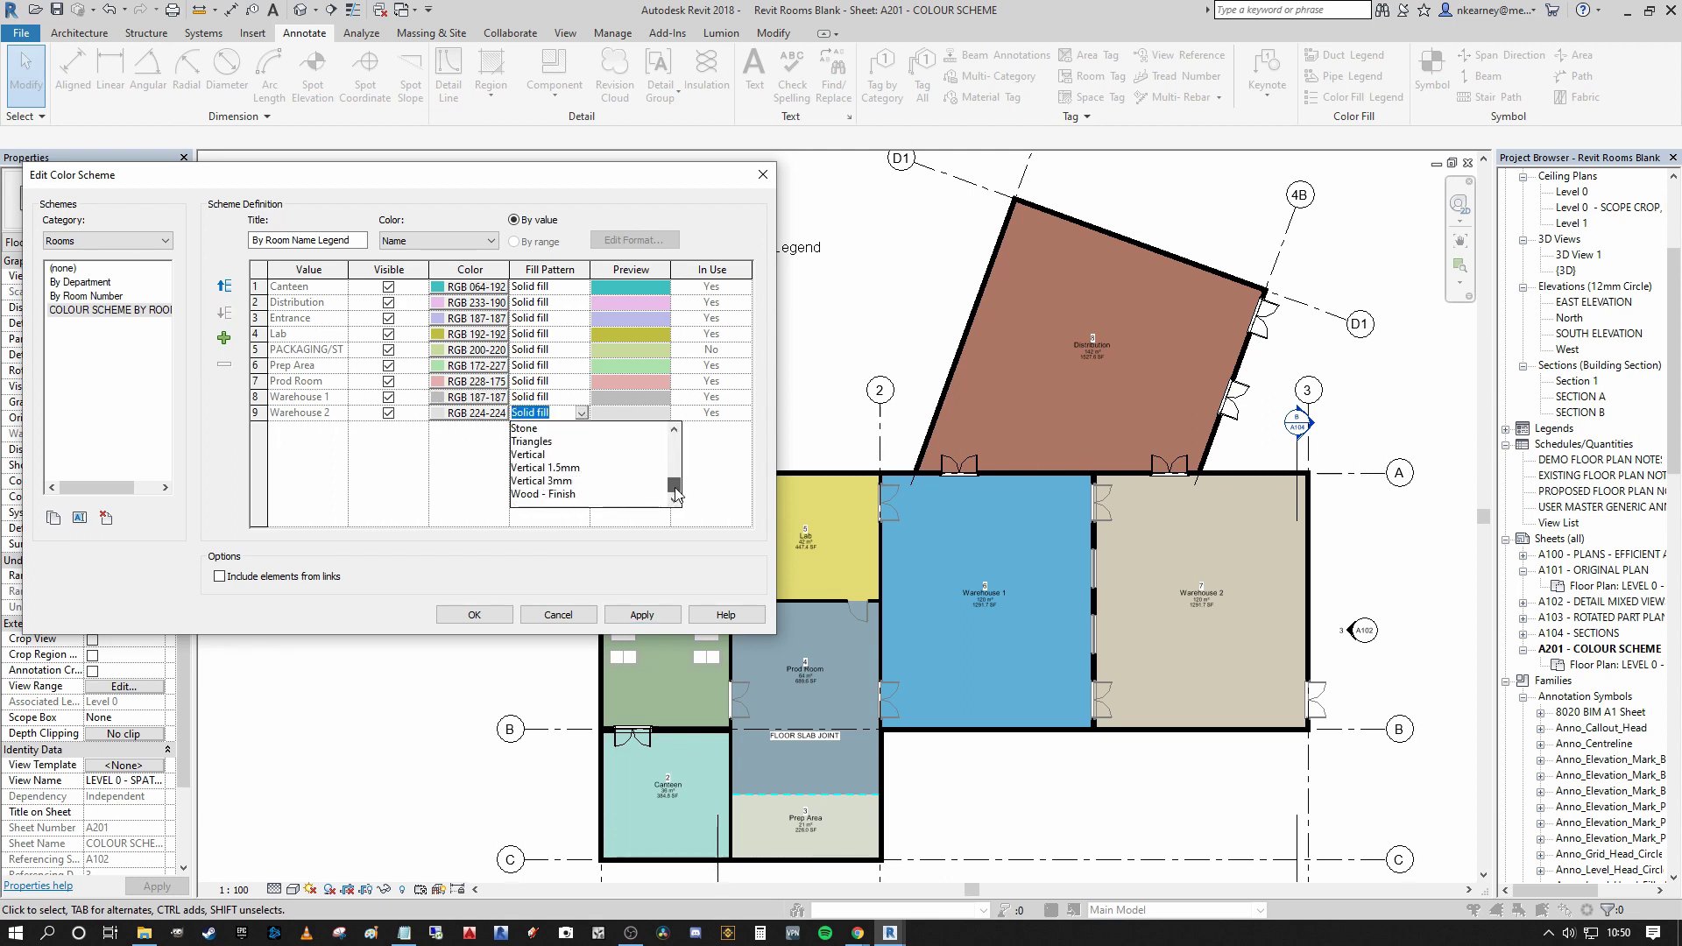
click(543, 481)
click(473, 413)
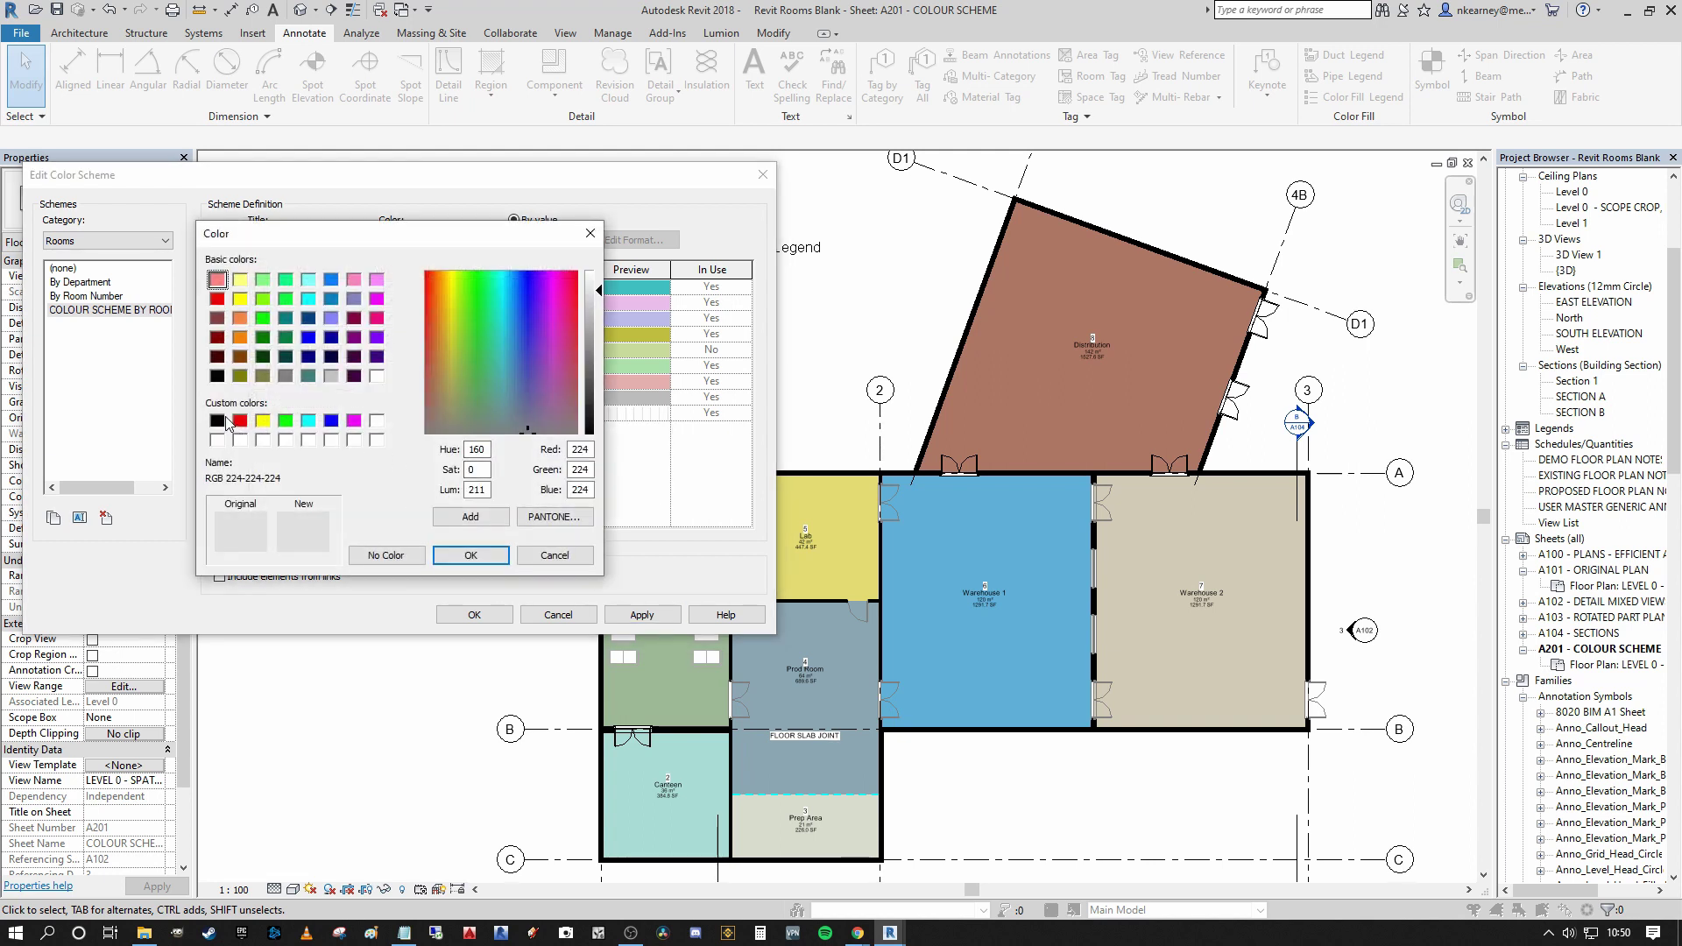
drag(593, 331, 594, 387)
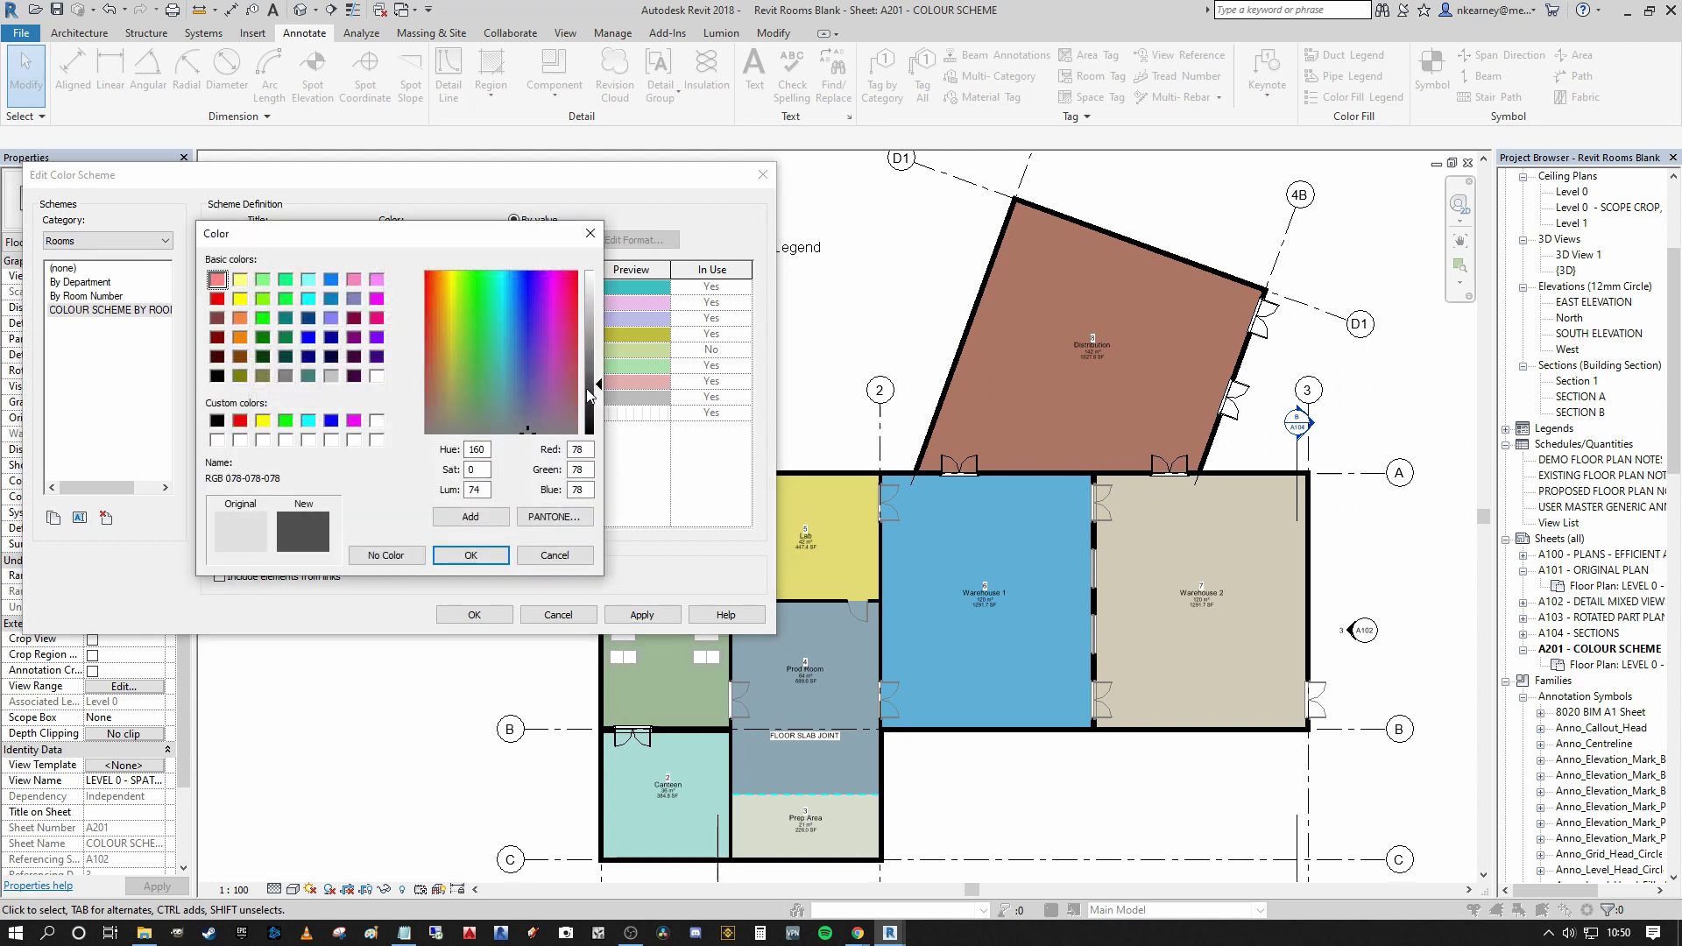
click(471, 556)
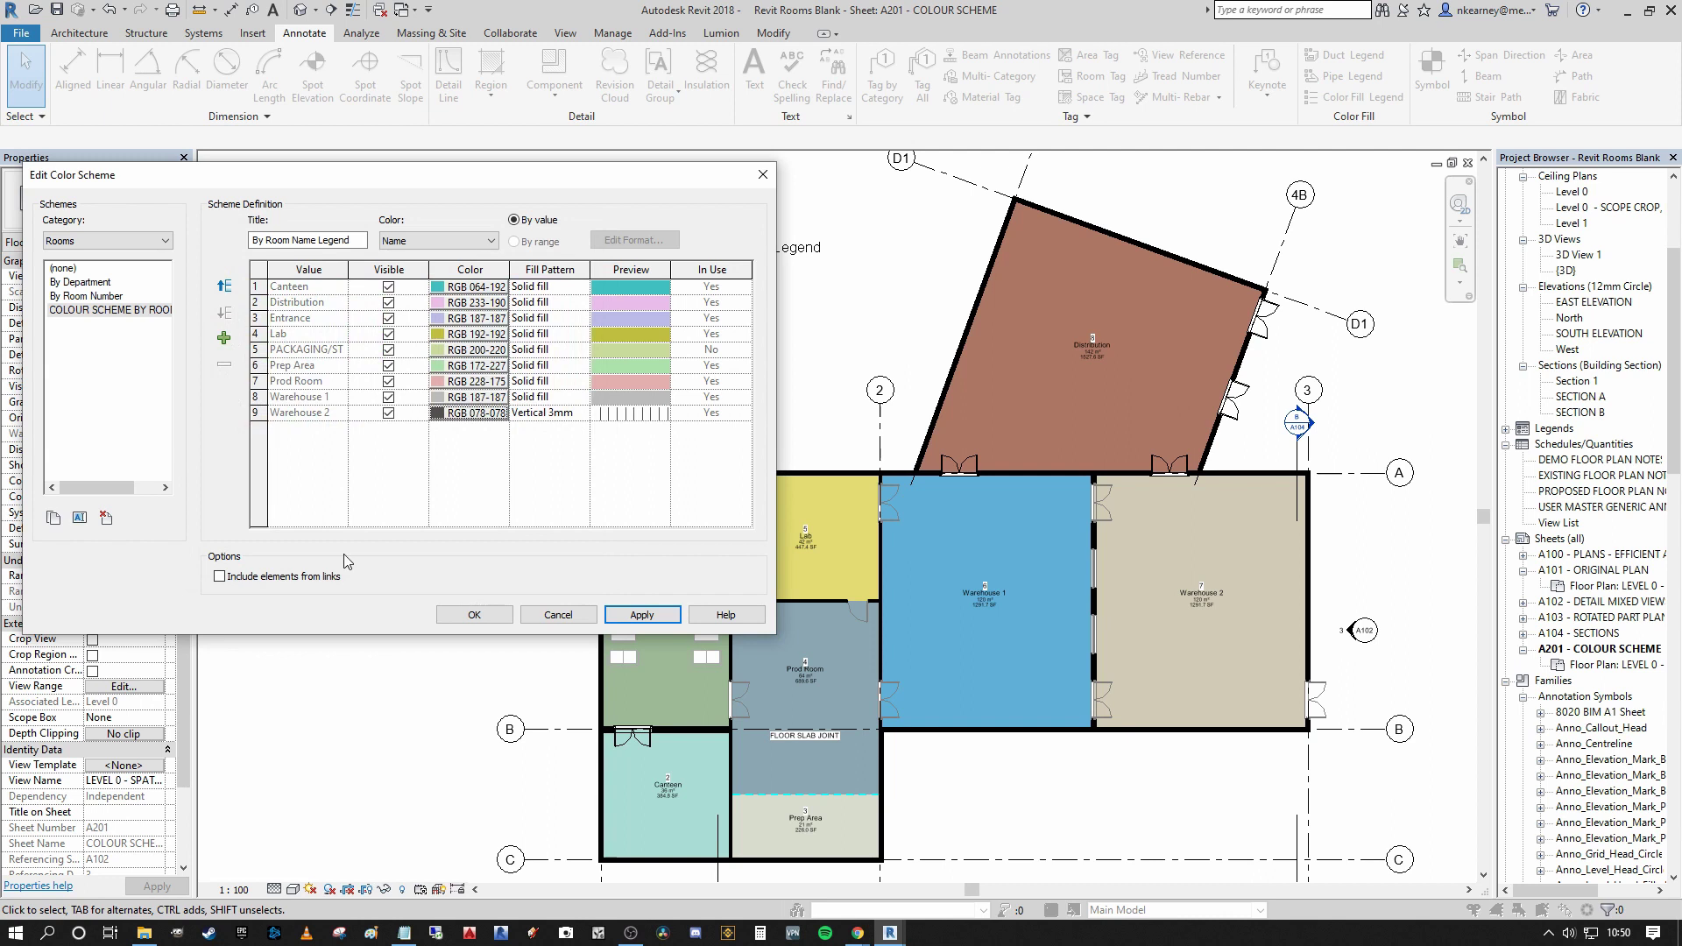
click(640, 617)
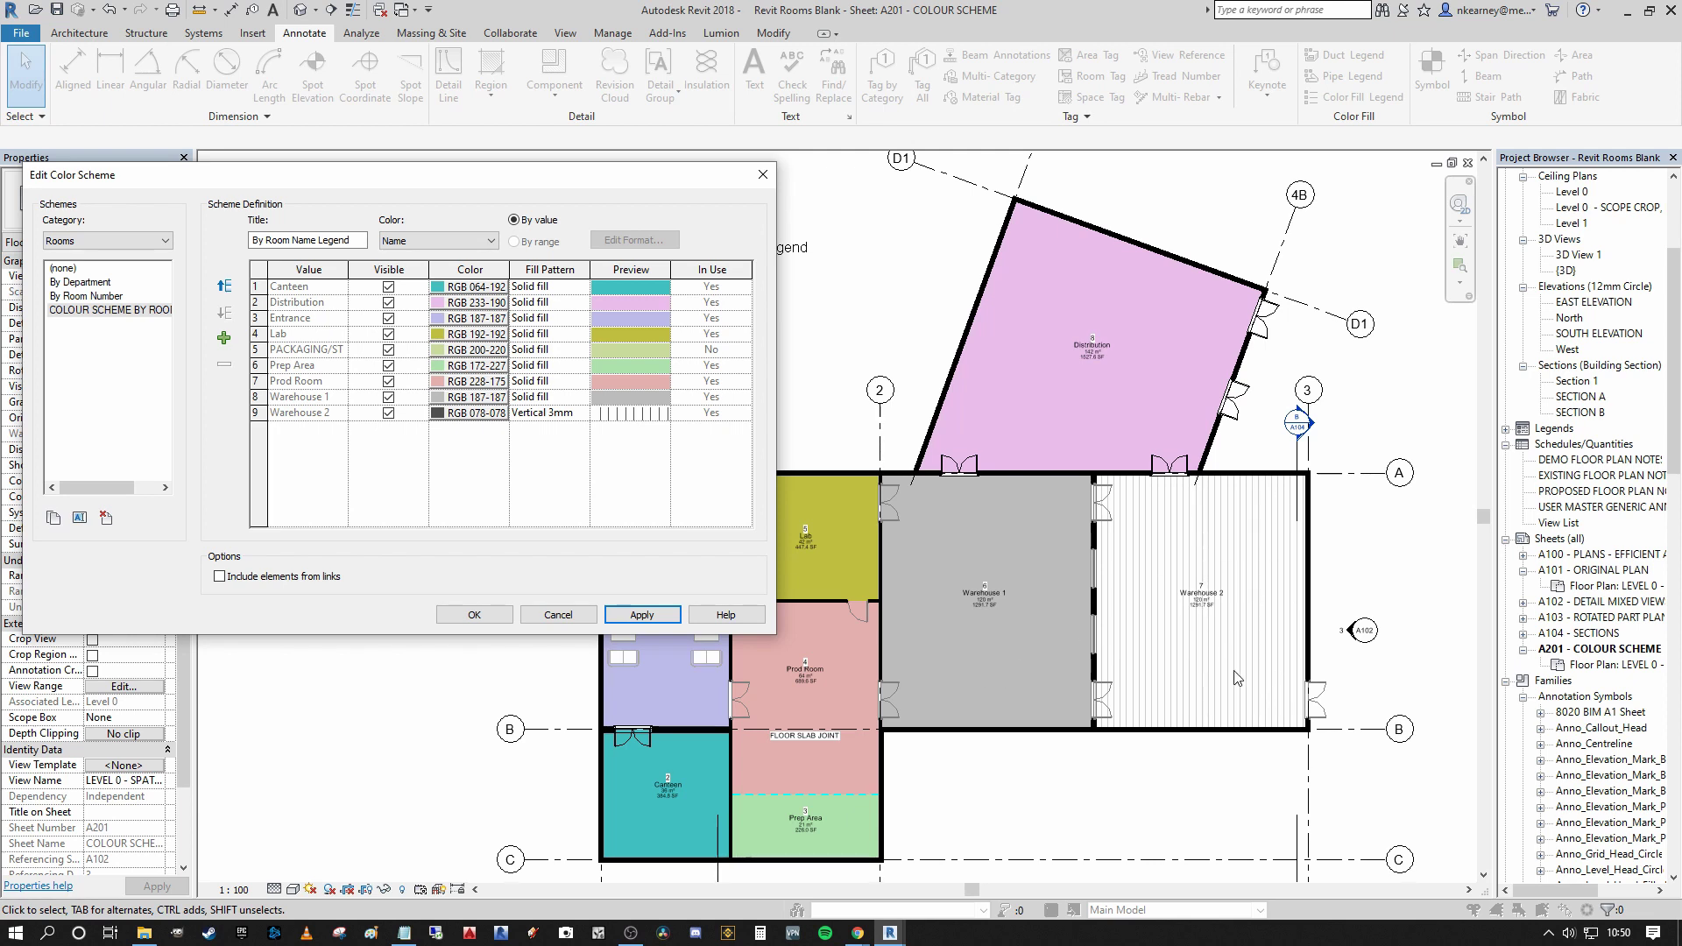
Set the Warehouse 2 fill pattern to Solid fill
click(582, 415)
click(583, 417)
drag(675, 497, 680, 439)
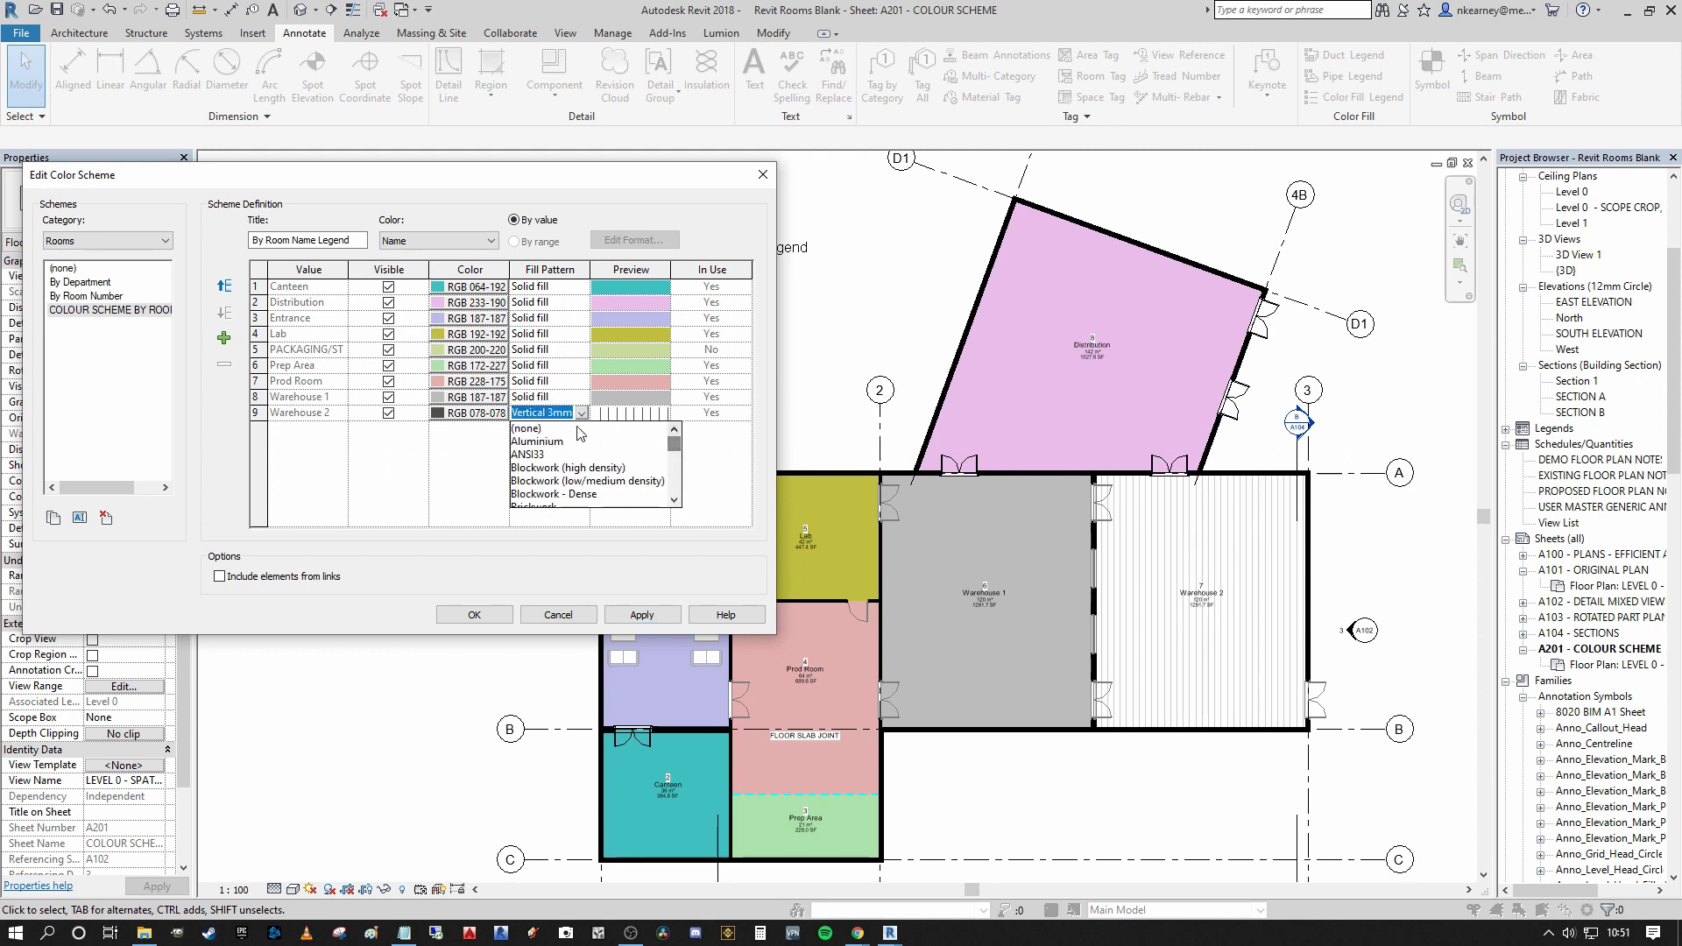
click(539, 429)
click(582, 413)
drag(674, 445, 675, 480)
click(526, 428)
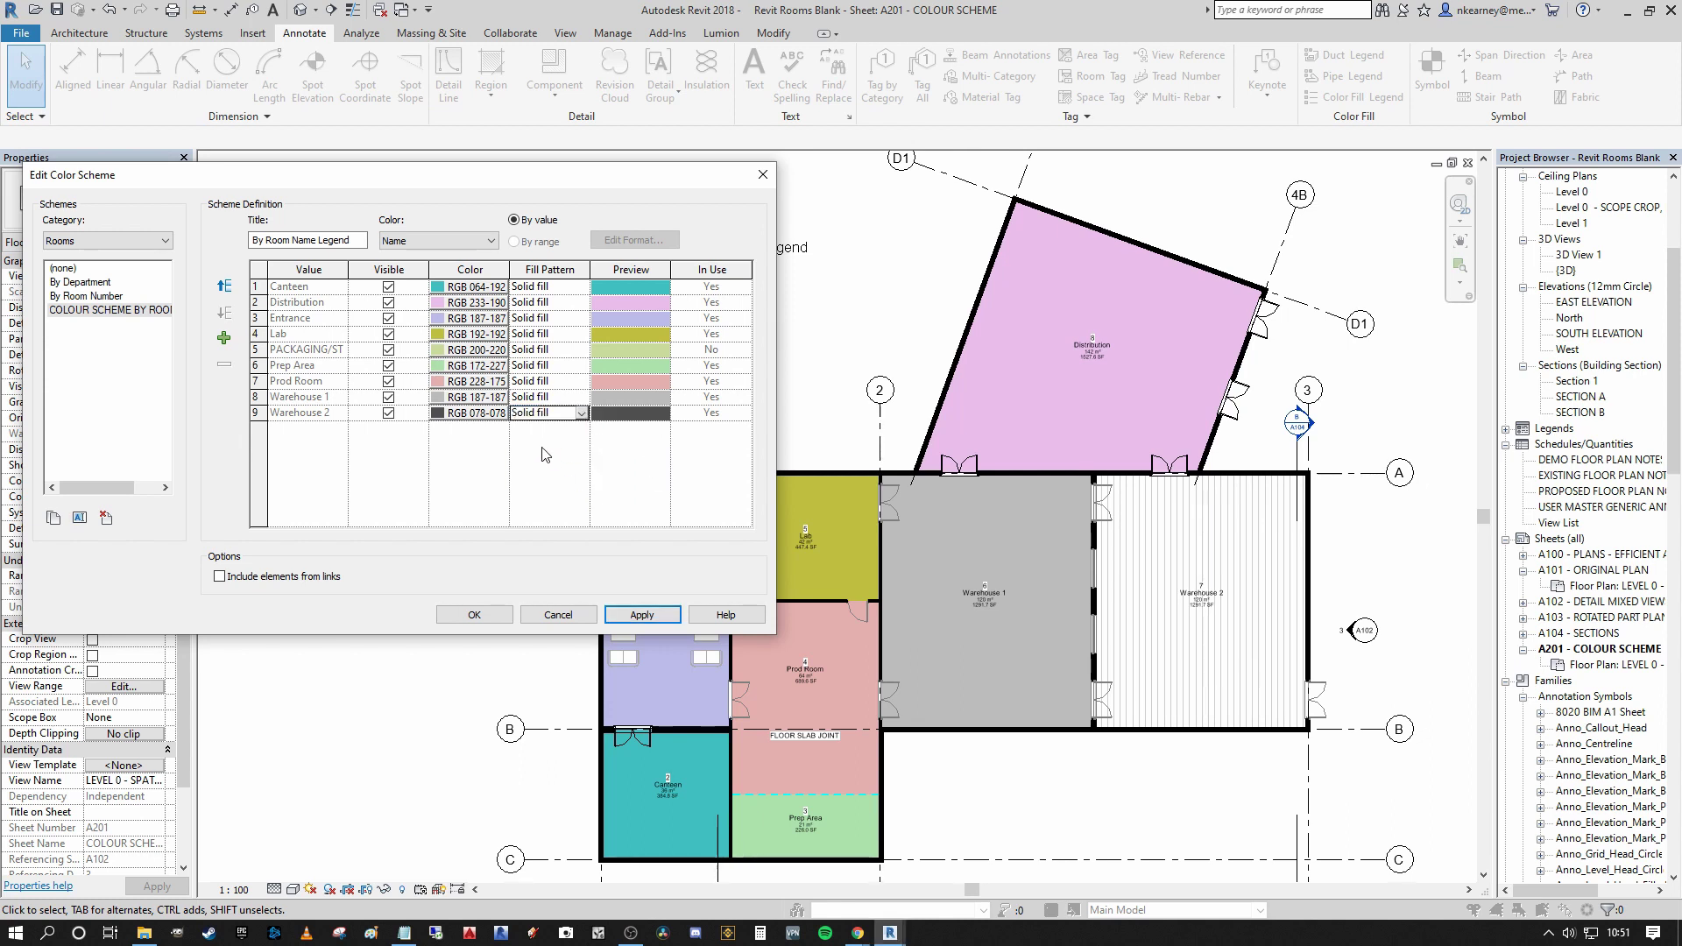
Recolour Warehouse 2 pale green, then apply the room name scheme to the plan and close its settings
click(493, 420)
drag(600, 391, 599, 291)
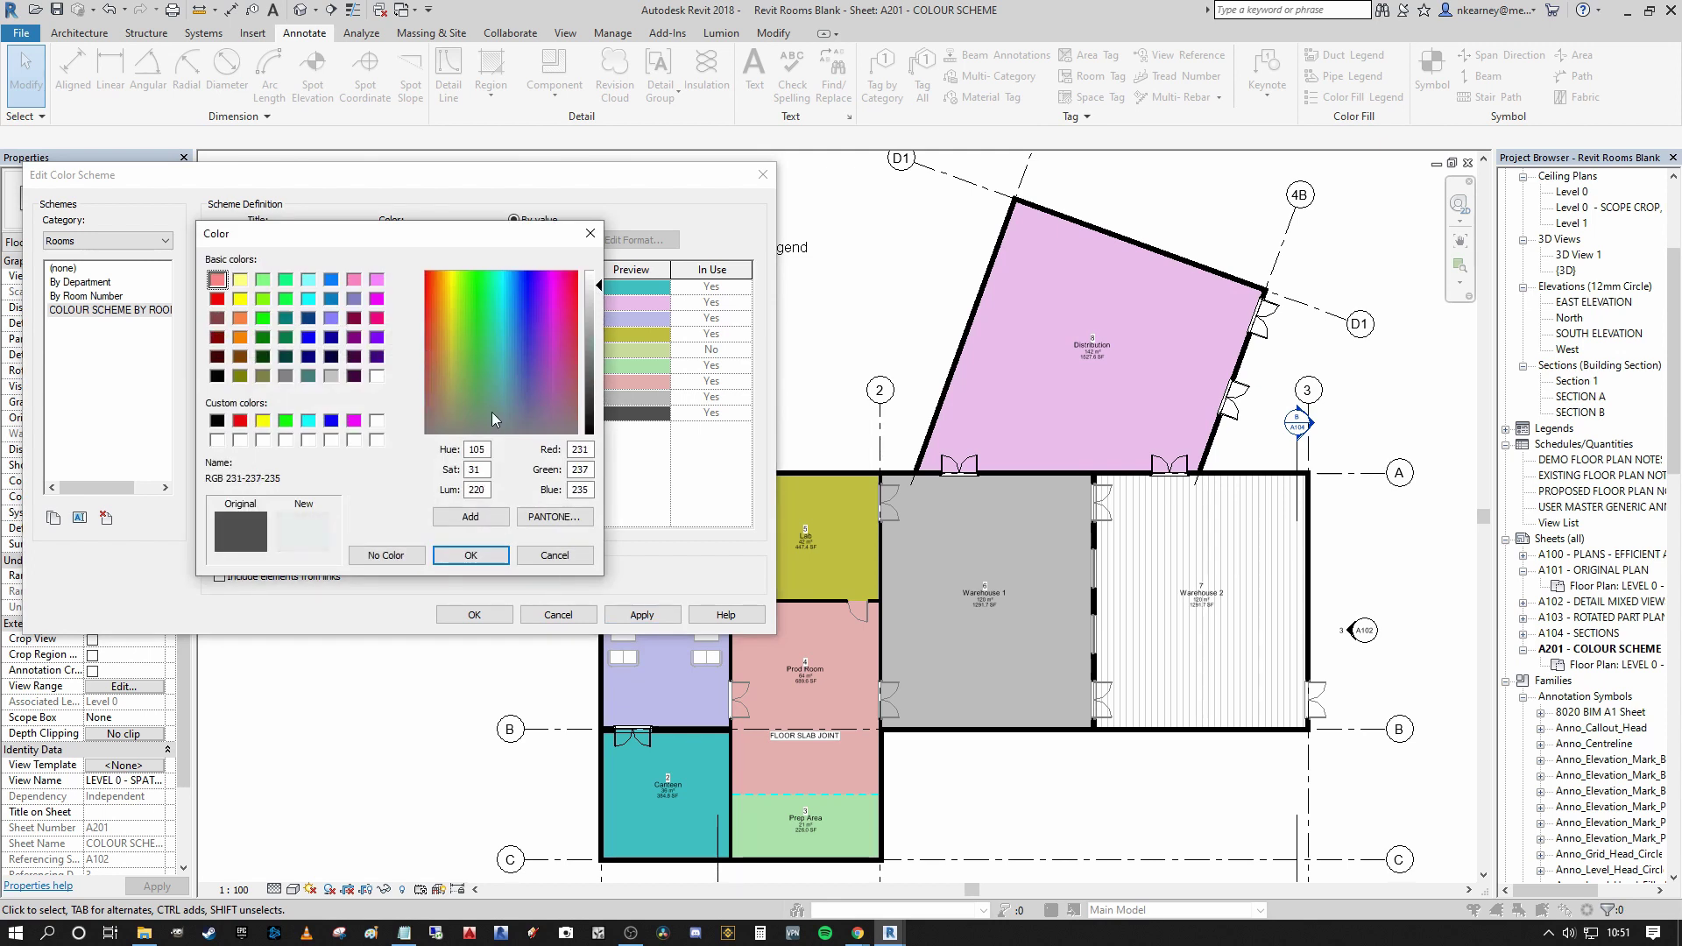
drag(438, 414, 489, 384)
drag(602, 301, 602, 304)
click(480, 556)
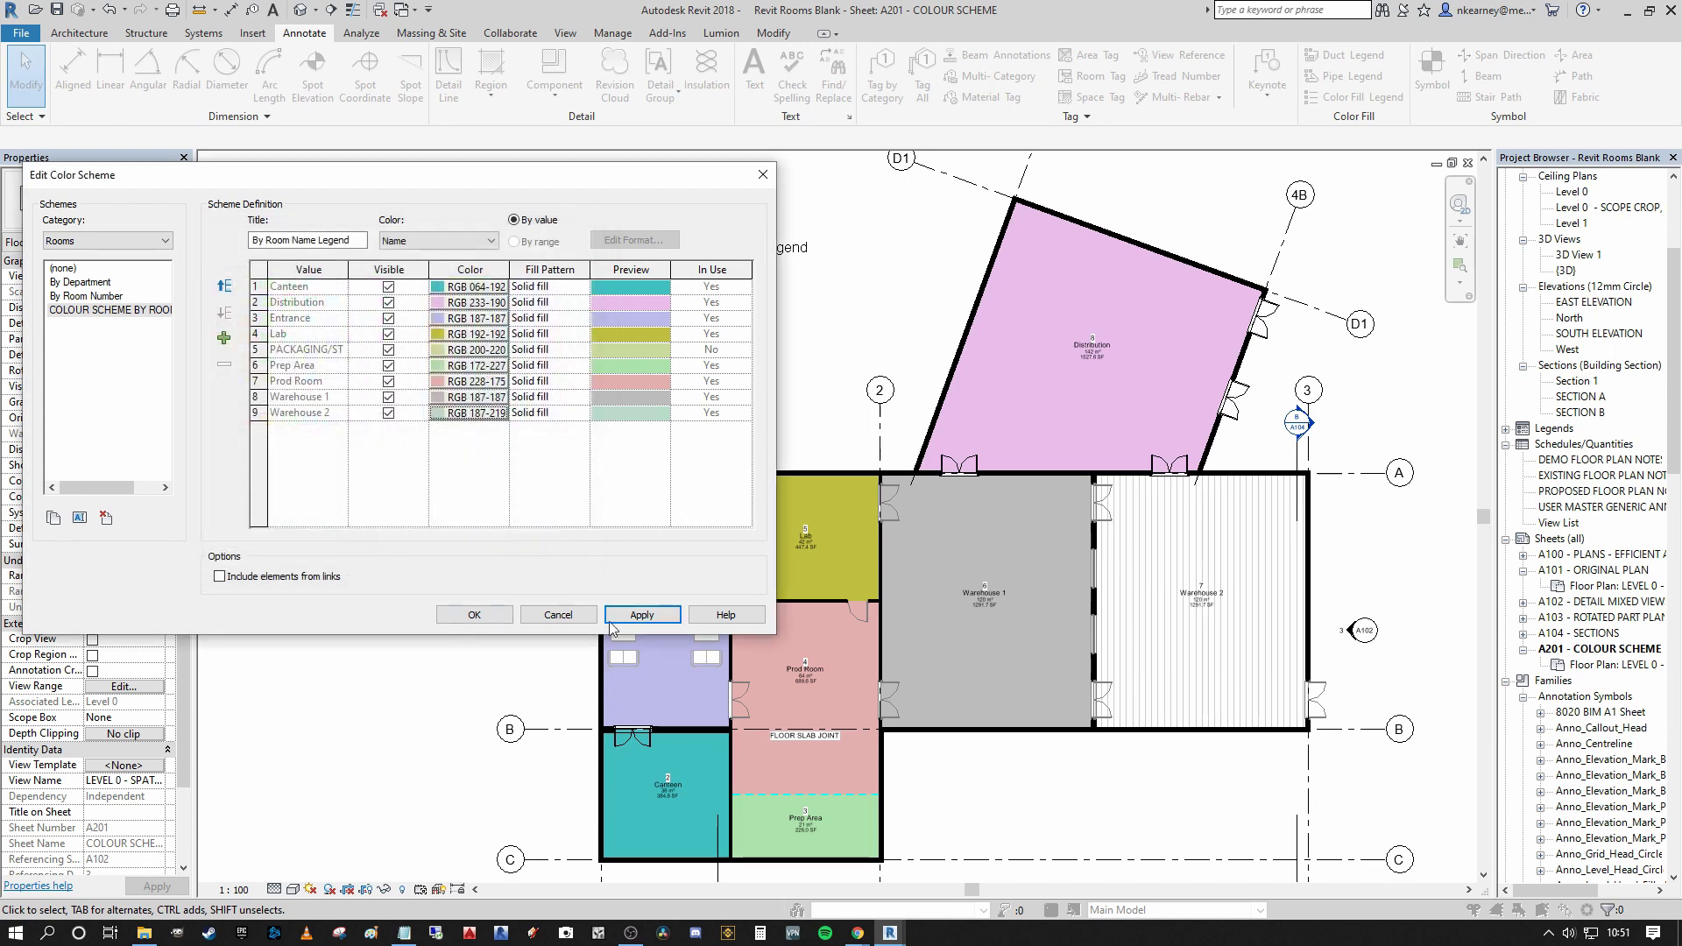
click(642, 615)
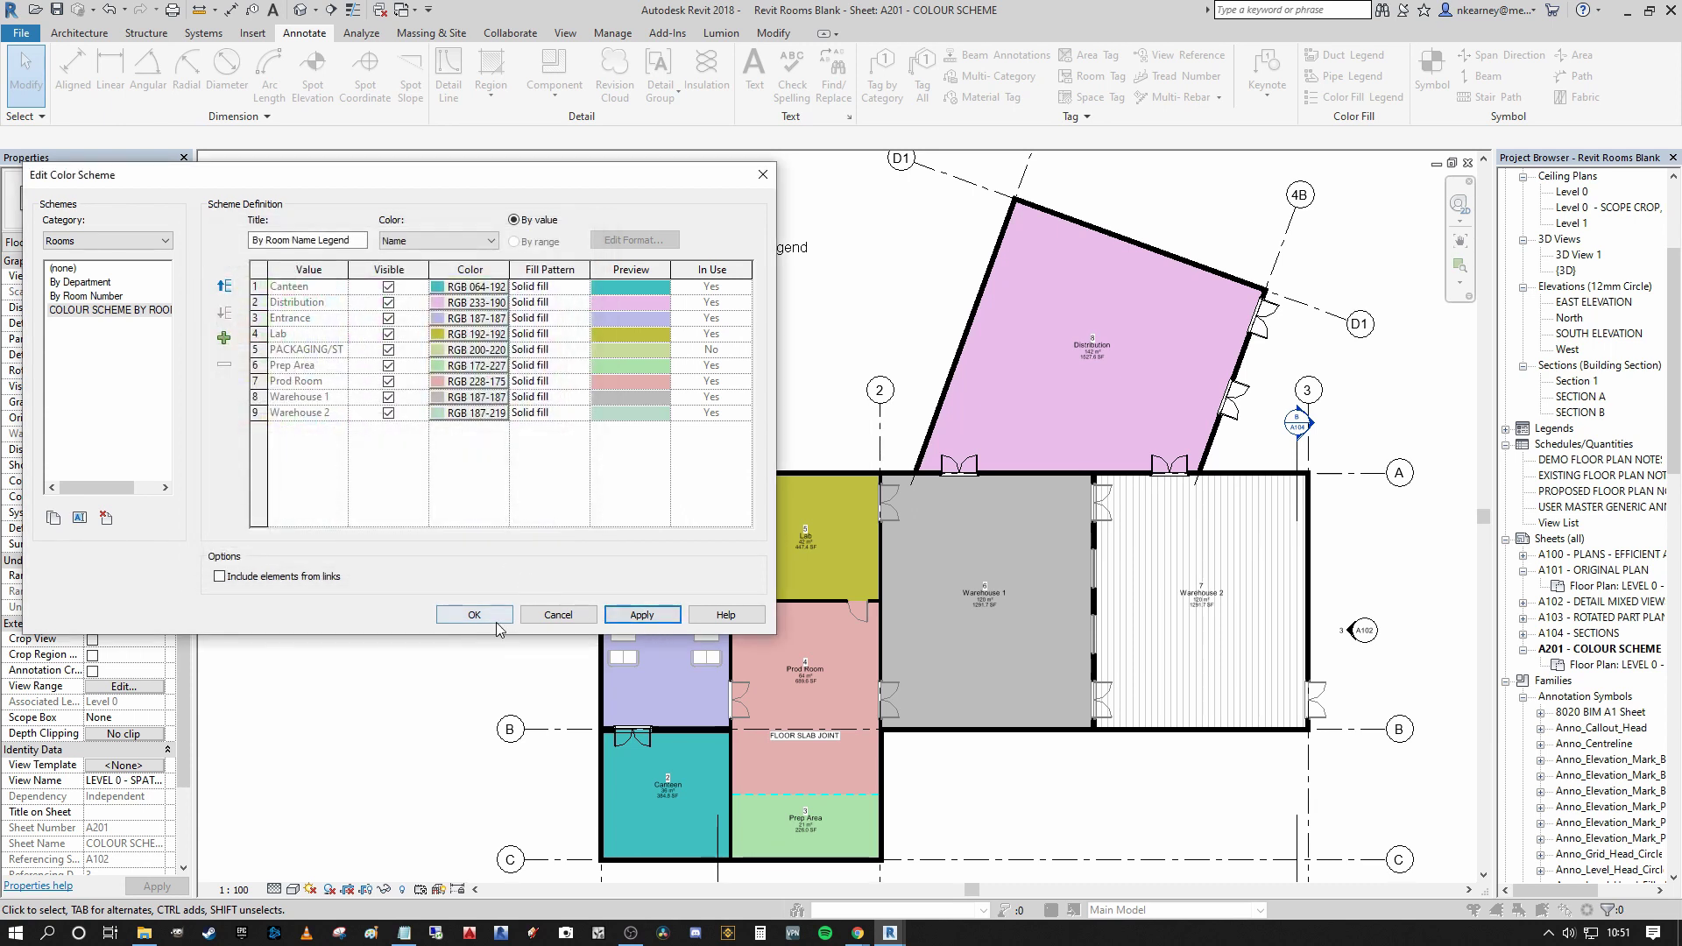
click(640, 614)
drag(491, 182, 657, 174)
click(641, 606)
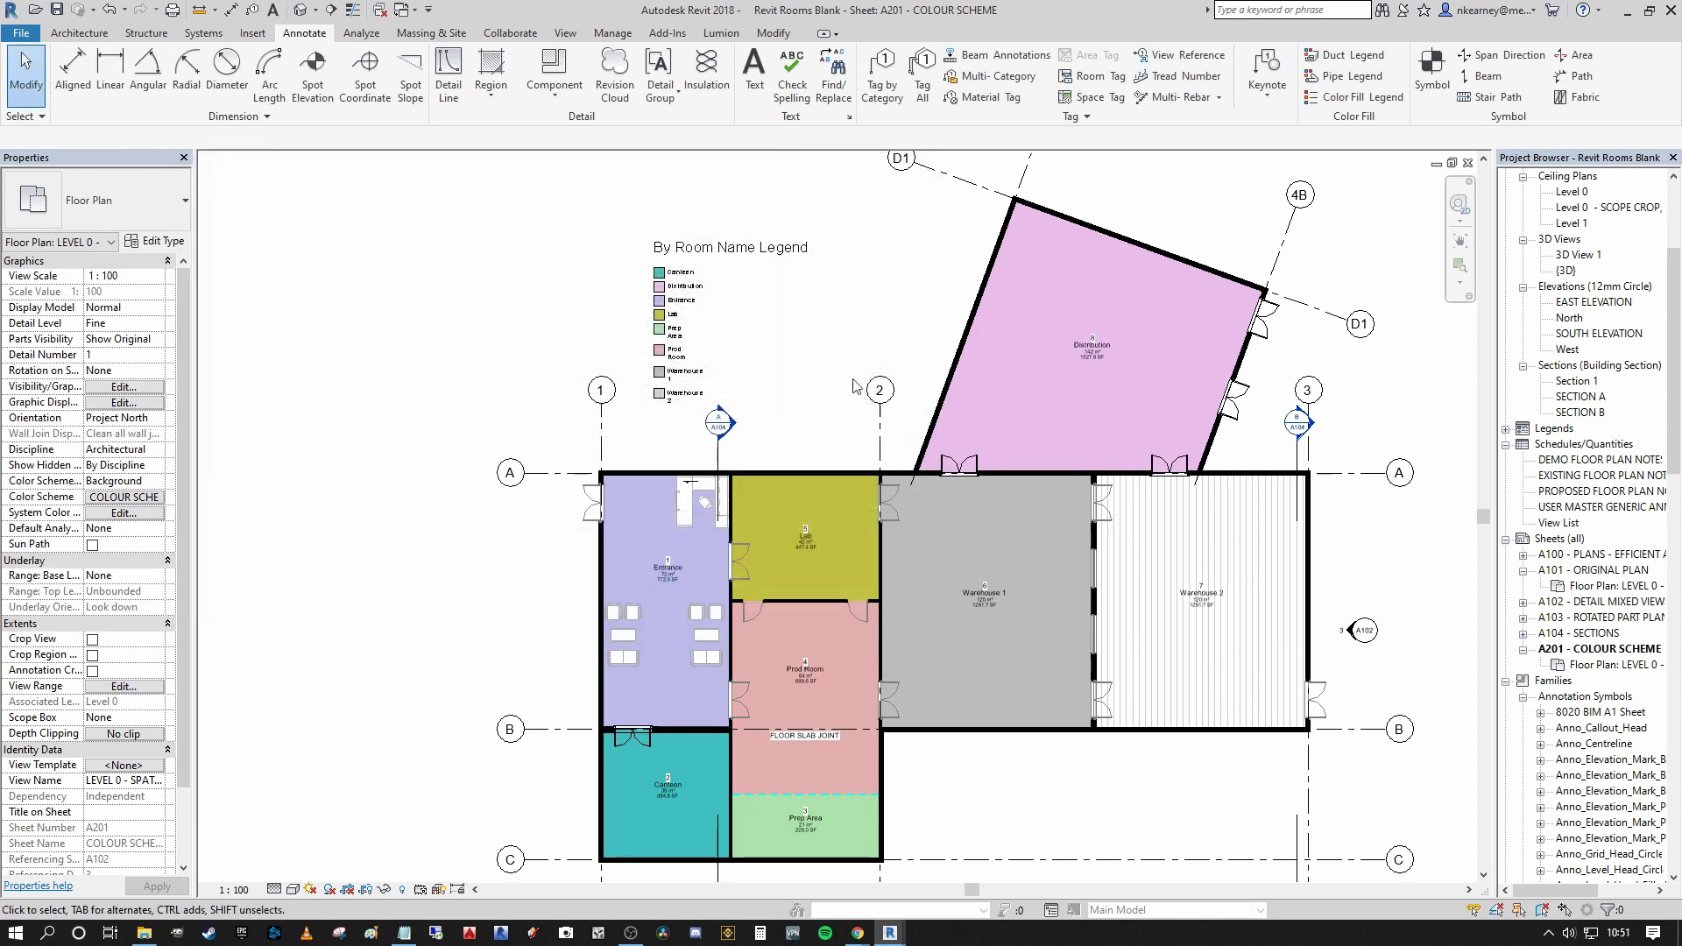
Inspect the Warehouse 2 room fill on the plan and compare it with its entry in the room name legend
scroll(1215, 601, up, 3)
scroll(964, 583, down, 3)
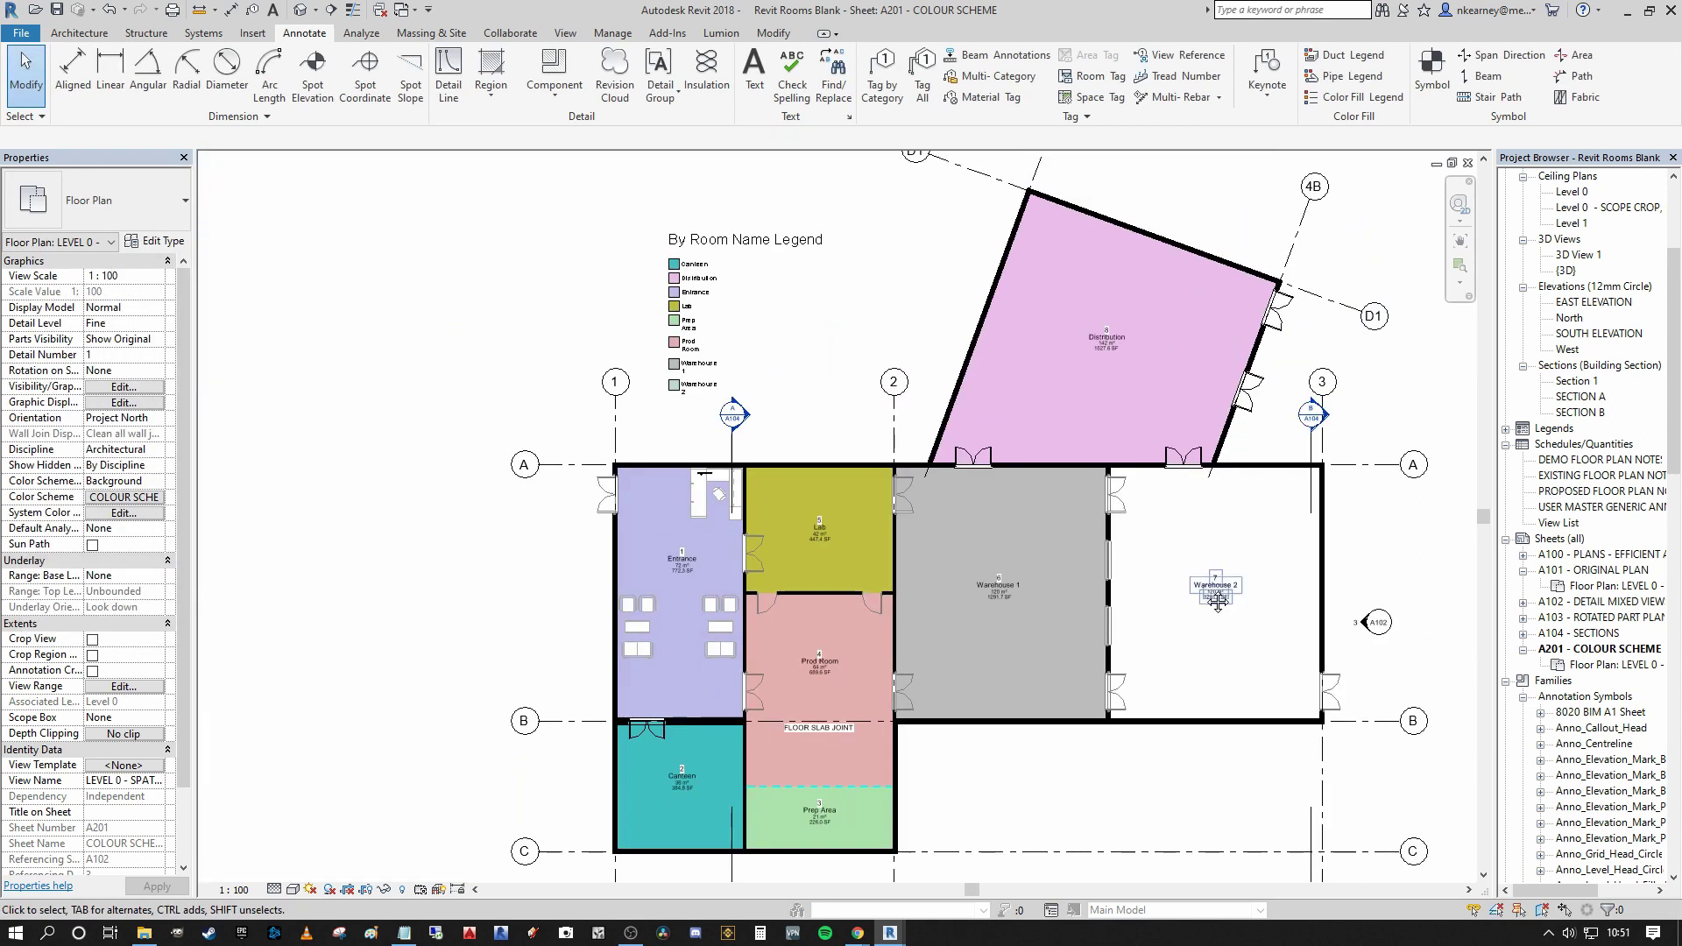
scroll(1041, 611, up, 3)
click(1043, 613)
scroll(1050, 637, down, 2)
scroll(524, 368, up, 1)
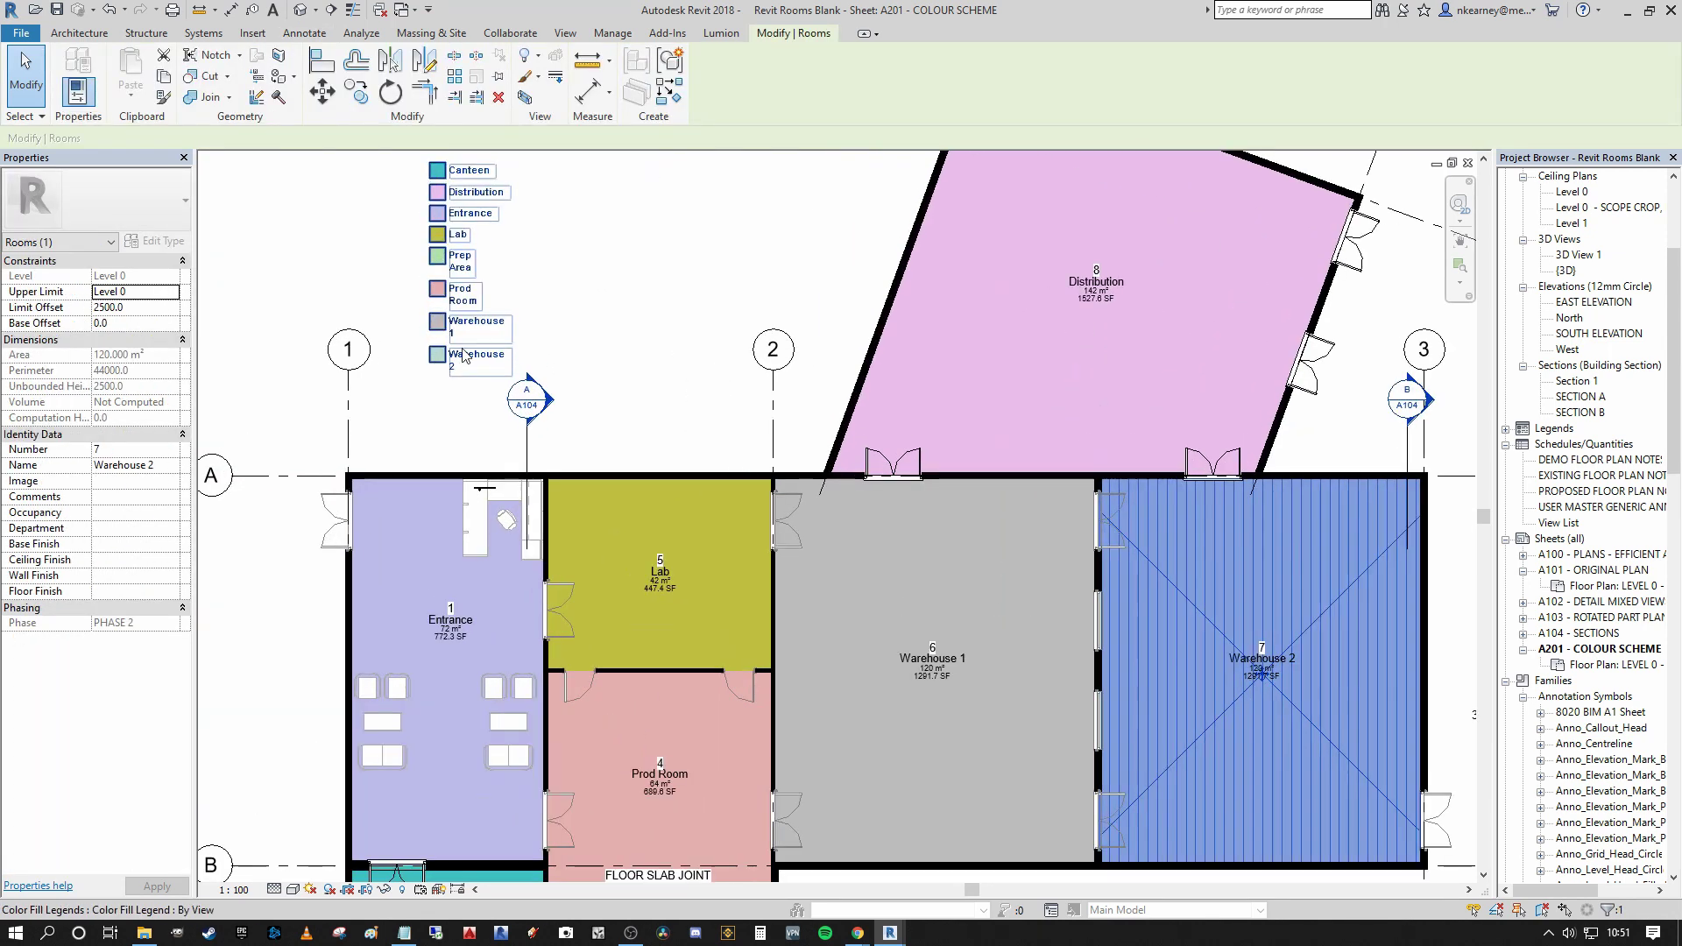
scroll(526, 373, down, 3)
scroll(715, 366, up, 2)
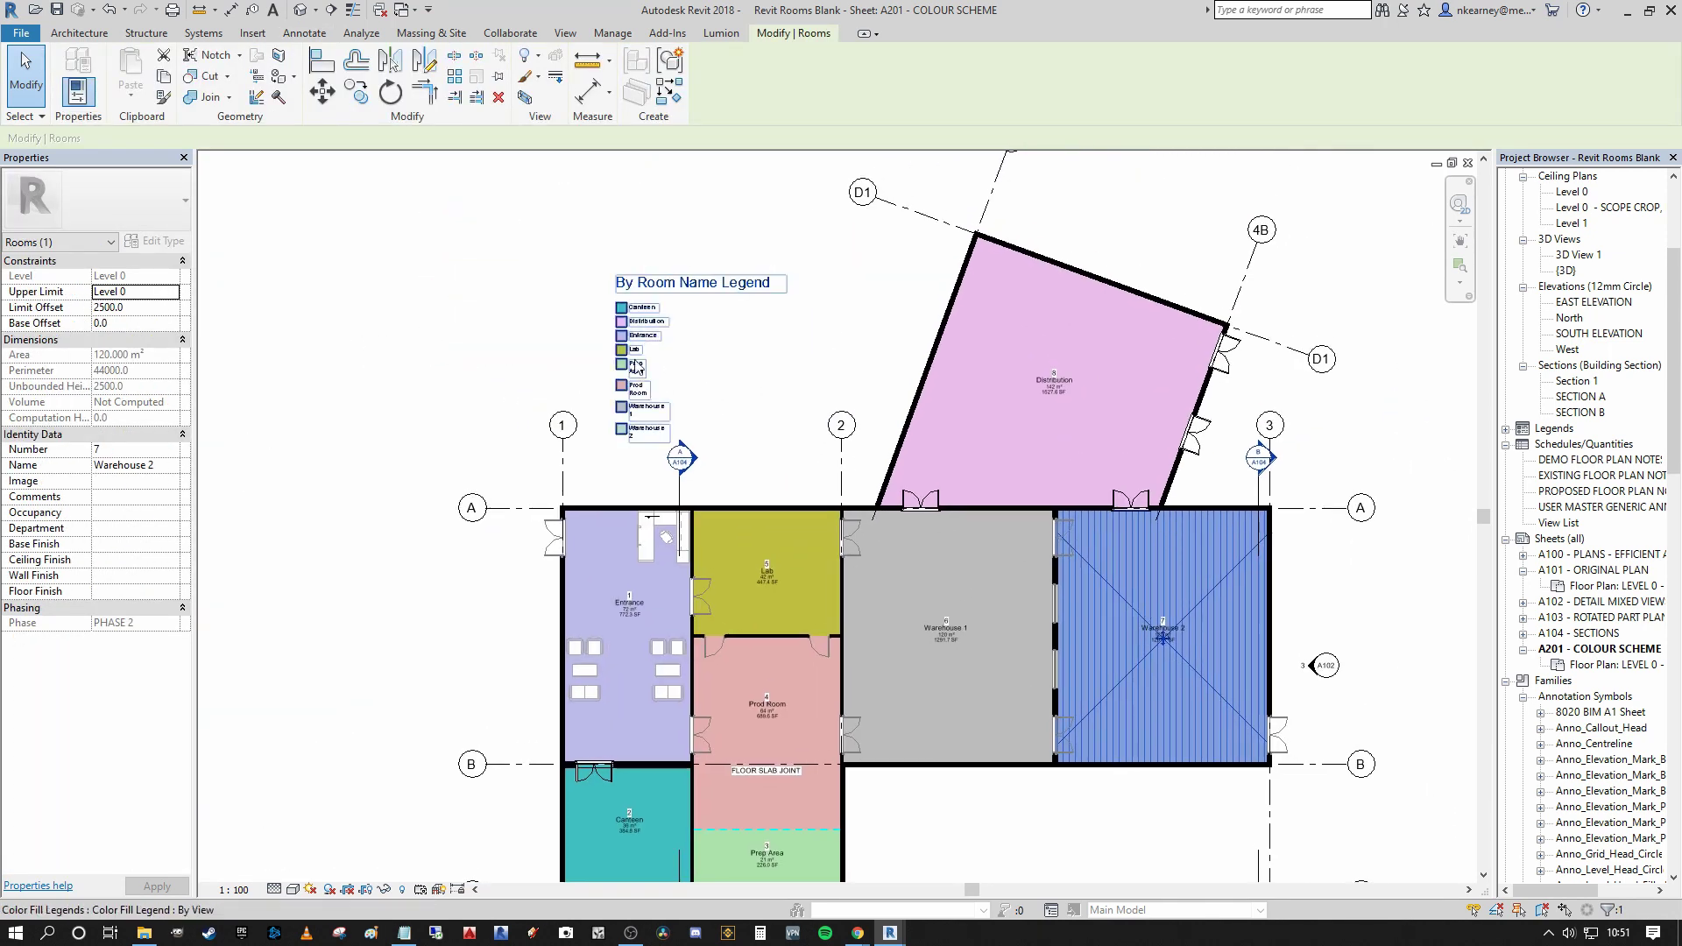
Widen the By Room Name Legend so that each room name fits on a single line, and deselect it
click(751, 362)
click(715, 294)
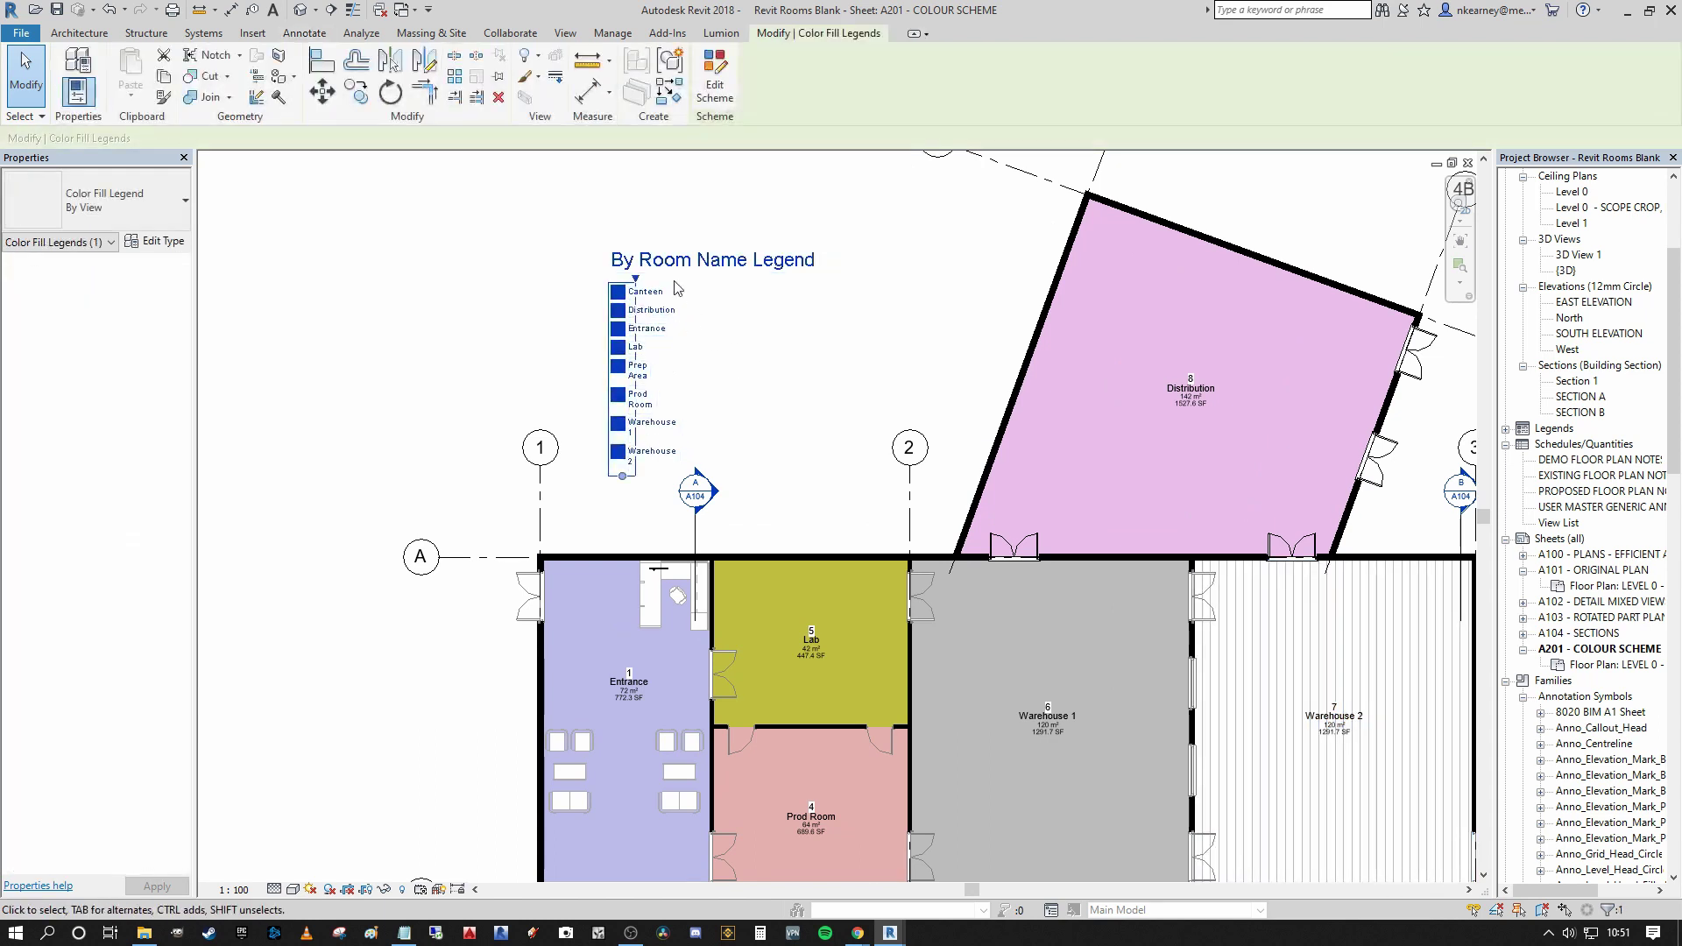
click(863, 342)
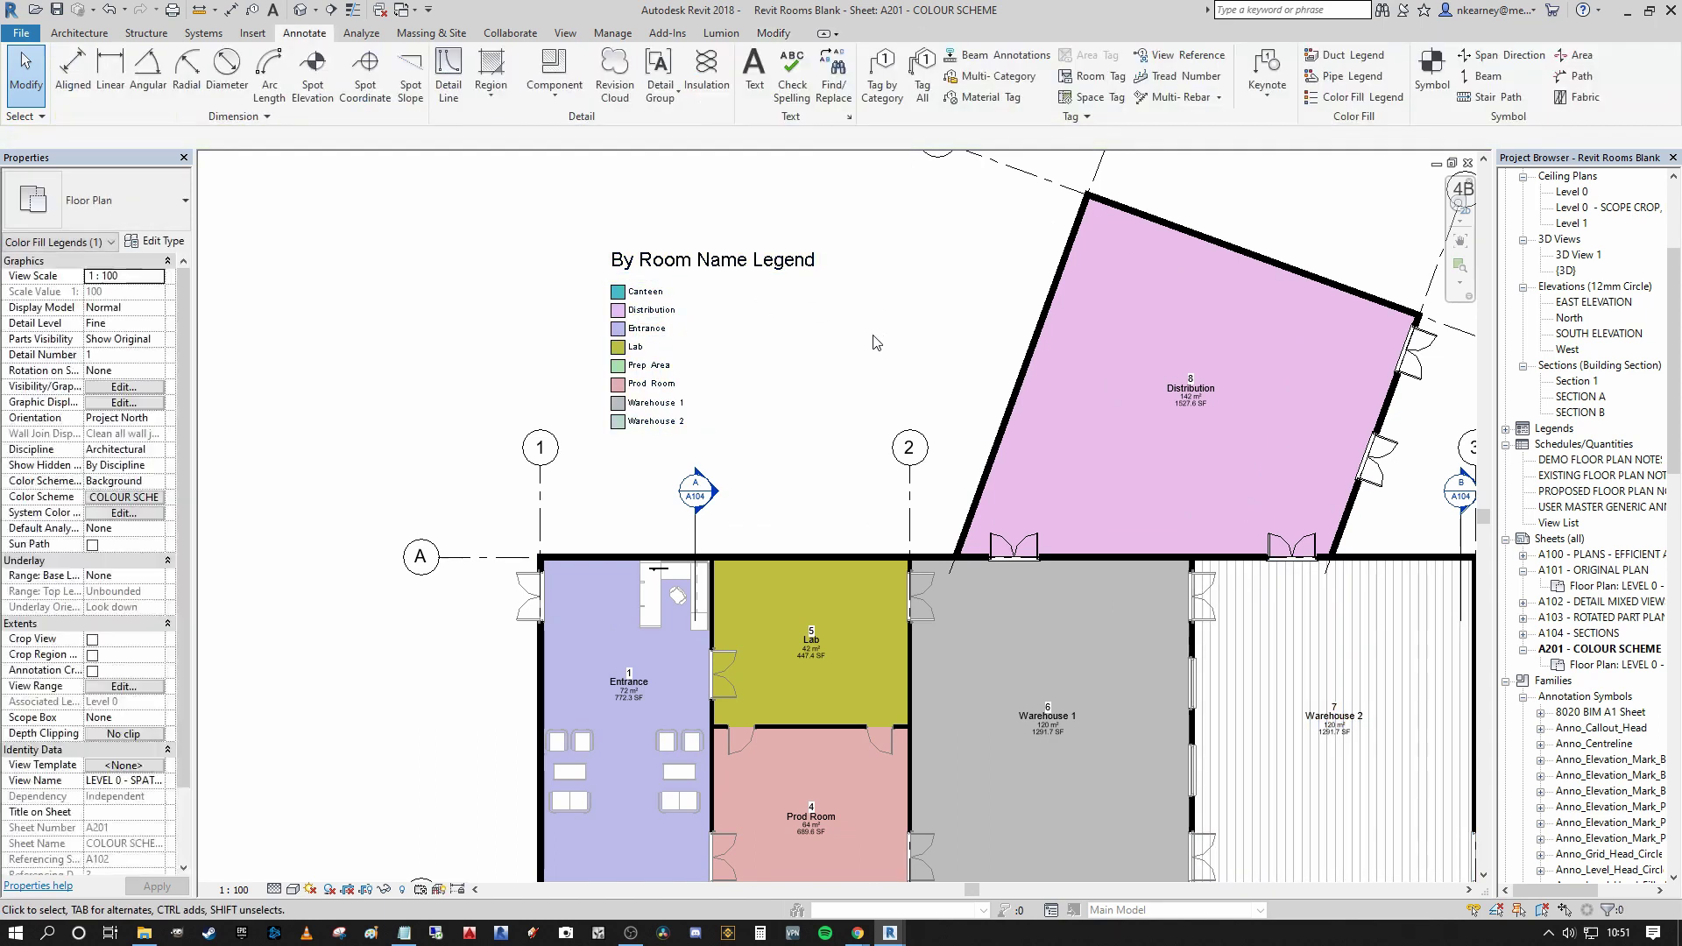
Reapply the room name colour scheme to the plan with the Warehouse 2 entry kept visible, and close its settings
middle_drag(845, 343, 768, 219)
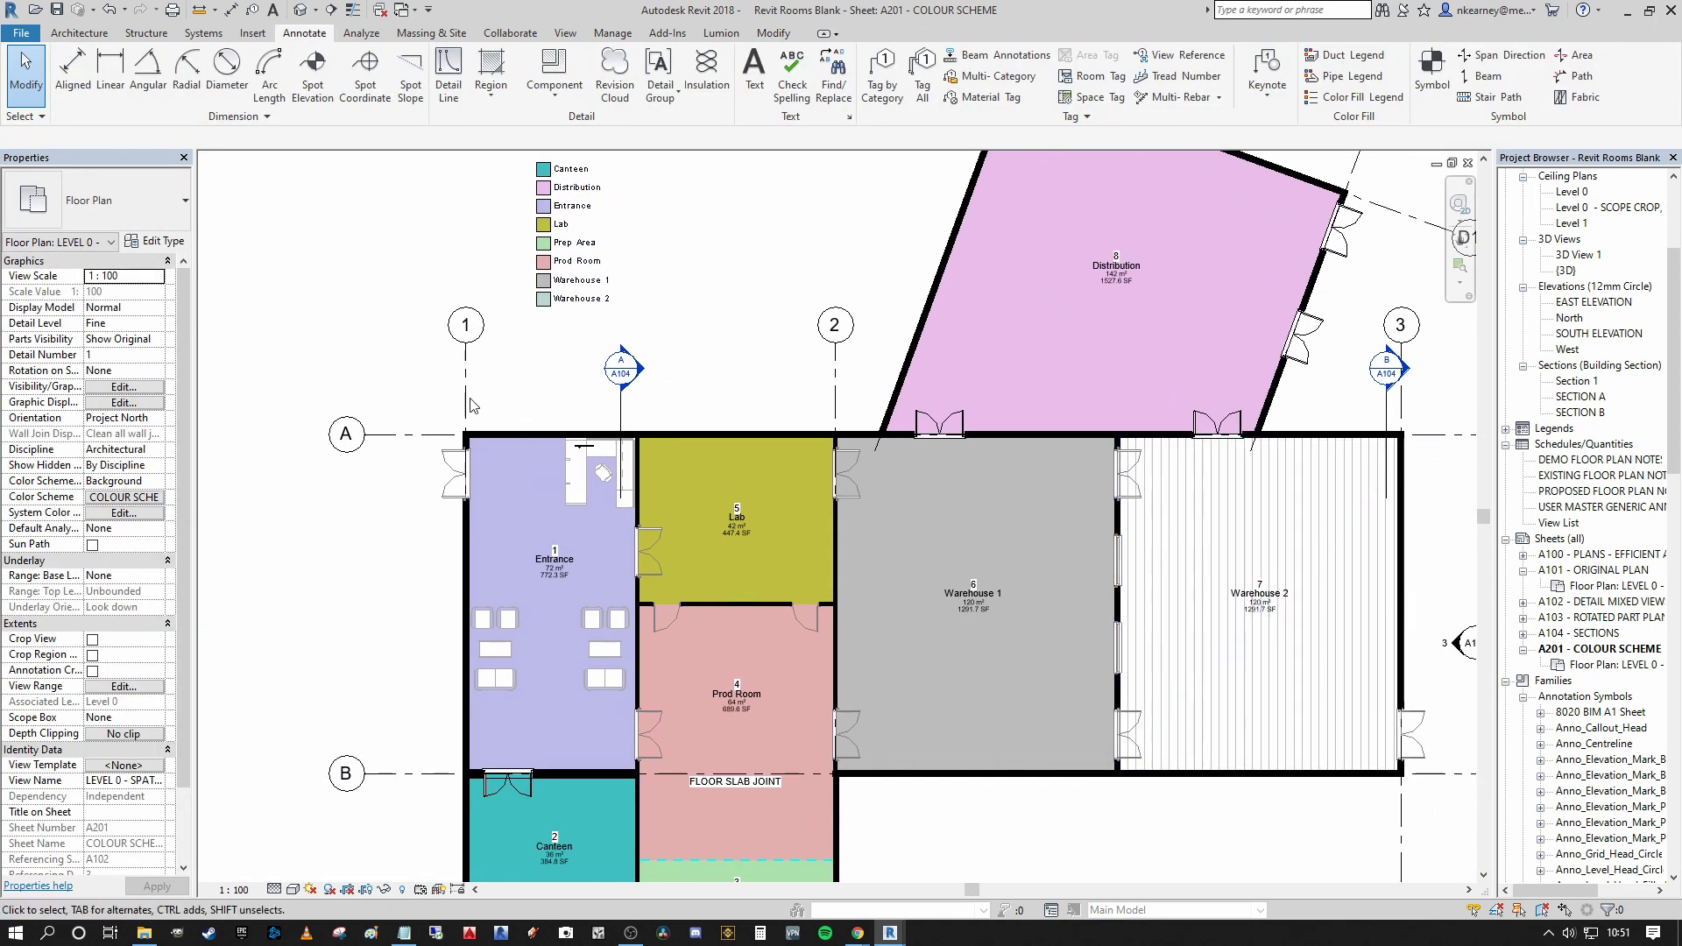
click(147, 498)
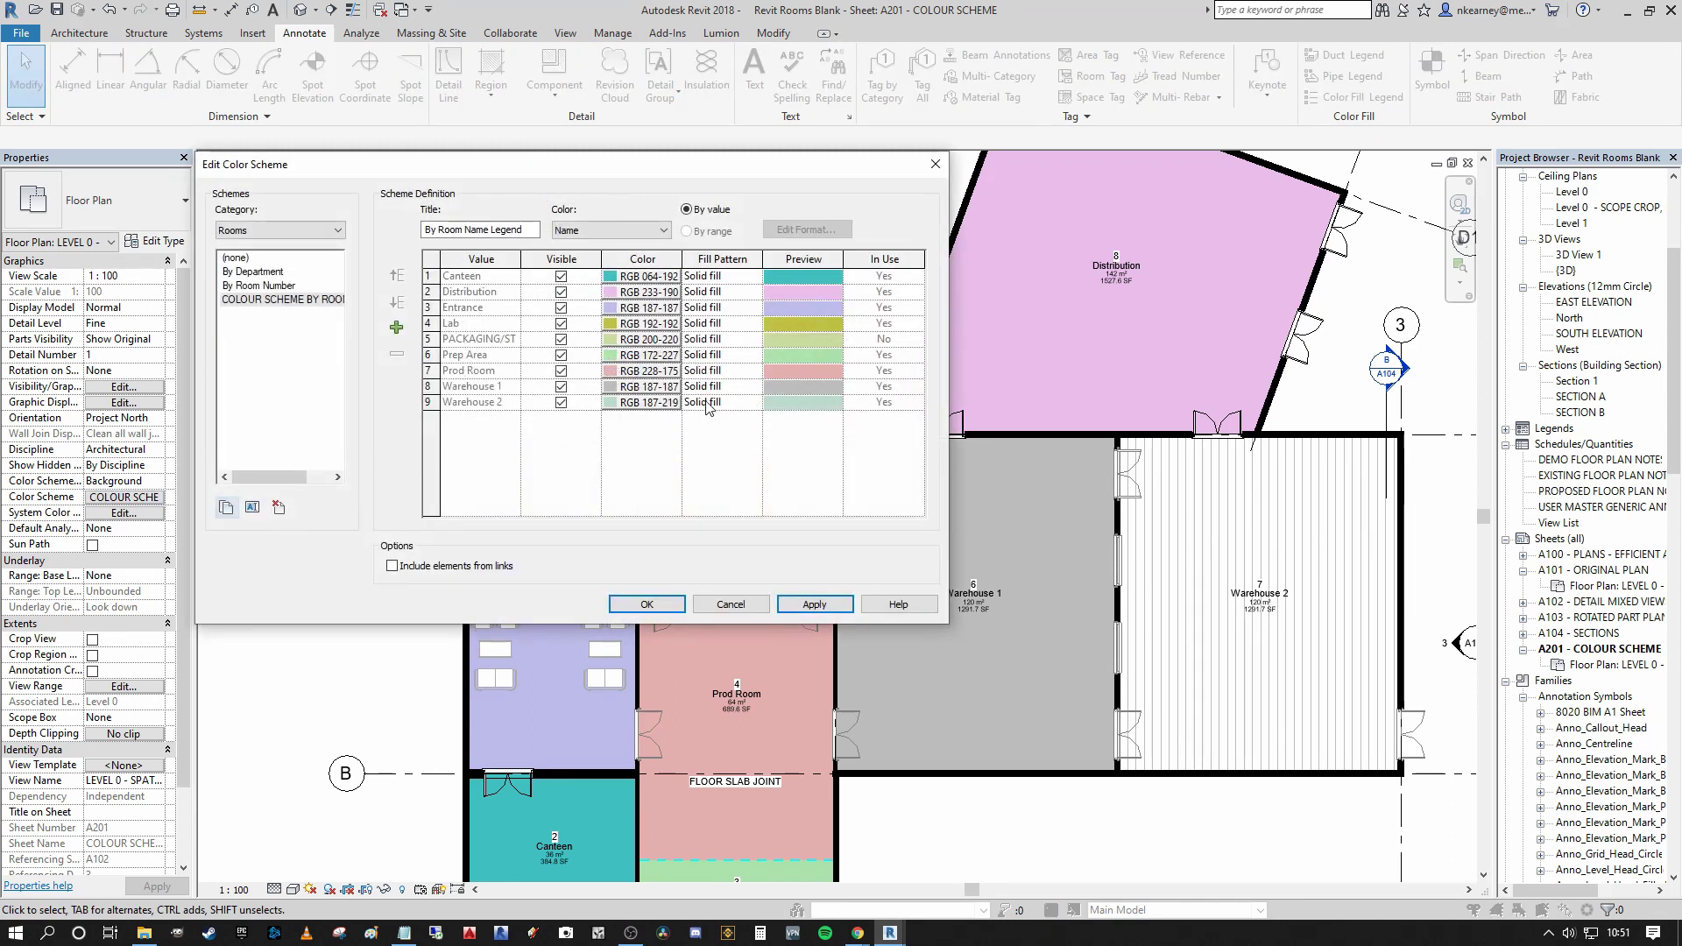
click(675, 404)
click(643, 543)
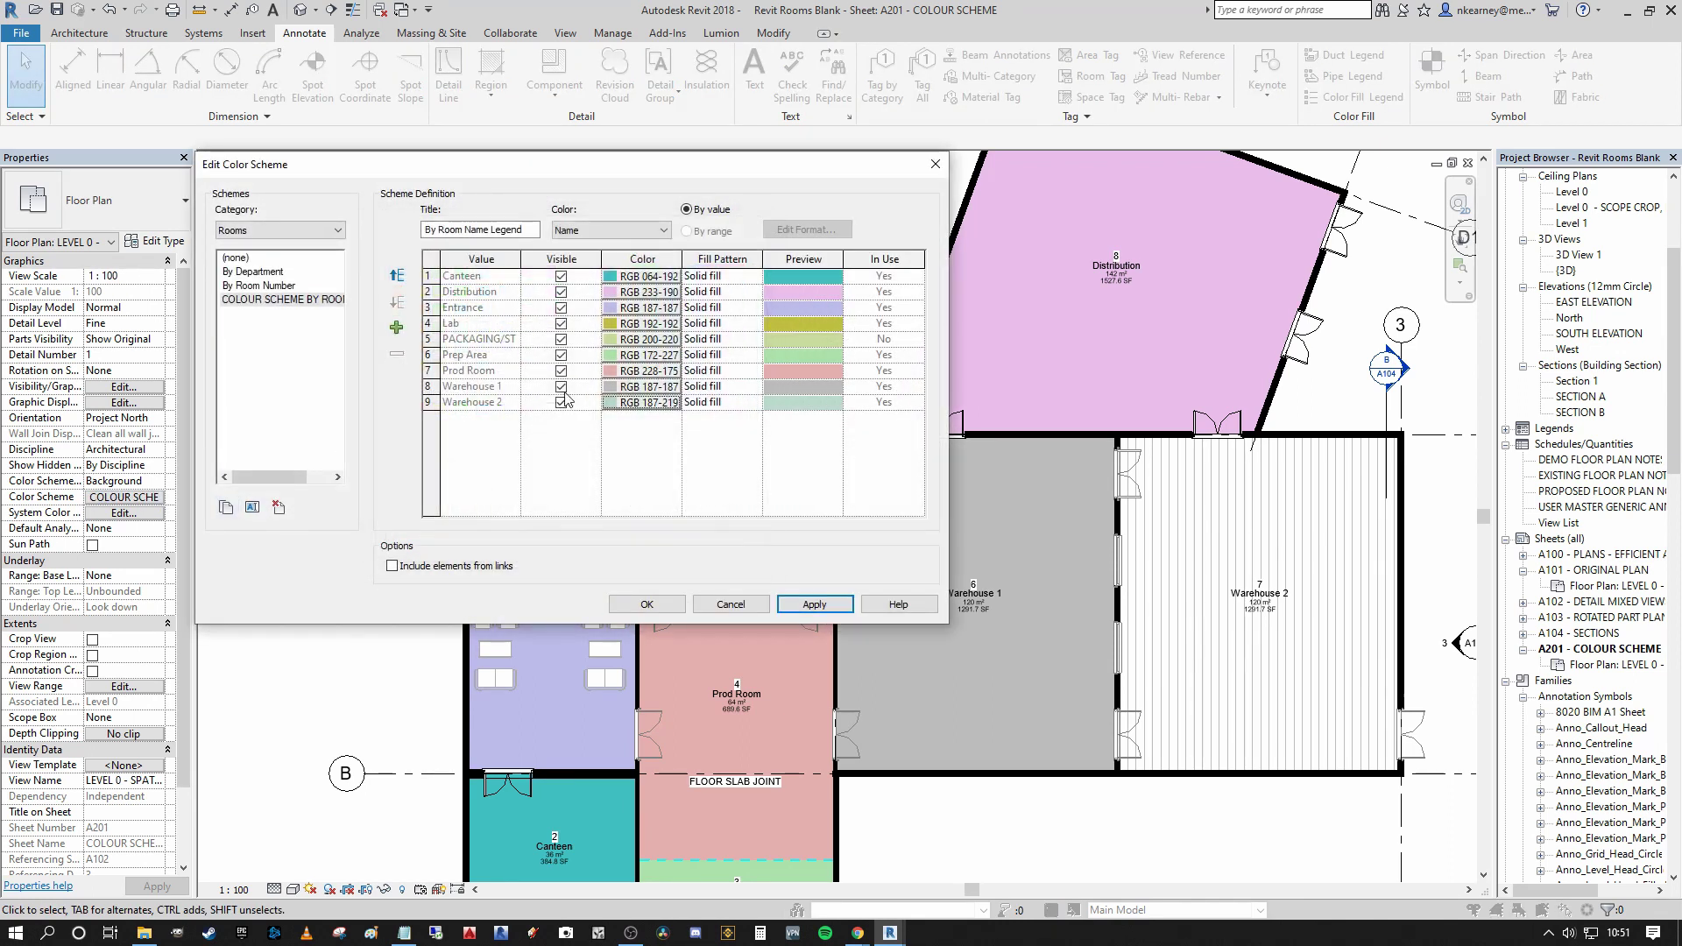
click(562, 404)
click(815, 604)
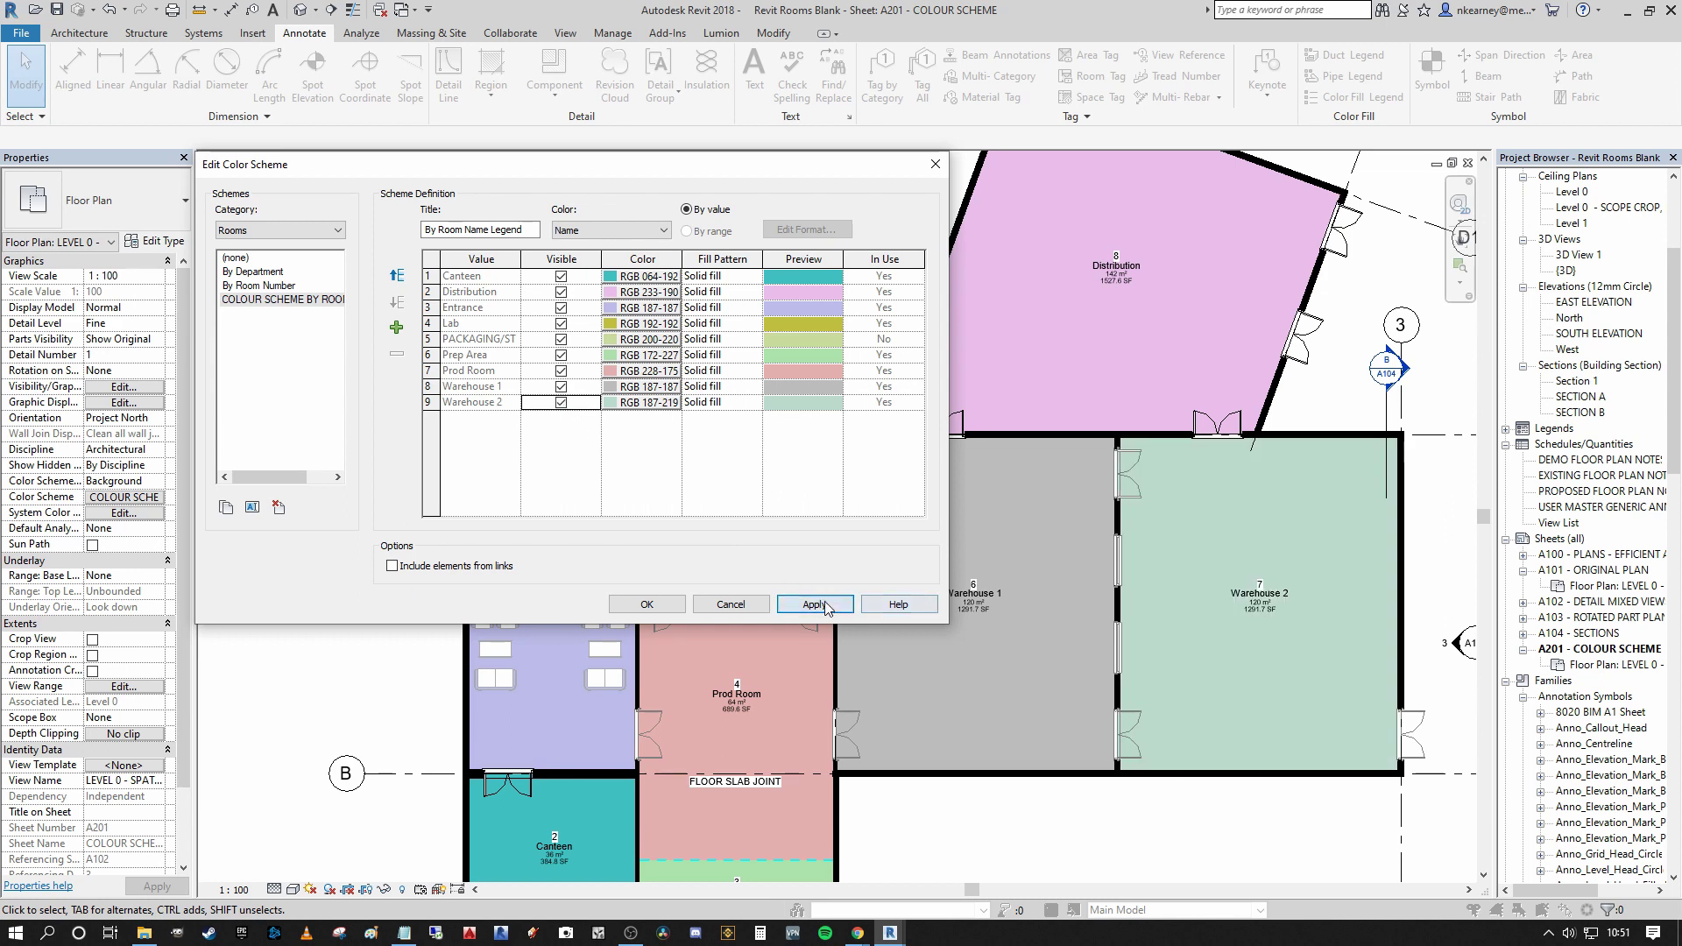
click(644, 604)
Examine the coloured rooms on the plan and compare them with the By Room Name Legend
scroll(670, 443, down, 4)
scroll(649, 411, up, 4)
scroll(617, 372, down, 1)
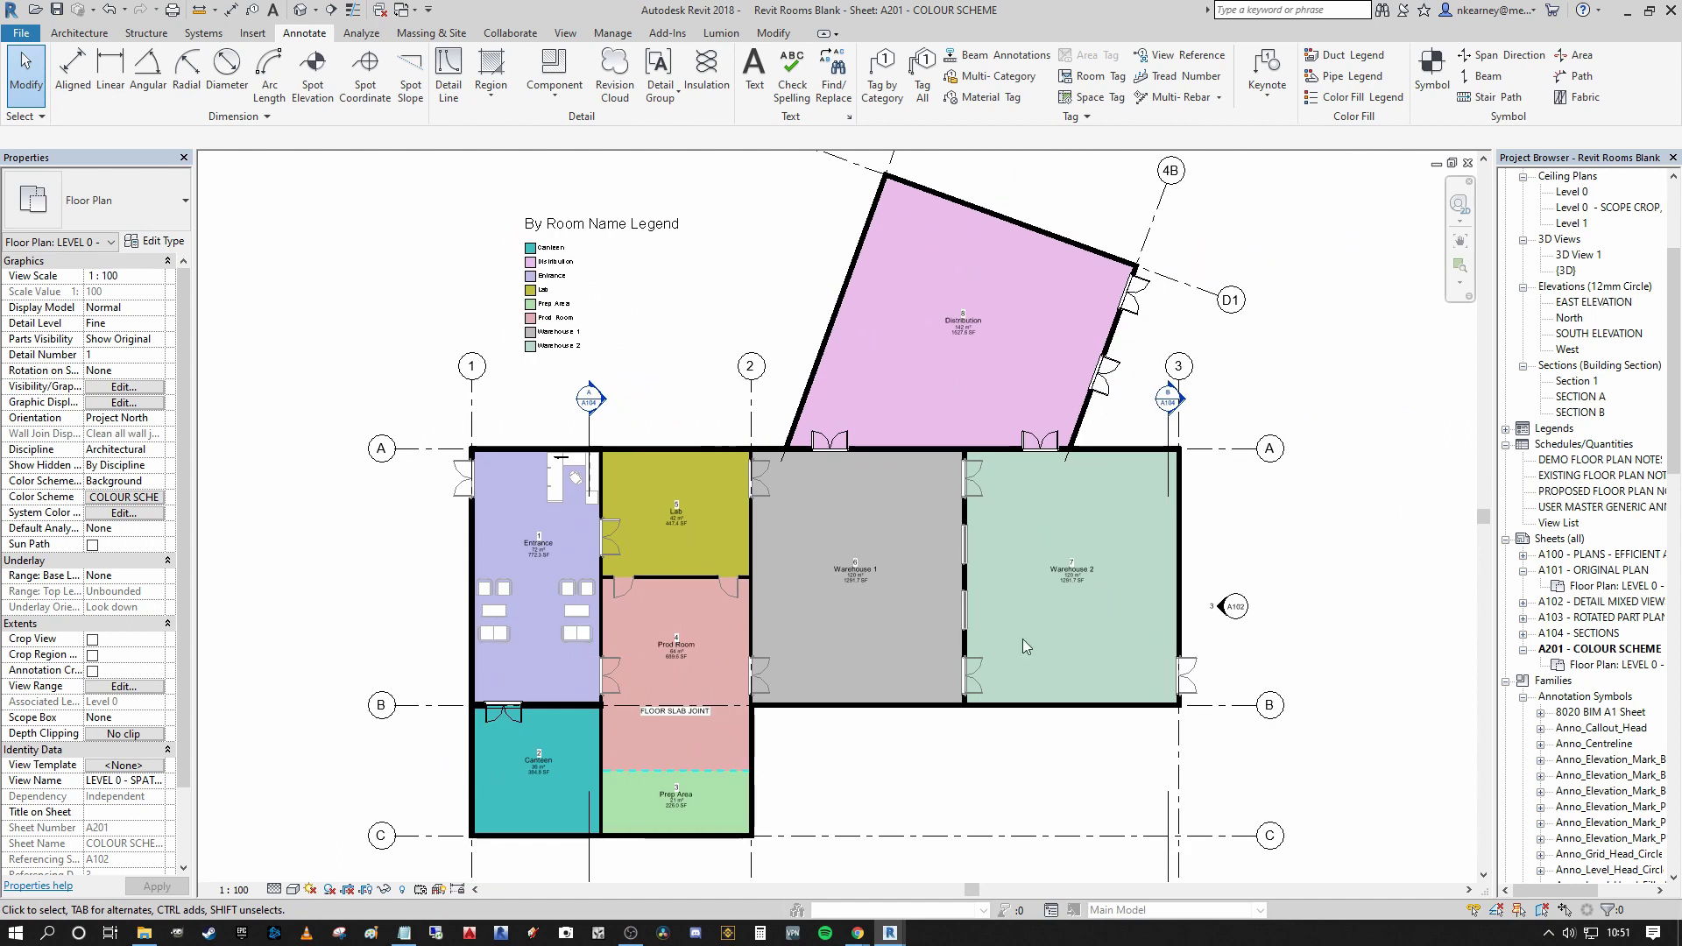
scroll(999, 595, up, 2)
scroll(1053, 687, down, 2)
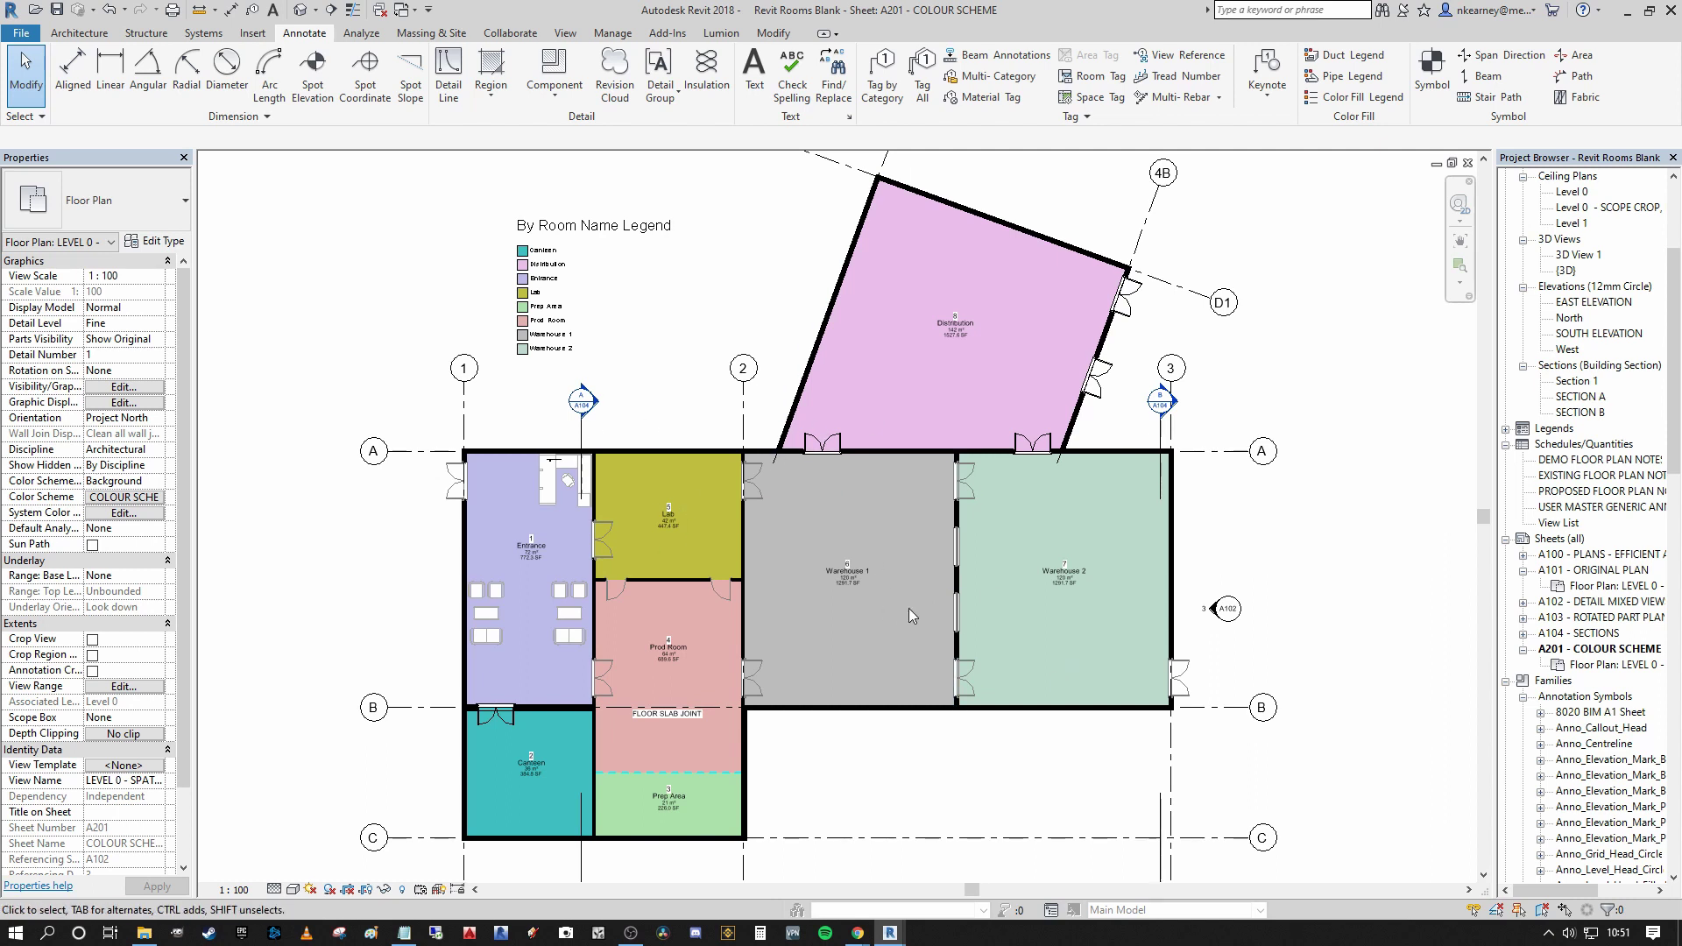
scroll(916, 608, up, 1)
scroll(913, 659, down, 2)
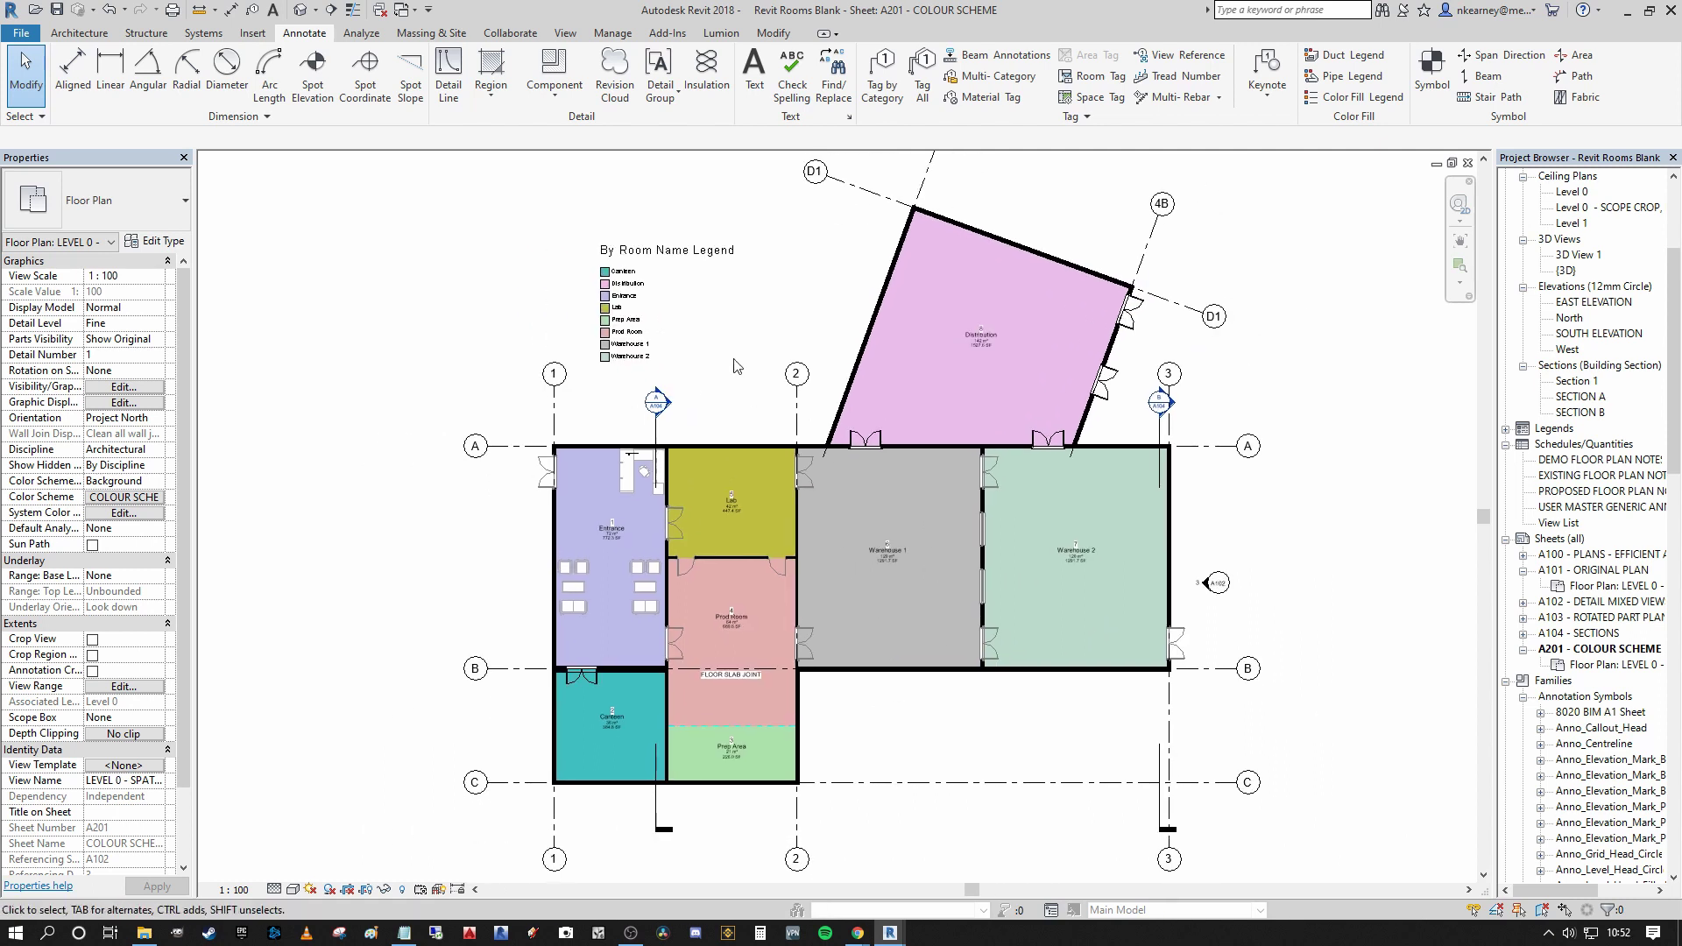
scroll(724, 345, up, 2)
middle_drag(724, 345, 729, 312)
middle_drag(675, 247, 716, 333)
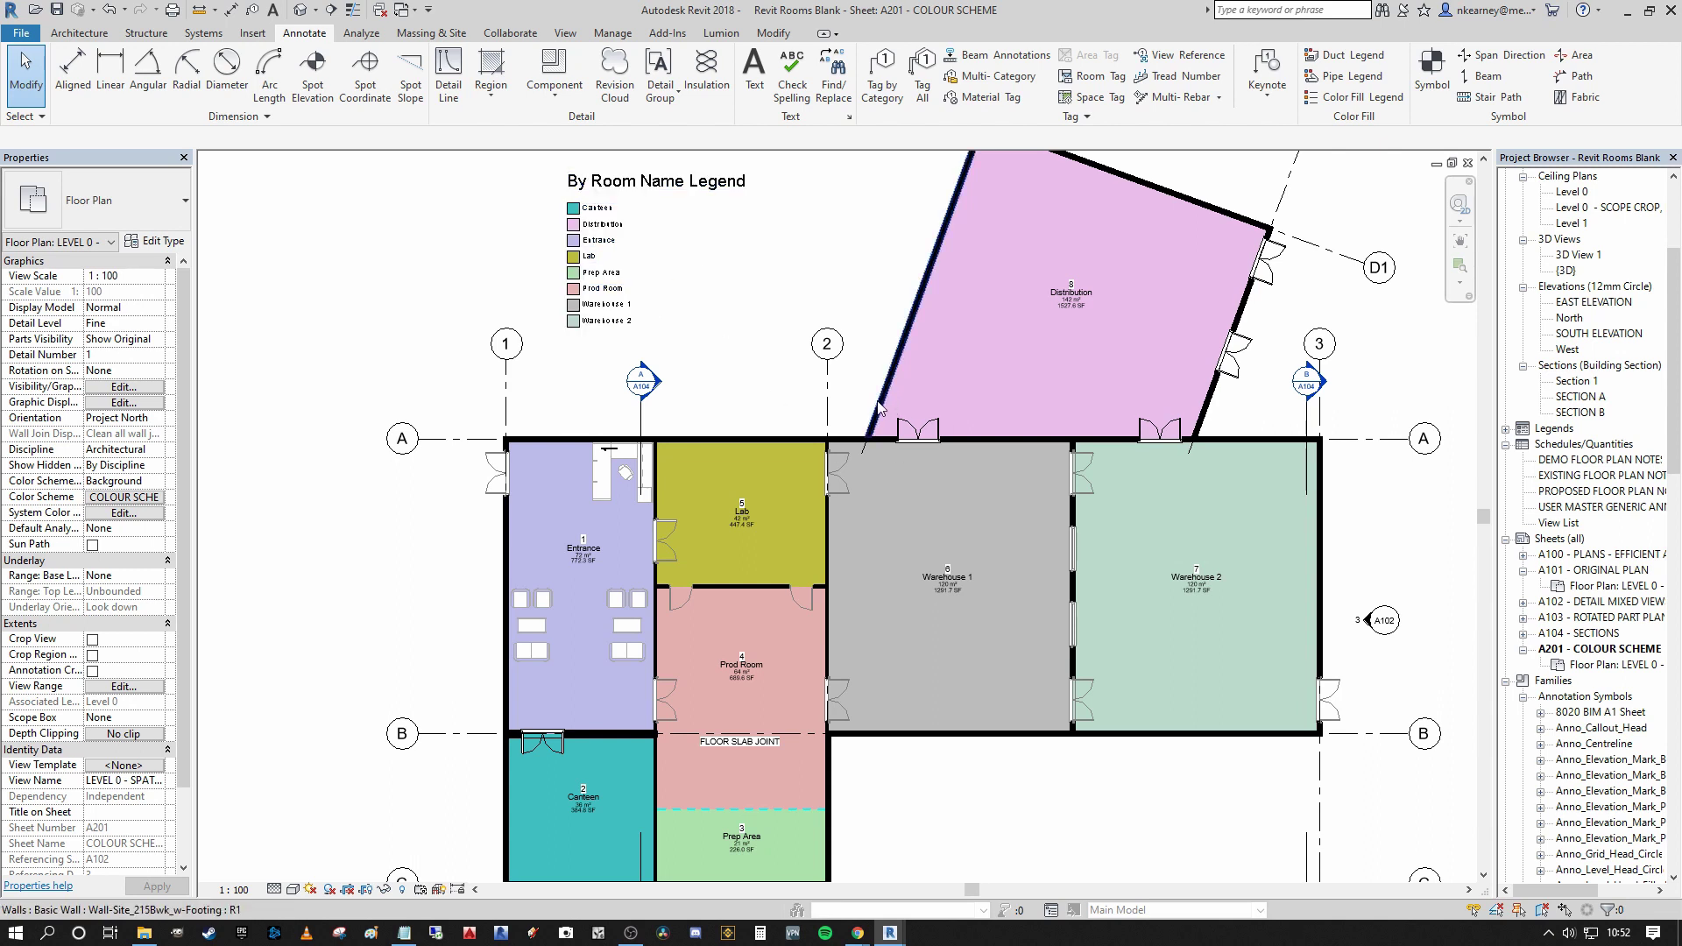
Hide the room tags on the plan and undo the change
click(948, 578)
right_click(947, 580)
mouse_move(1007, 250)
click(1196, 266)
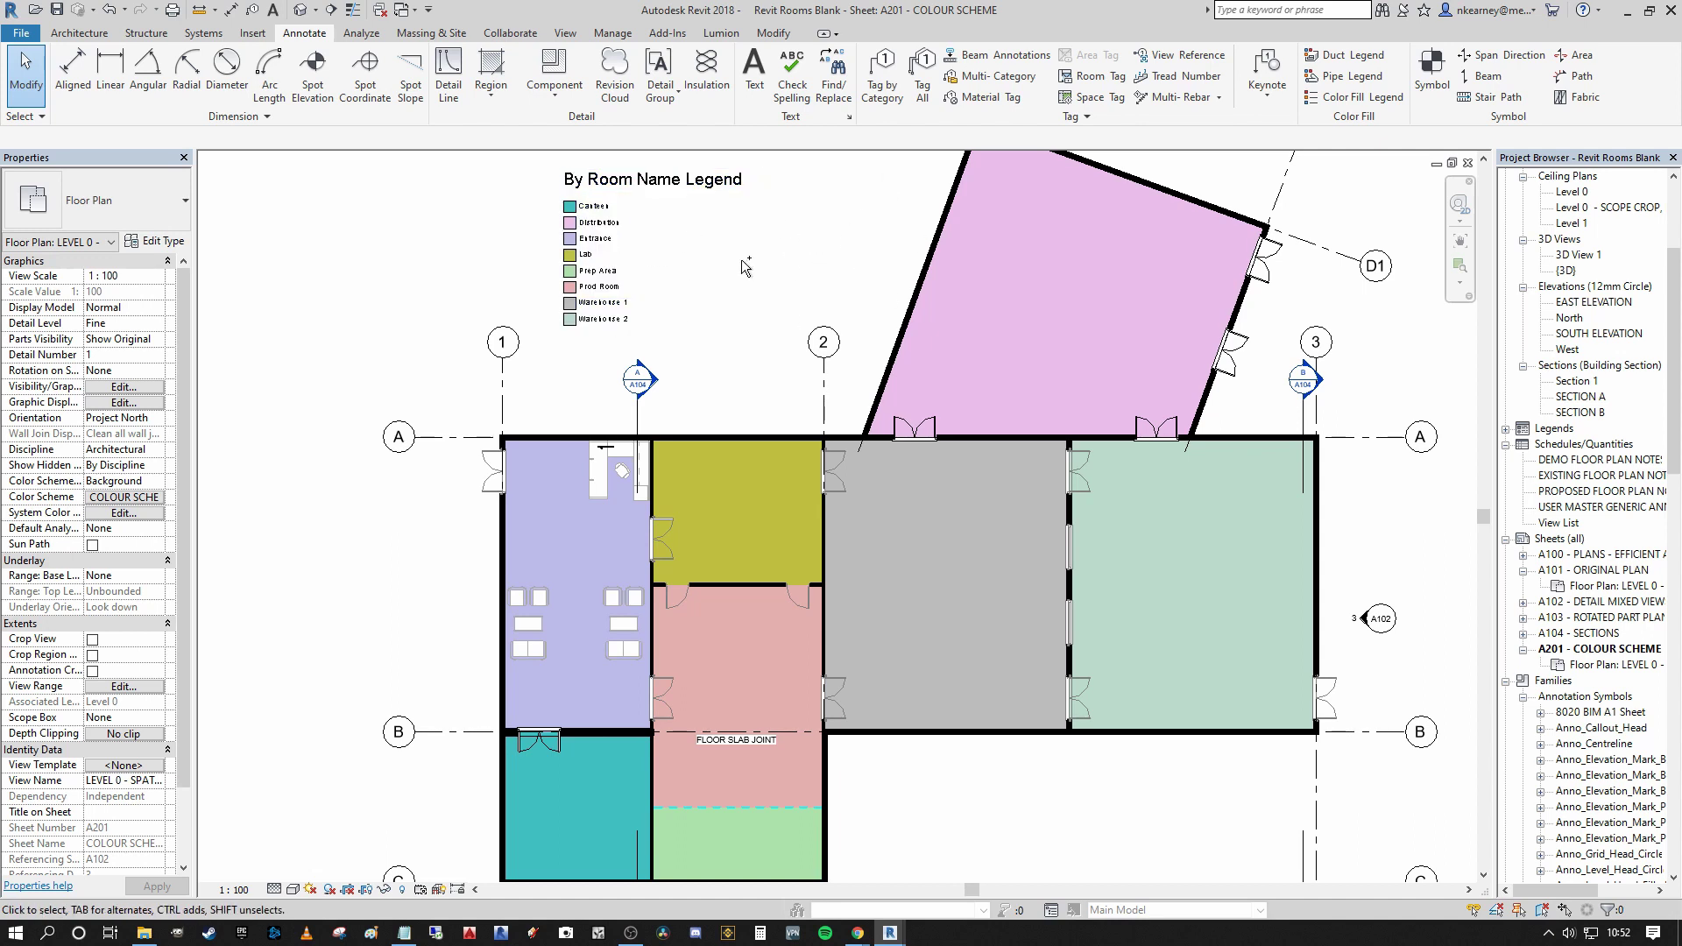
key(ctrl+z)
key(ctrl+z)
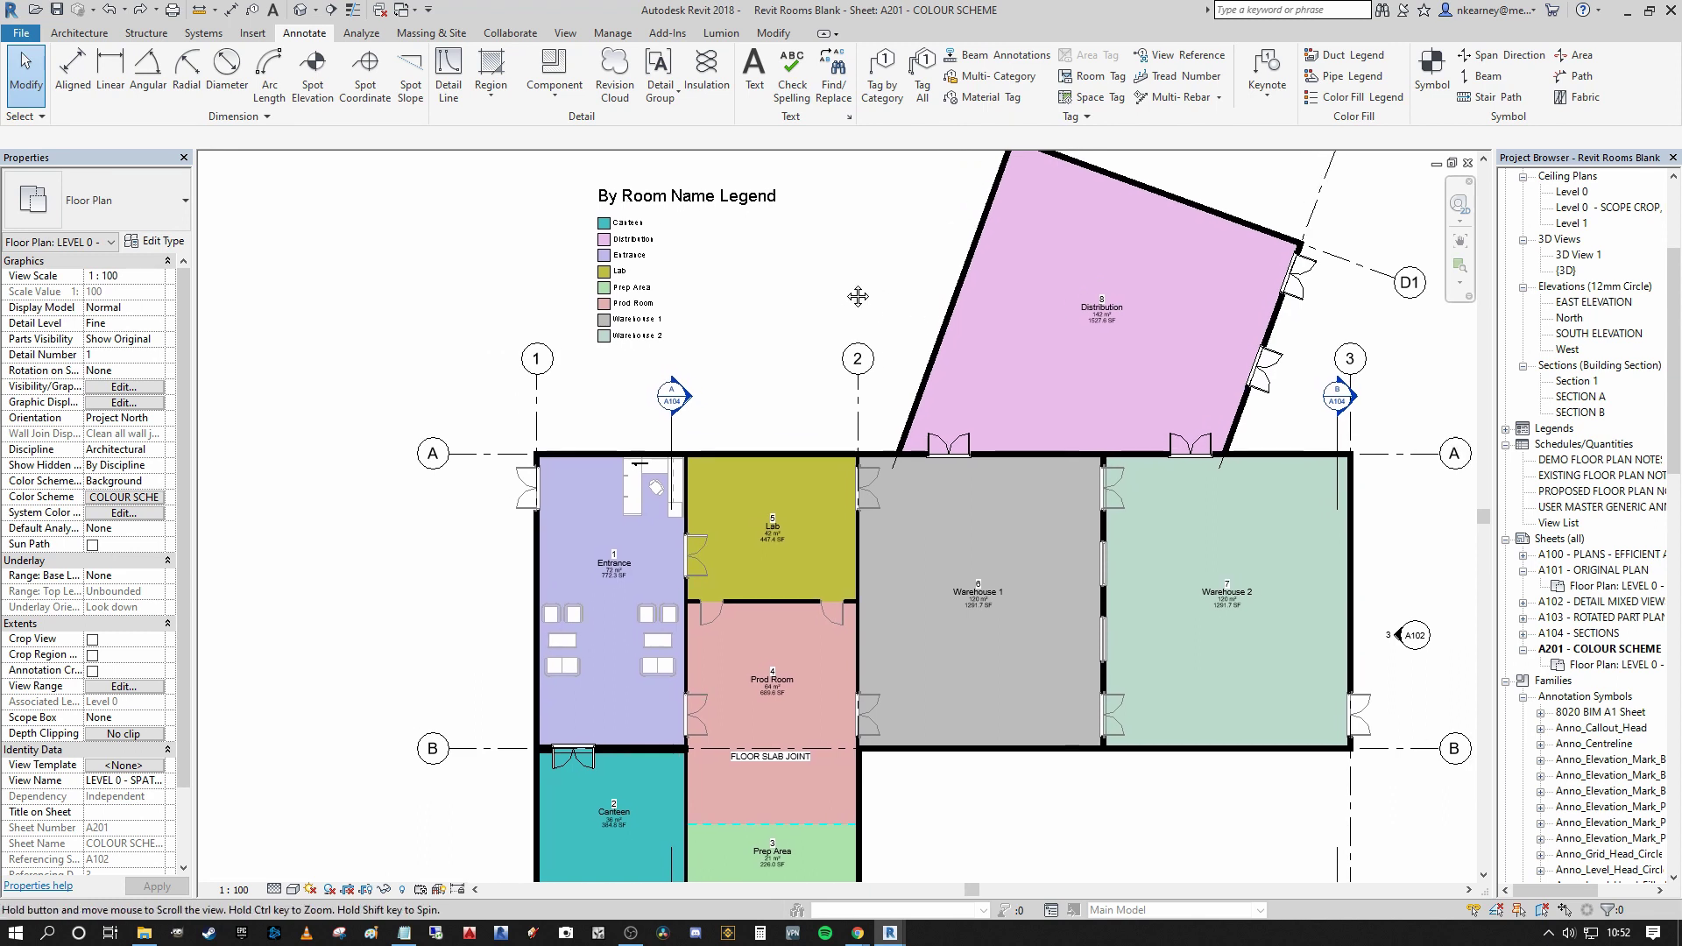
scroll(807, 274, down, 1)
scroll(799, 294, up, 3)
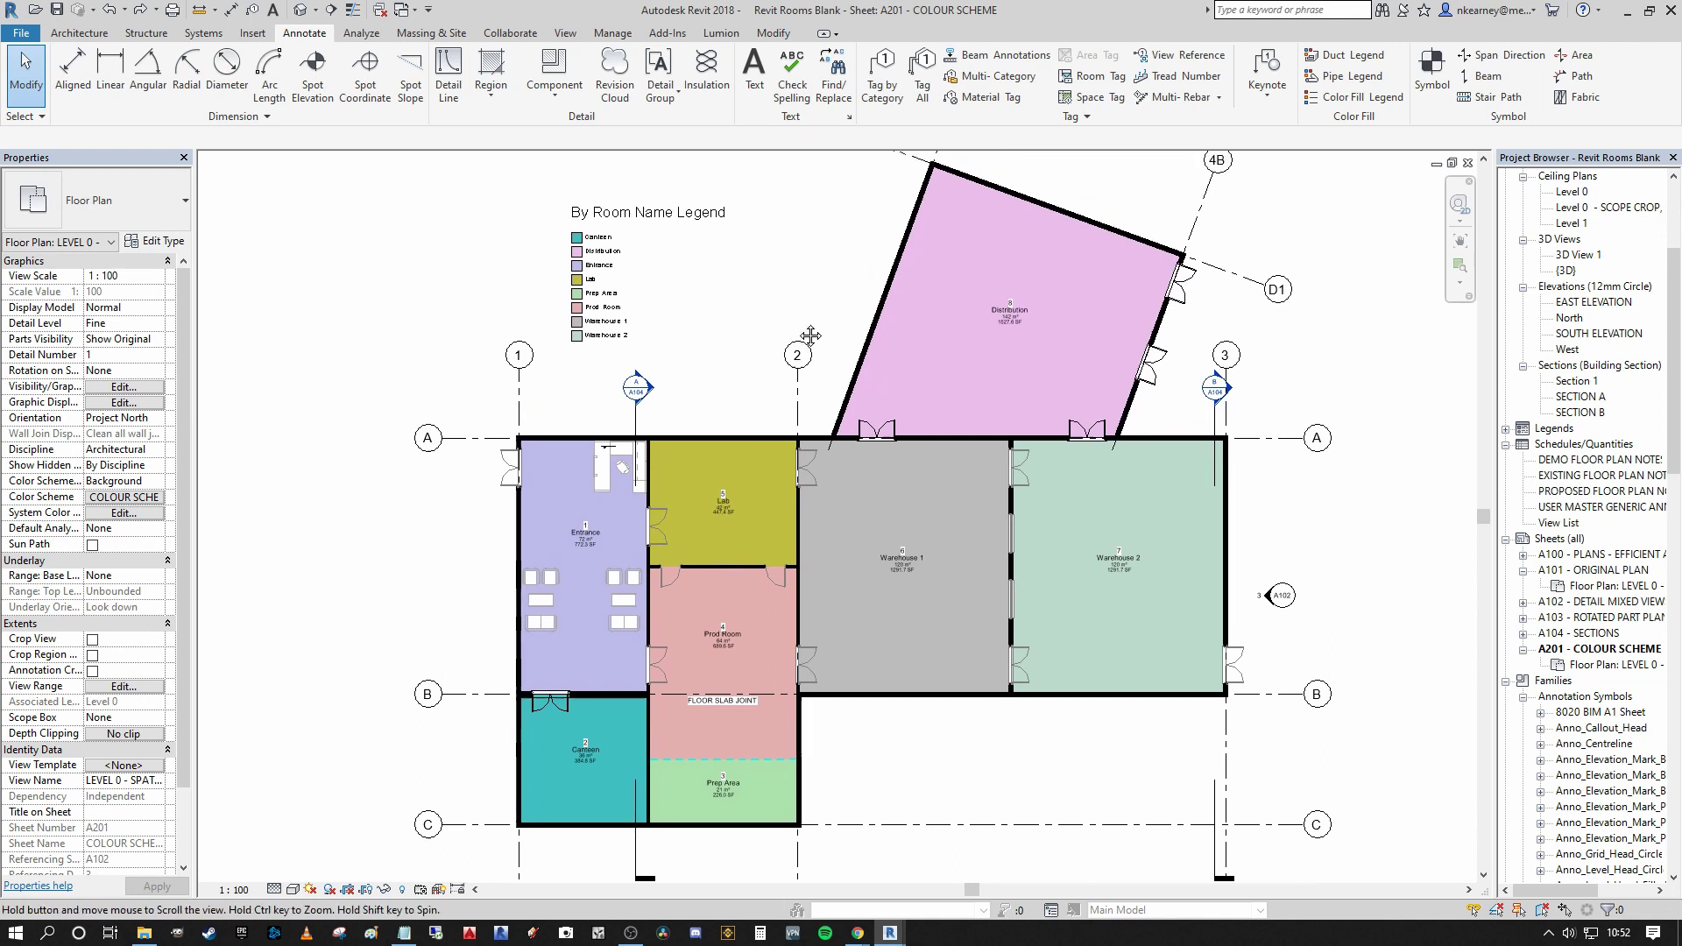
middle_drag(803, 298, 813, 306)
scroll(812, 309, down, 2)
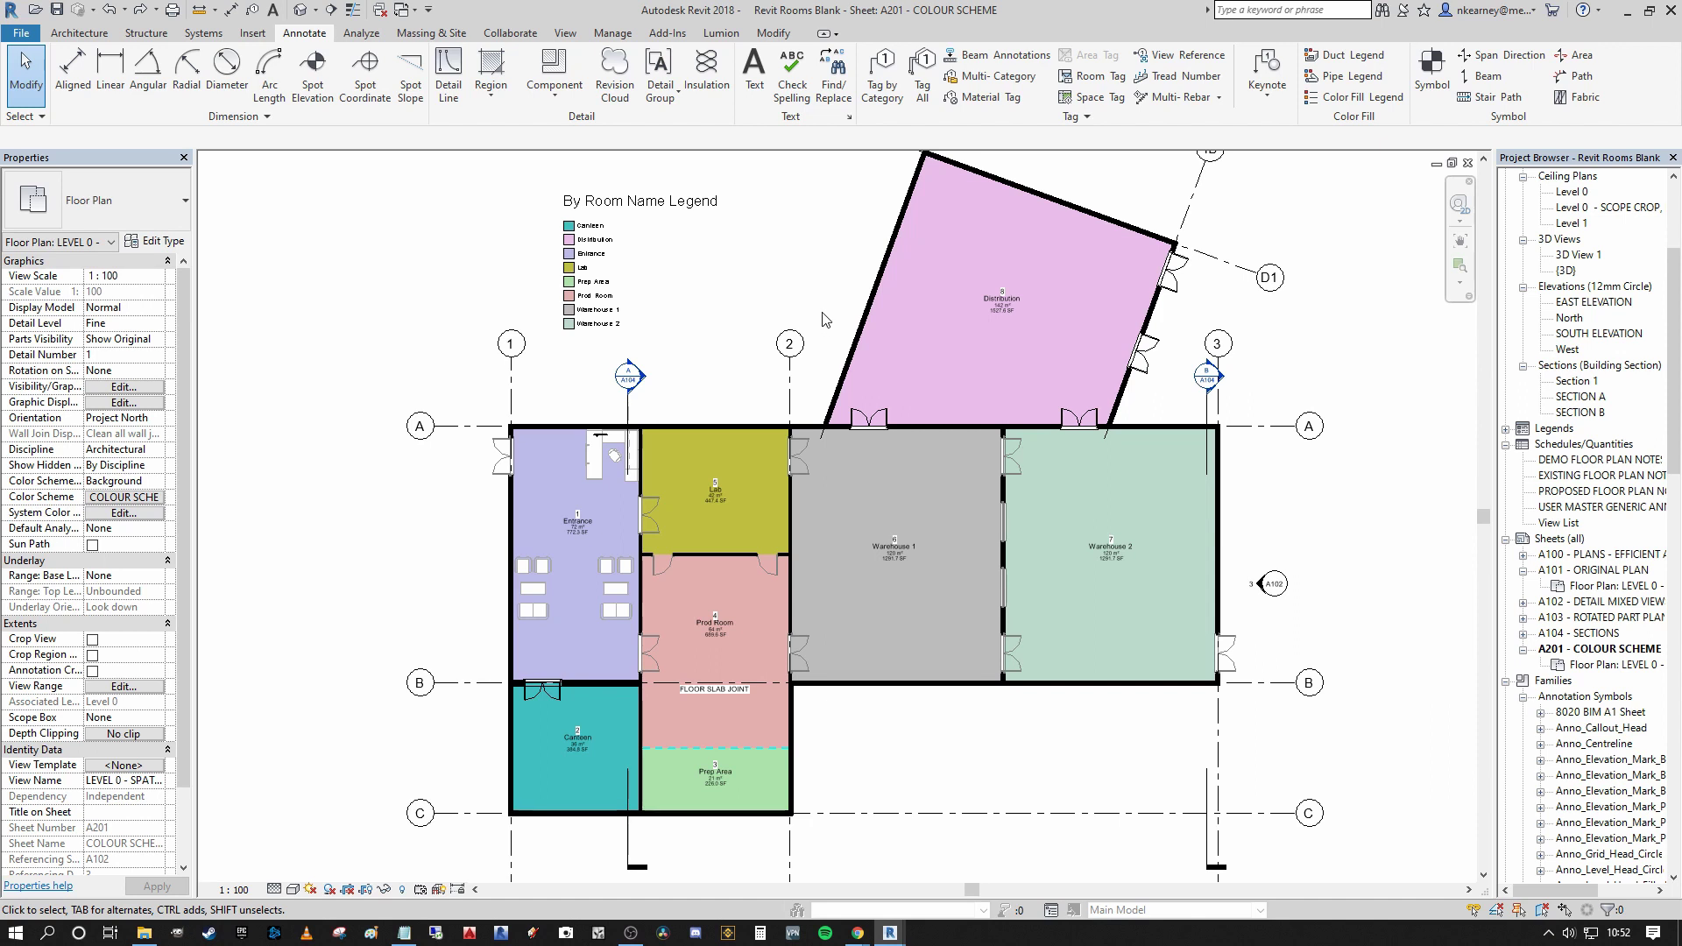
Set the department of the Entrance and Canteen rooms to ADMIN
middle_drag(666, 457, 714, 395)
scroll(610, 470, up, 3)
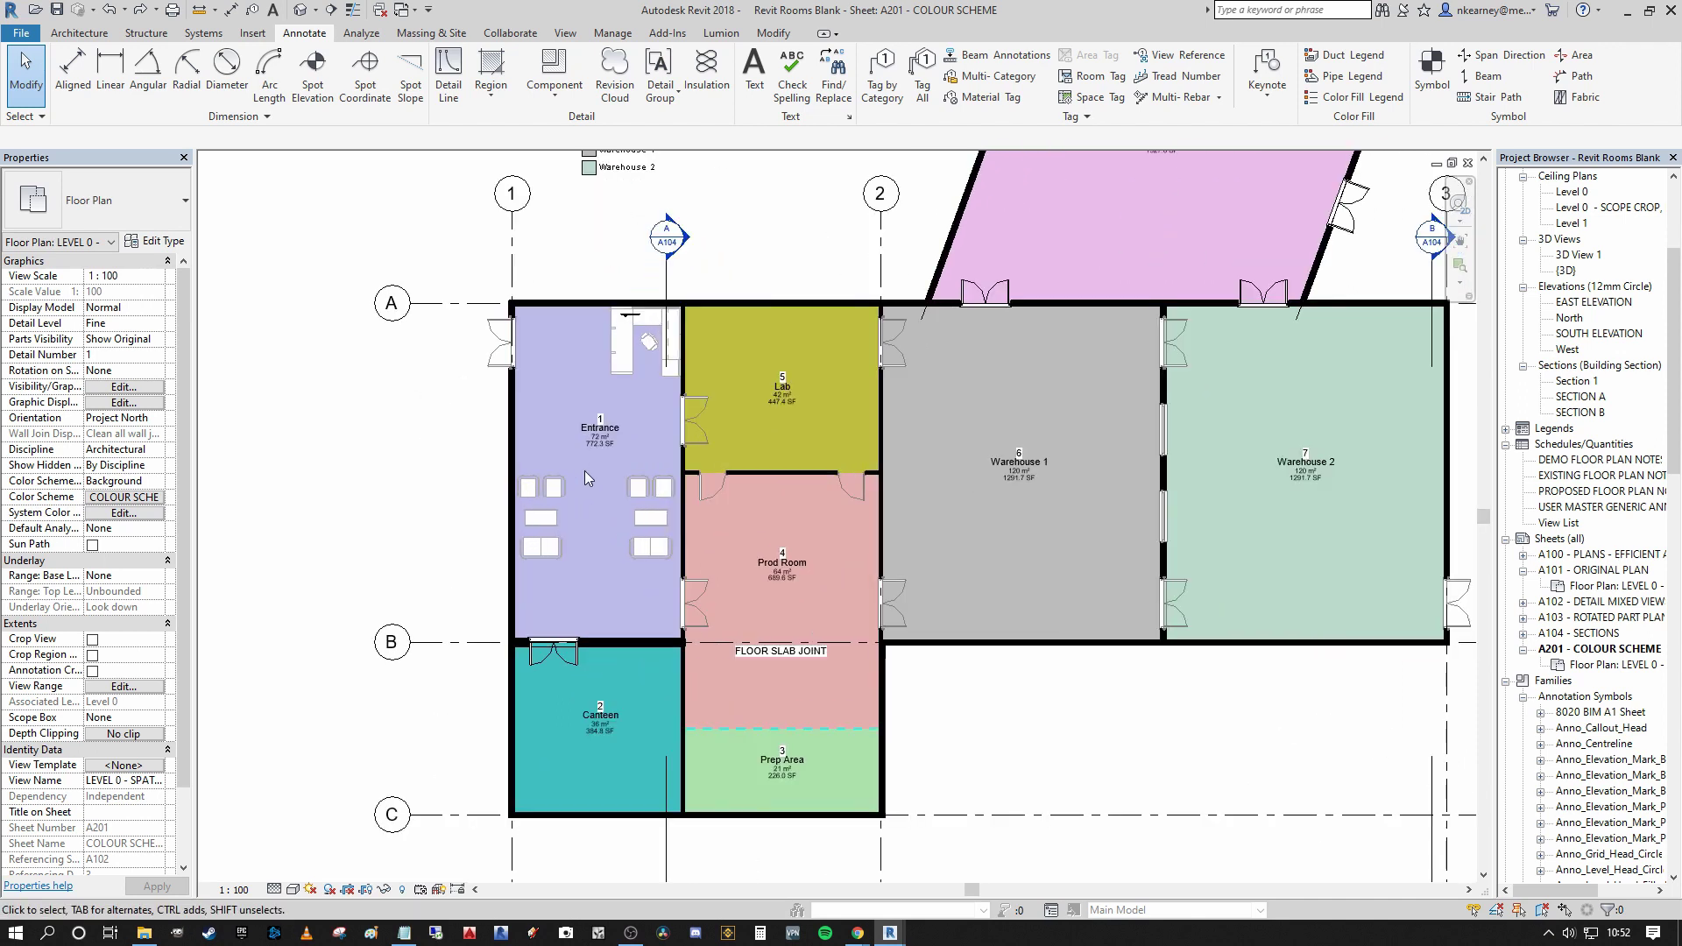
click(571, 401)
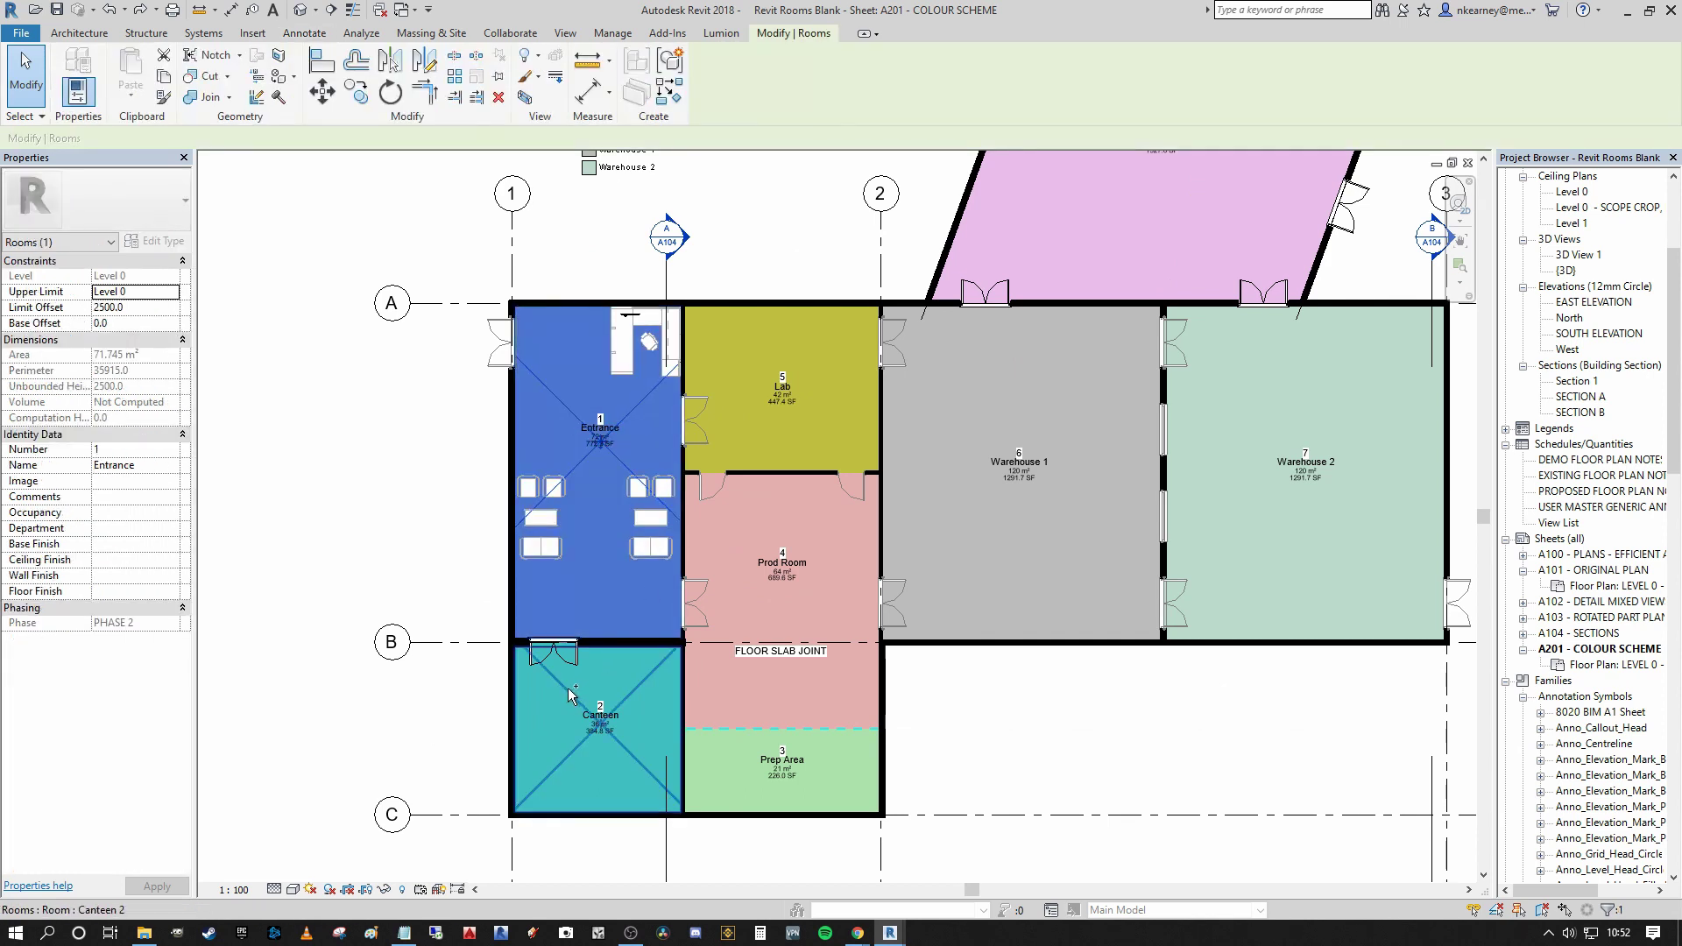
ctrl+click(579, 690)
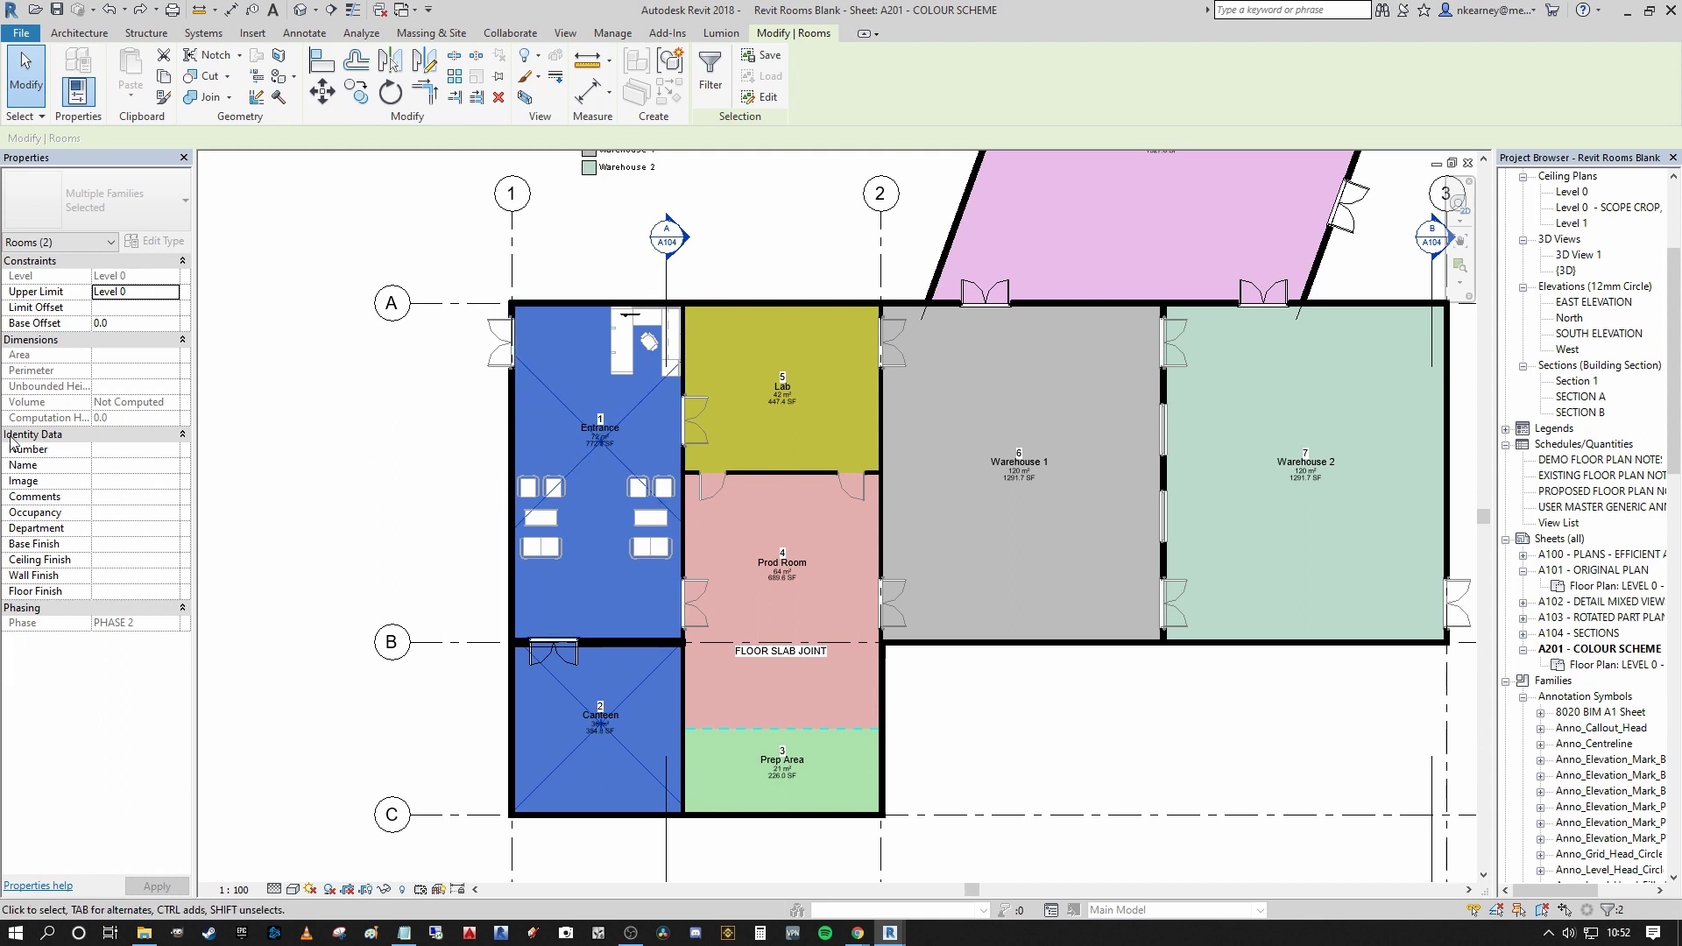
click(136, 529)
text(ADM)
key(Return)
Set the department of the Lab, Prod Room and Prep Area rooms to PRODUCTION, and deselect them
middle_drag(813, 389, 784, 370)
click(784, 371)
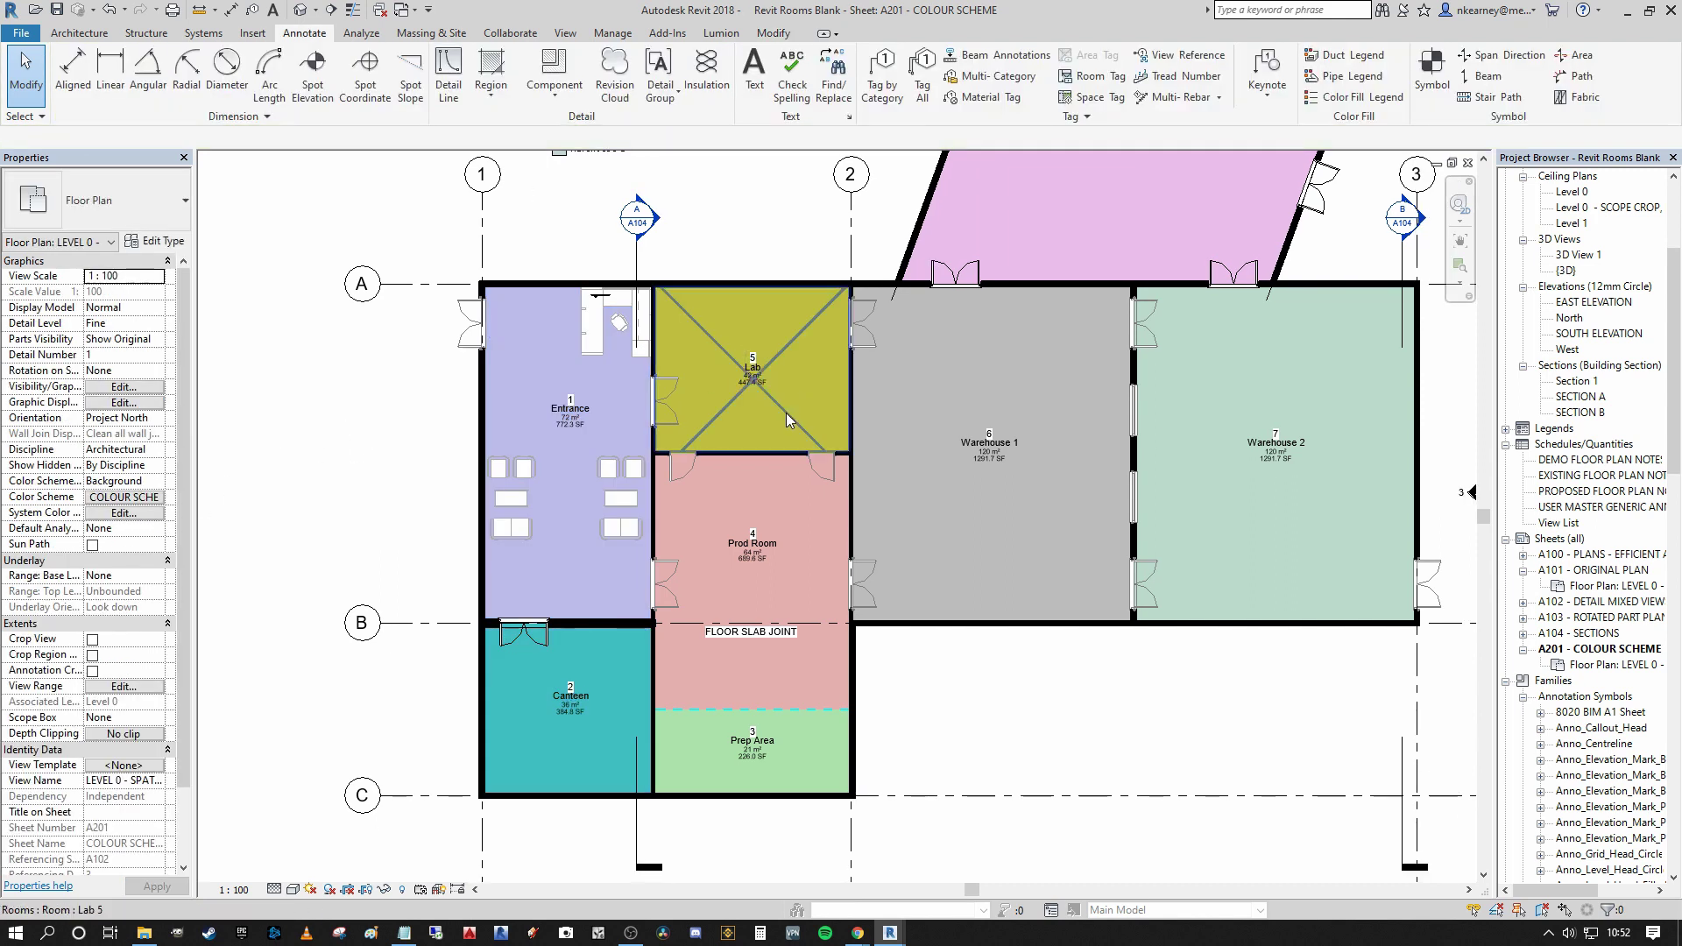
click(786, 412)
ctrl+click(815, 563)
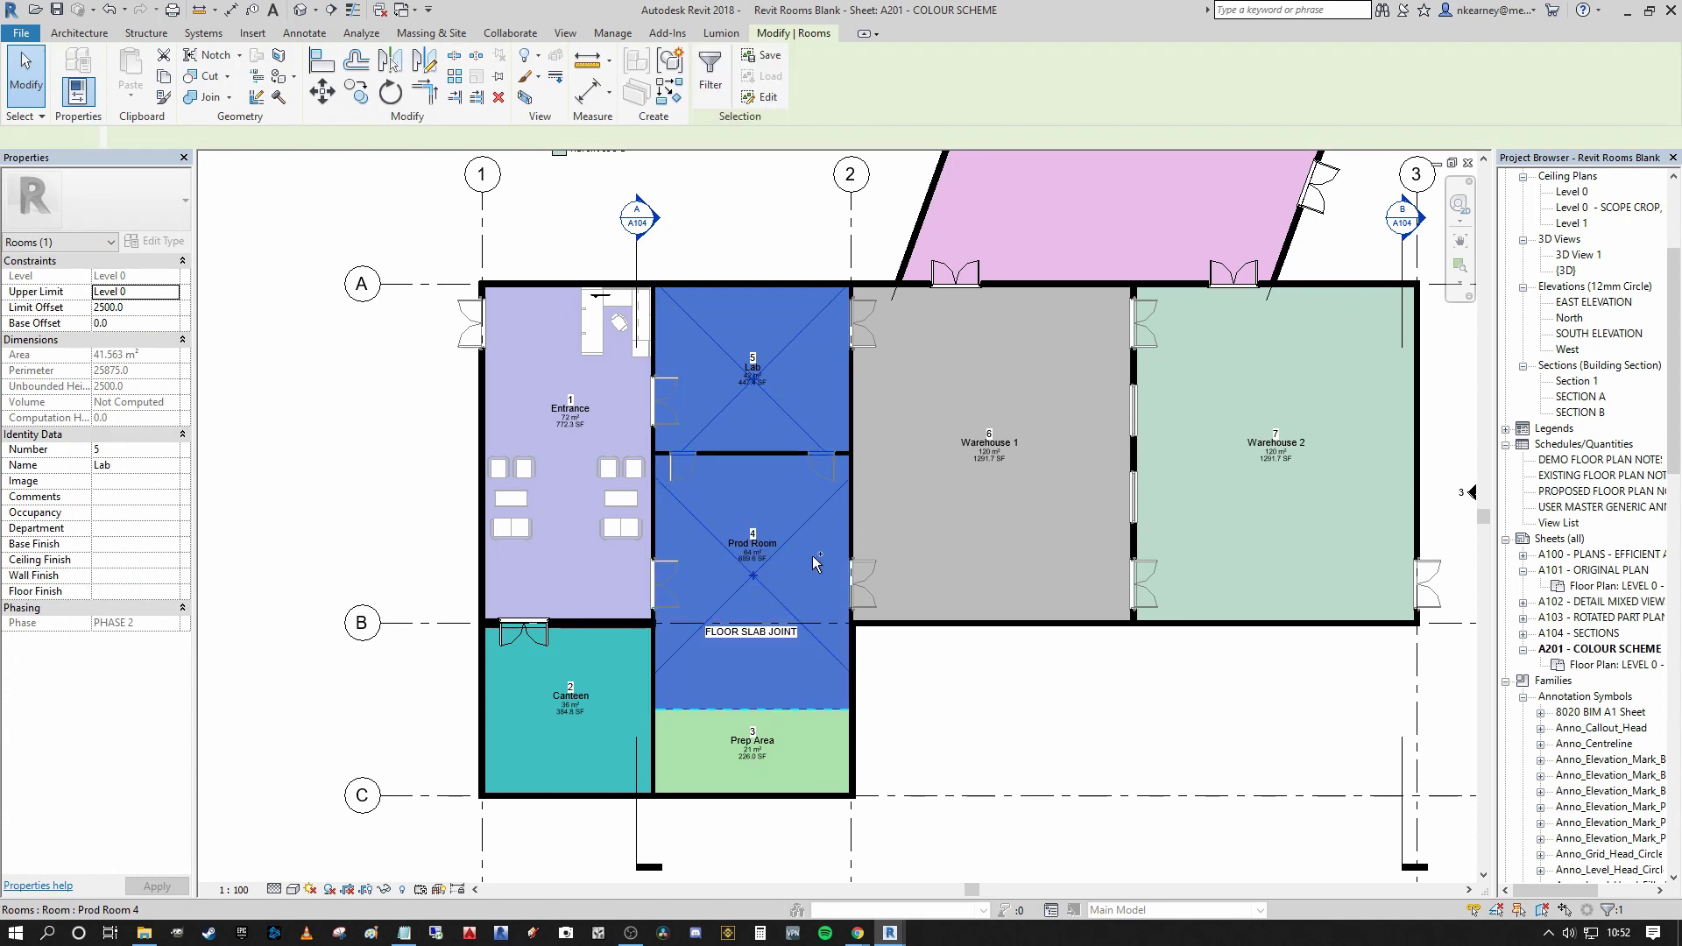
ctrl+click(791, 732)
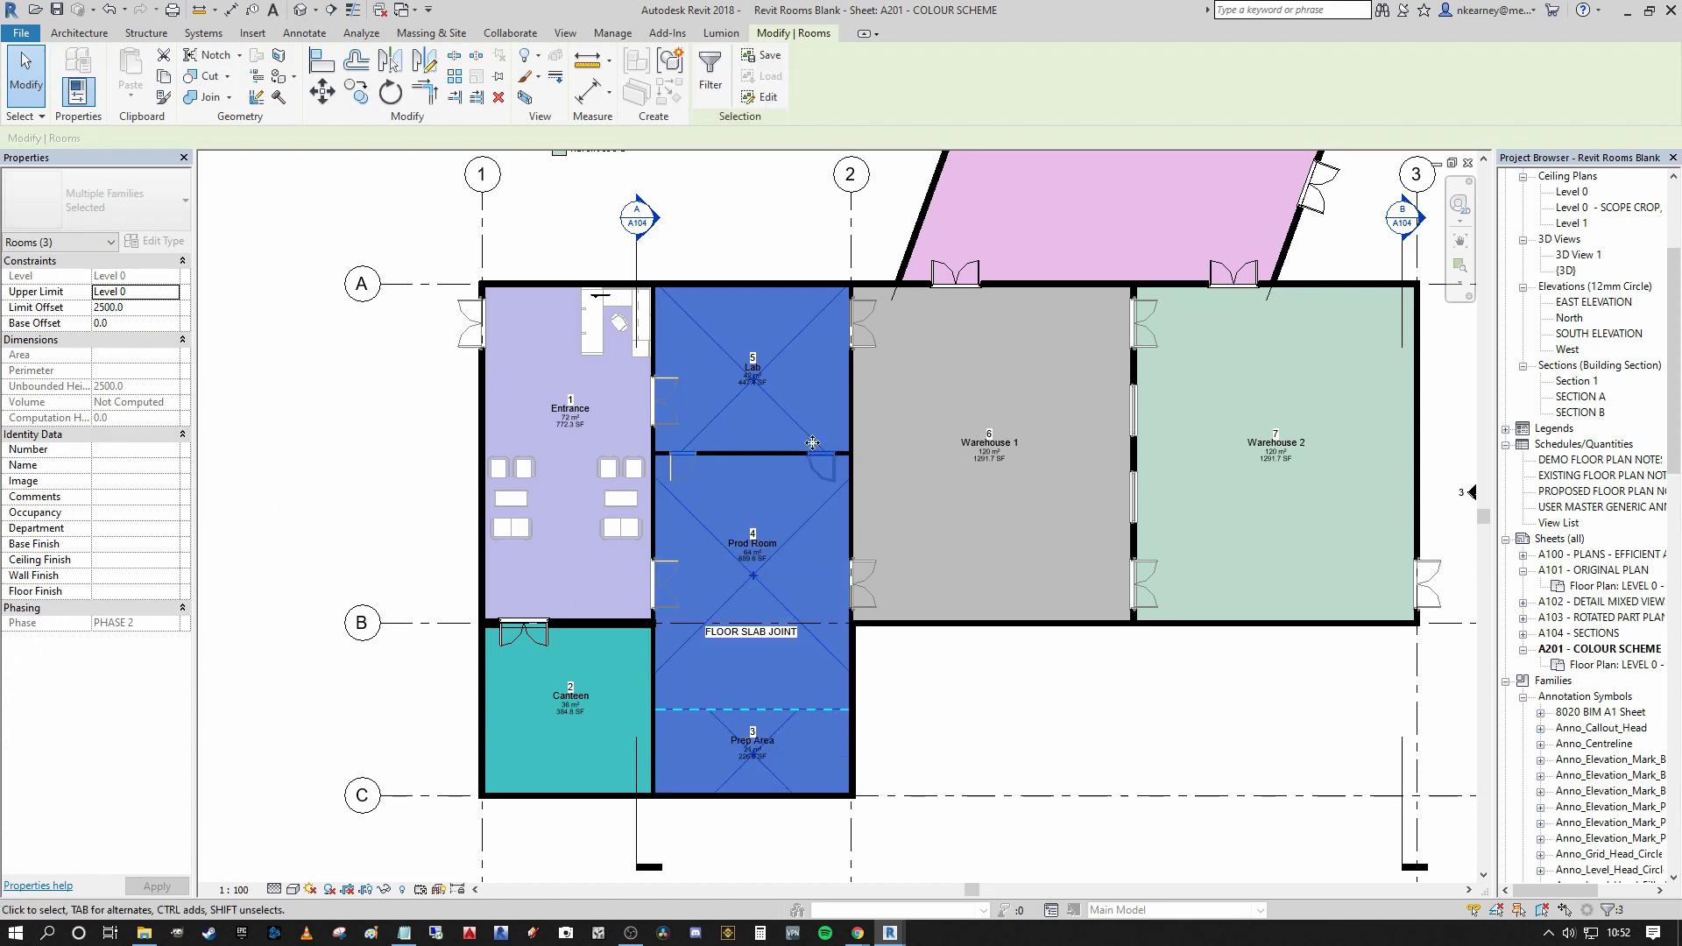
right_click(803, 283)
click(1098, 729)
click(104, 529)
text(PRODUCTION)
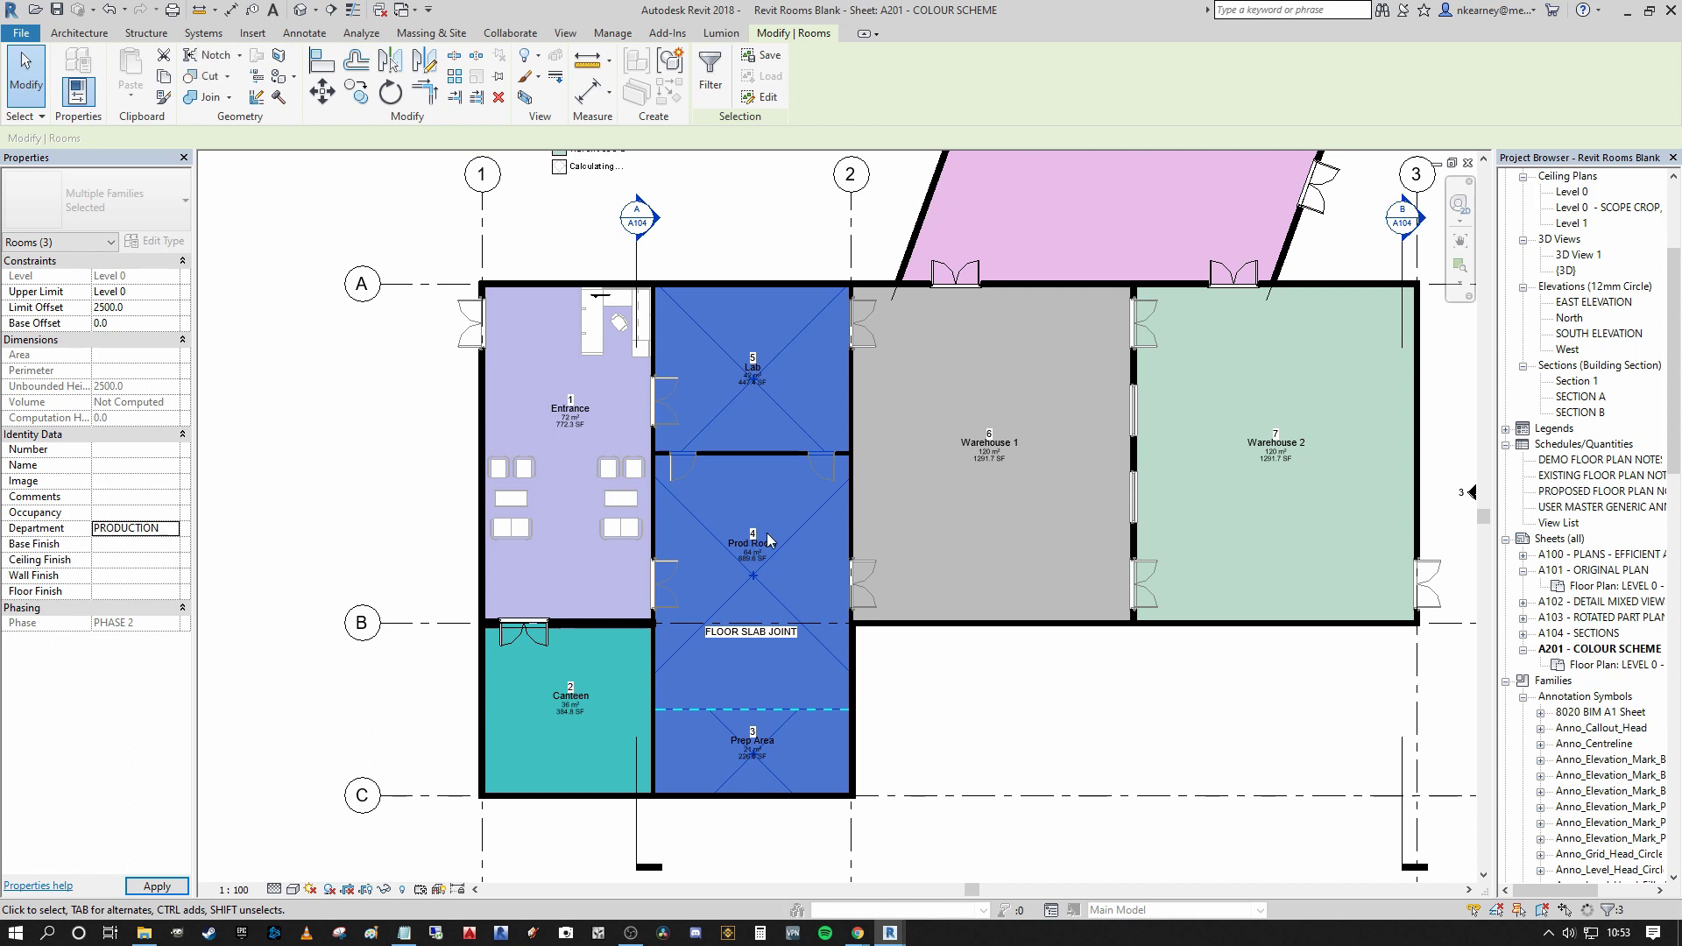
click(157, 886)
key(Escape)
Set the department of Warehouse 1 and Warehouse 2 to STORAGE, and select the Distribution room
middle_drag(1034, 522, 892, 537)
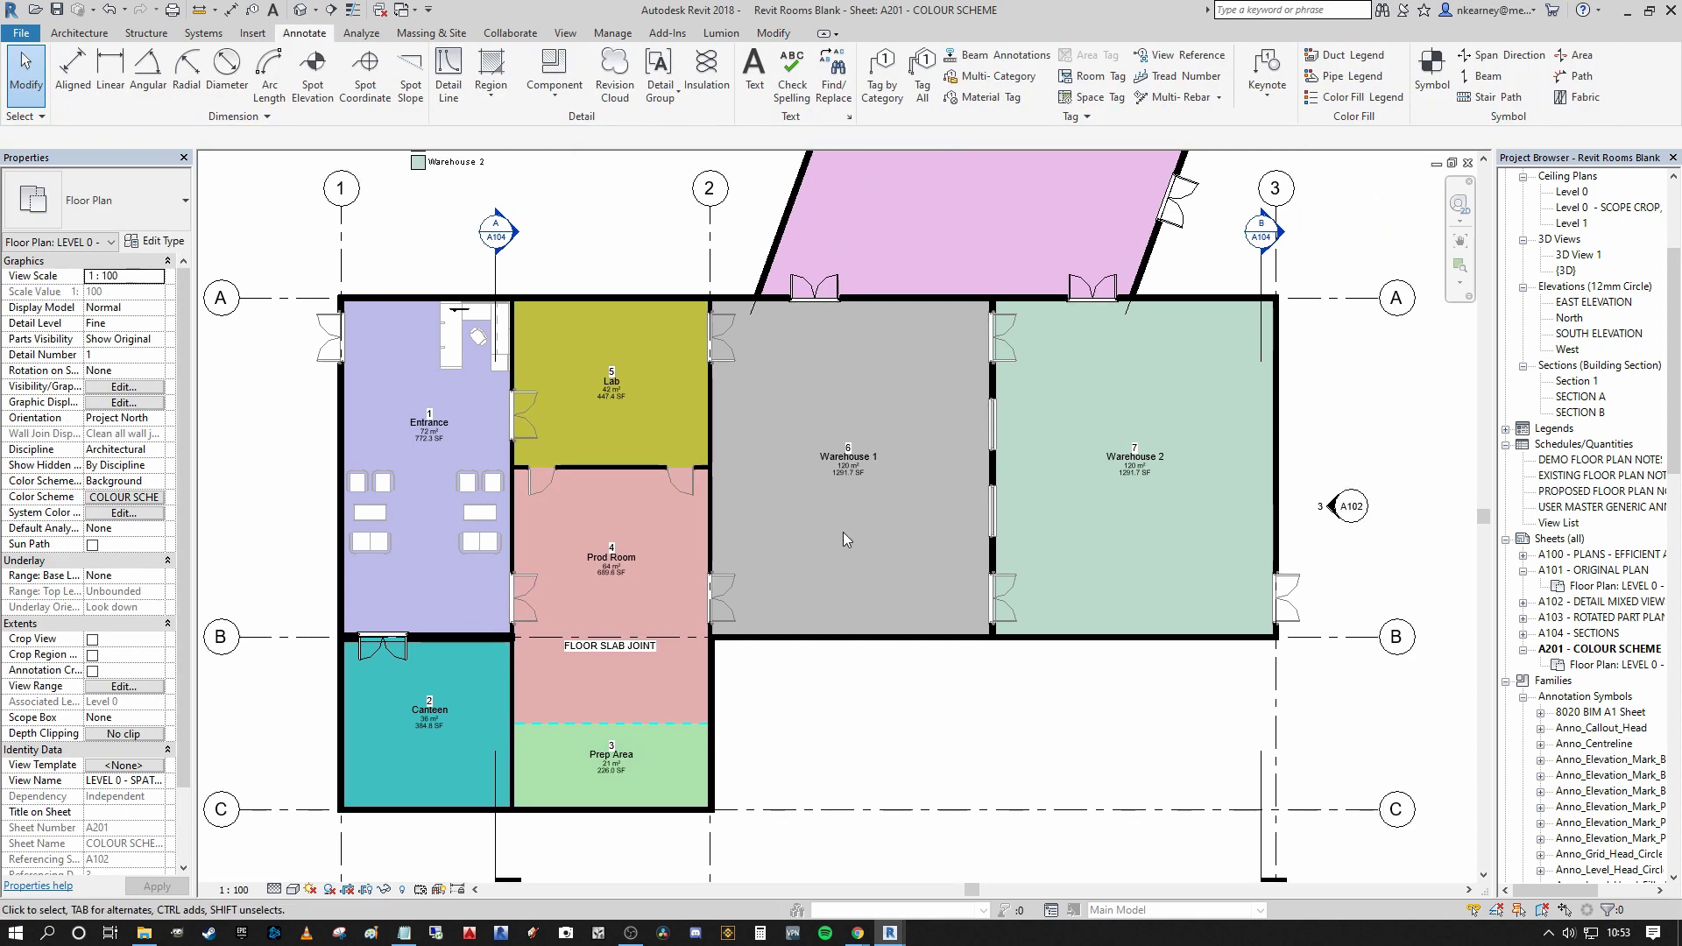
click(938, 484)
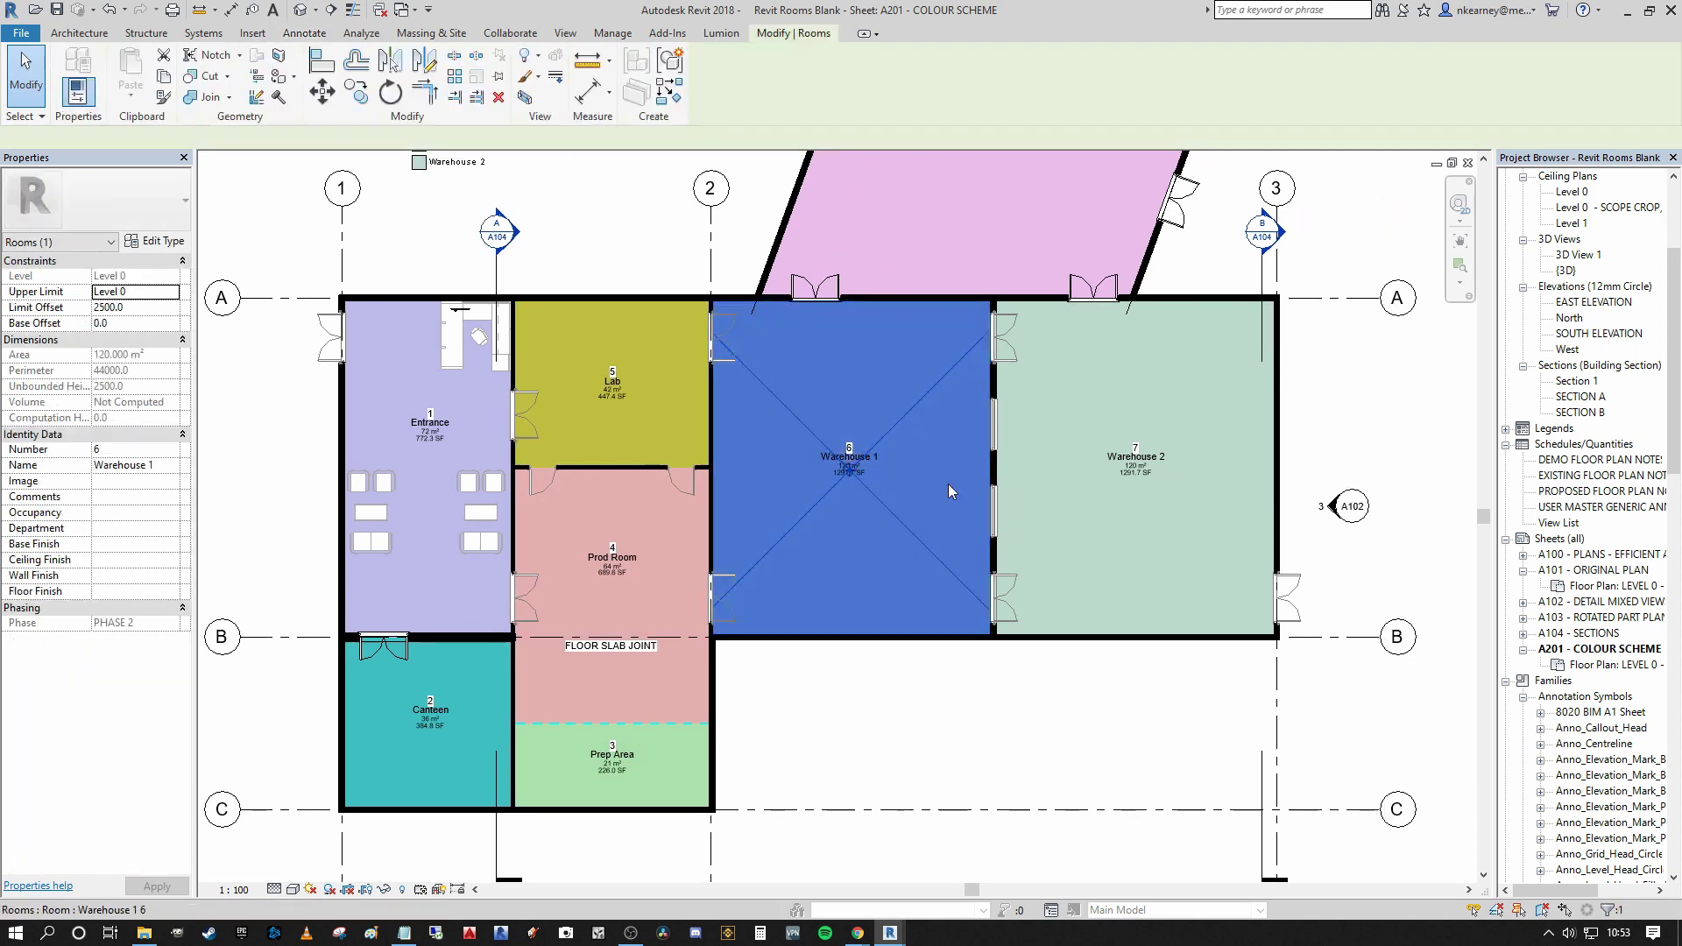
ctrl+click(1100, 433)
middle_drag(1100, 434, 1080, 590)
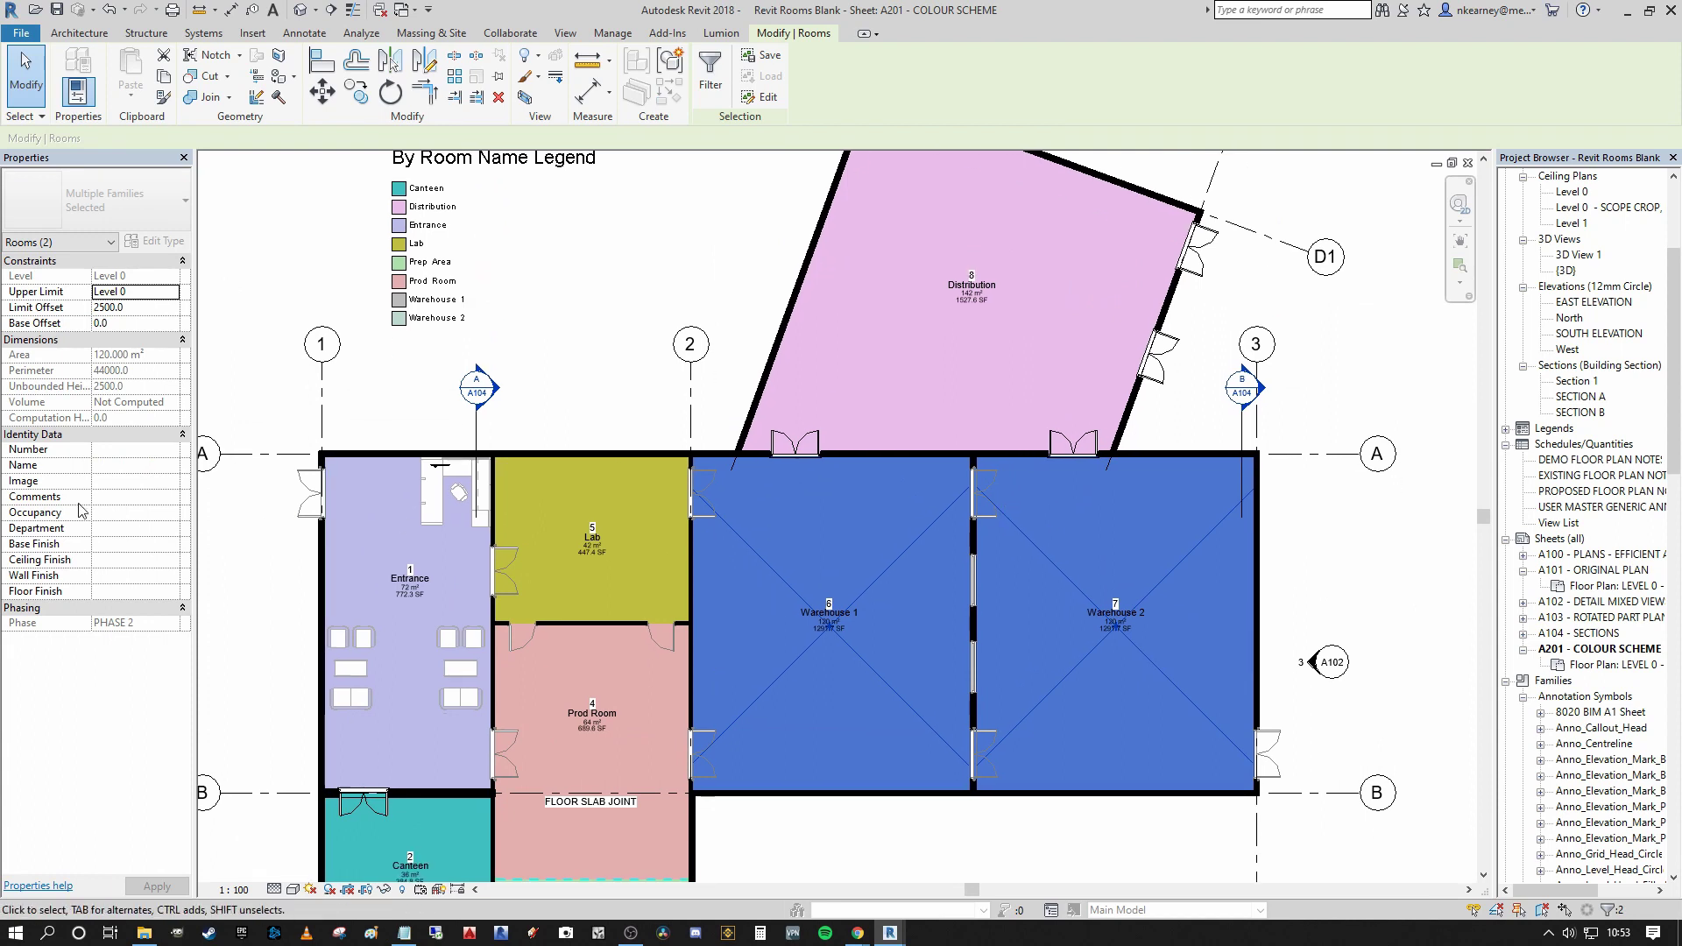
click(125, 530)
text(STORAGE)
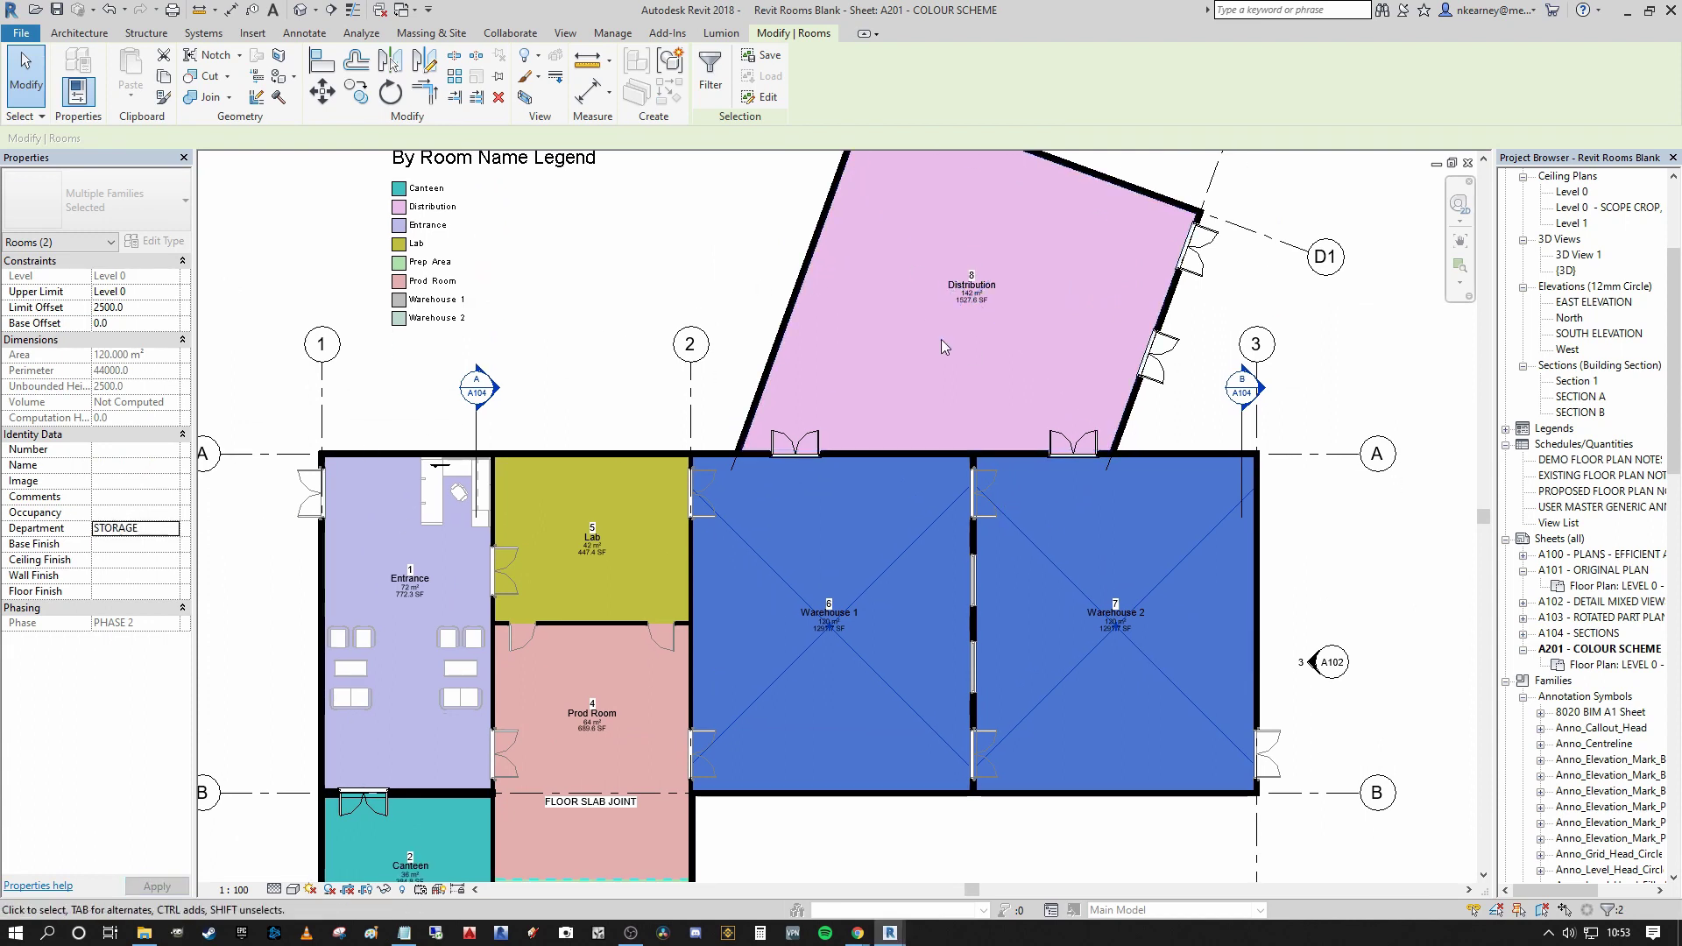
click(941, 339)
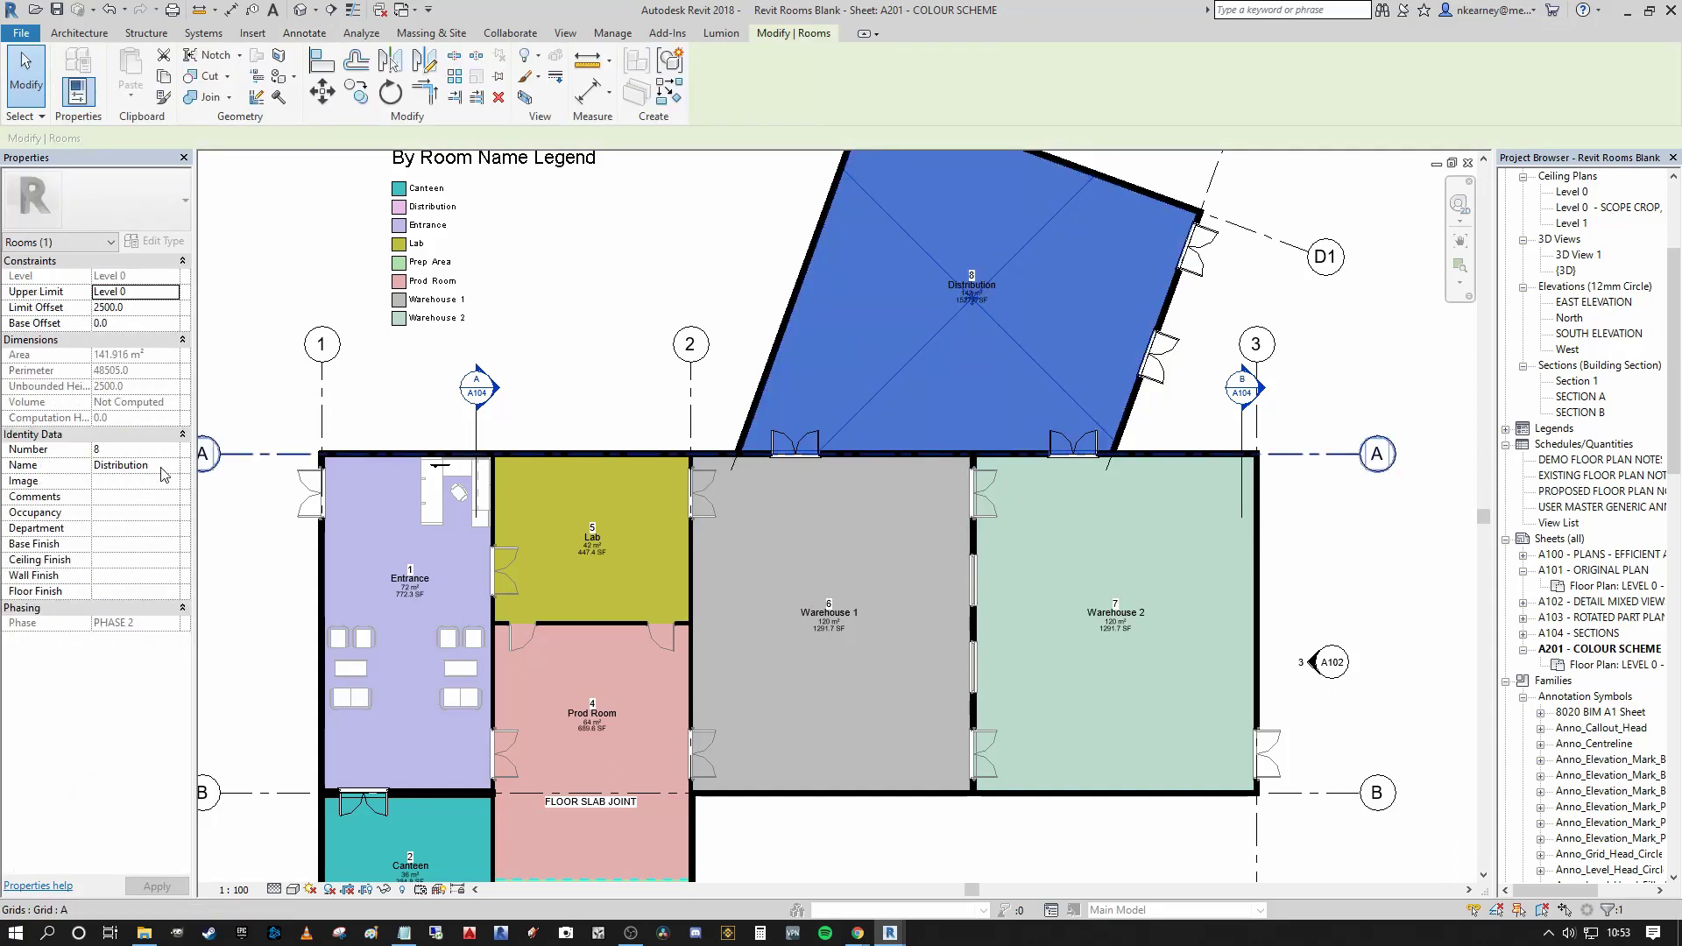
click(134, 514)
text(DIS)
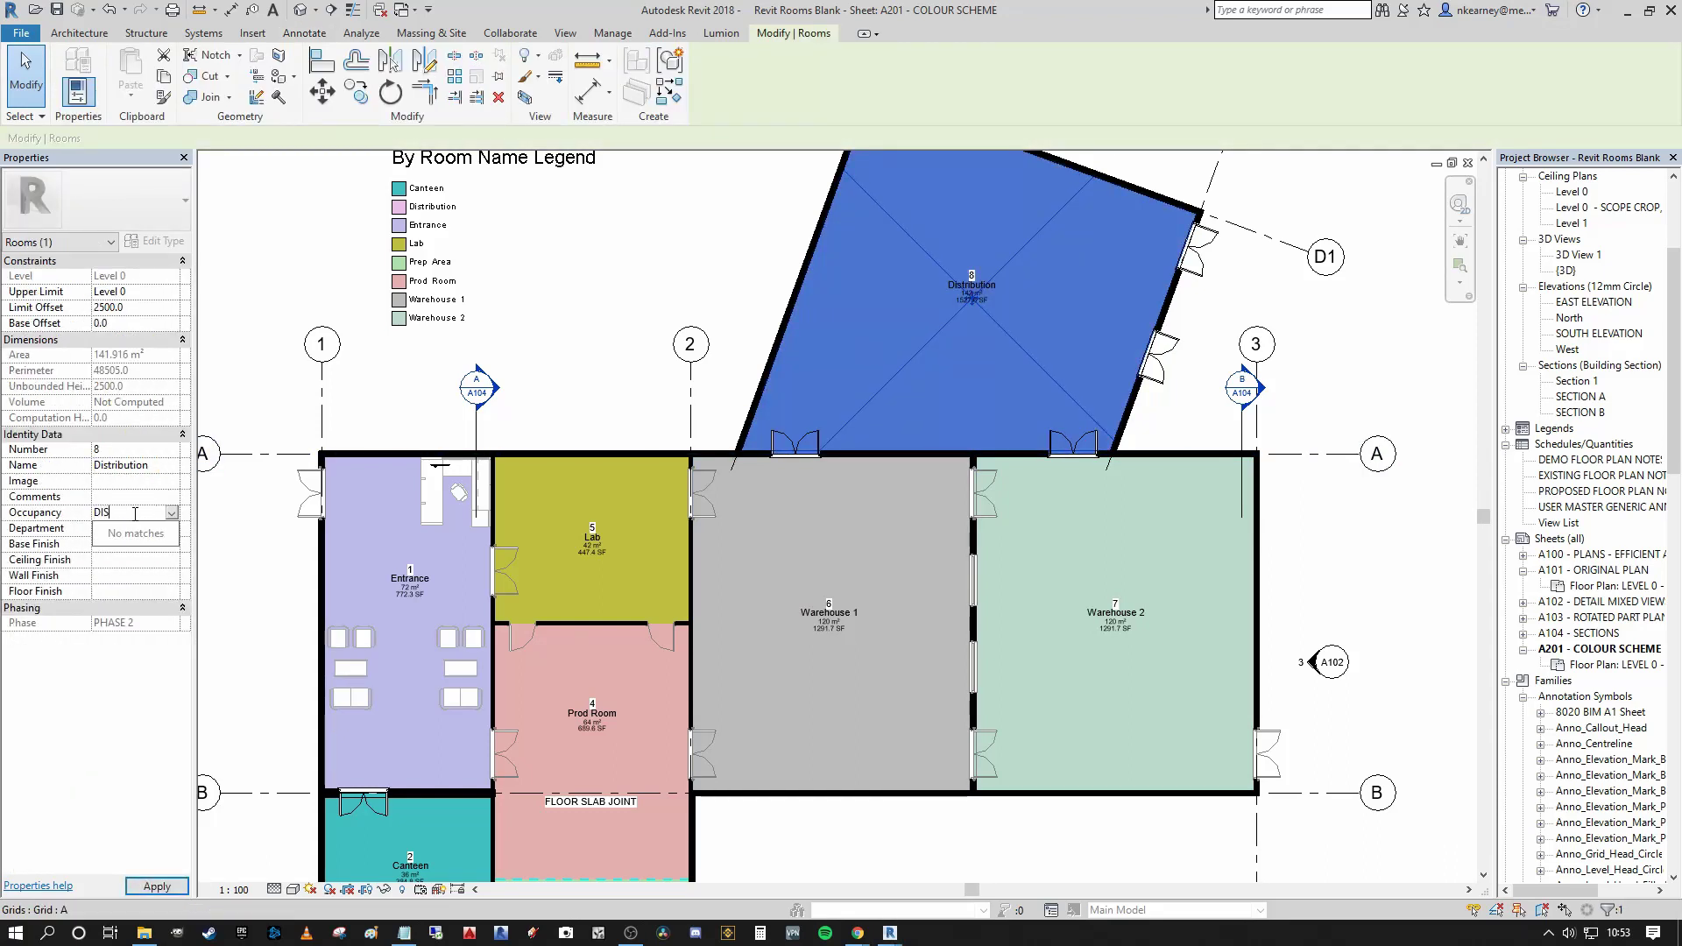
text(TRIBUTION)
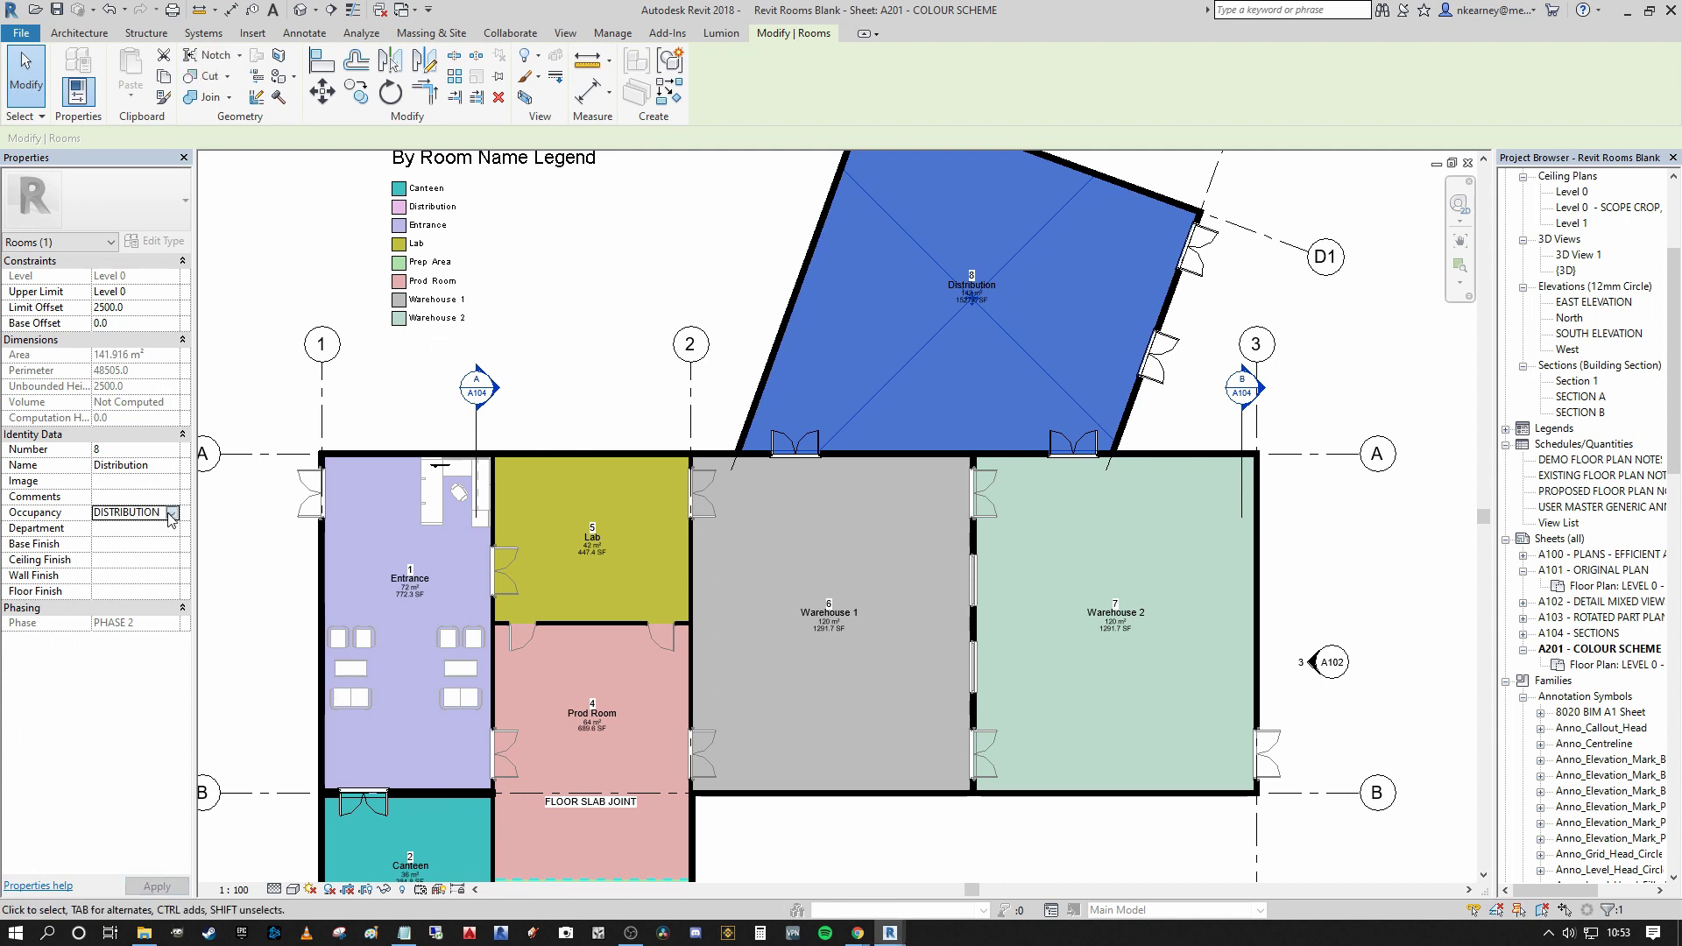
click(167, 513)
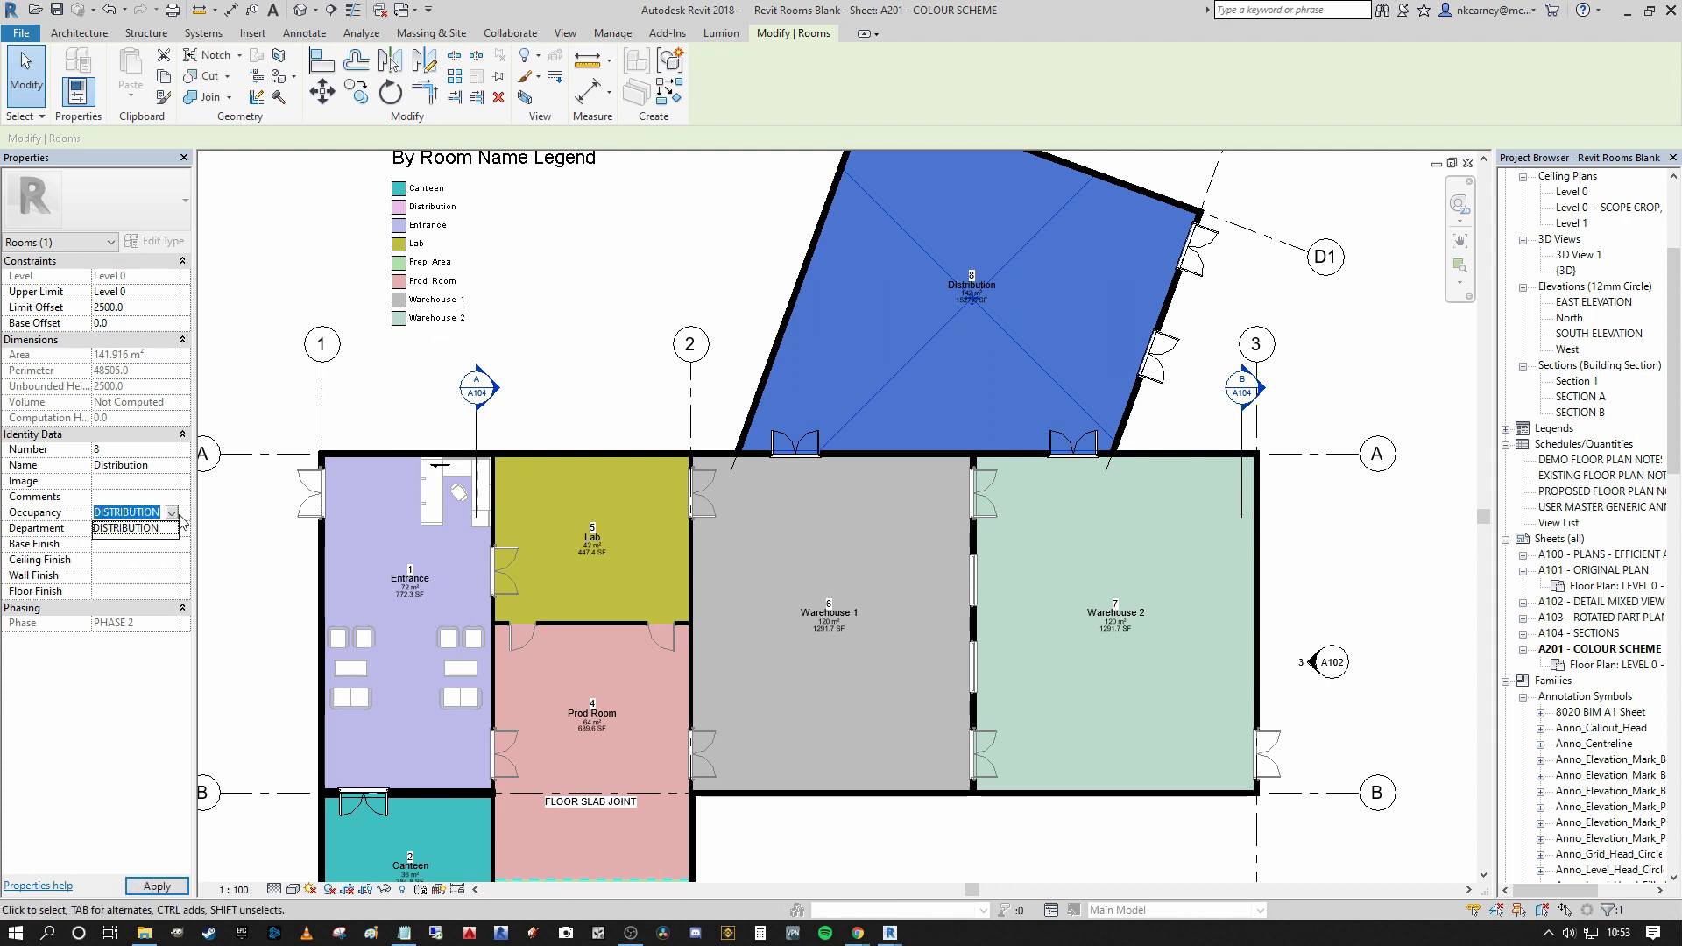
key(BackSpace)
Set the department of the selected Distribution room to DISTRIBUTION, and deselect it
click(127, 534)
text(DISTRIBUTION)
key(Return)
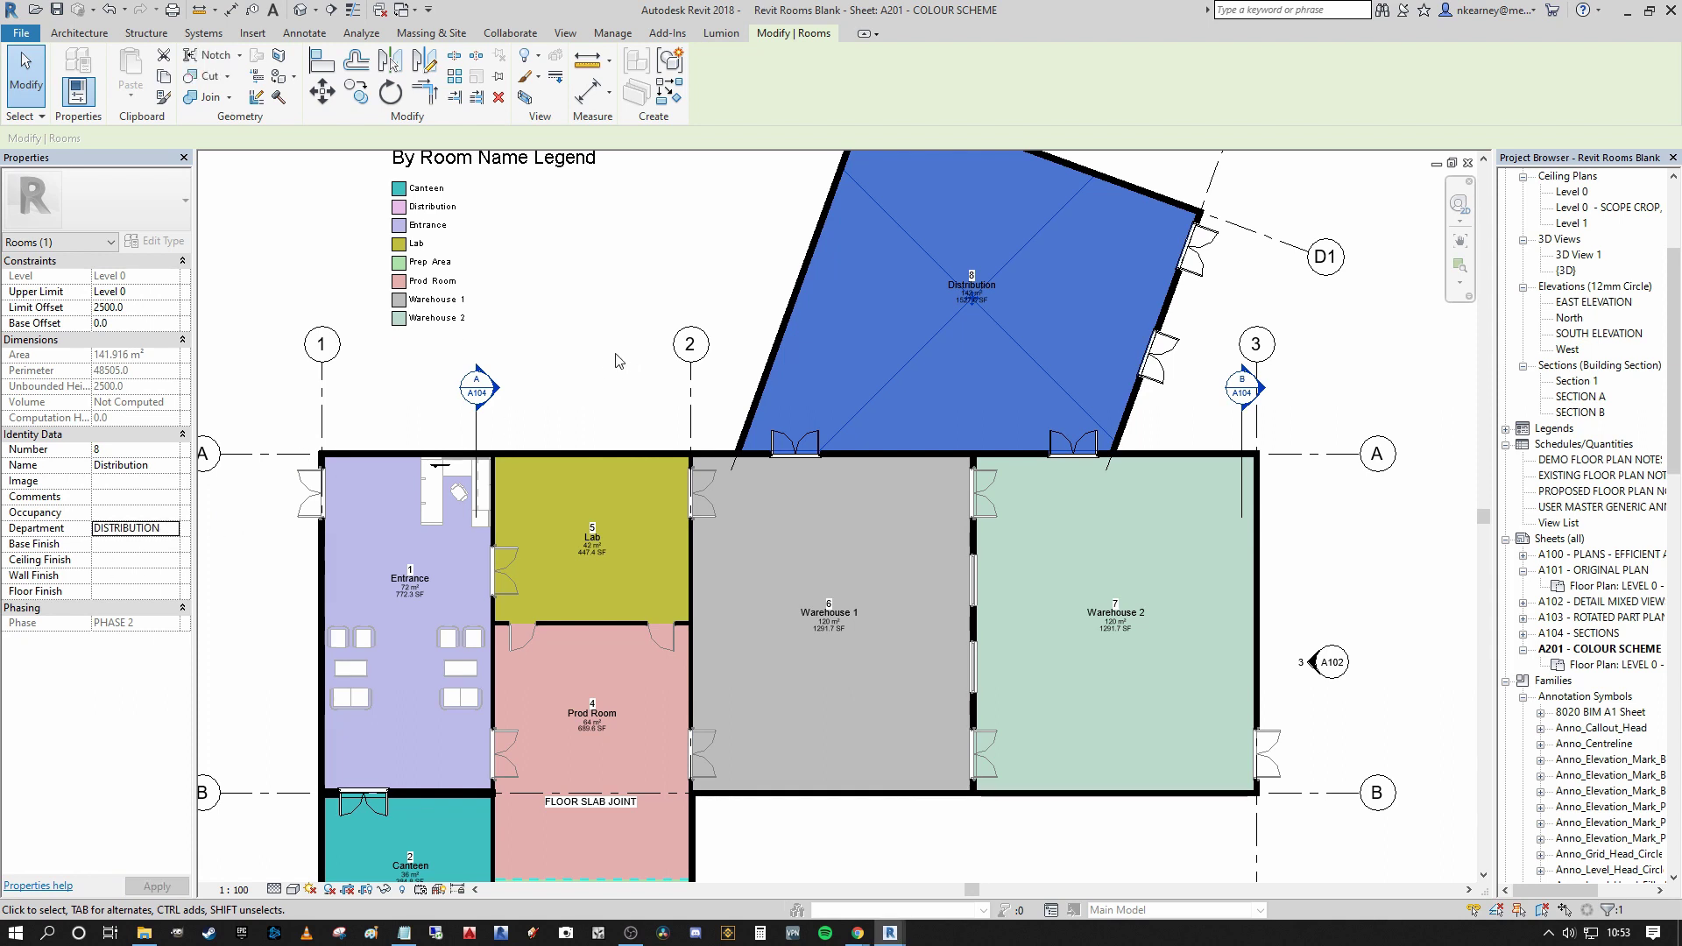
scroll(658, 394, down, 2)
click(673, 279)
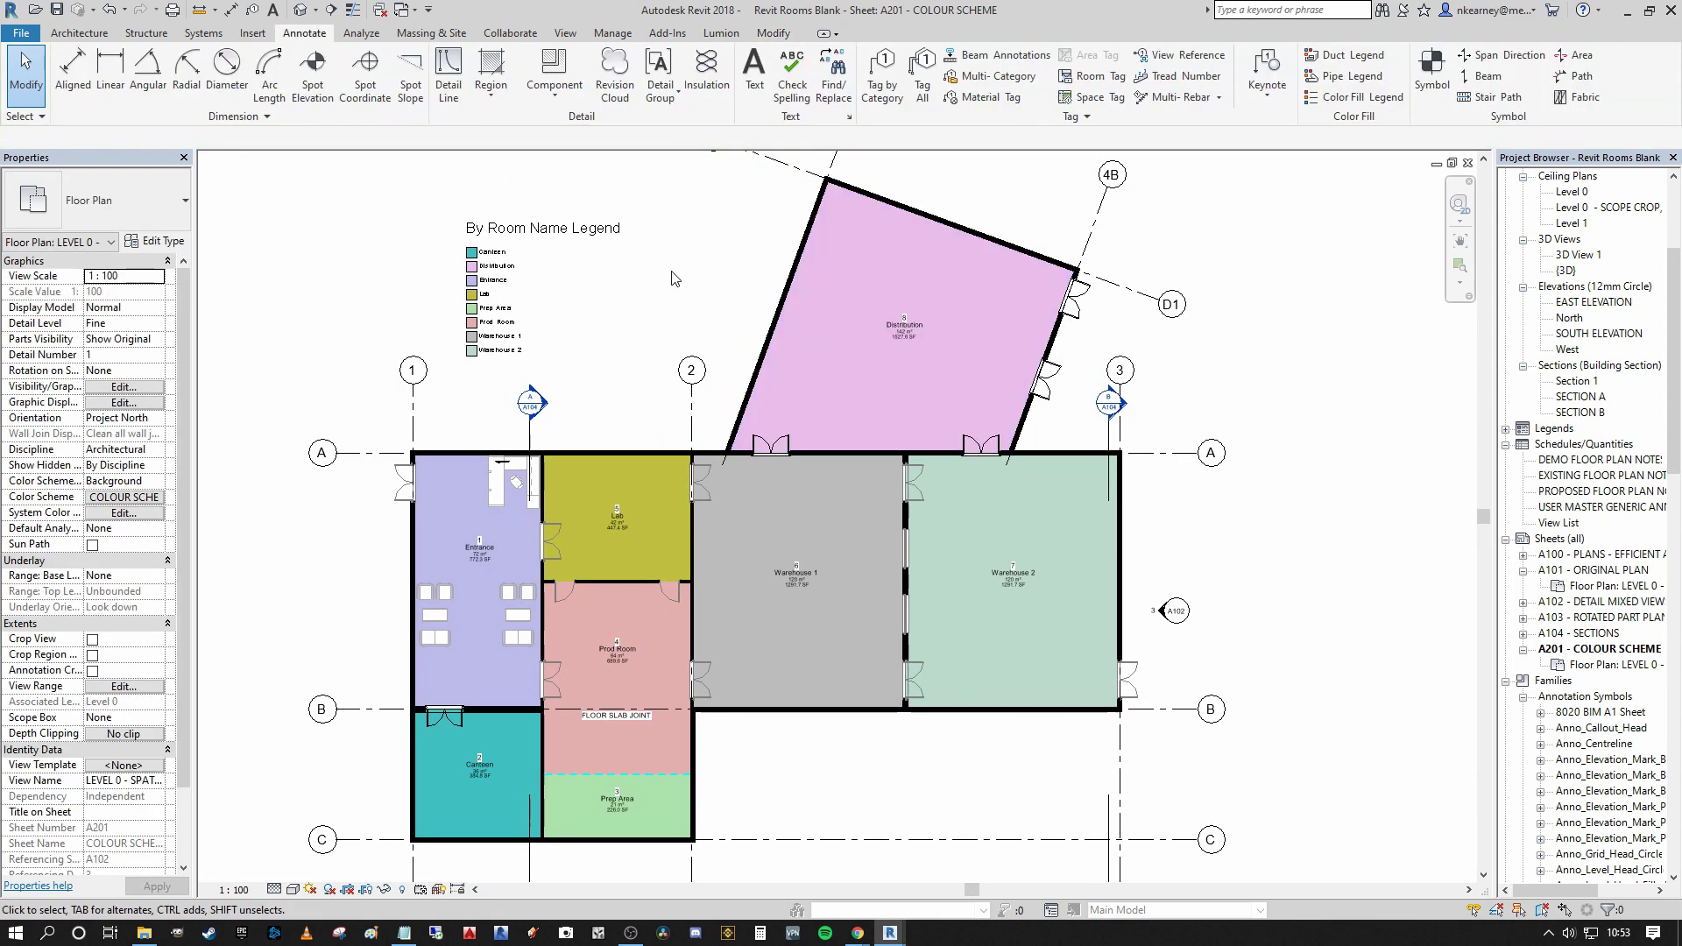
Open the floor plan's colour scheme settings and choose the By Department scheme for rooms
middle_drag(779, 271, 786, 271)
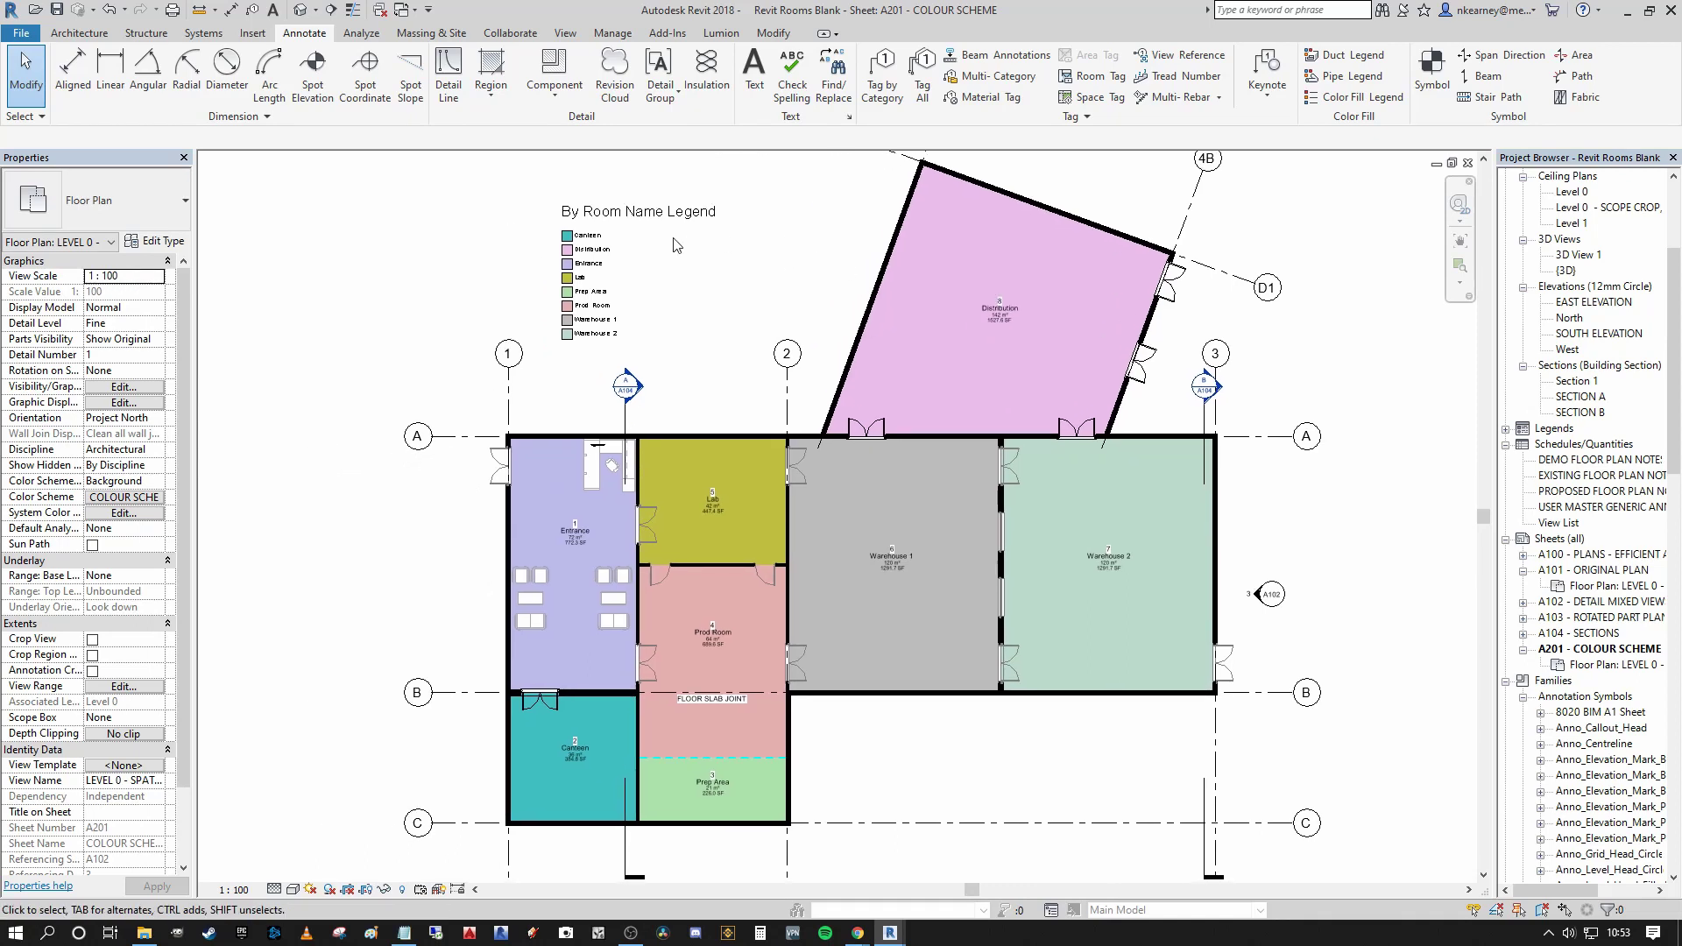
scroll(679, 263, up, 1)
middle_drag(779, 273, 732, 259)
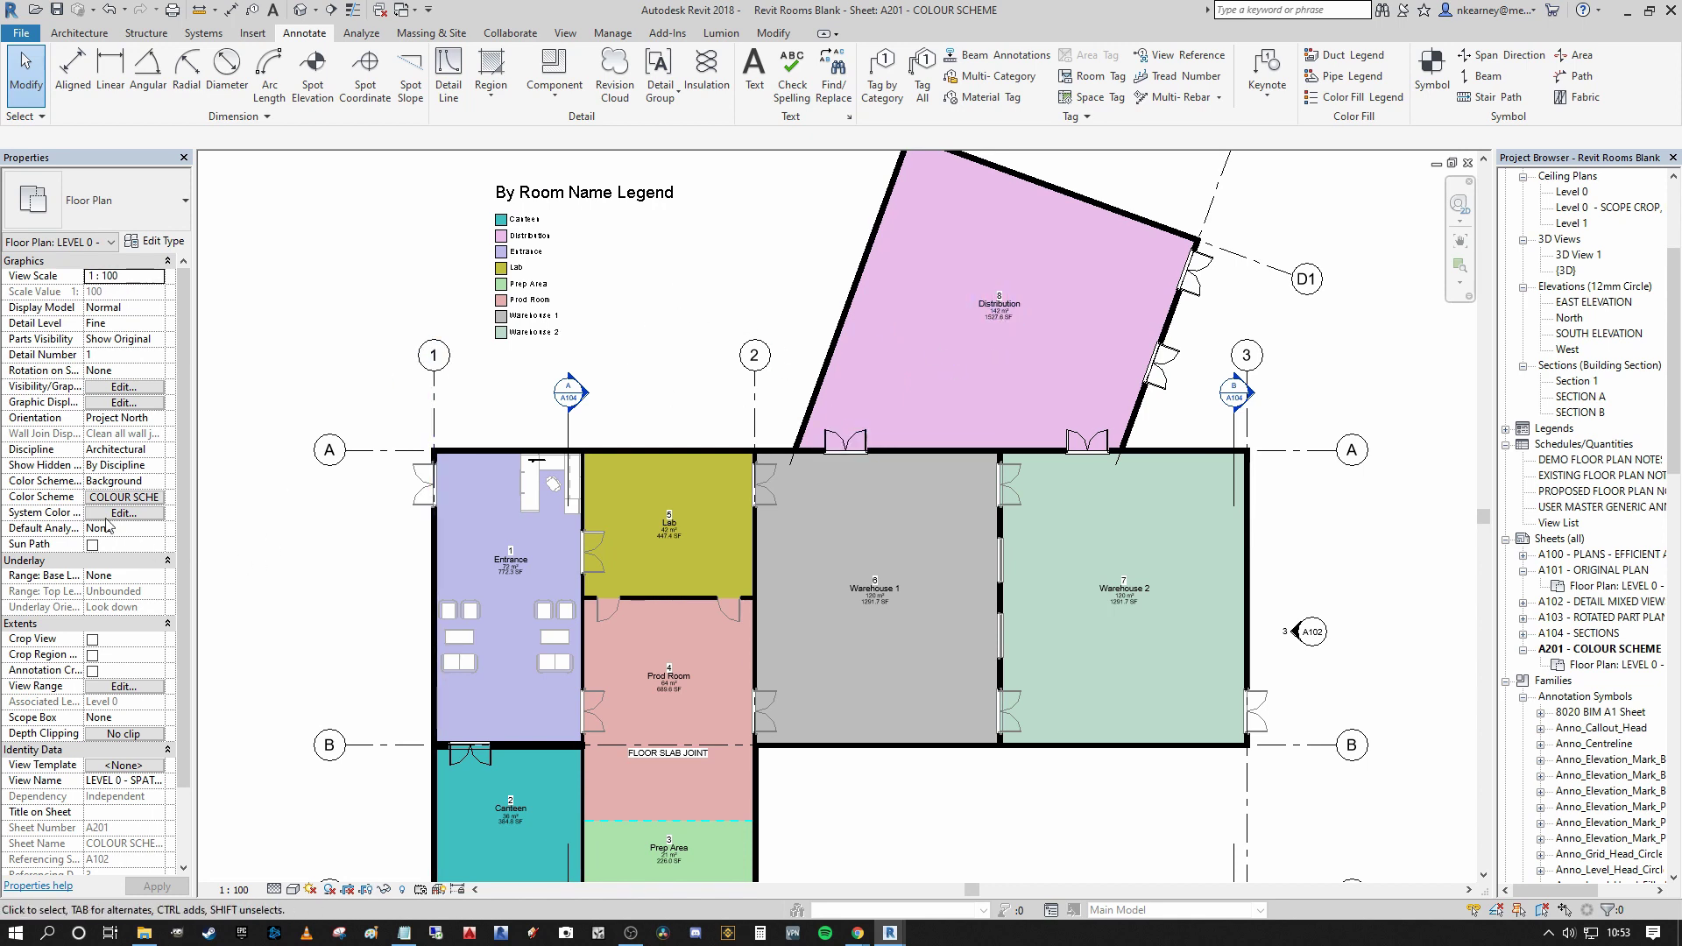
click(147, 499)
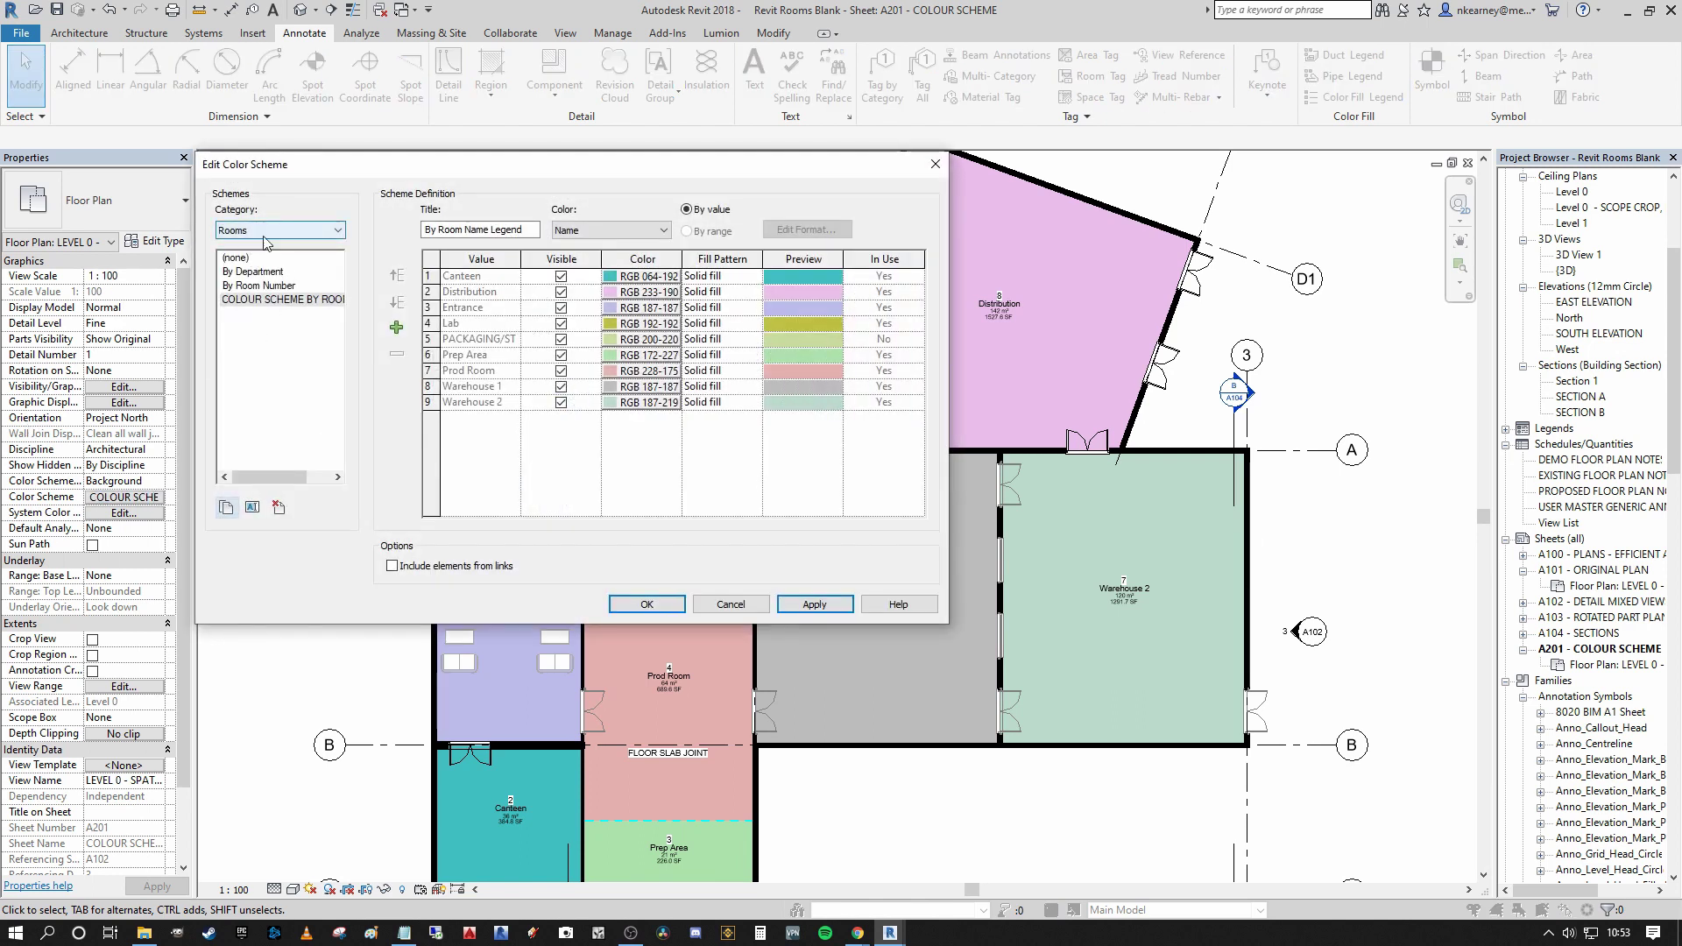
click(269, 276)
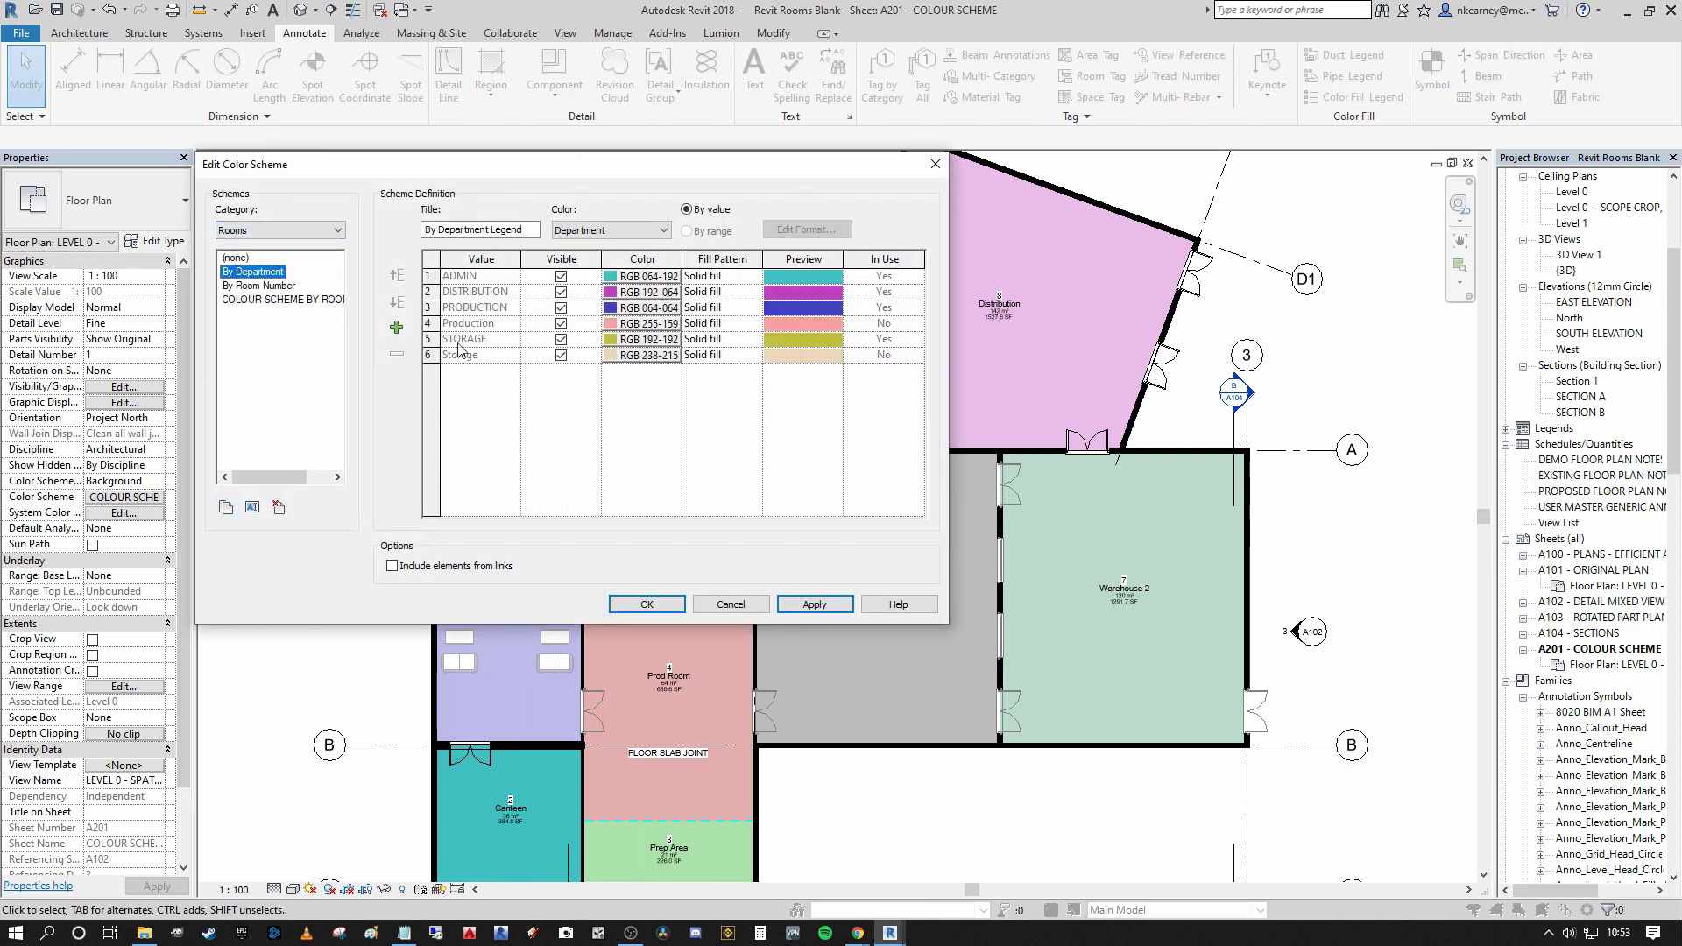
Remove the unused Production and Storage entries from the By Department scheme and apply it to the plan
click(509, 325)
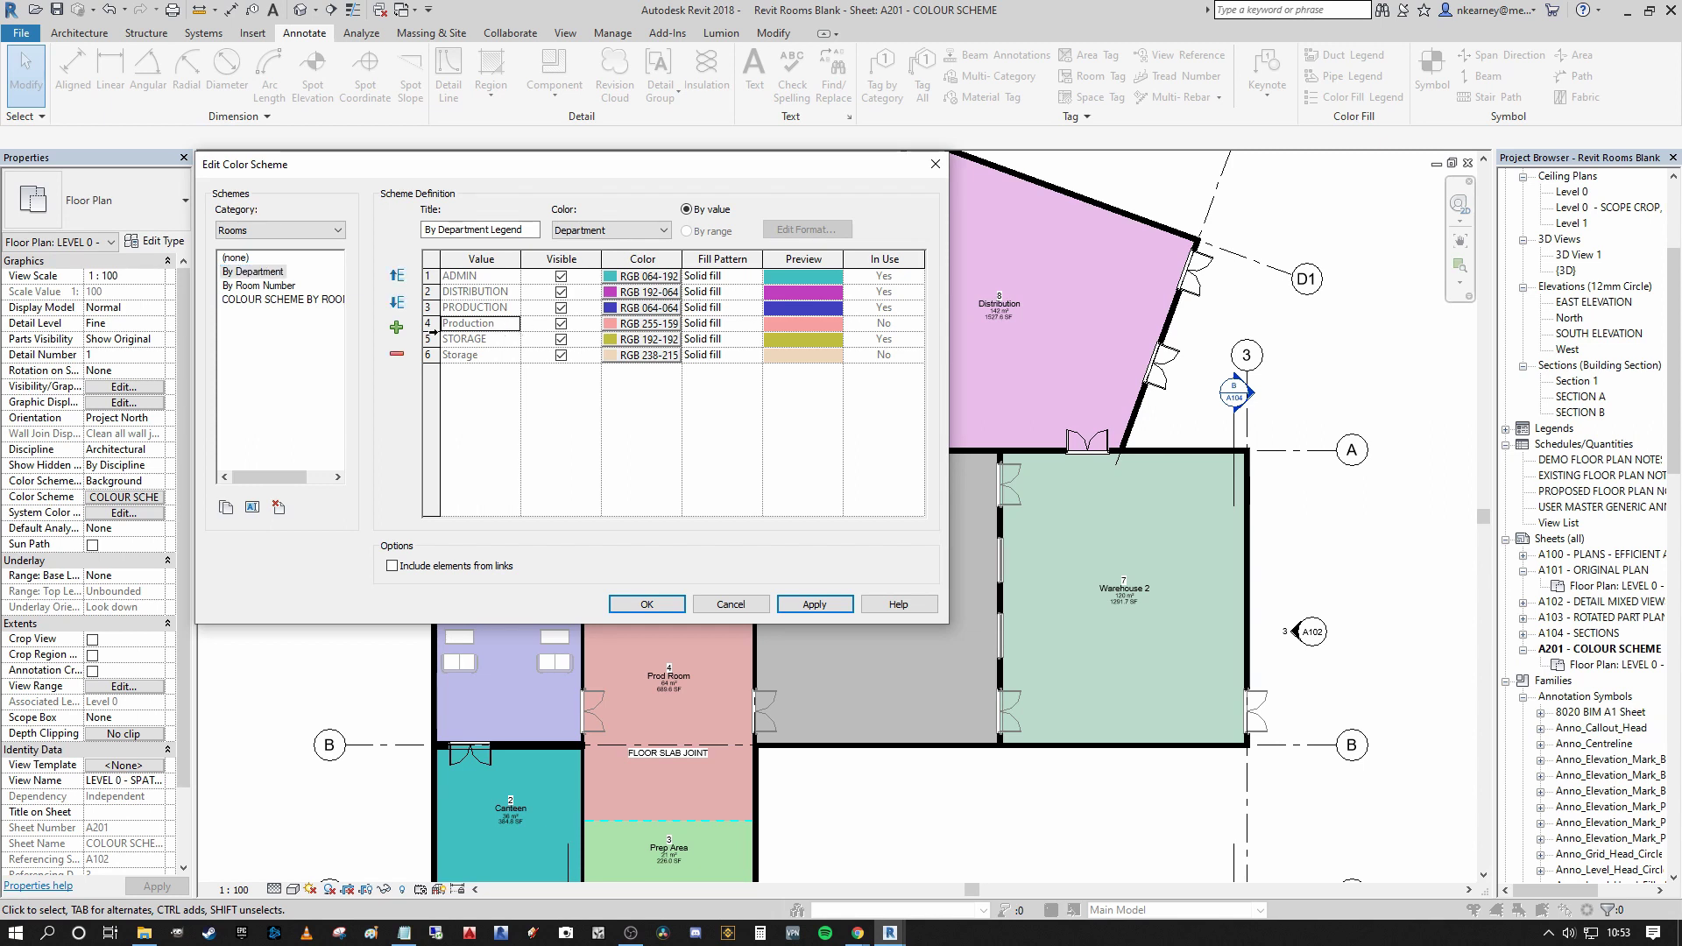
click(397, 354)
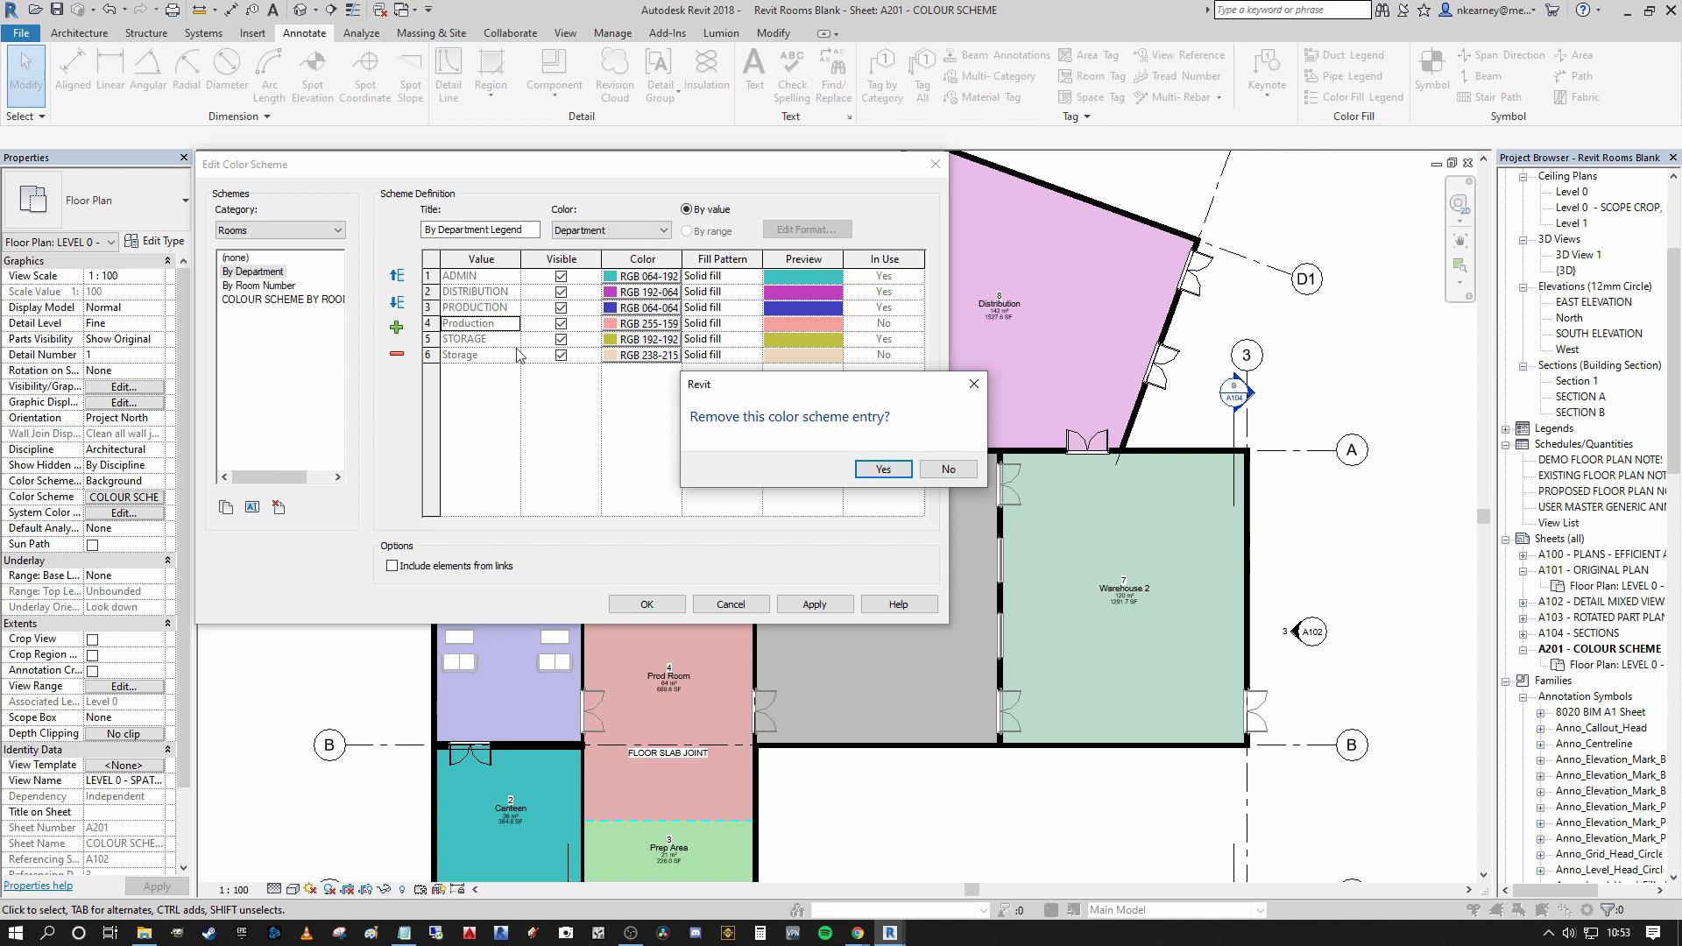
click(879, 470)
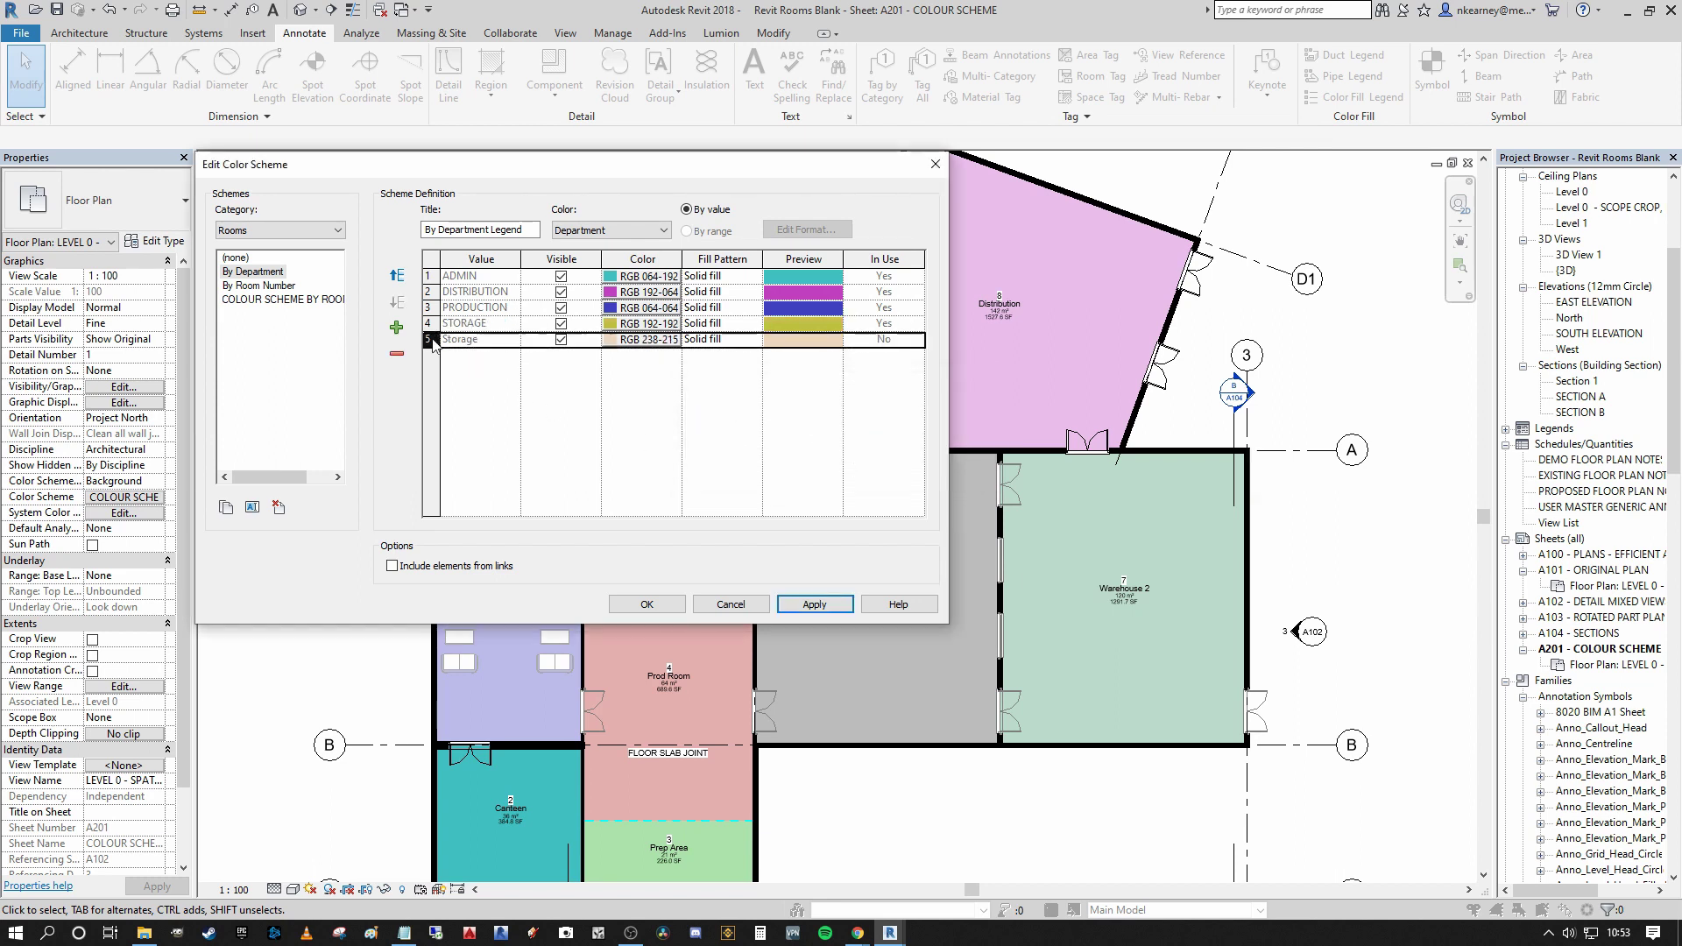
click(397, 354)
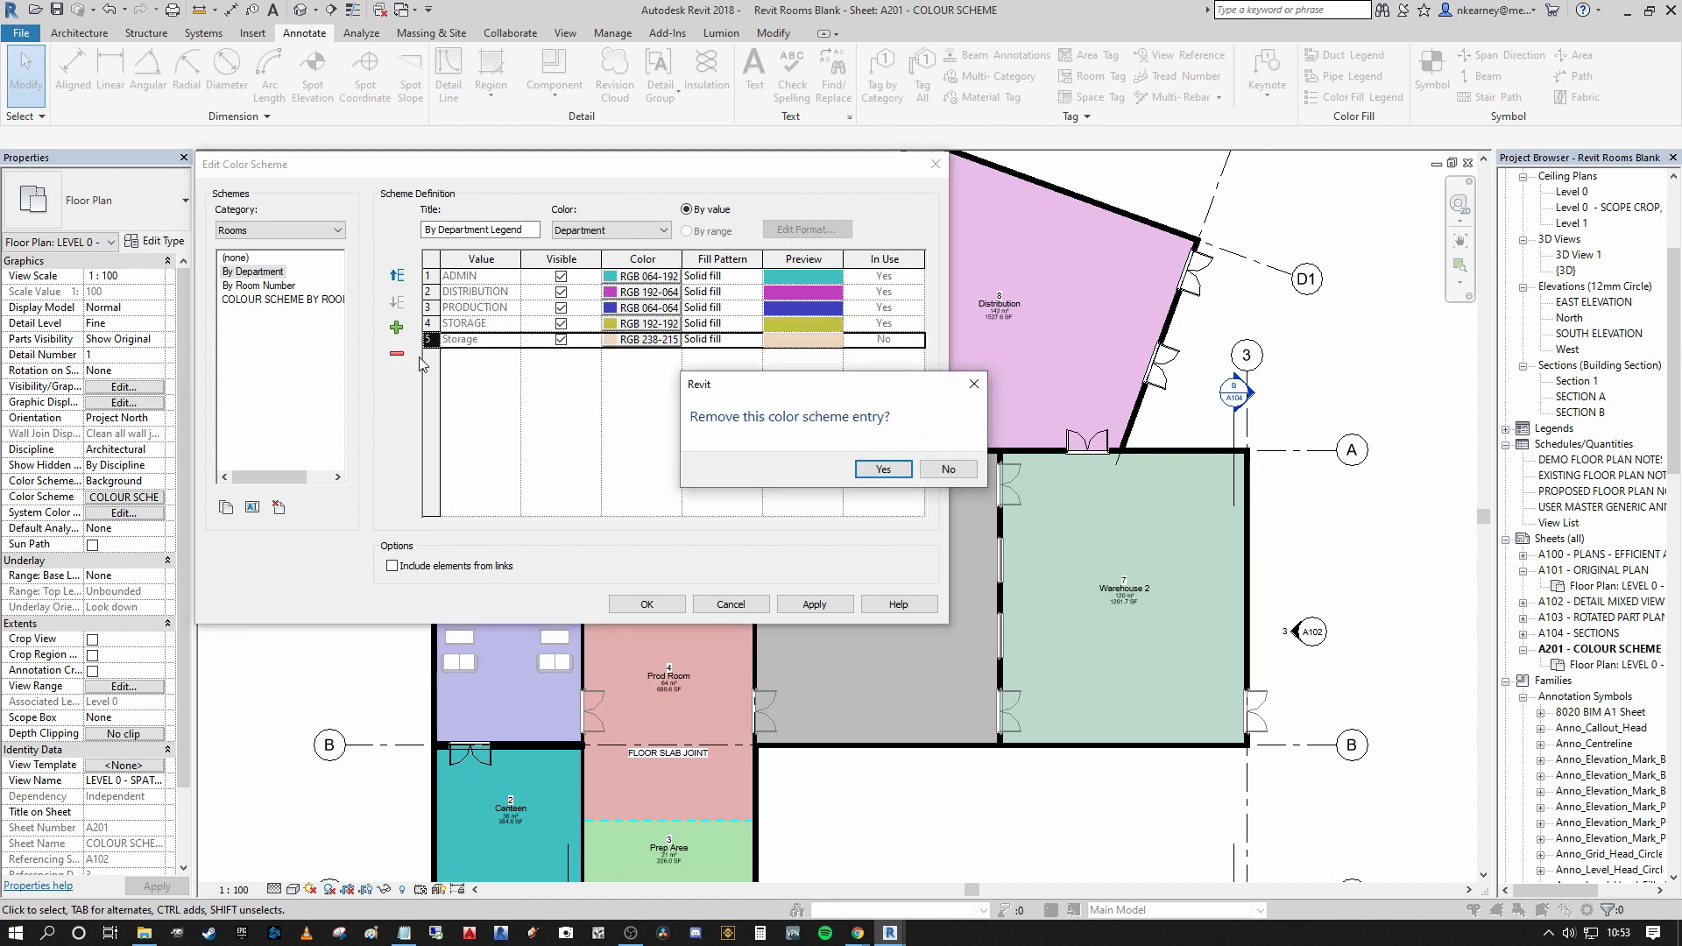
click(885, 471)
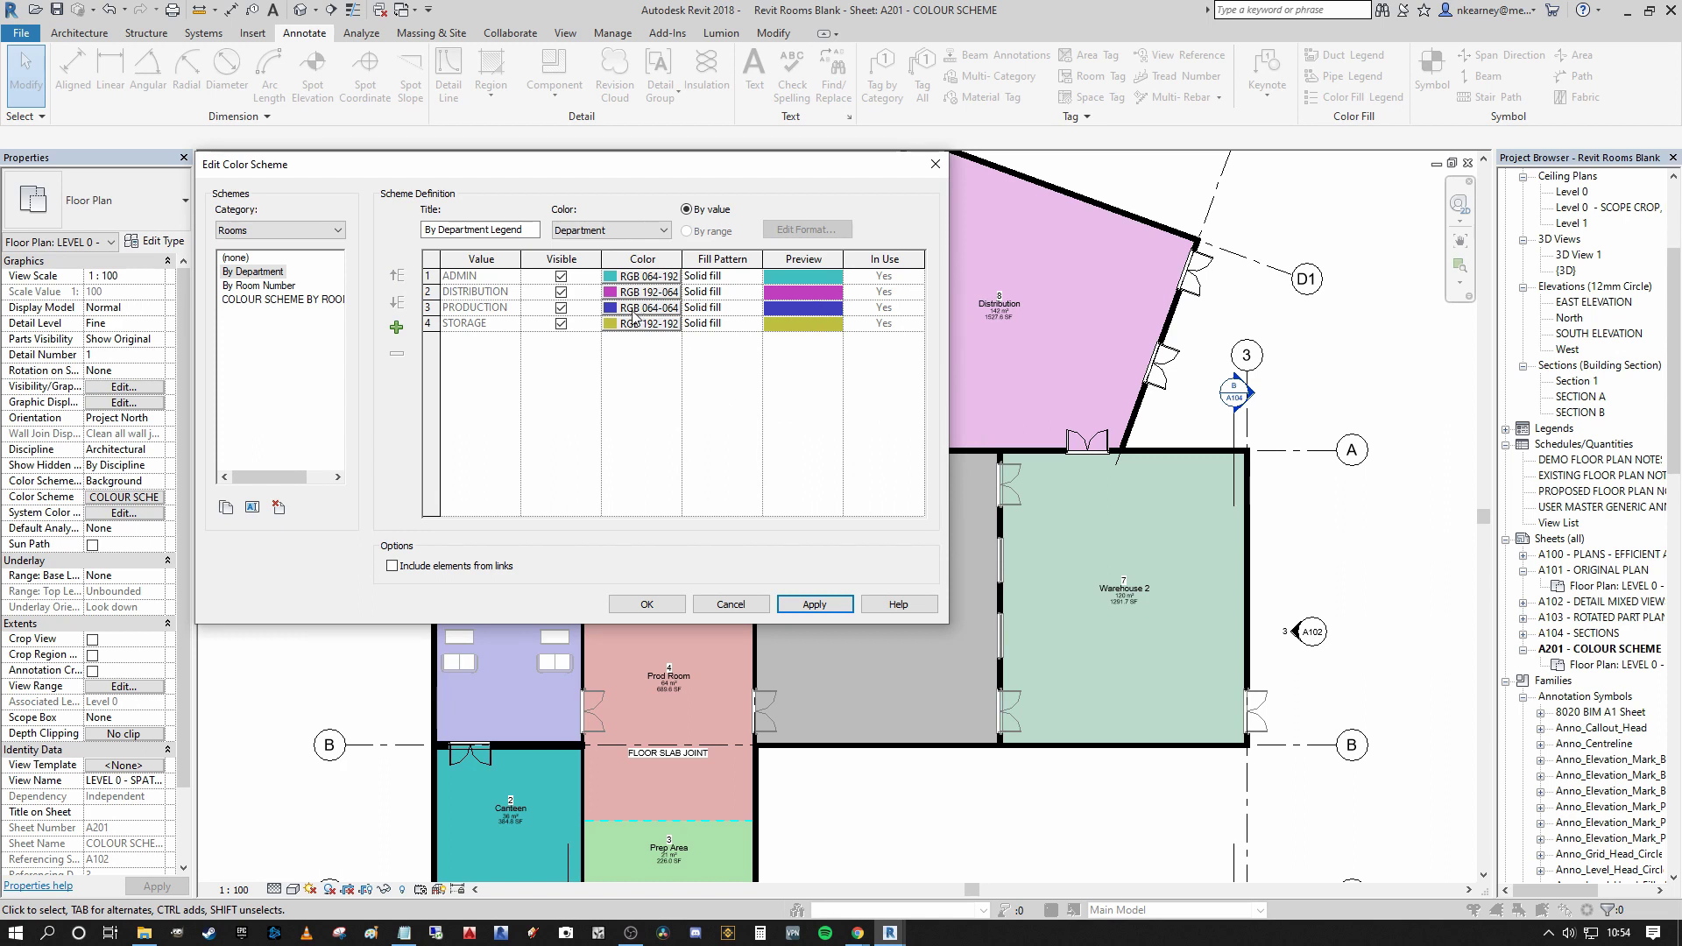
click(811, 603)
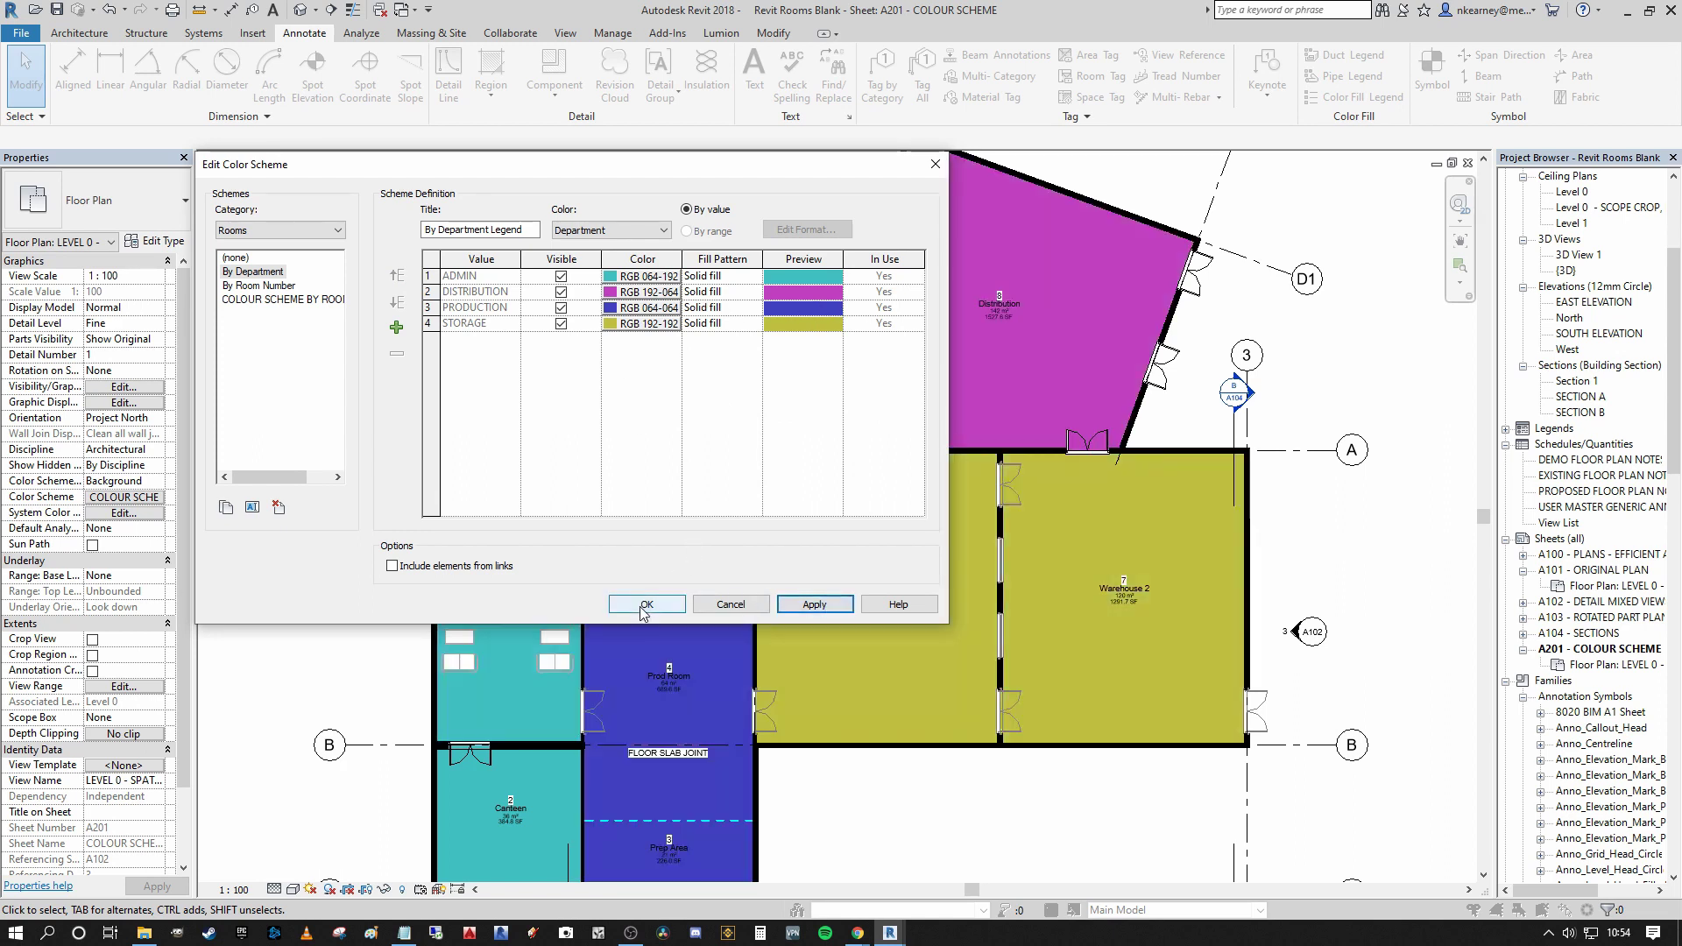
click(626, 605)
Check the department assigned to Warehouse 1 and Warehouse 2, and examine the department colours and legend on the plan
middle_drag(899, 588, 906, 488)
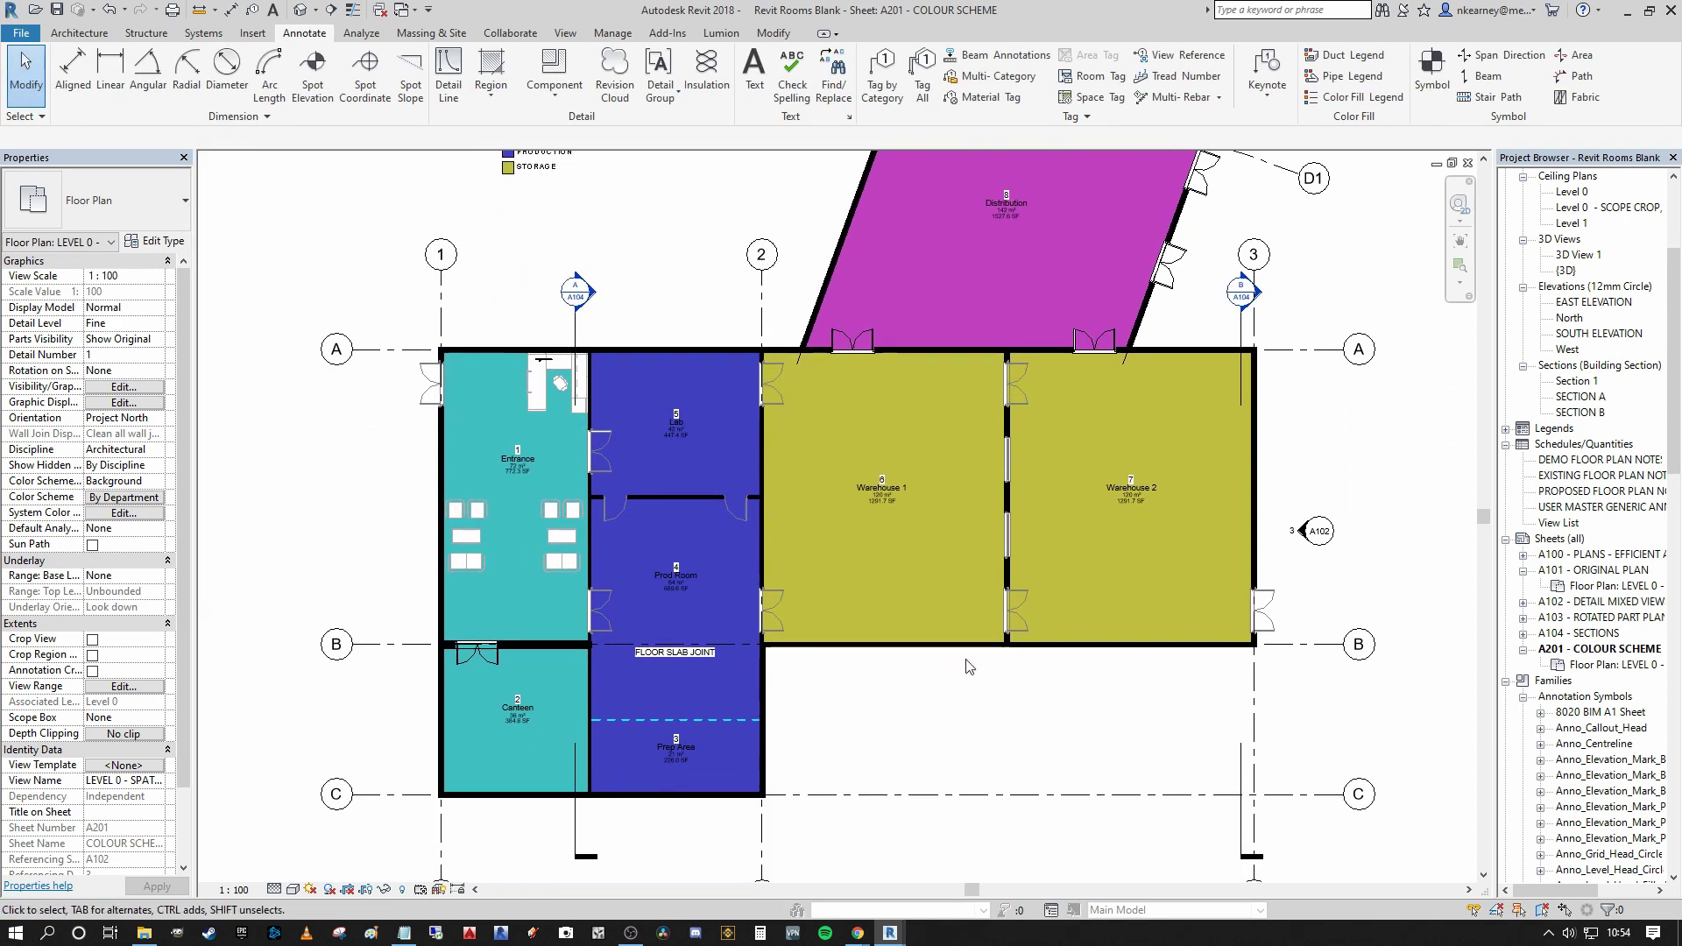
click(1102, 531)
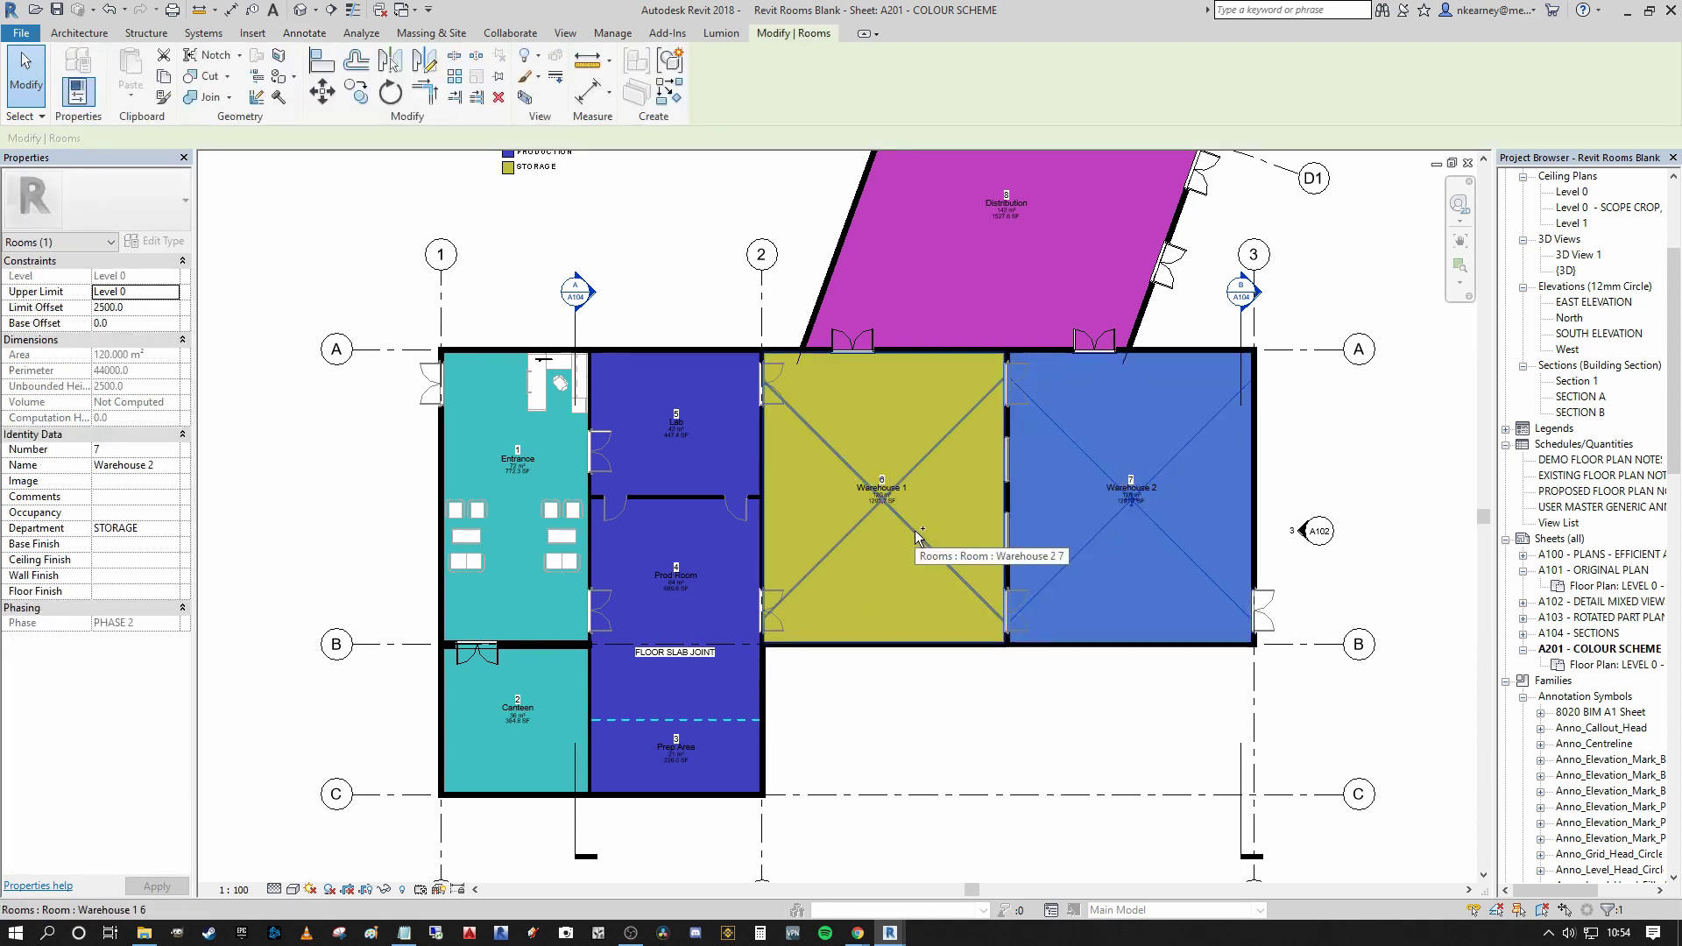
ctrl+click(916, 529)
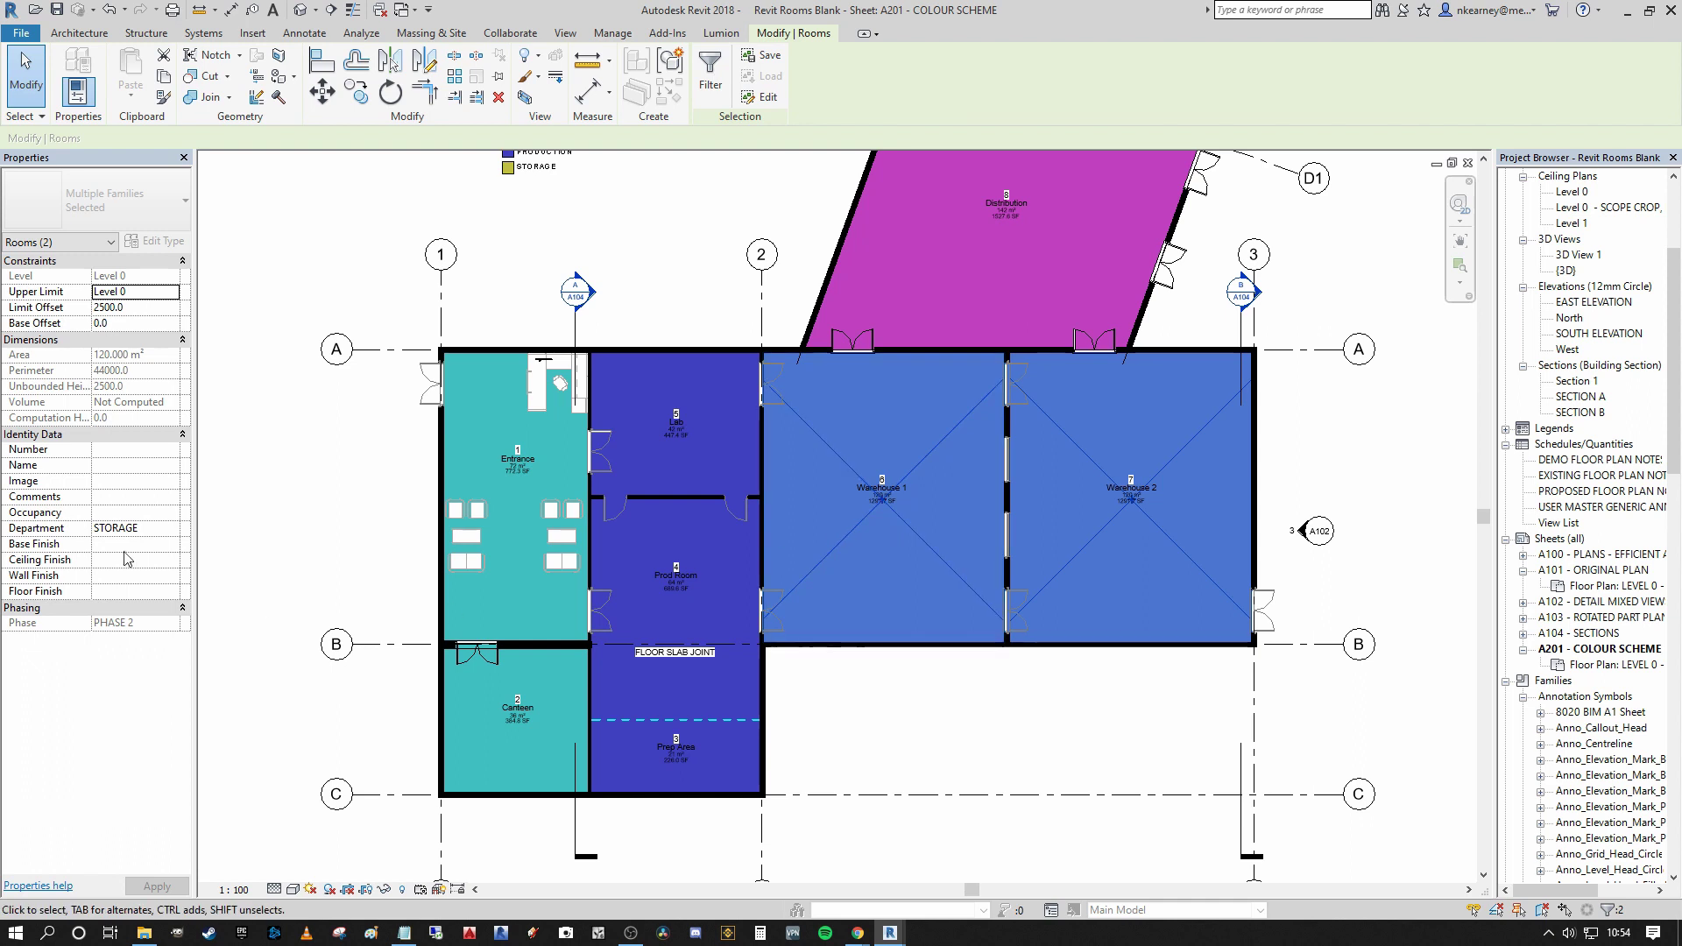
click(934, 716)
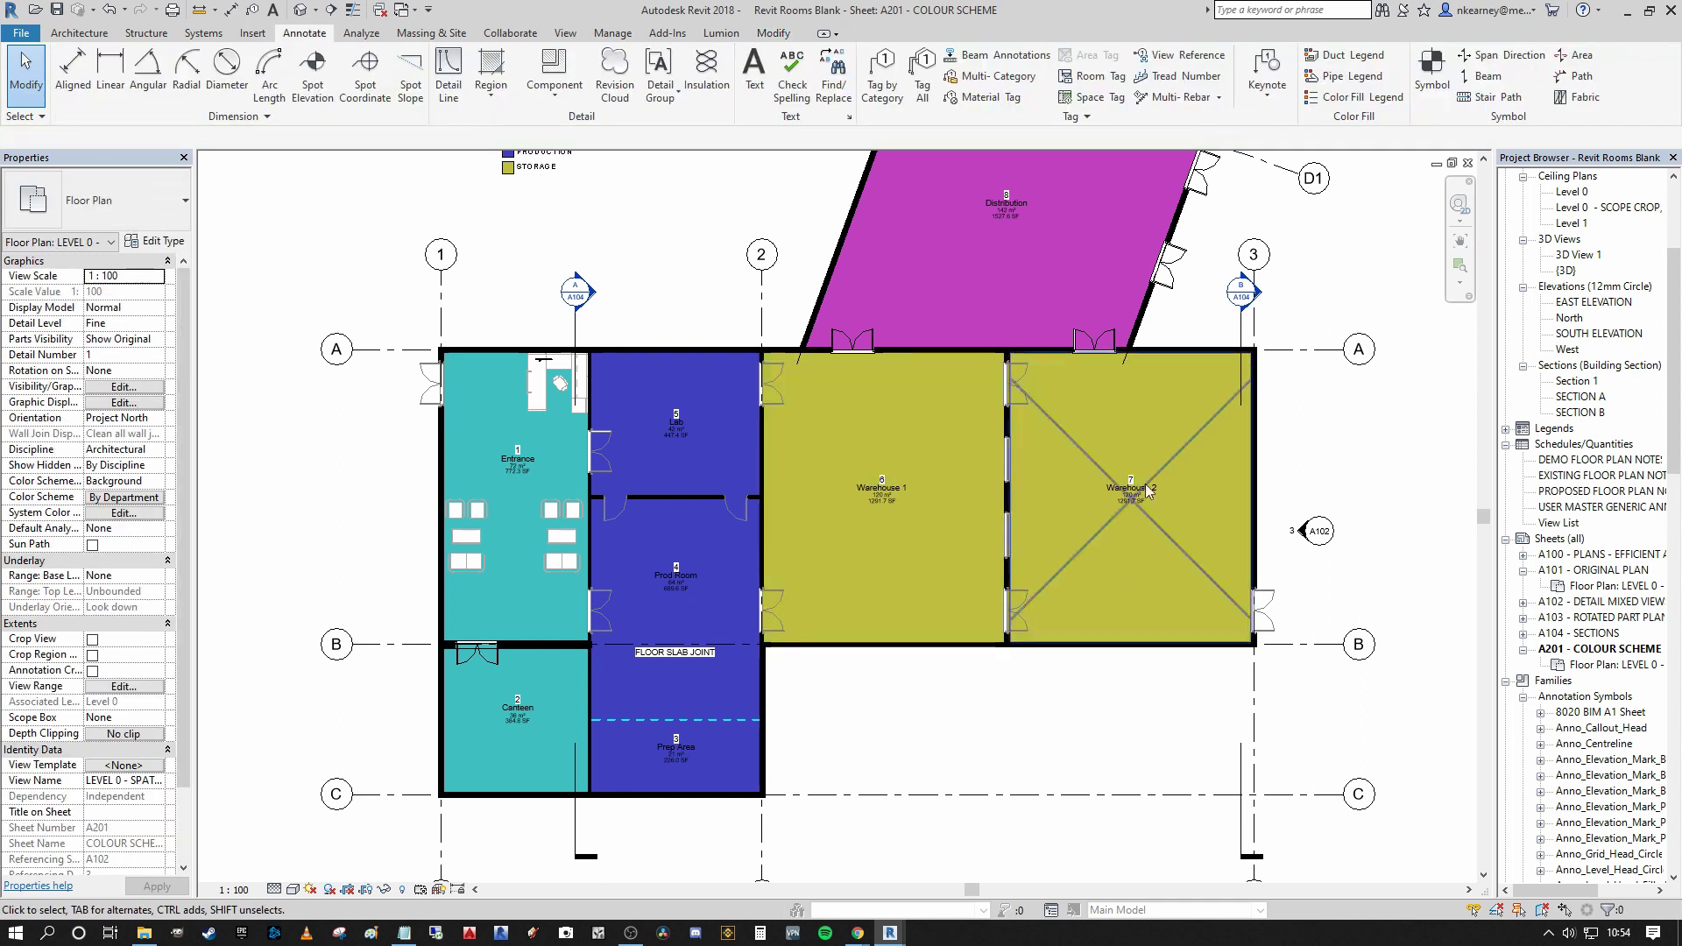
scroll(817, 532, up, 1)
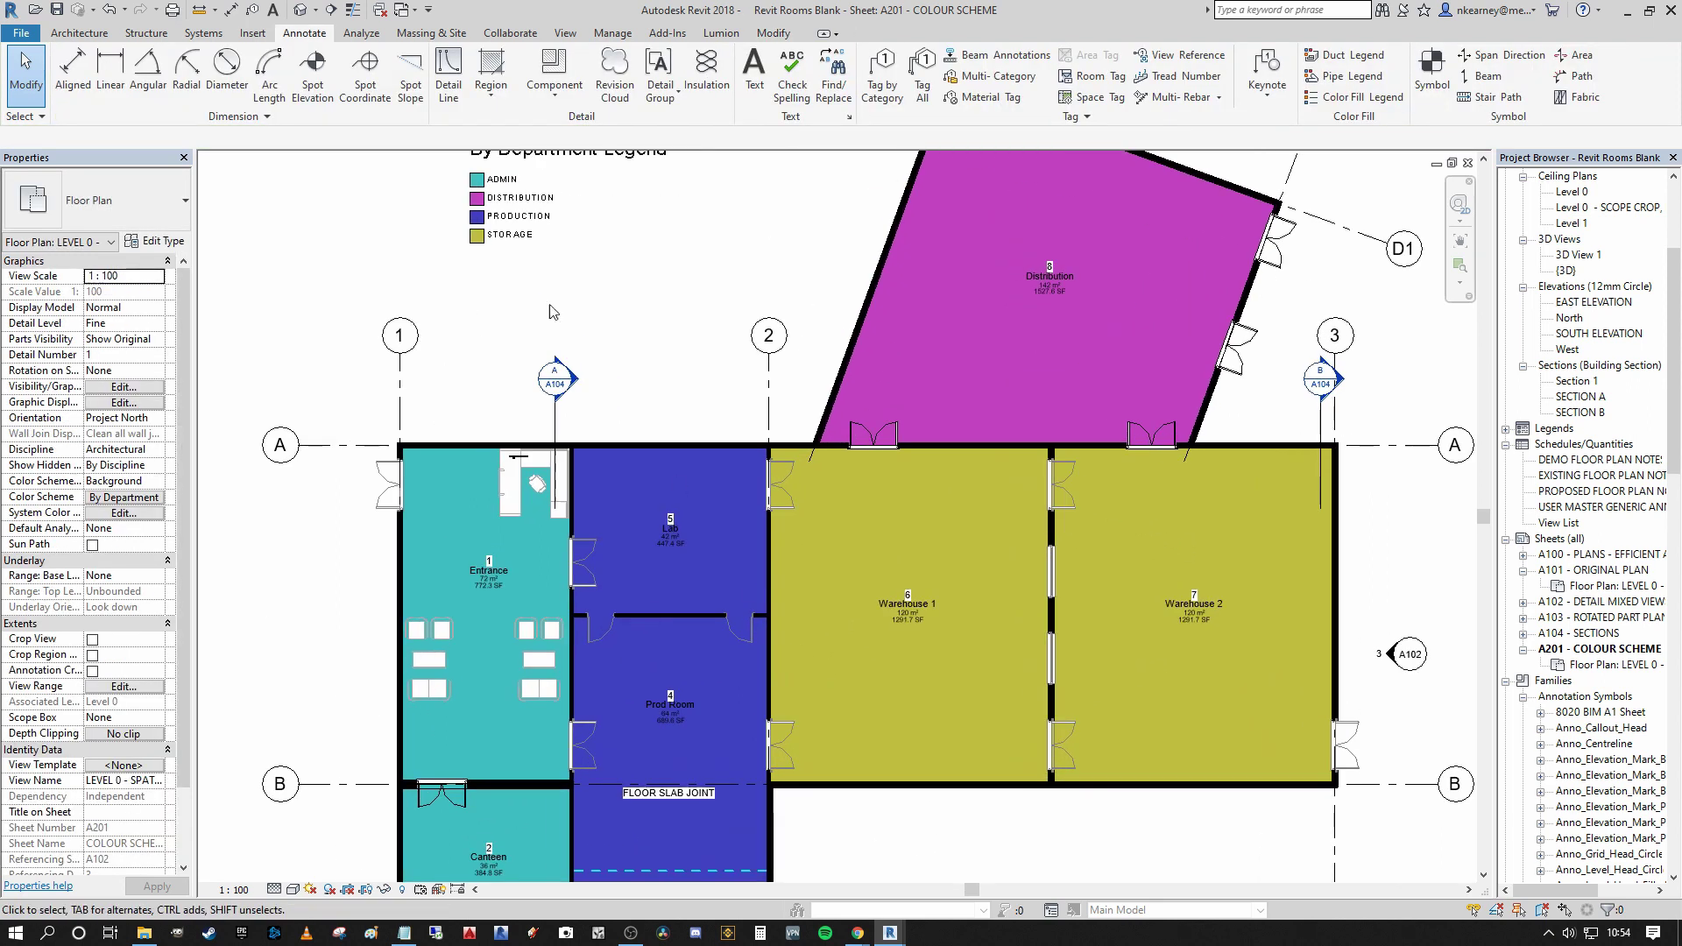
middle_drag(548, 264, 612, 368)
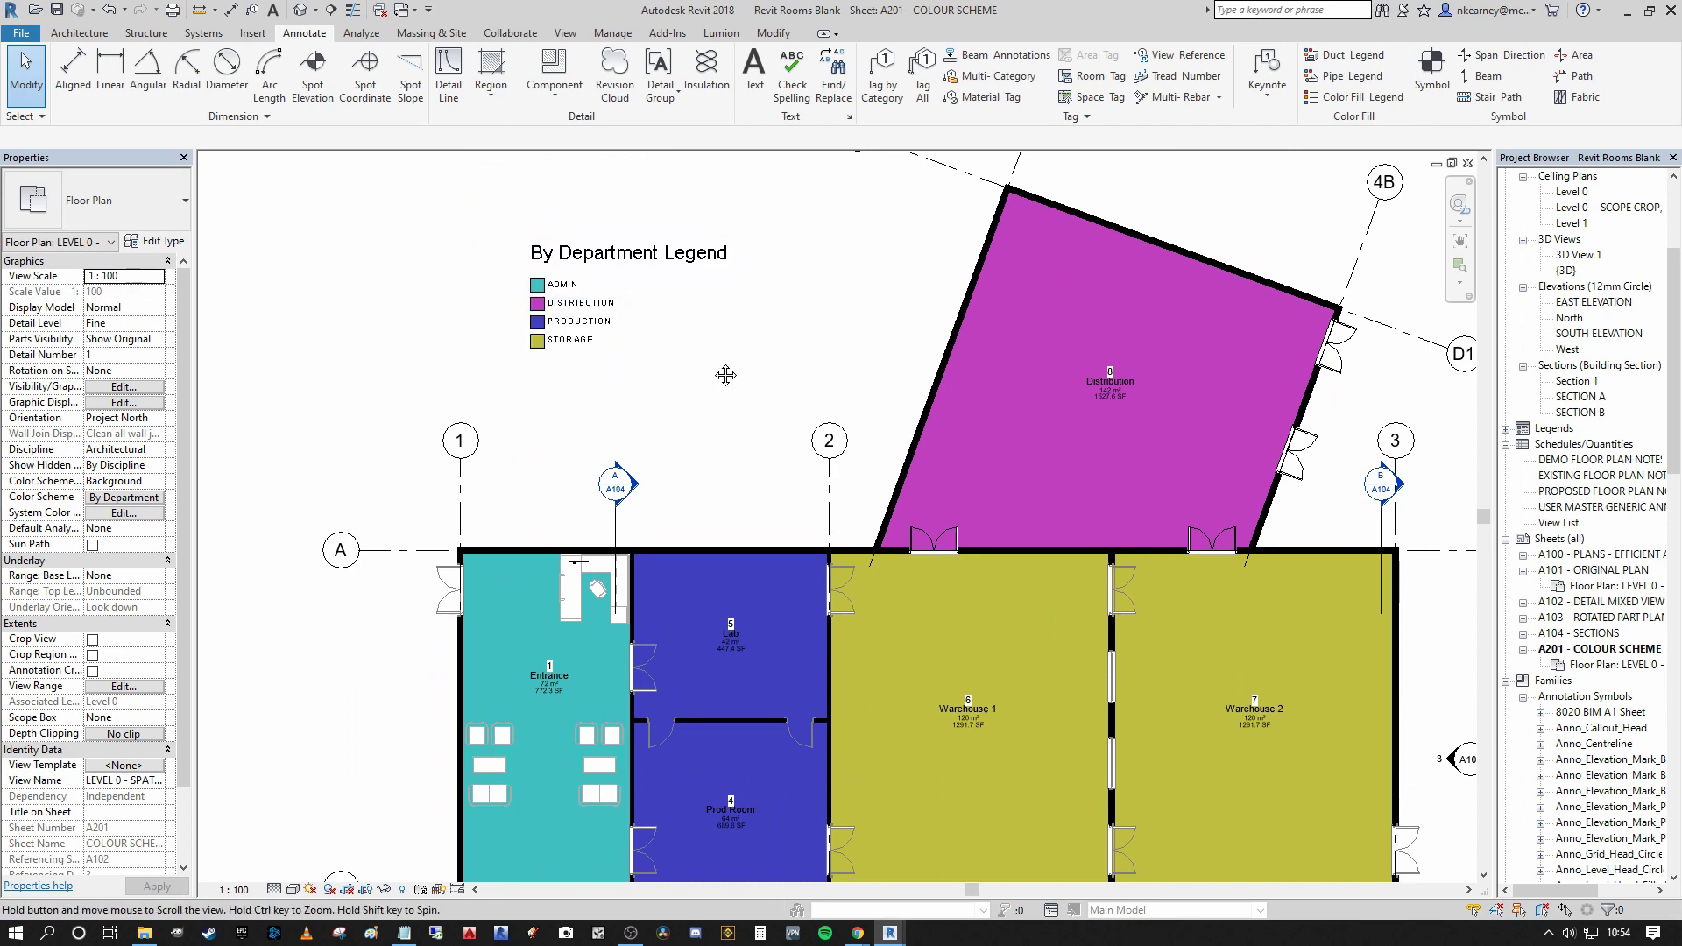
middle_drag(722, 375, 706, 334)
scroll(692, 338, down, 2)
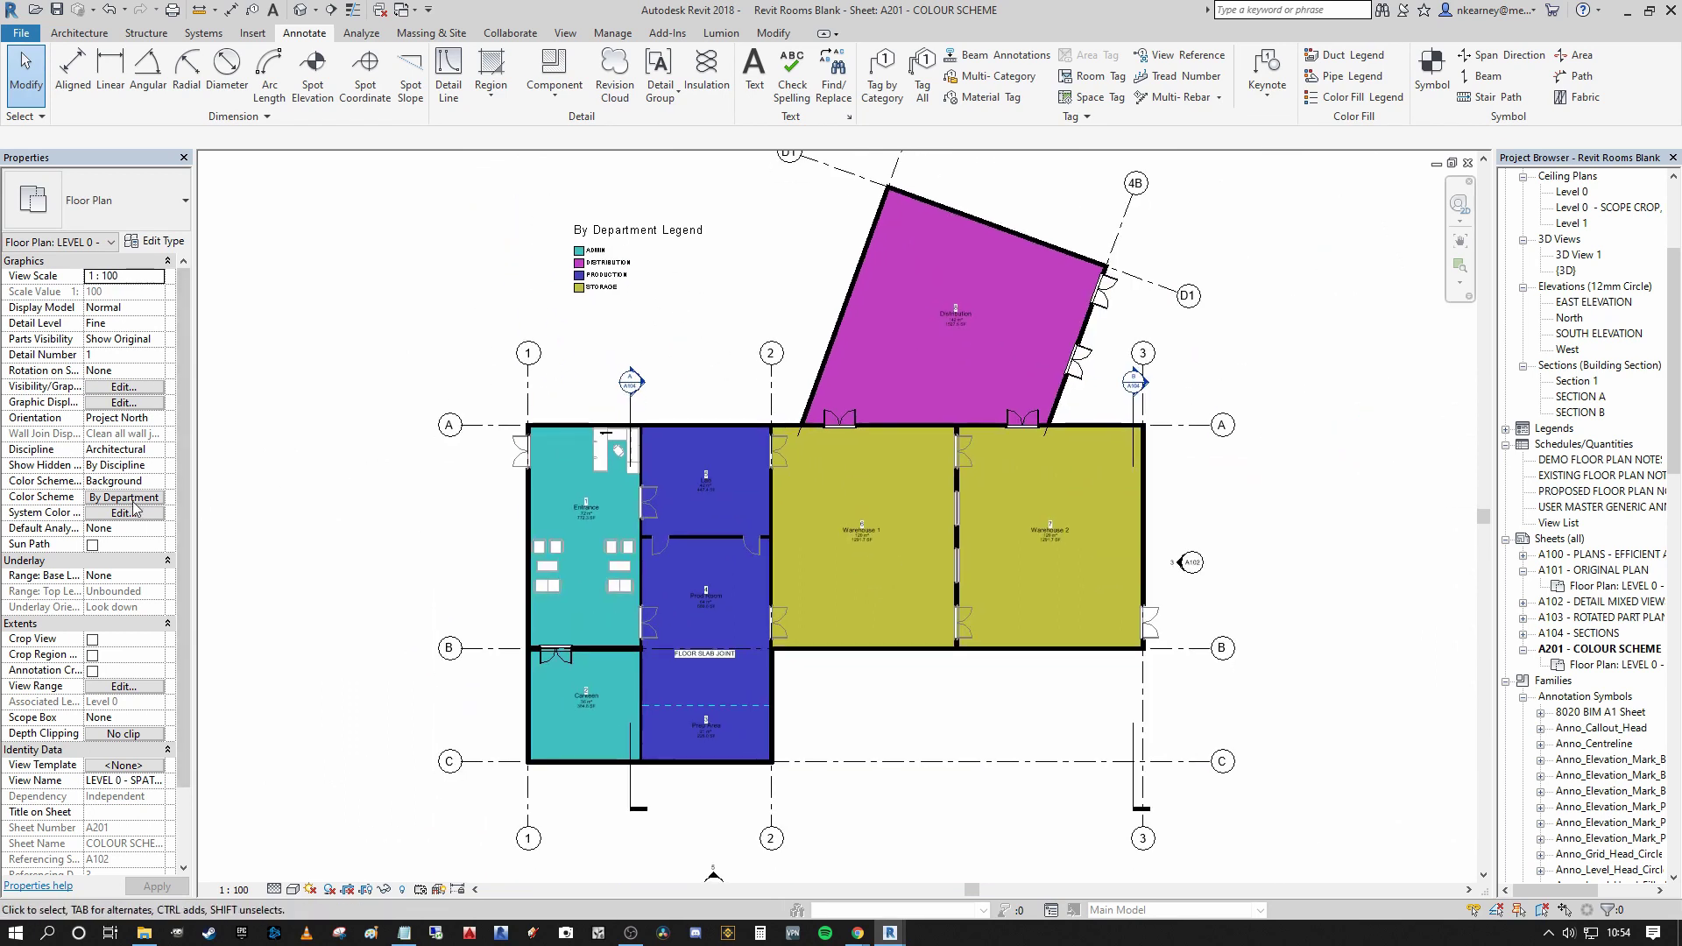
Switch the floor plan's colour scheme back to the custom scheme by room name
click(151, 497)
click(296, 300)
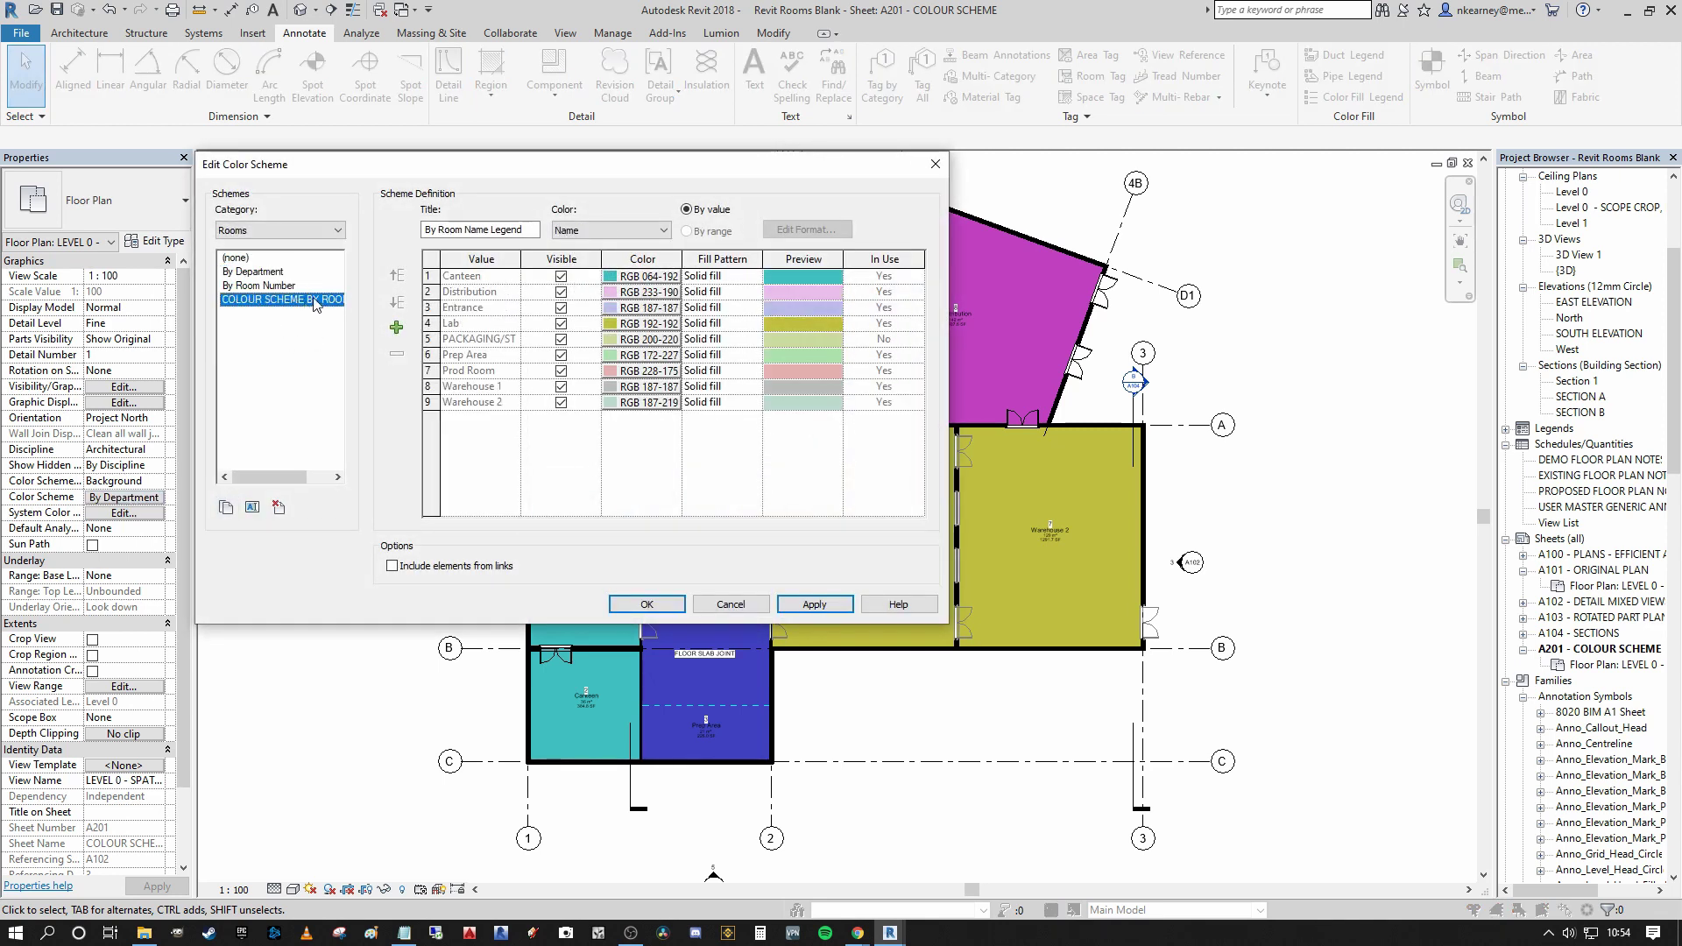
click(646, 605)
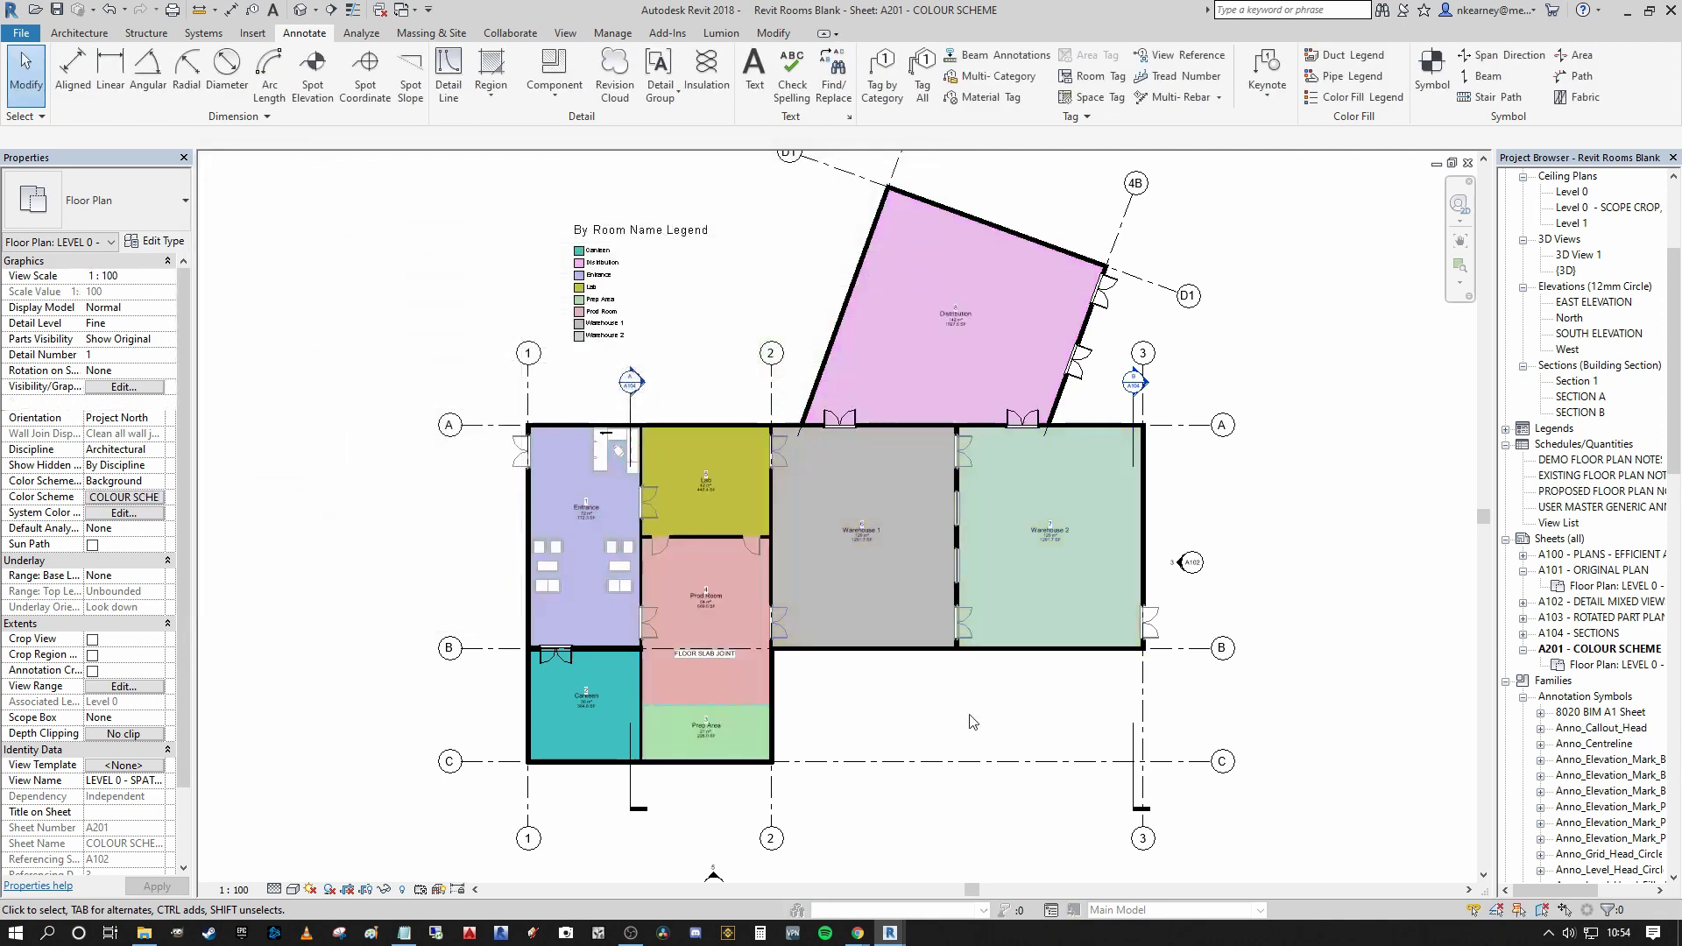
middle_drag(955, 689, 875, 666)
scroll(874, 666, up, 1)
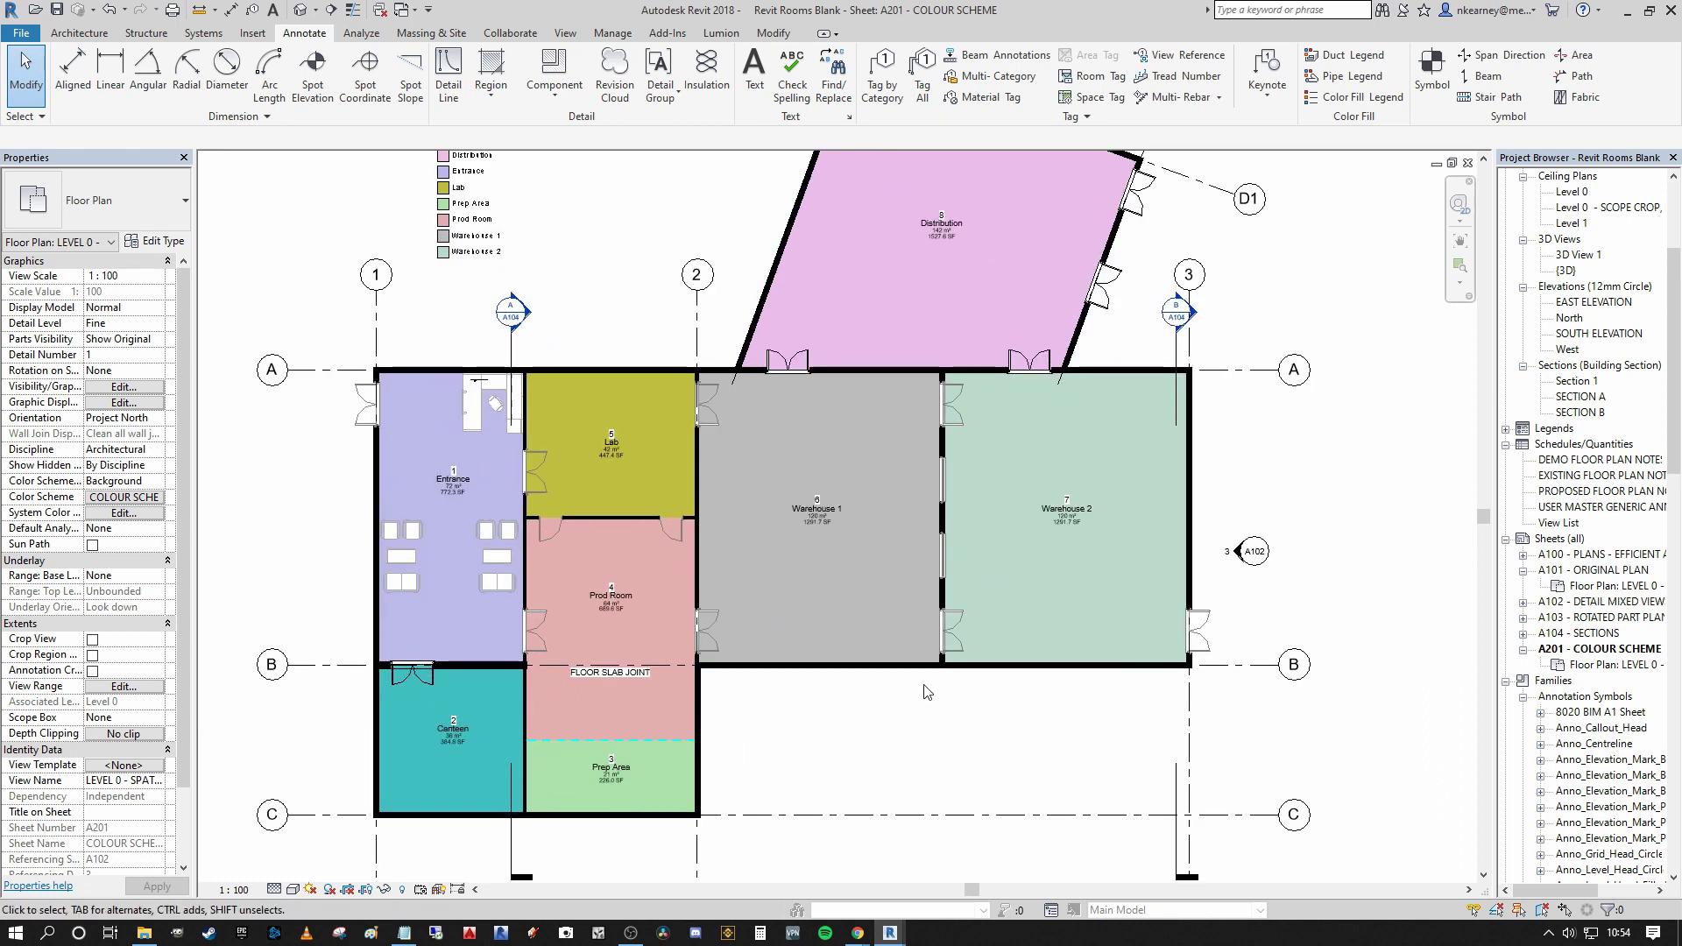
scroll(864, 642, down, 1)
mouse_move(864, 641)
middle_down()
mouse_move(821, 657)
mouse_move(857, 616)
middle_up()
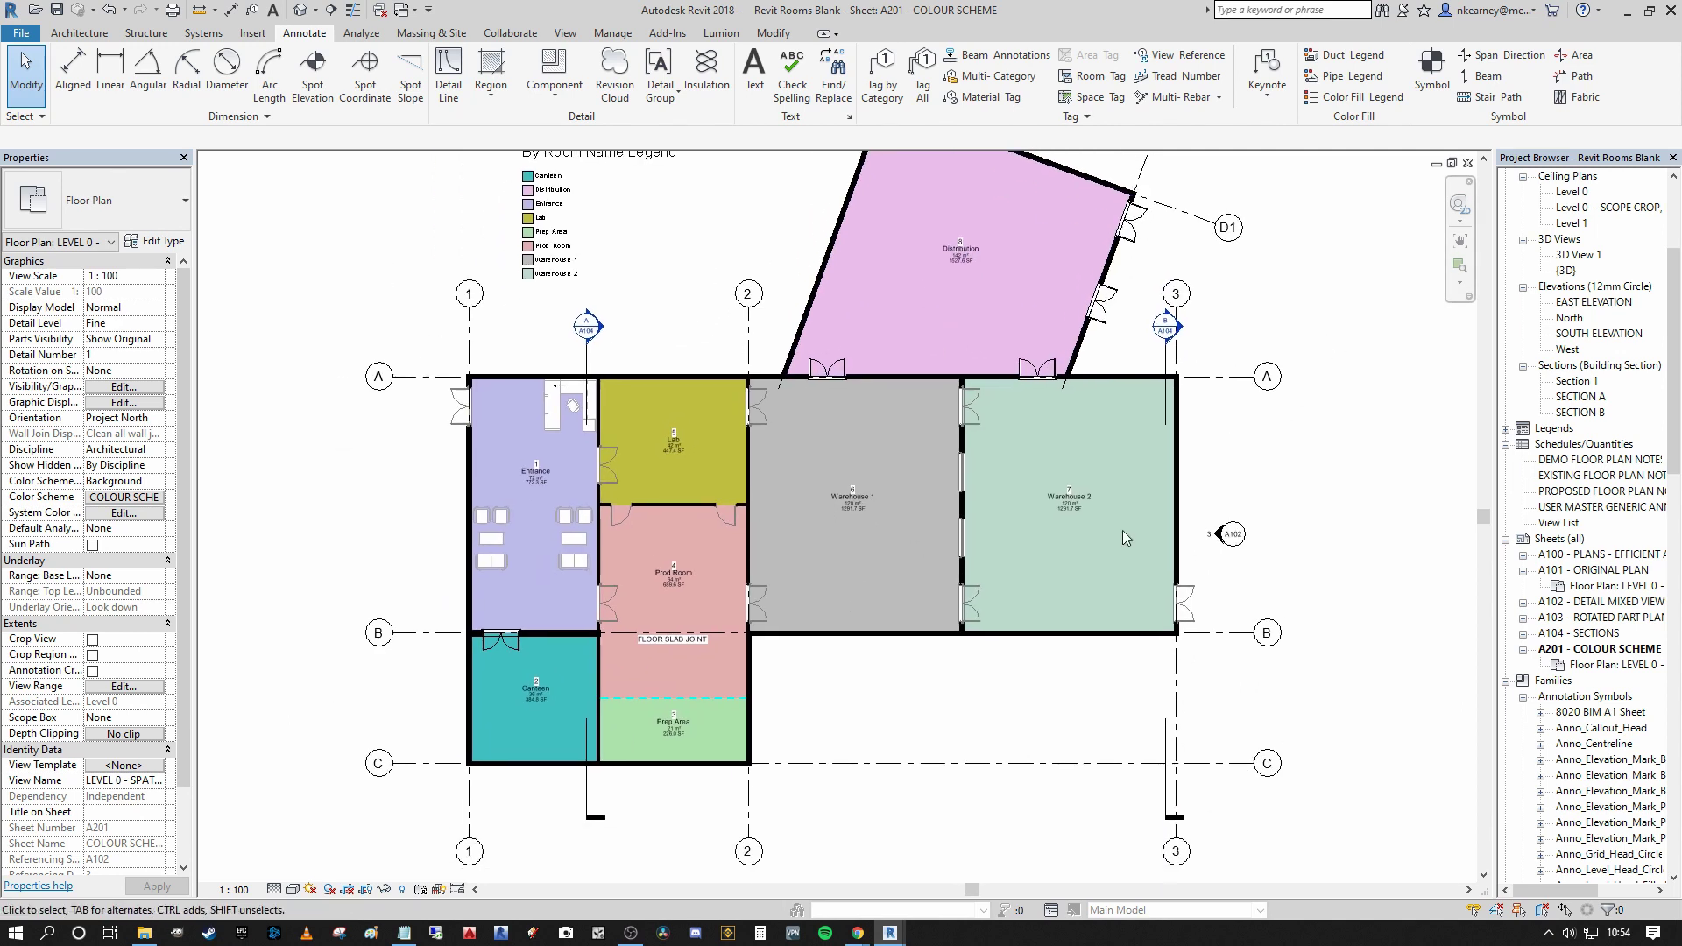
middle_drag(686, 357, 712, 398)
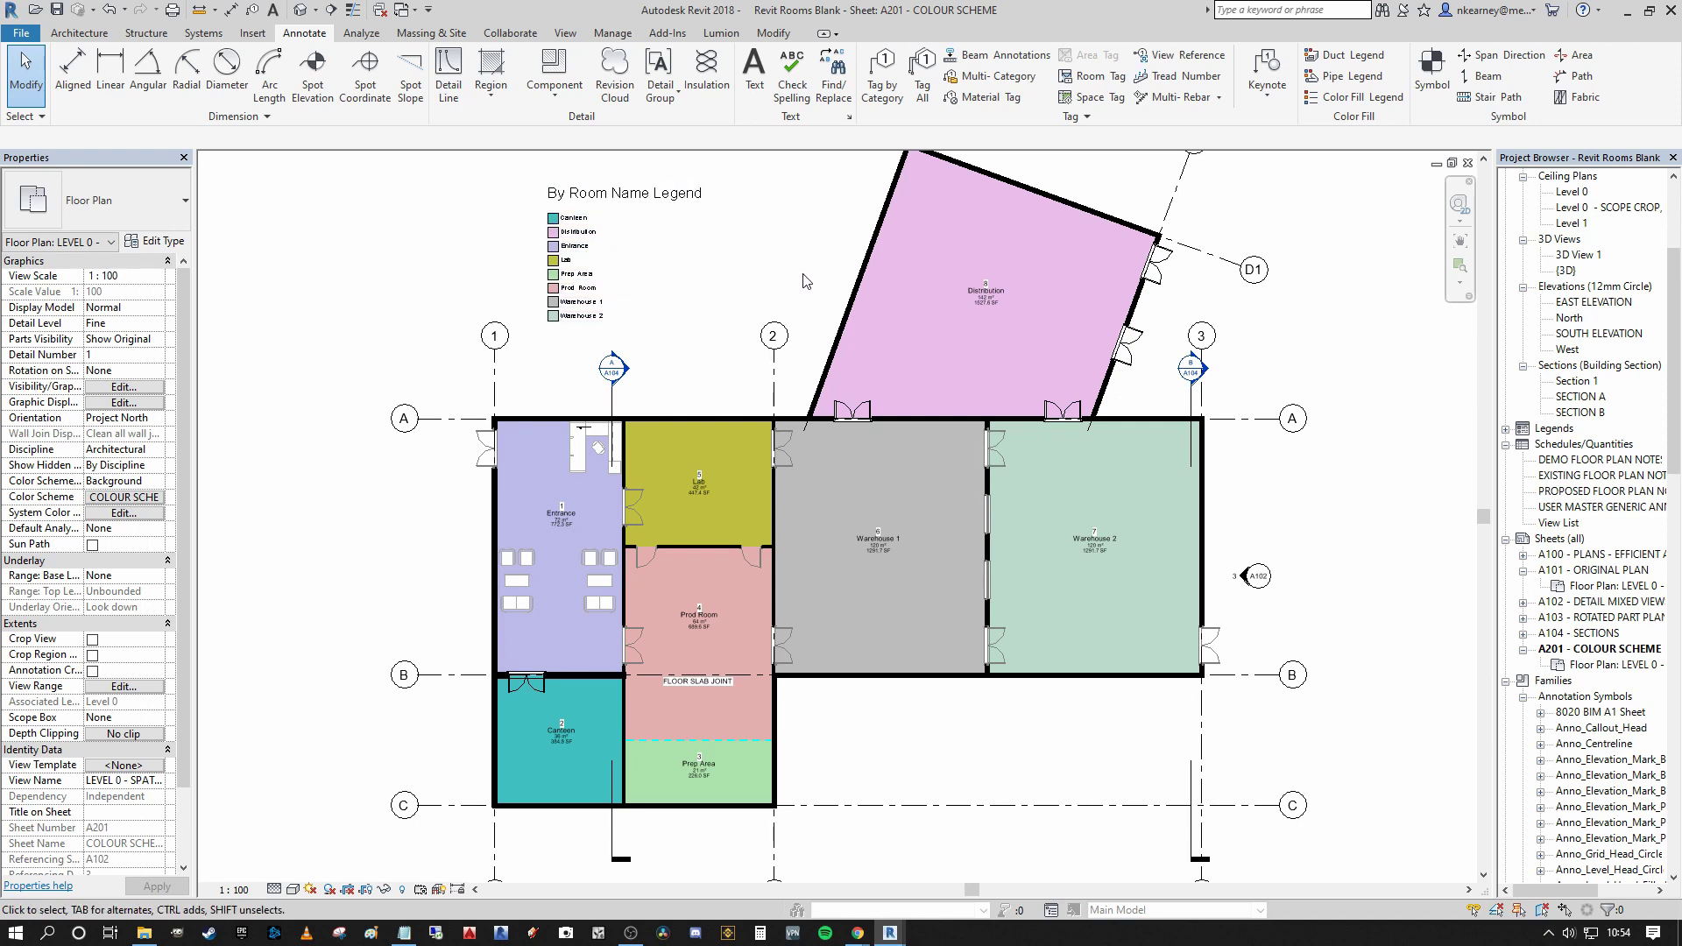
middle_drag(794, 279, 780, 414)
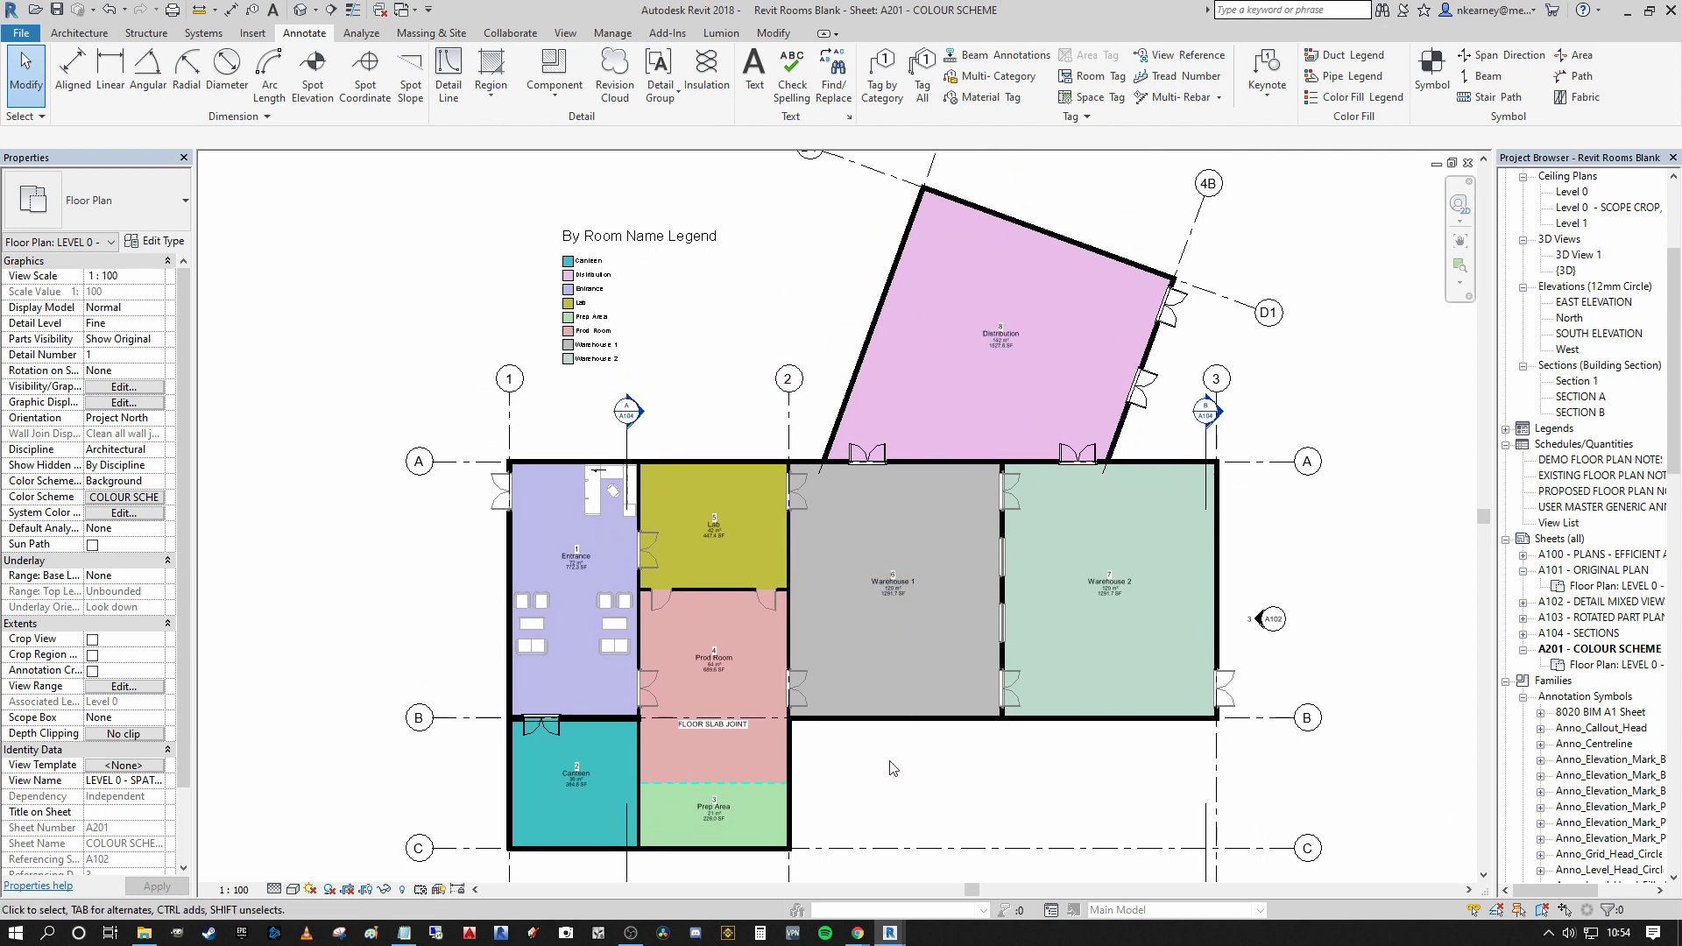
middle_drag(905, 759, 901, 745)
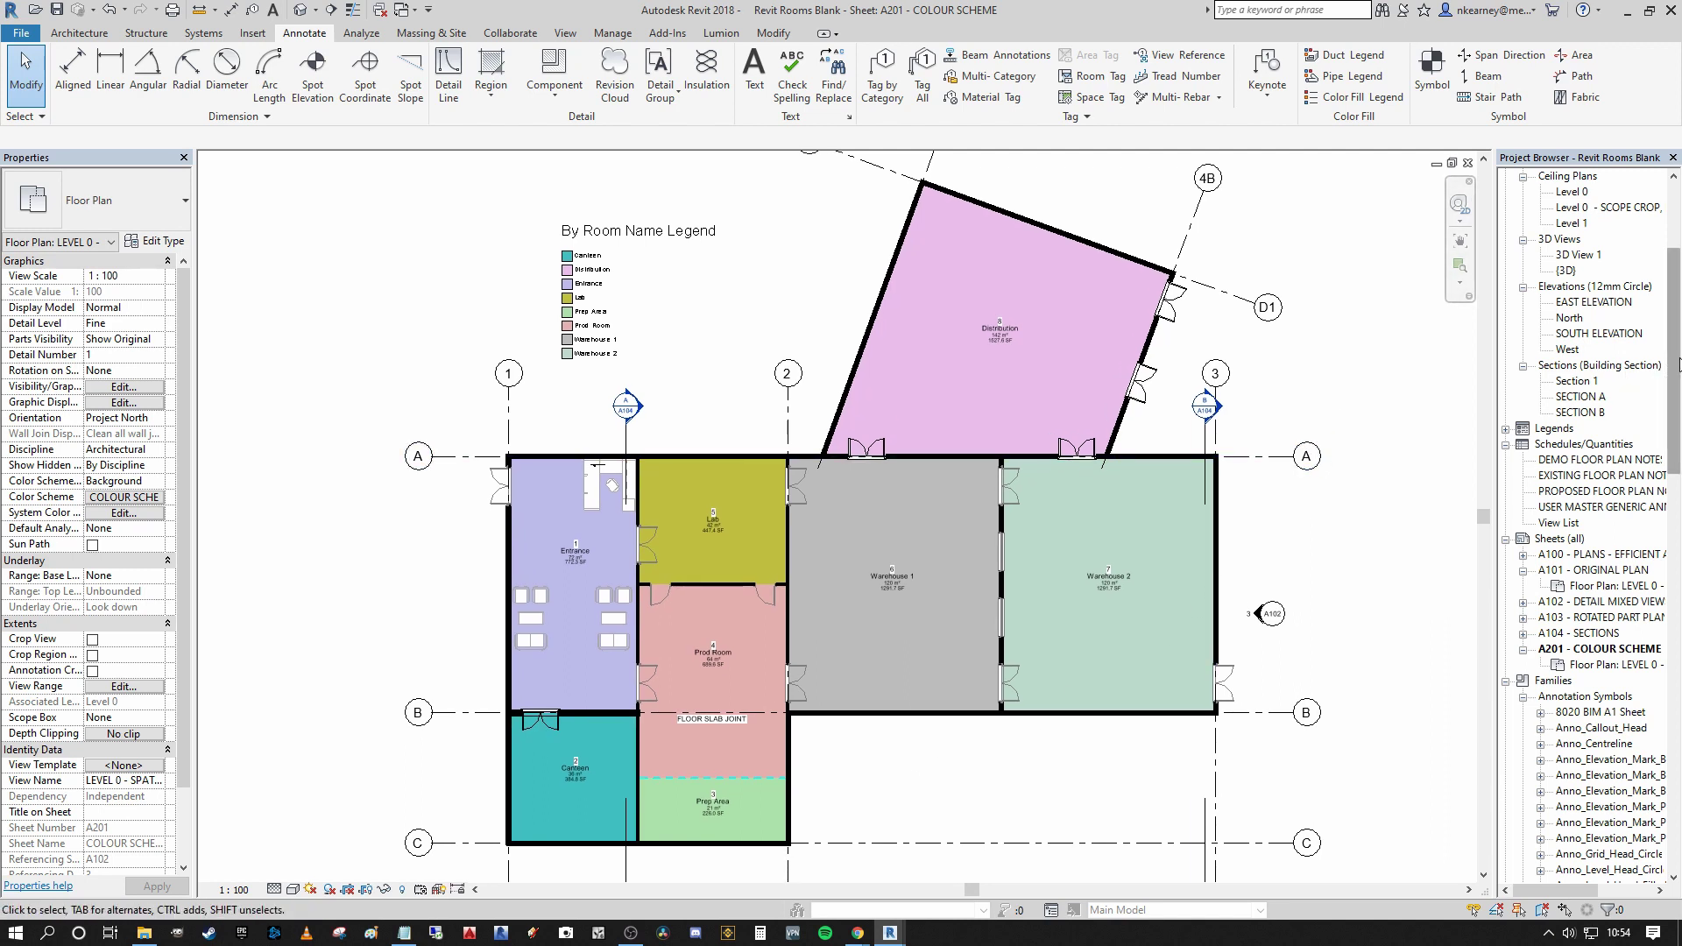
Create a new building component schedule for the Rooms category with the phase set to PHASE 2
scroll(1672, 395, down, 6)
scroll(1526, 408, up, 5)
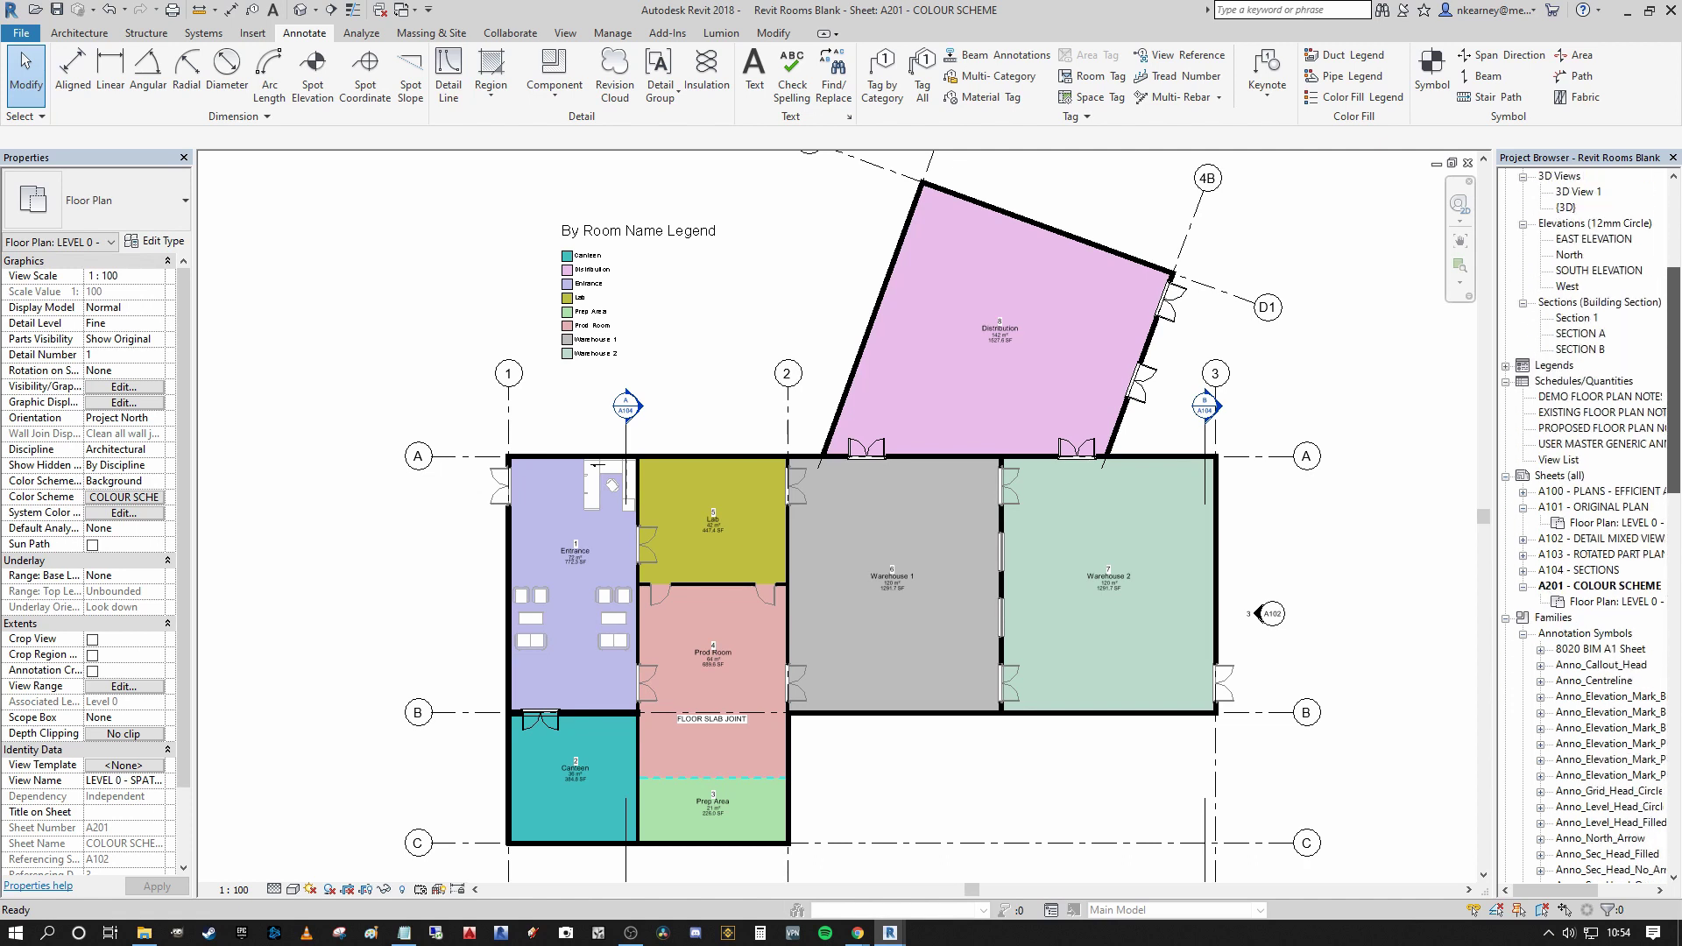
click(1526, 407)
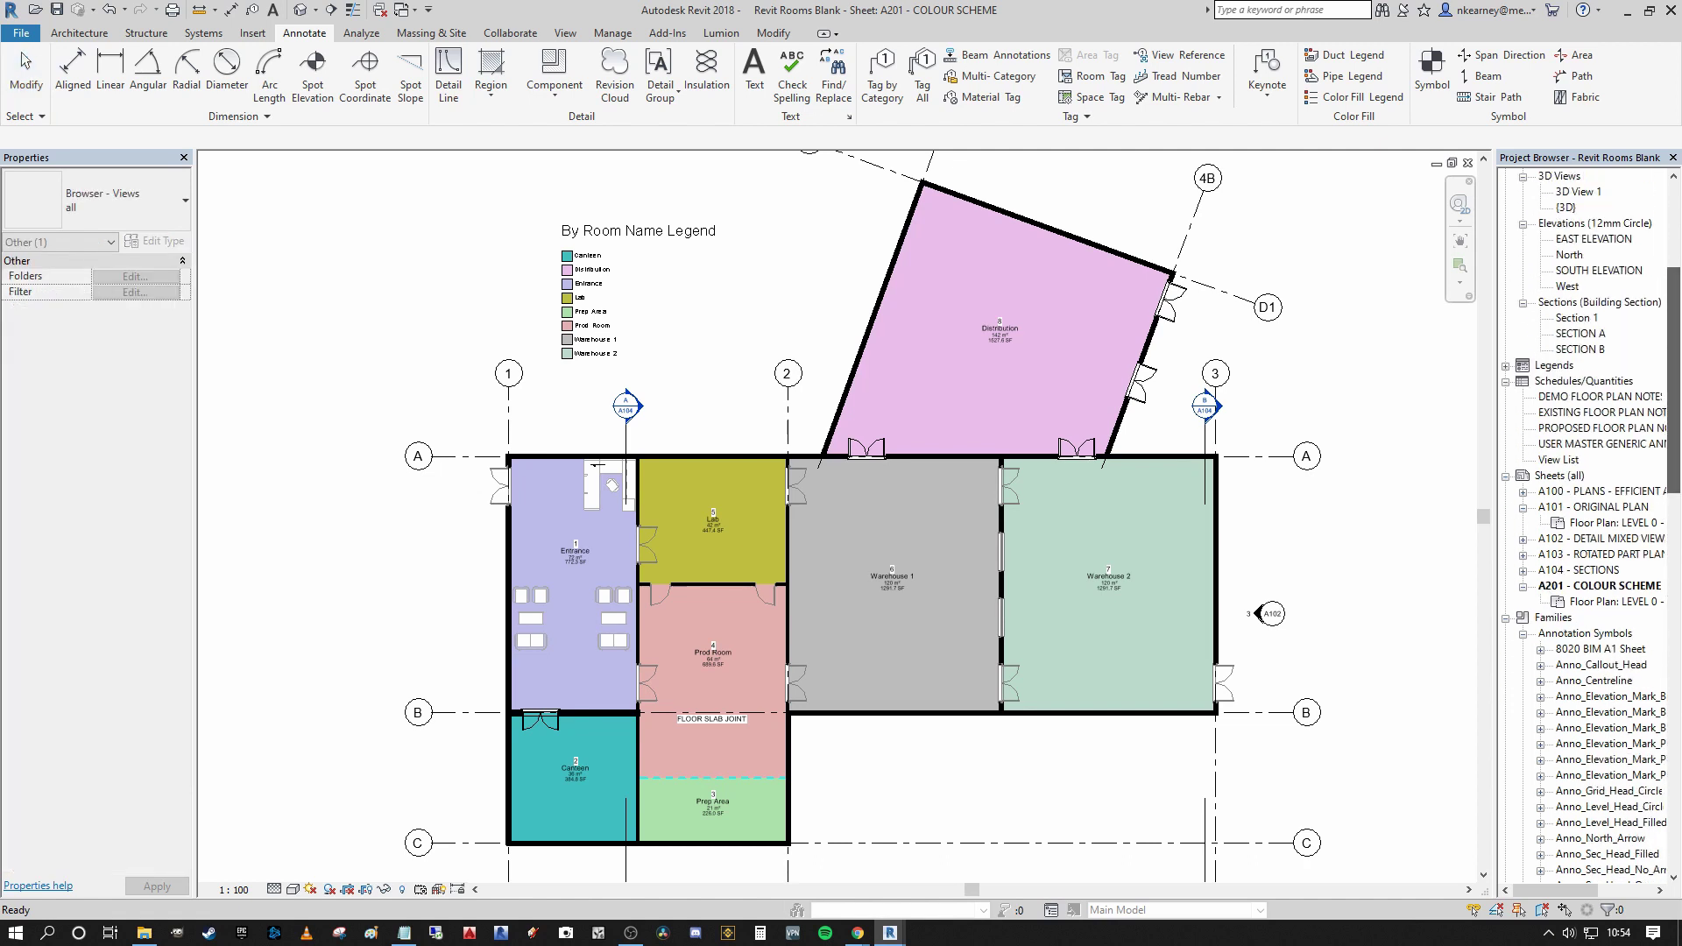
right_click(1566, 388)
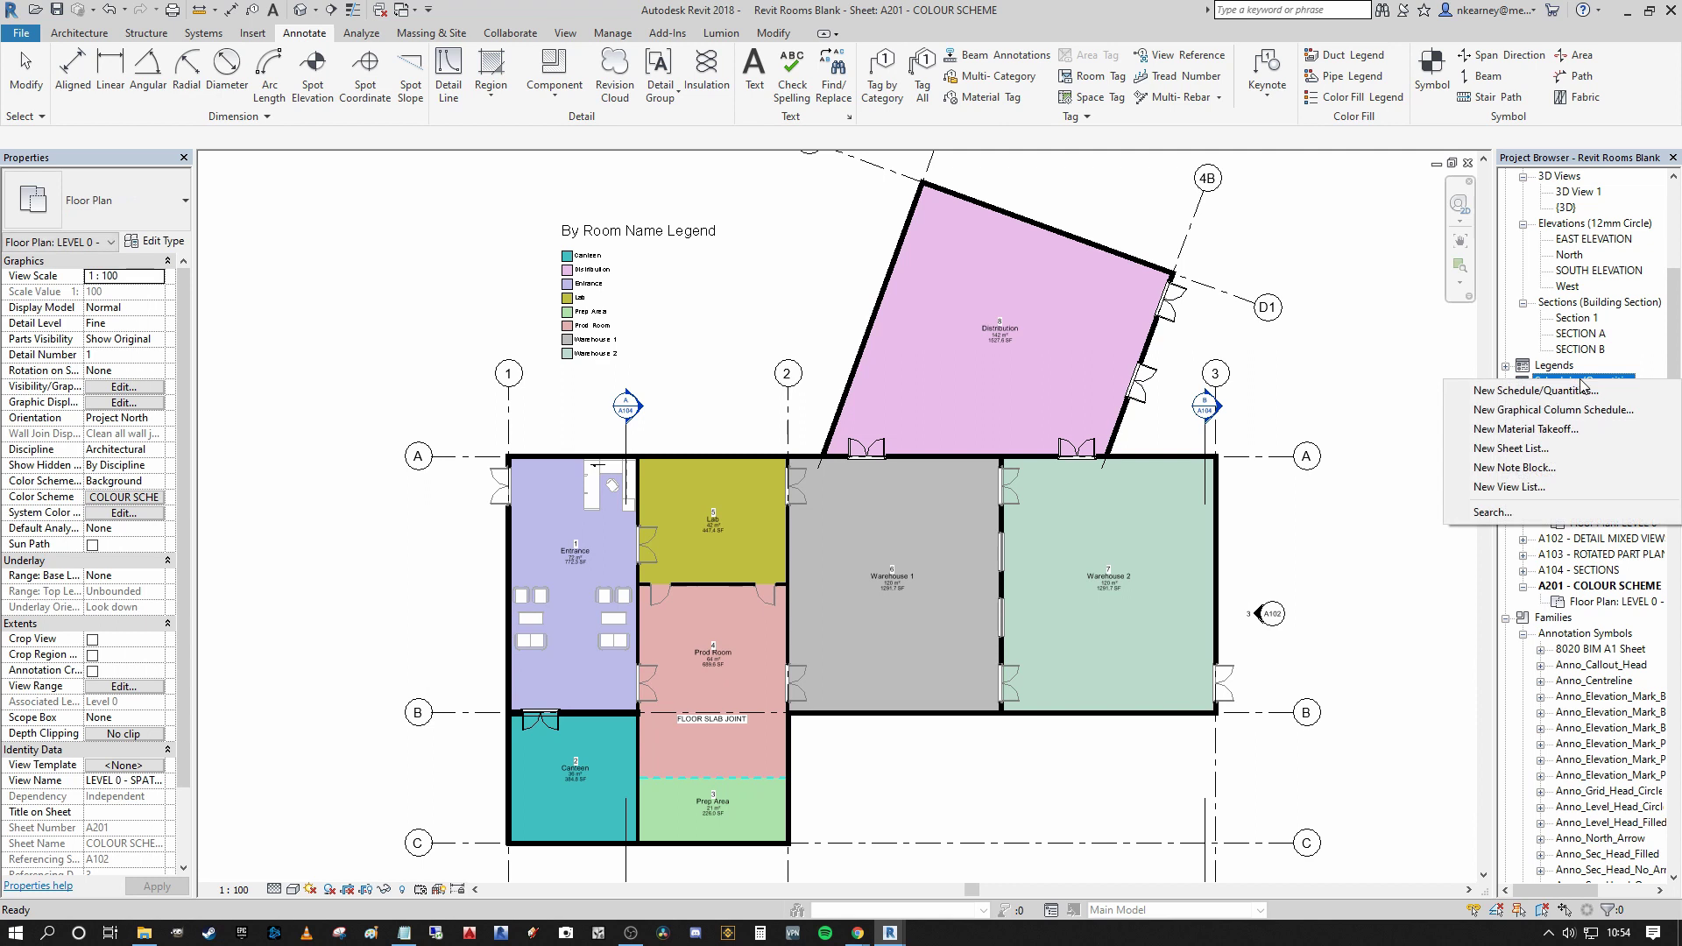
click(1528, 395)
drag(820, 398, 820, 498)
click(725, 515)
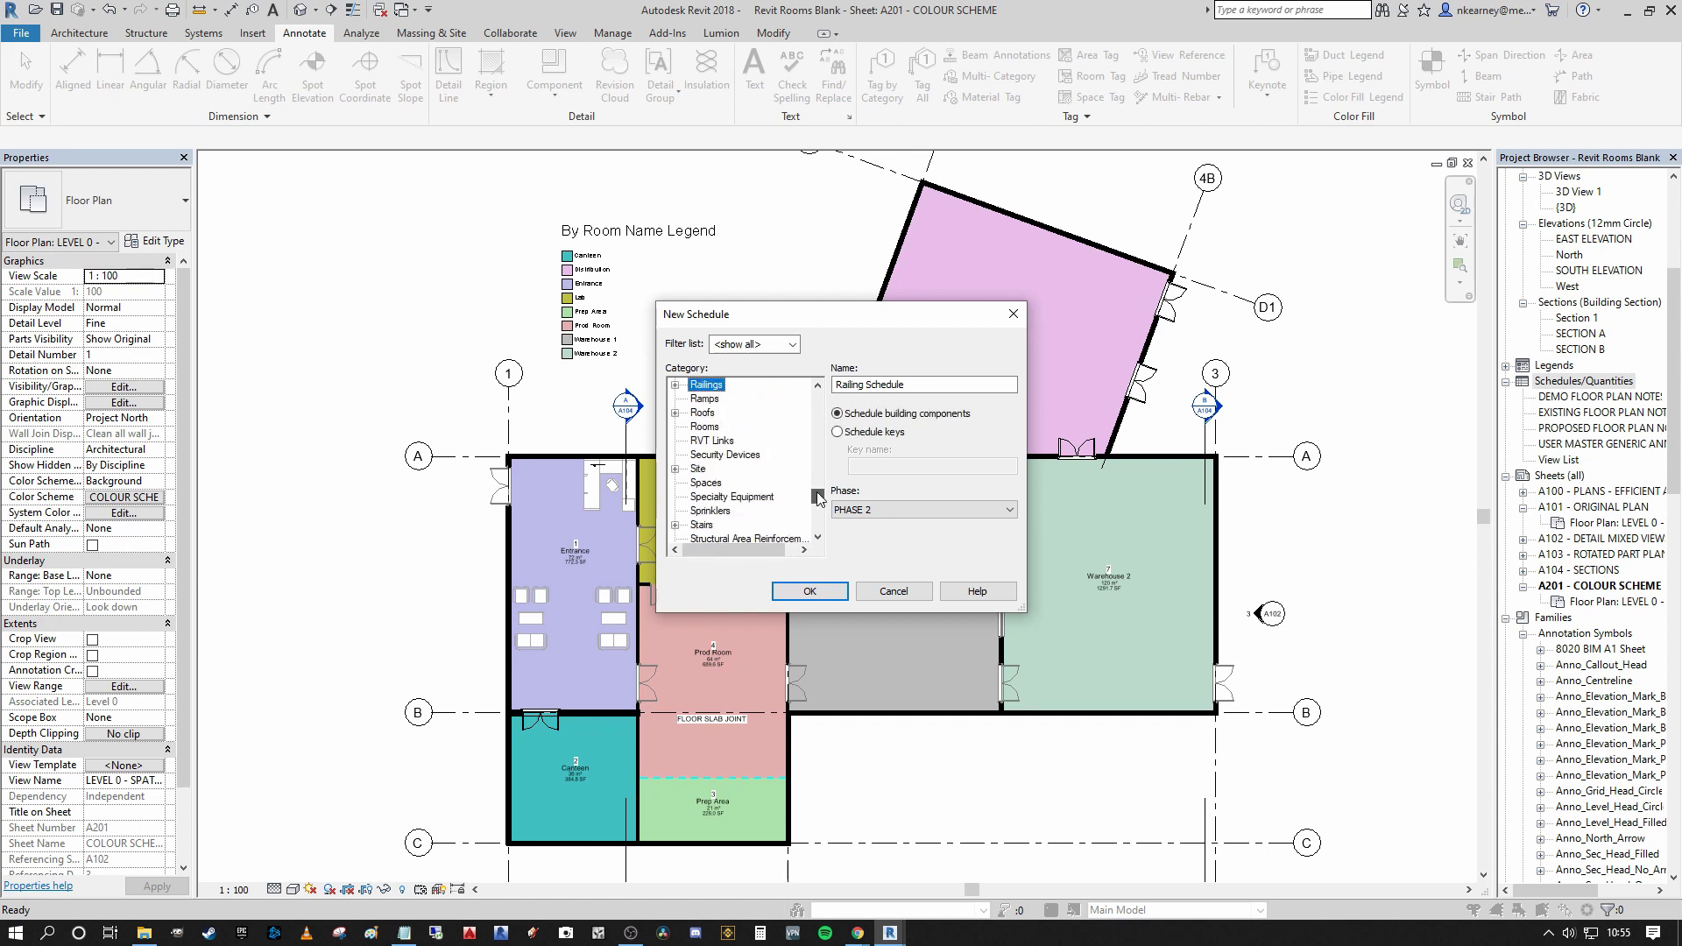
click(705, 428)
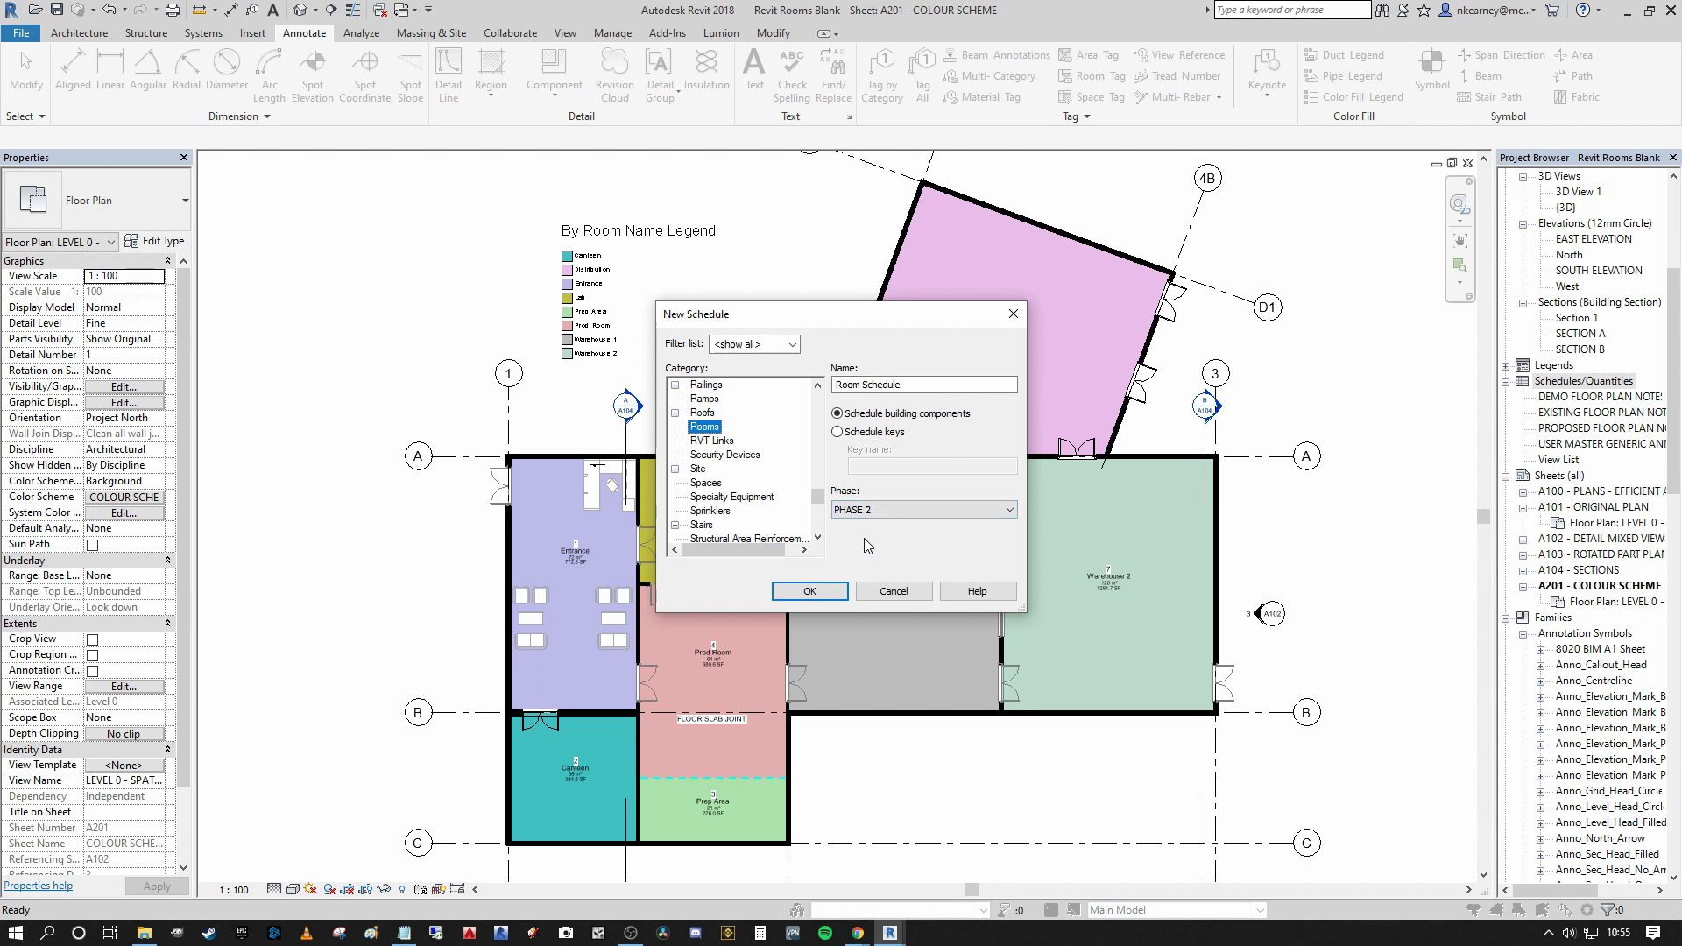
click(931, 510)
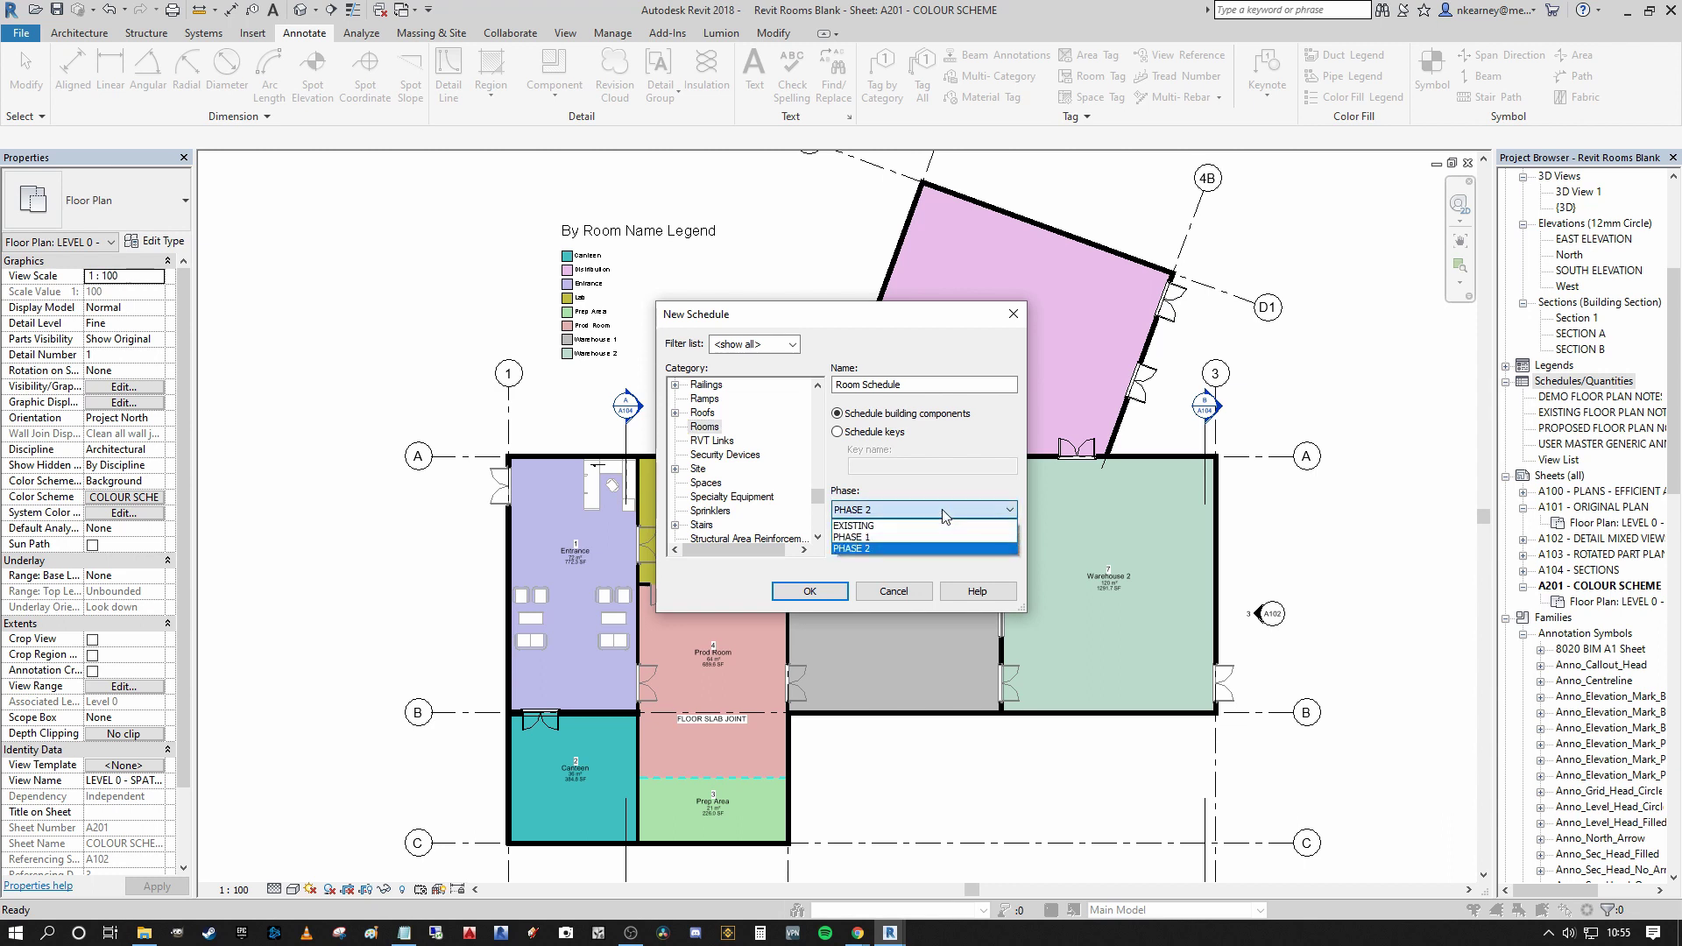
click(872, 547)
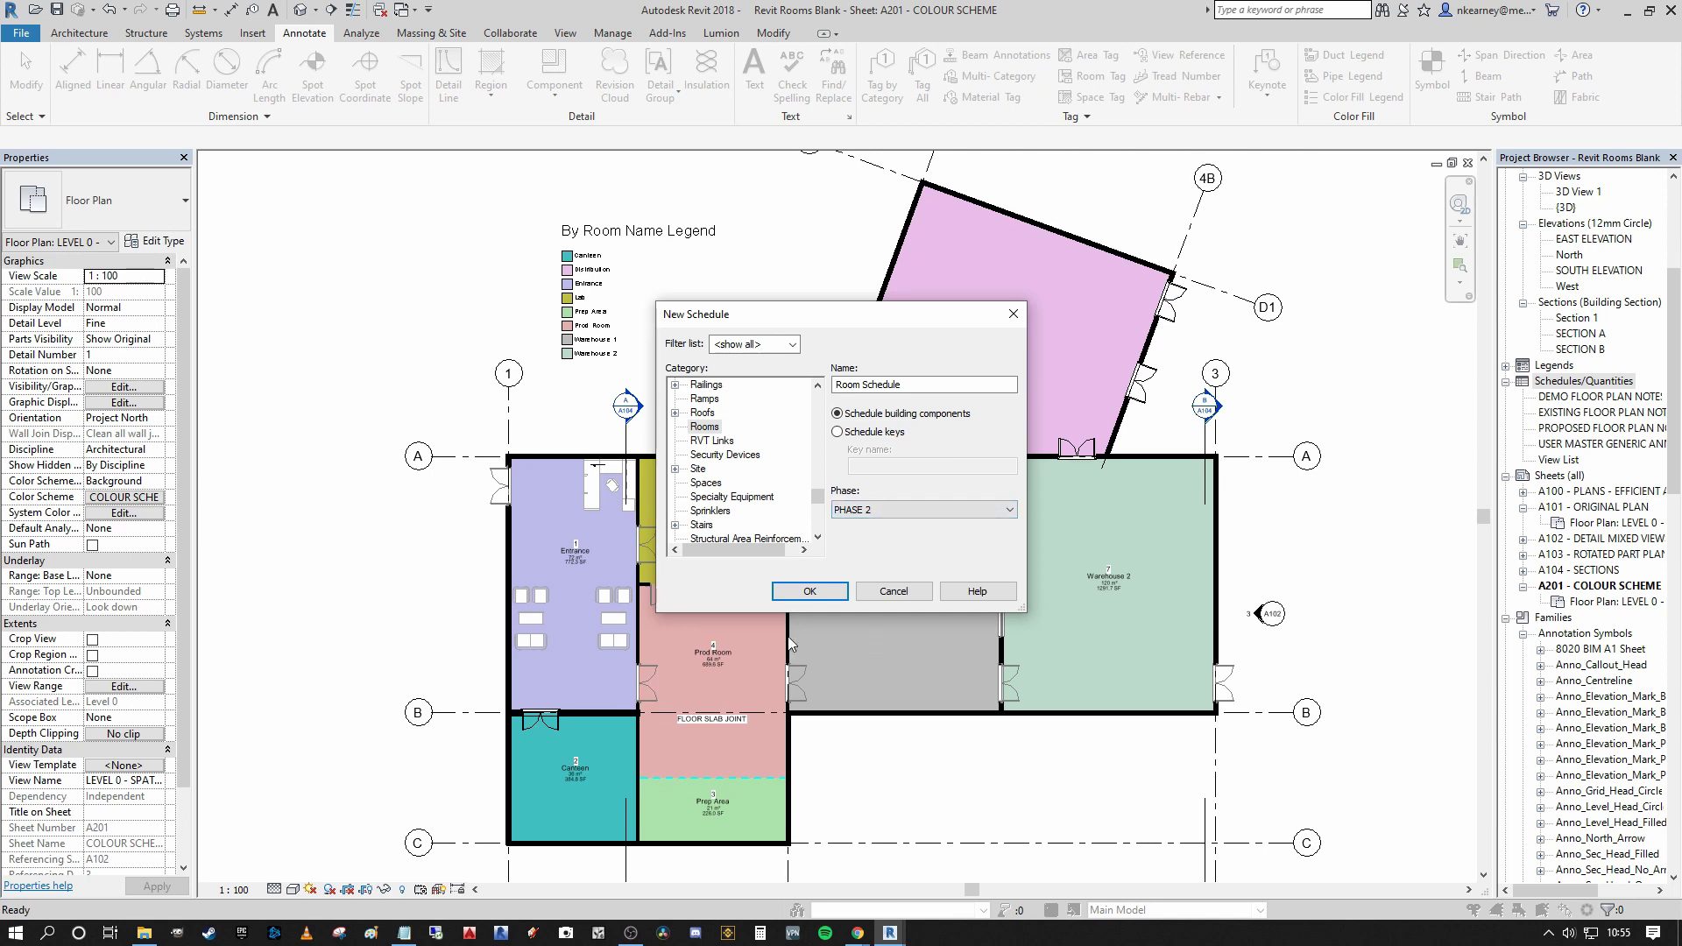
click(813, 595)
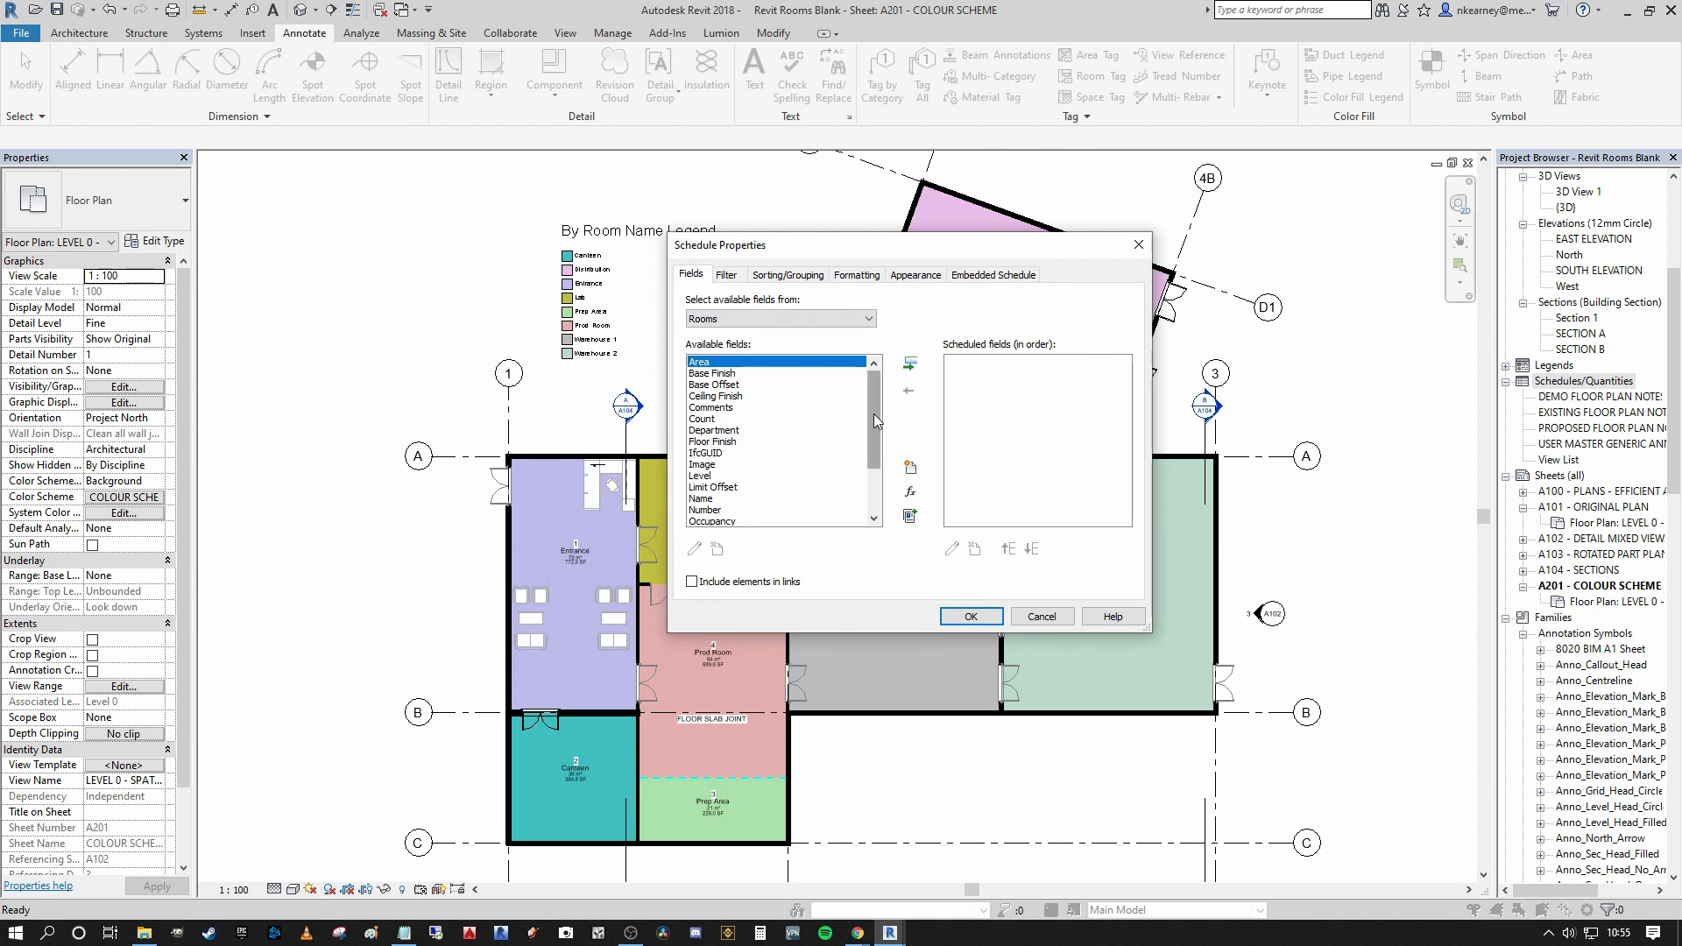
Add the Number and Name fields to the room schedule, in that order, and generate it
scroll(874, 414, down, 1)
click(705, 487)
click(911, 366)
click(705, 476)
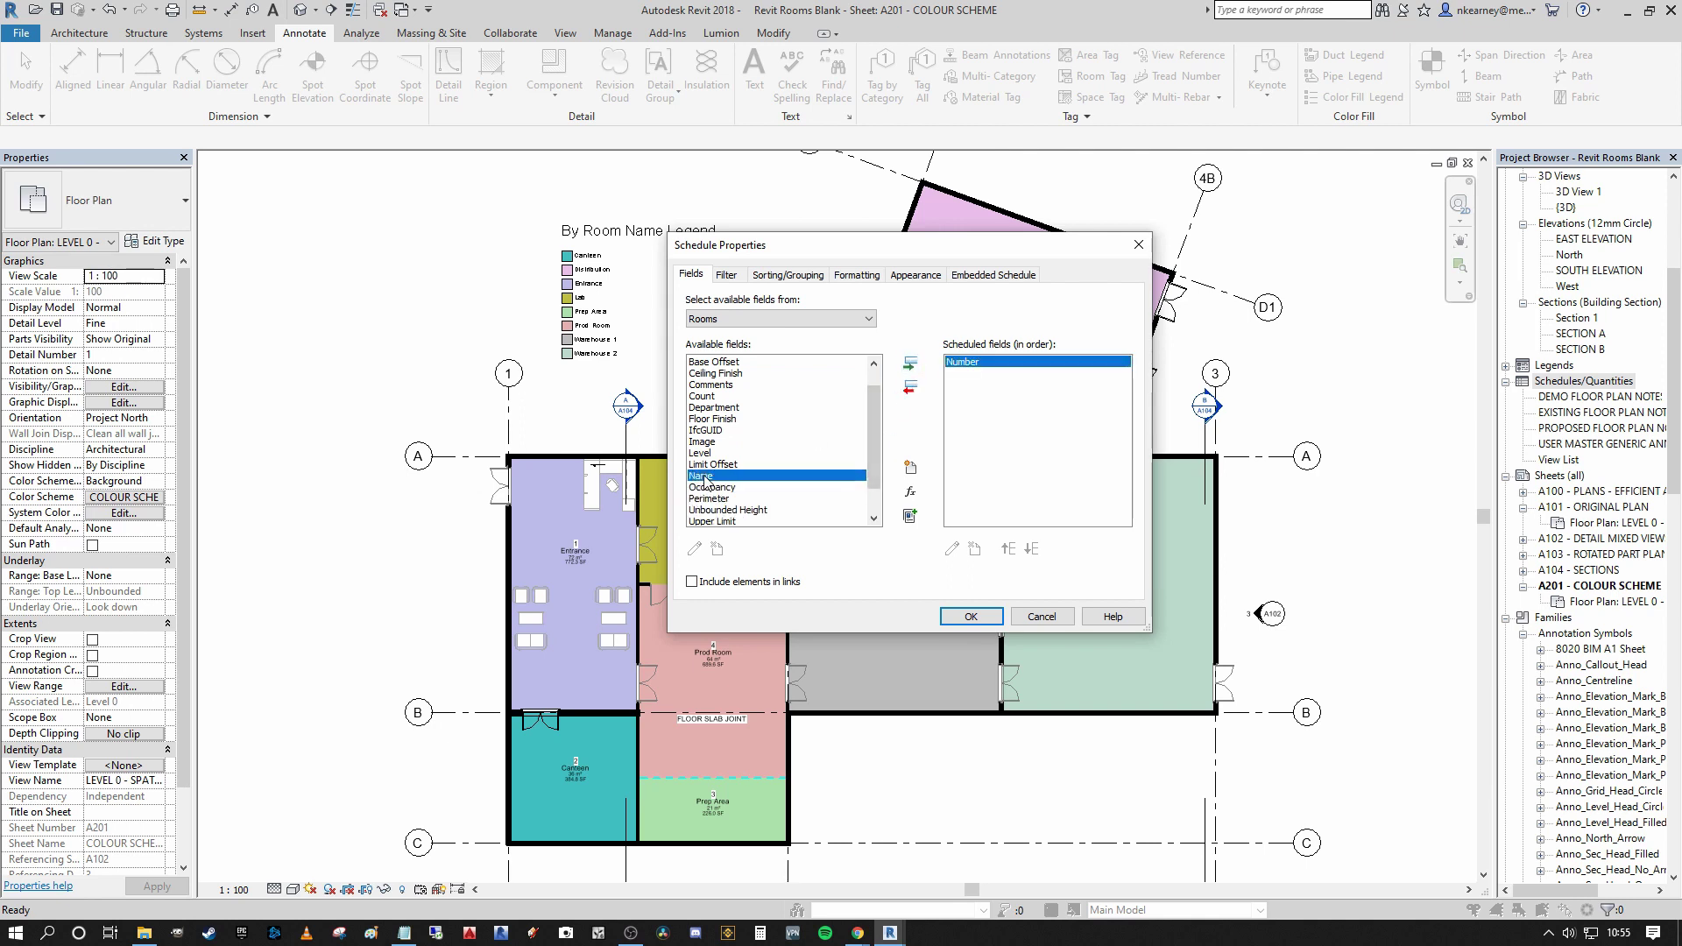
click(911, 364)
scroll(873, 405, up, 2)
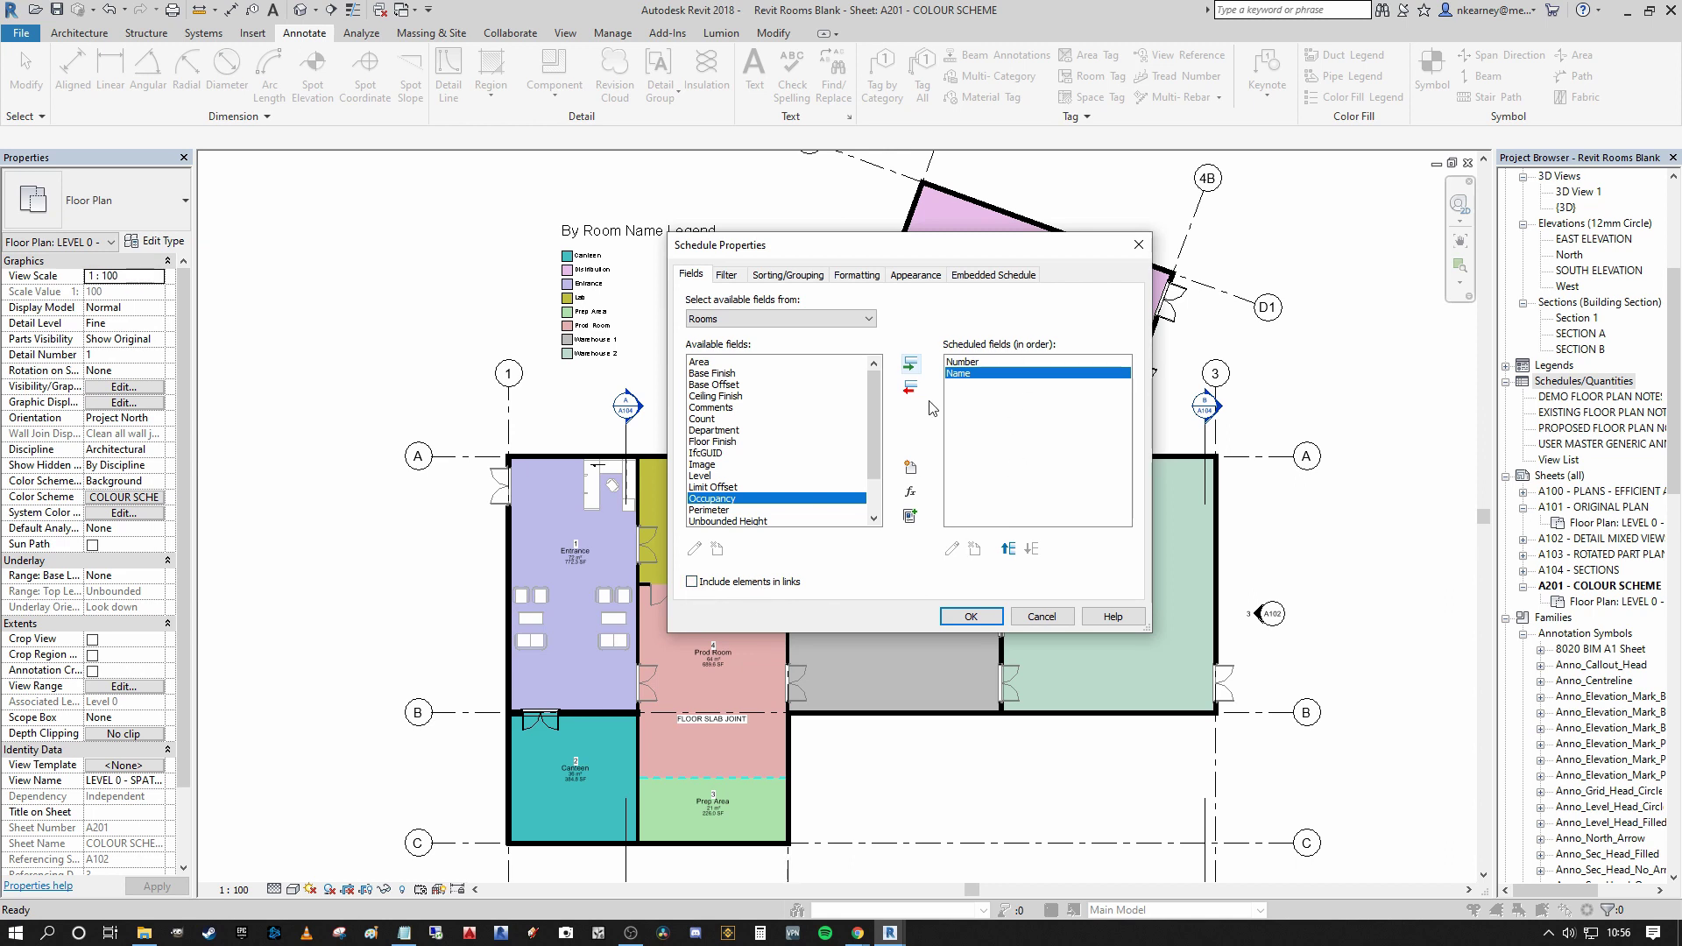
click(971, 617)
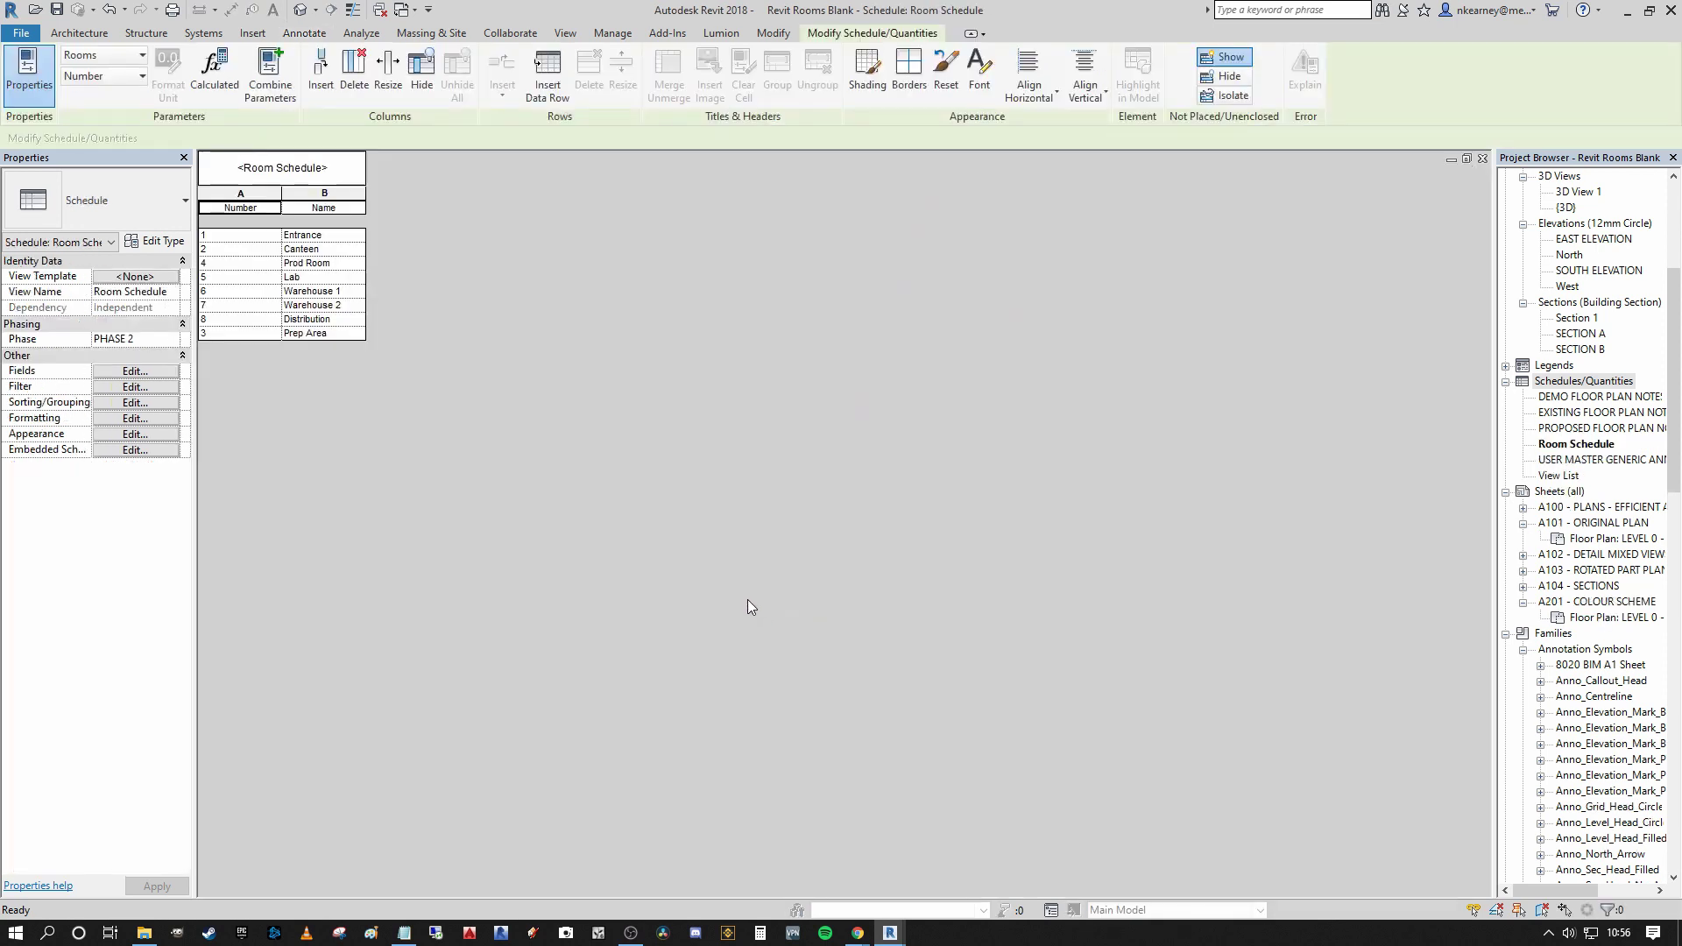
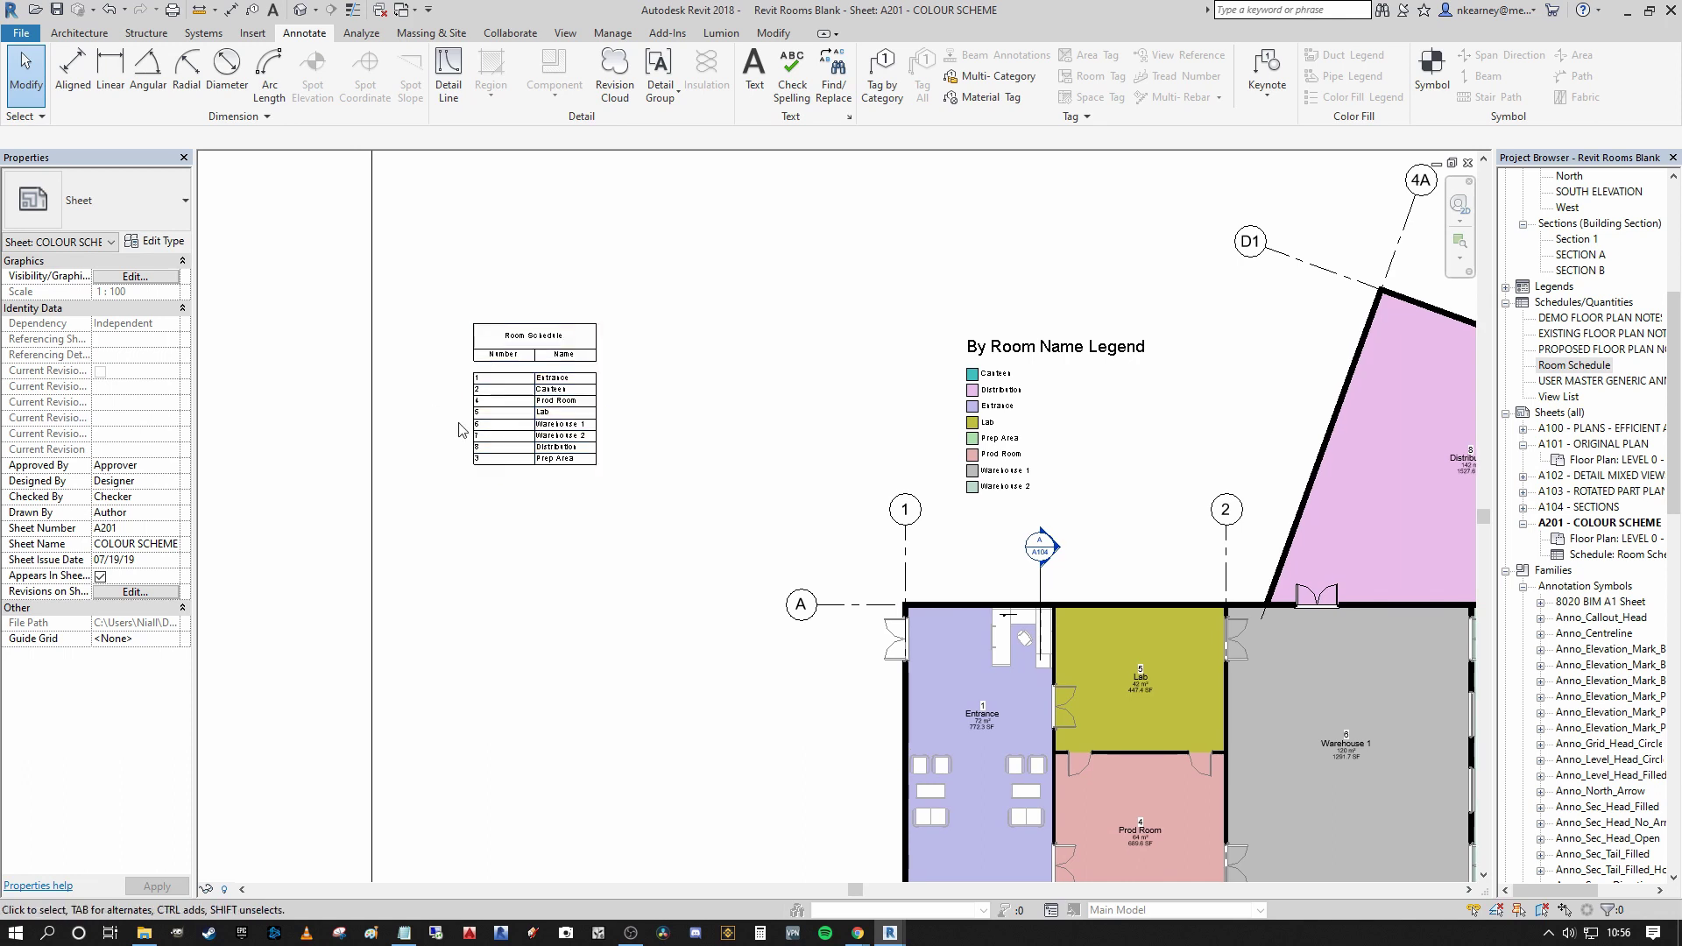
Open the room schedule placed on the sheet, edit its fields and add the Perimeter field after Name
middle_drag(657, 395, 608, 313)
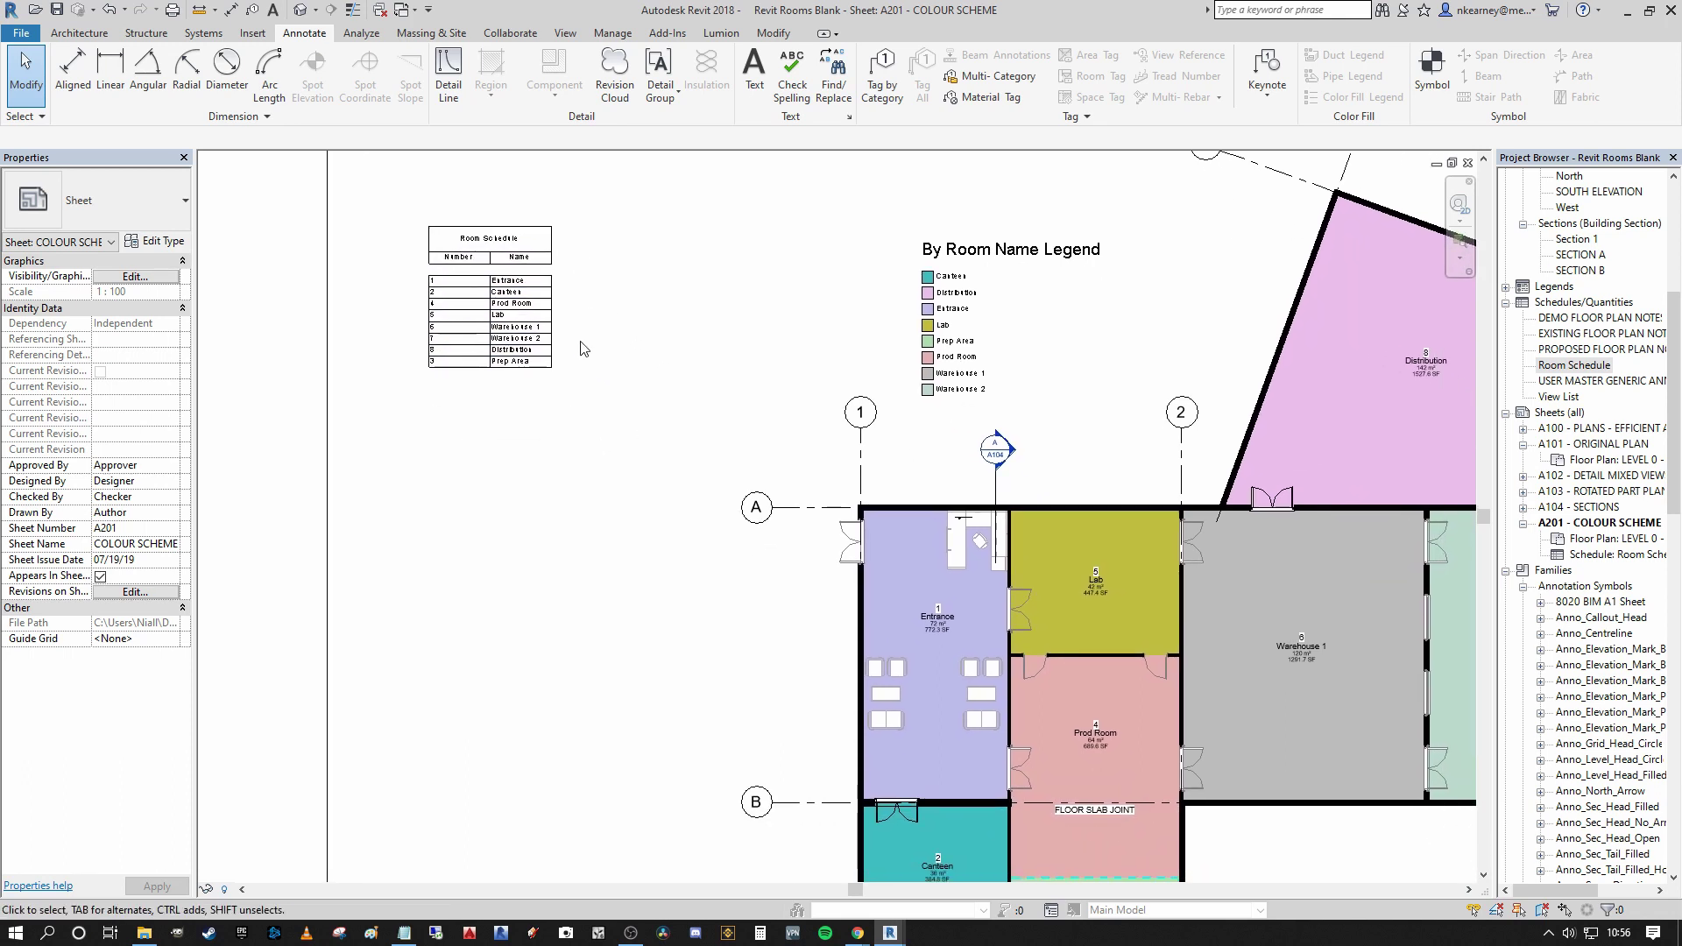
middle_drag(678, 399, 699, 448)
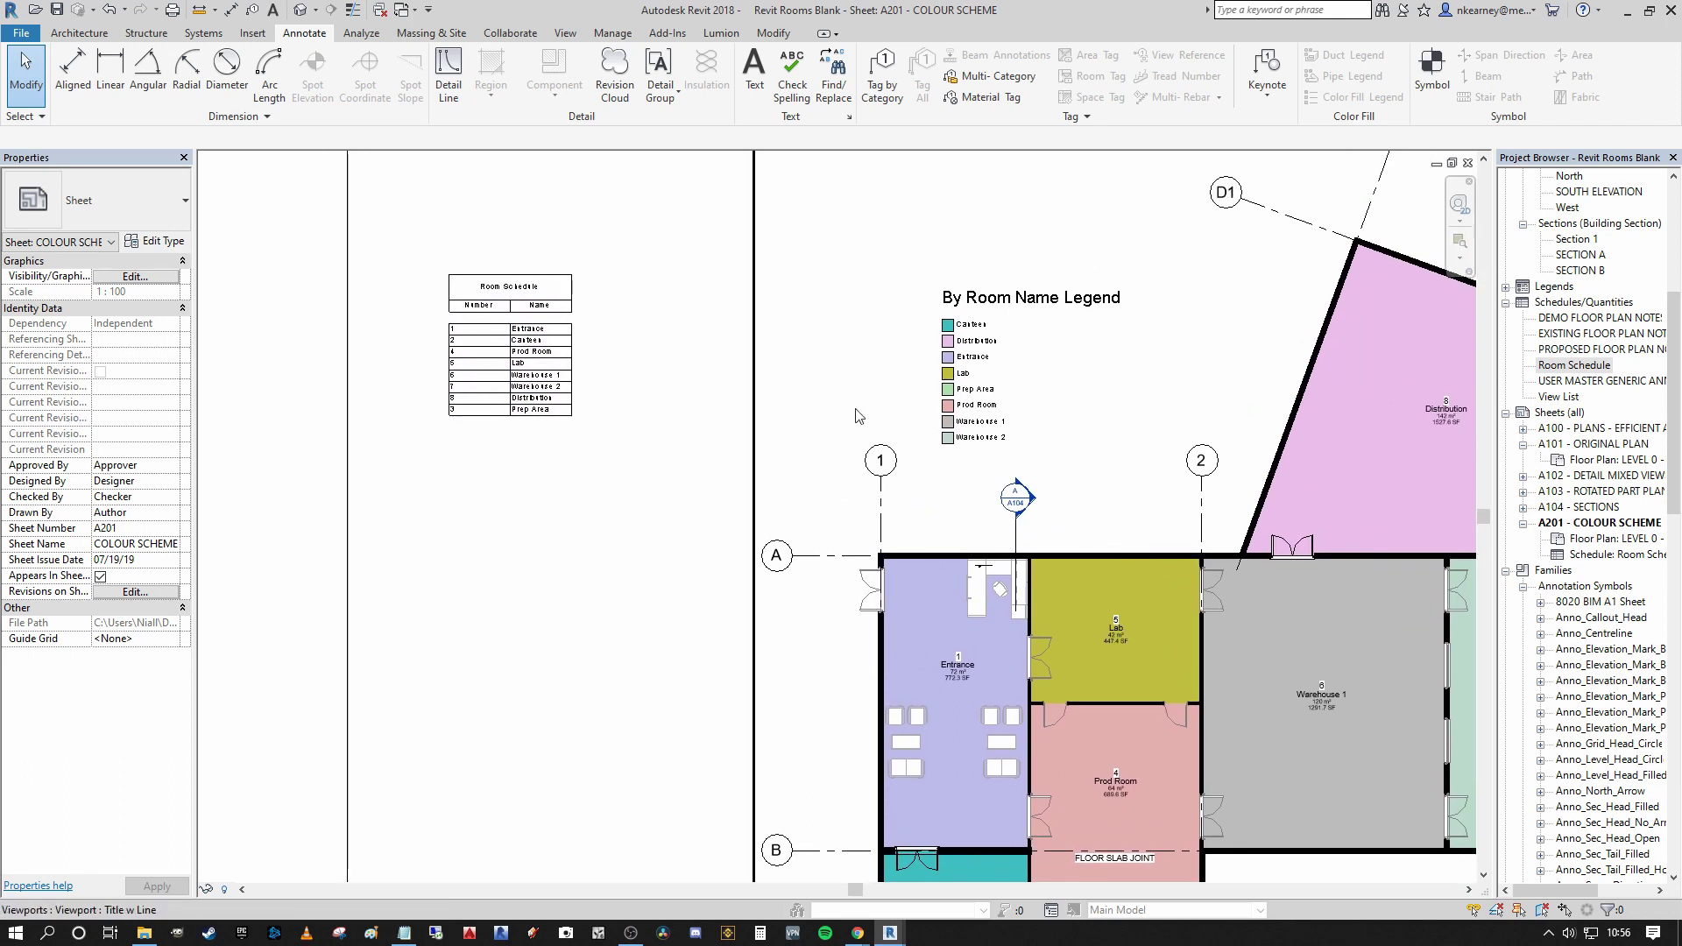
scroll(513, 351, up, 2)
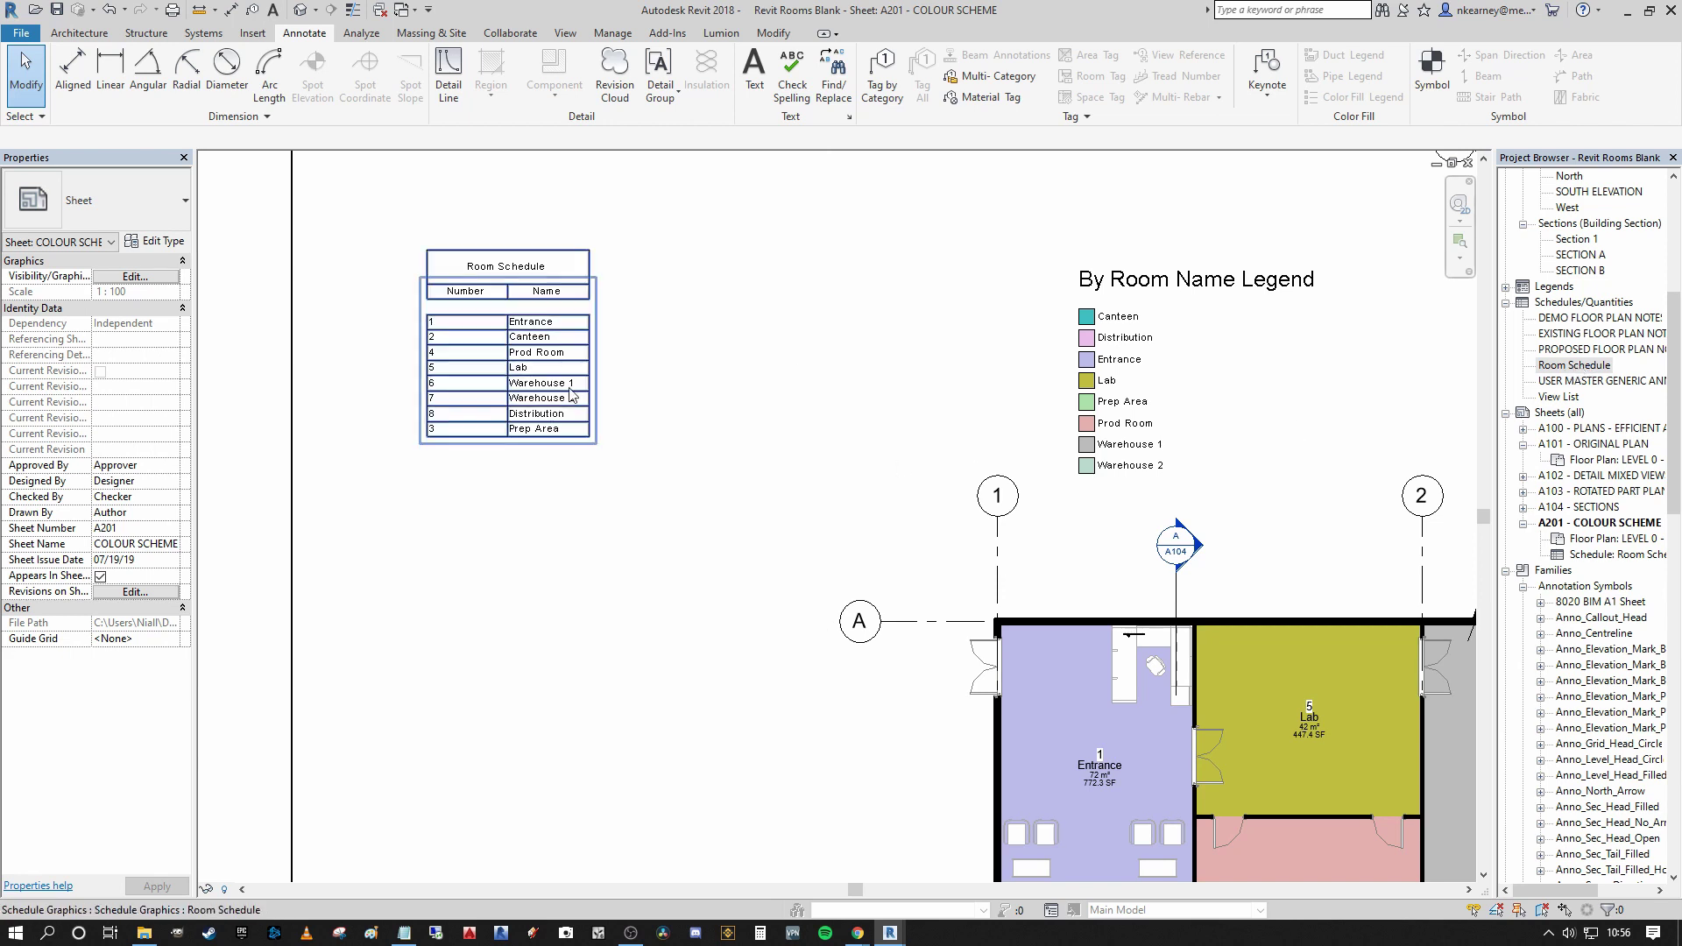
double_click(524, 402)
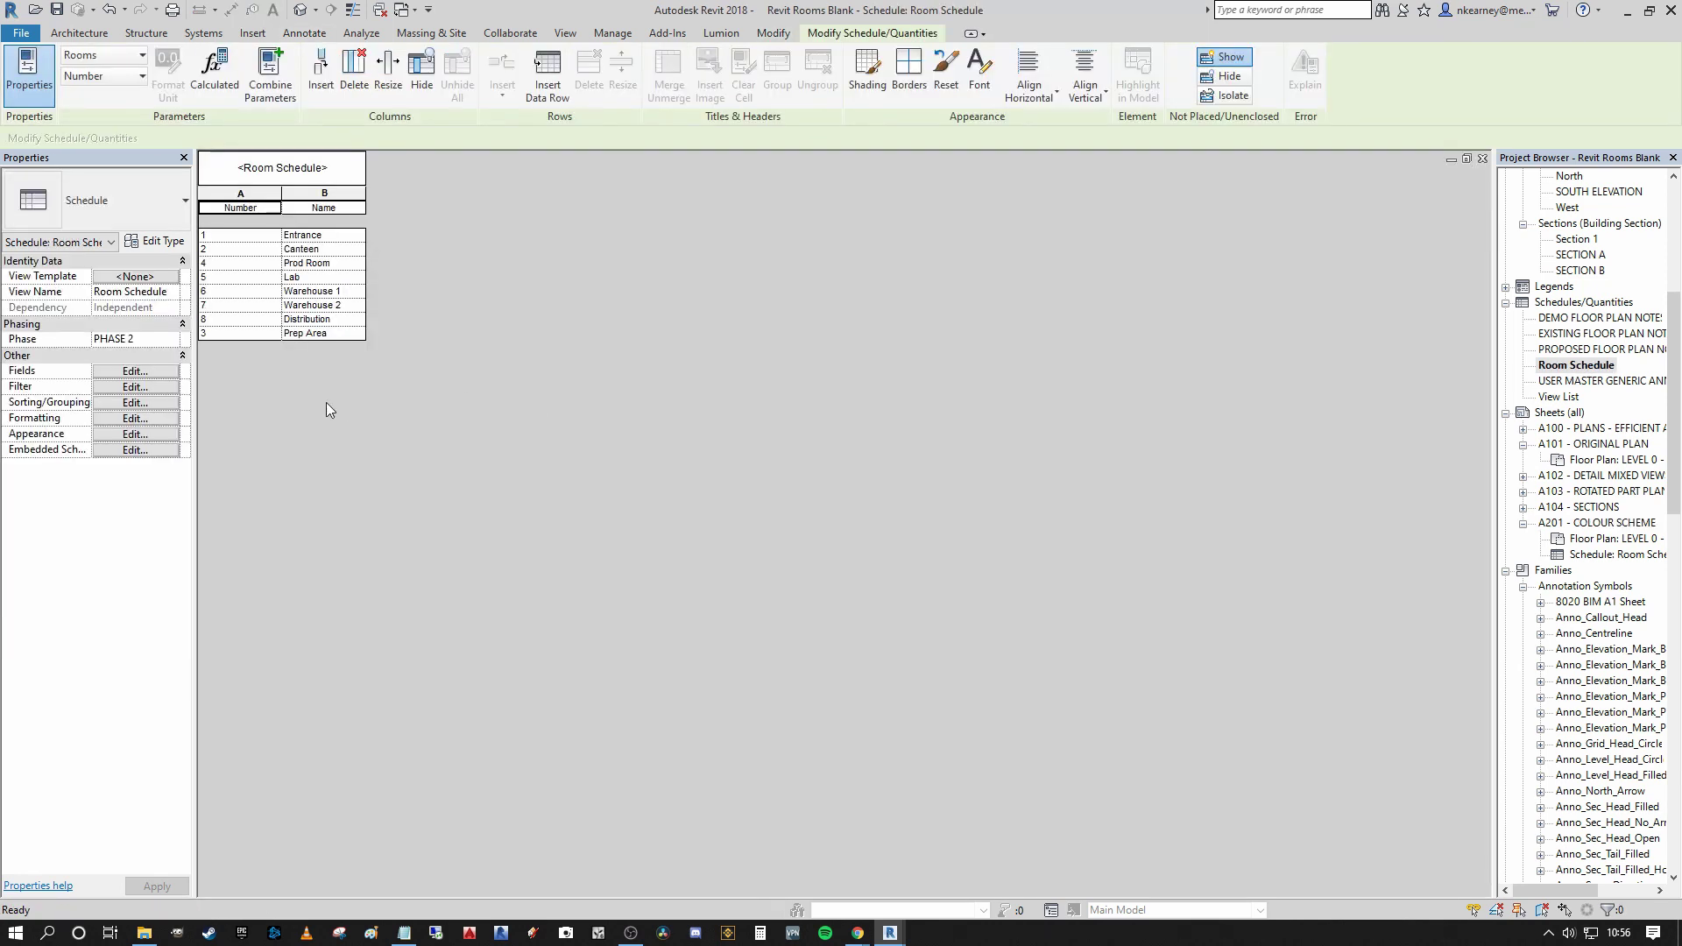
click(131, 372)
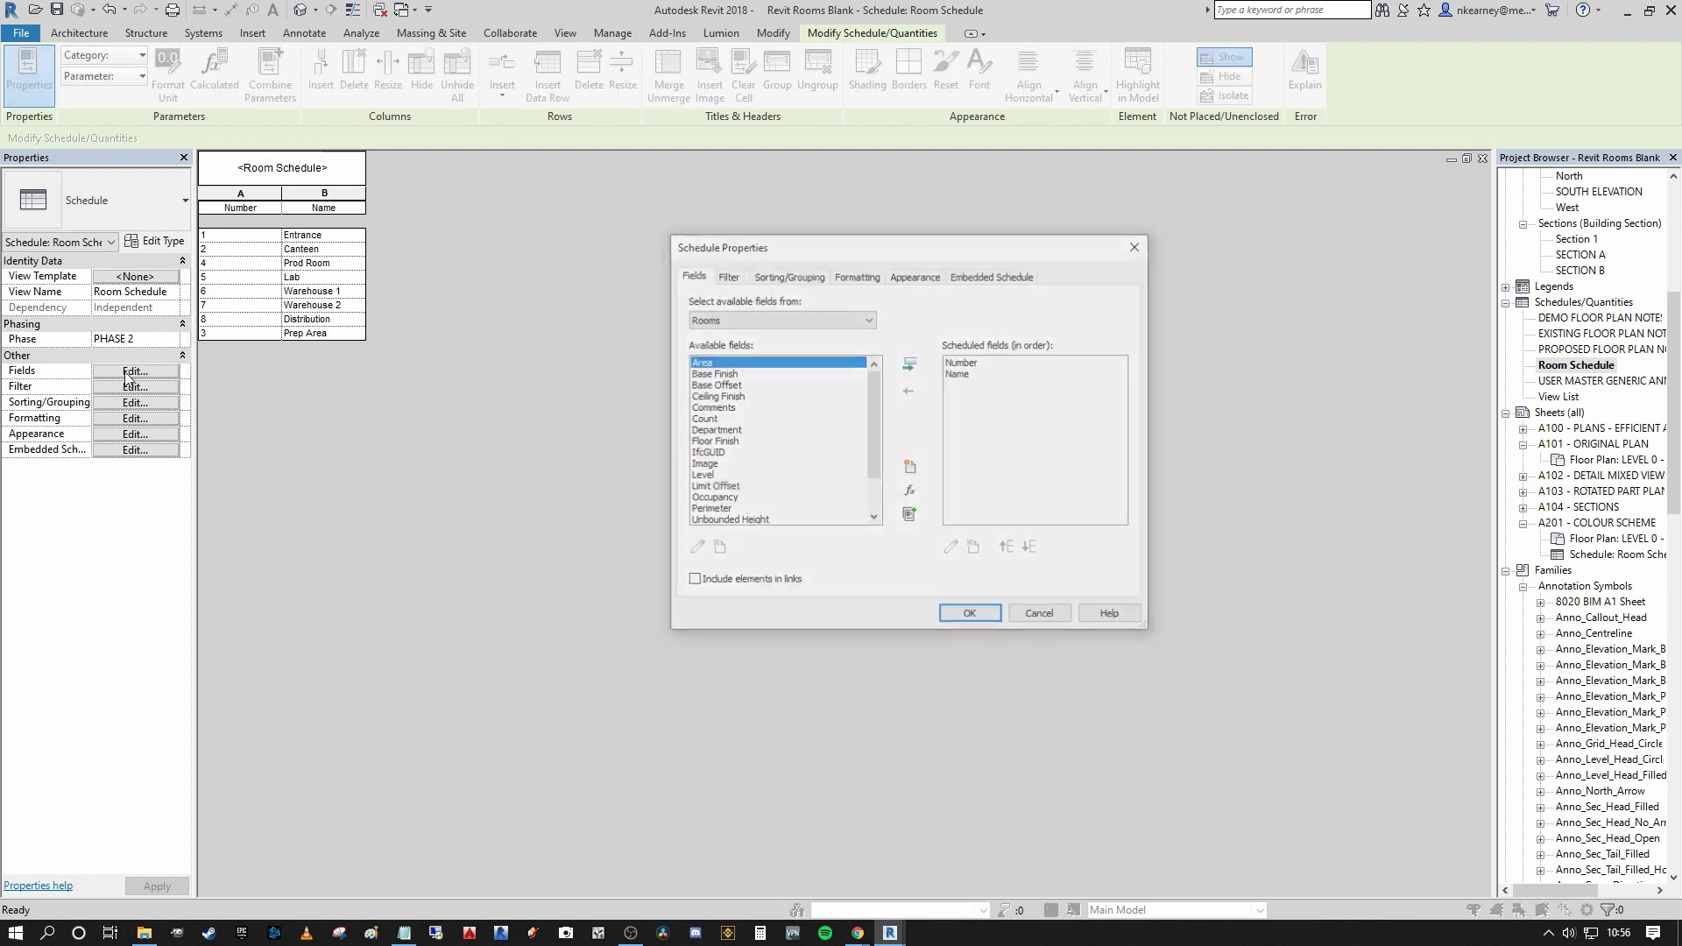
drag(871, 409, 870, 459)
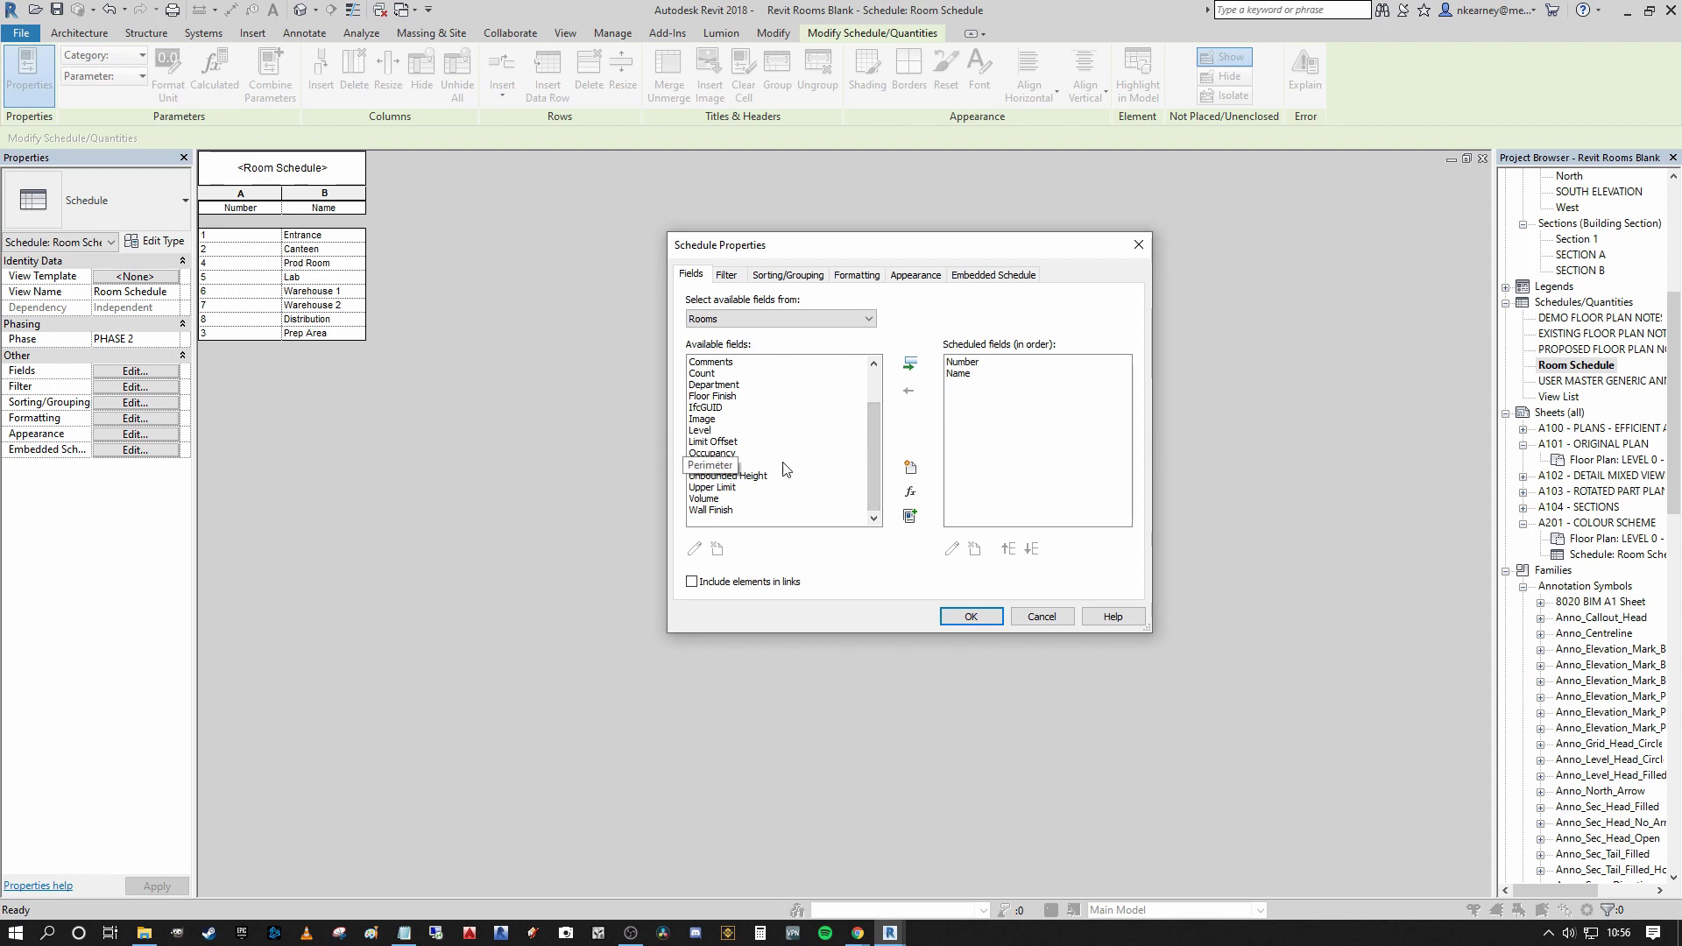
click(730, 466)
click(910, 363)
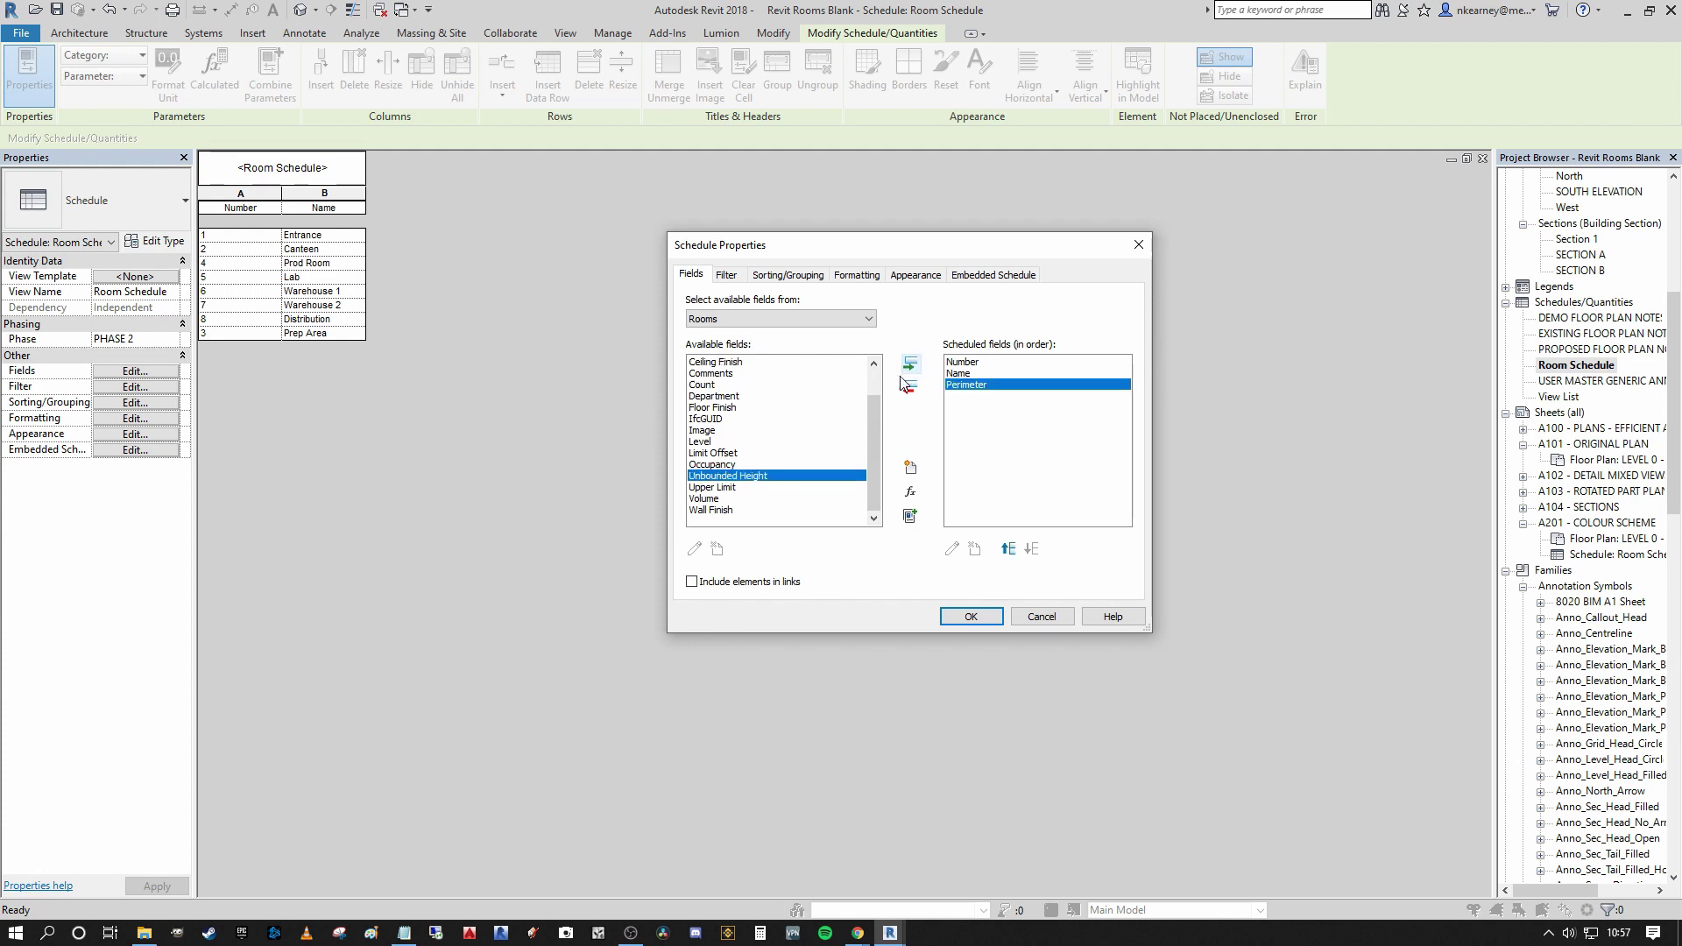
Add the Area and Unbounded Height fields to the room schedule's scheduled fields
drag(874, 431, 880, 398)
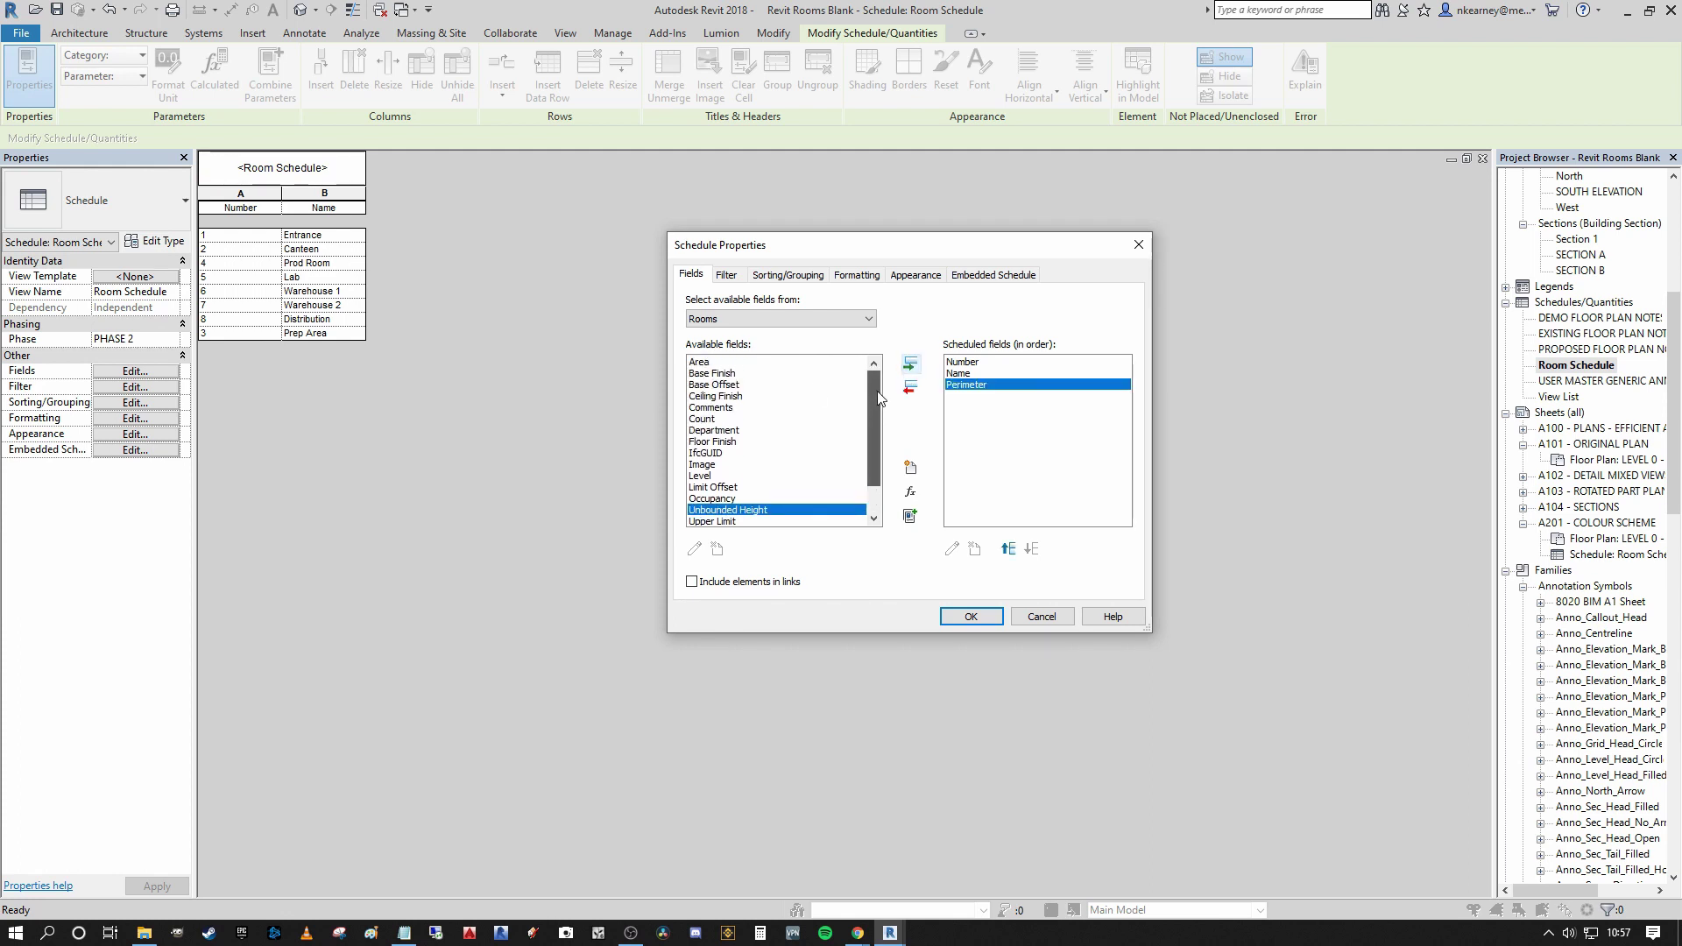
click(702, 362)
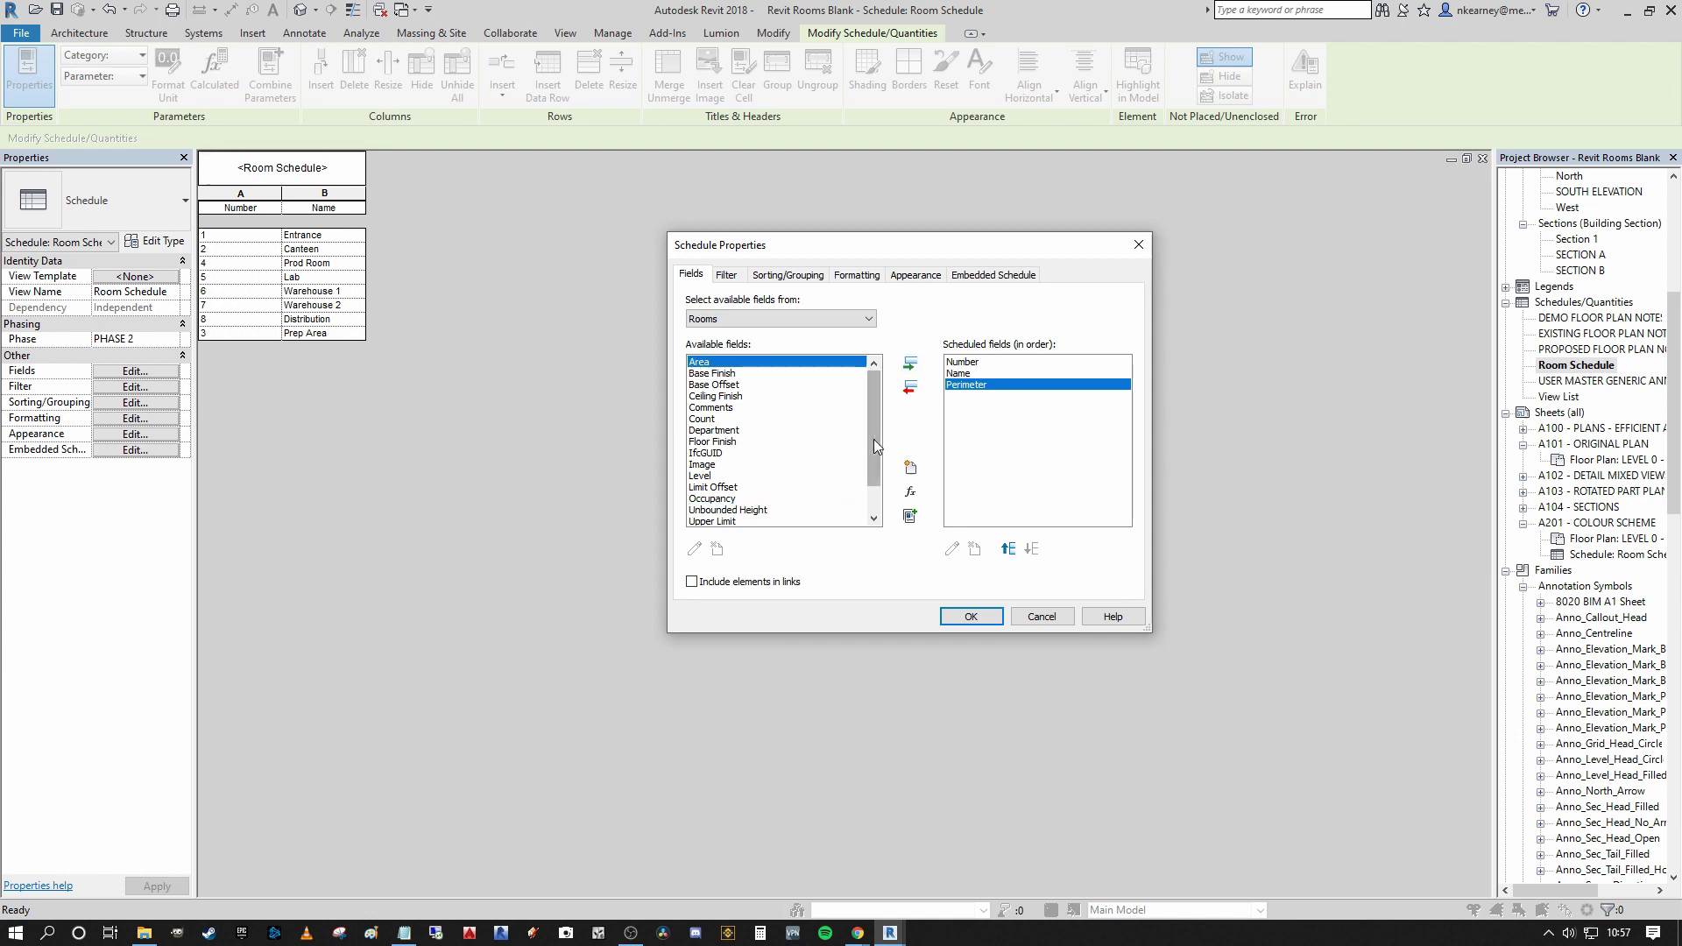
click(914, 369)
scroll(771, 491, down, 1)
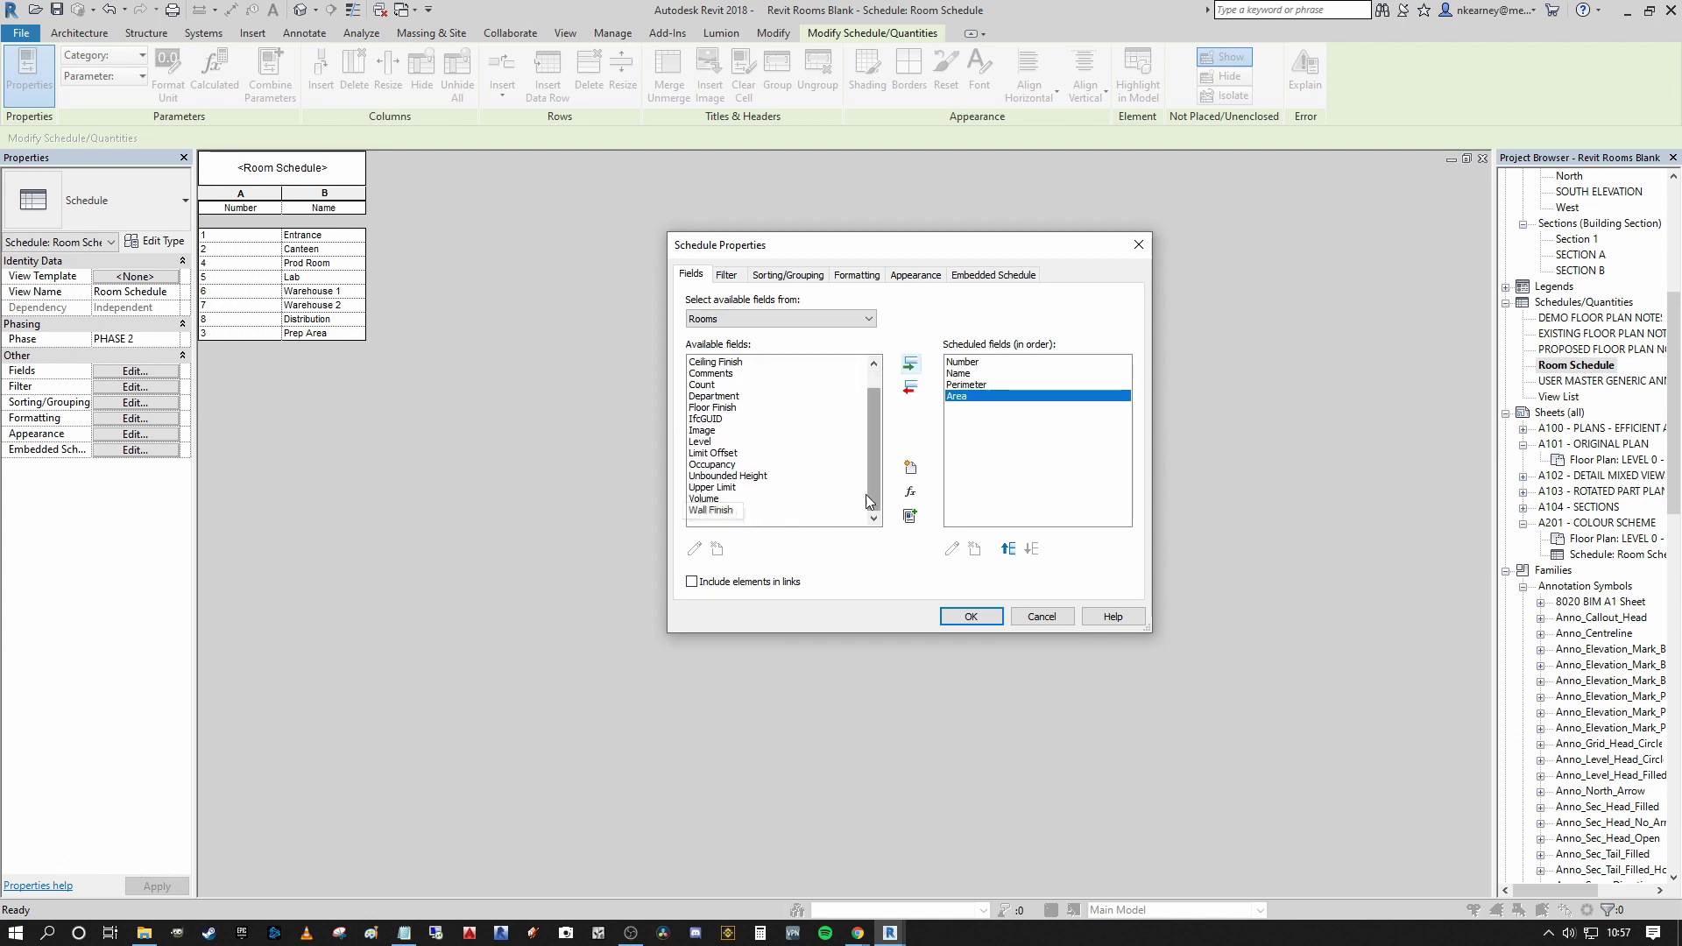
click(763, 476)
click(912, 365)
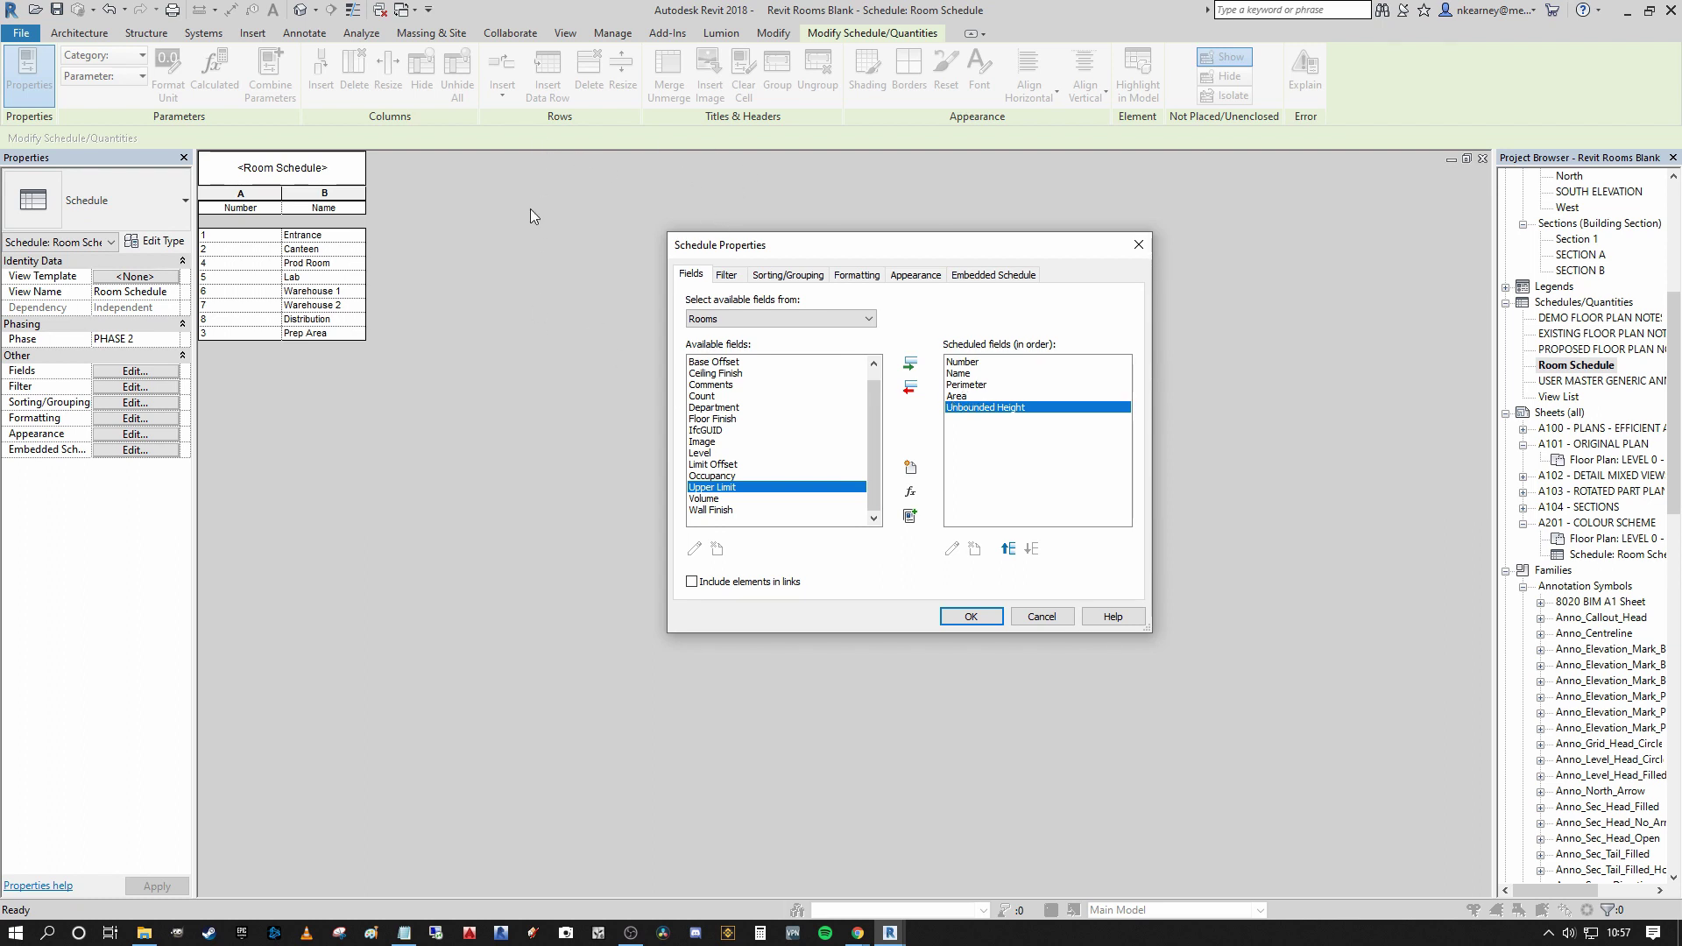
Reorder the scheduled fields so Unbounded Height comes before Area, and apply the field changes
click(1009, 550)
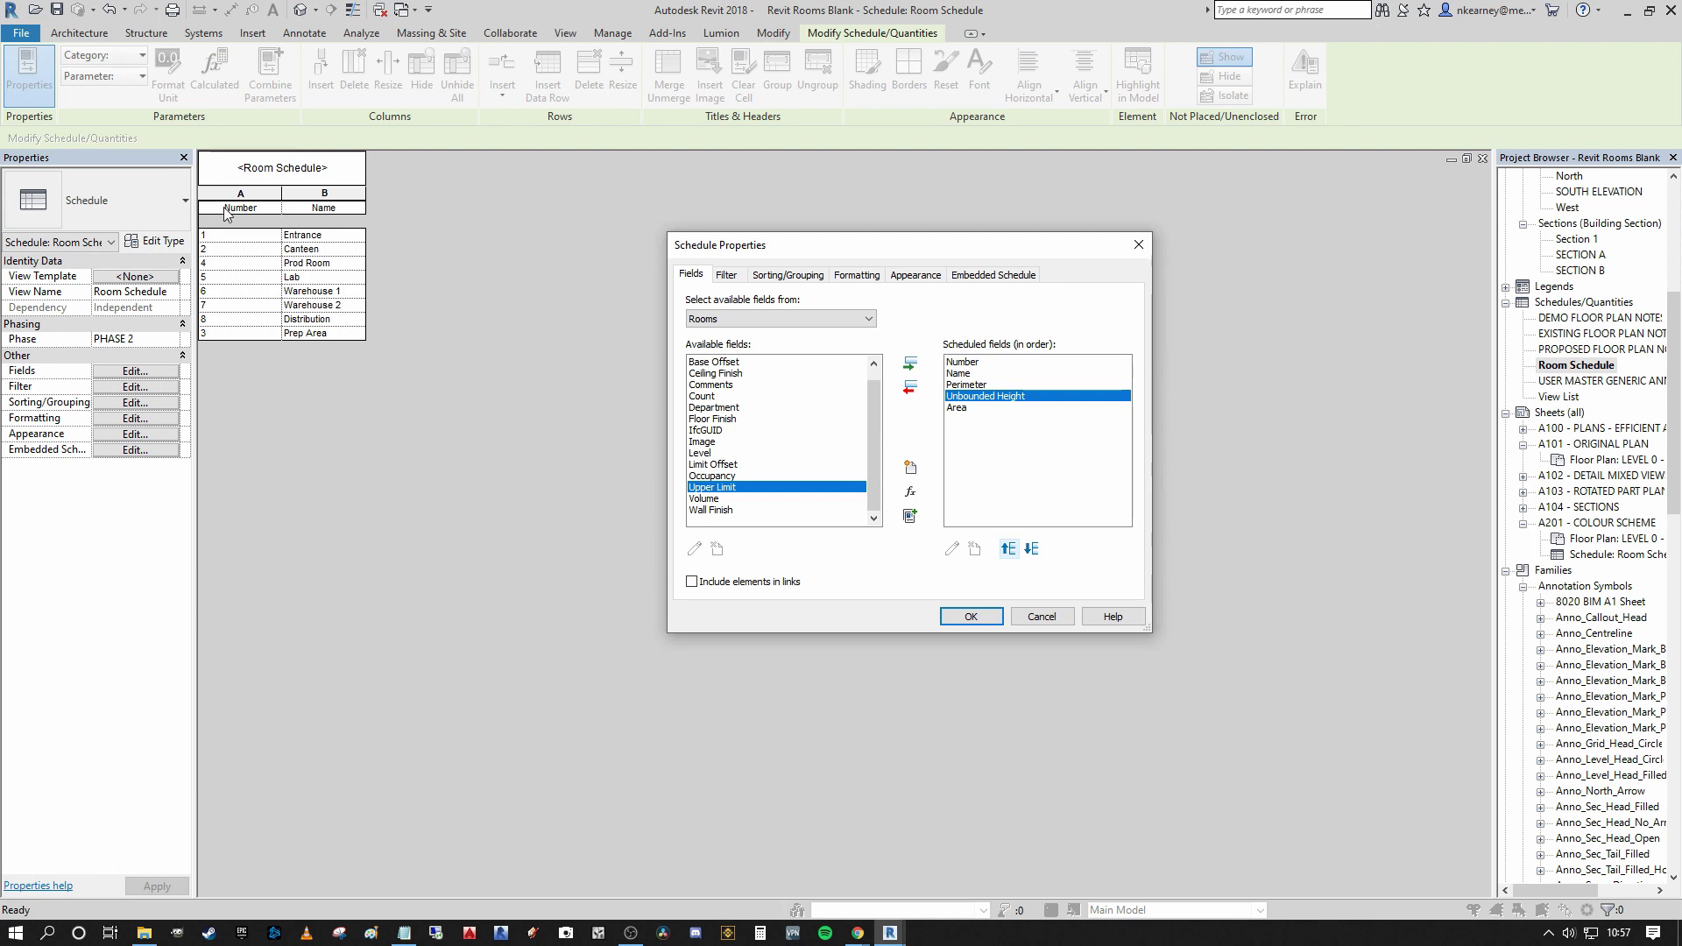
click(1030, 552)
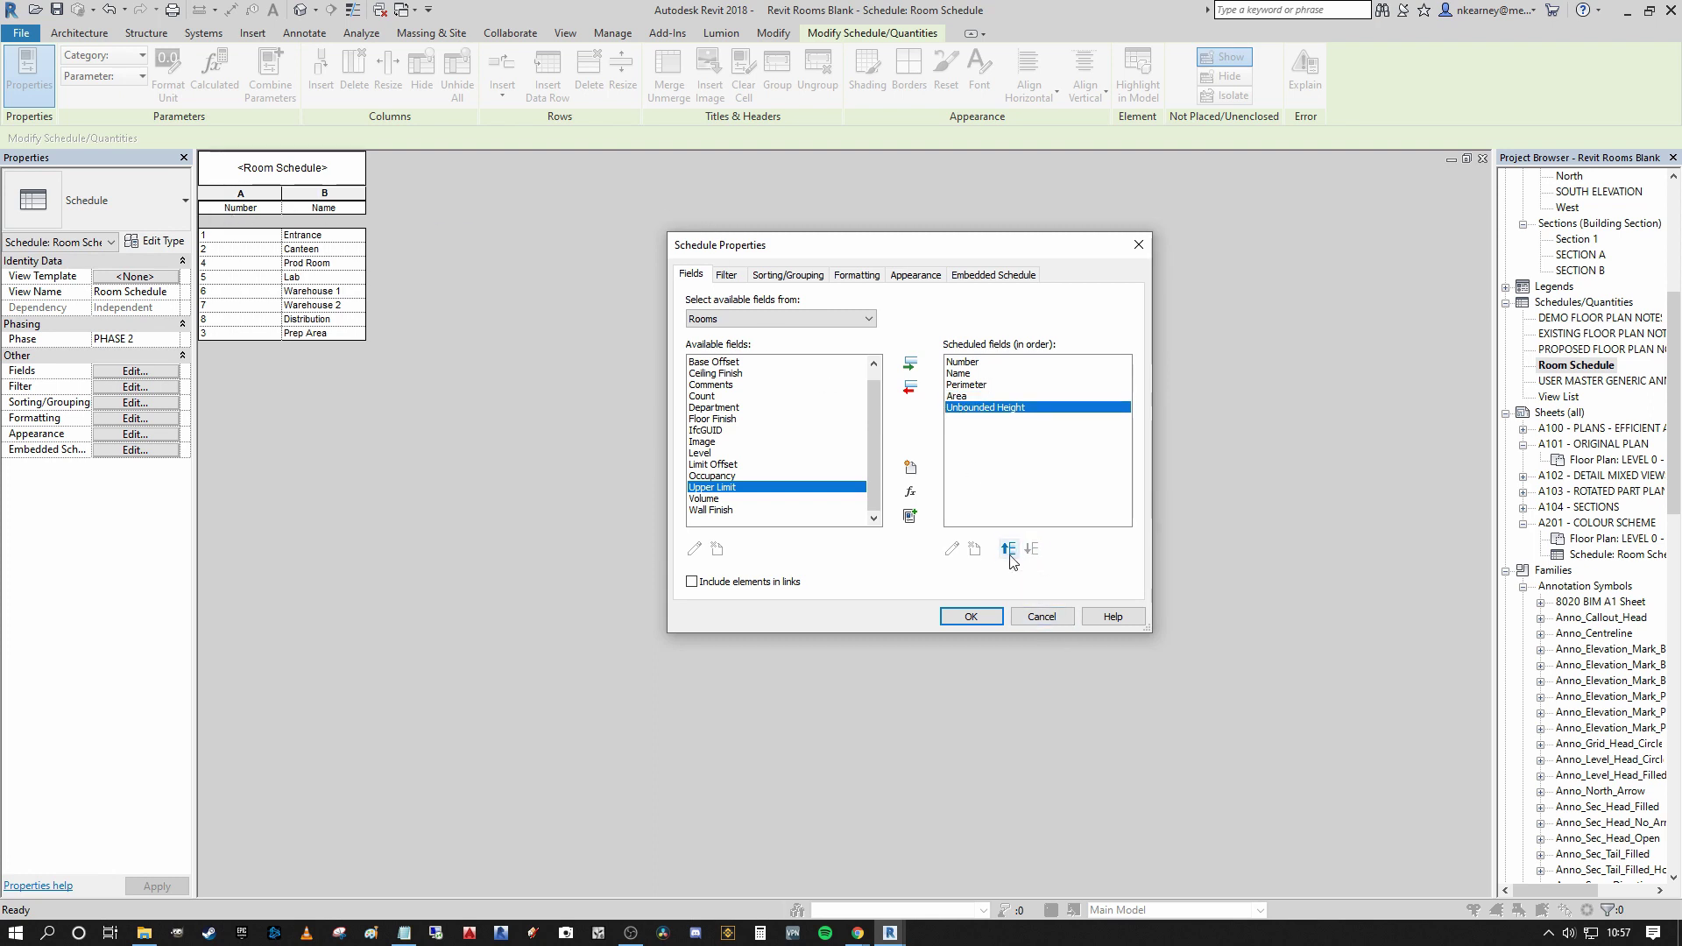
click(1009, 550)
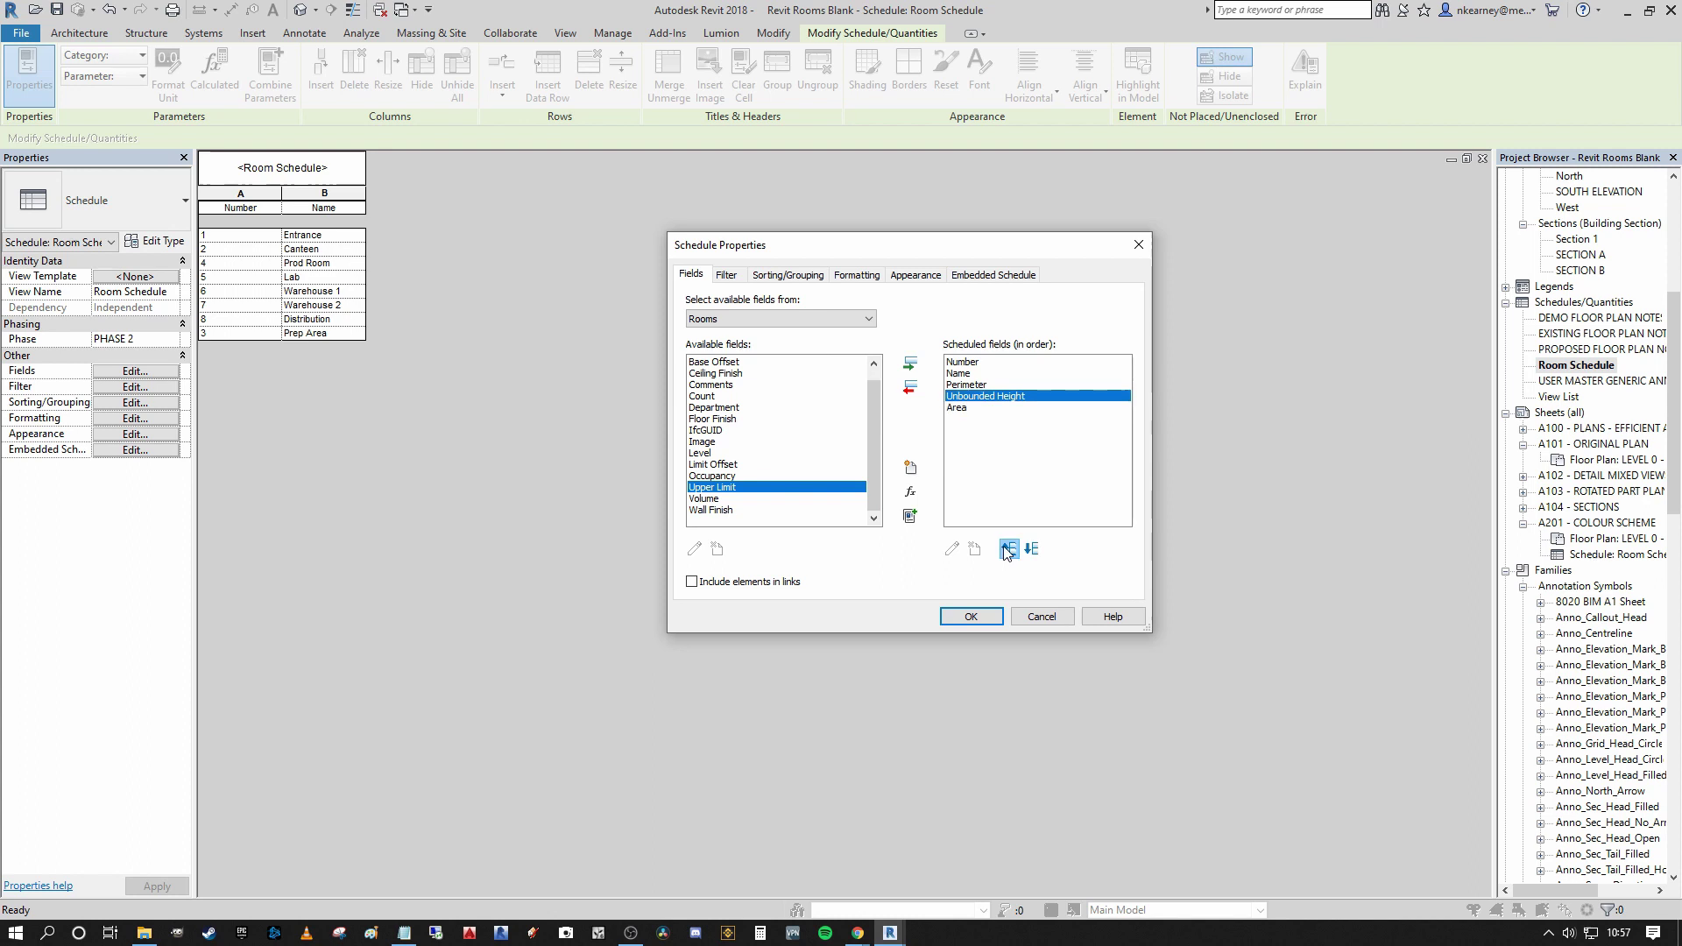
click(984, 617)
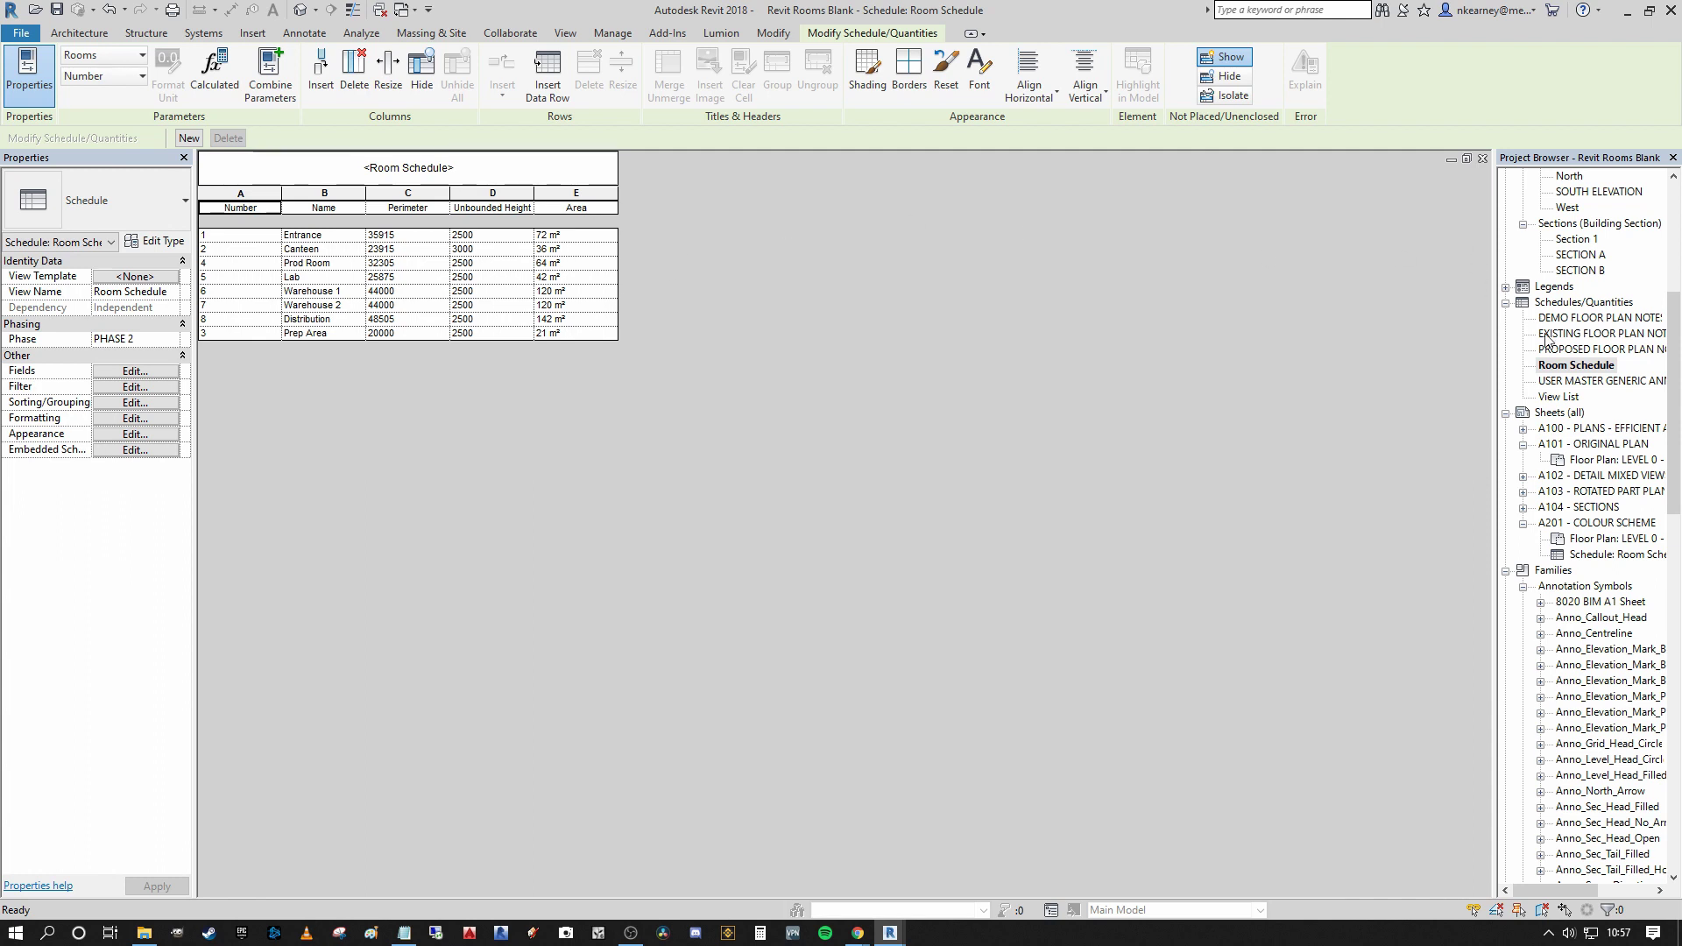
Open sheet A201 - COLOUR SCHEME and examine the columns of the room schedule placed on it
double_click(1580, 523)
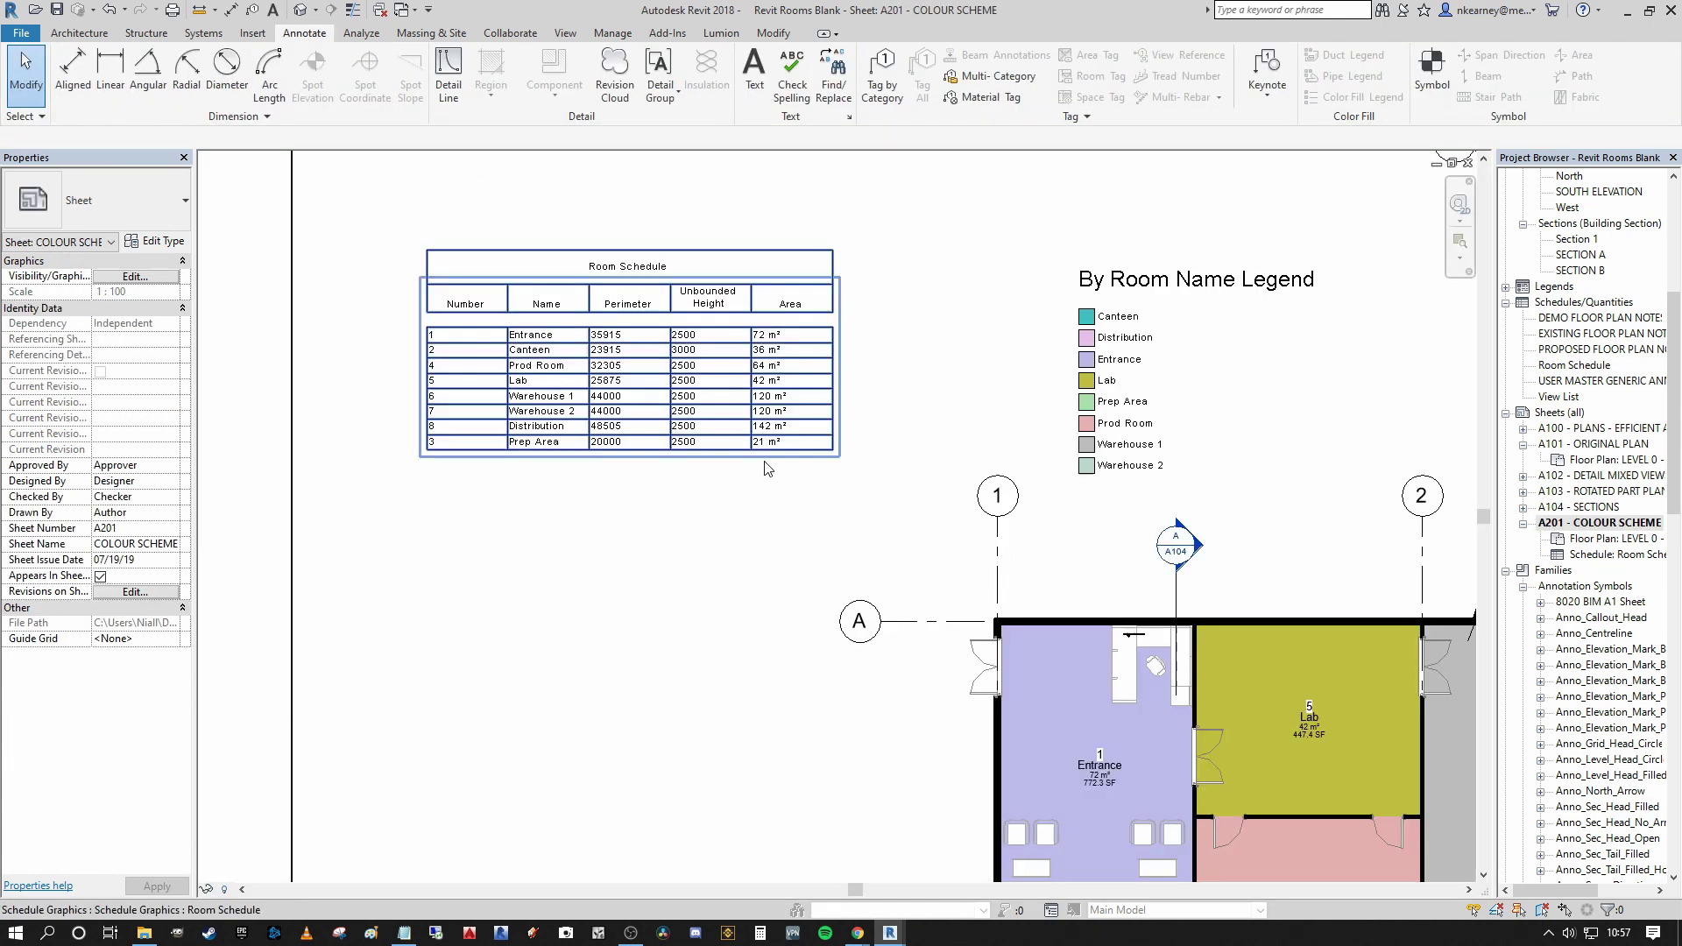
middle_drag(944, 393, 913, 374)
scroll(589, 389, down, 2)
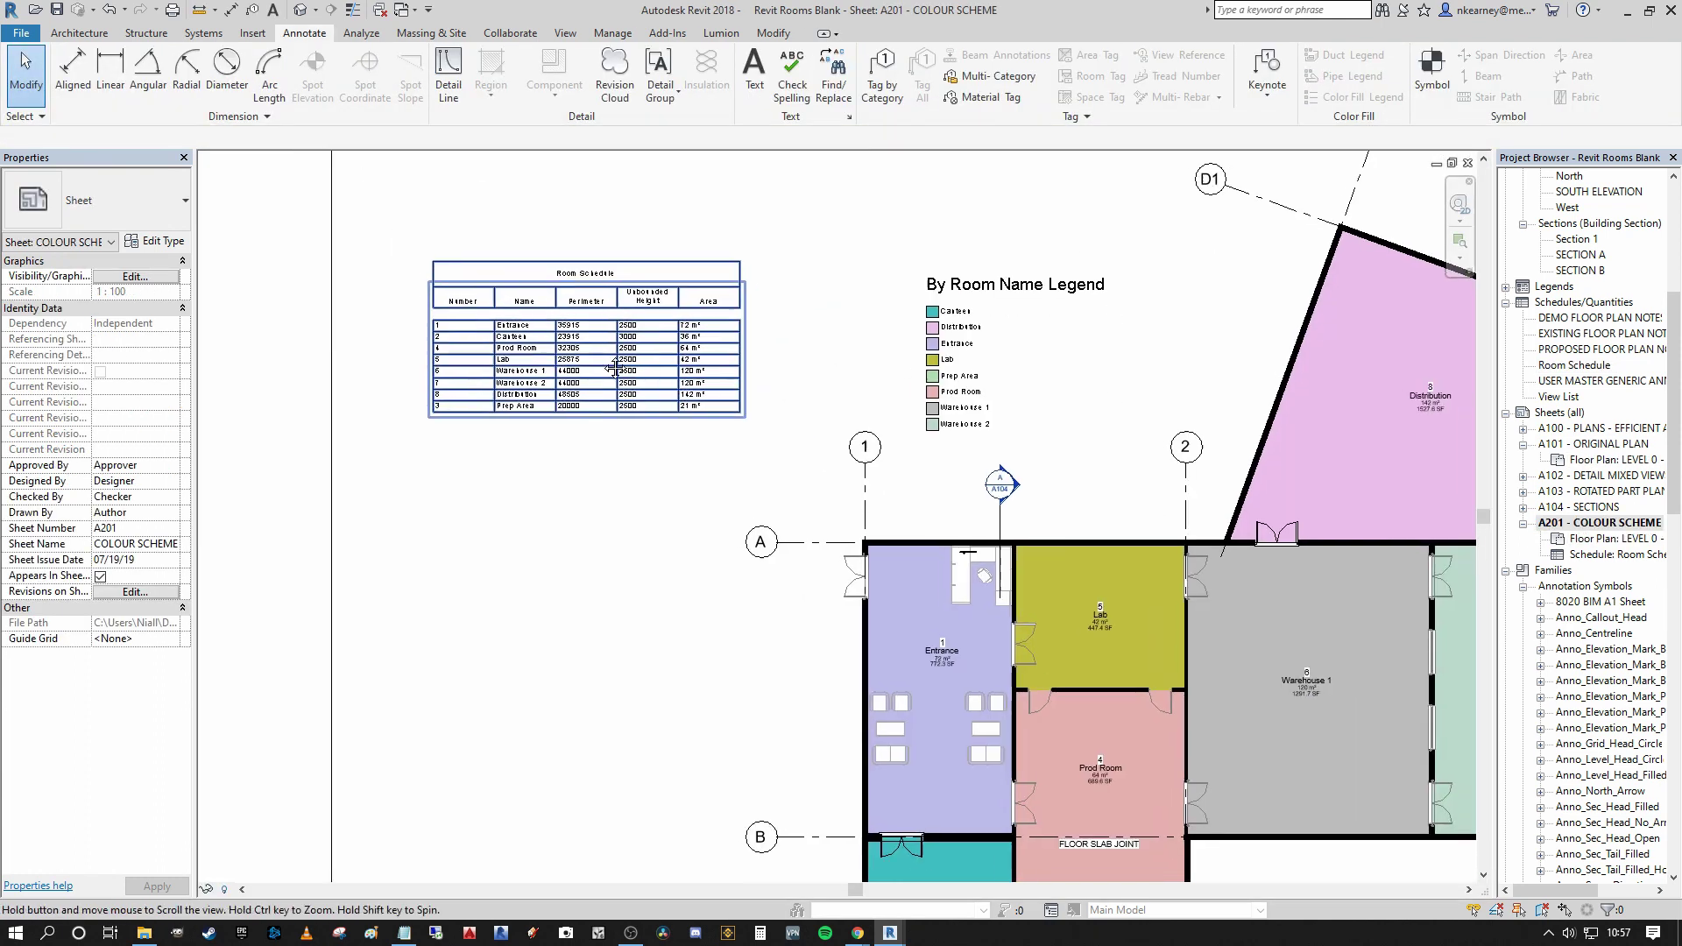
scroll(600, 391, up, 3)
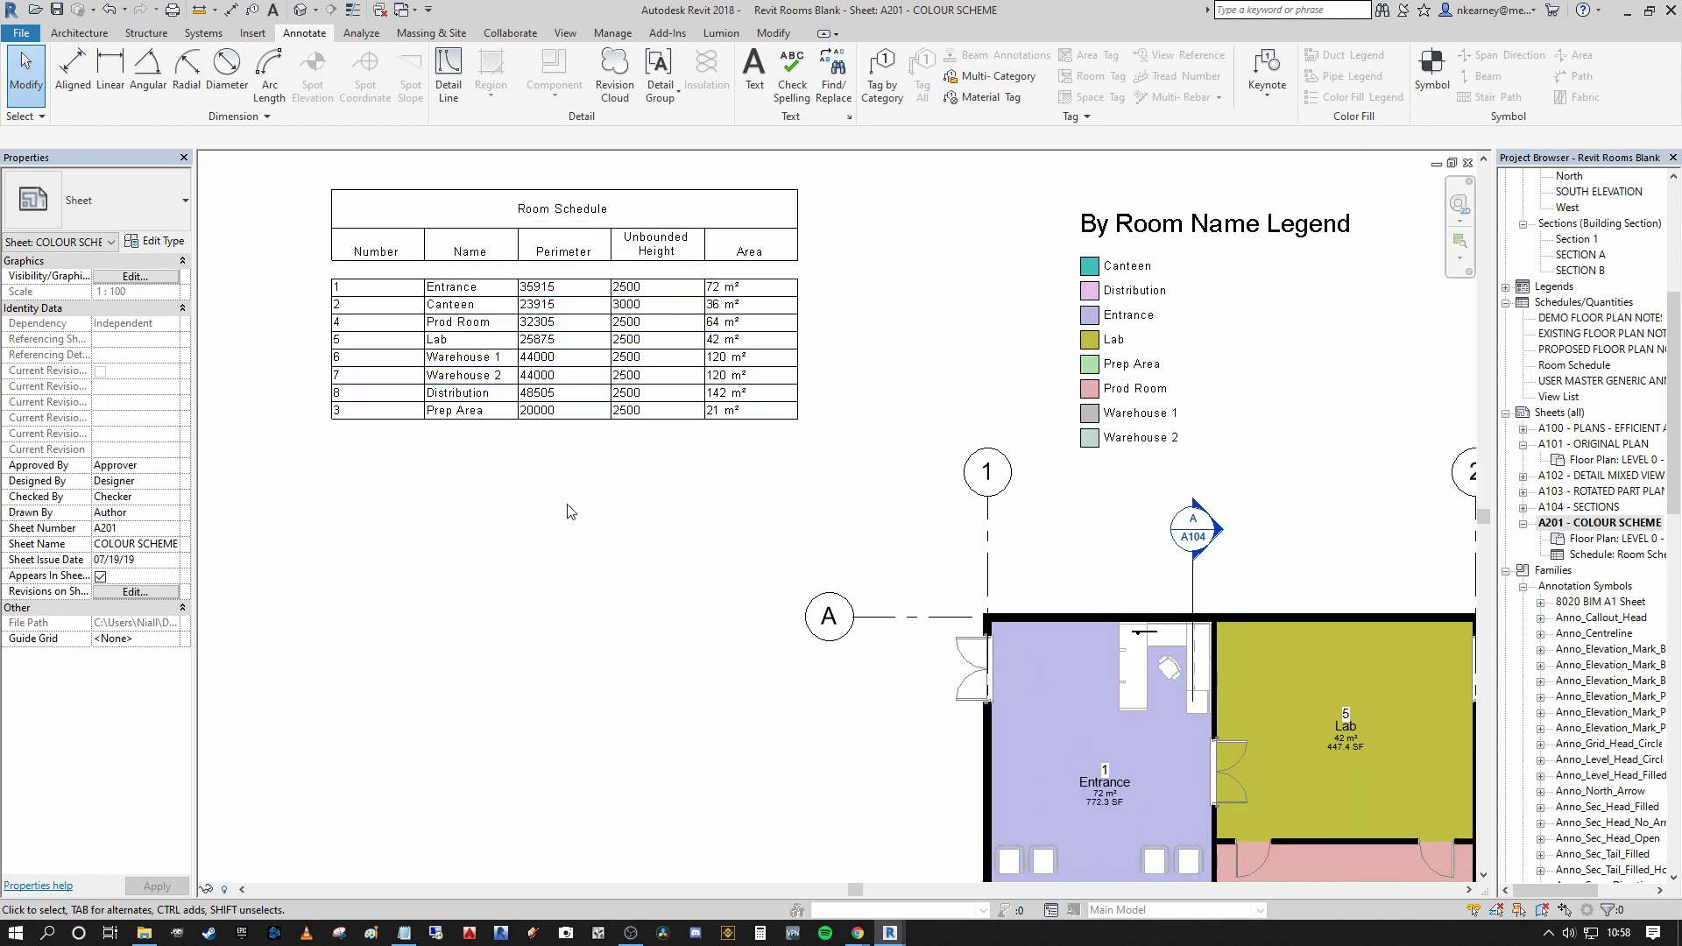
scroll(456, 424, down, 1)
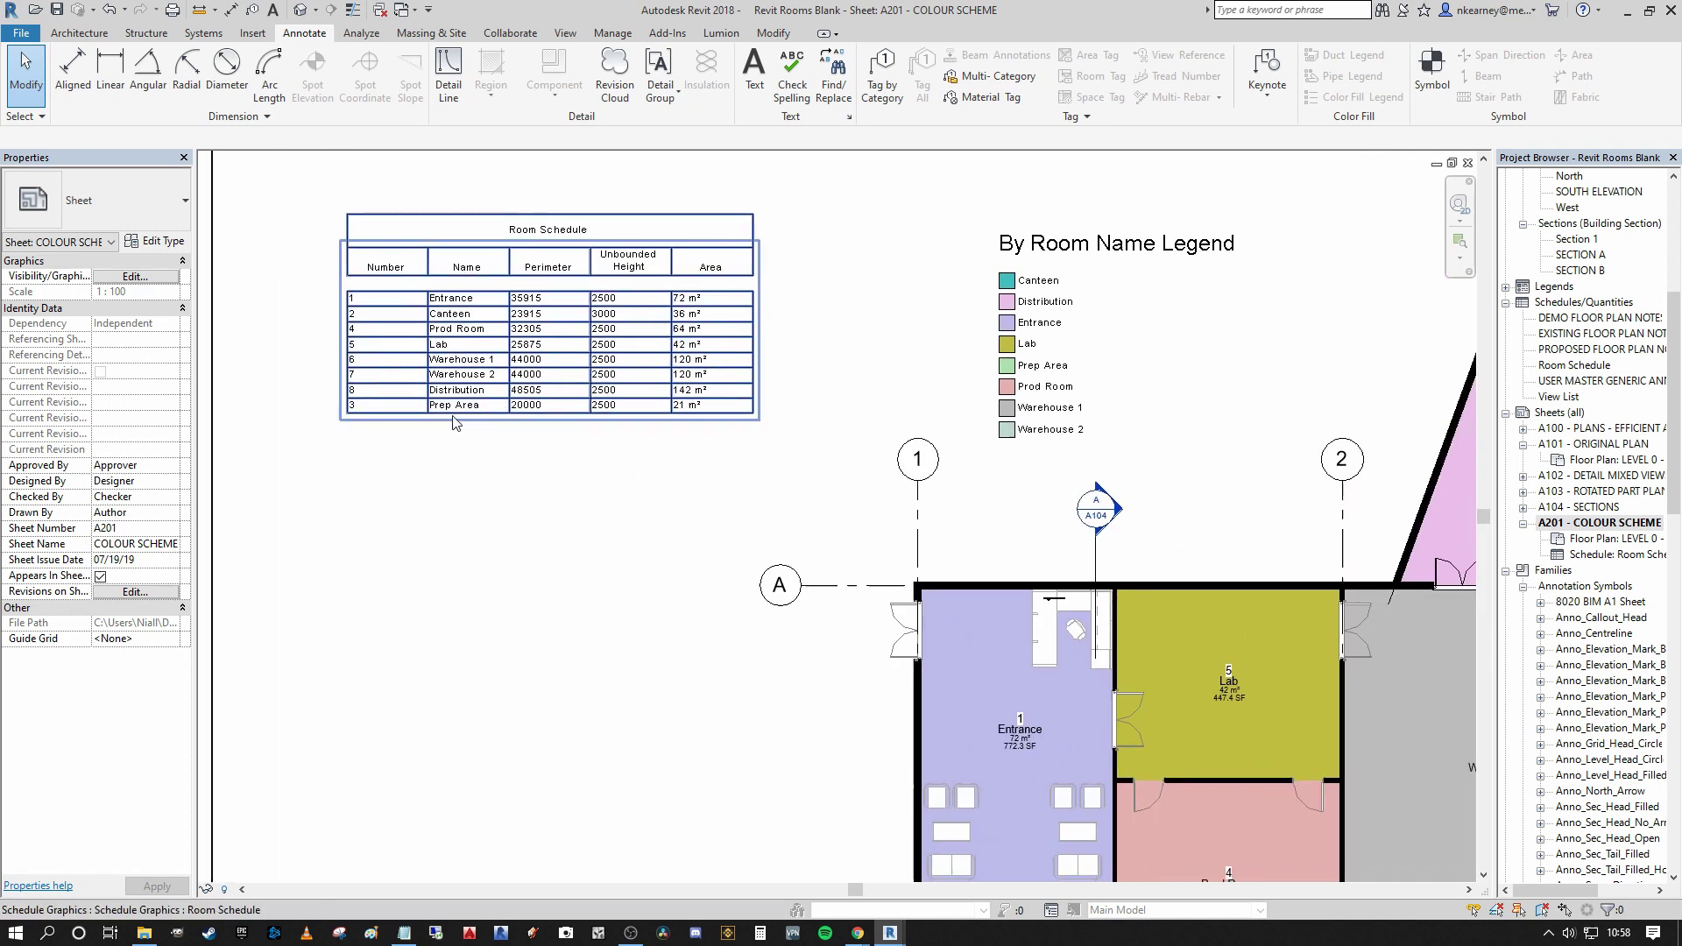
Open the room schedule from the sheet and sort its rows by Number in ascending order
double_click(454, 370)
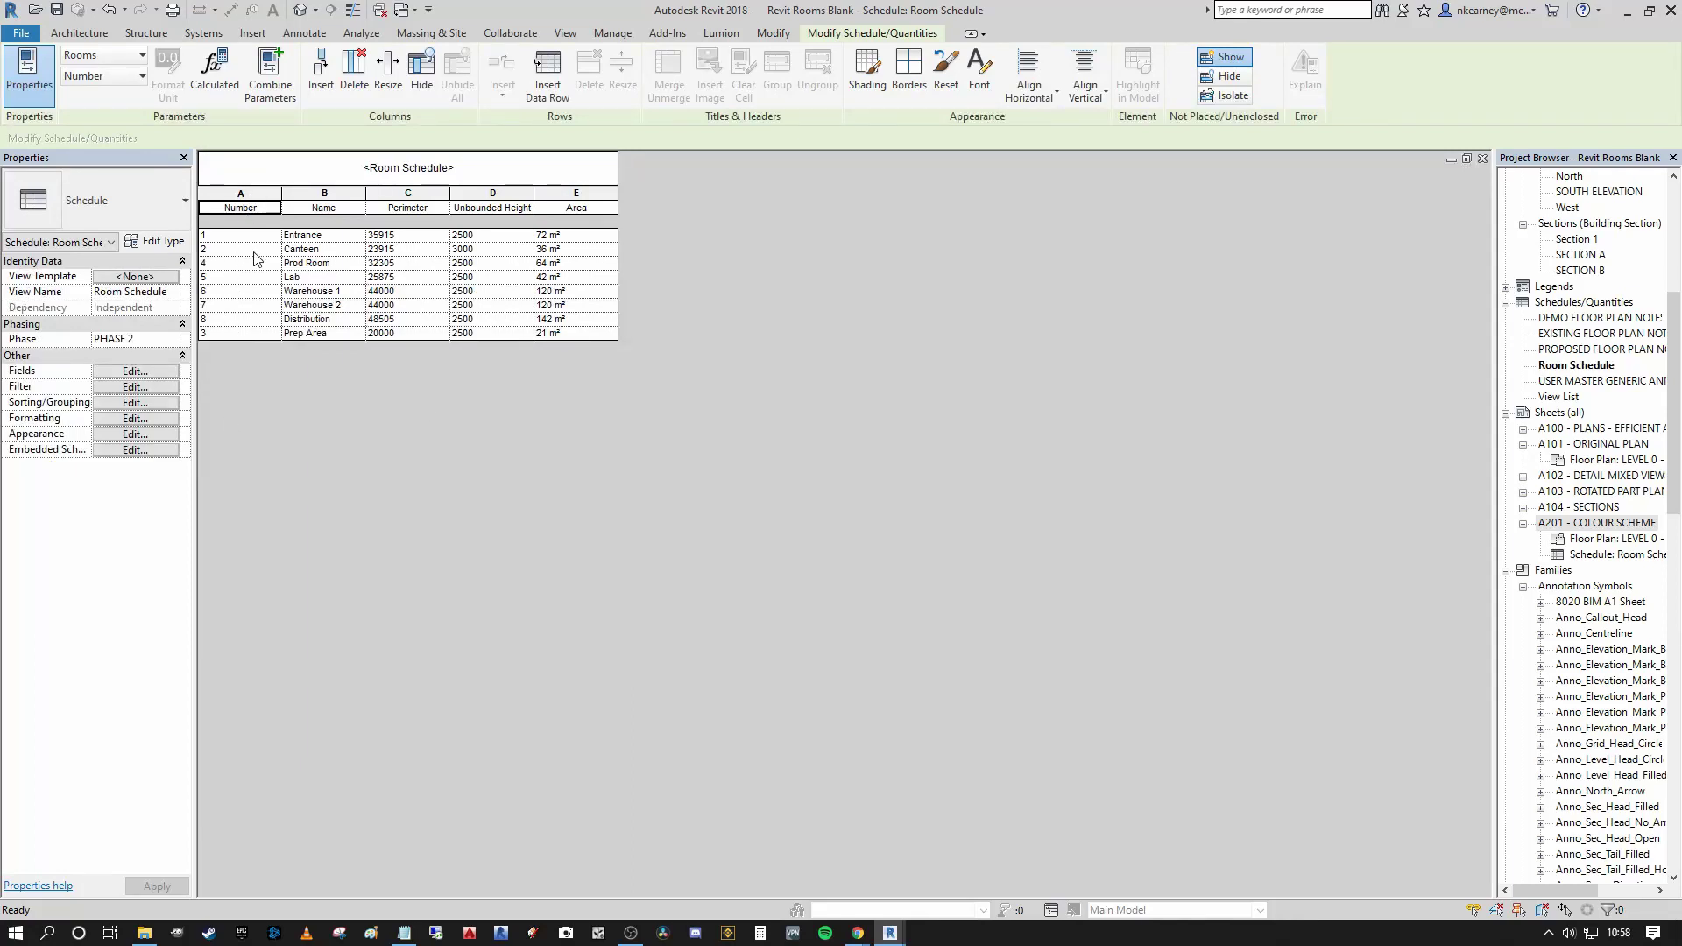
click(136, 403)
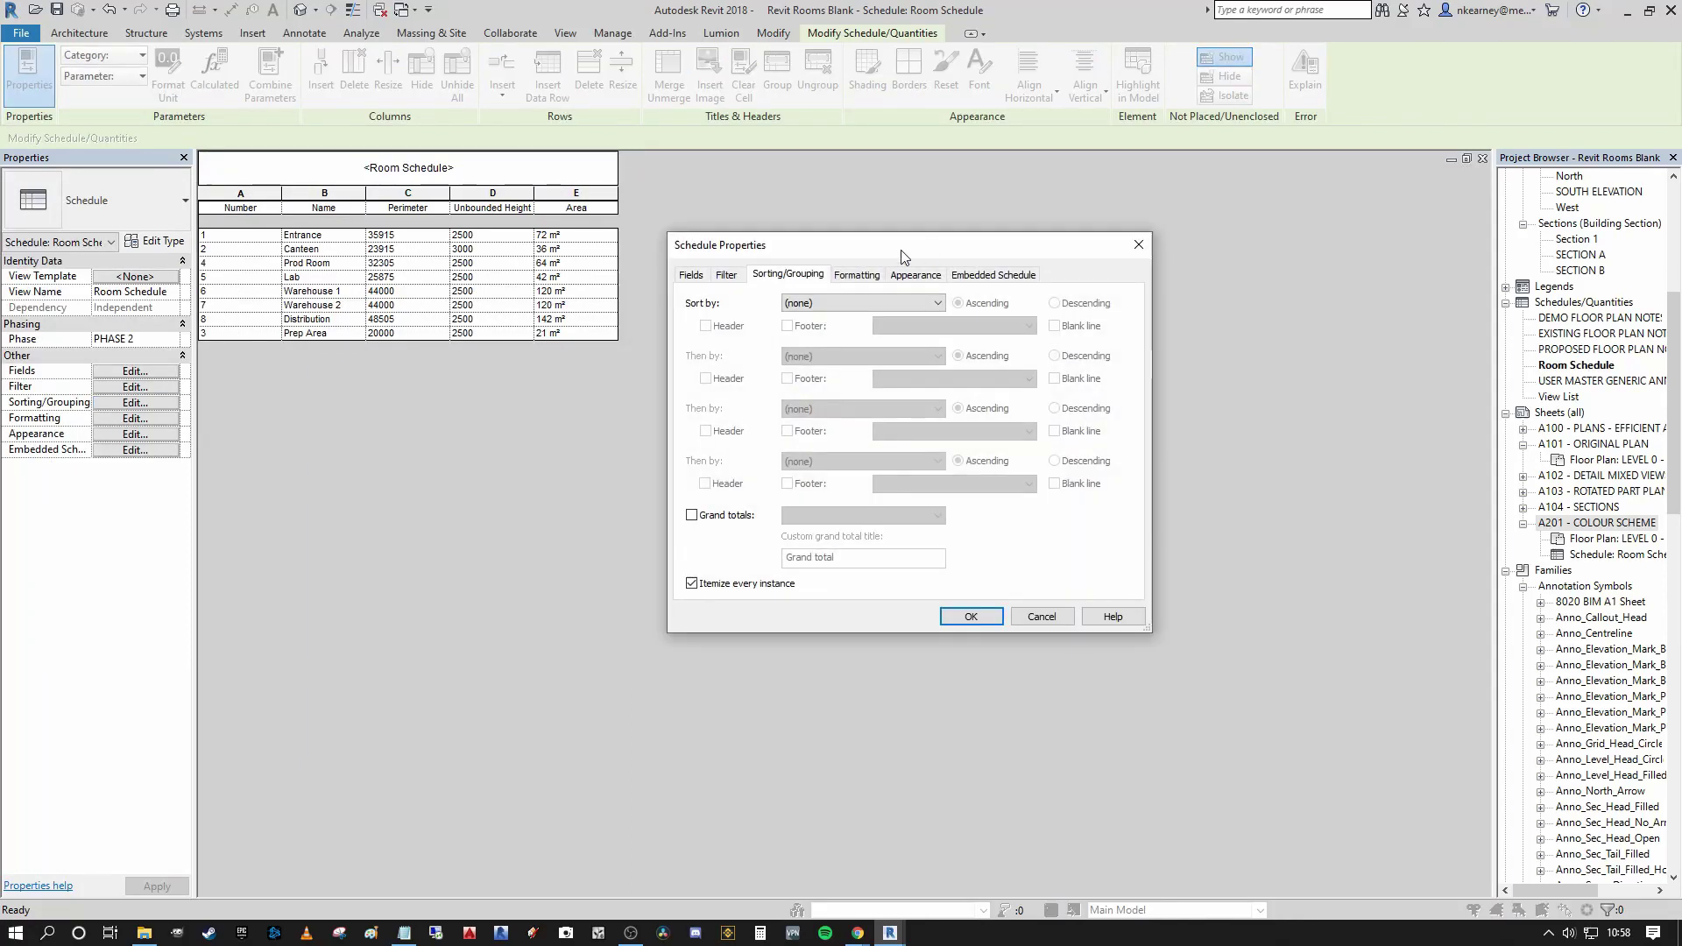
click(843, 303)
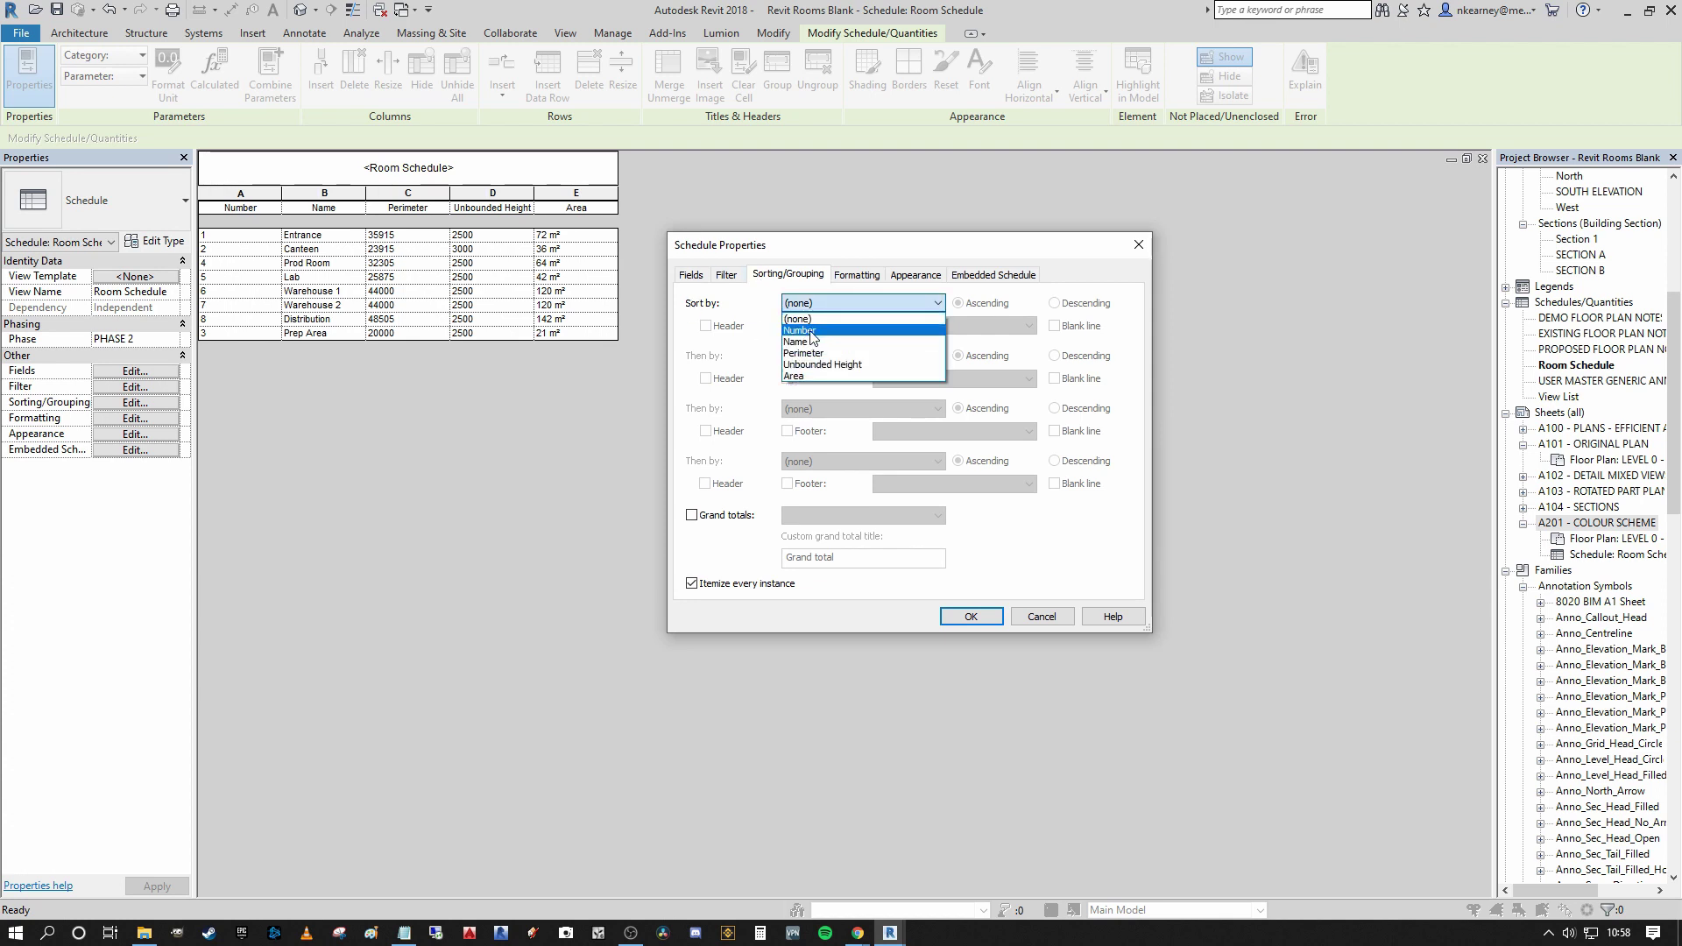
click(813, 331)
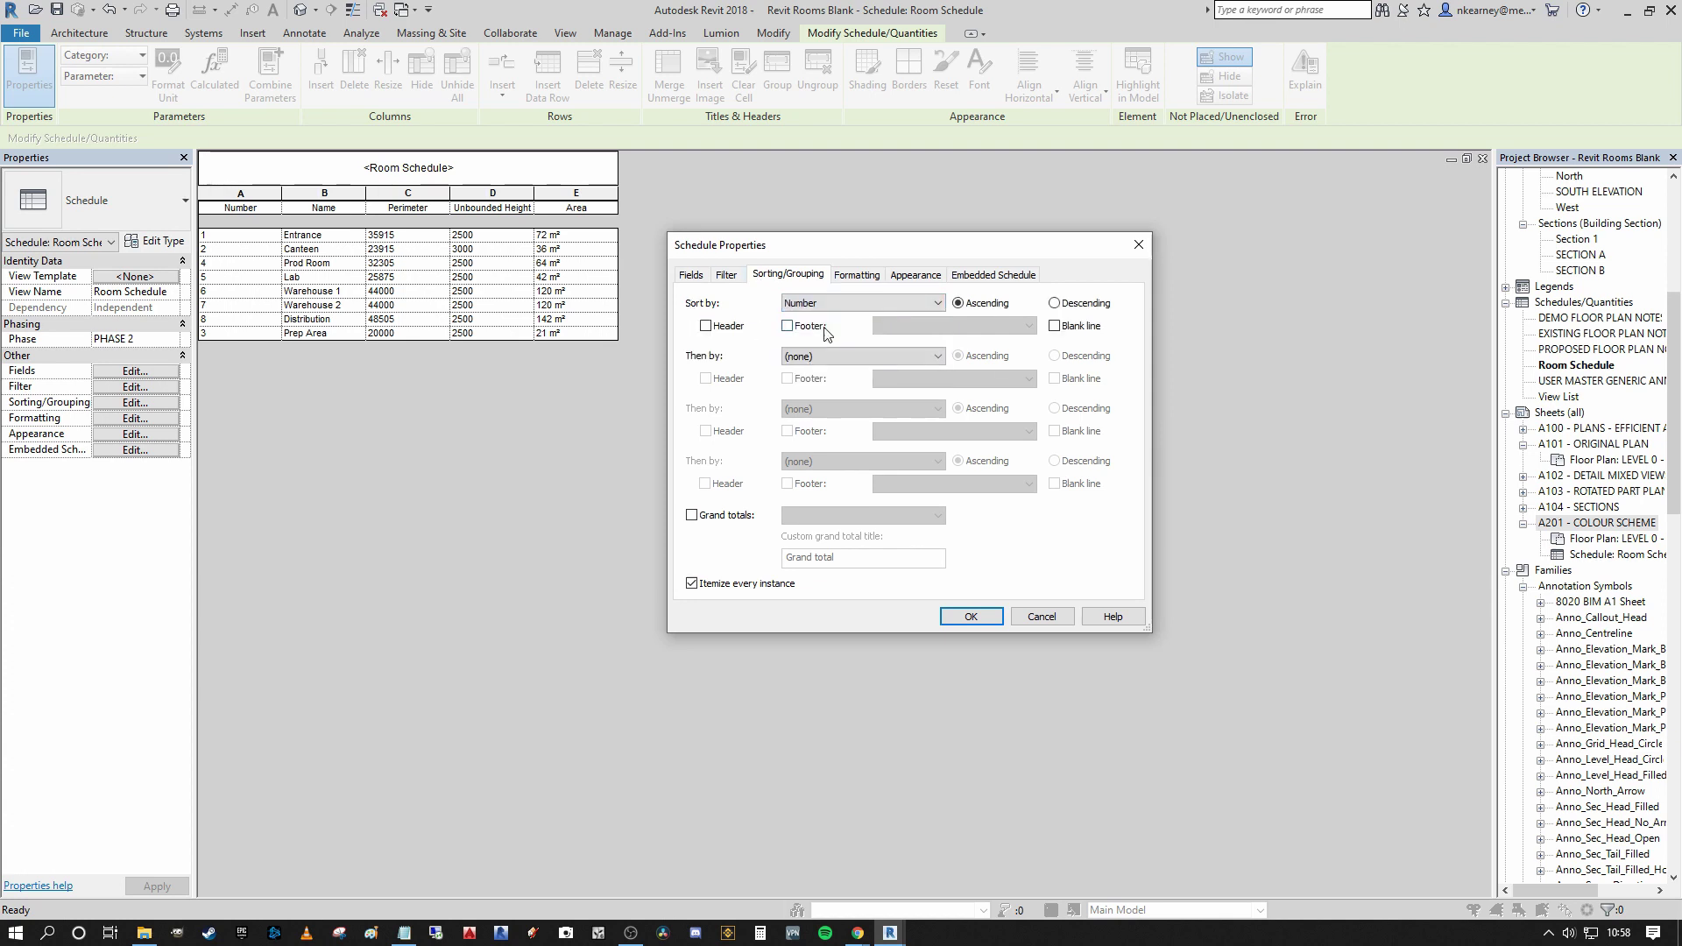
click(971, 616)
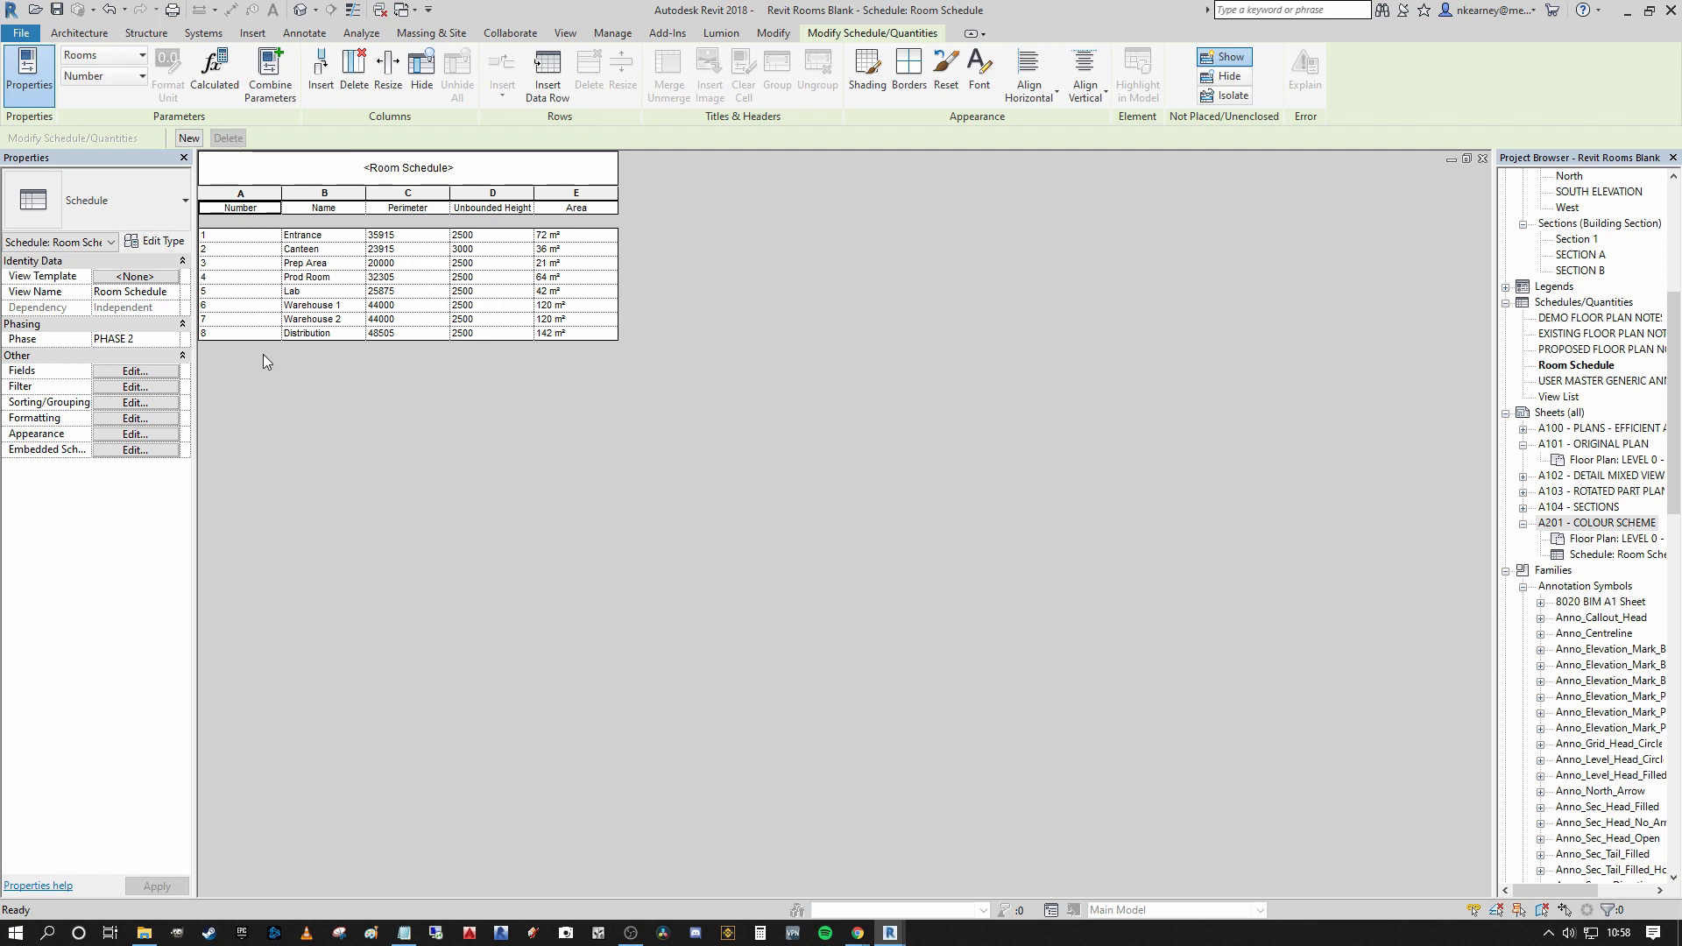
Close the schedule view and move the room schedule on the sheet to just above the By Room Name Legend
click(1482, 158)
scroll(694, 362, down, 2)
scroll(536, 368, up, 1)
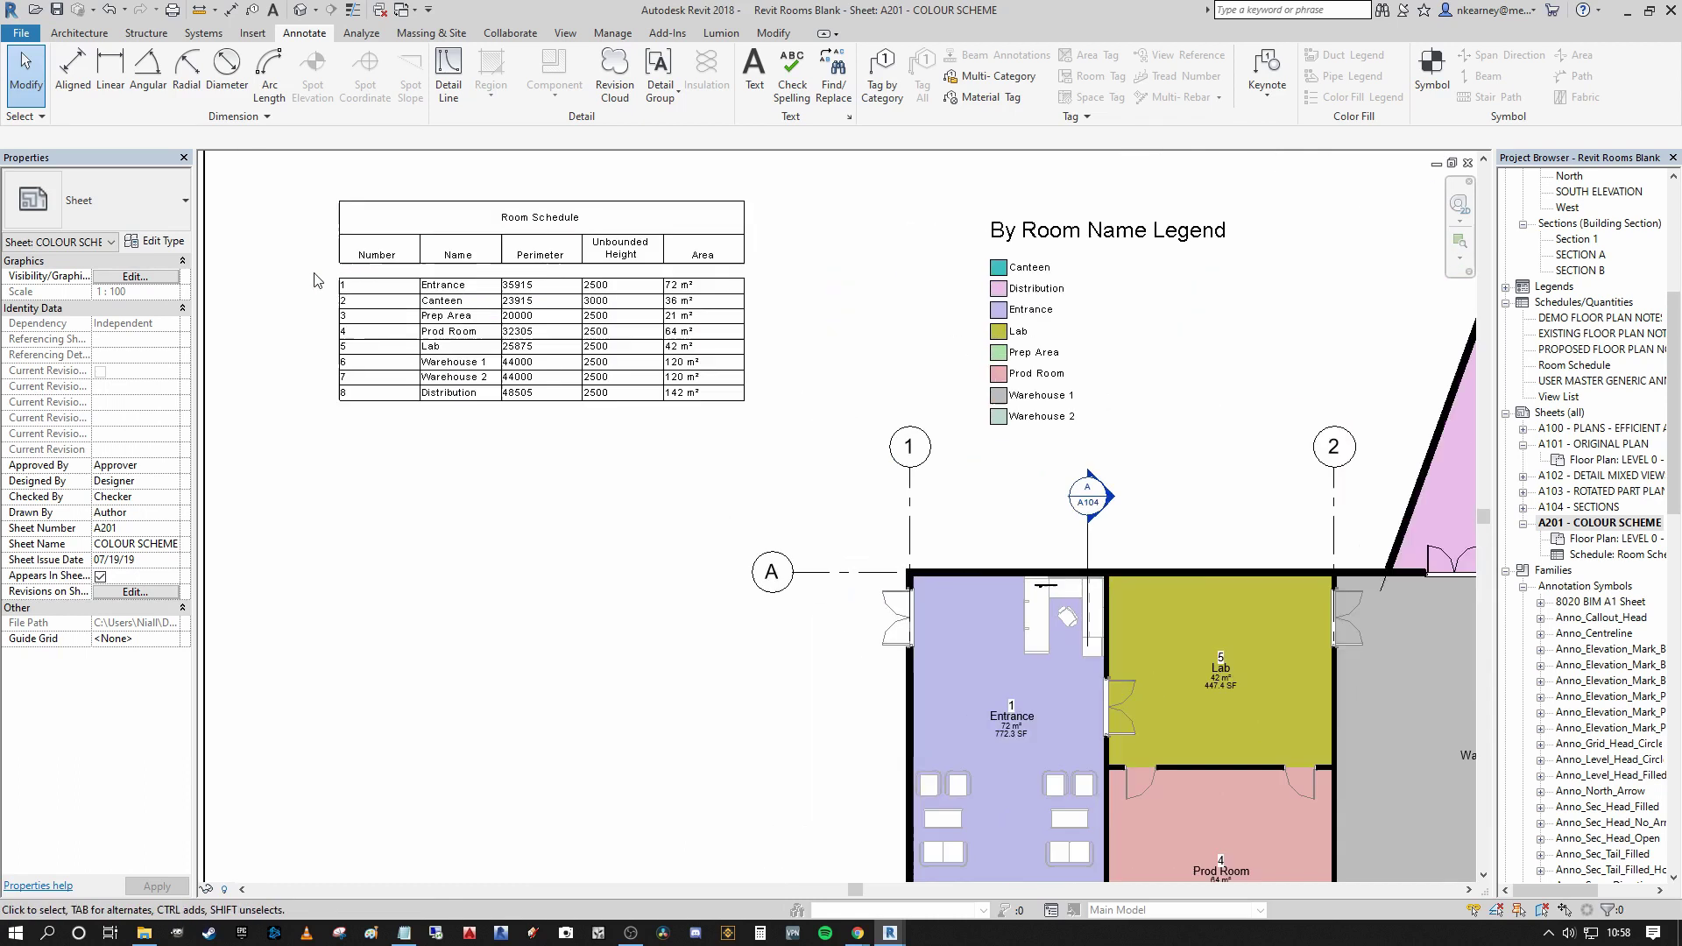
scroll(536, 368, down, 3)
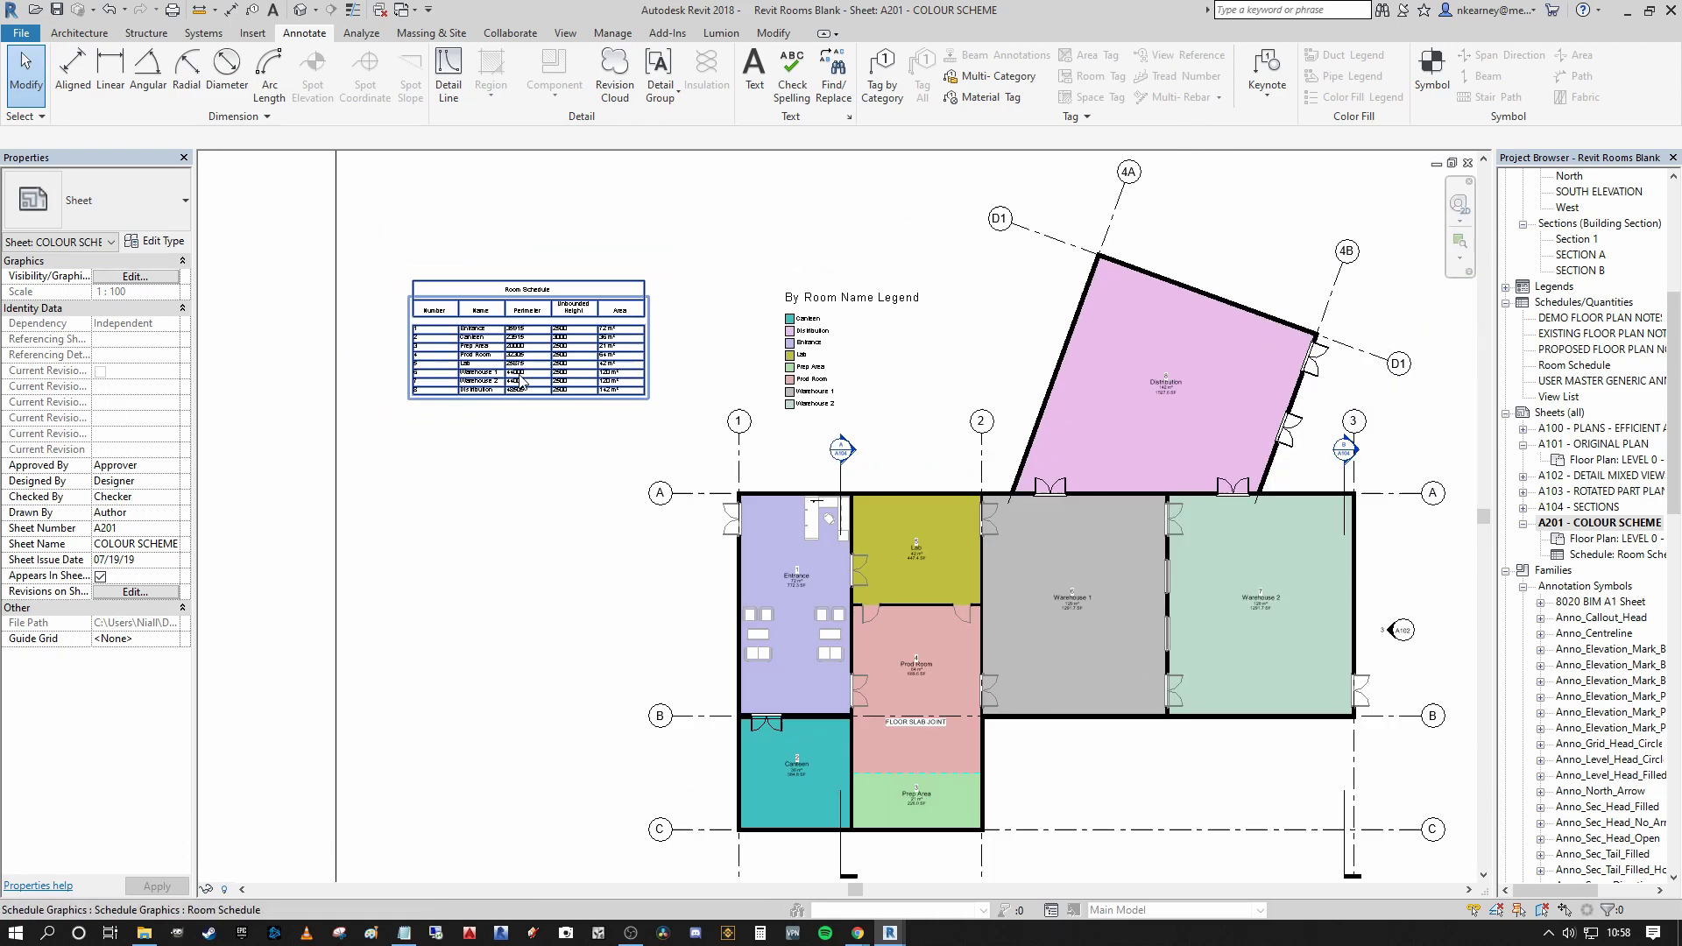
scroll(596, 394, up, 2)
middle_drag(708, 320, 683, 318)
drag(499, 323, 838, 208)
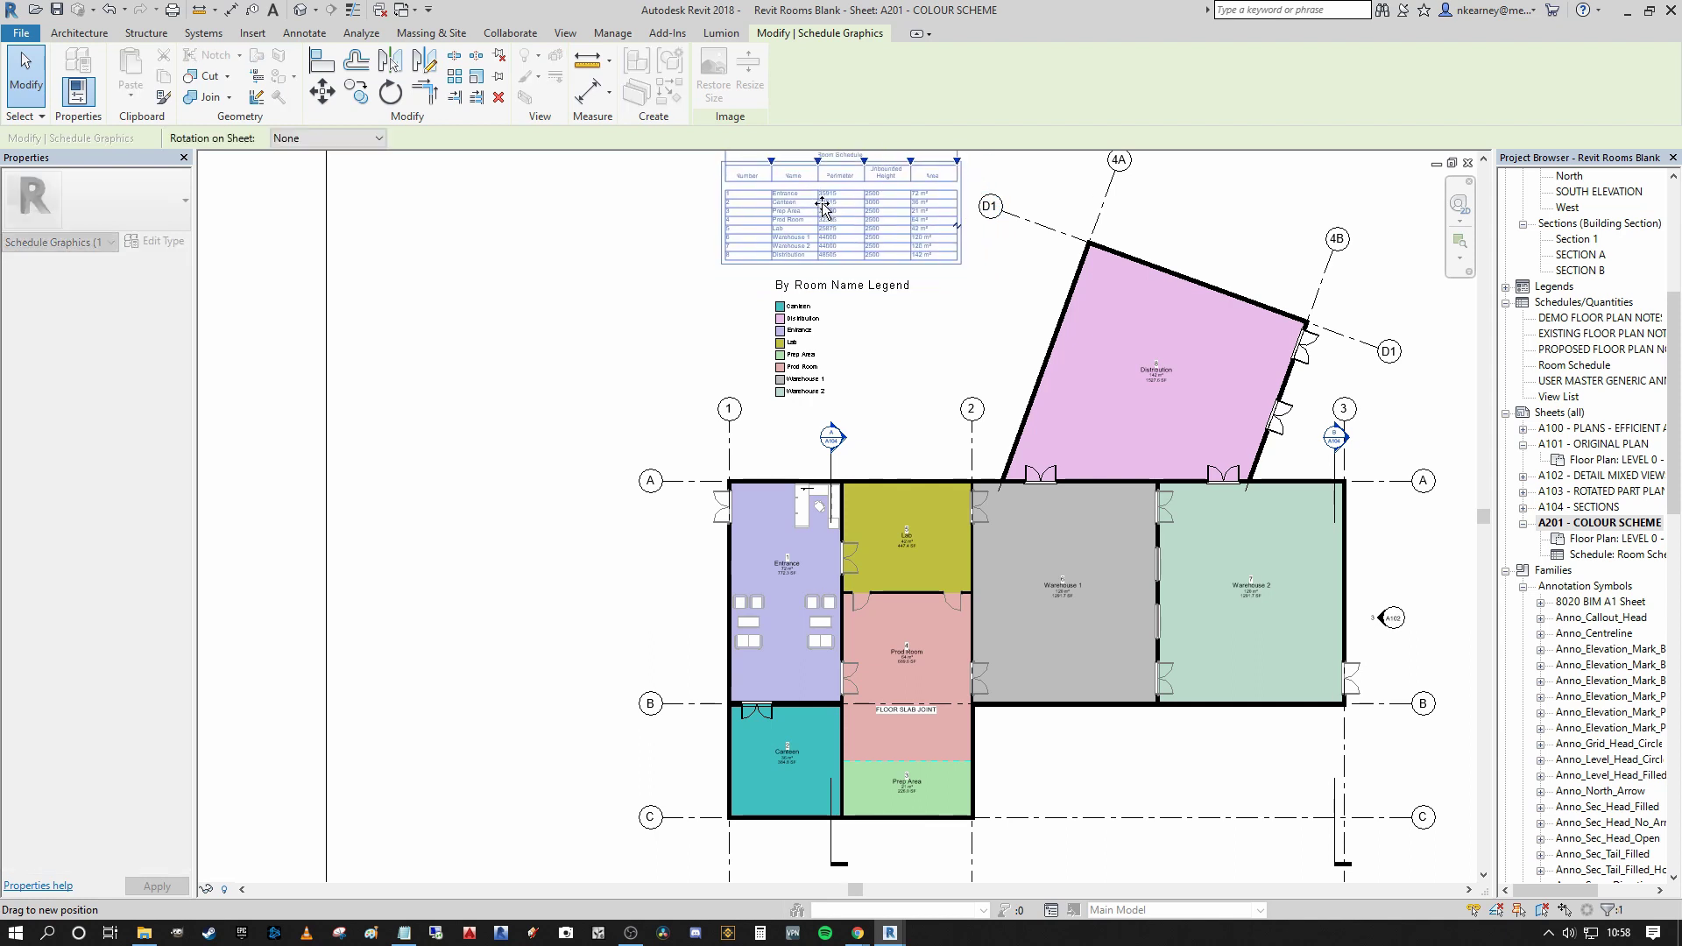
scroll(873, 434, up, 3)
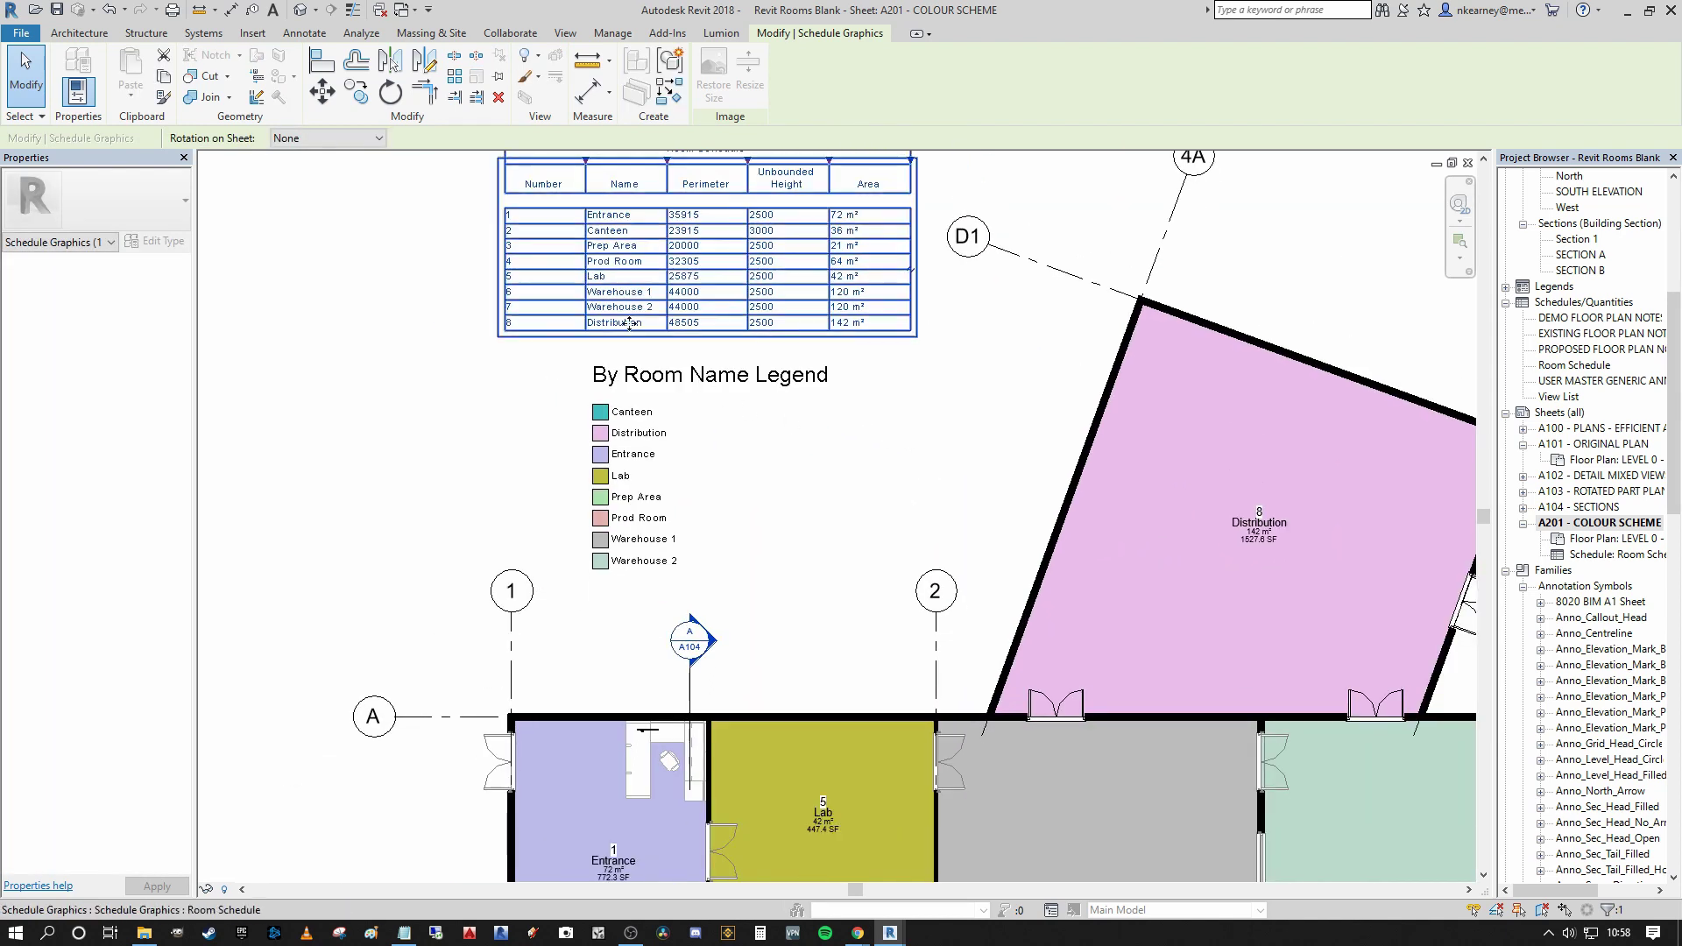
Activate the plan on the sheet, try moving the Distribution room's slanted west wall outward to test the schedule's area, and undo the move
double_click(1108, 386)
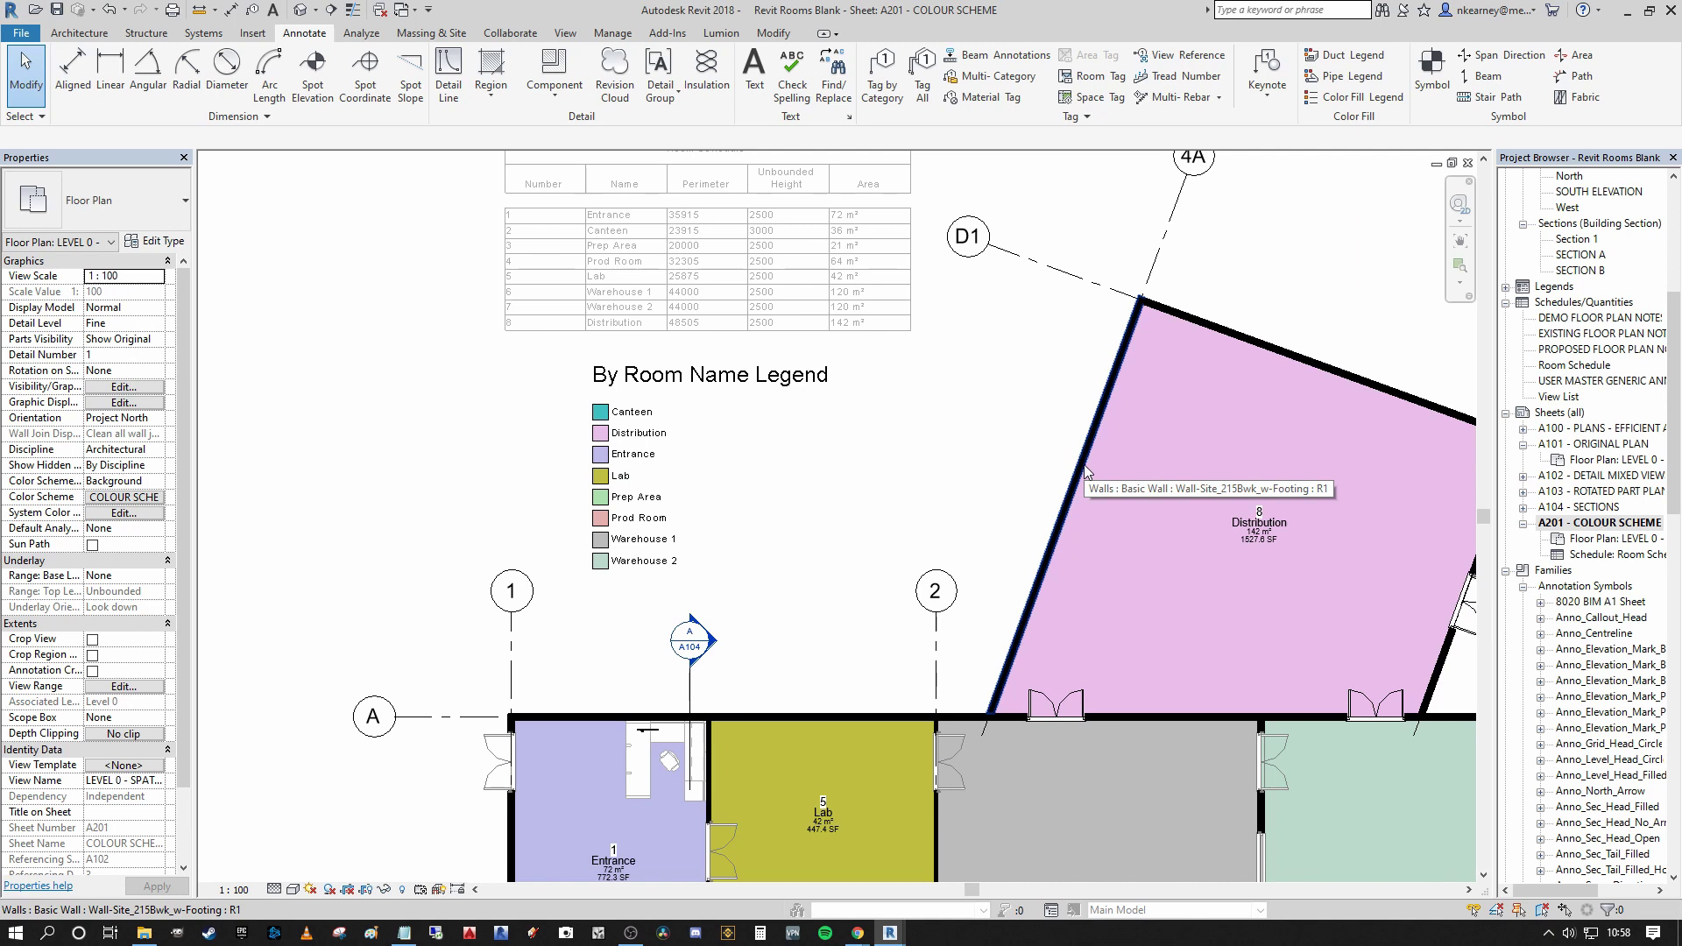
click(1085, 471)
drag(1085, 471, 991, 471)
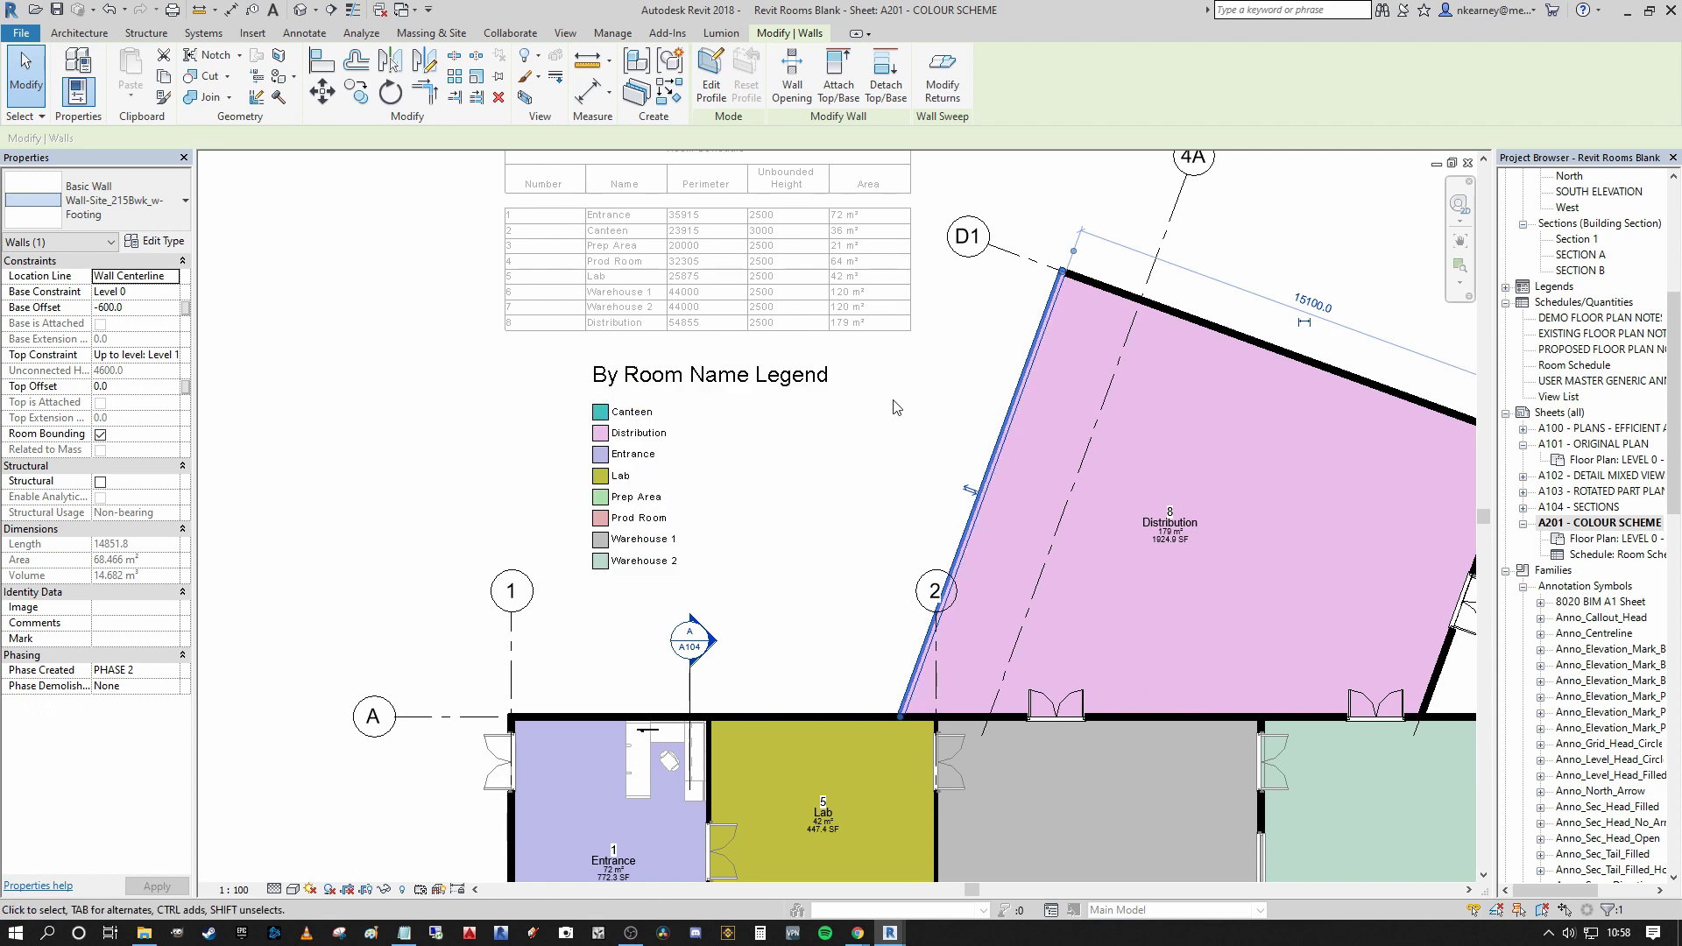
key(ctrl+z)
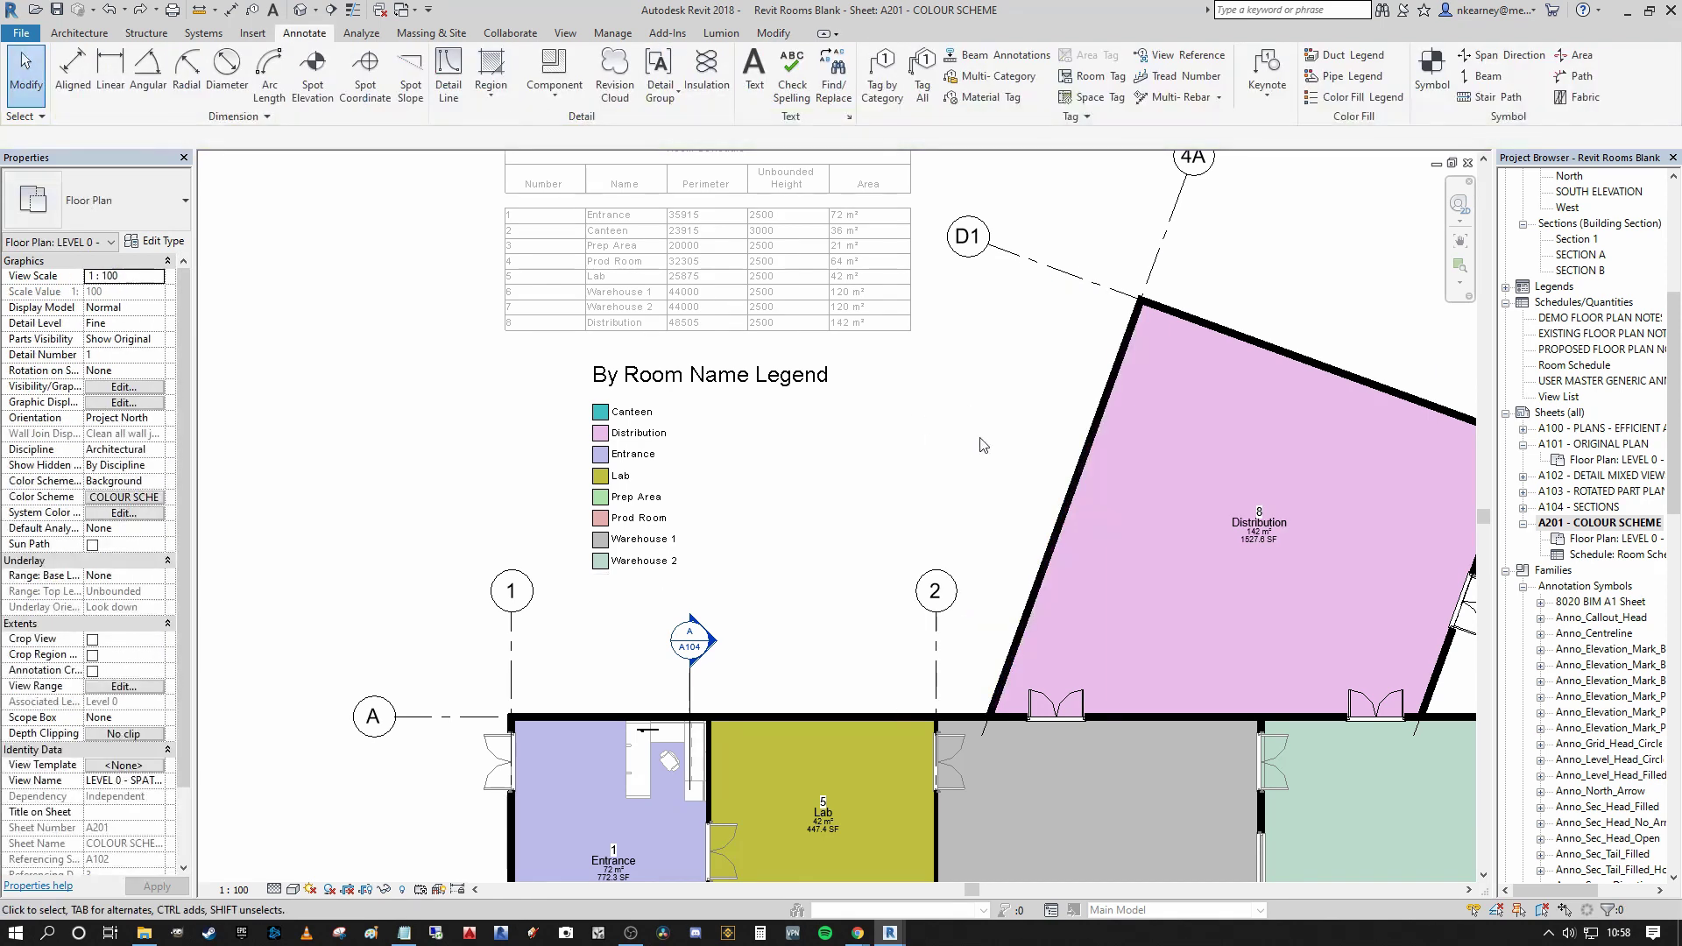
Deactivate the plan view and review the whole sheet with its schedule, legend and coloured plan
scroll(983, 429, down, 3)
scroll(1011, 351, down, 2)
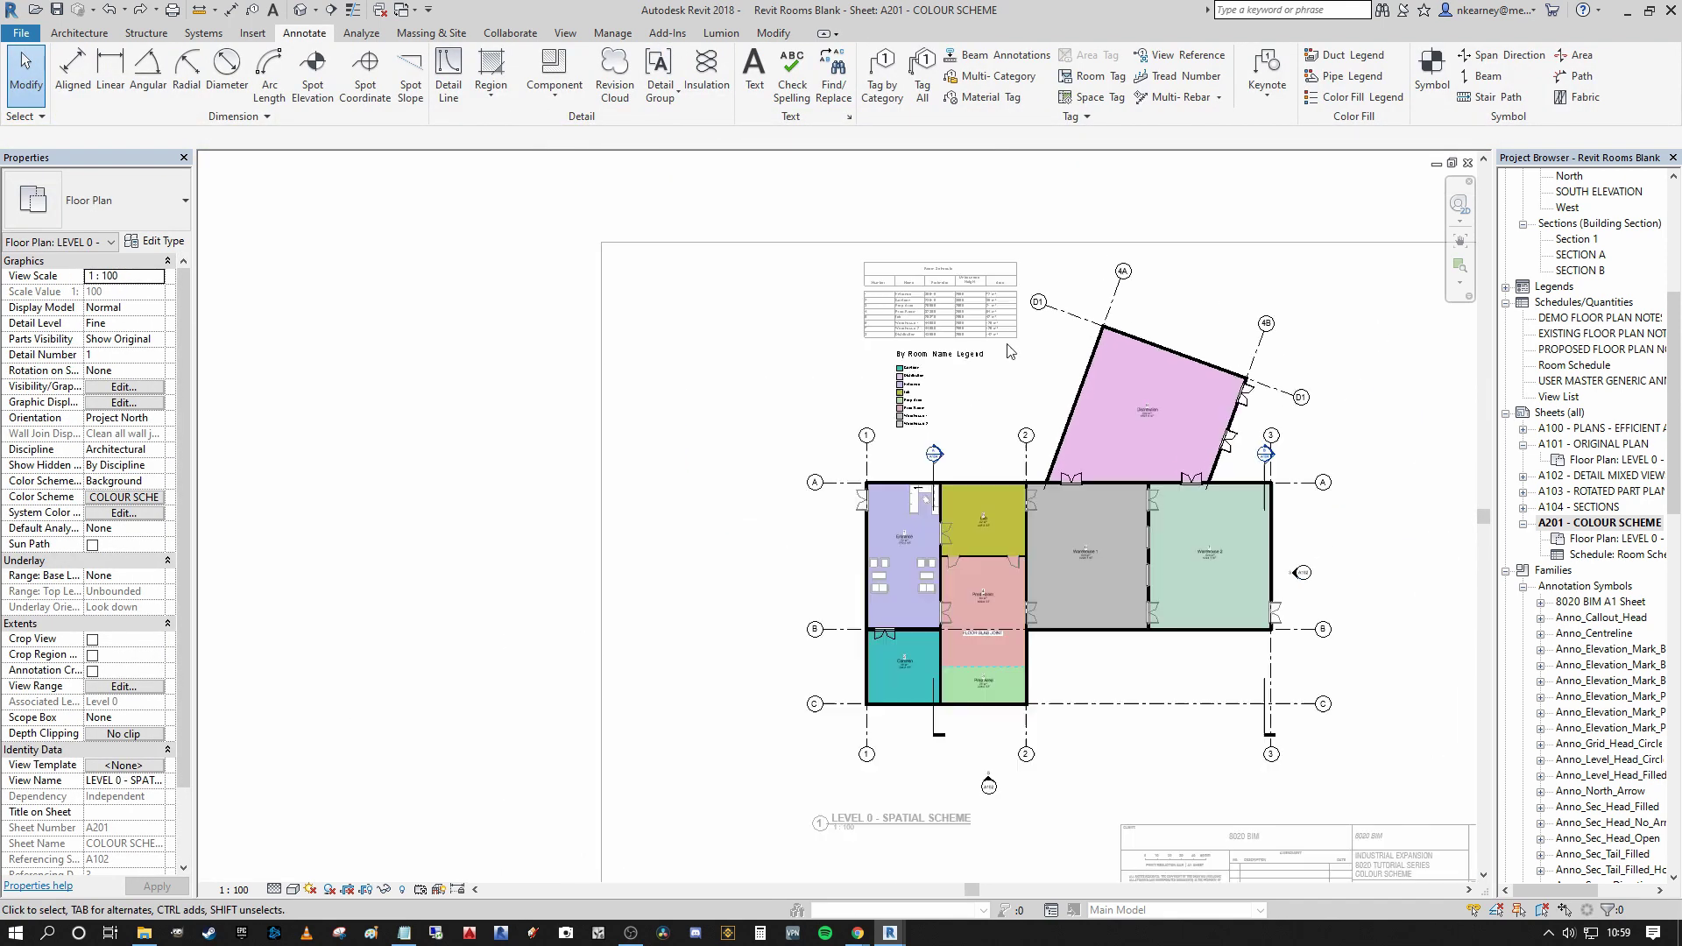
double_click(1011, 350)
scroll(970, 315, up, 3)
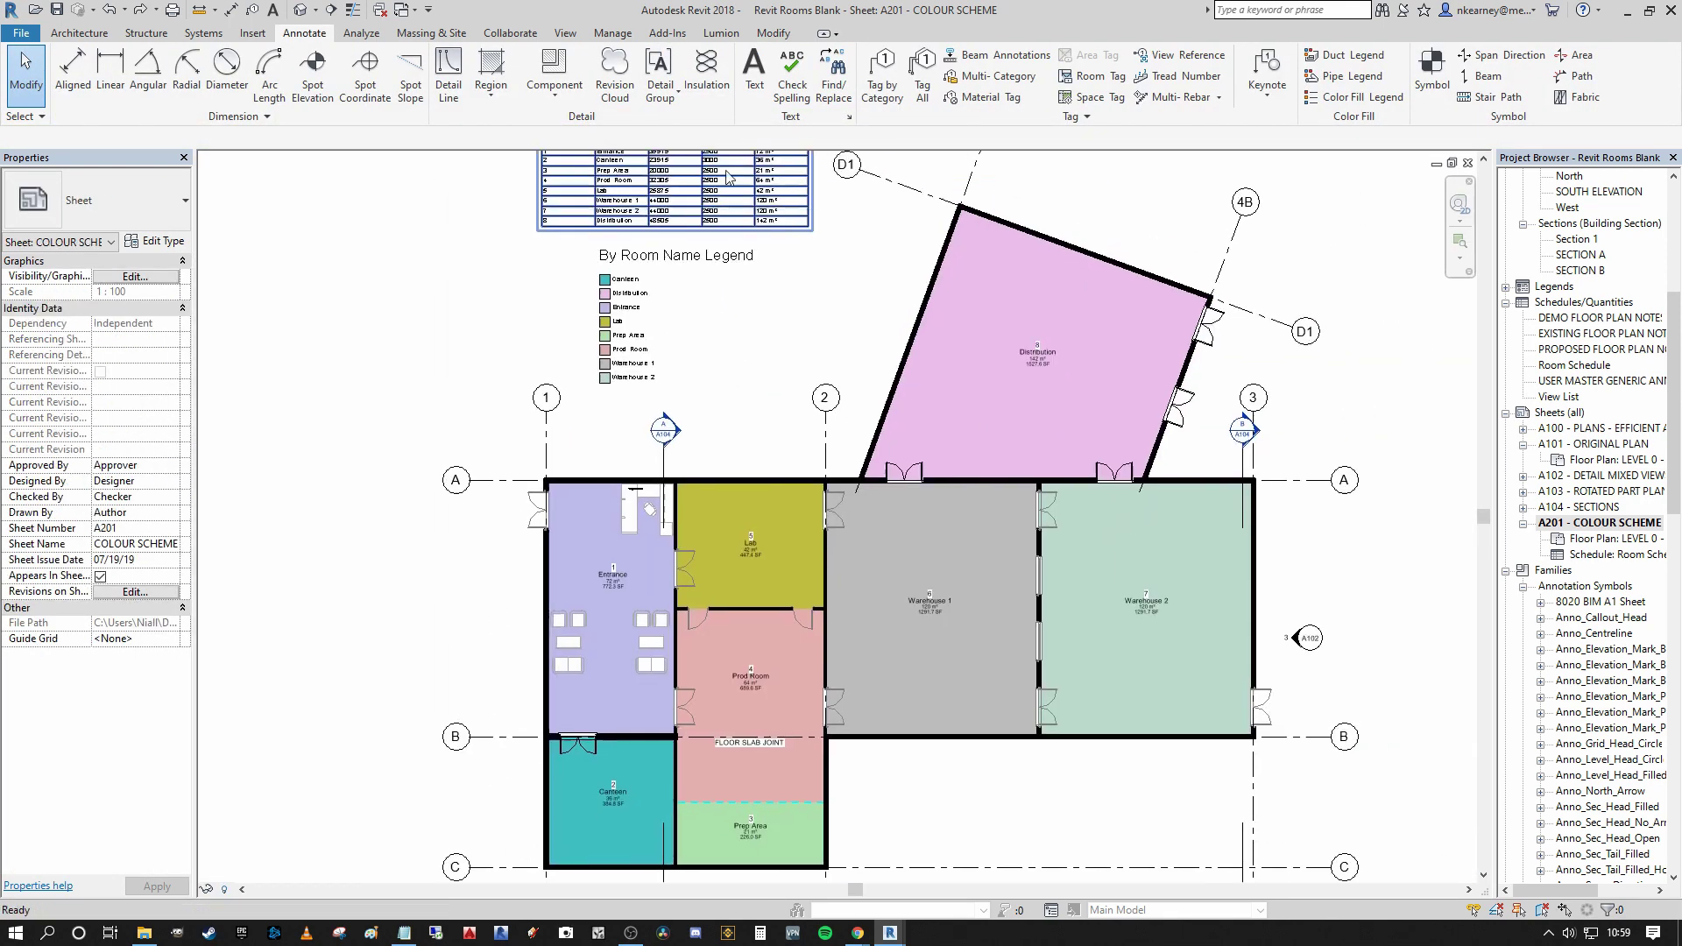
scroll(815, 317, down, 3)
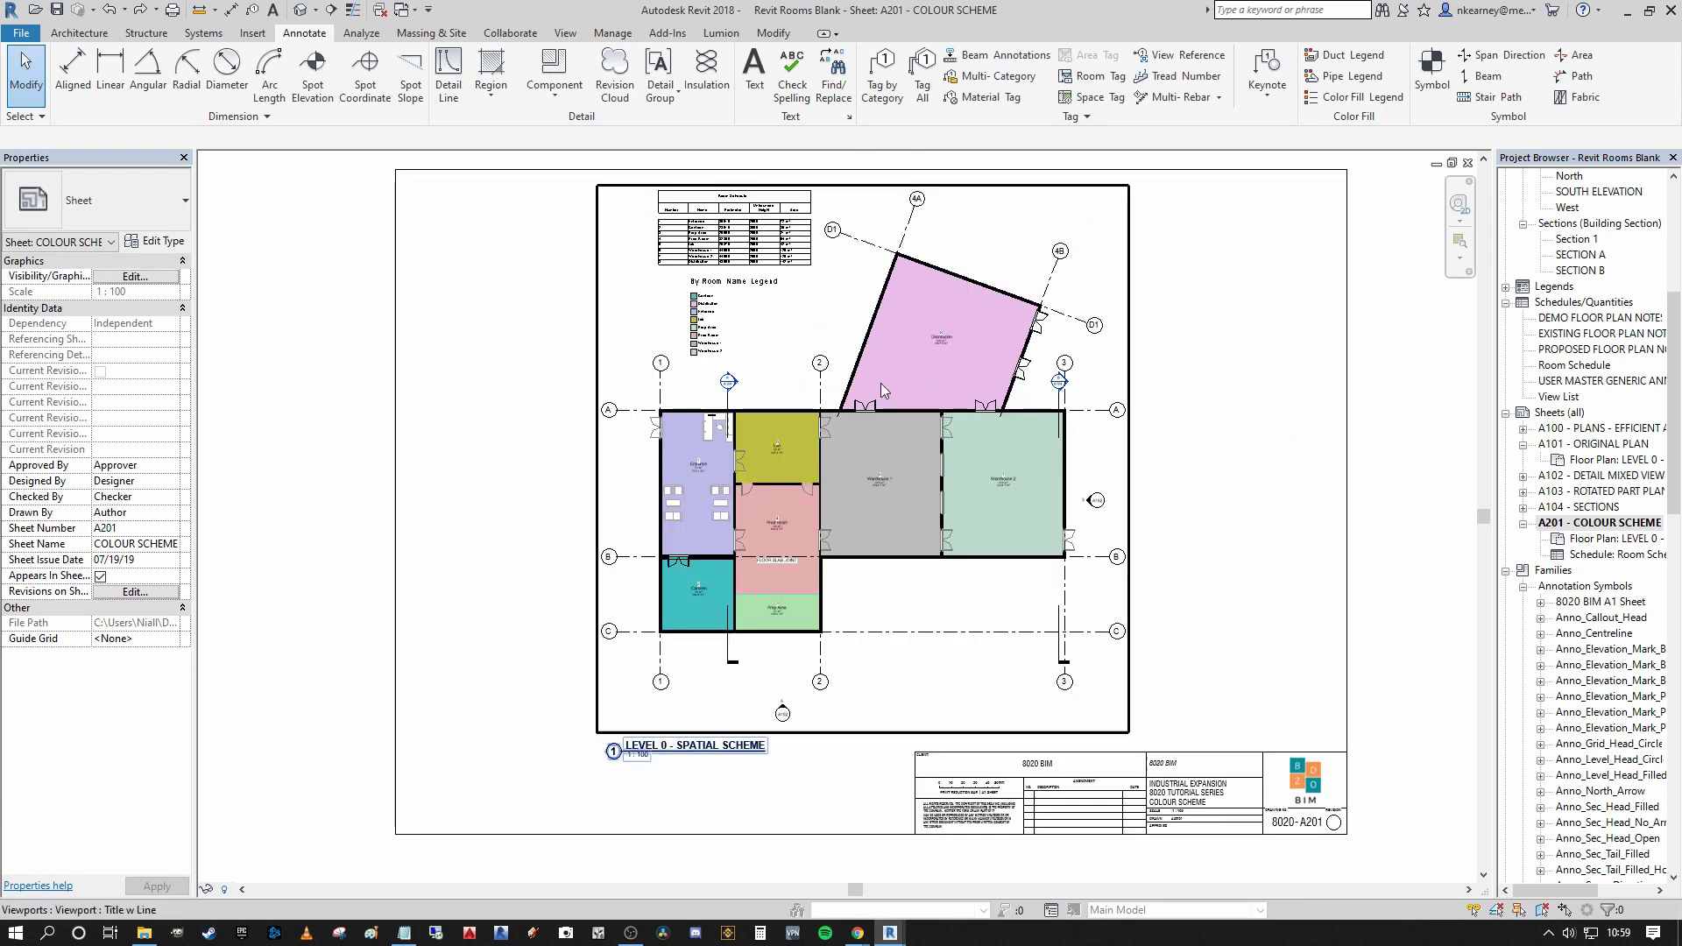
Activate the Level 0 plan on the sheet and bring its phasing properties into view
scroll(881, 382, up, 1)
scroll(1191, 380, up, 1)
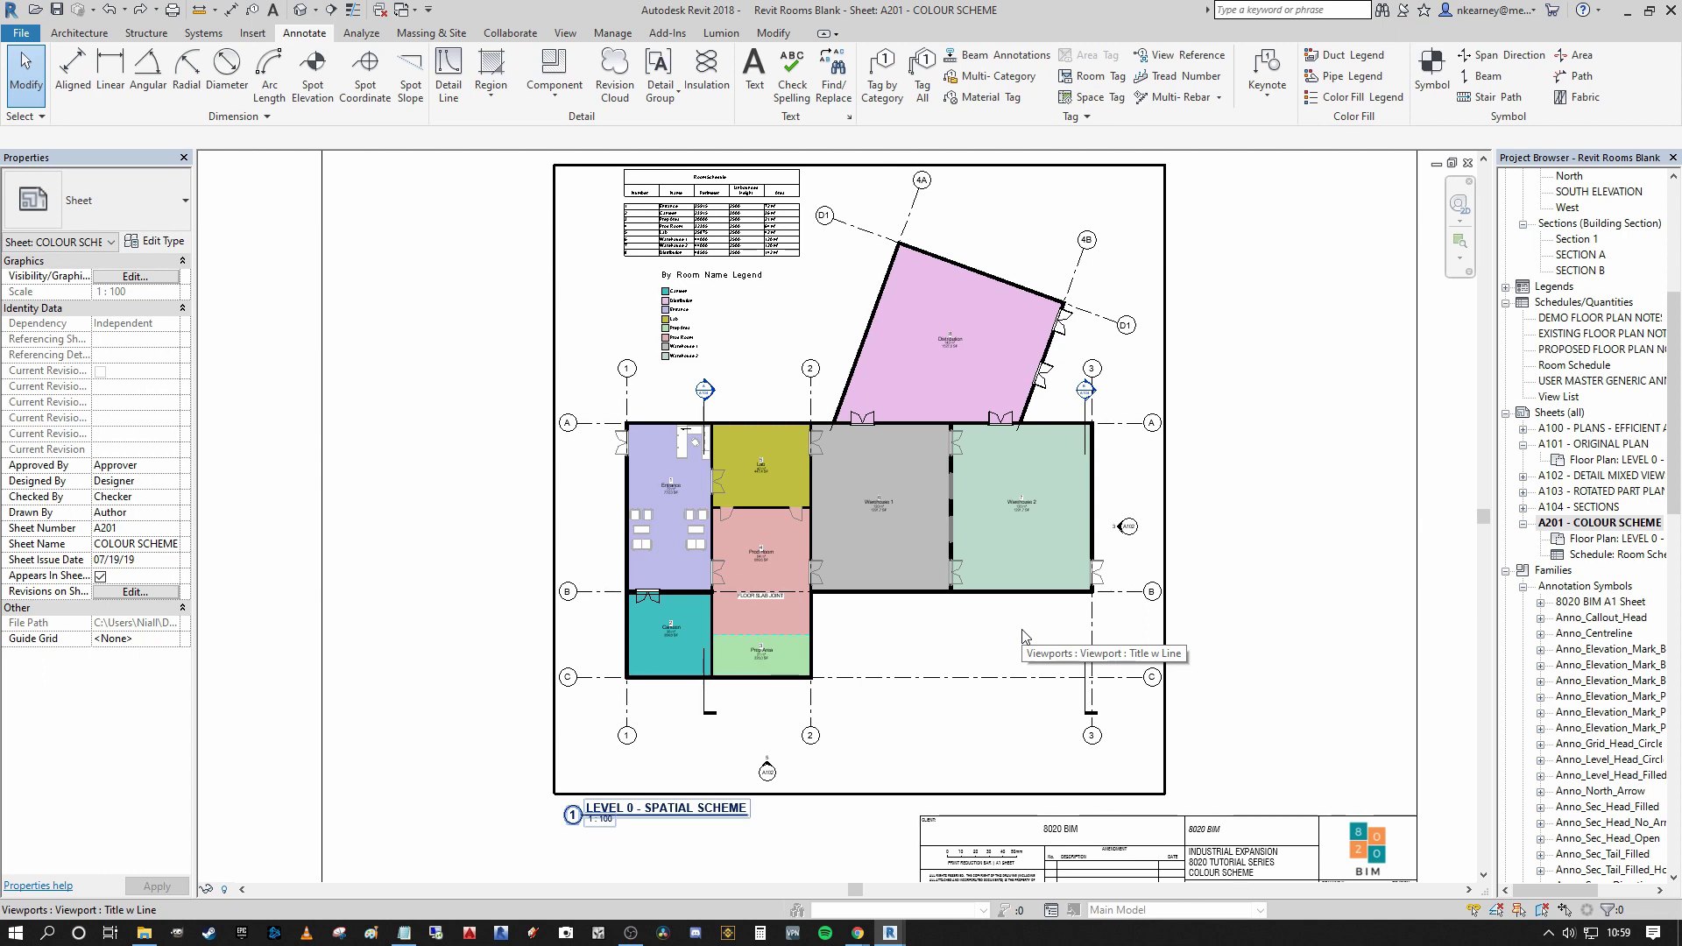
scroll(918, 605, up, 3)
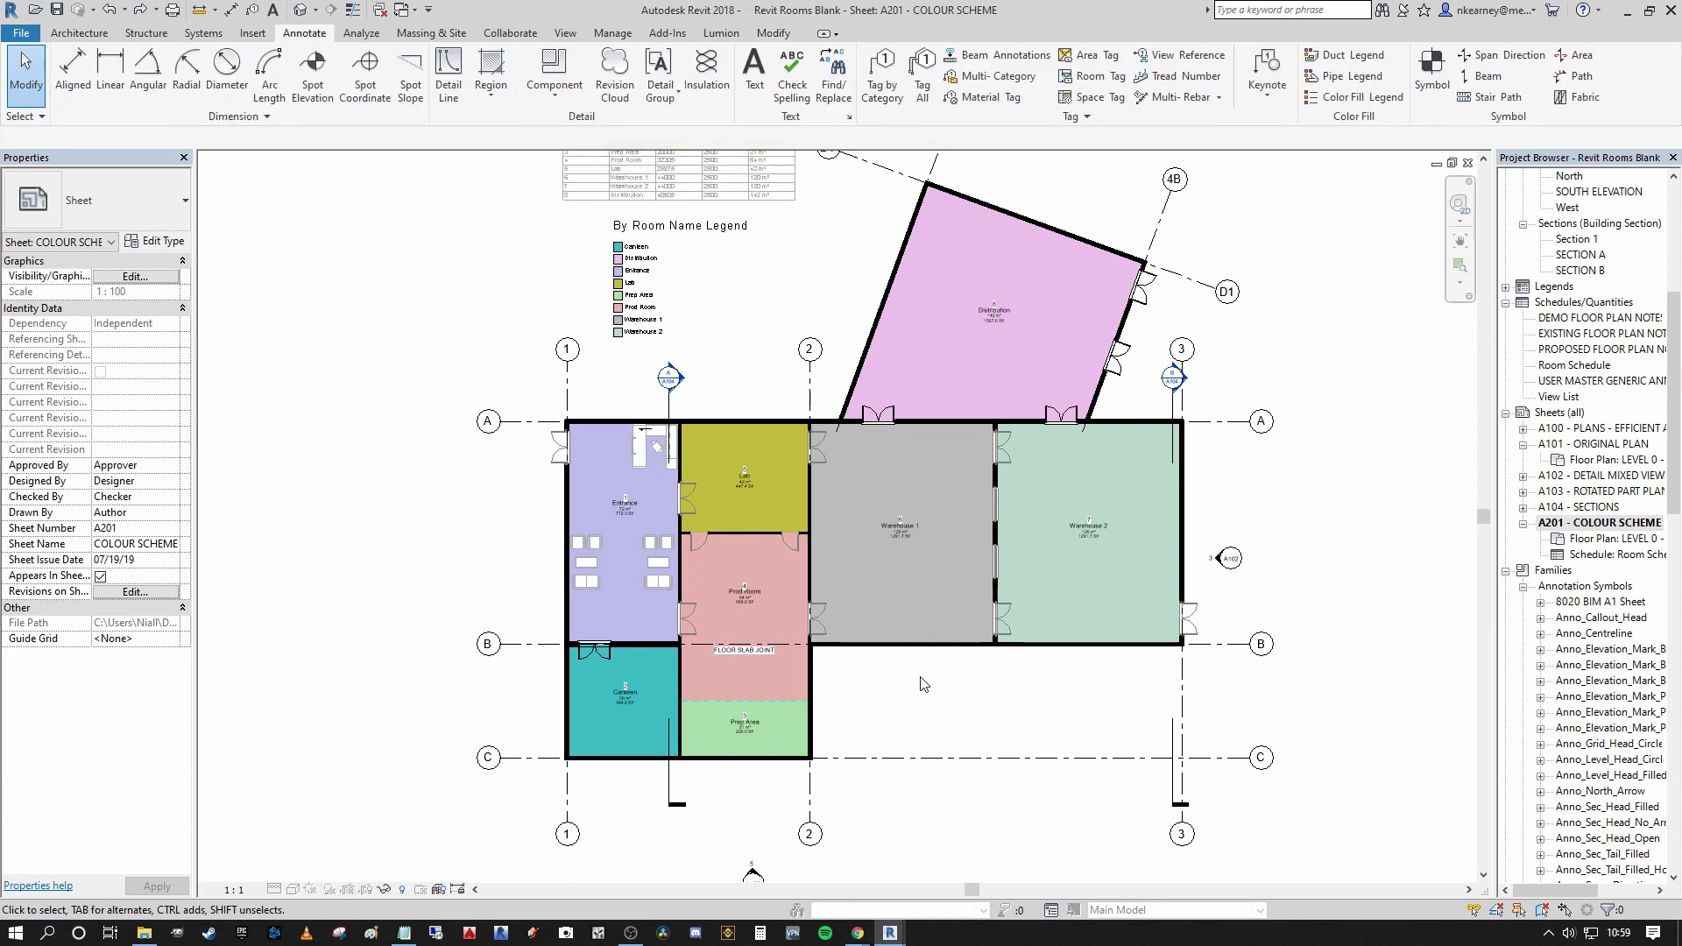
double_click(923, 684)
scroll(923, 684, up, 3)
middle_drag(923, 683, 923, 770)
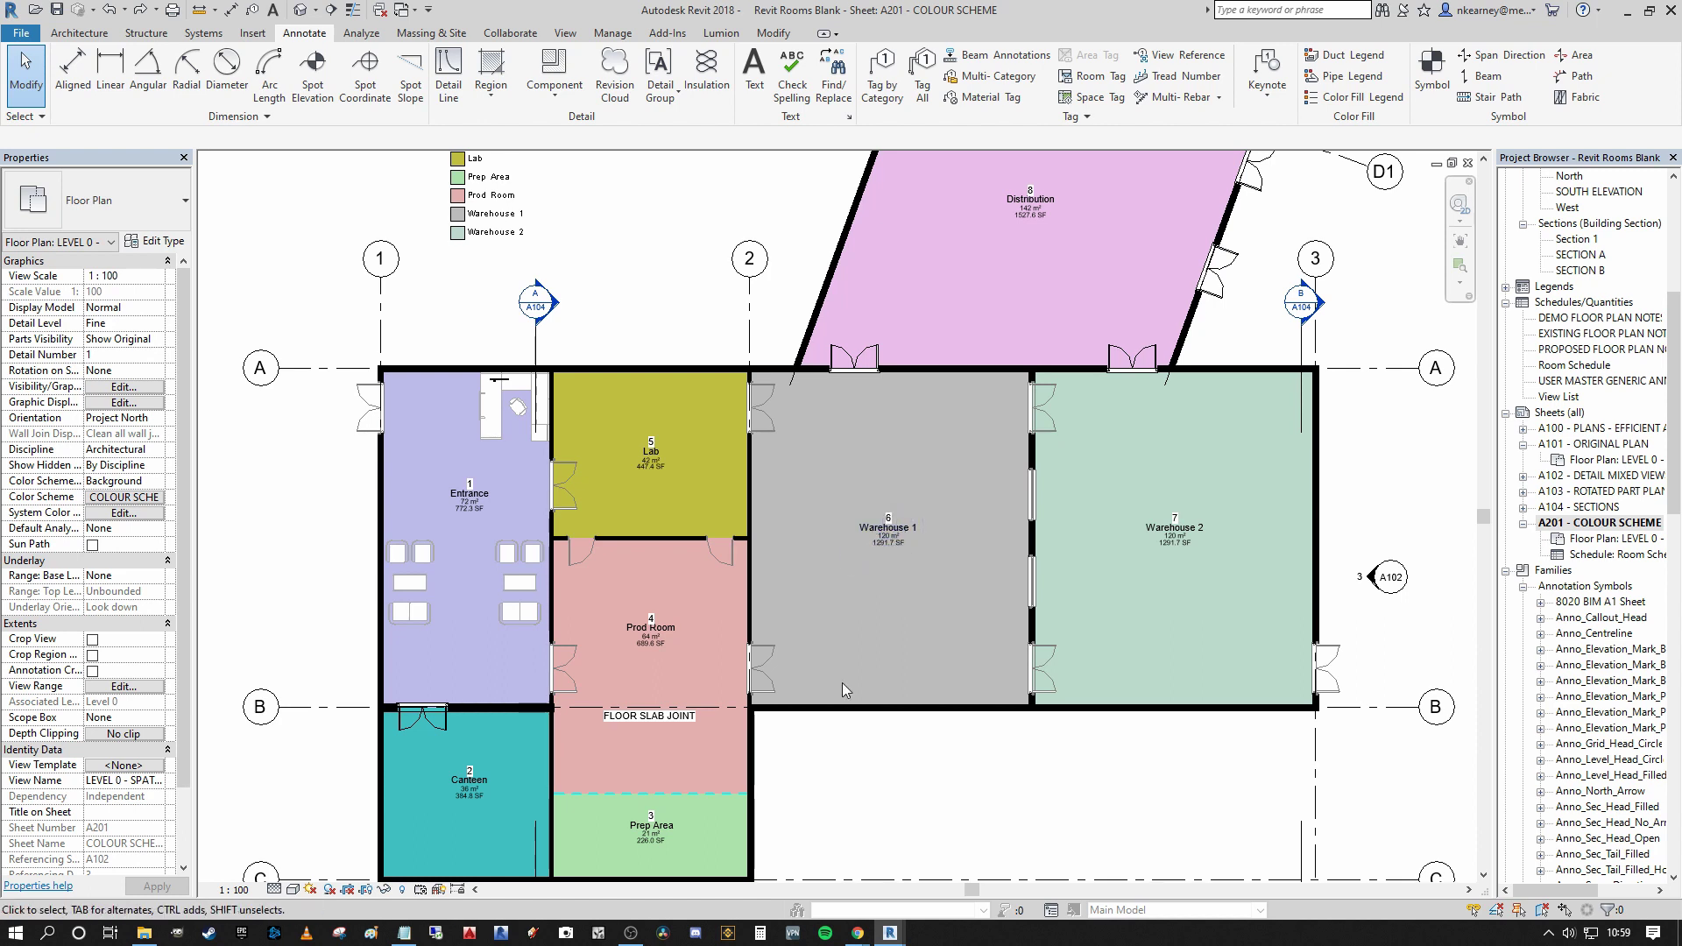
middle_drag(936, 760, 948, 745)
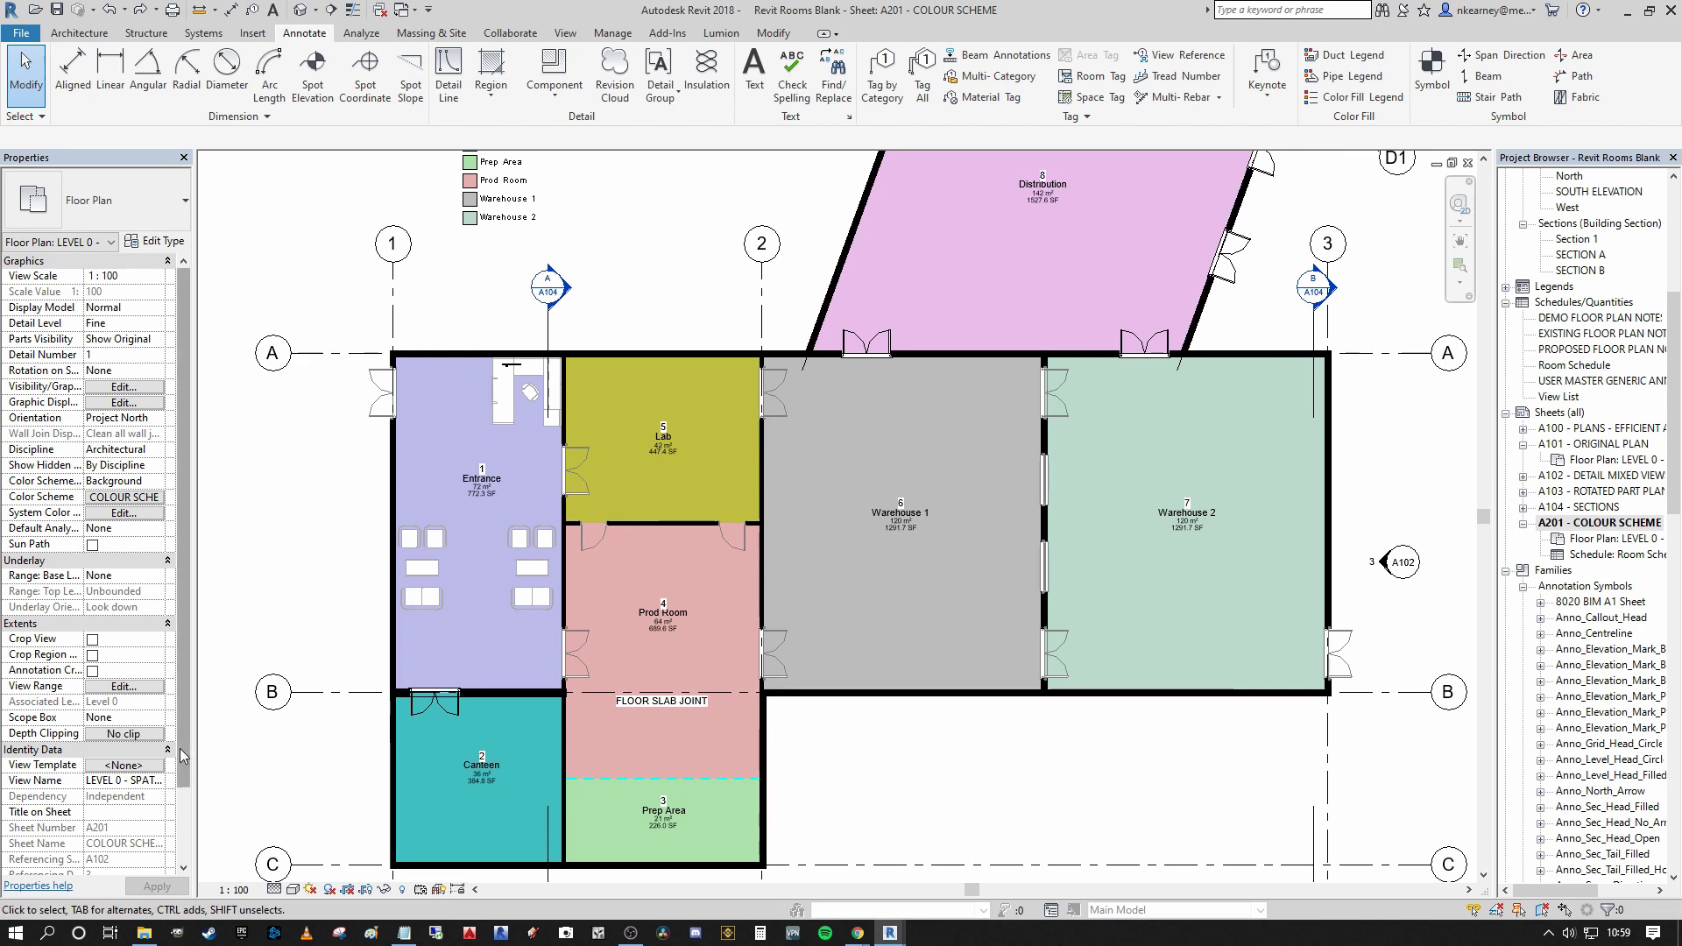
scroll(180, 748, down, 2)
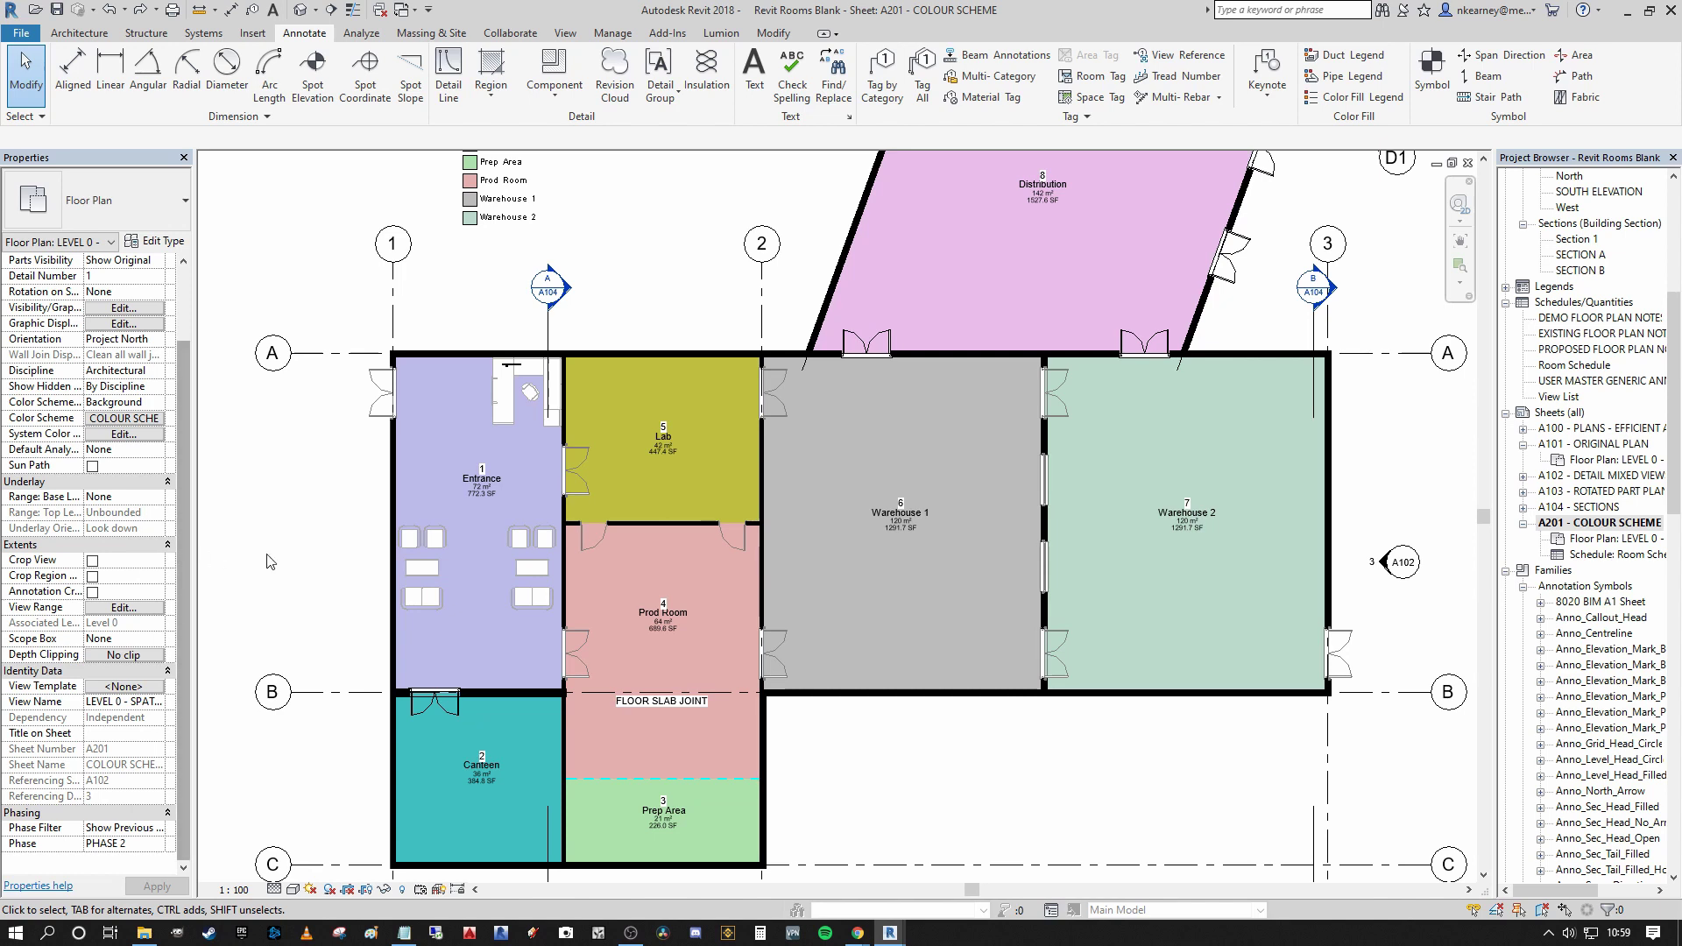
middle_drag(269, 554, 281, 554)
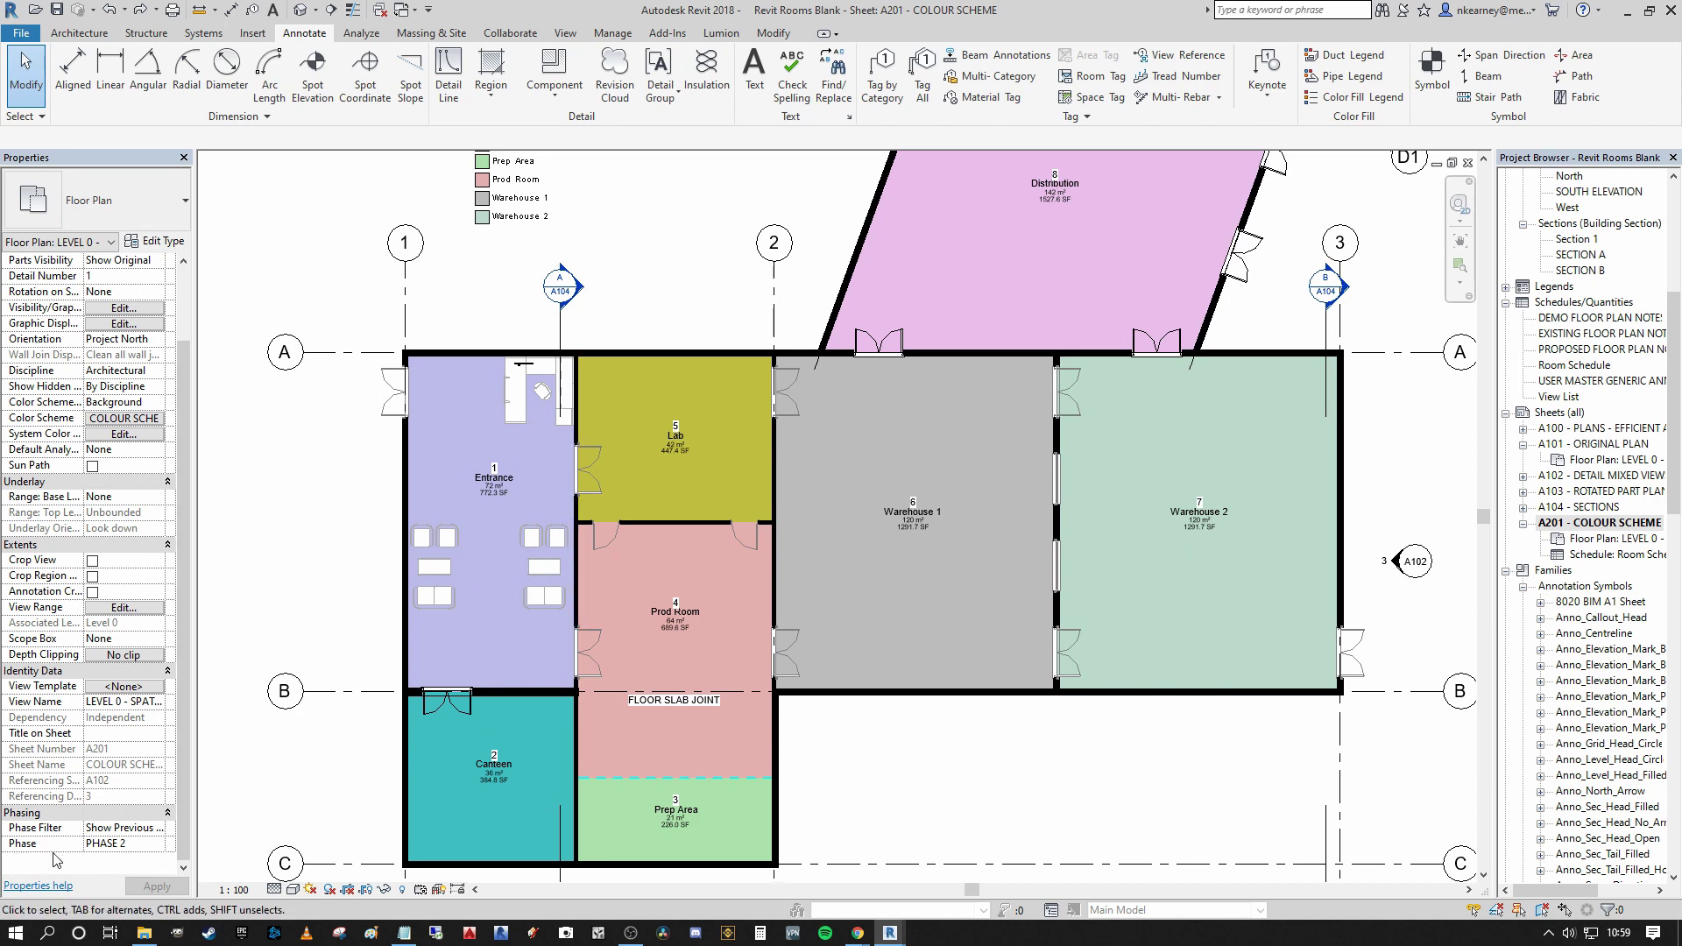
Try the plan's phase as PHASE 1 to compare its rooms, and set it back to PHASE 2
click(157, 845)
click(157, 845)
click(117, 872)
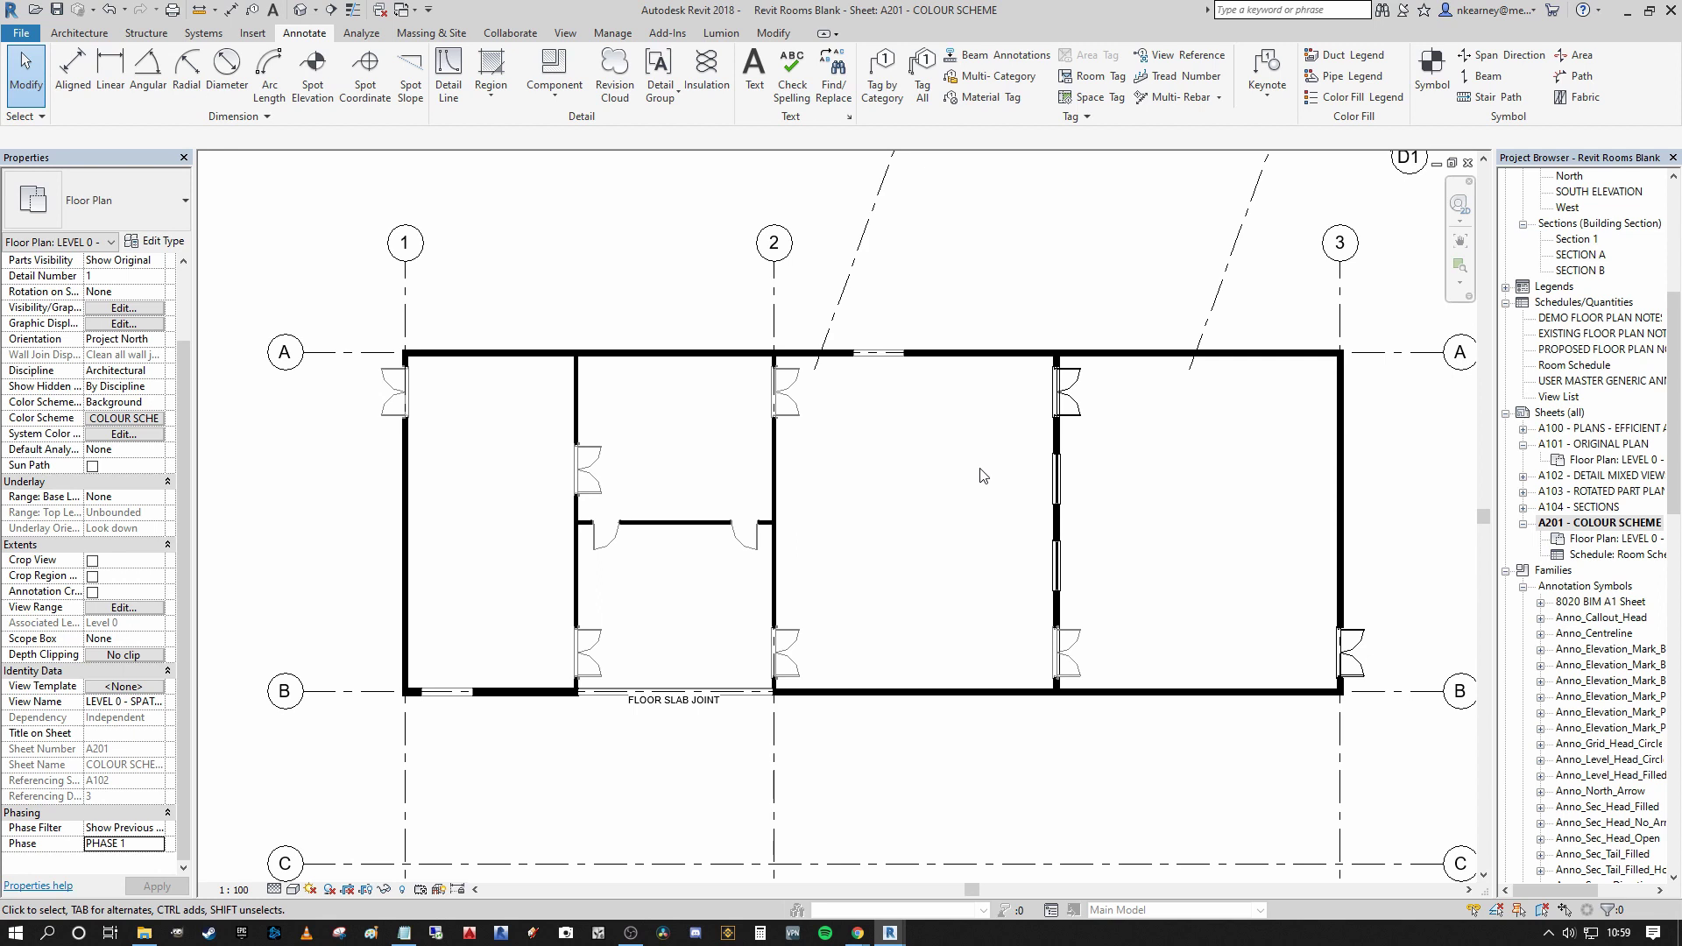
middle_drag(983, 475, 982, 496)
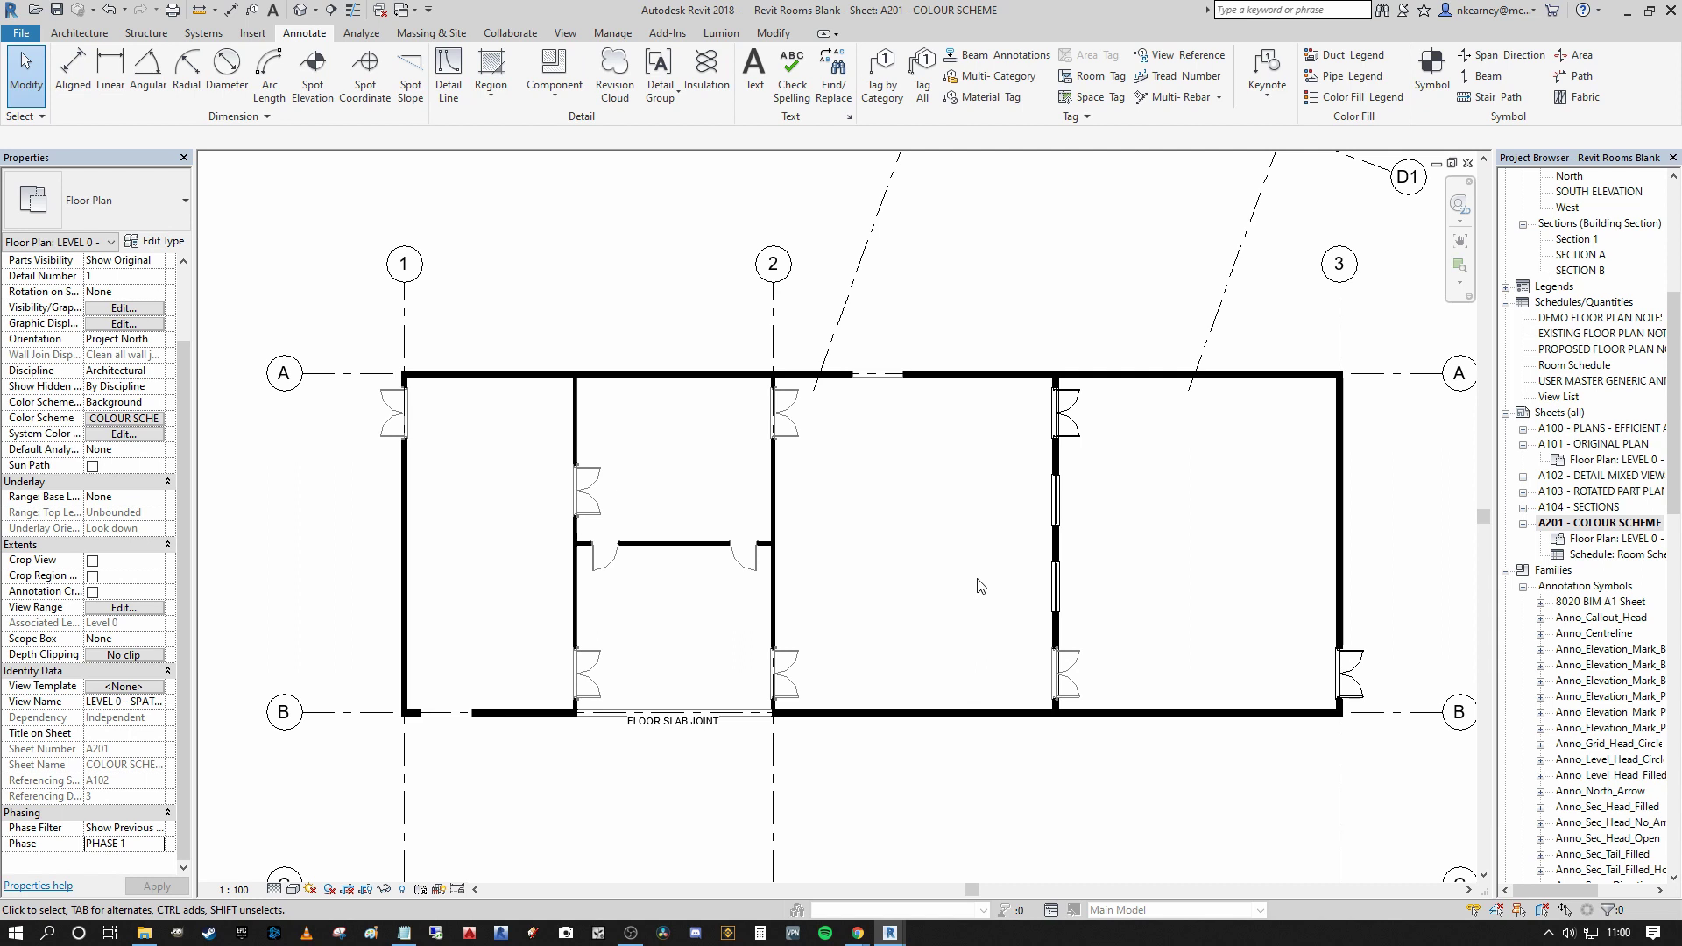
key(Down)
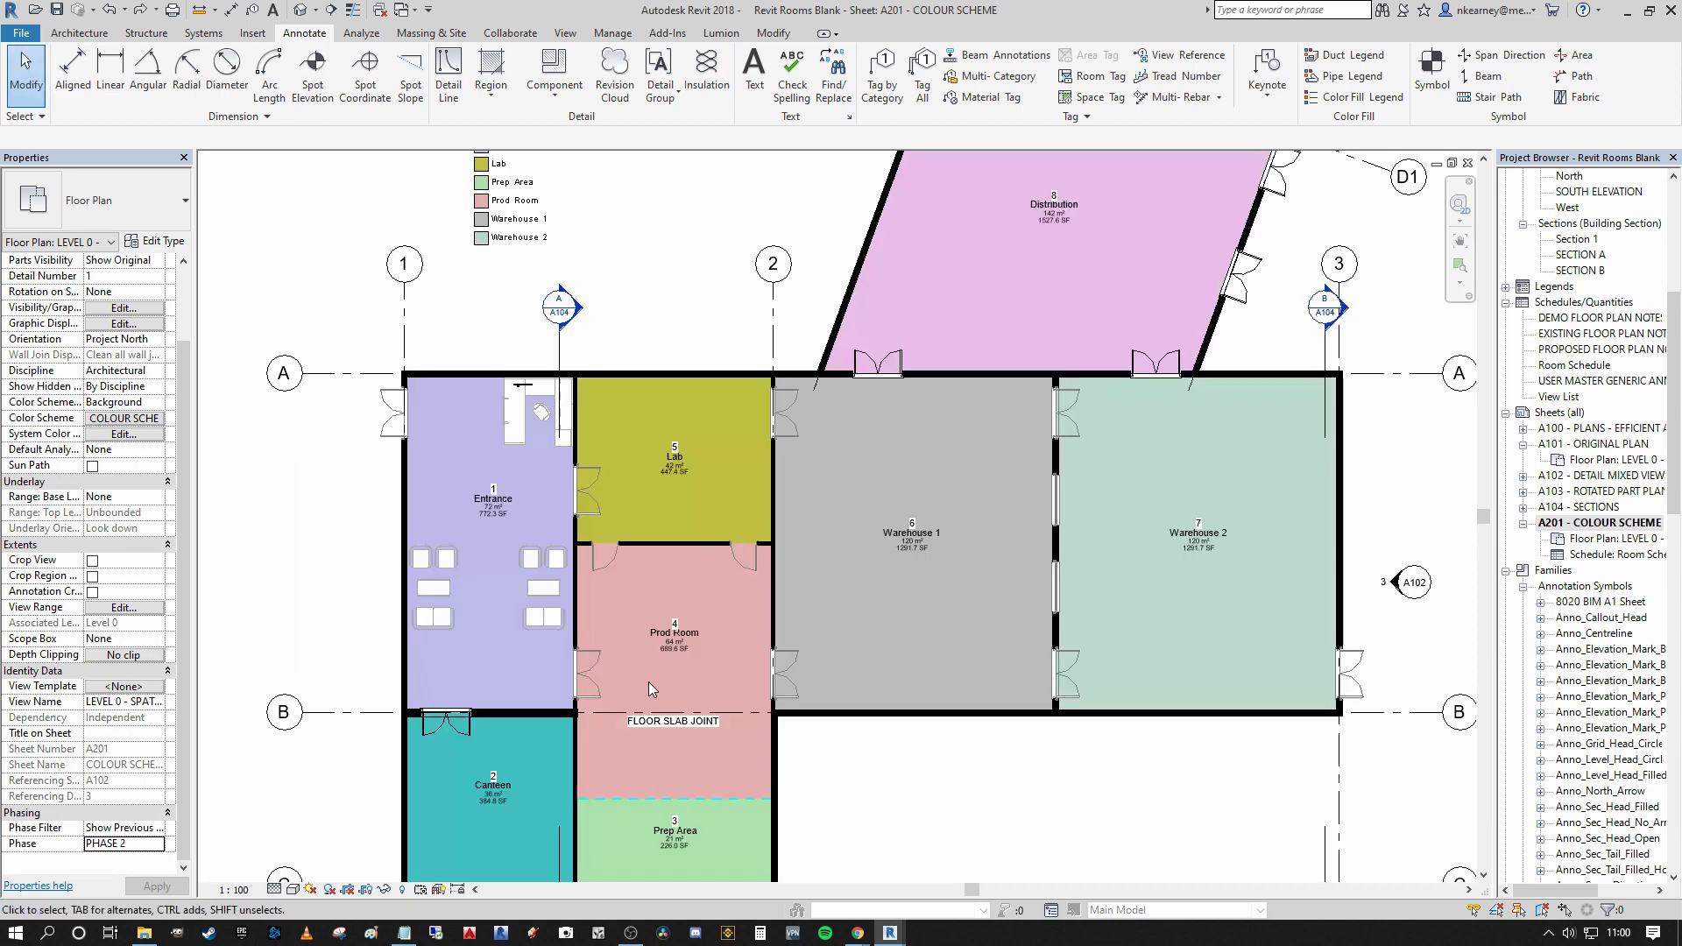
middle_drag(707, 730, 695, 612)
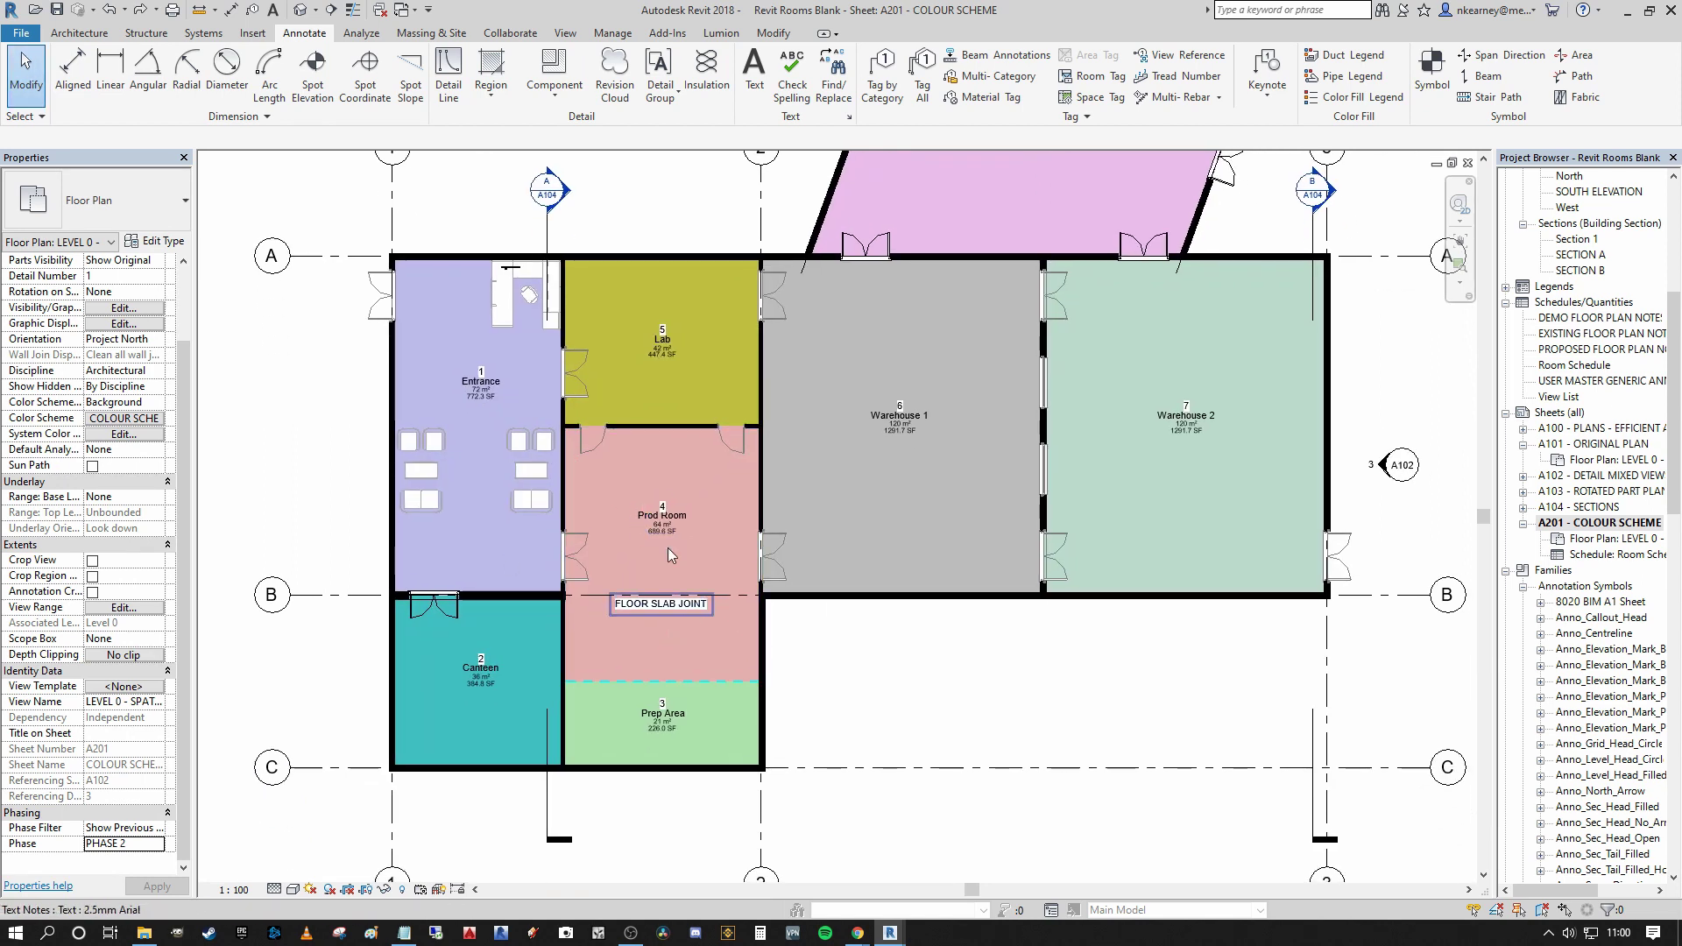
scroll(526, 634, up, 1)
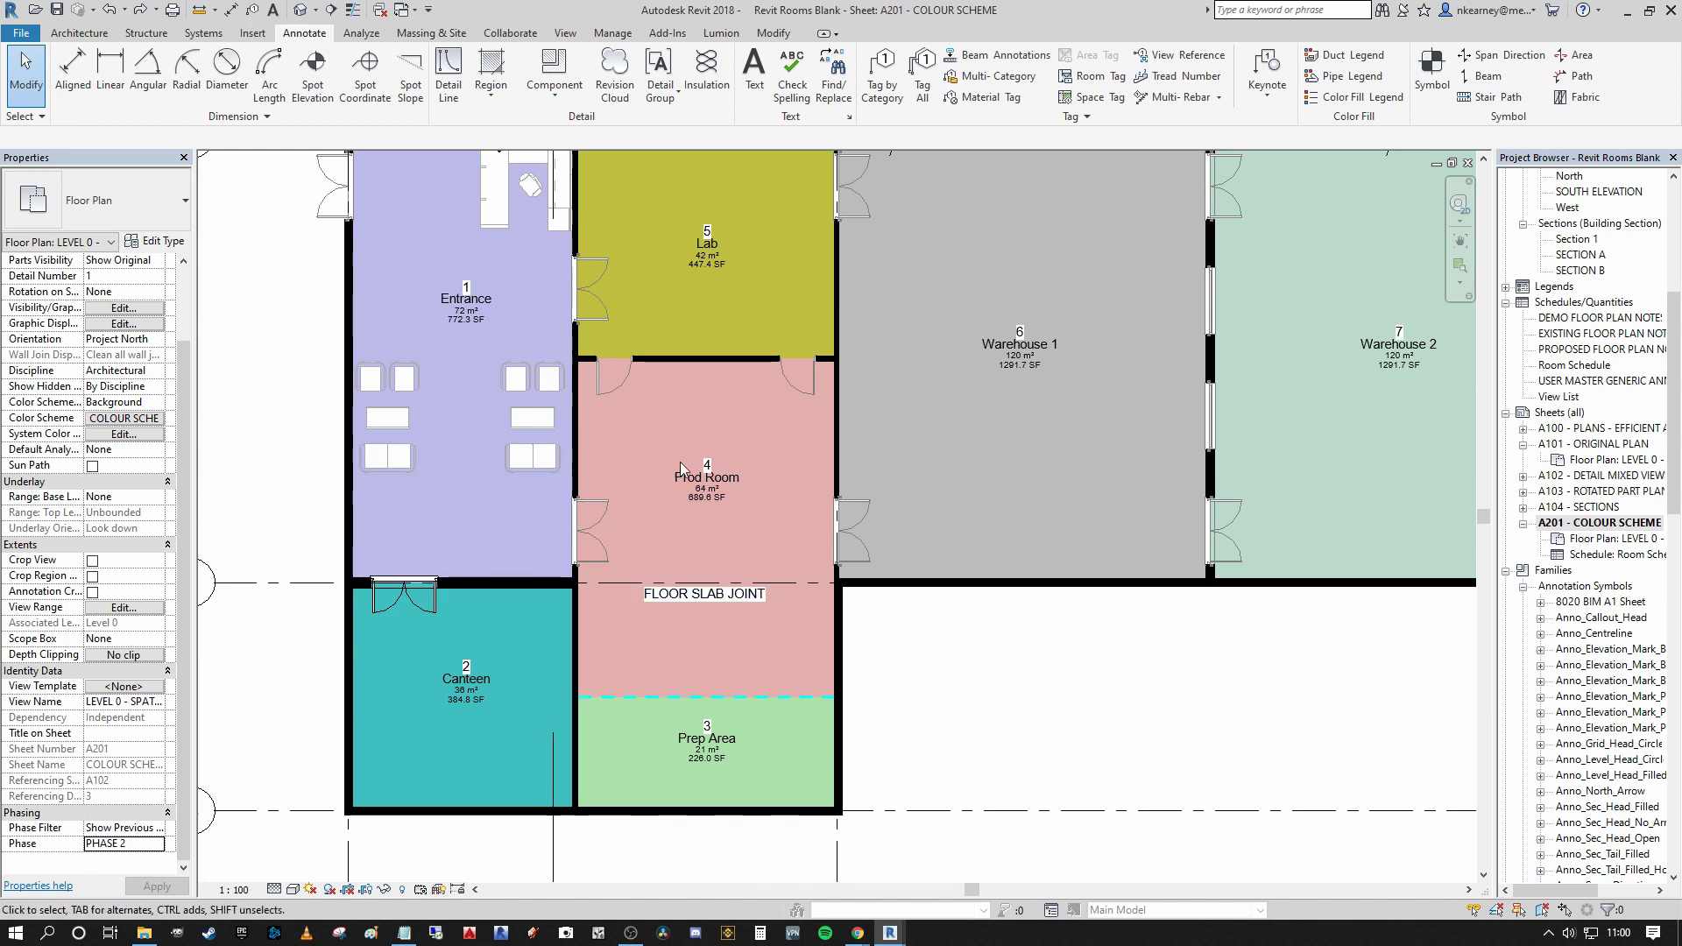
middle_drag(1027, 716, 984, 704)
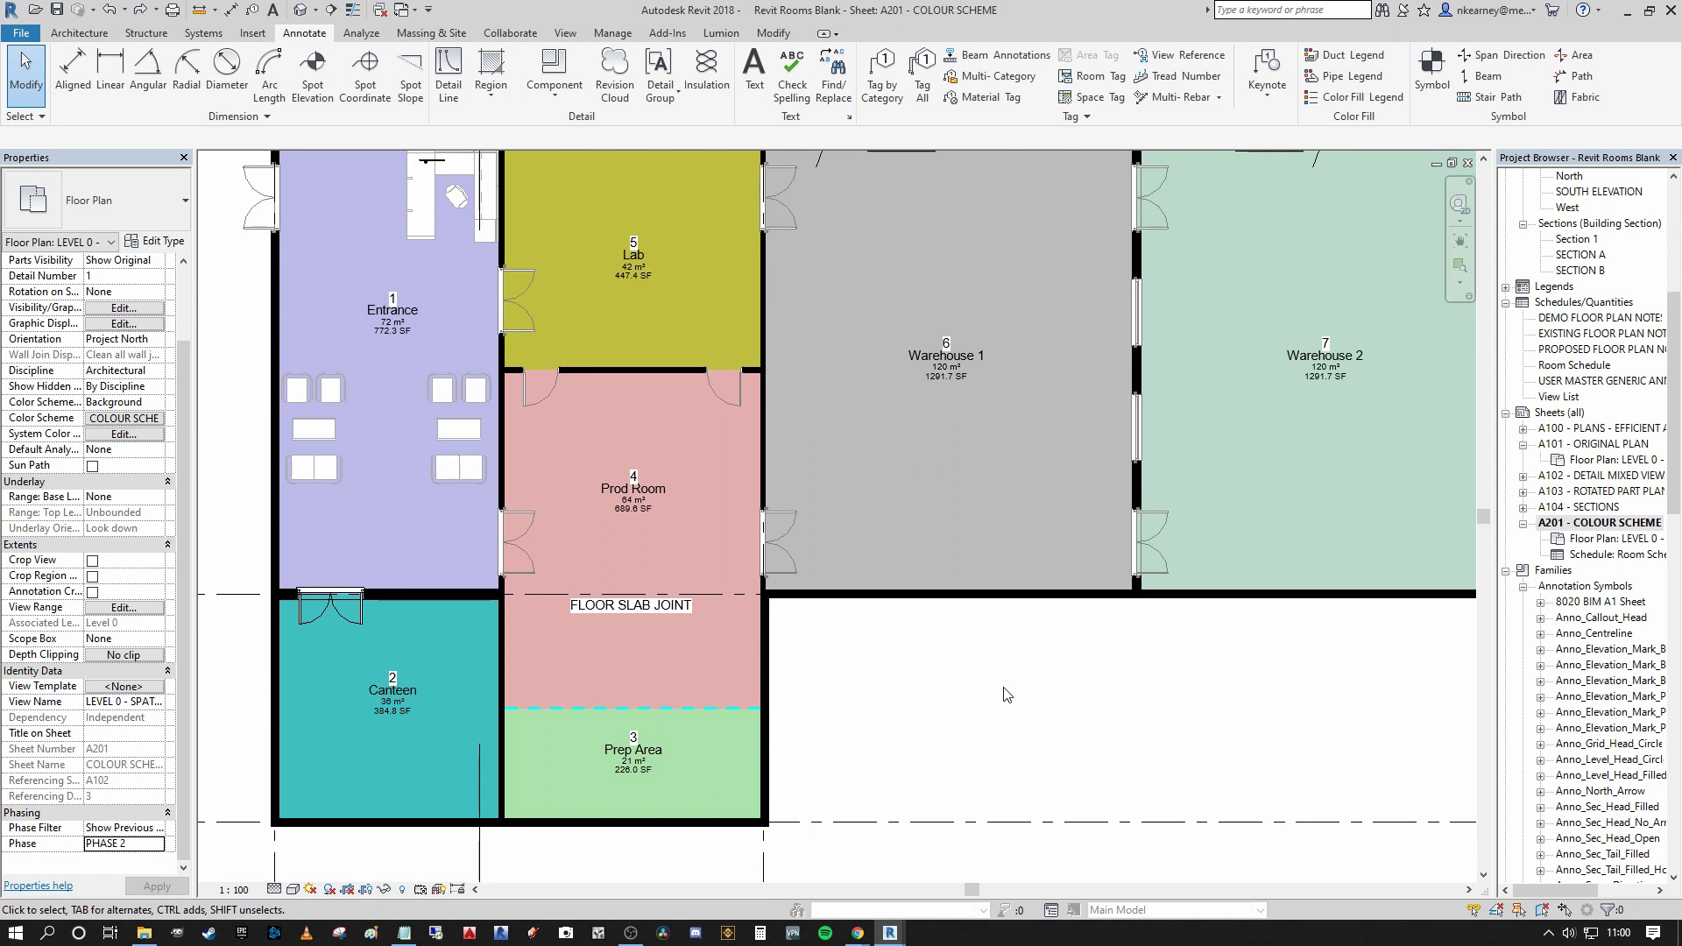
middle_drag(1007, 695, 907, 761)
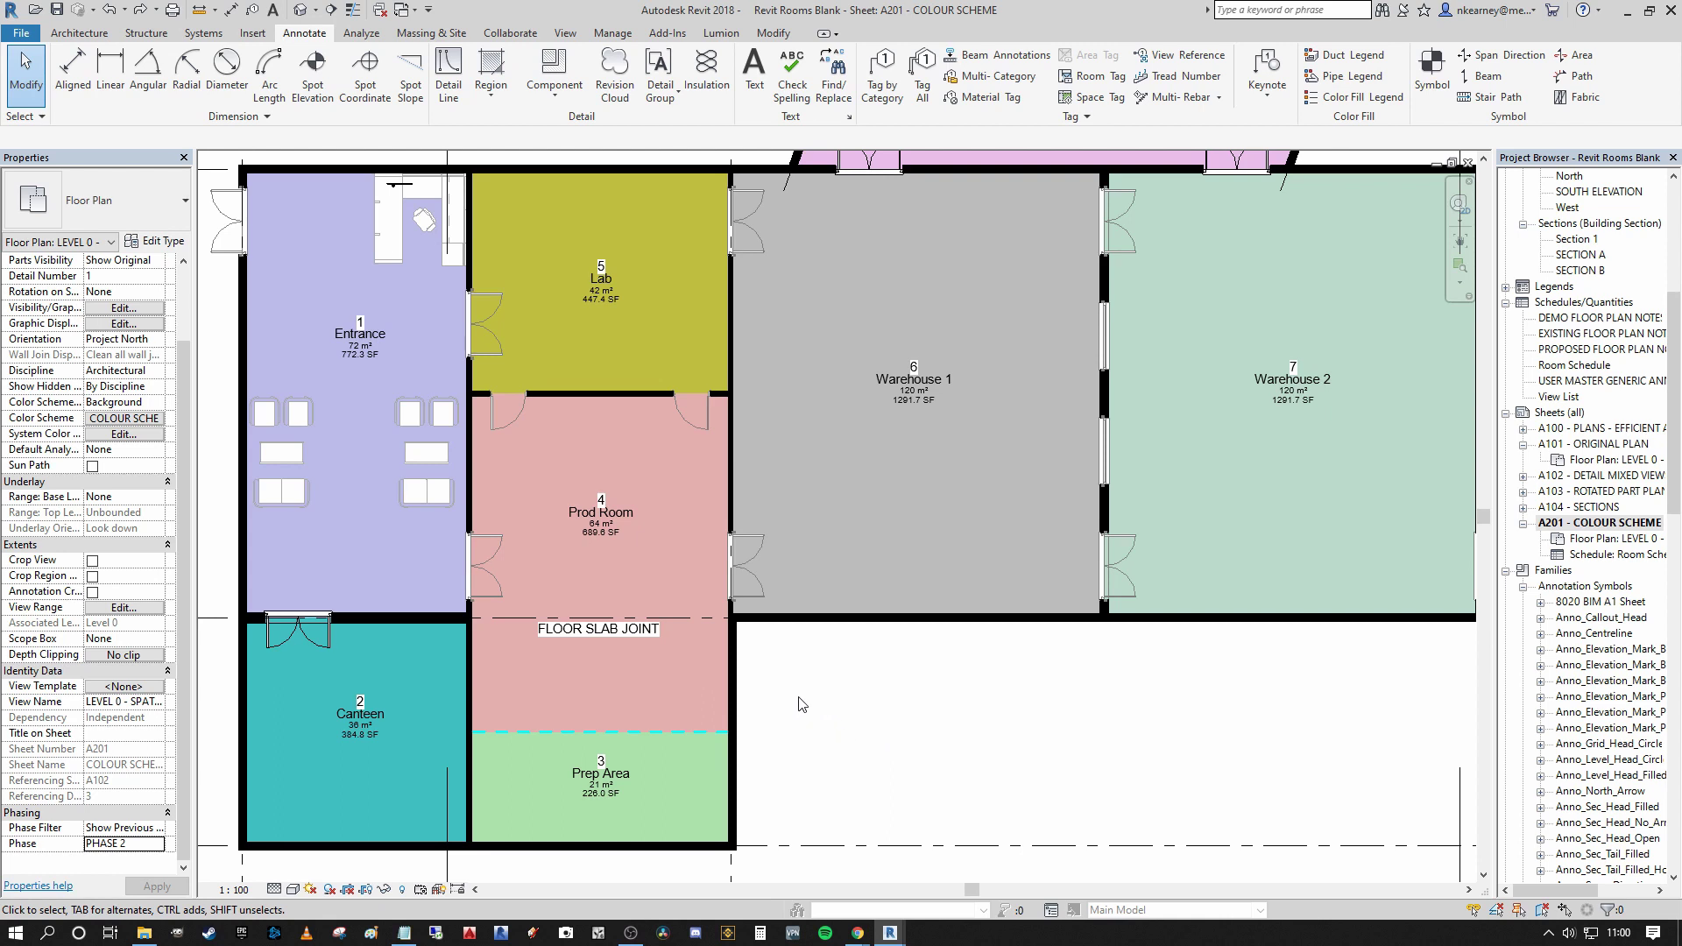
scroll(818, 666, down, 2)
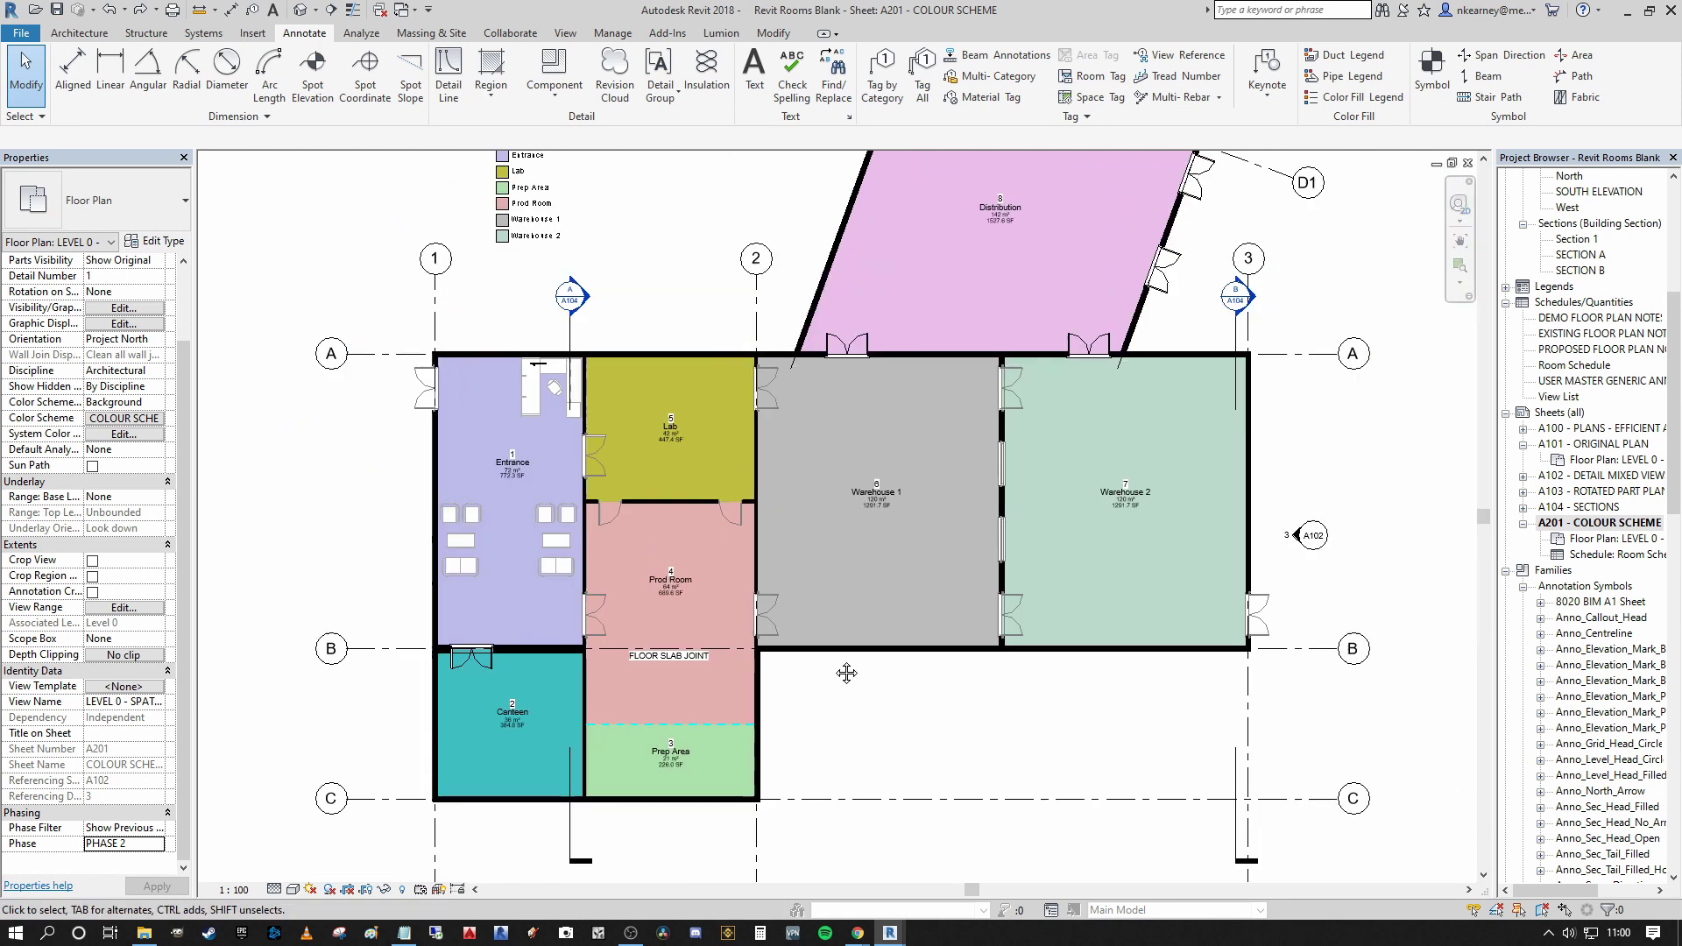
middle_drag(971, 617, 958, 652)
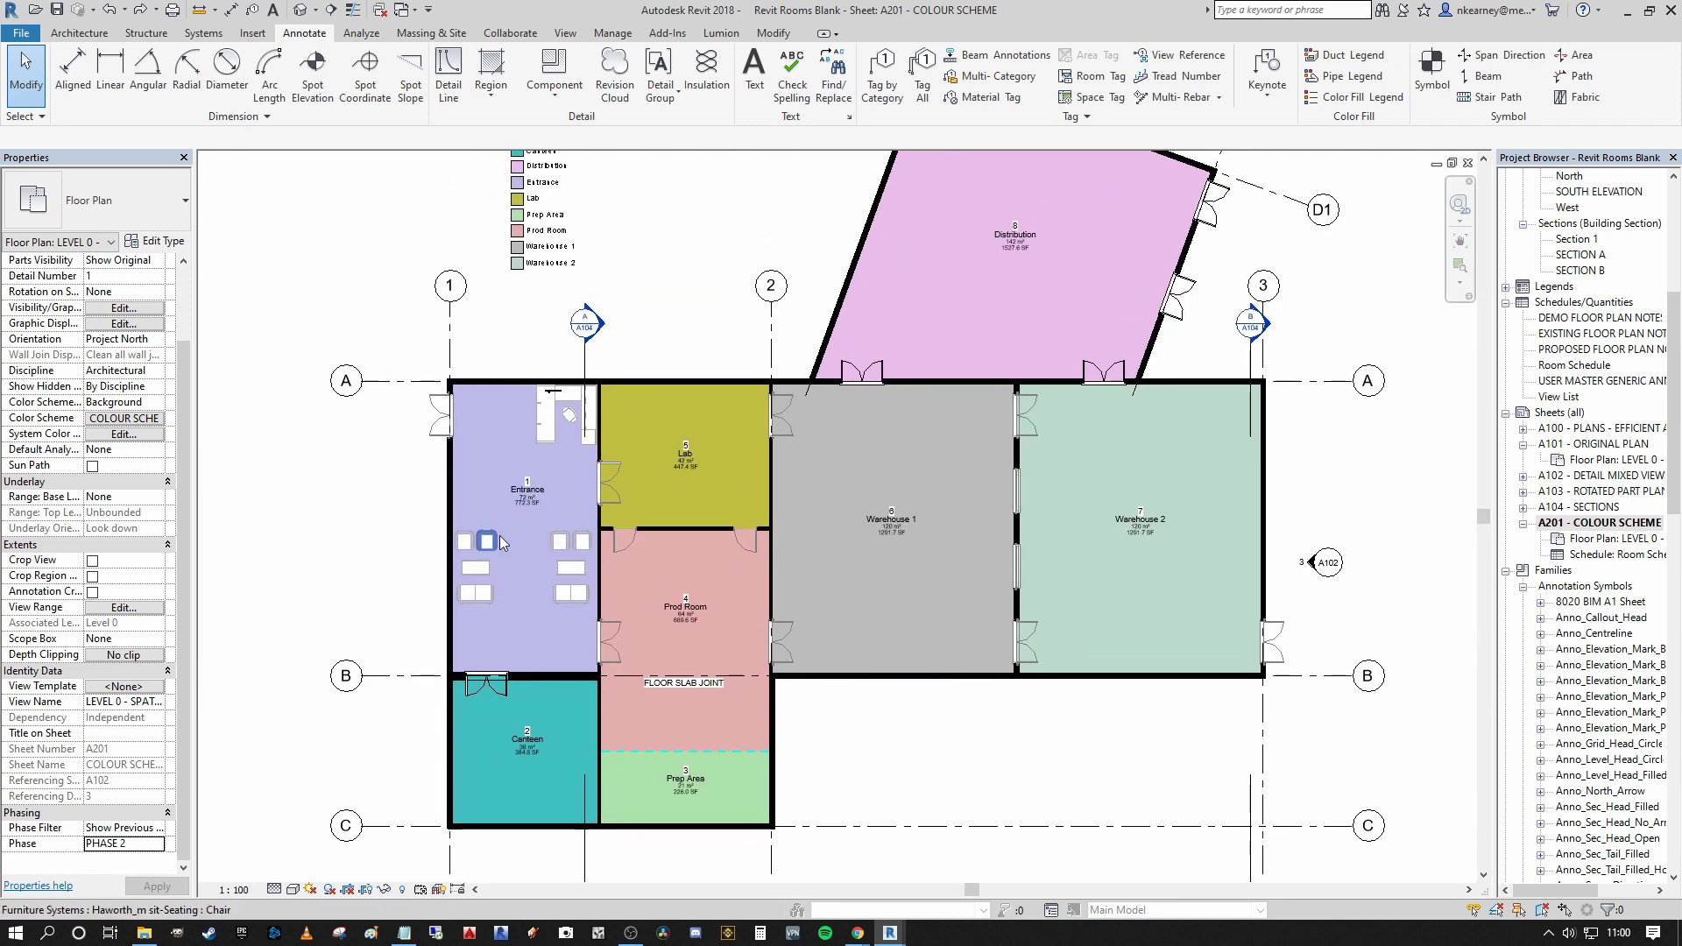
Delete only the room tag of the Entrance room and dismiss the warning
middle_drag(500, 542, 529, 575)
scroll(538, 576, up, 3)
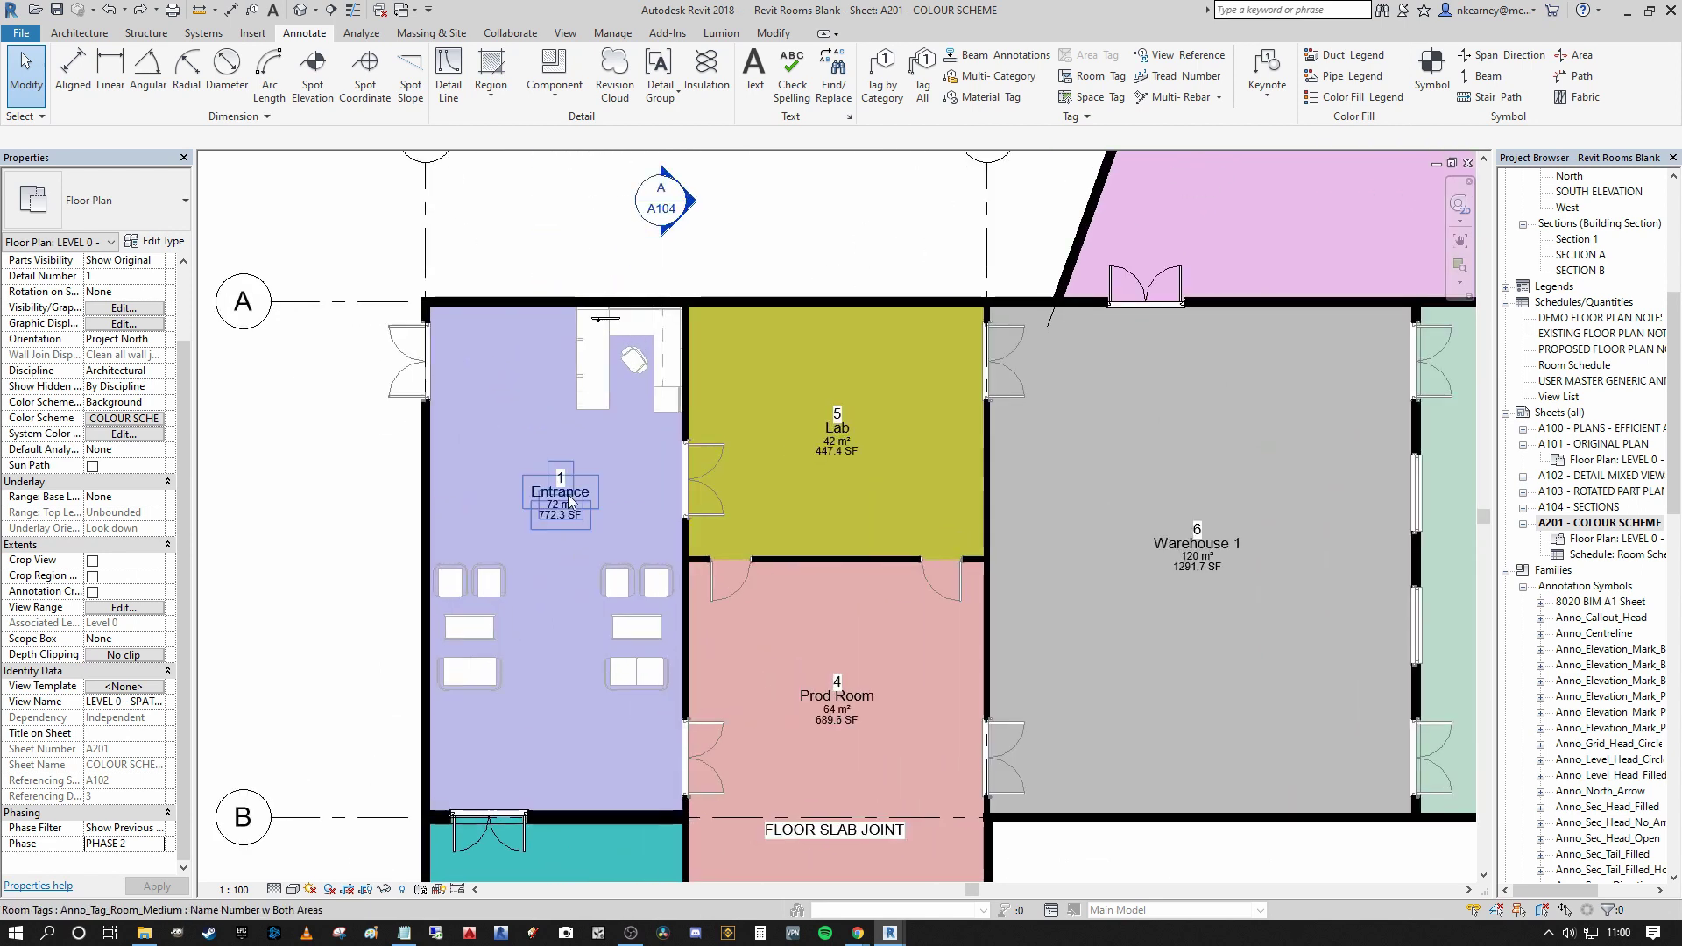
click(570, 501)
key(Delete)
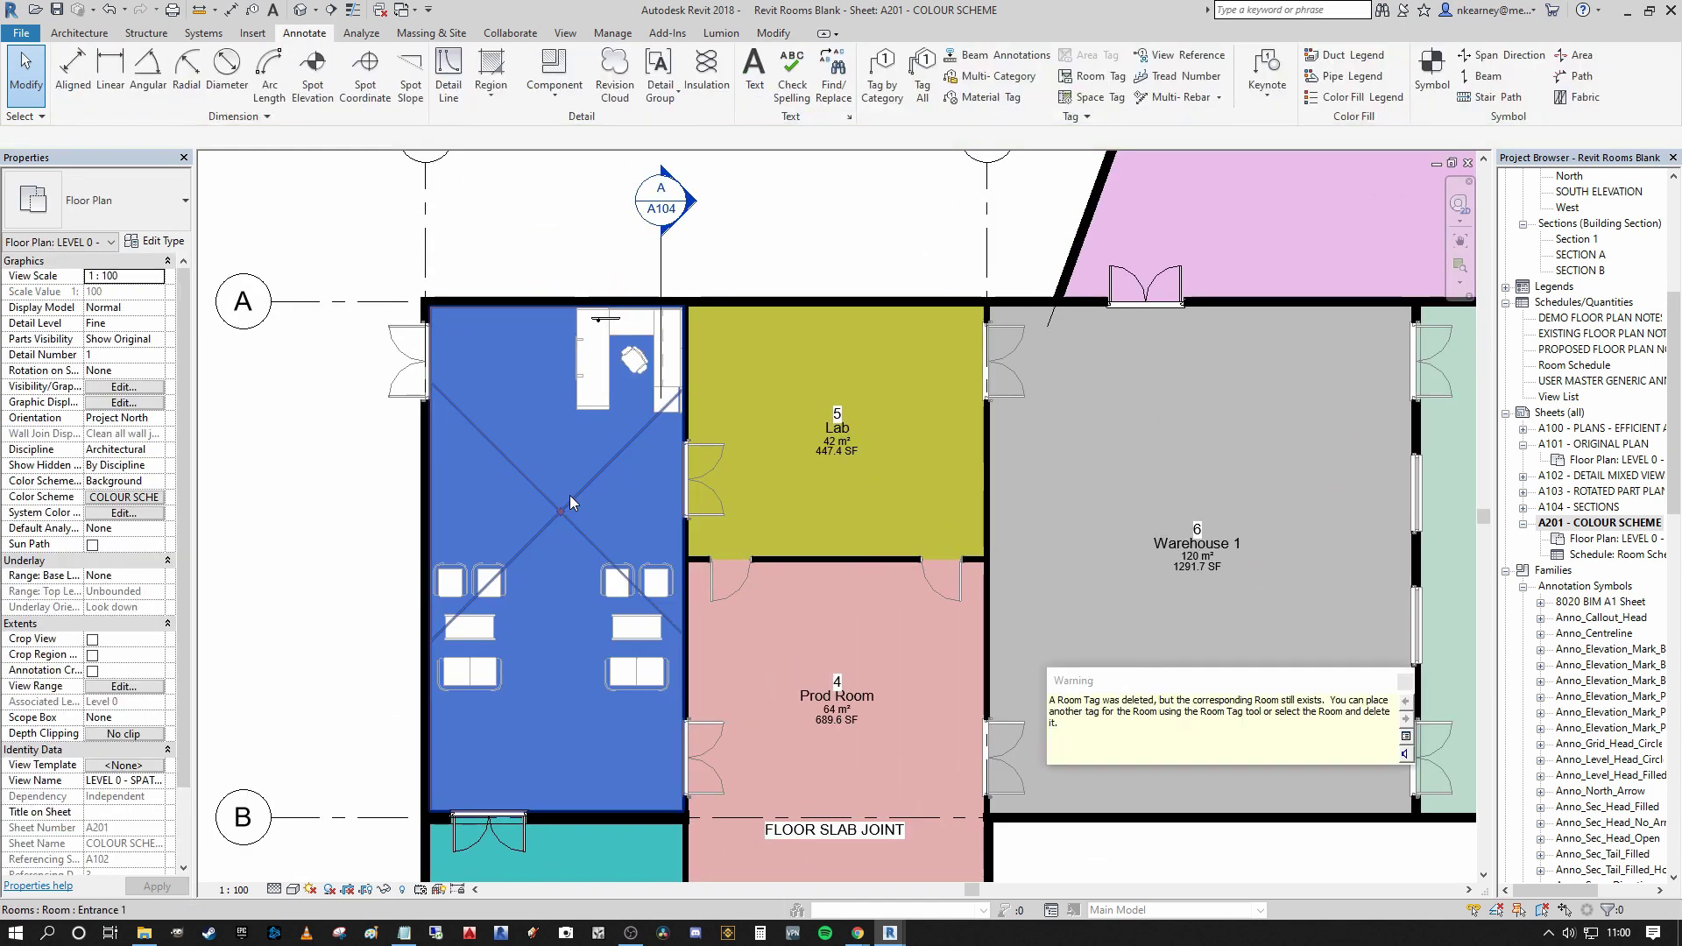
click(1403, 684)
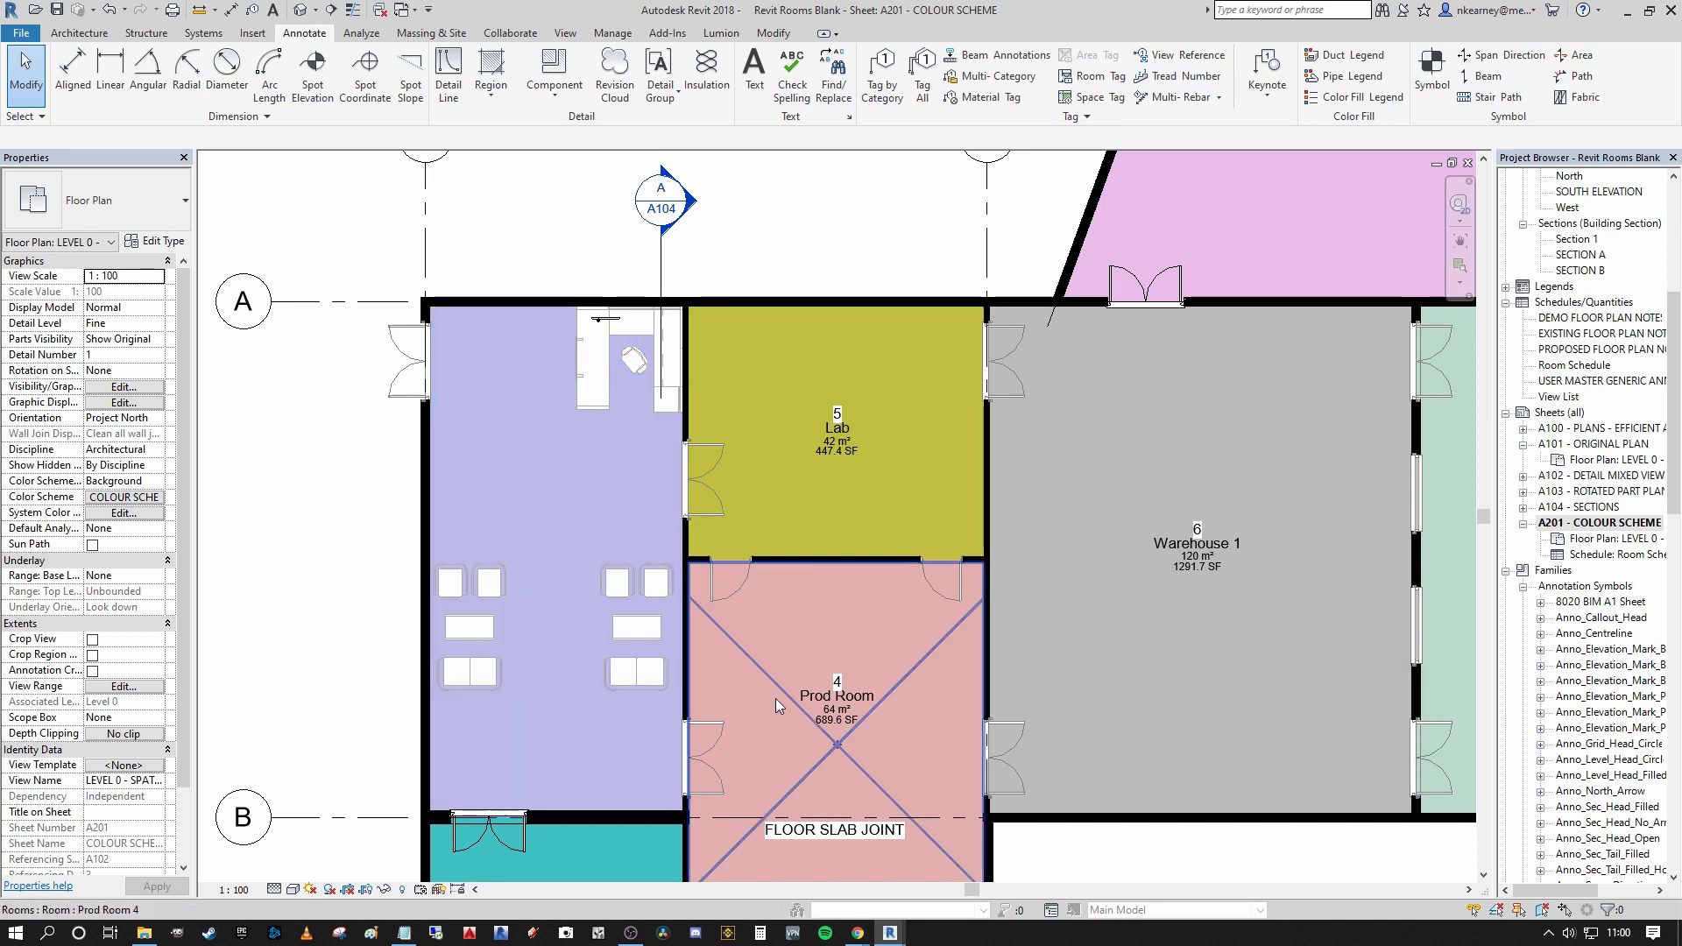
Delete the untagged Entrance room itself from the plan and dismiss the warning
click(561, 514)
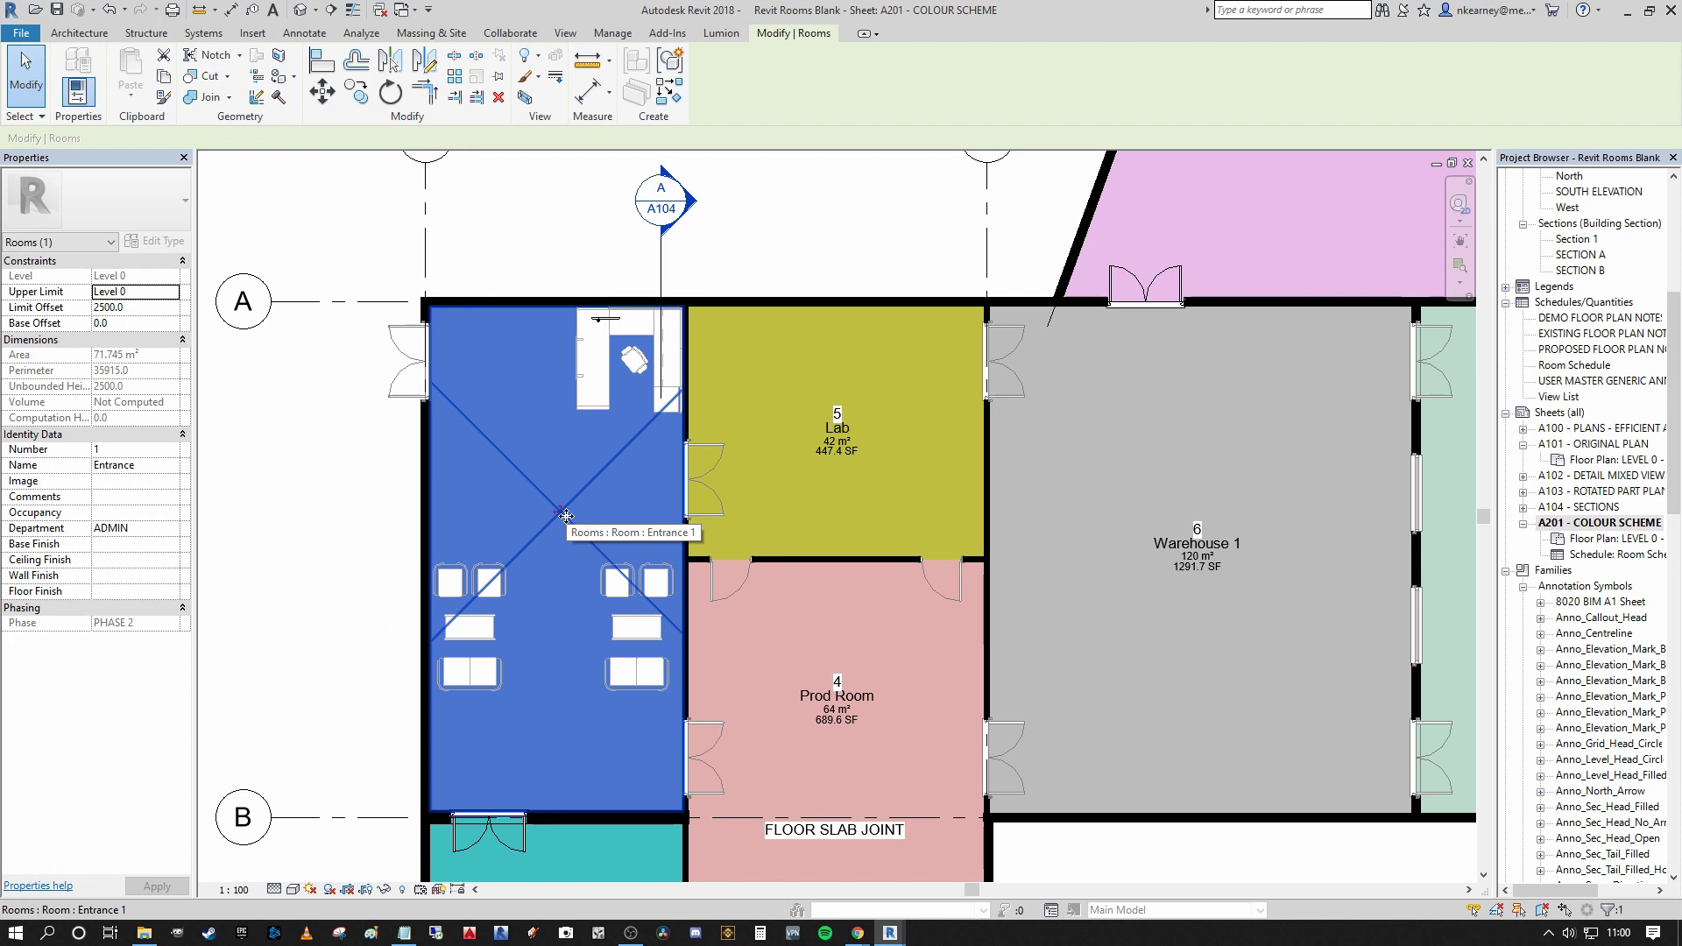
key(Delete)
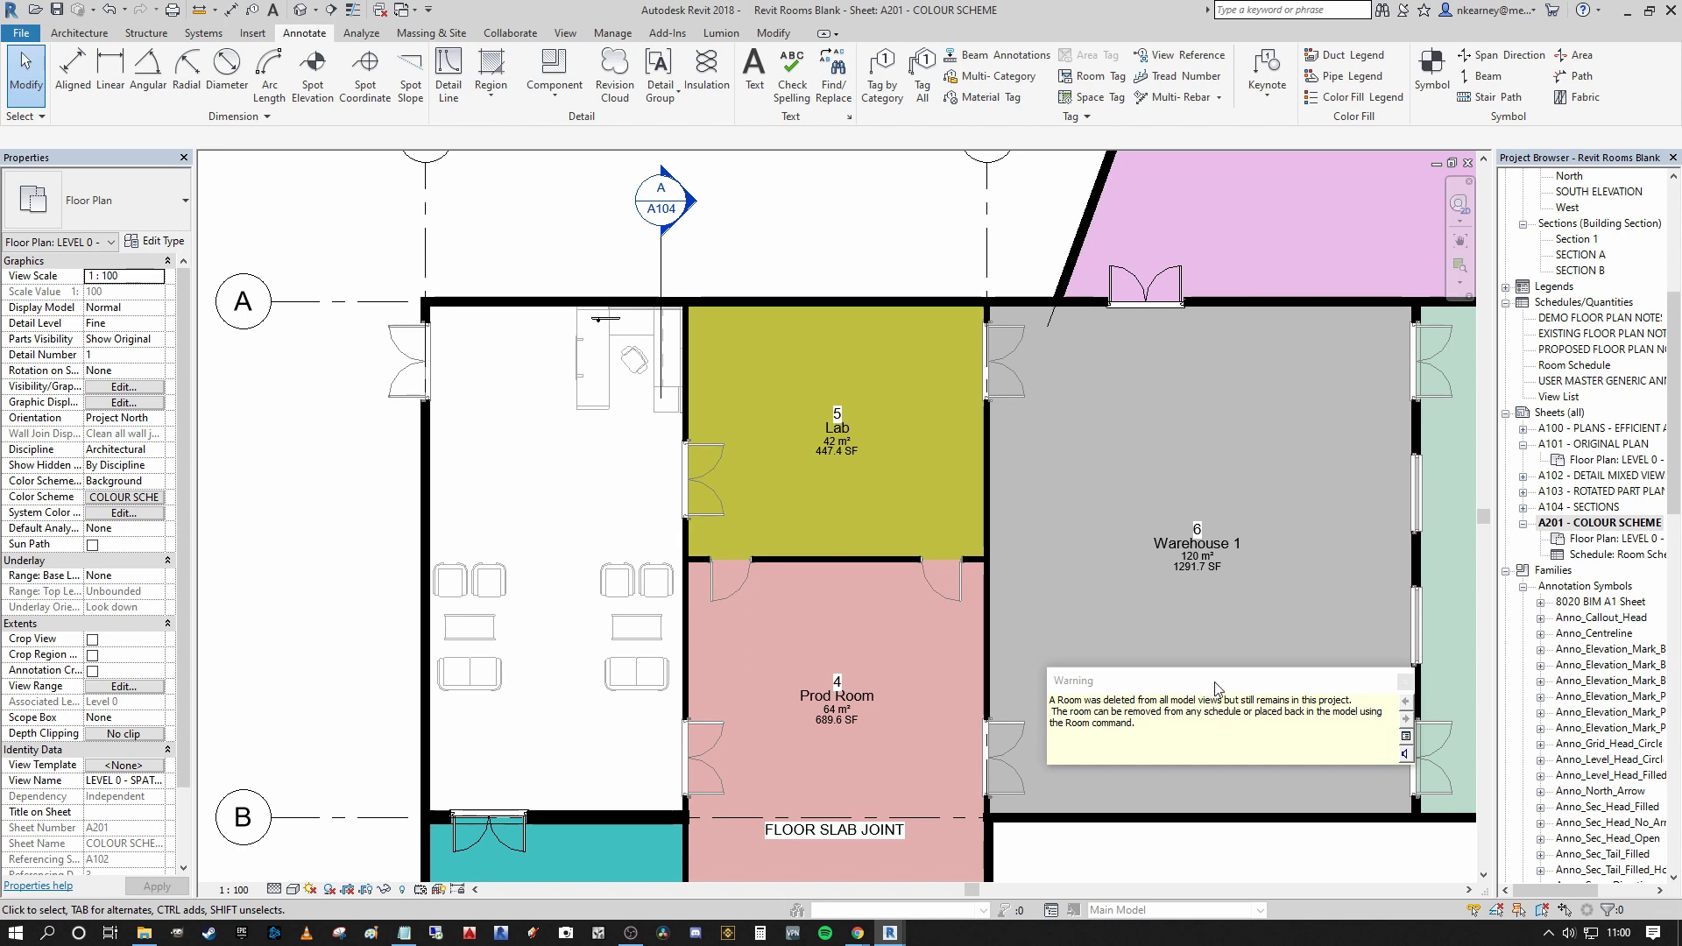
click(1406, 681)
Place a new tagged room in the empty former Entrance space west of the Lab
scroll(1271, 745, down, 2)
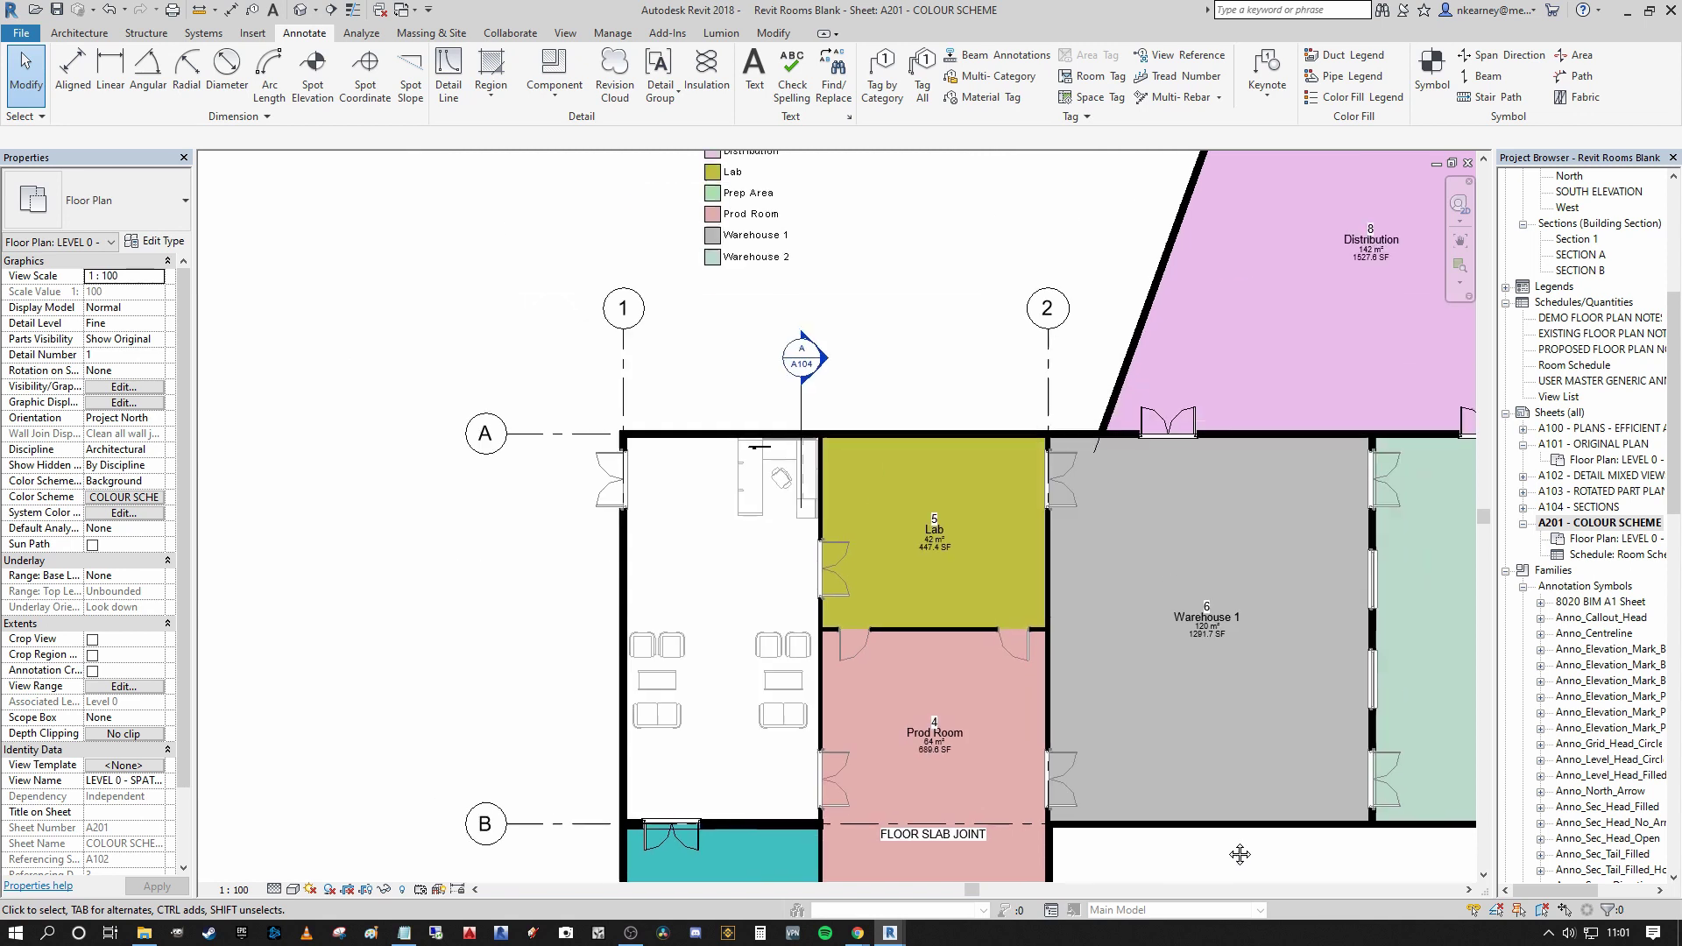
scroll(780, 645, up, 3)
scroll(780, 638, down, 1)
middle_drag(653, 543, 569, 517)
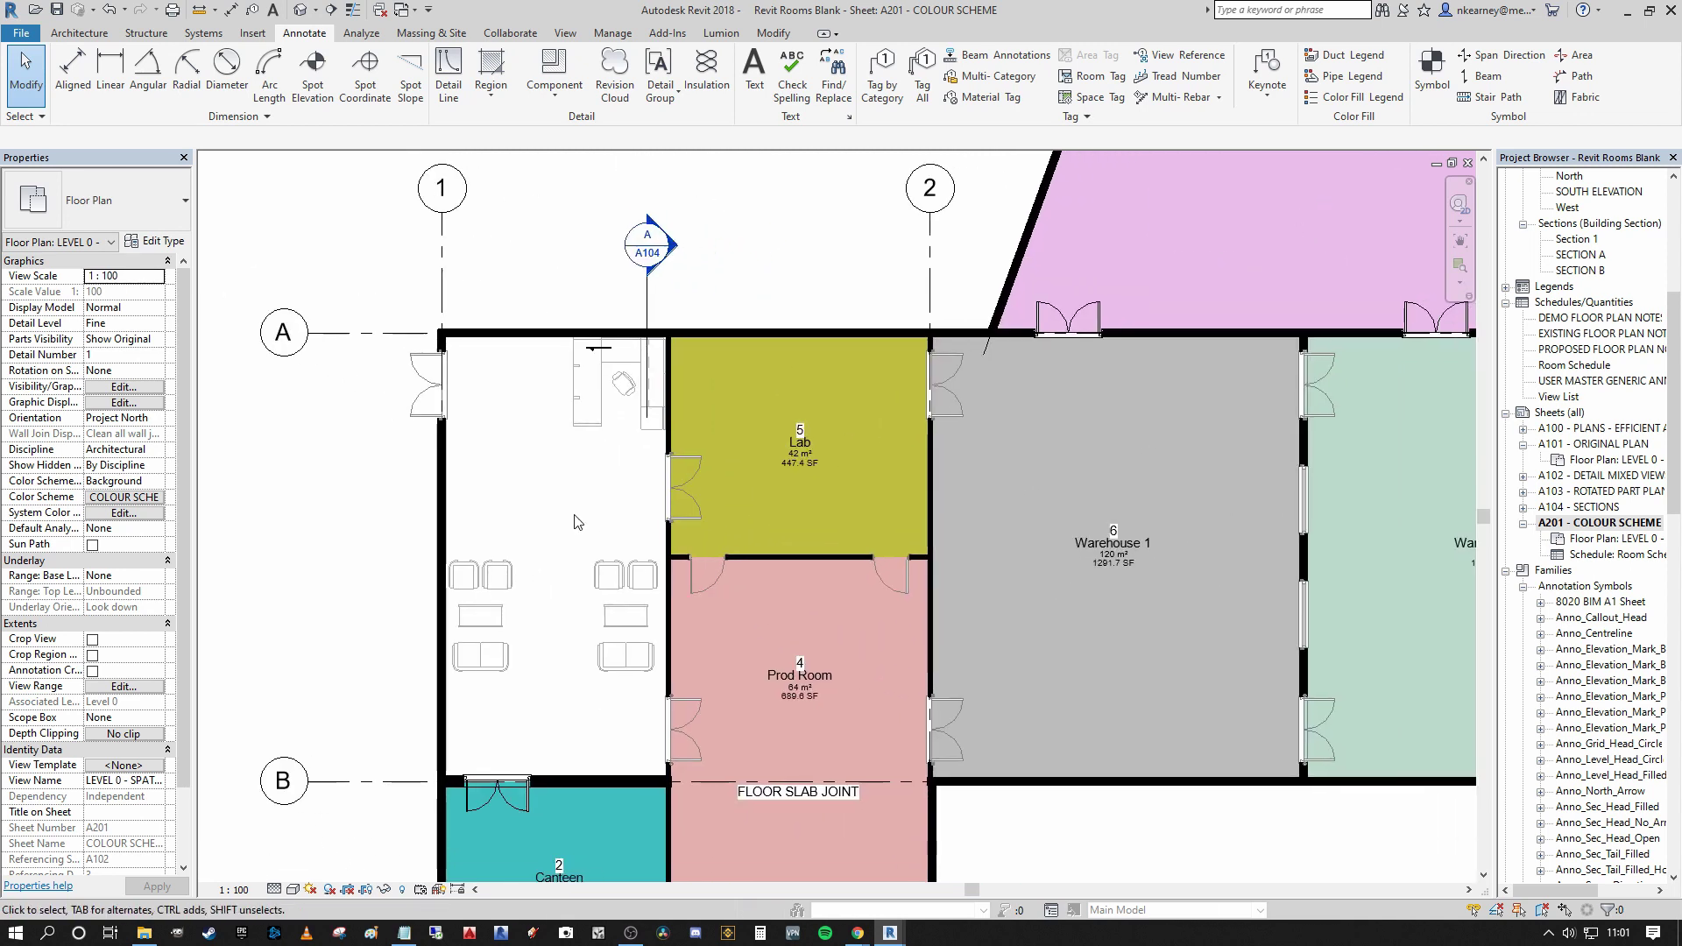
key(r)
key(m)
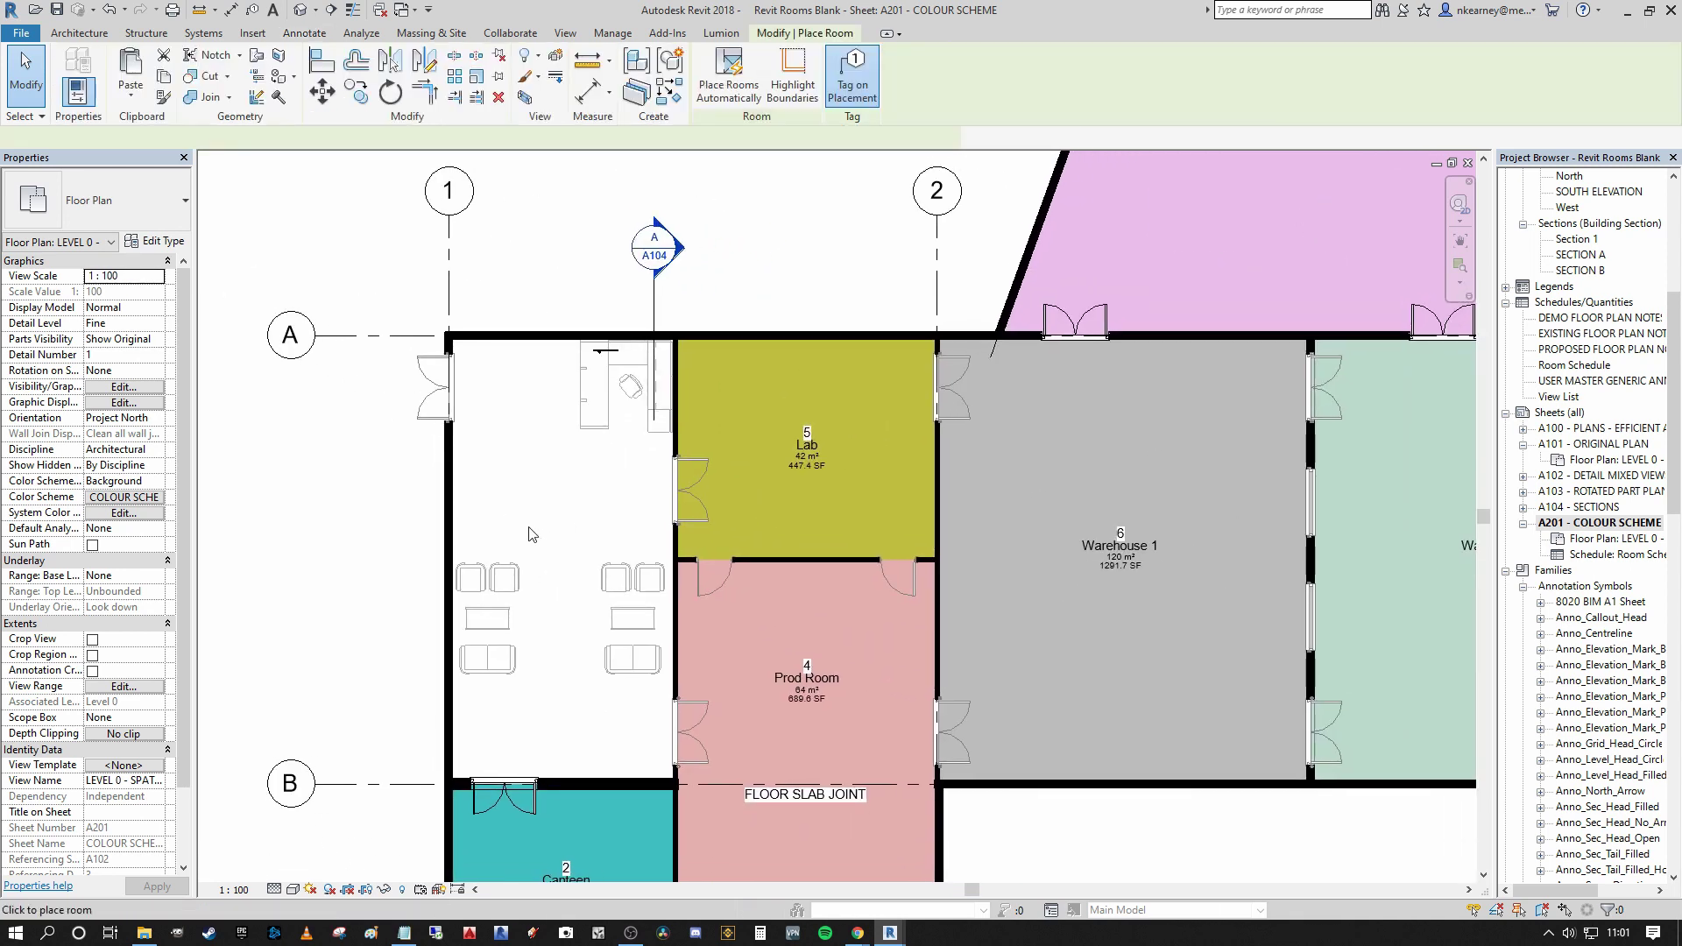
scroll(565, 519, up, 1)
click(562, 521)
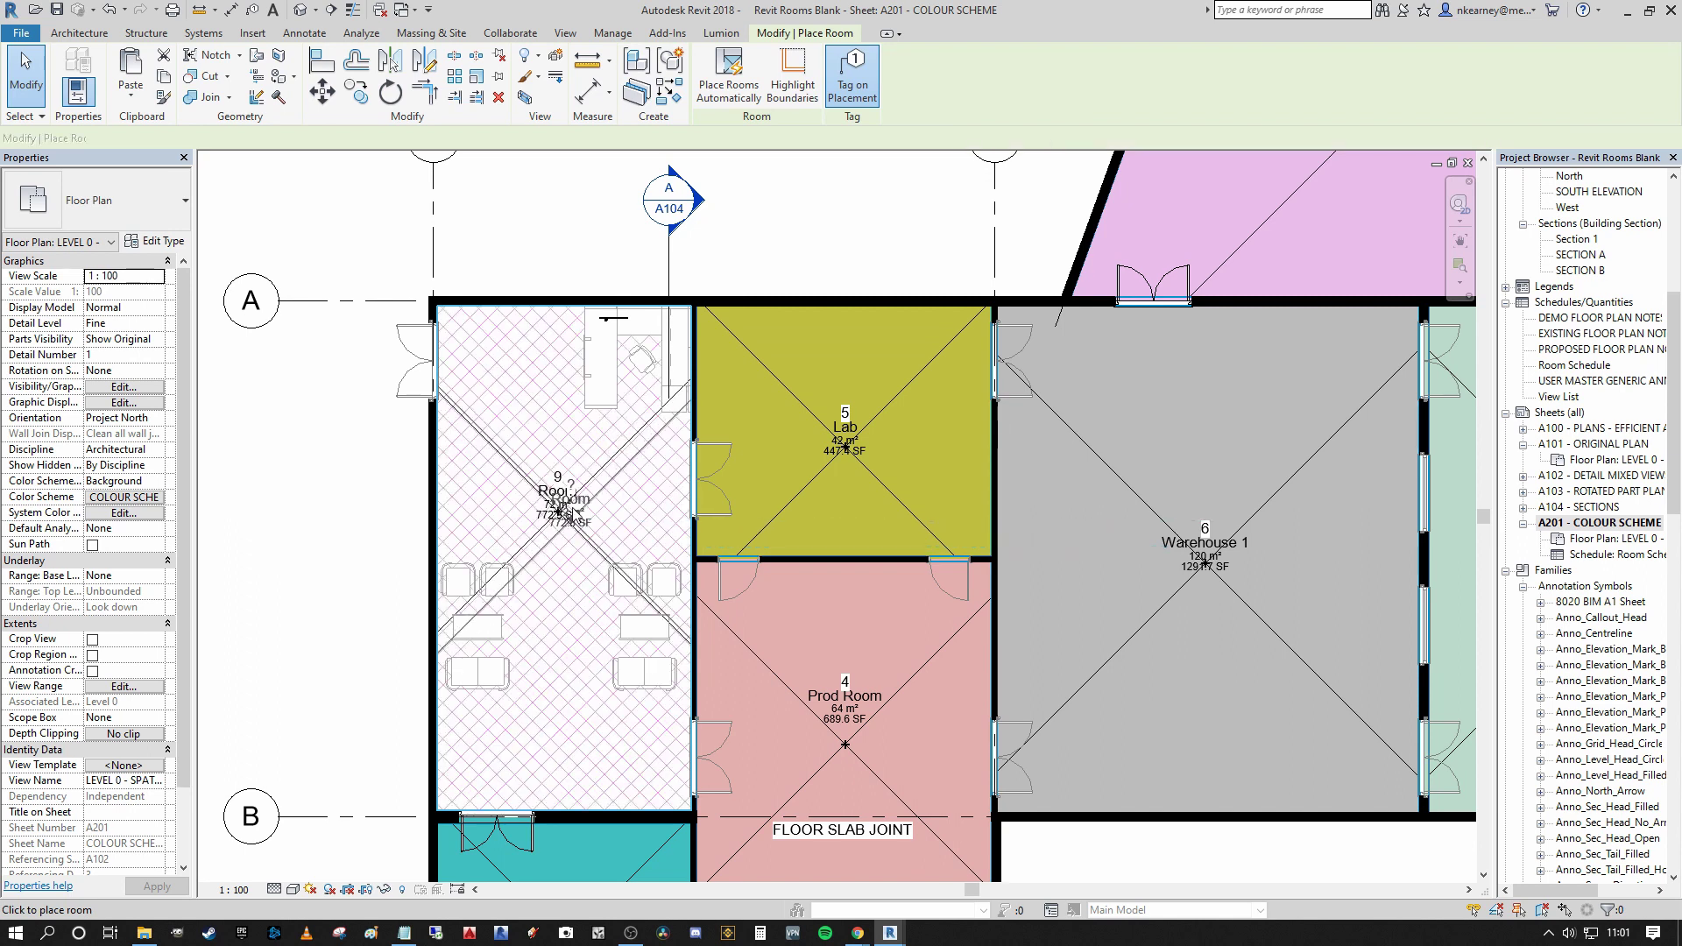
key(Escape)
scroll(565, 504, up, 1)
scroll(576, 482, up, 1)
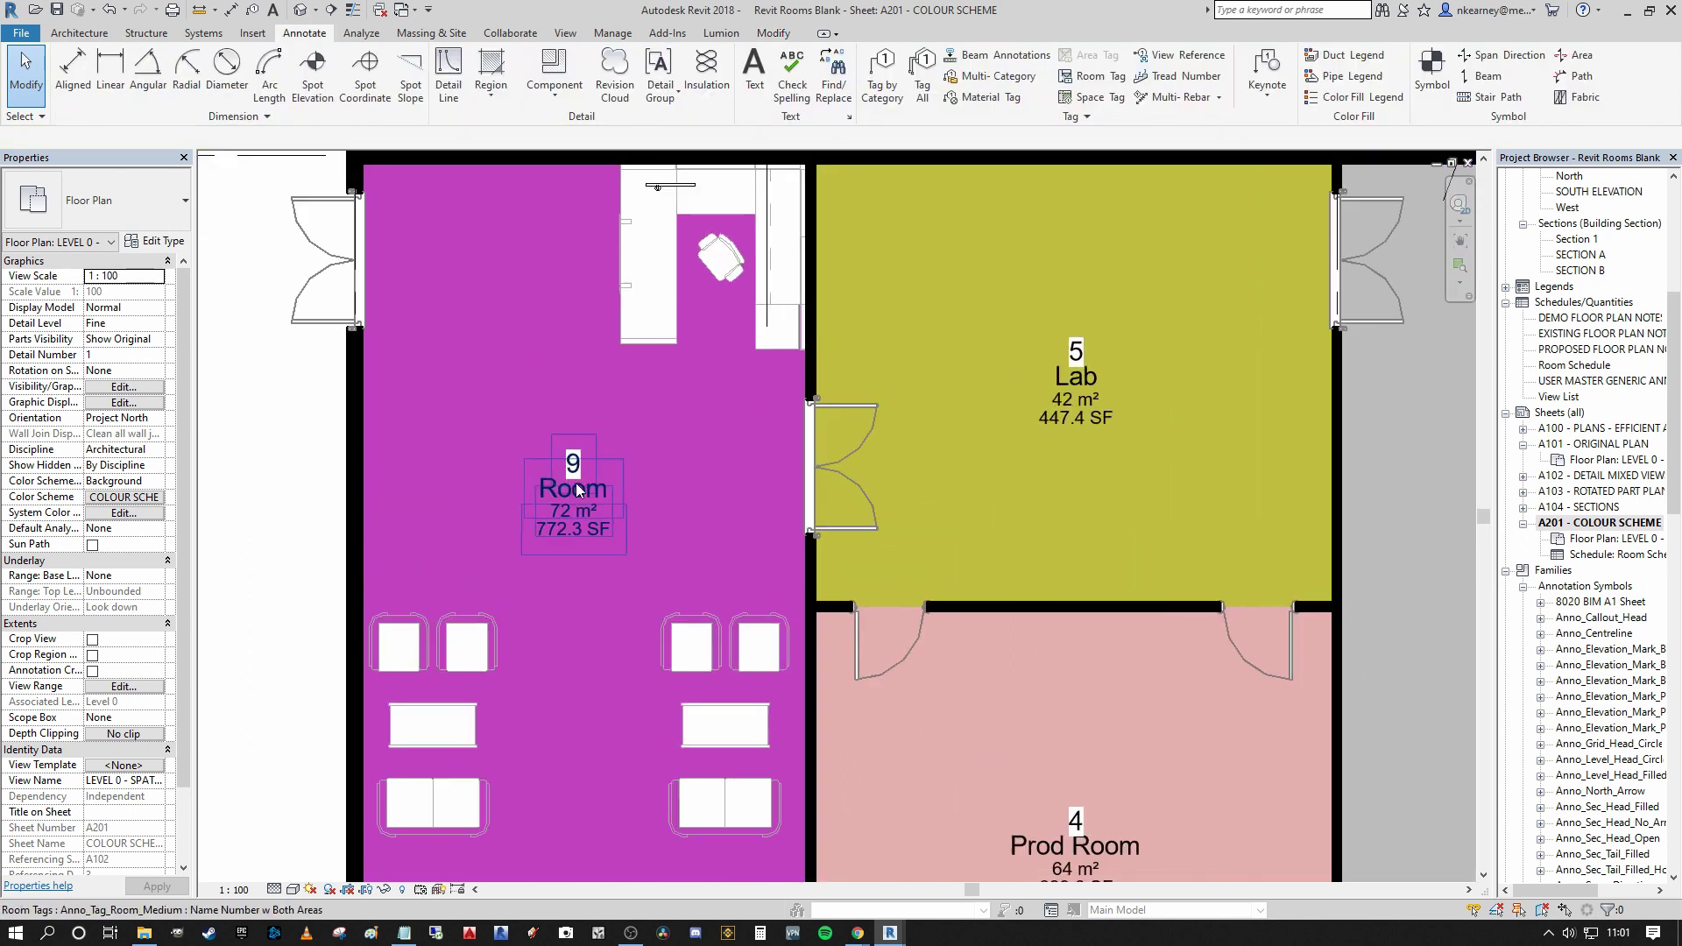
Try to renumber the new room as 1 through its tag and dismiss the warning
scroll(687, 482, down, 2)
scroll(675, 477, up, 1)
scroll(627, 471, up, 1)
click(620, 473)
click(621, 473)
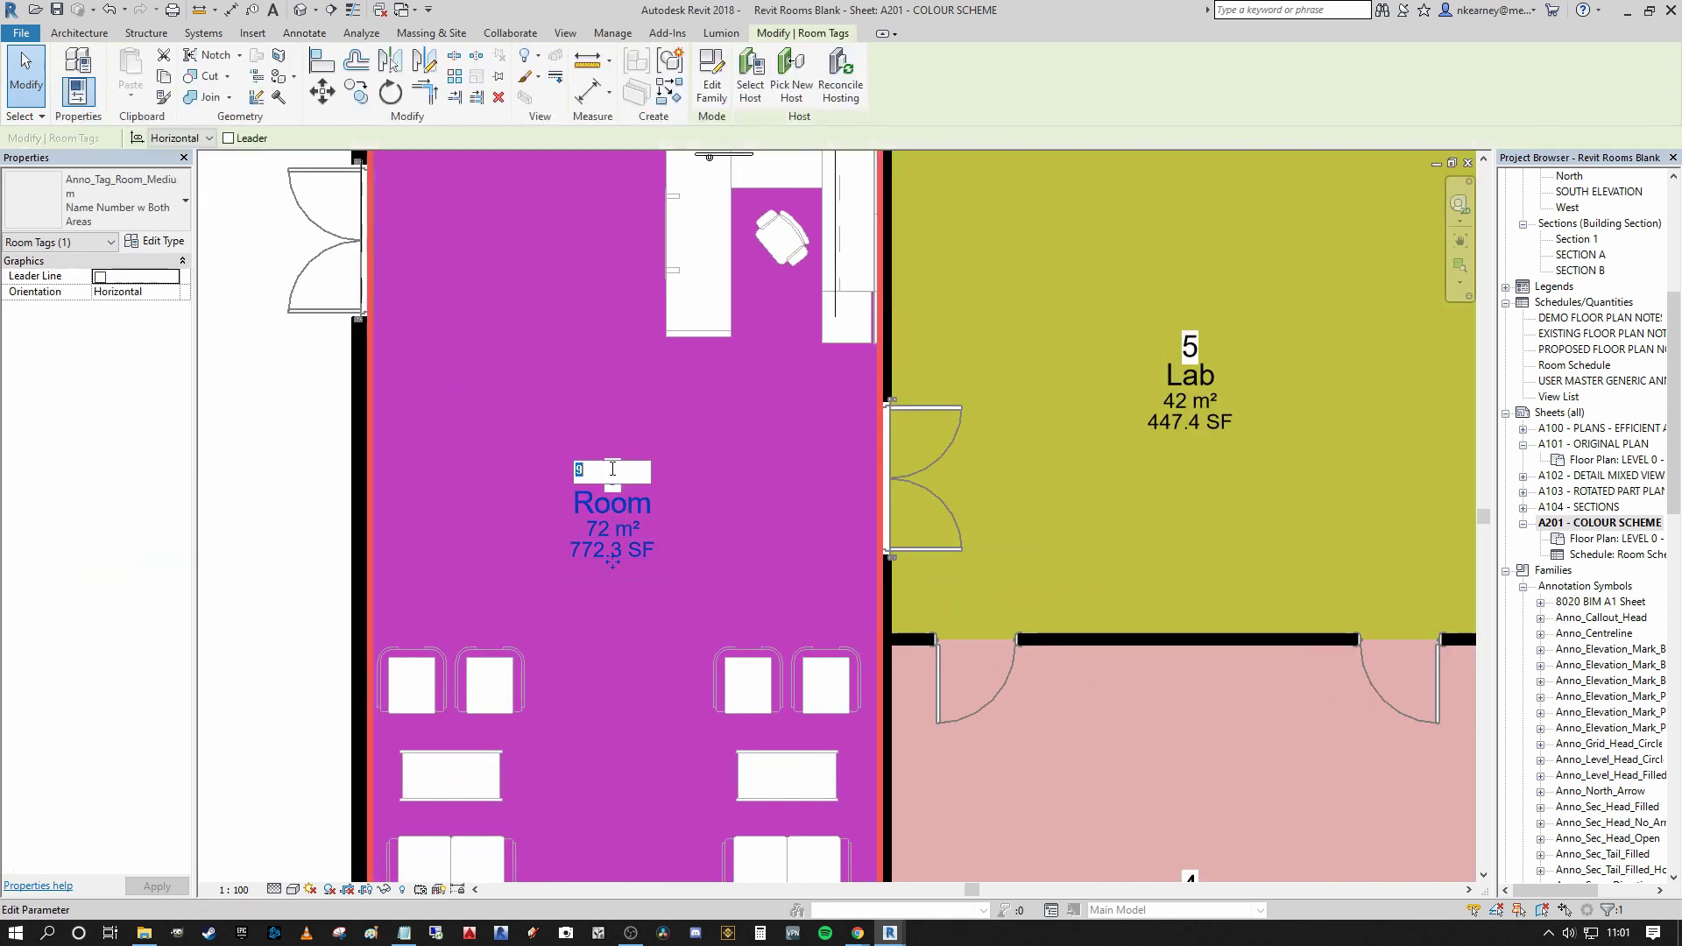
text(1)
key(Return)
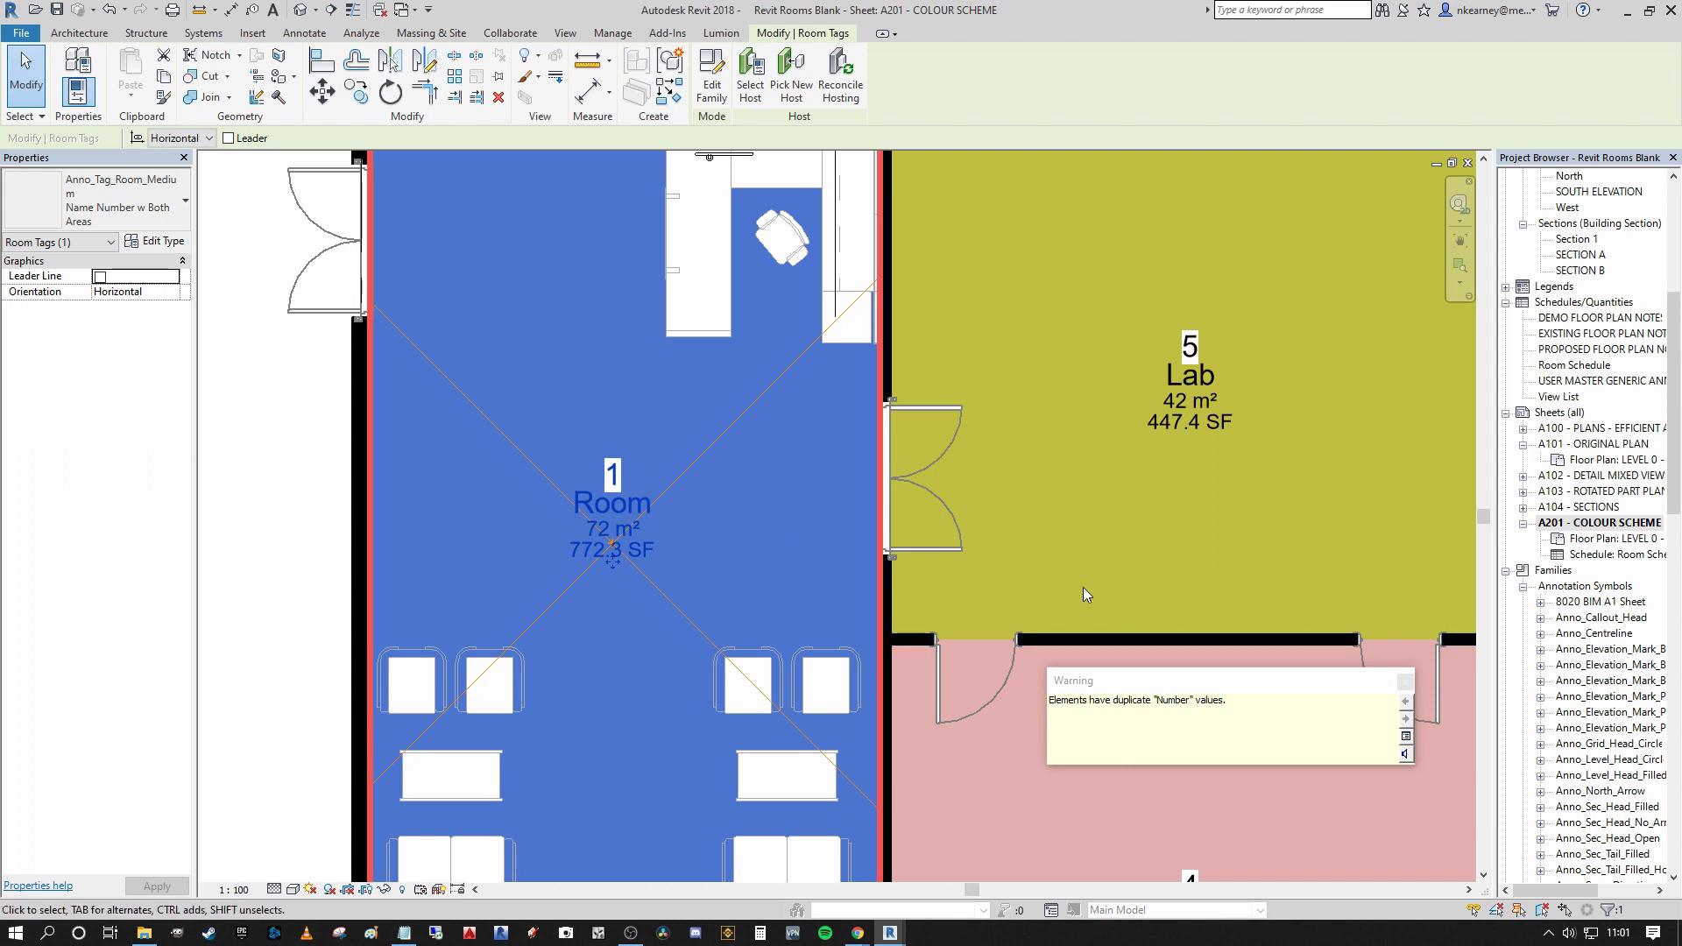
click(1405, 682)
Undo the renumbering, the new room's placement and the deletions of the Entrance room and its tag
click(785, 547)
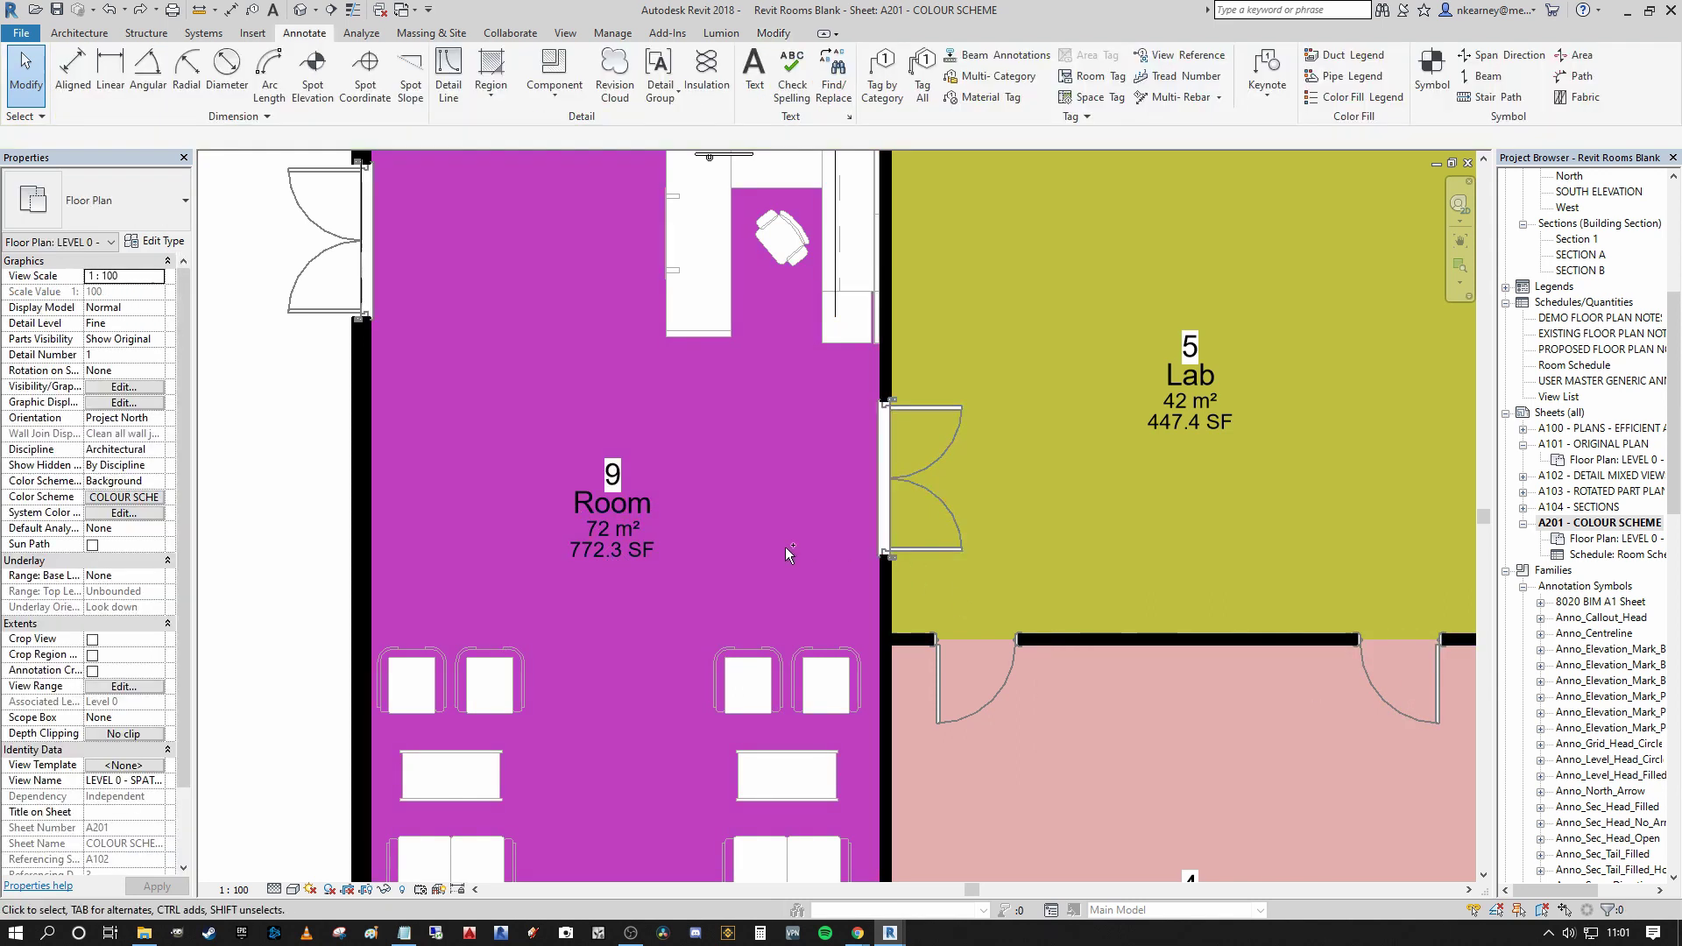
scroll(783, 540, down, 3)
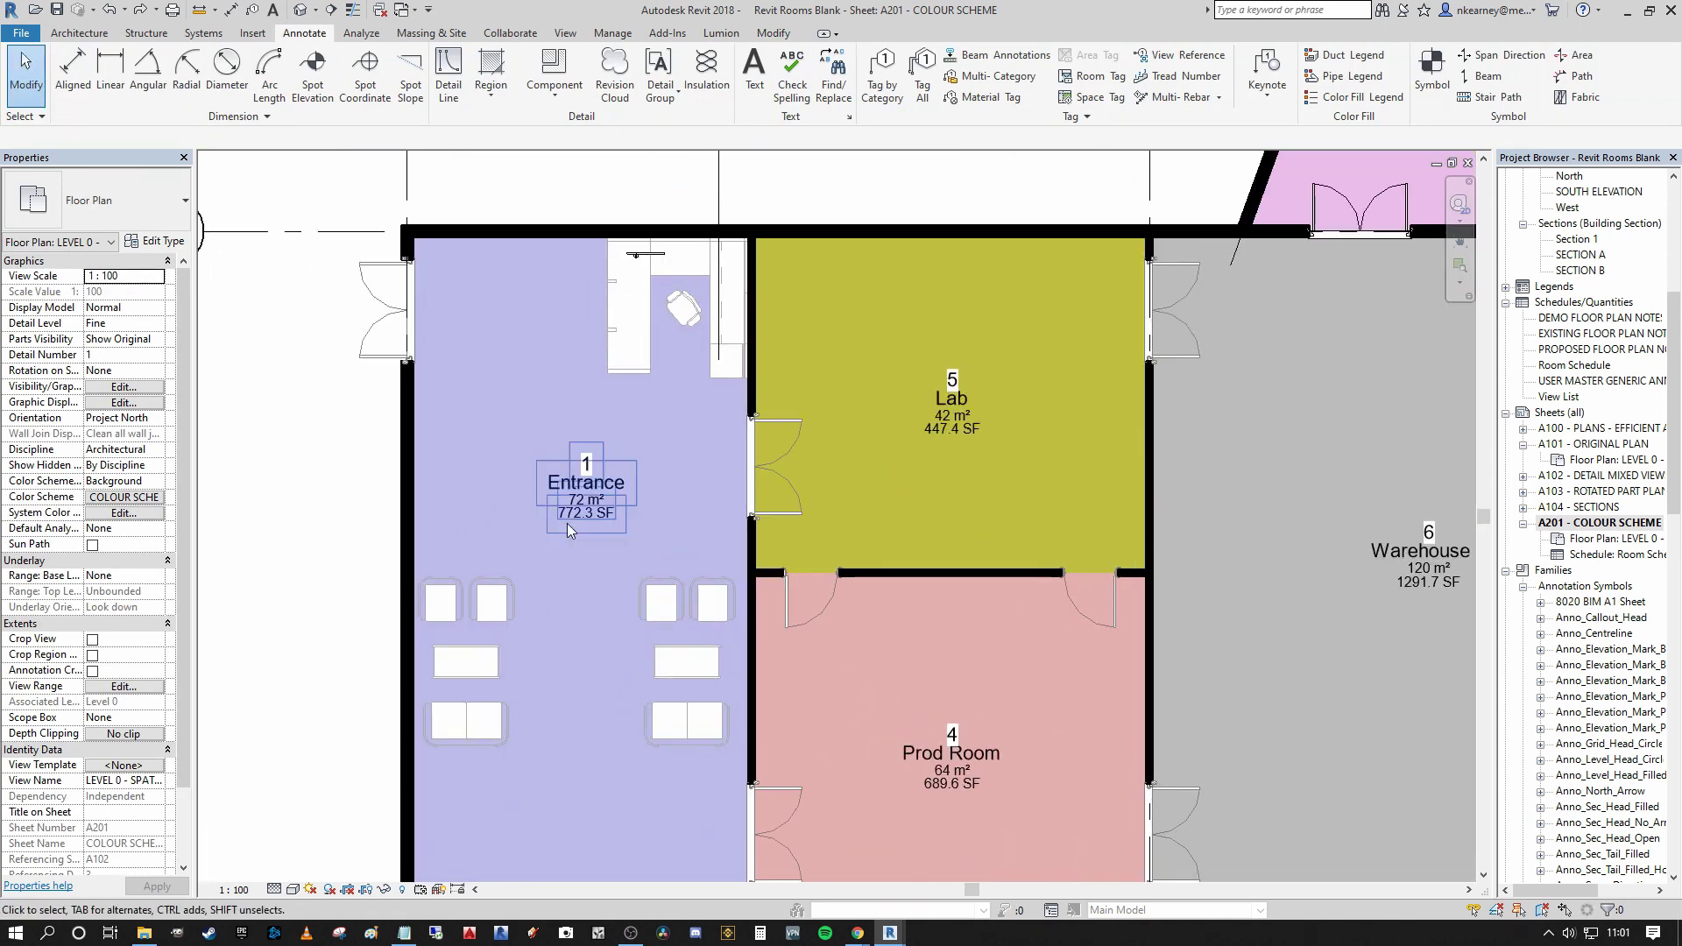
scroll(604, 500, down, 2)
scroll(1165, 638, down, 2)
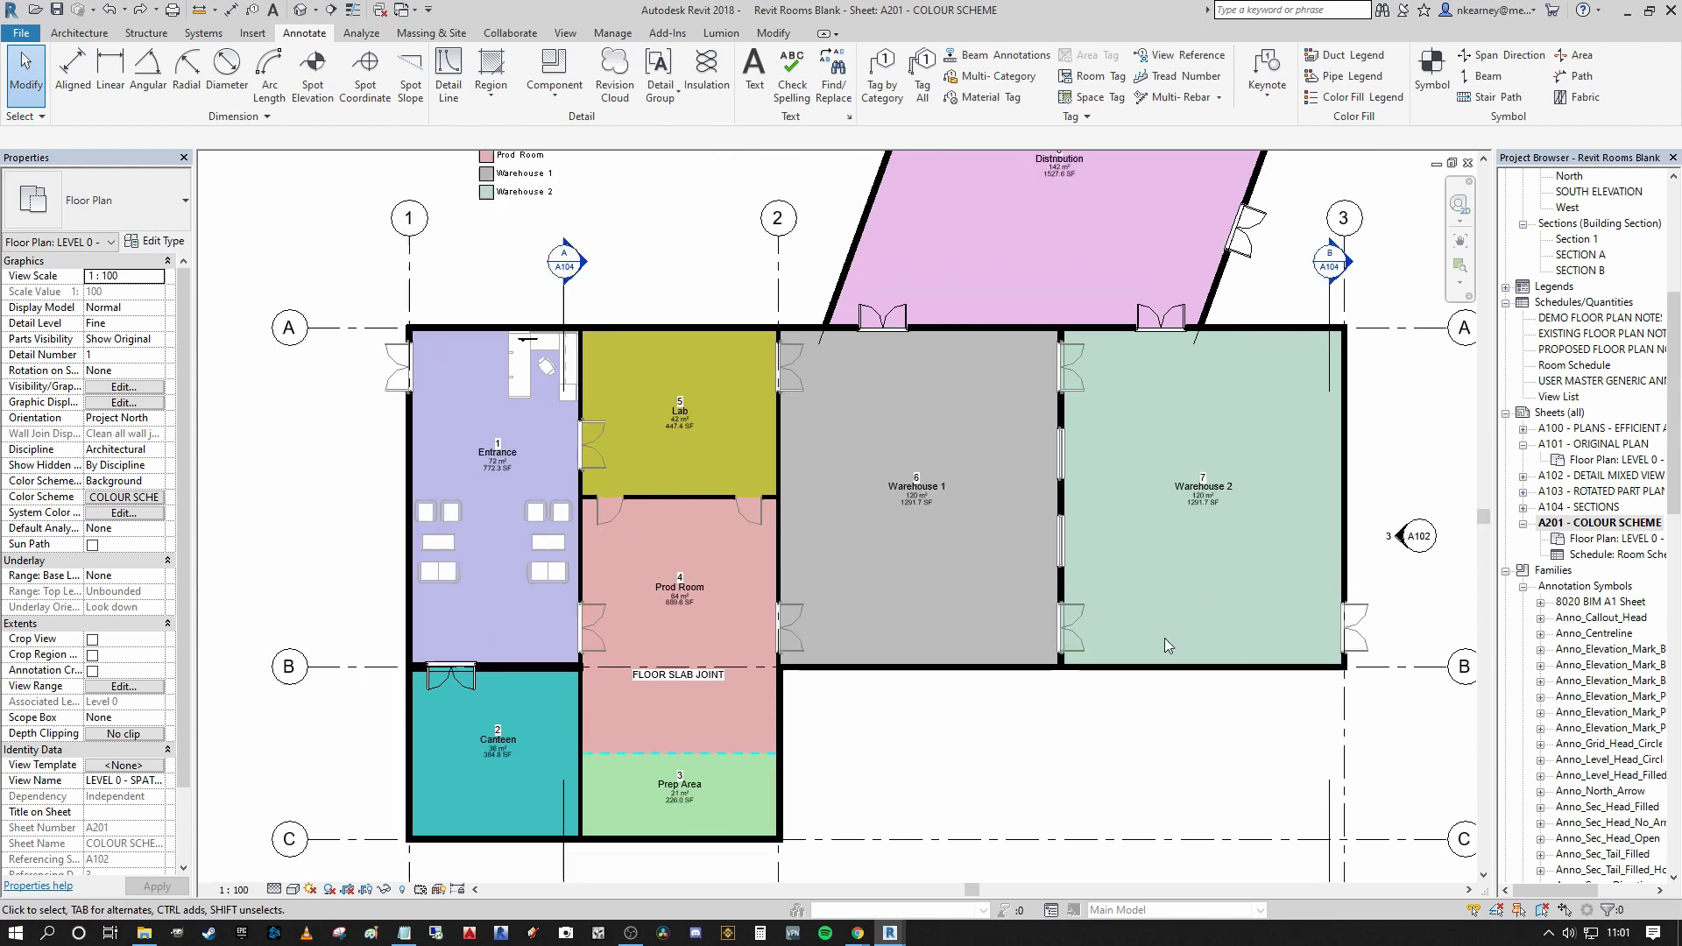
Delete the Entrance room permanently by removing its row from the Room Schedule, and close the schedule
double_click(1612, 554)
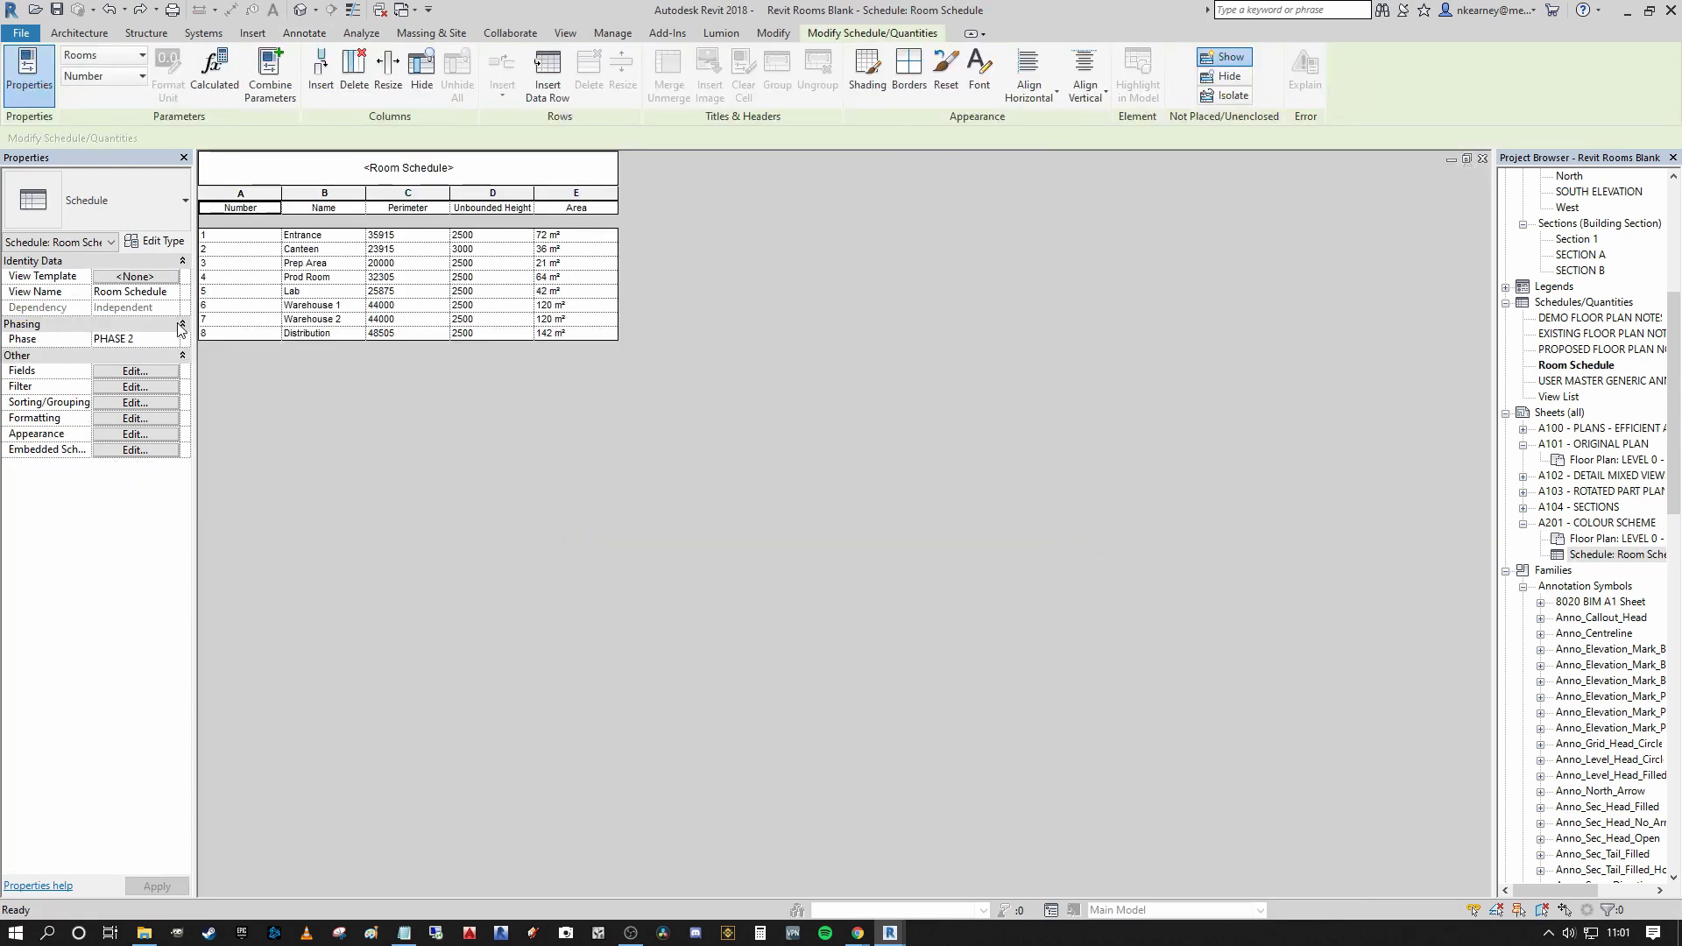
right_click(230, 244)
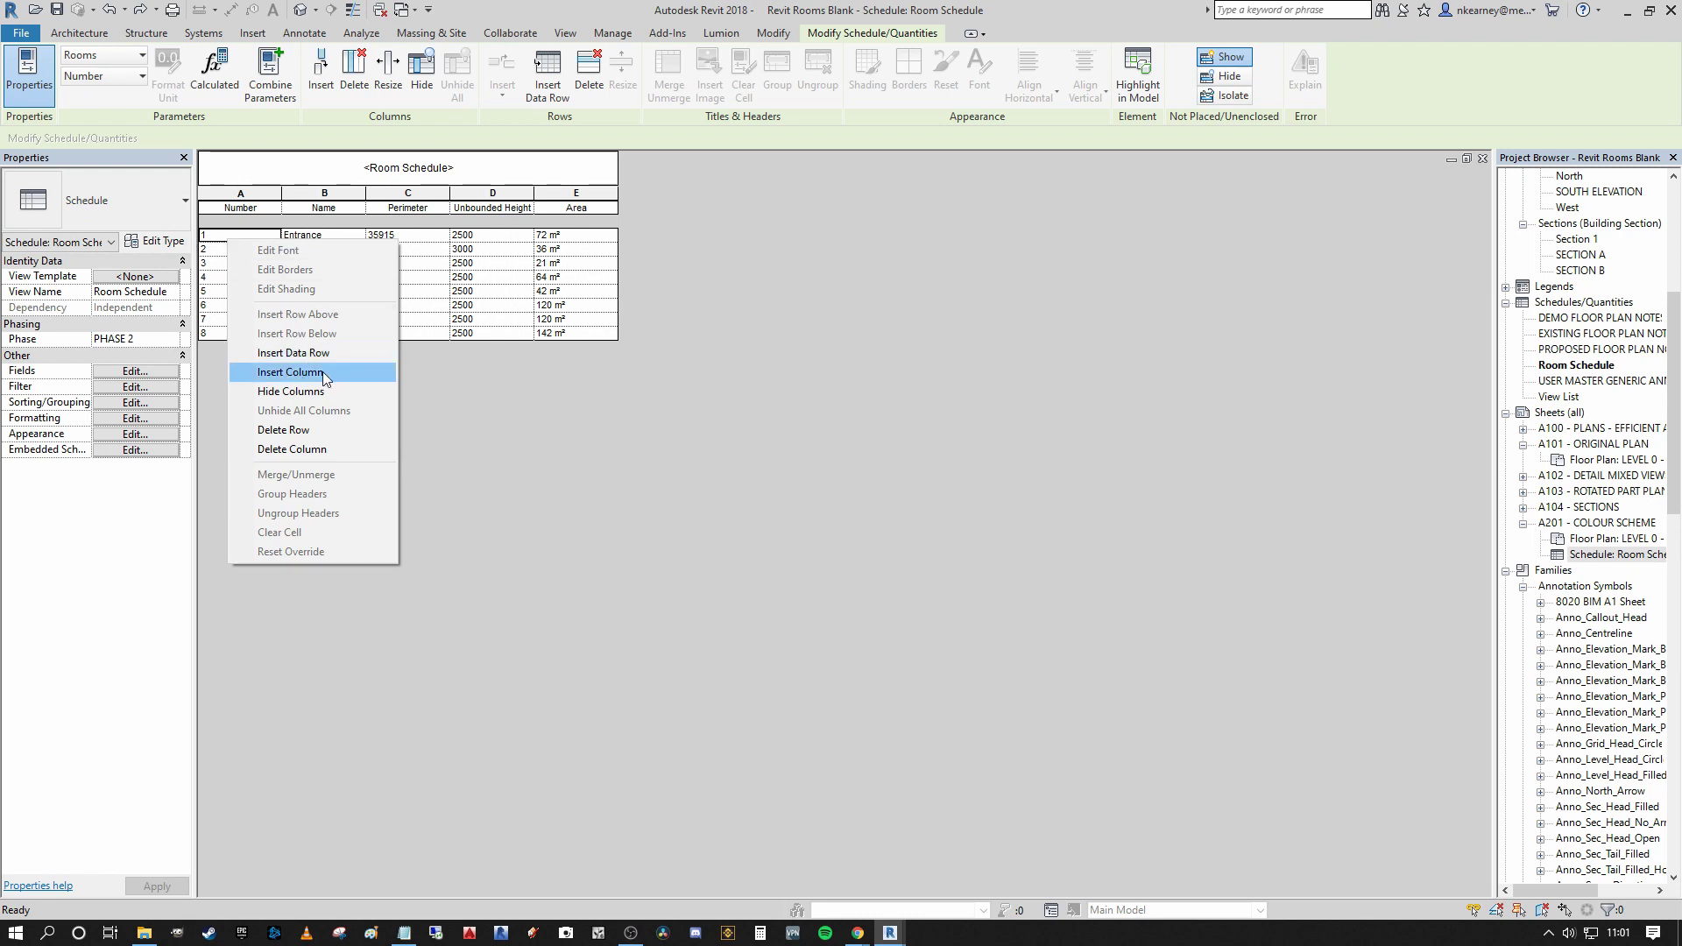
click(317, 433)
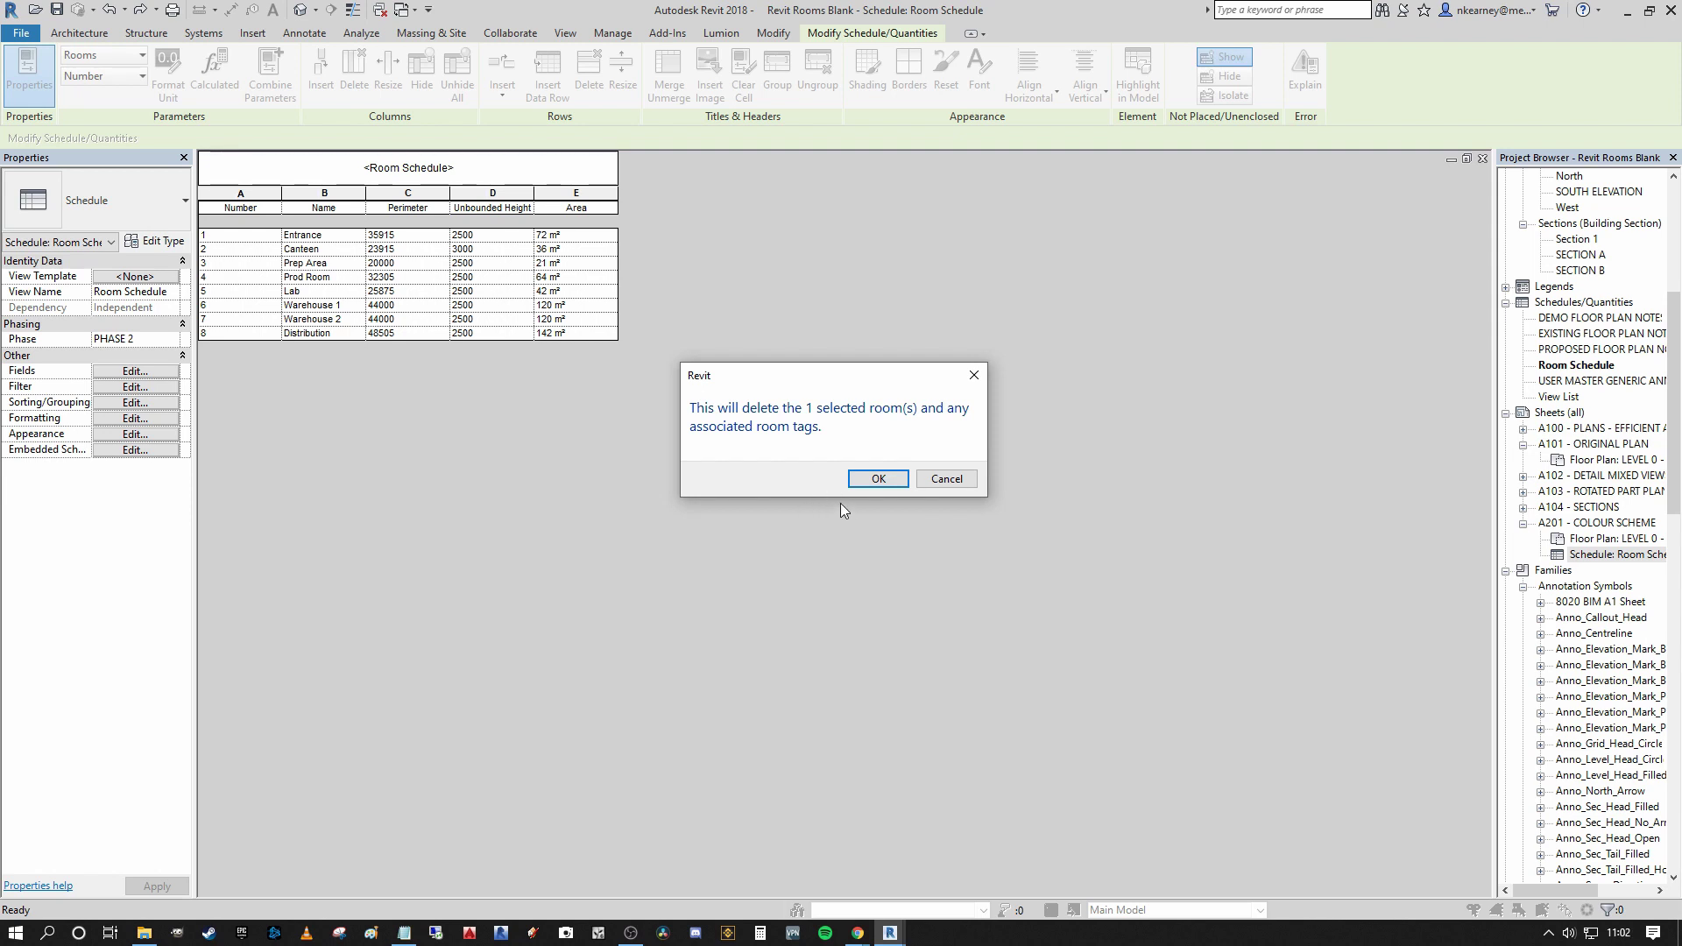
click(879, 479)
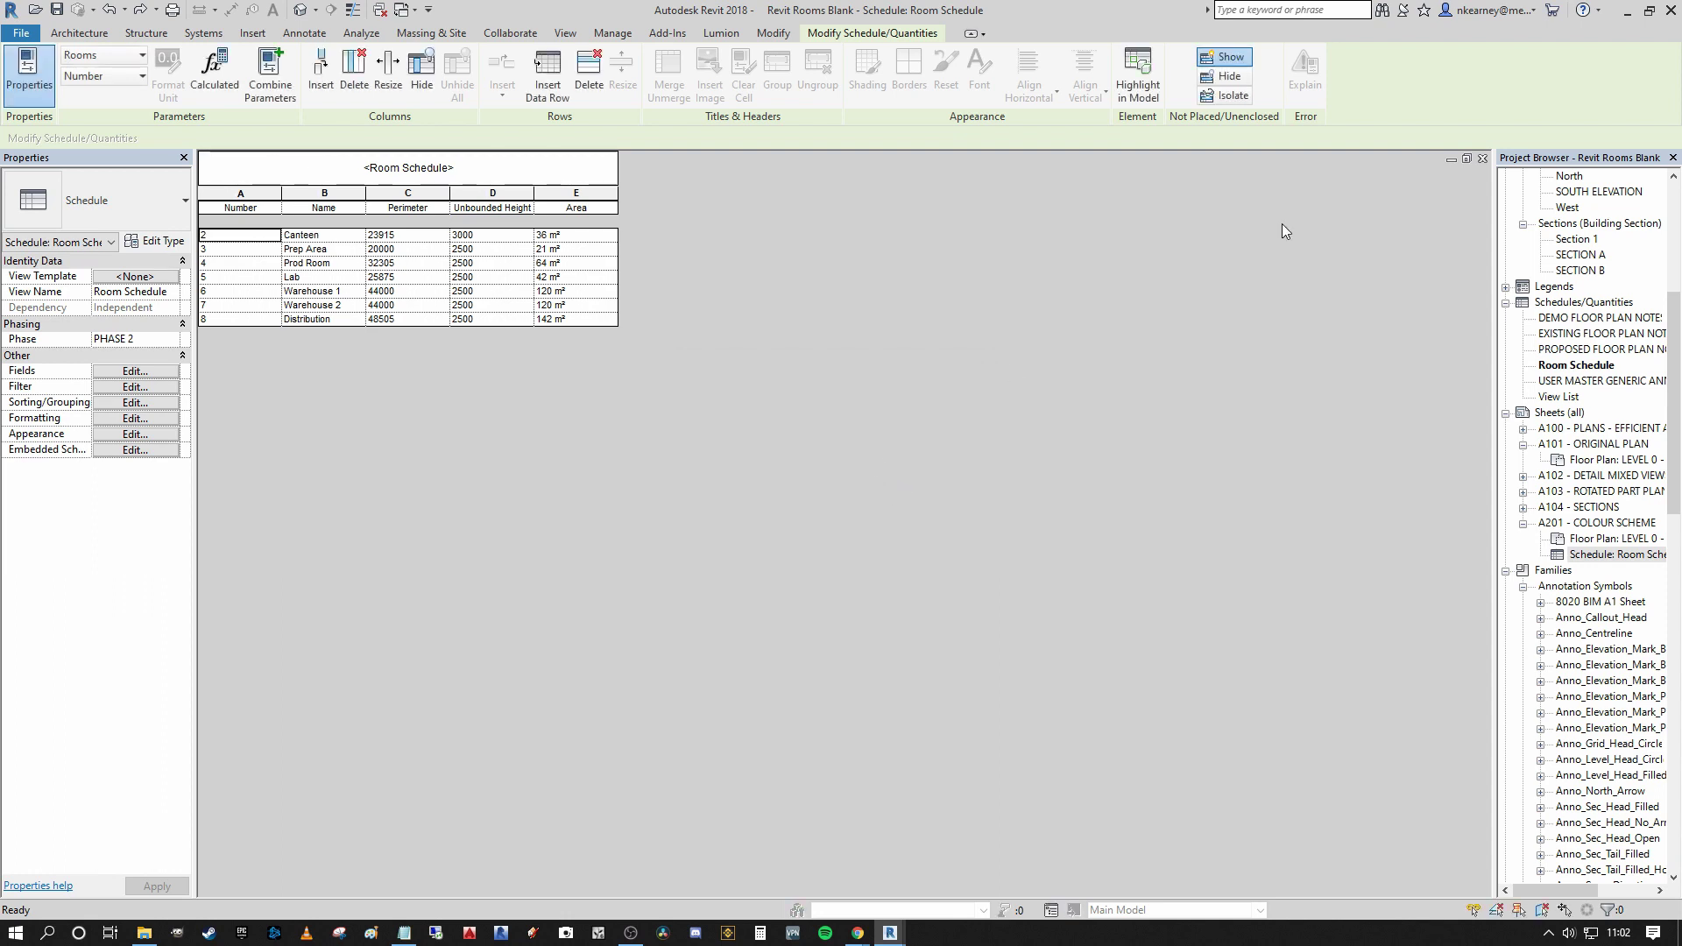
click(1483, 158)
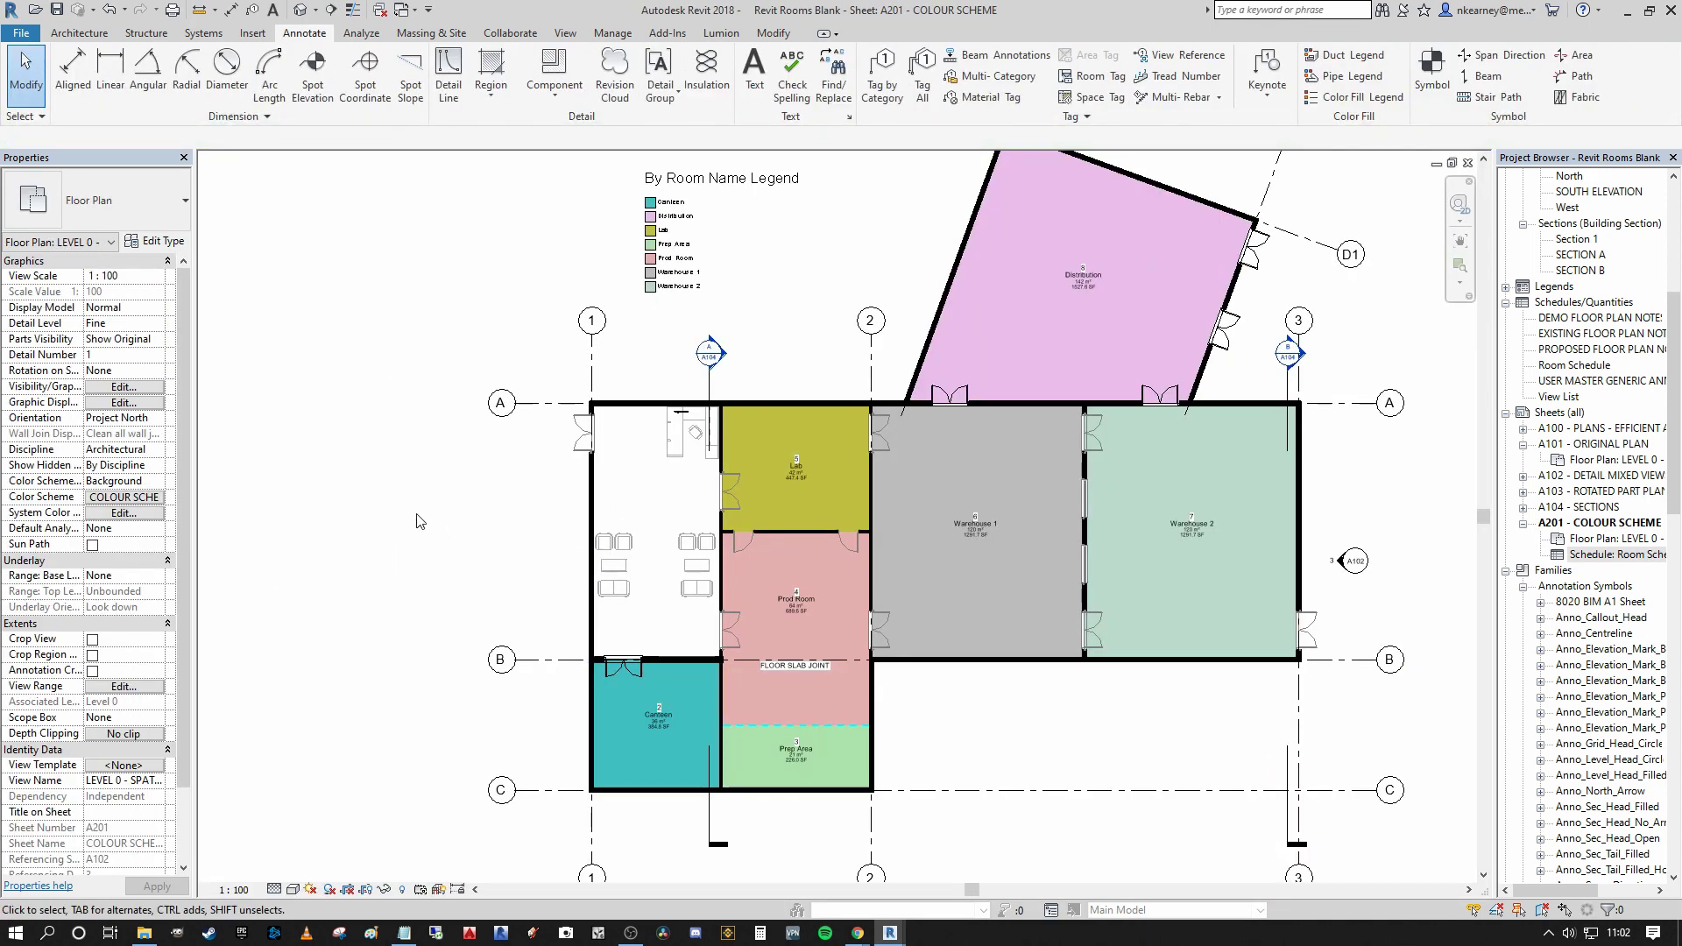
Undo the permanent deletion of the Entrance room on the COLOUR SCHEME sheet
scroll(789, 211, up, 3)
scroll(789, 316, down, 2)
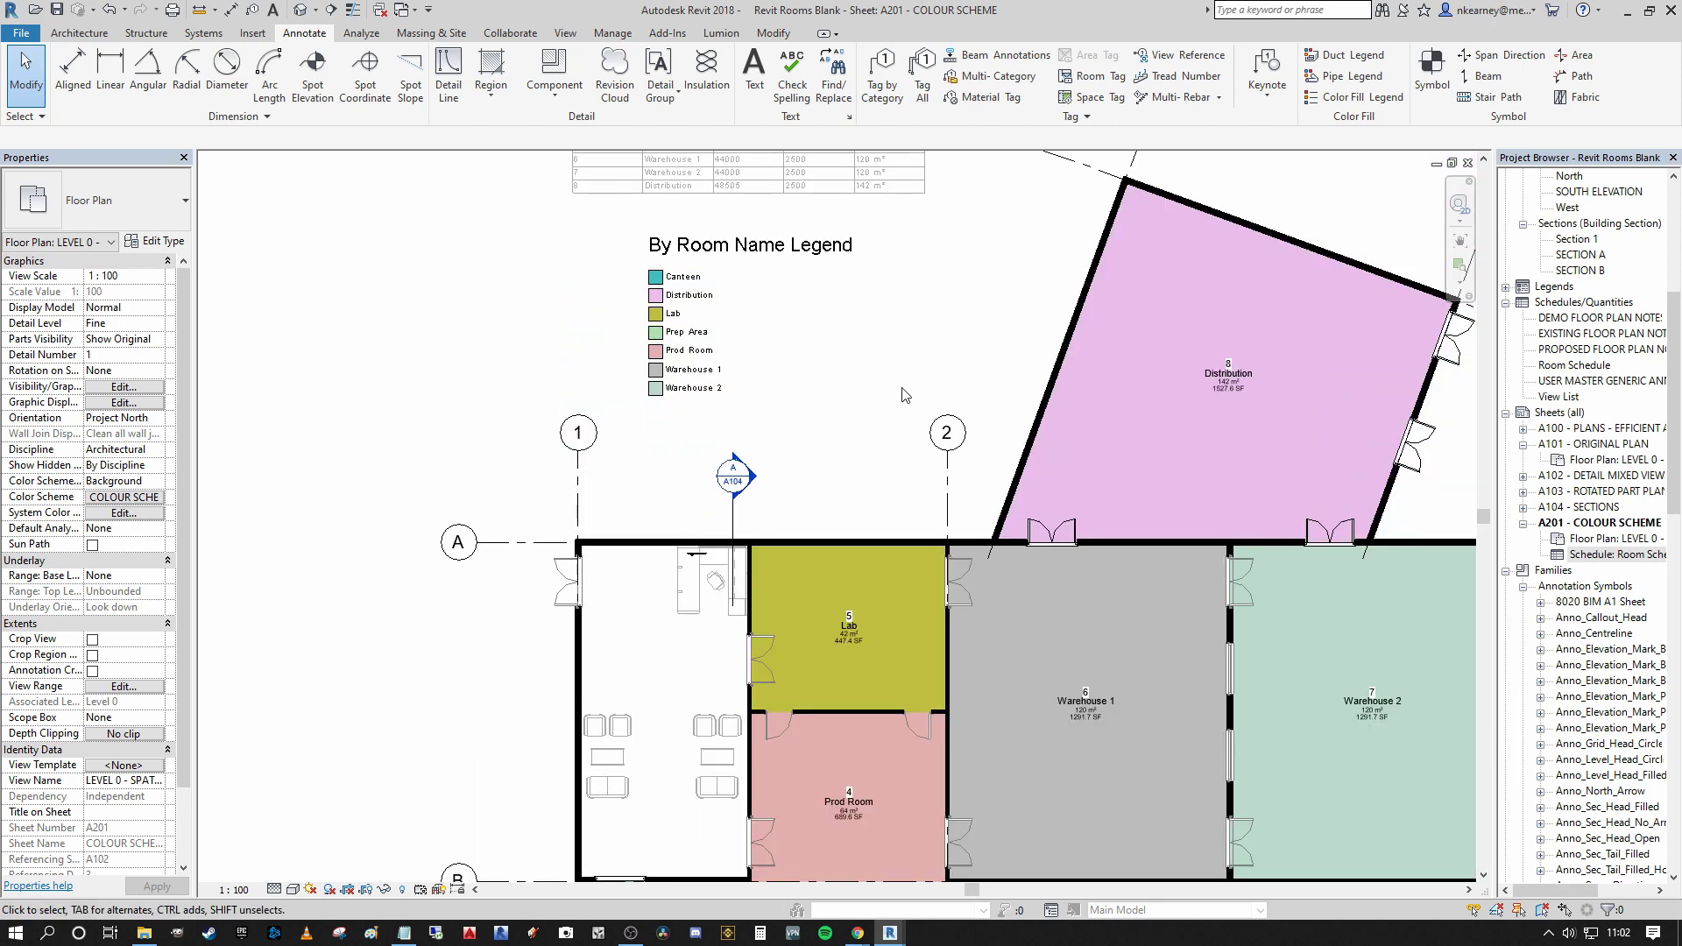
middle_drag(904, 395, 928, 609)
scroll(751, 415, up, 3)
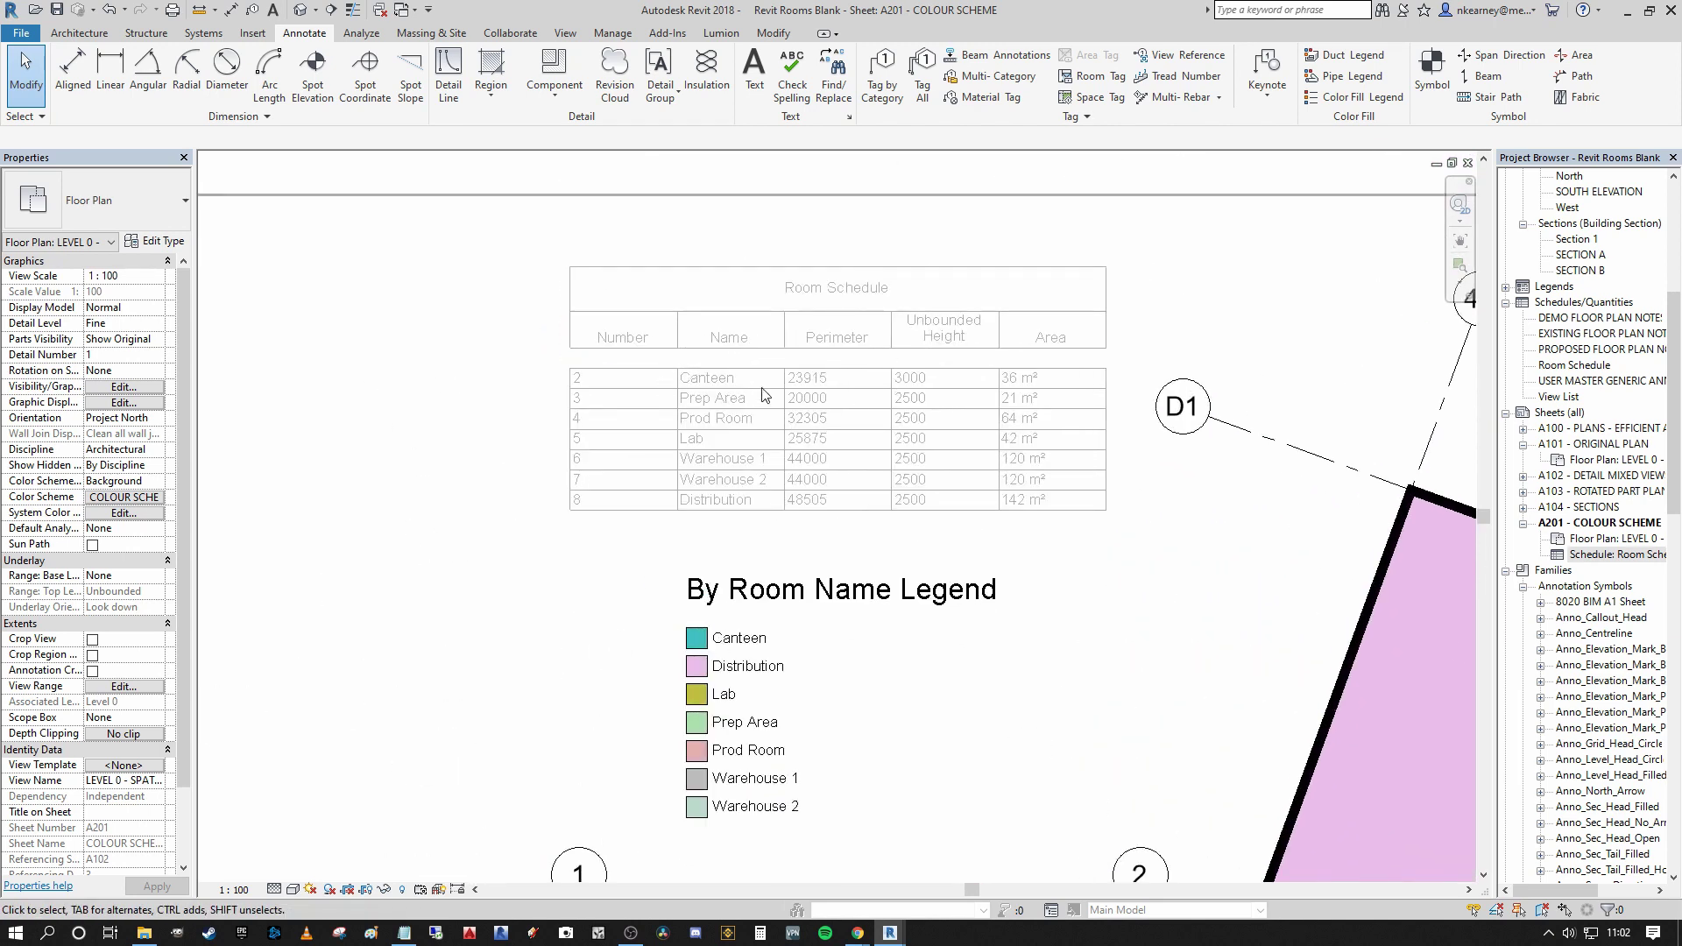
scroll(923, 396, down, 4)
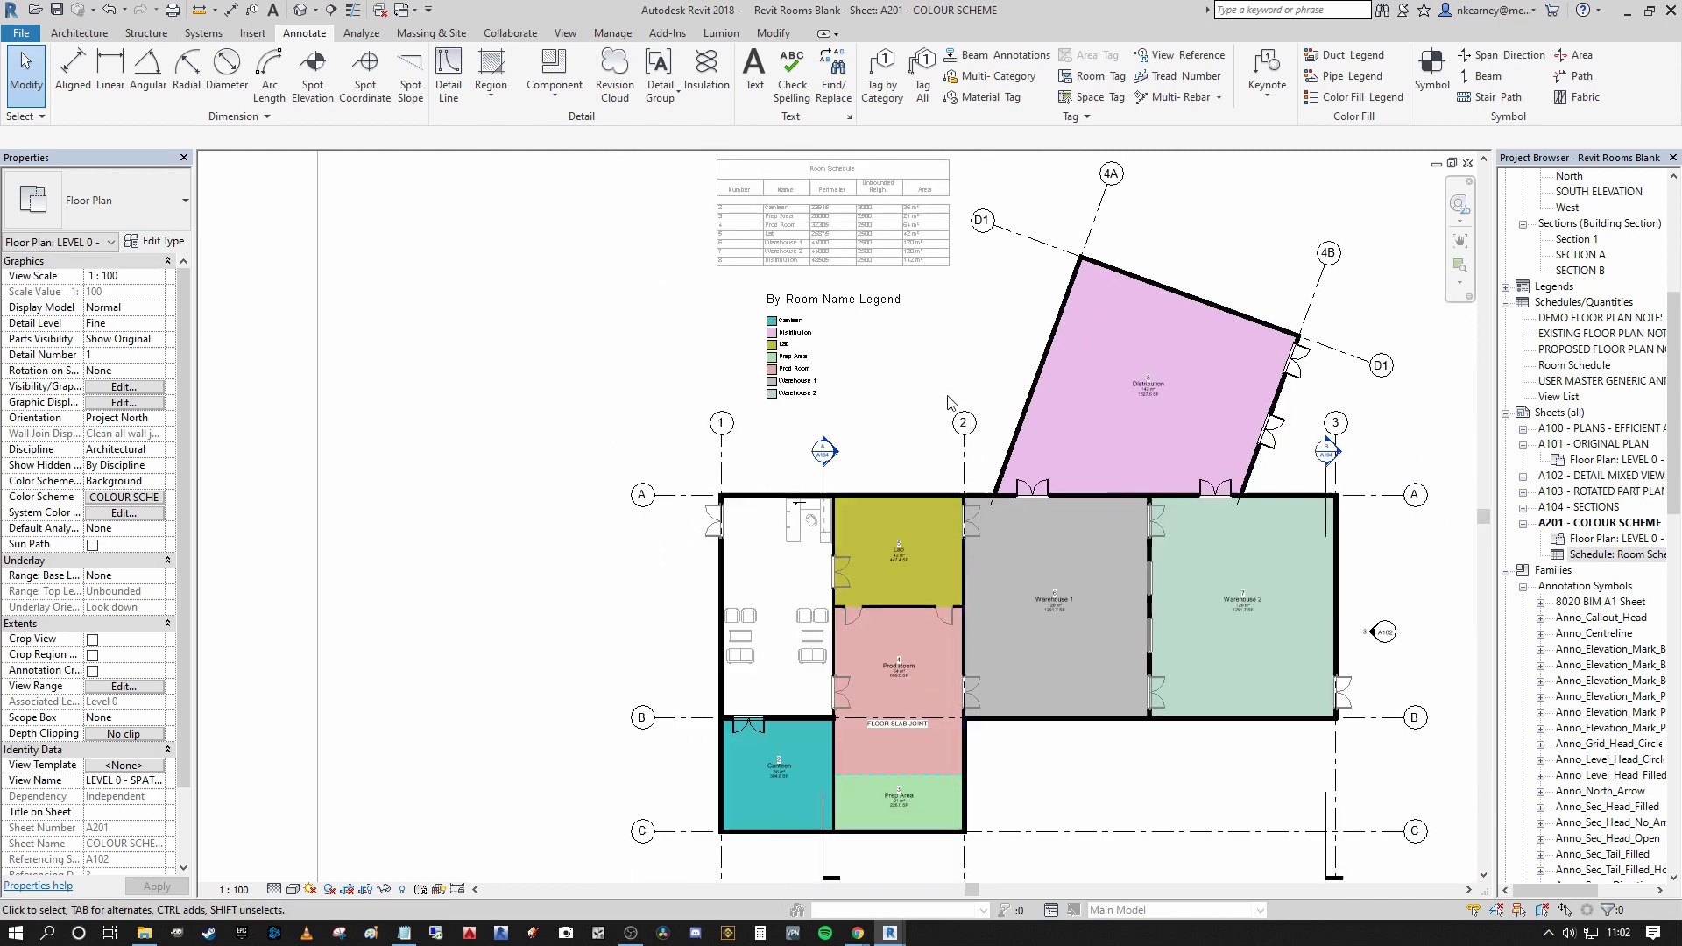
key(ctrl+z)
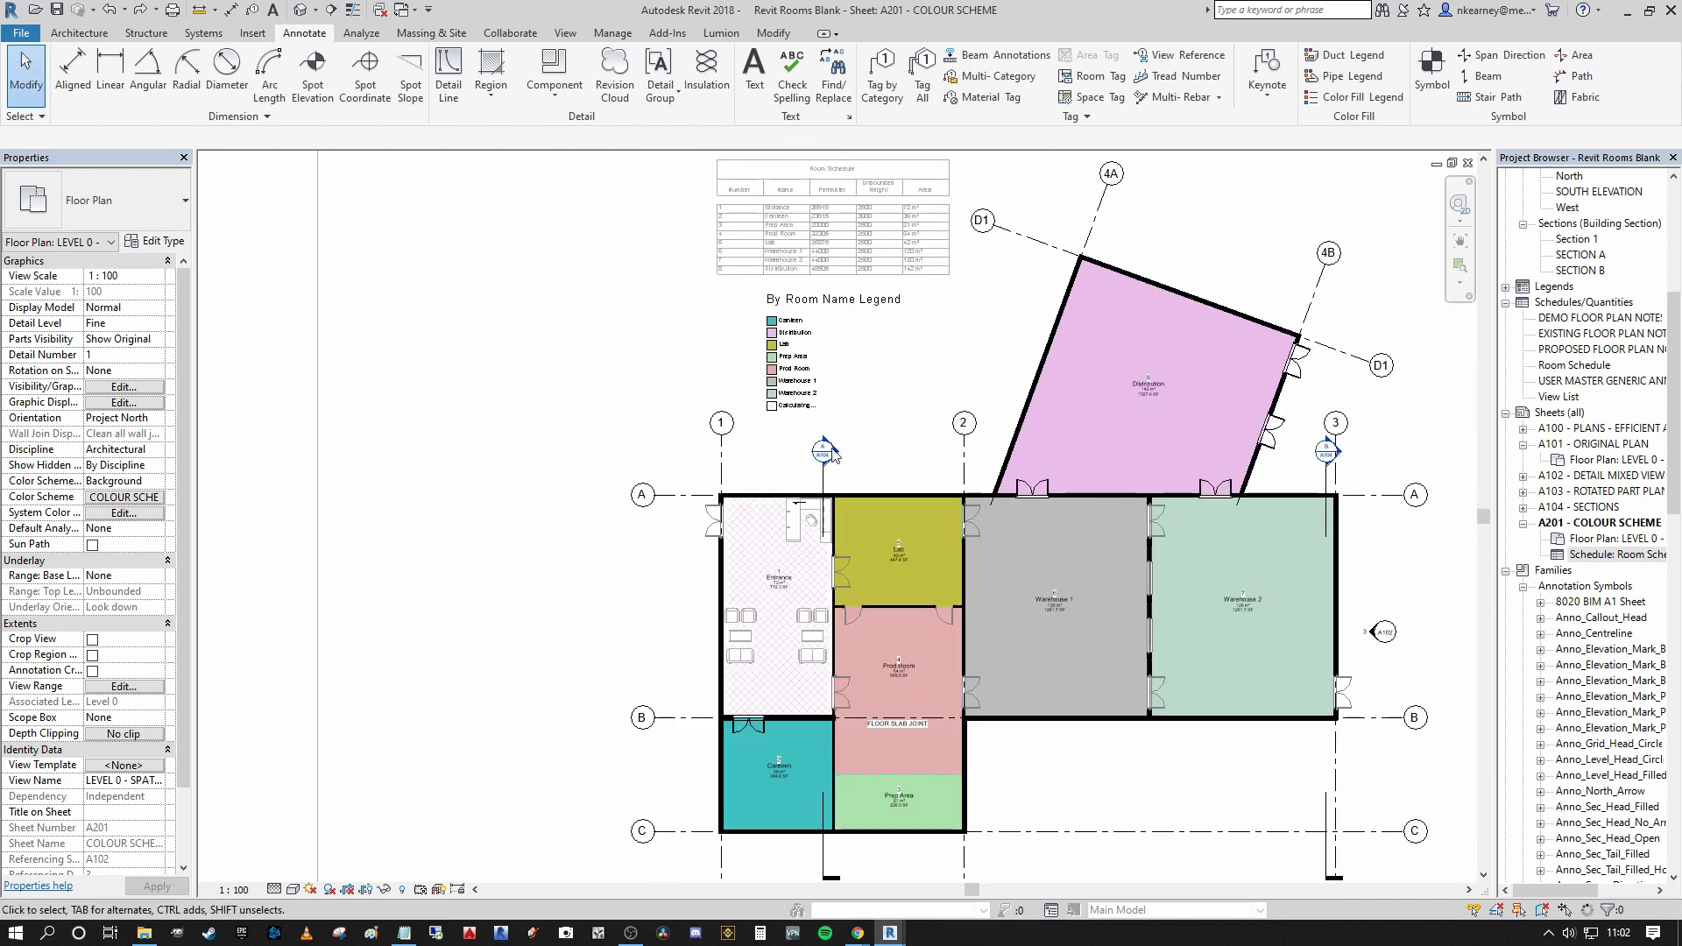
Examine the Room Schedule, the By Room Name Legend and the coloured floor plan on sheet A201 for the Entrance room
middle_drag(1014, 458, 887, 417)
scroll(887, 418, up, 2)
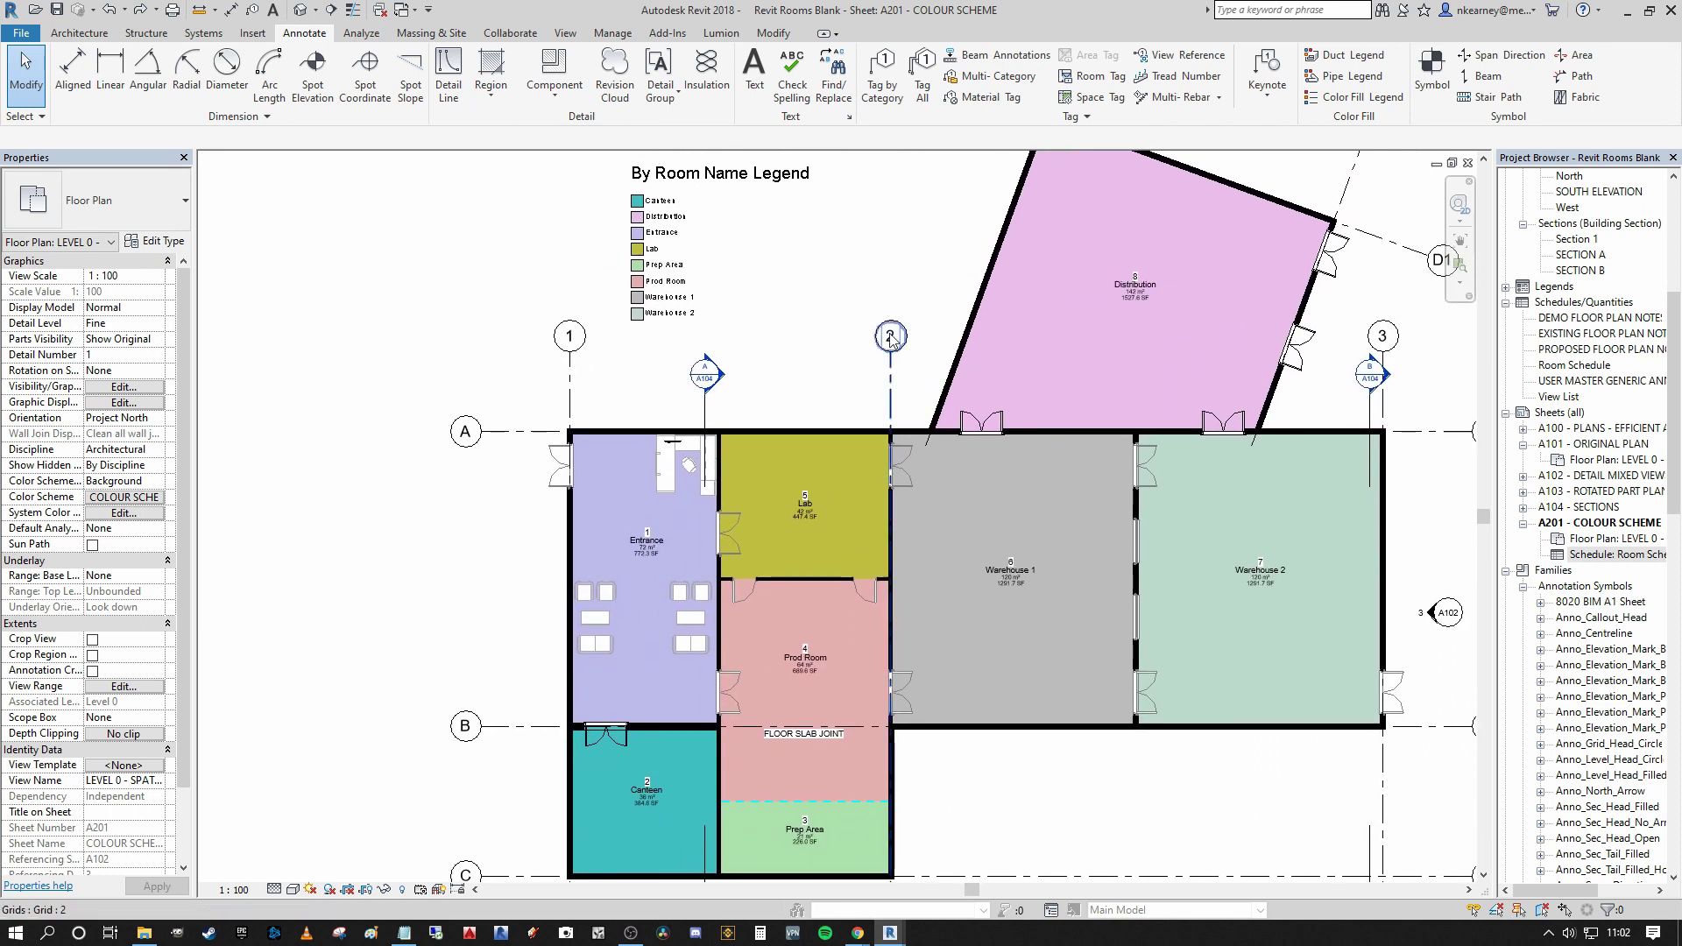
middle_drag(862, 298, 920, 534)
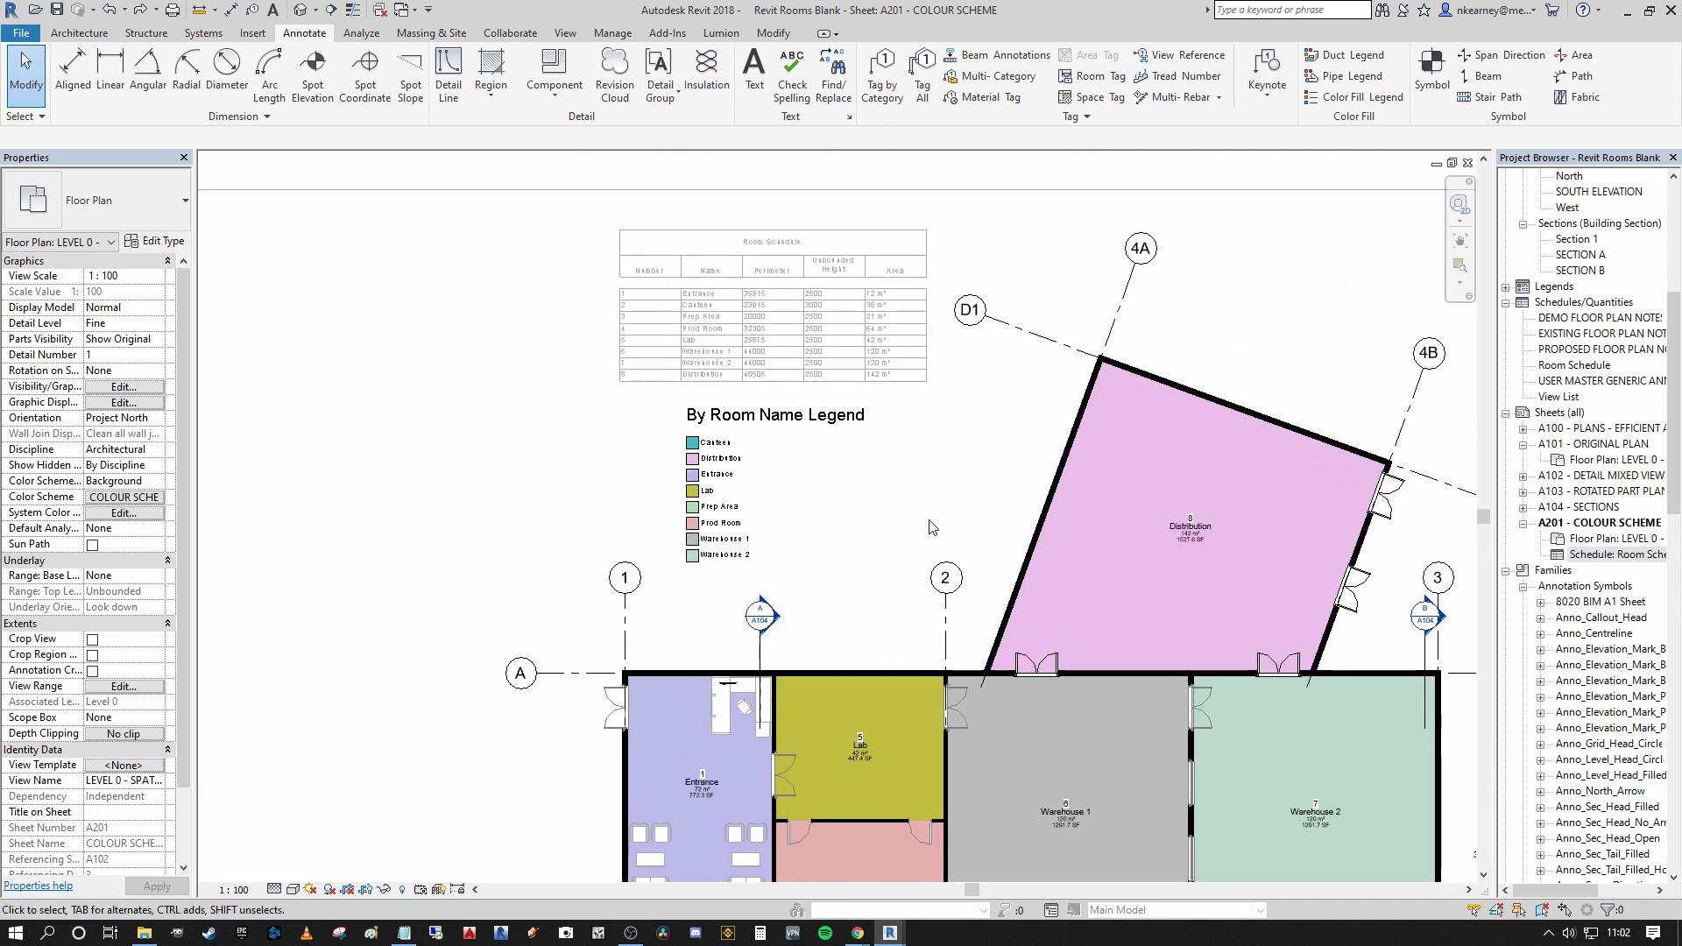
scroll(837, 458, up, 2)
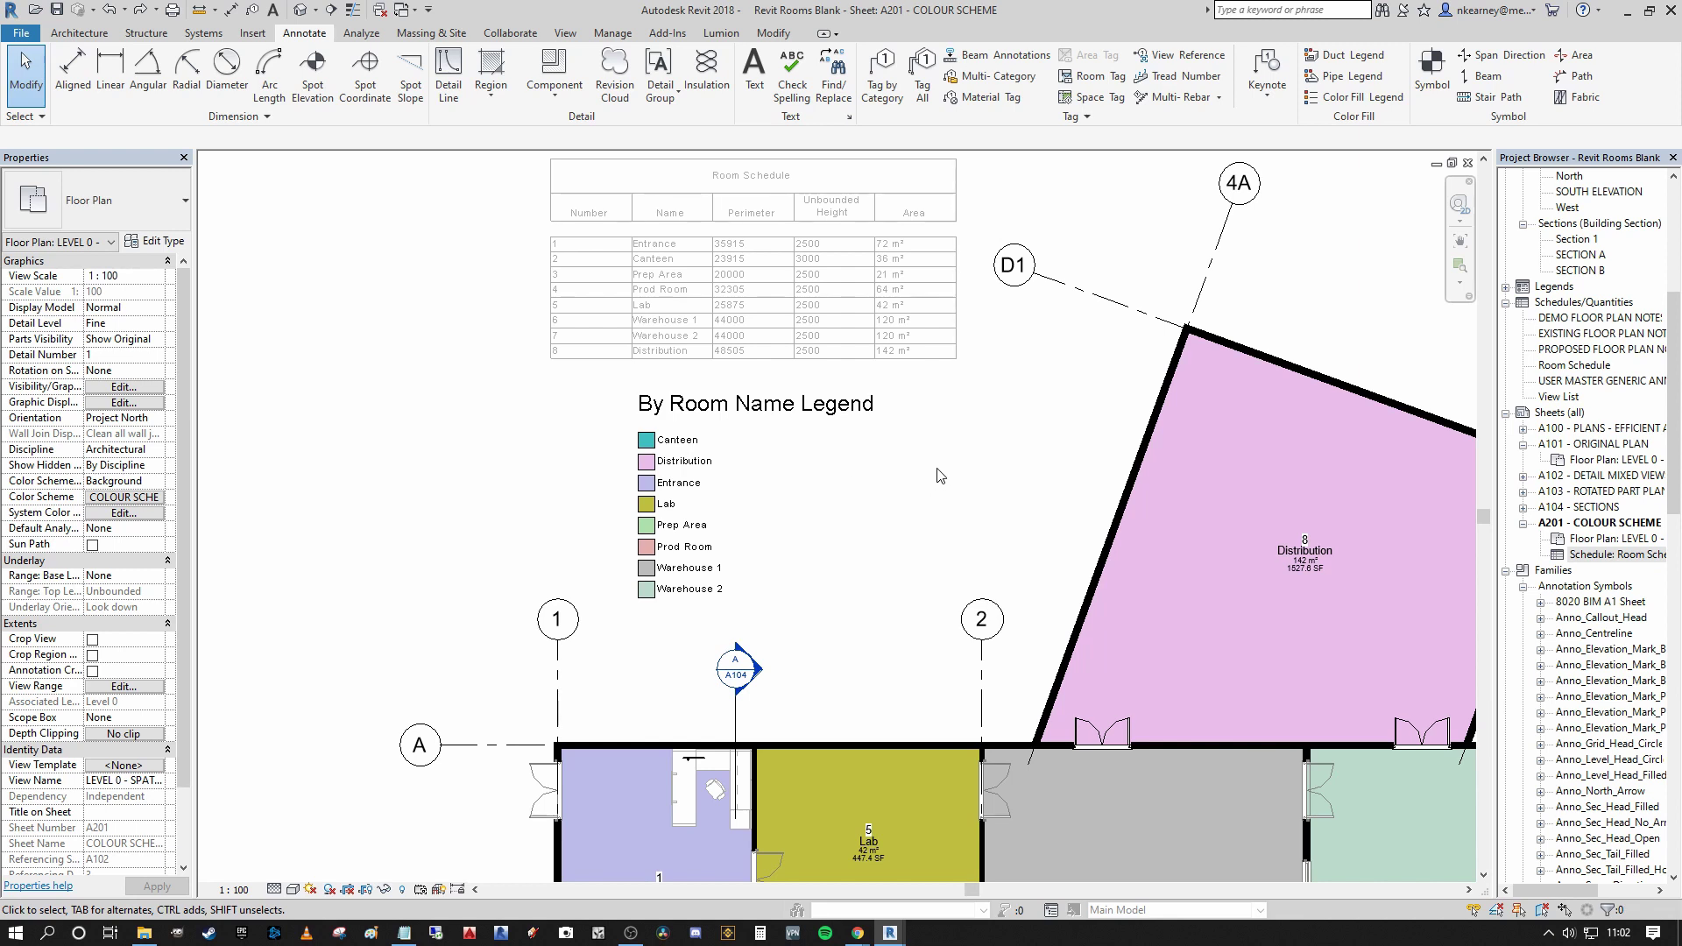
scroll(932, 425, down, 1)
middle_drag(931, 424, 781, 356)
scroll(977, 620, down, 2)
scroll(721, 225, up, 2)
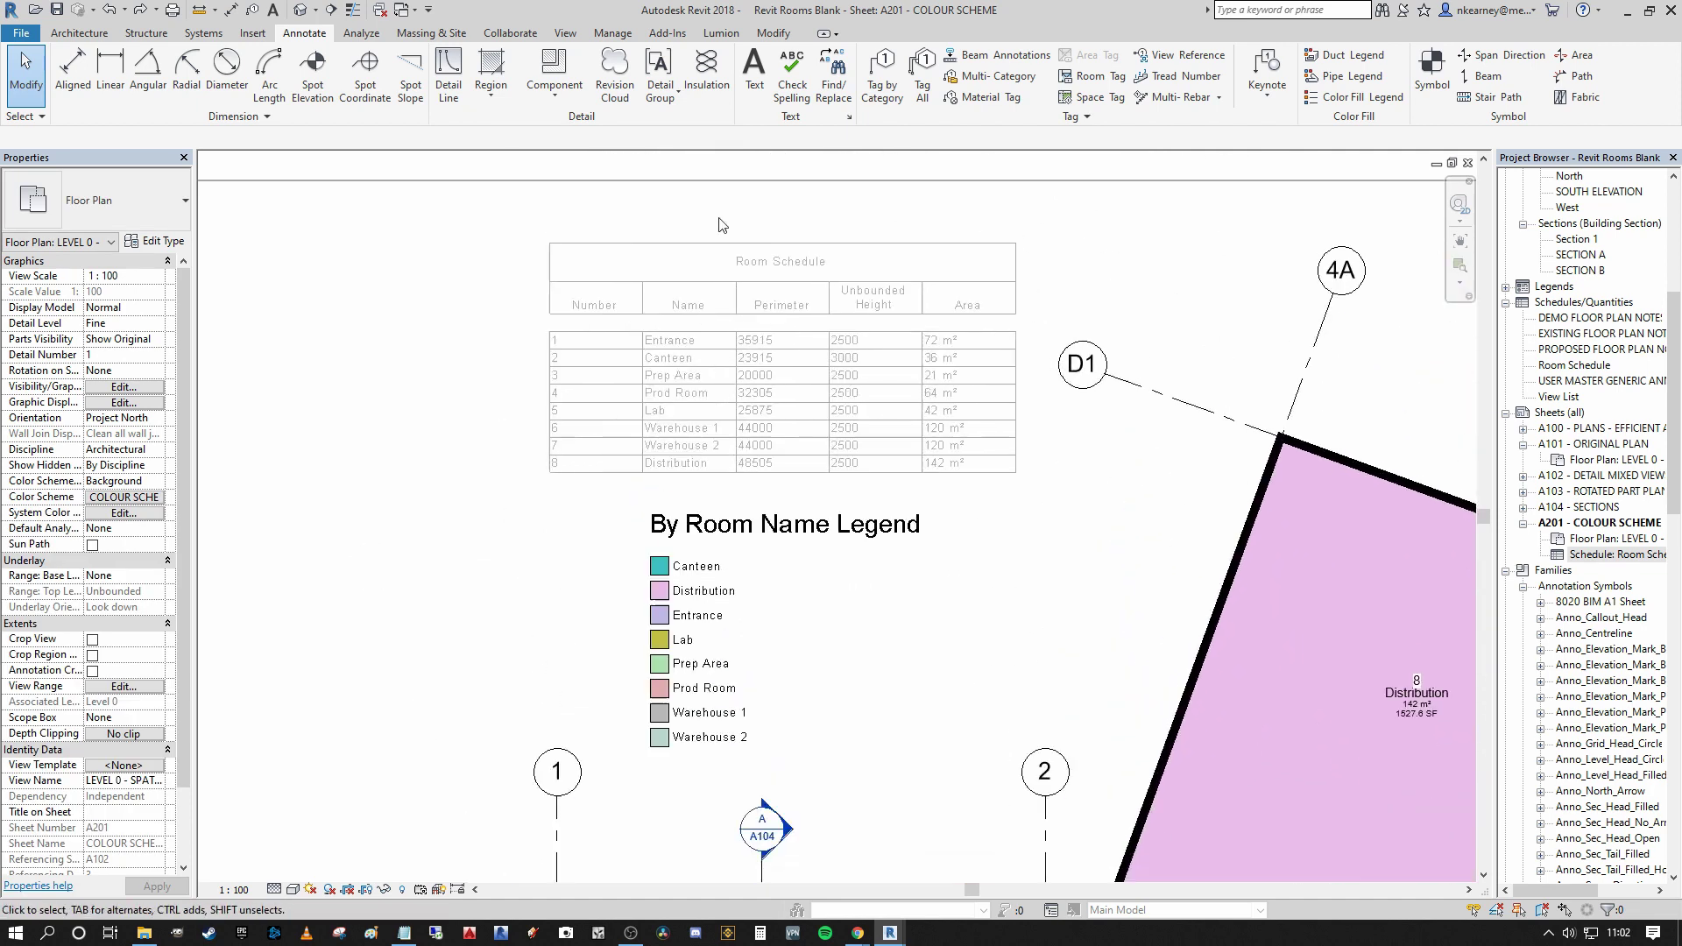
scroll(721, 225, up, 1)
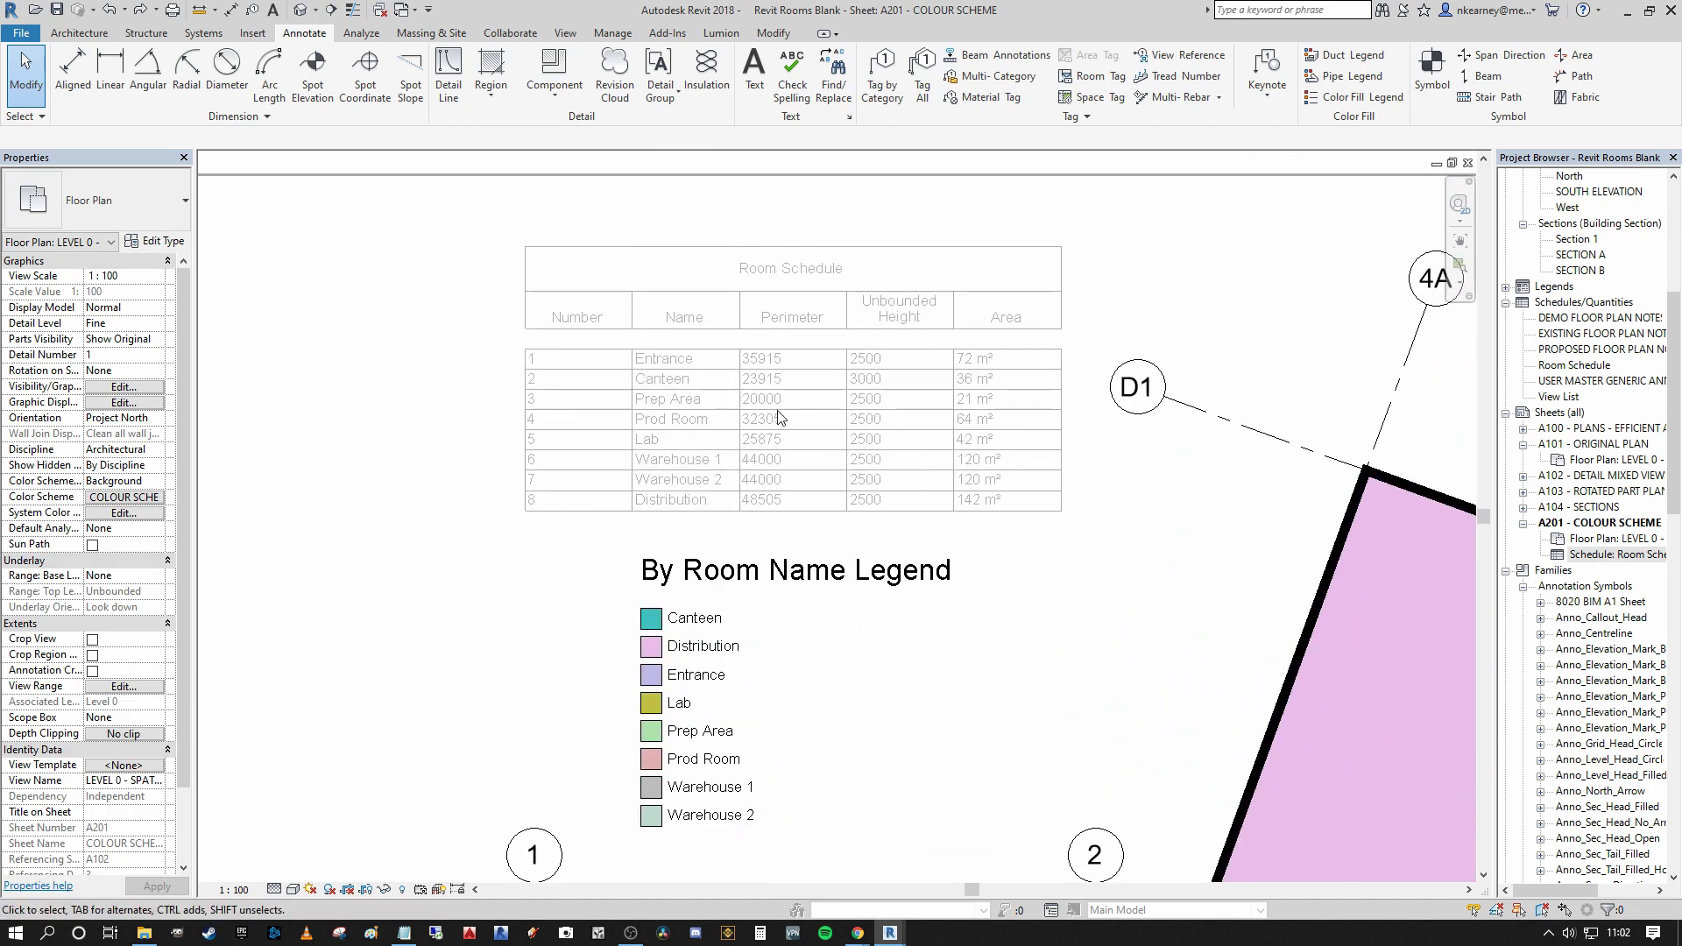
scroll(781, 418, down, 4)
scroll(793, 421, up, 4)
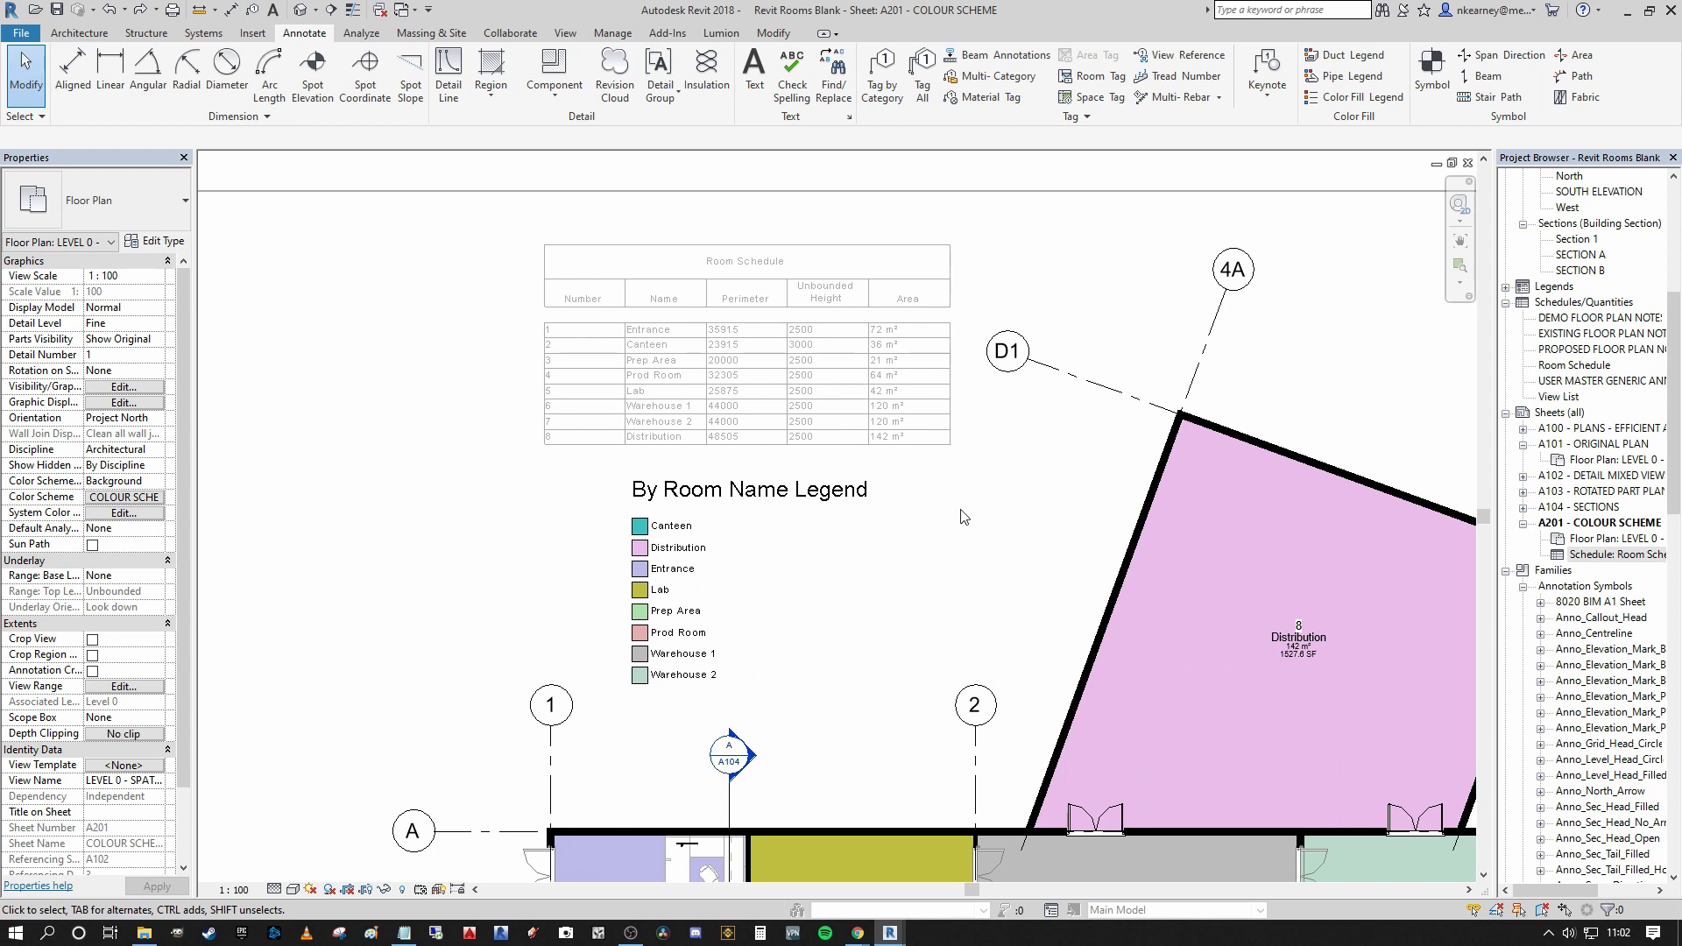
scroll(962, 517, down, 3)
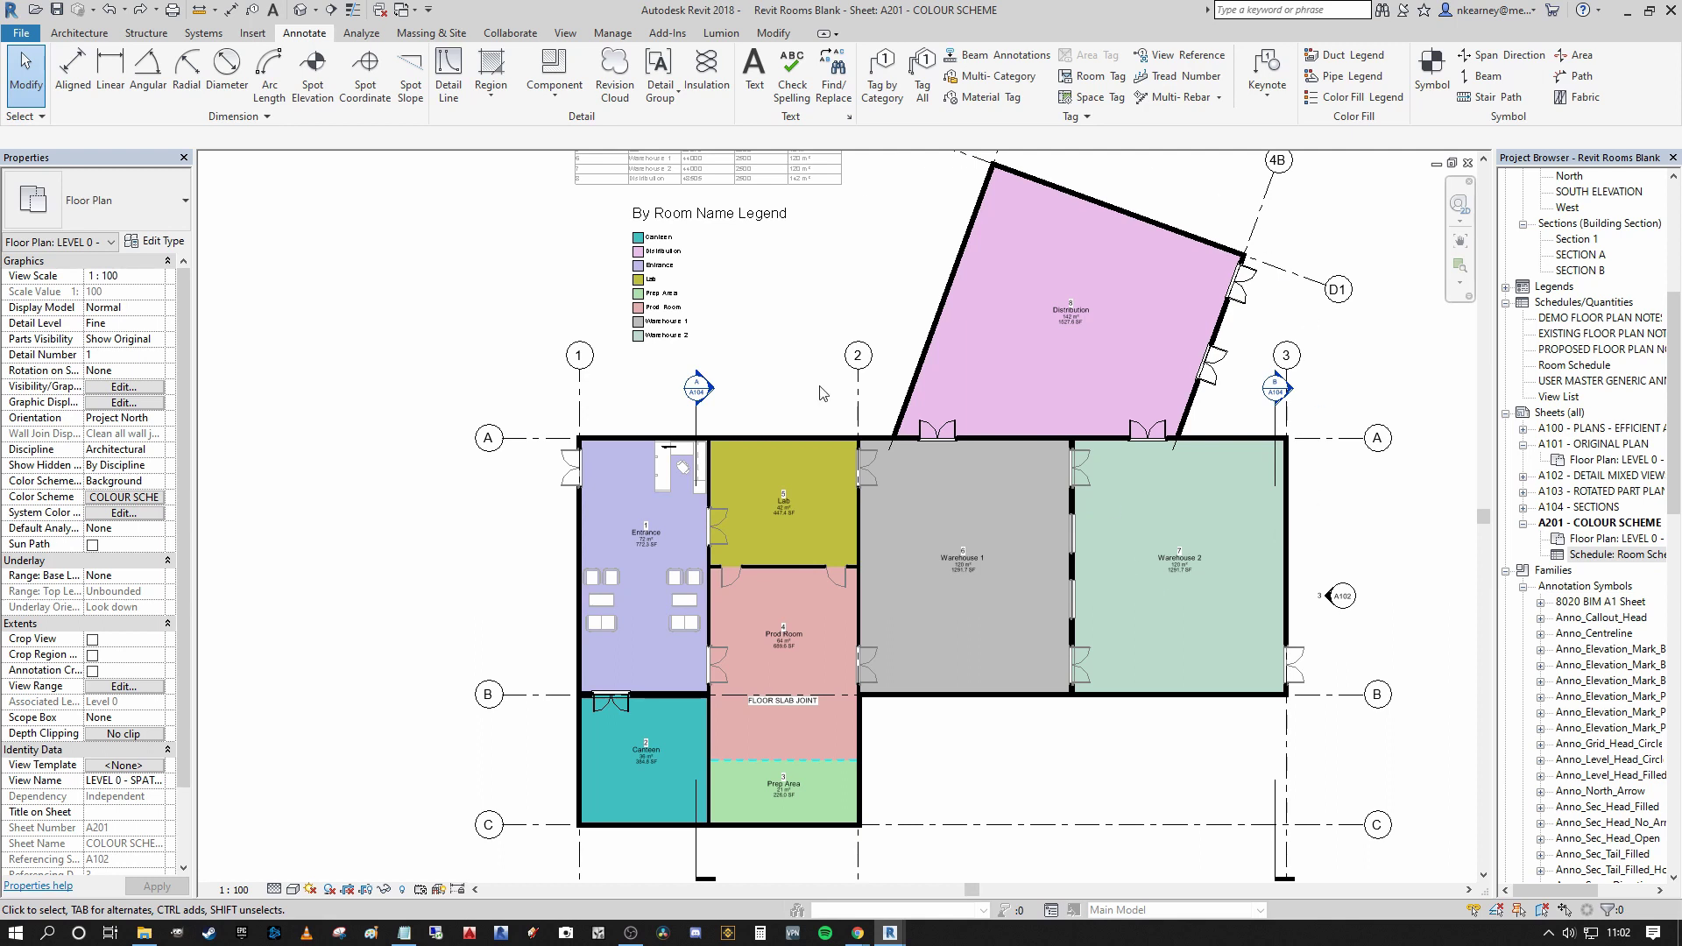
middle_drag(1278, 633, 1218, 611)
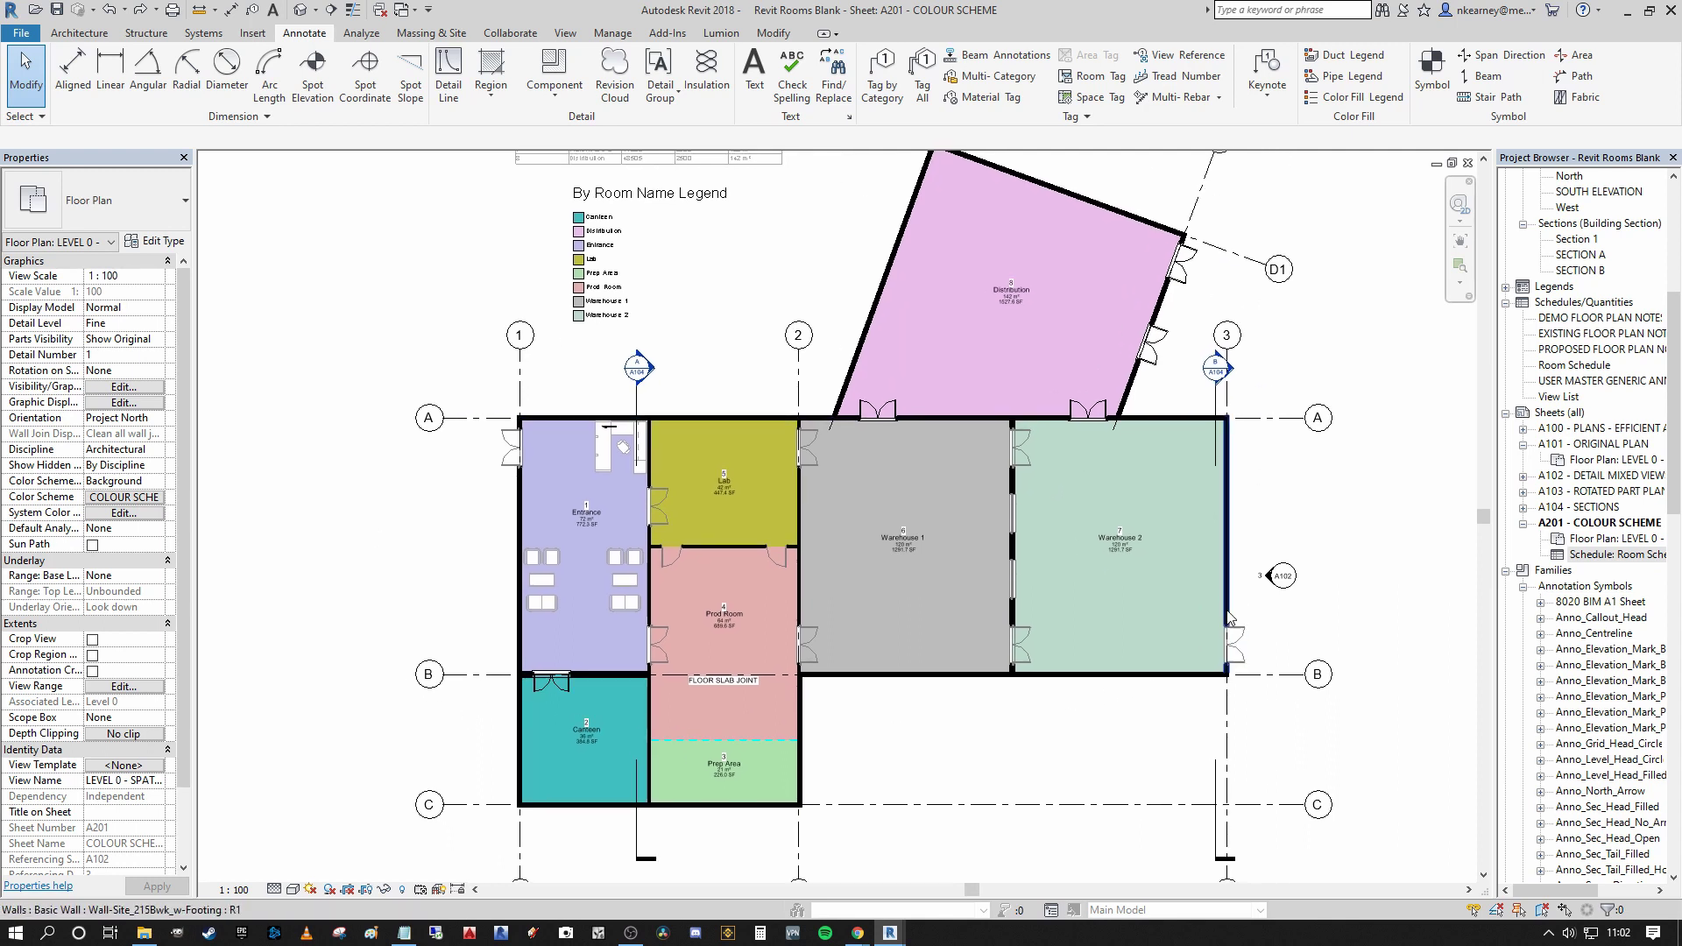
middle_drag(1343, 504, 1338, 550)
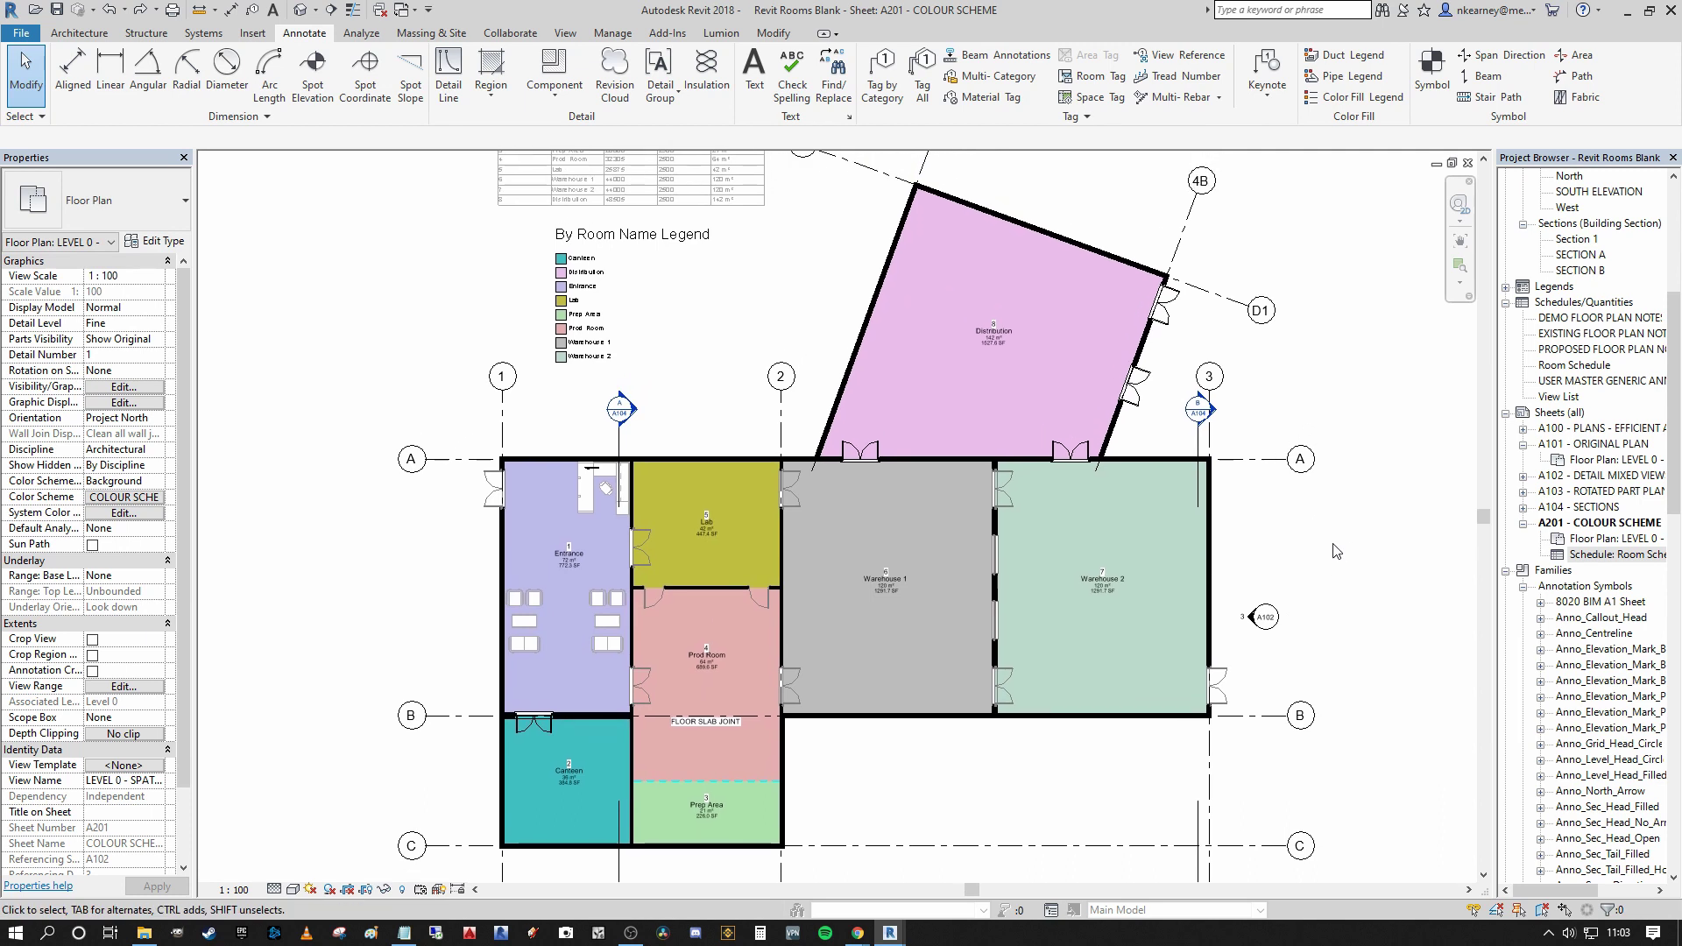